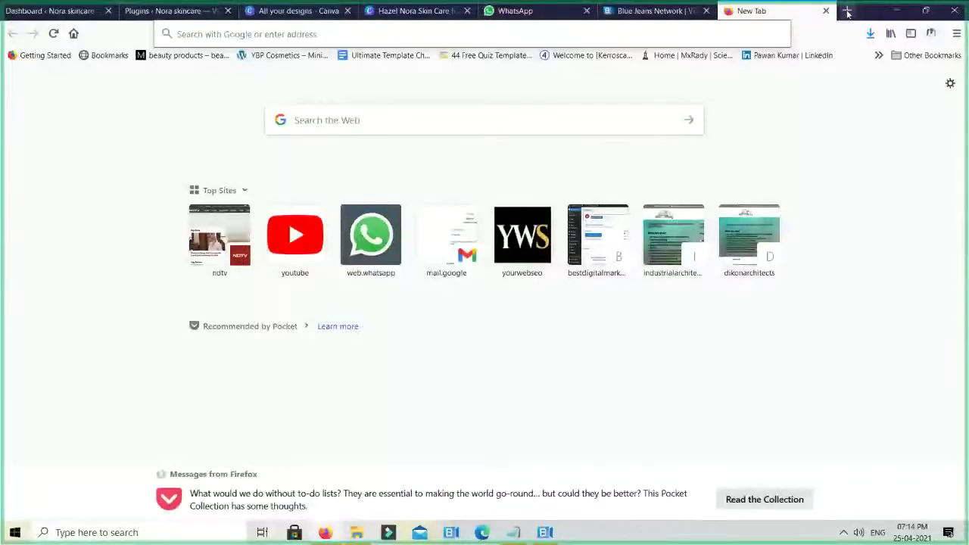
Load the site bestdigitalmarketinginstituteindelhi.com/ram/ in a new tab
text(best)
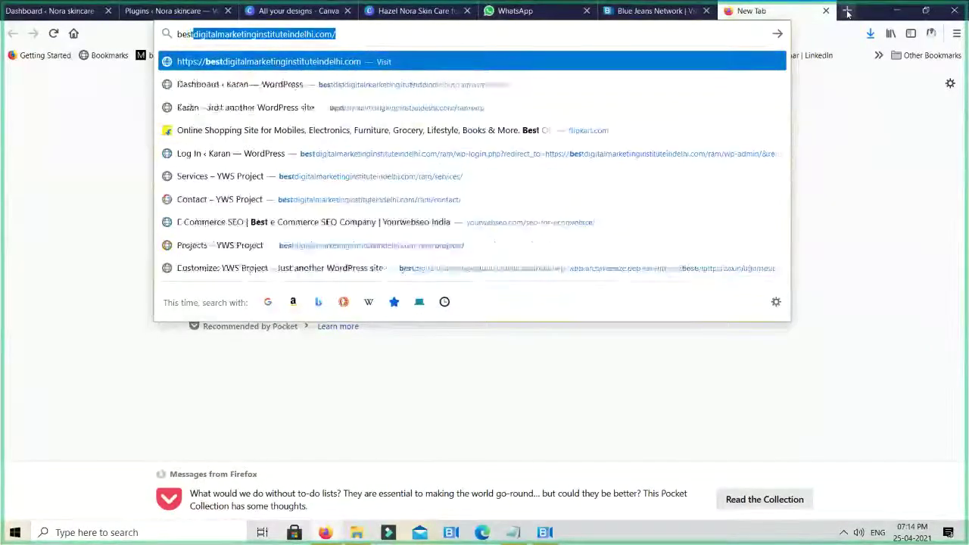
key(Right)
text(ra)
key(Return)
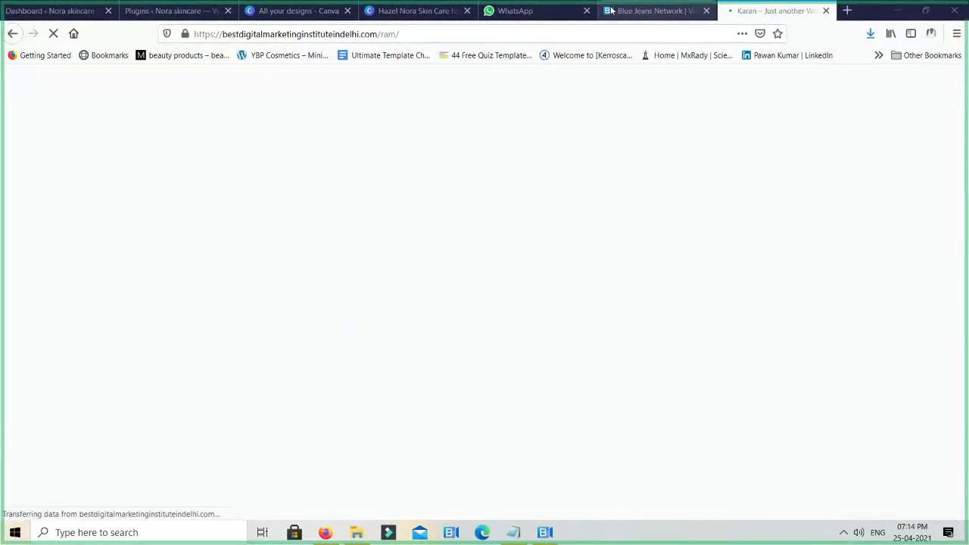
Close the Blue Jeans Network, WhatsApp and Canva tabs
click(643, 11)
key(ctrl+w)
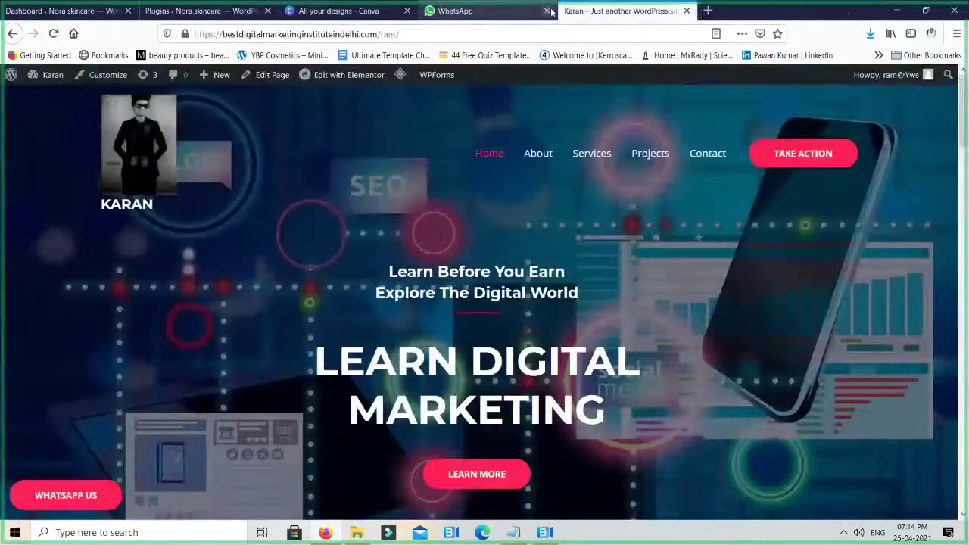
click(449, 13)
key(ctrl+w)
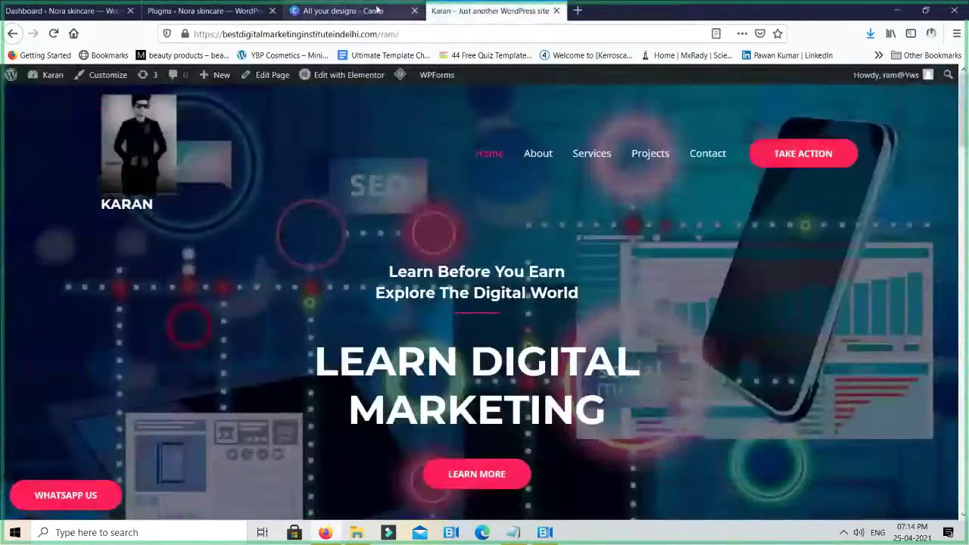
click(348, 12)
key(ctrl+w)
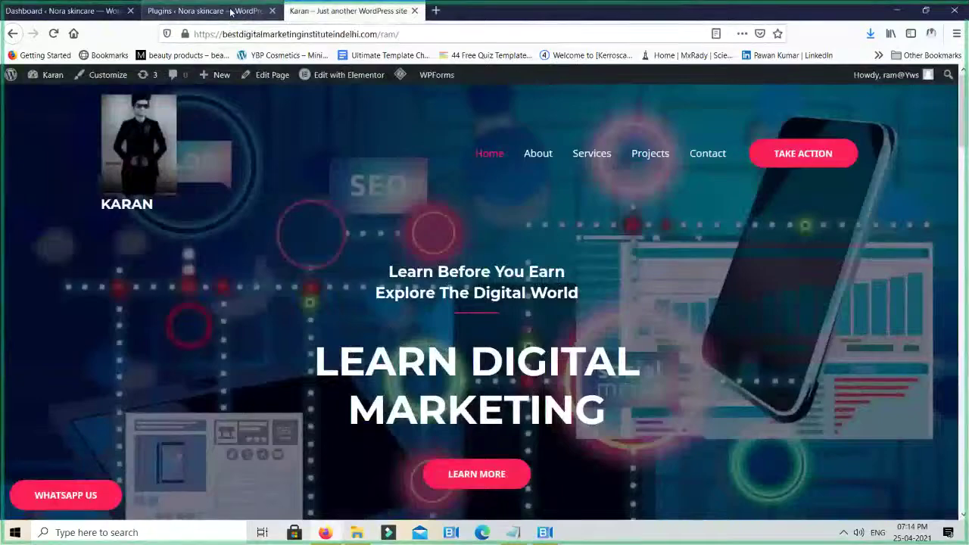
click(231, 10)
Close the skincare Plugins tab and open the digital marketing home page from the admin bar
key(ctrl+w)
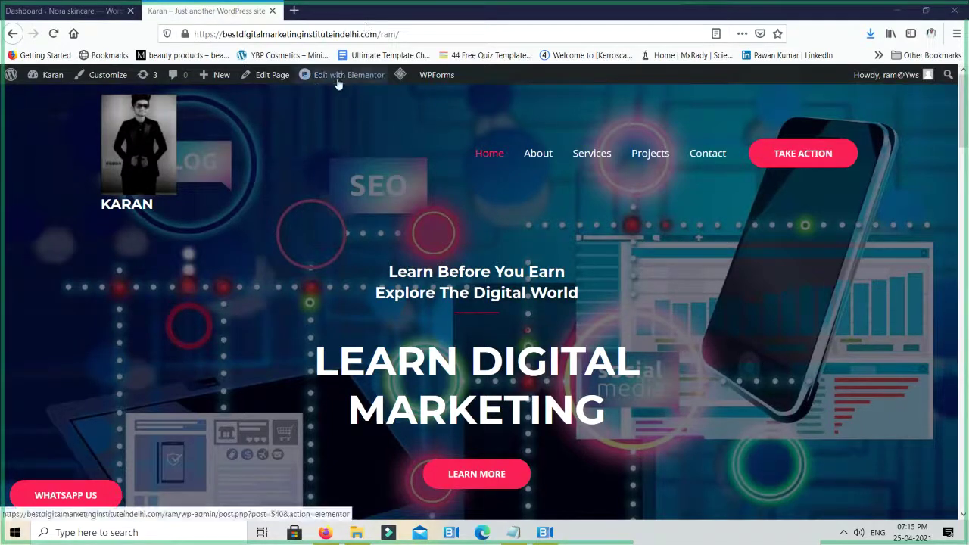
mouse_move(333, 83)
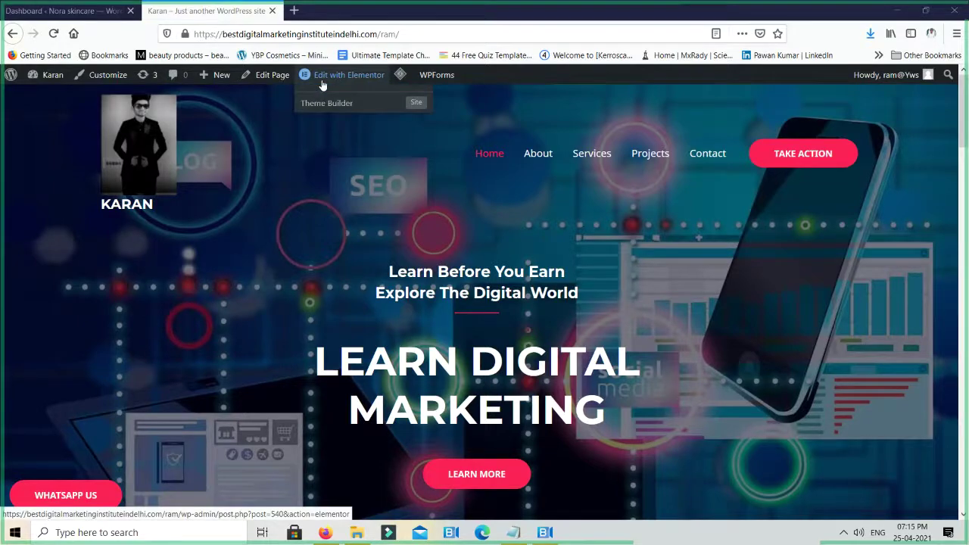
click(321, 80)
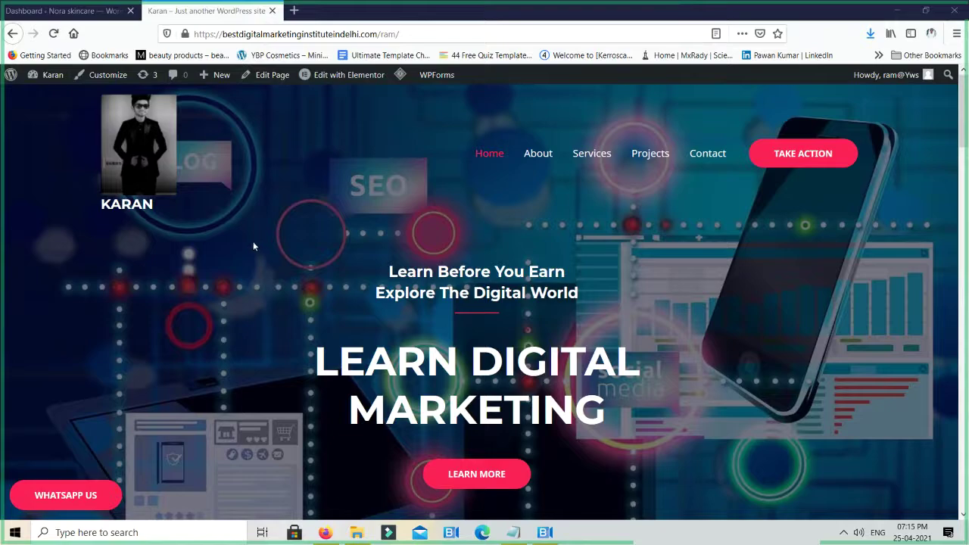
mouse_move(64, 80)
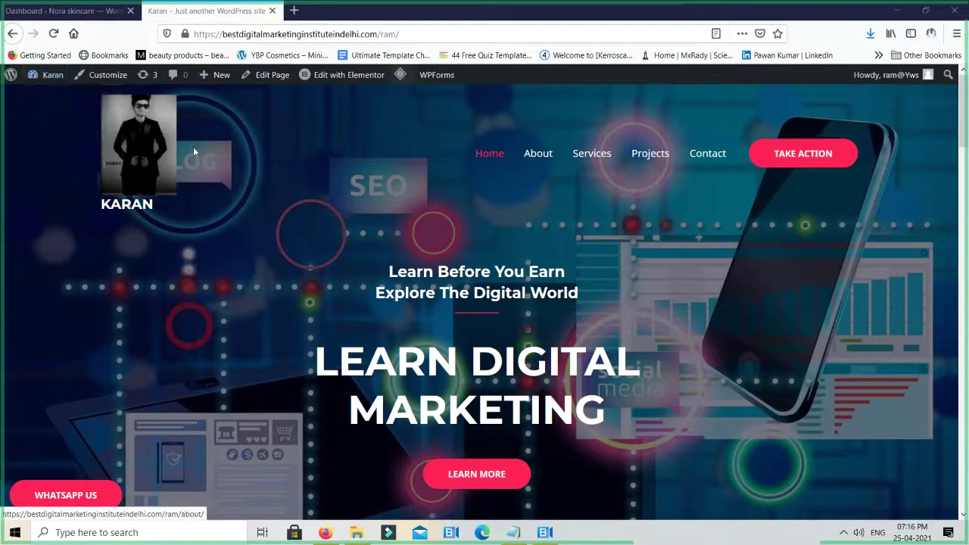
Scroll through the home page to review its sections
scroll(463, 294, down, 10)
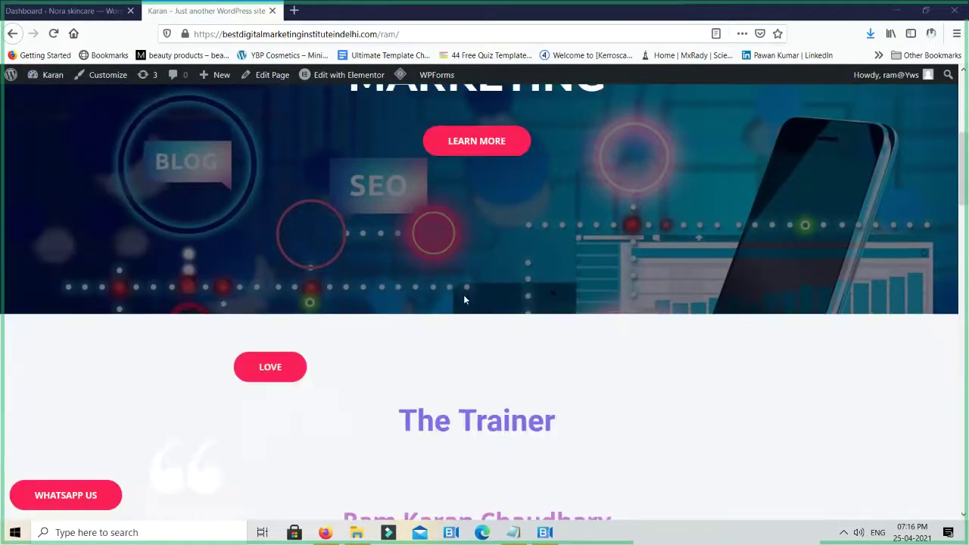
scroll(465, 295, down, 15)
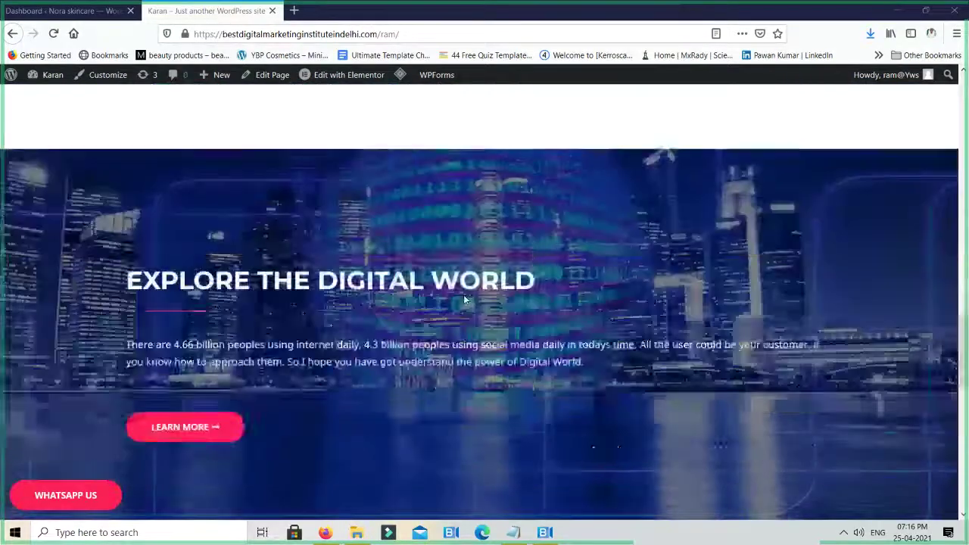
scroll(463, 295, down, 2)
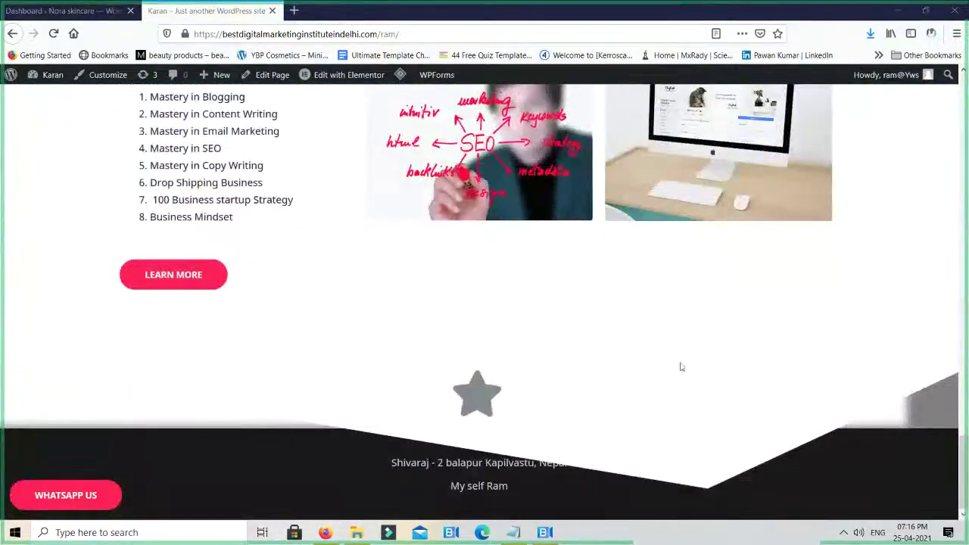
scroll(773, 439, up, 1)
scroll(677, 447, down, 1)
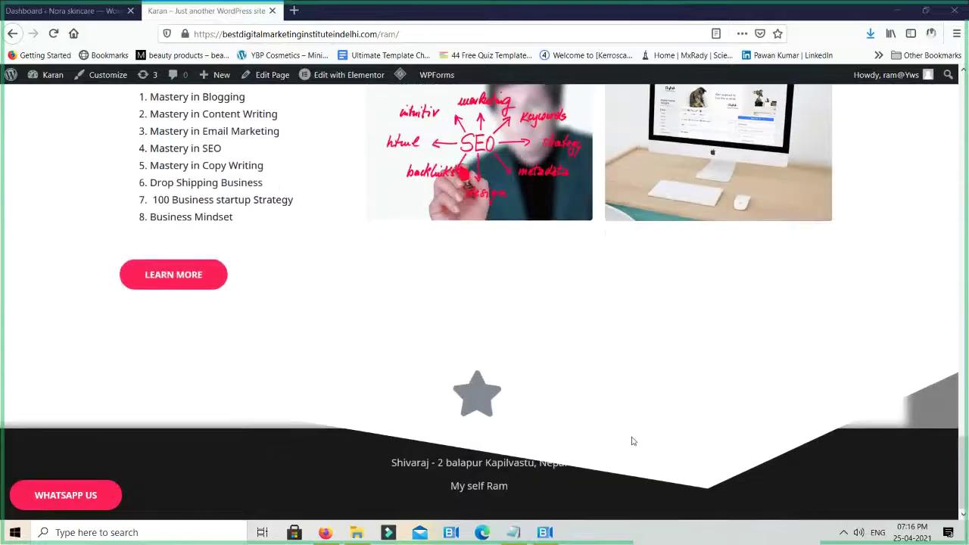
scroll(539, 458, up, 20)
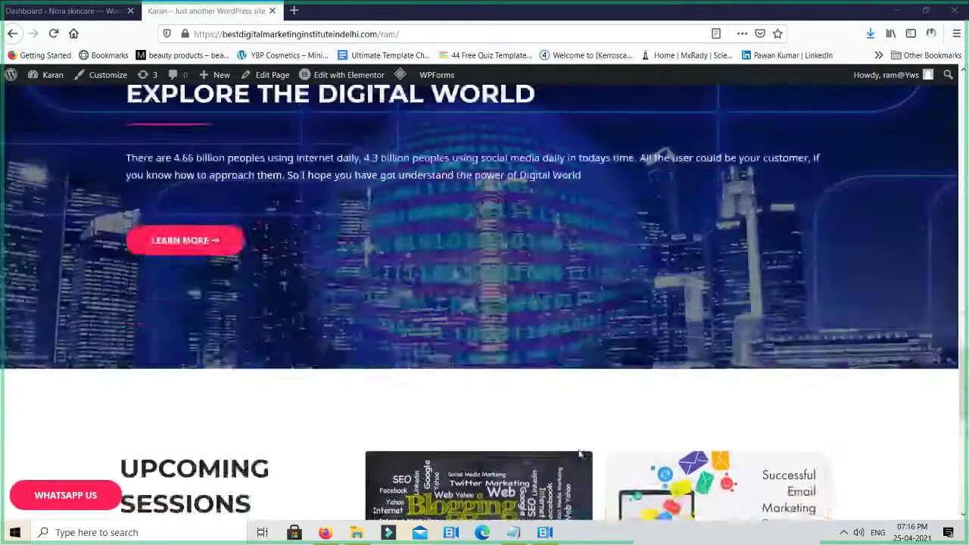
scroll(579, 450, up, 4)
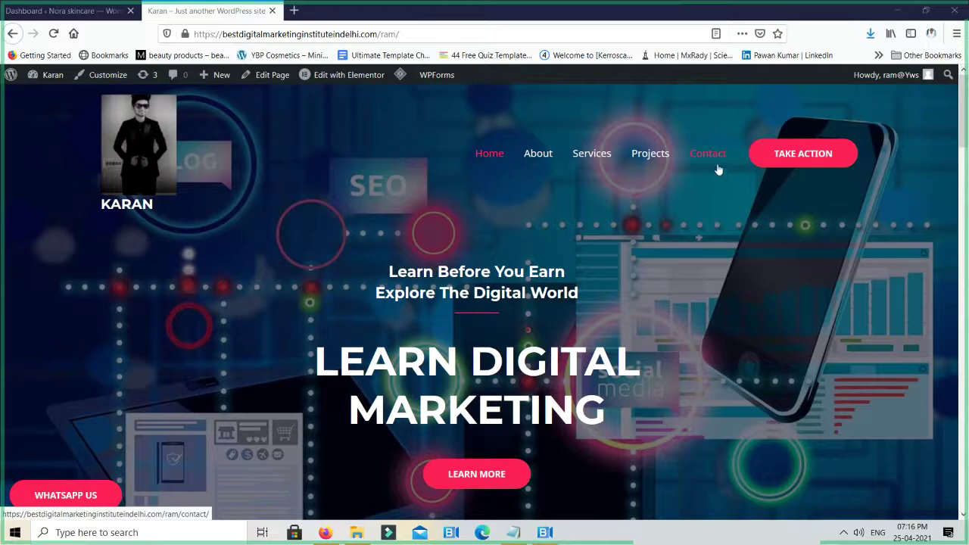
Open the Projects page and browse its online and offline project galleries
click(642, 159)
scroll(635, 271, down, 10)
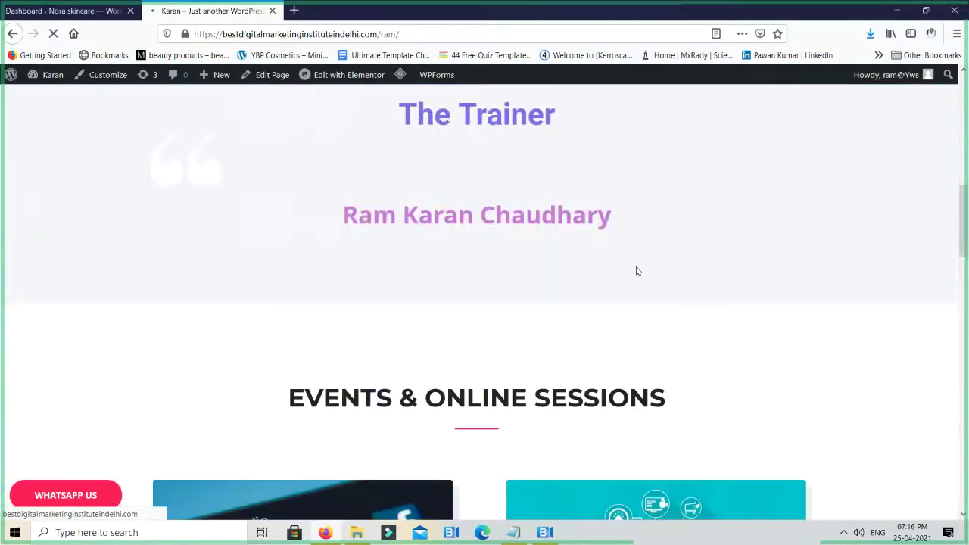
scroll(636, 271, down, 7)
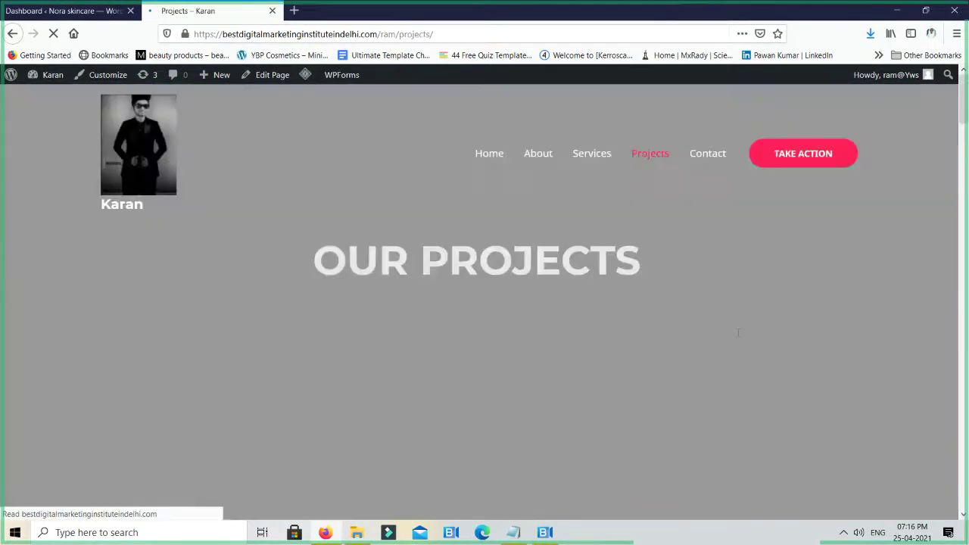
scroll(736, 333, down, 2)
scroll(614, 374, down, 3)
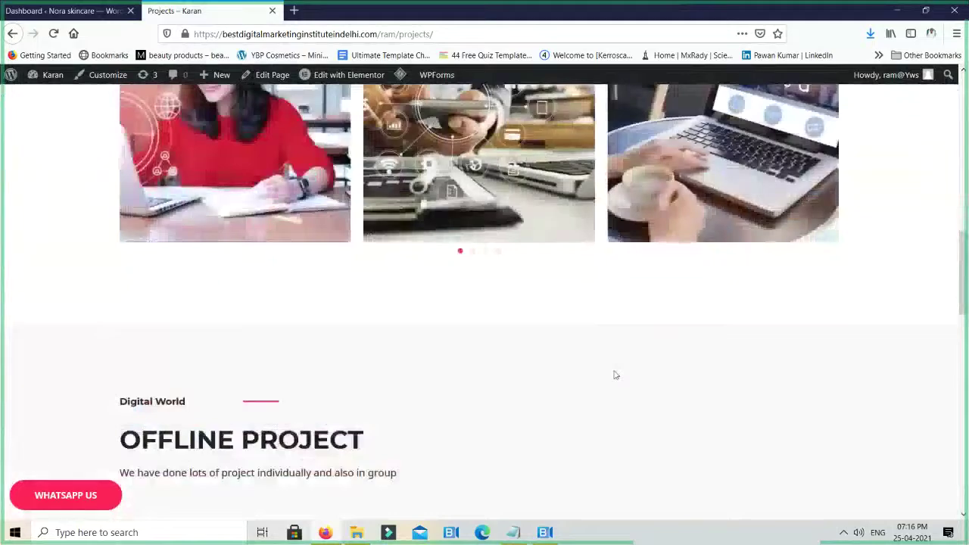
scroll(615, 374, up, 2)
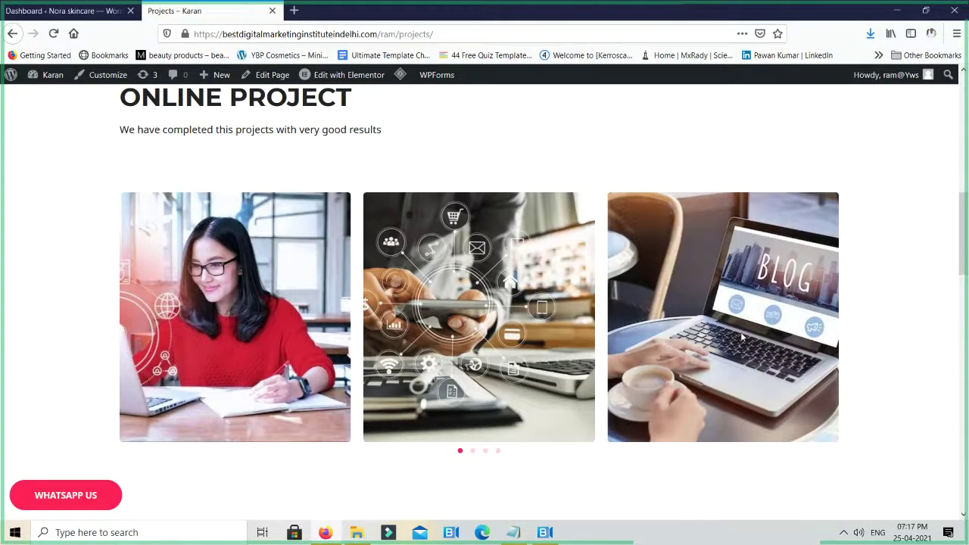
scroll(742, 337, down, 10)
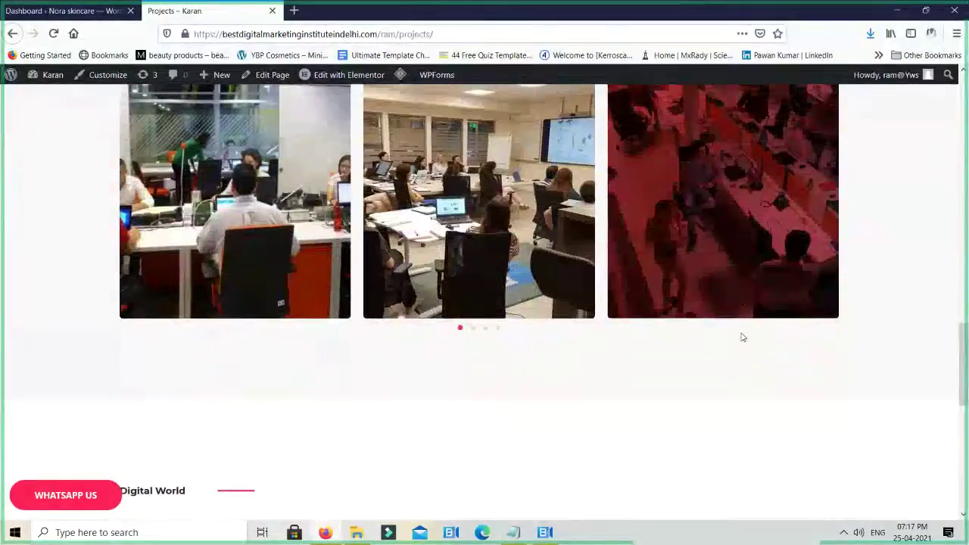
scroll(742, 337, up, 15)
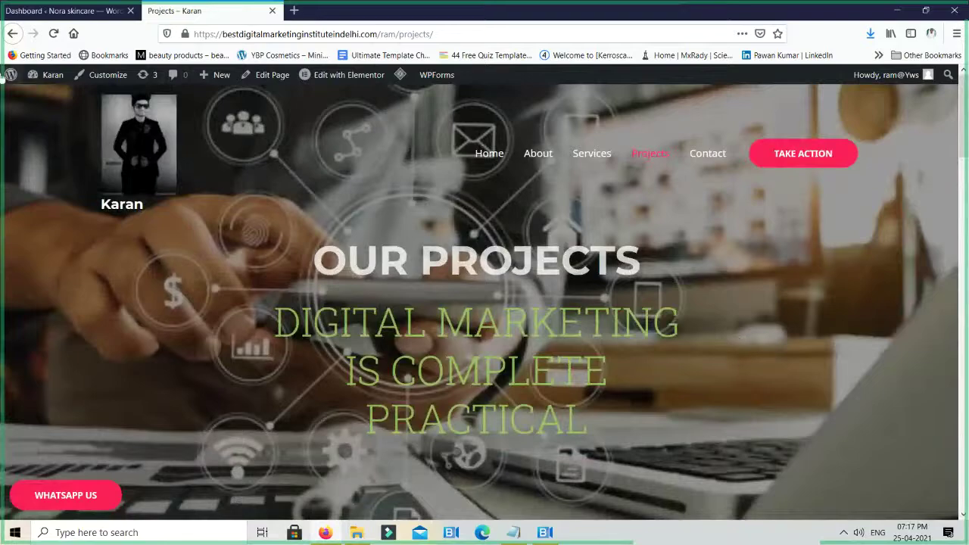
mouse_move(33, 81)
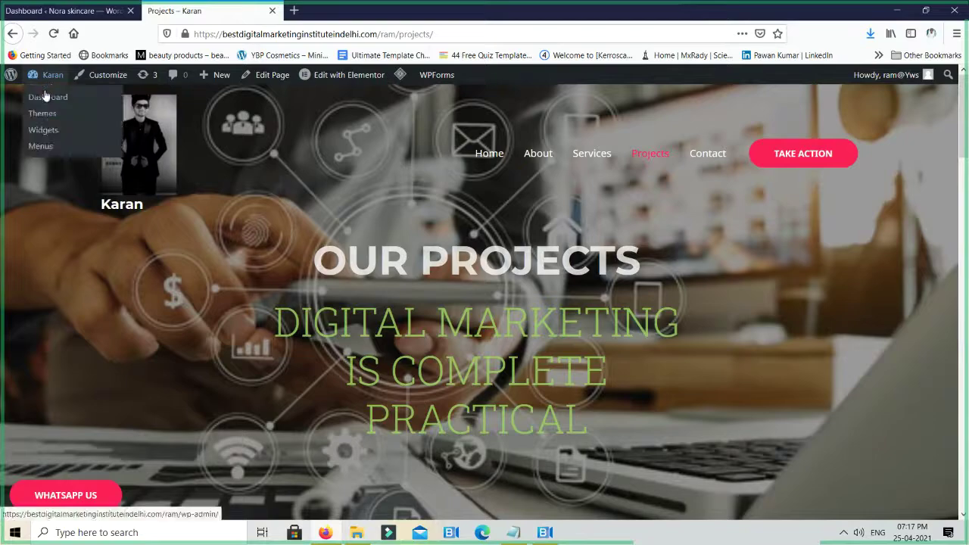
Go to Plugins > Add New from the Dashboard and search for 'reset'
click(45, 96)
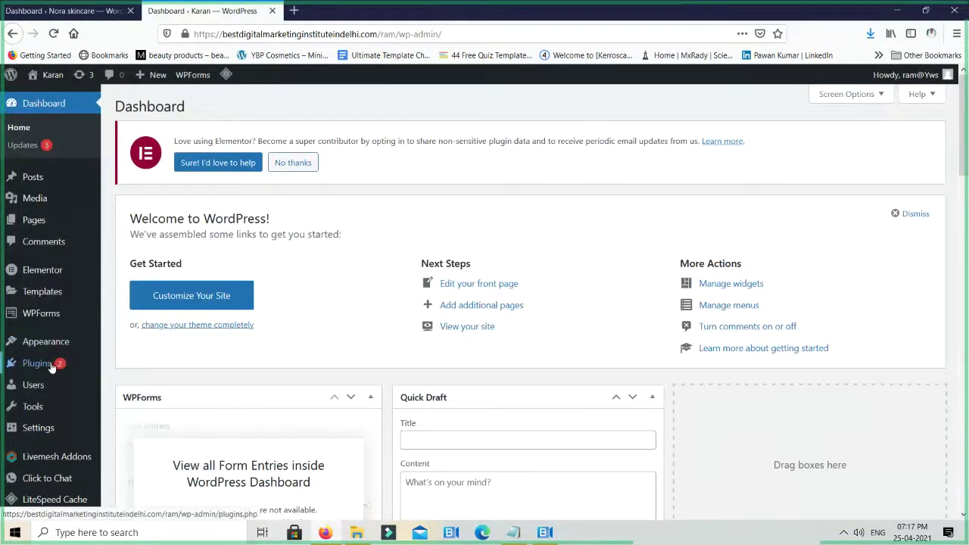
mouse_move(43, 370)
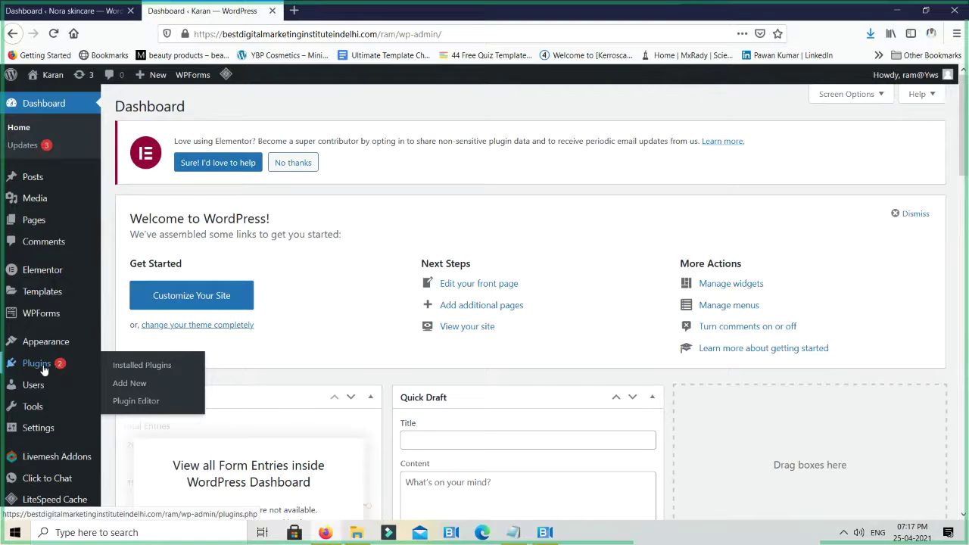
click(129, 384)
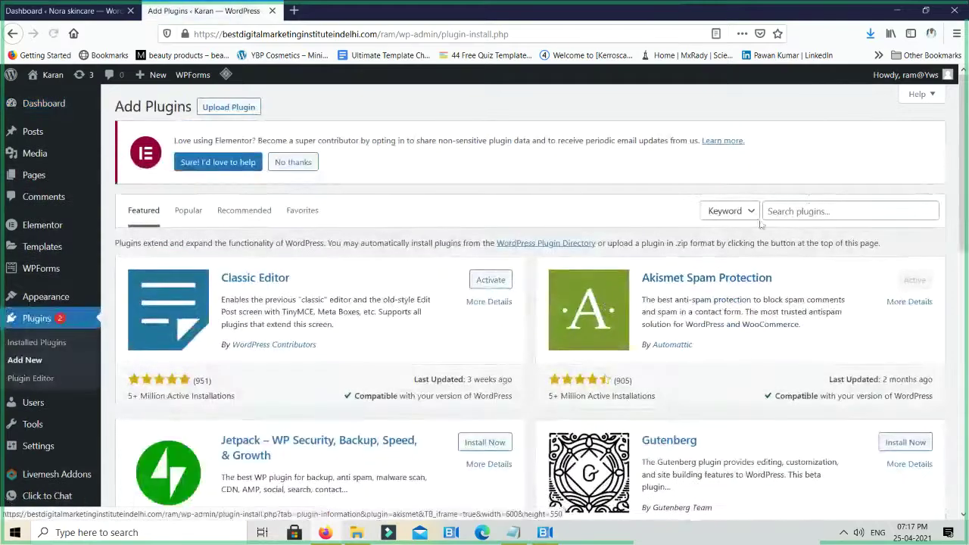
click(812, 210)
text(re)
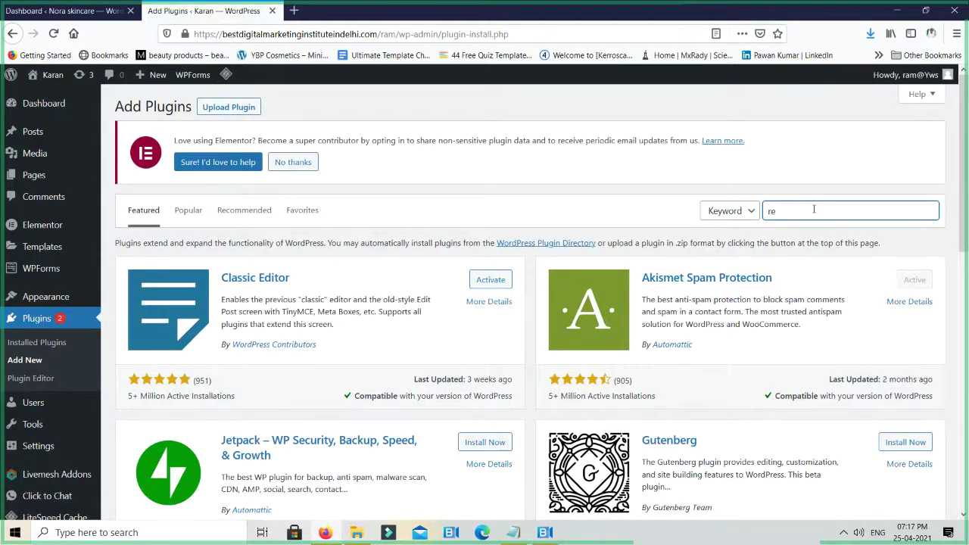
text(set)
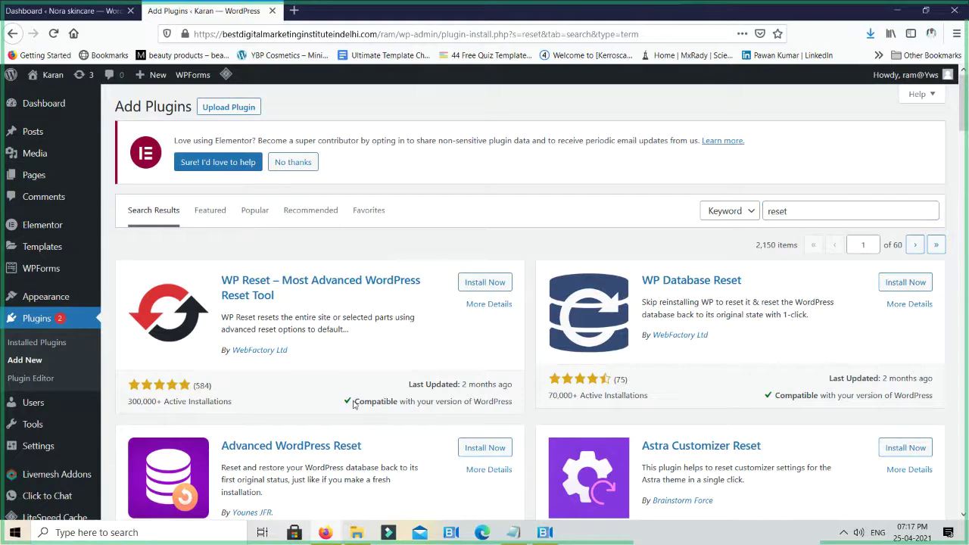
triple_click(411, 402)
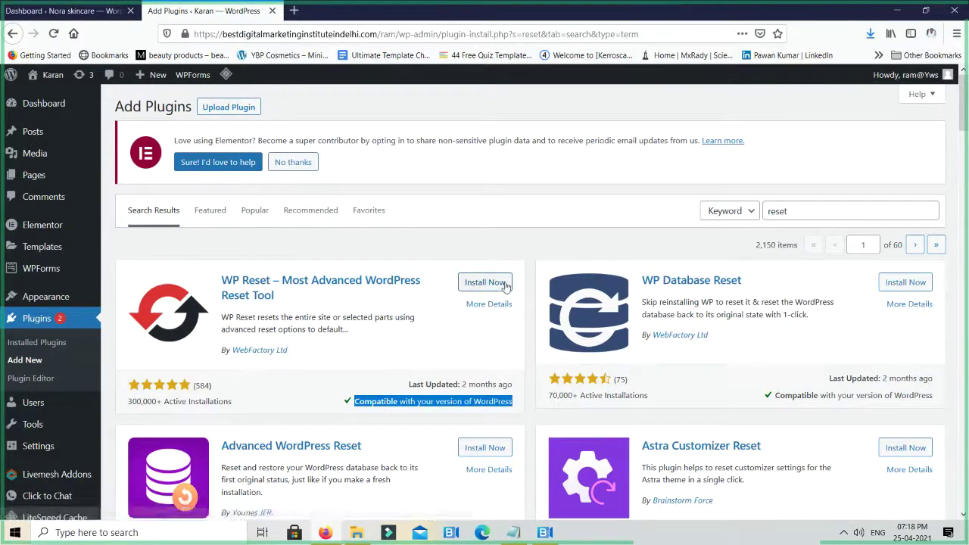
Install and activate the WP Reset plugin, then dismiss its welcome popup
click(499, 286)
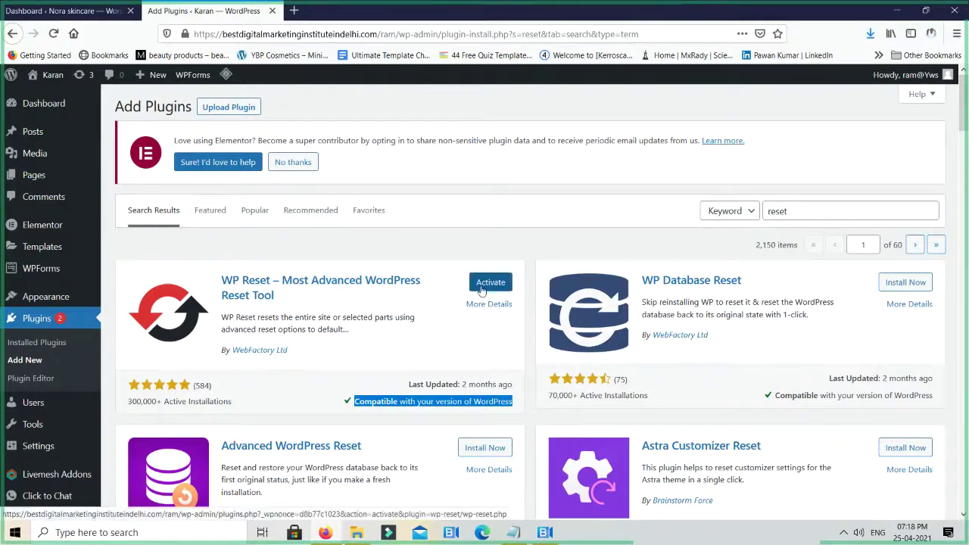
click(482, 290)
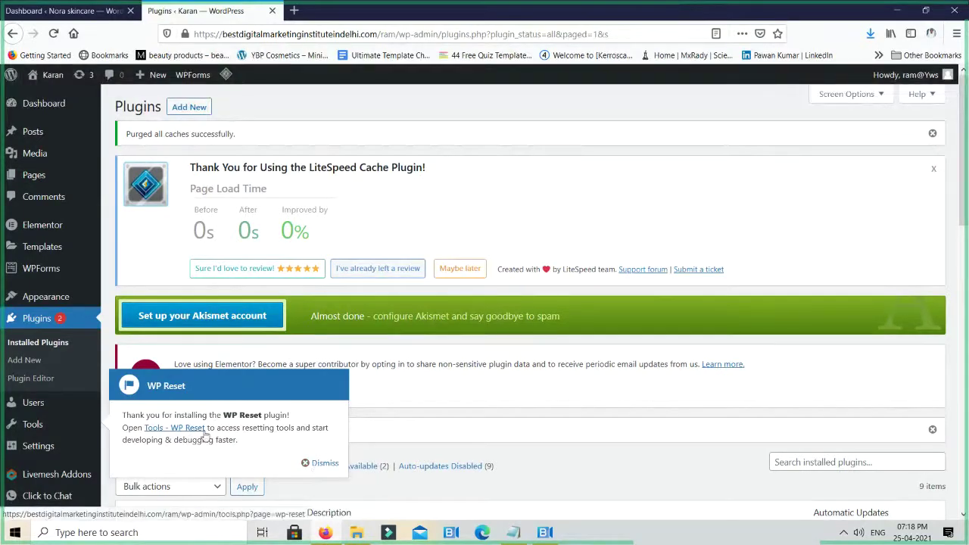
click(316, 462)
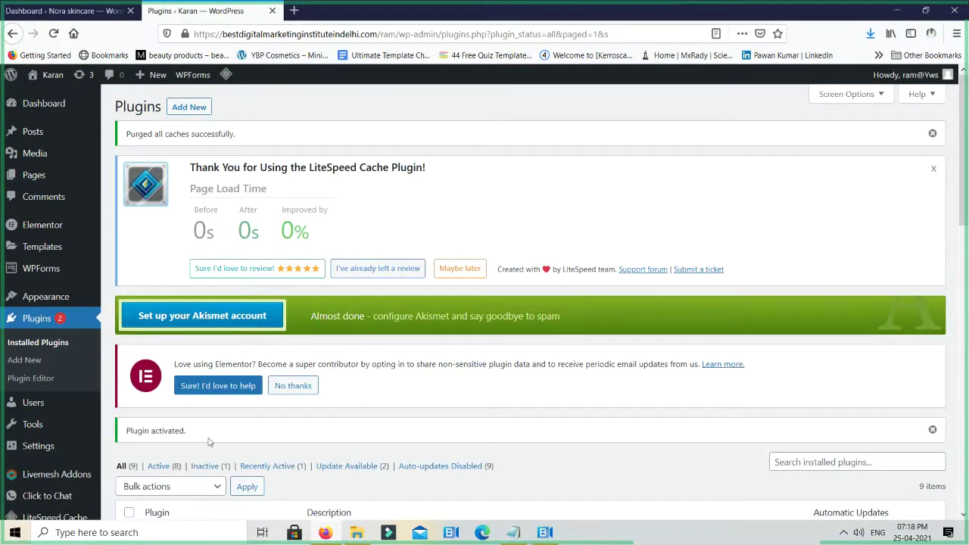
scroll(209, 442, down, 3)
mouse_move(34, 386)
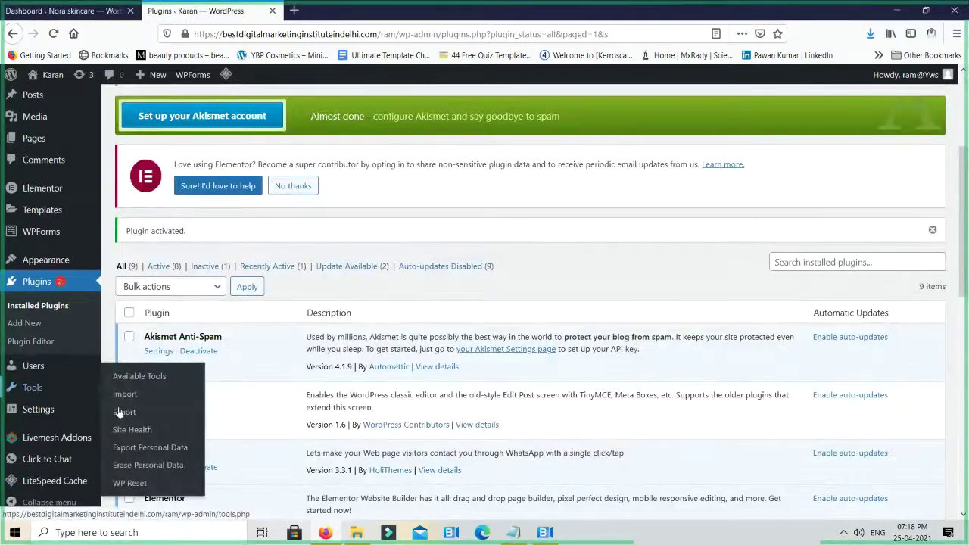
Open Tools > WP Reset and scroll down to the Site Reset options
click(135, 485)
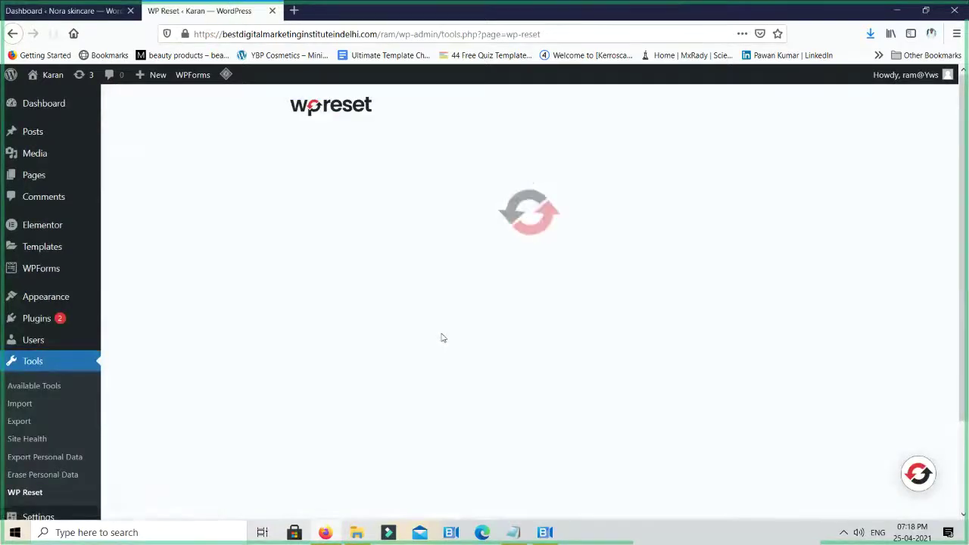
scroll(458, 330, down, 5)
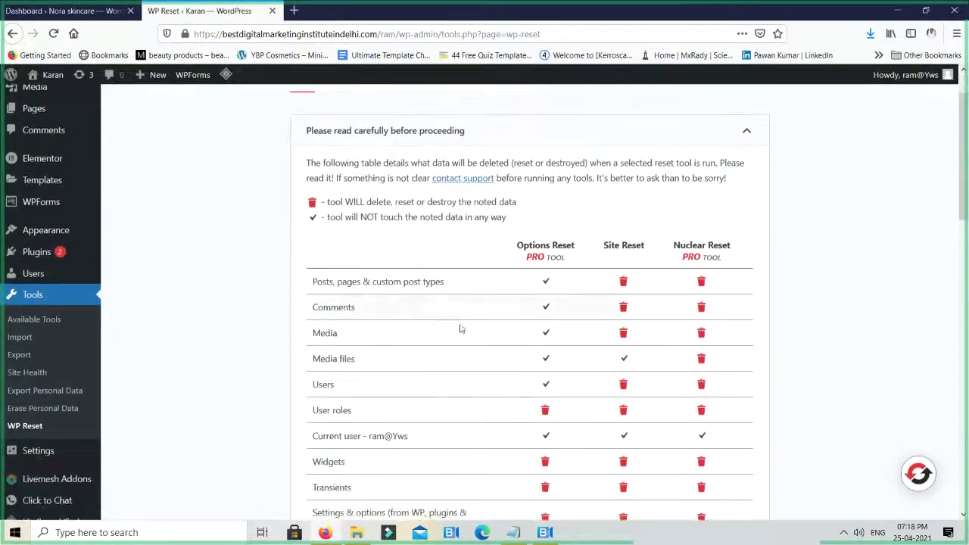
scroll(458, 333, down, 12)
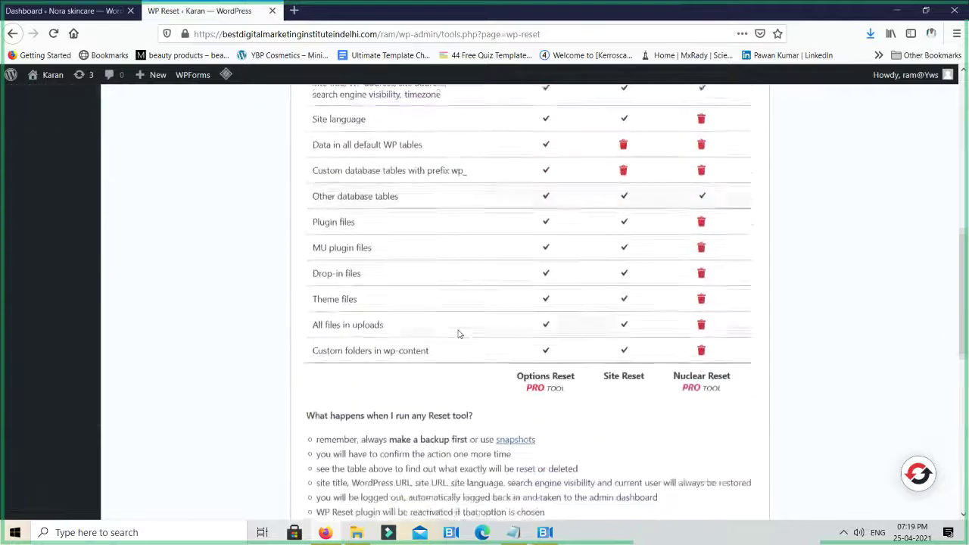
scroll(457, 333, down, 5)
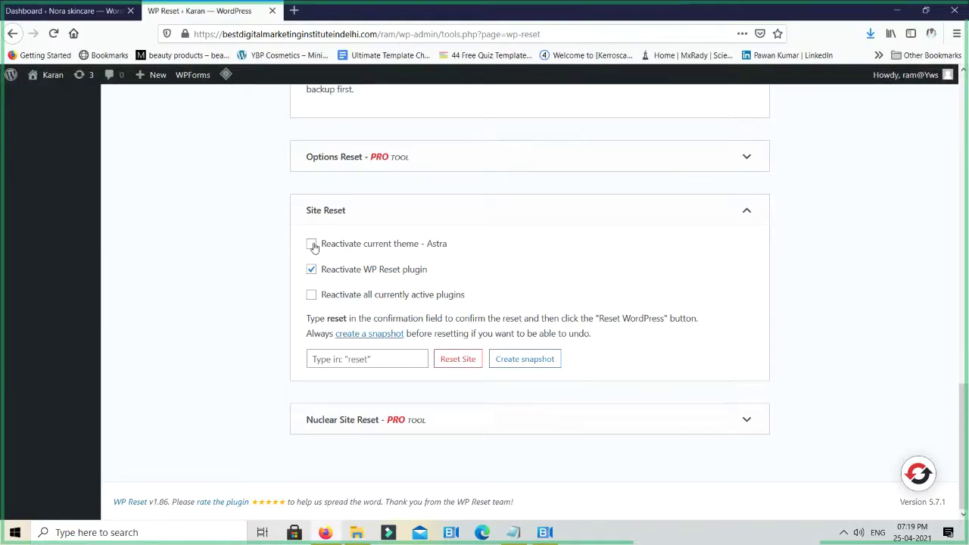
Leave Astra theme and all-plugins reactivation off, keeping only WP Reset to reactivate
click(312, 245)
click(311, 298)
click(310, 298)
click(321, 297)
click(311, 244)
Enter 'reset' as the confirmation word and start the site reset
click(357, 359)
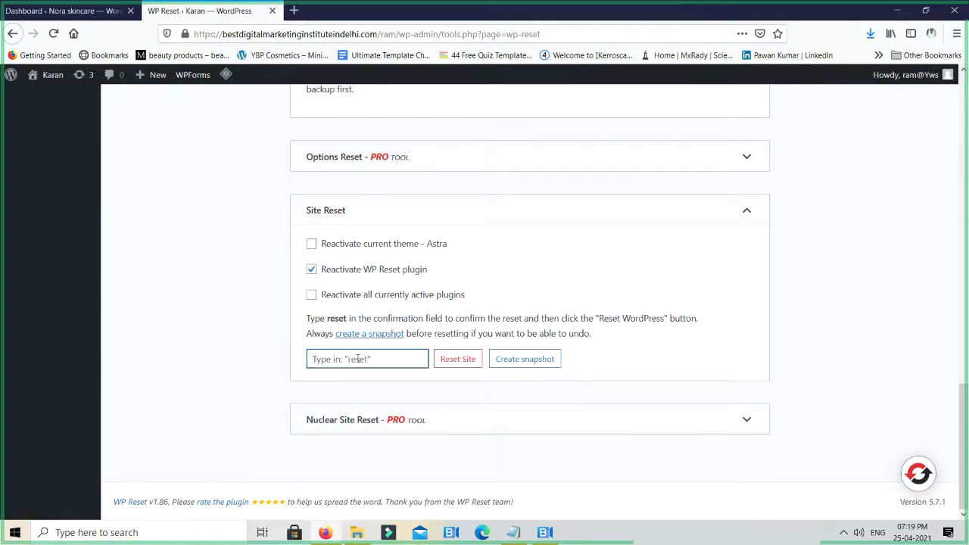
text(reset)
click(454, 361)
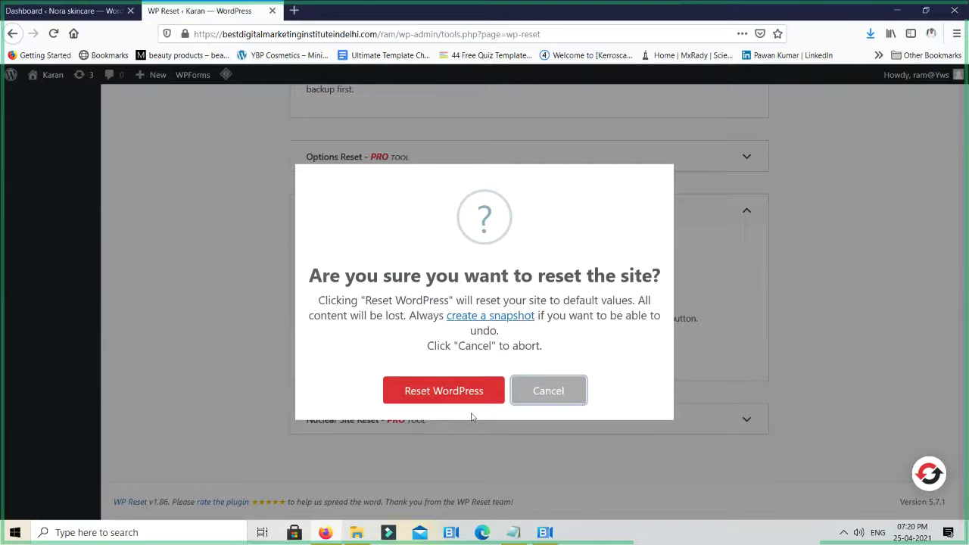
Confirm Reset WordPress to restore the site to default settings
click(471, 394)
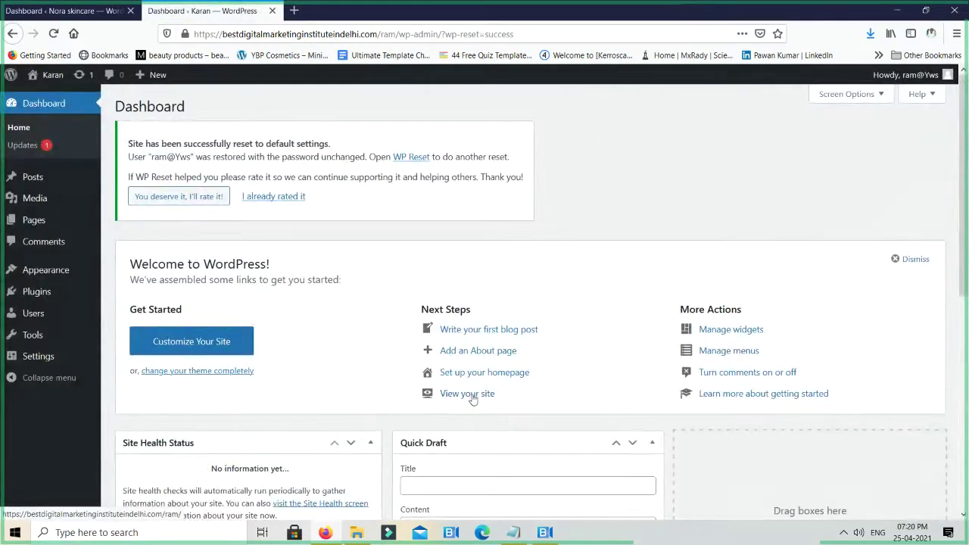
mouse_move(51, 75)
middle_click(45, 98)
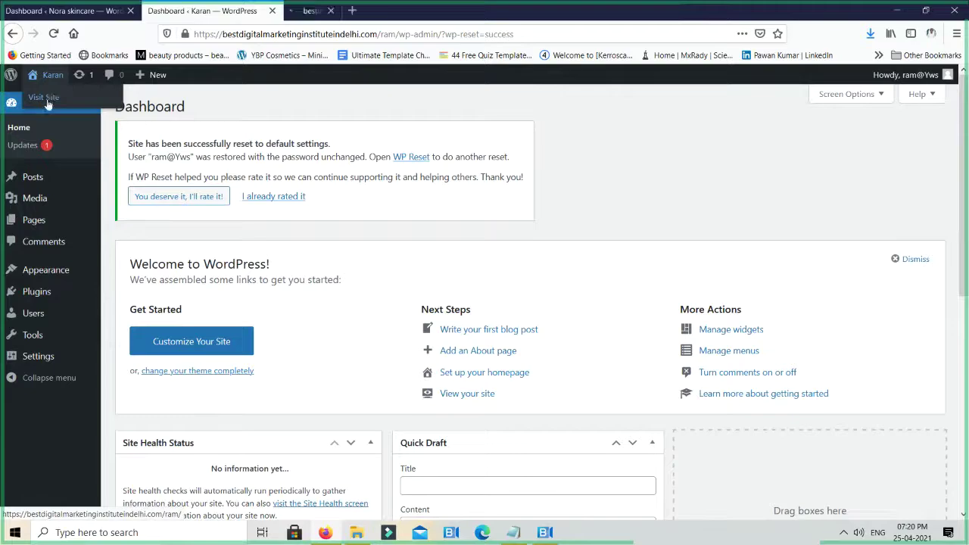
key(ctrl+Tab)
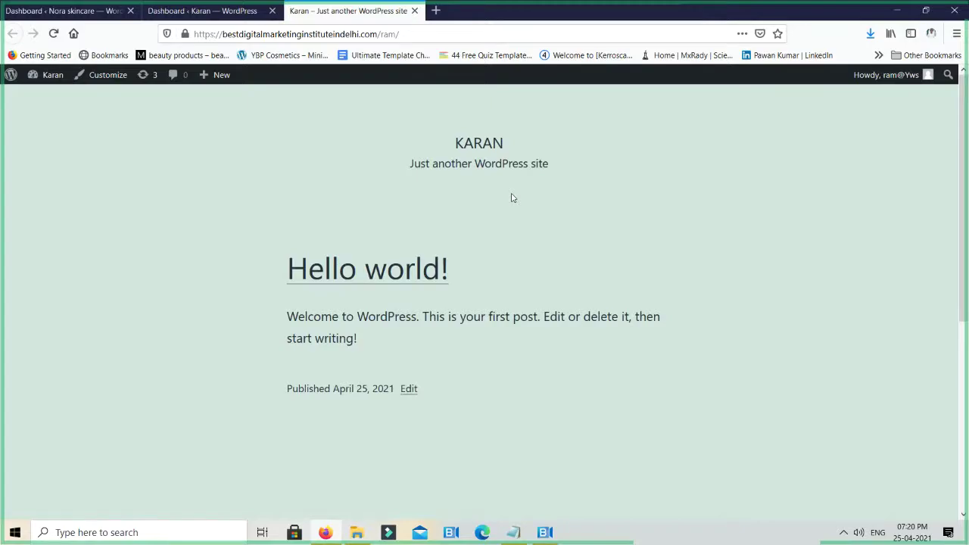
key(ctrl+w)
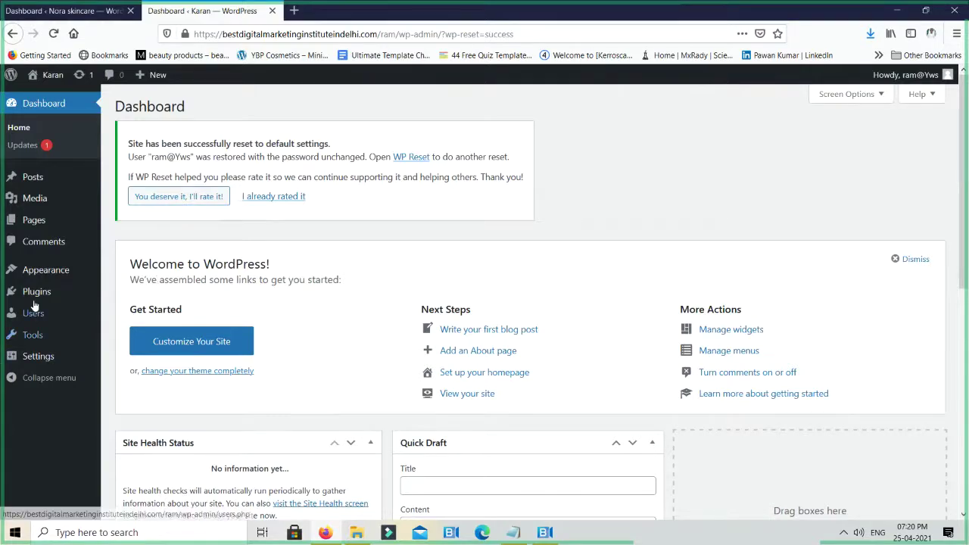
mouse_move(48, 277)
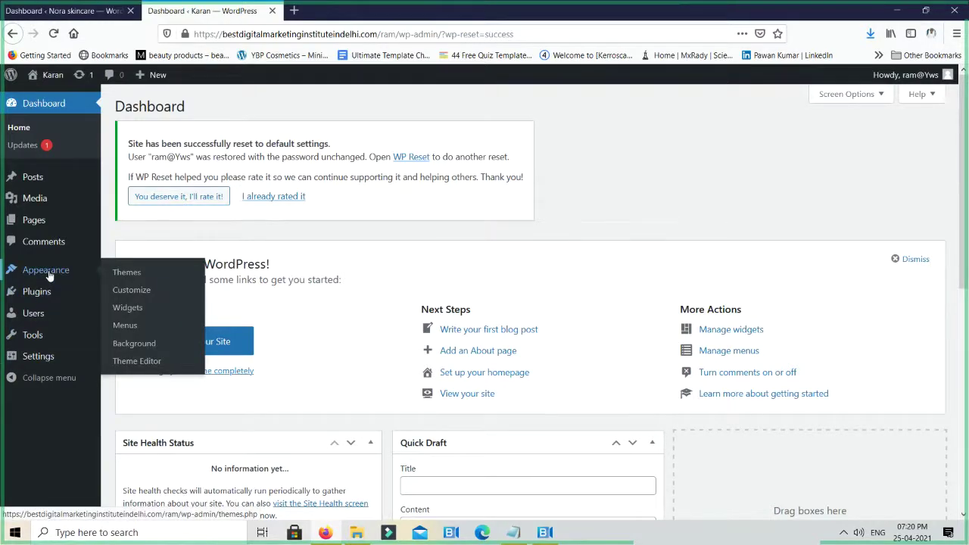
From Appearance > Themes, go to Add New and show the Upload Theme panel
click(125, 273)
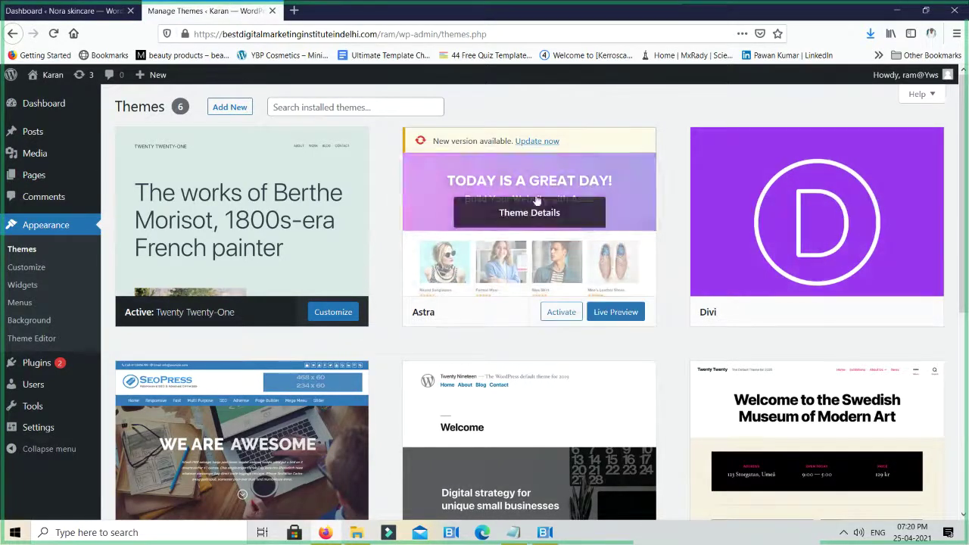
click(235, 108)
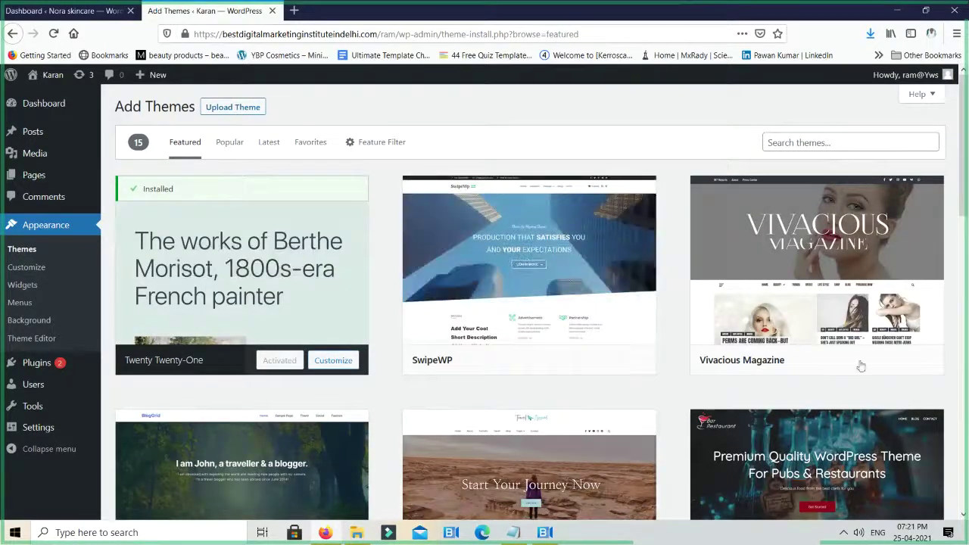
mouse_move(837, 290)
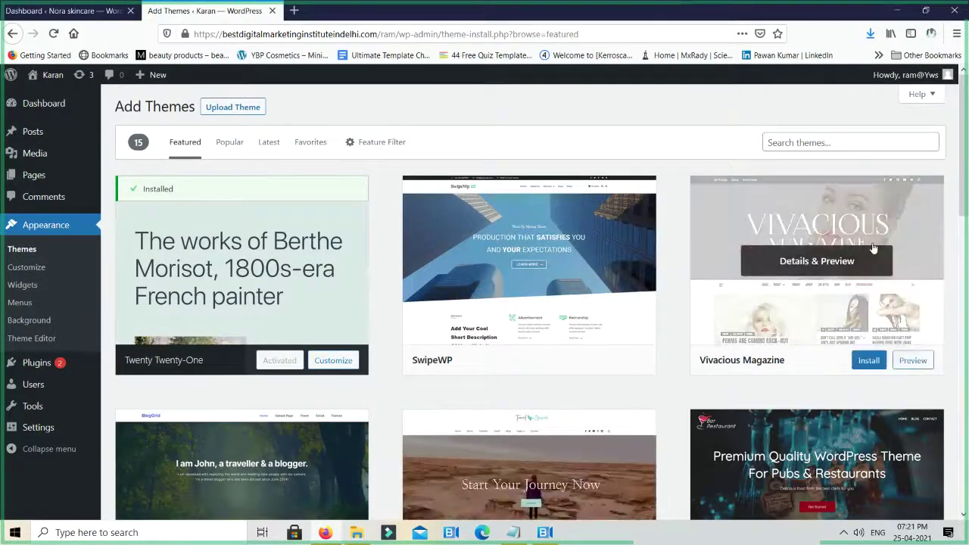
click(233, 107)
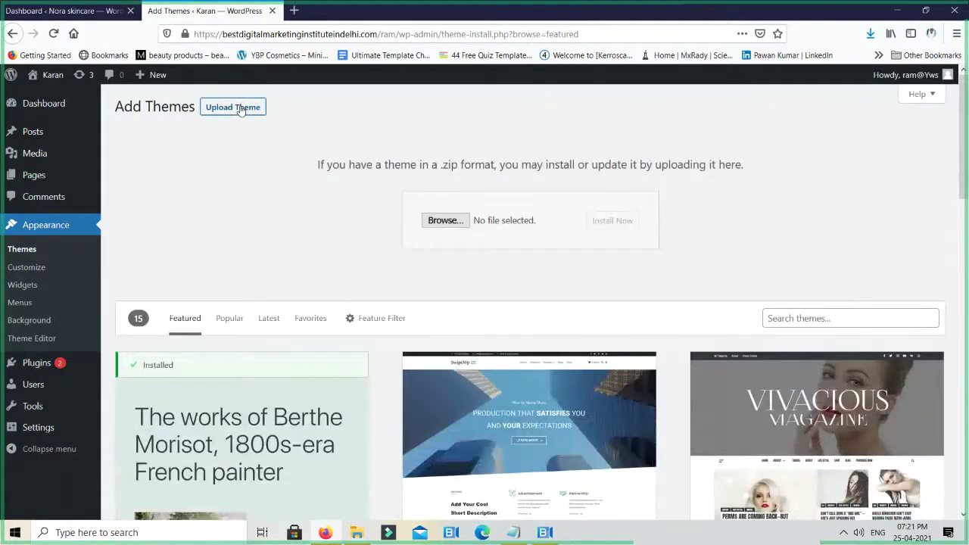
Choose D:\divi\Divi.zip as the theme file and install it
click(445, 221)
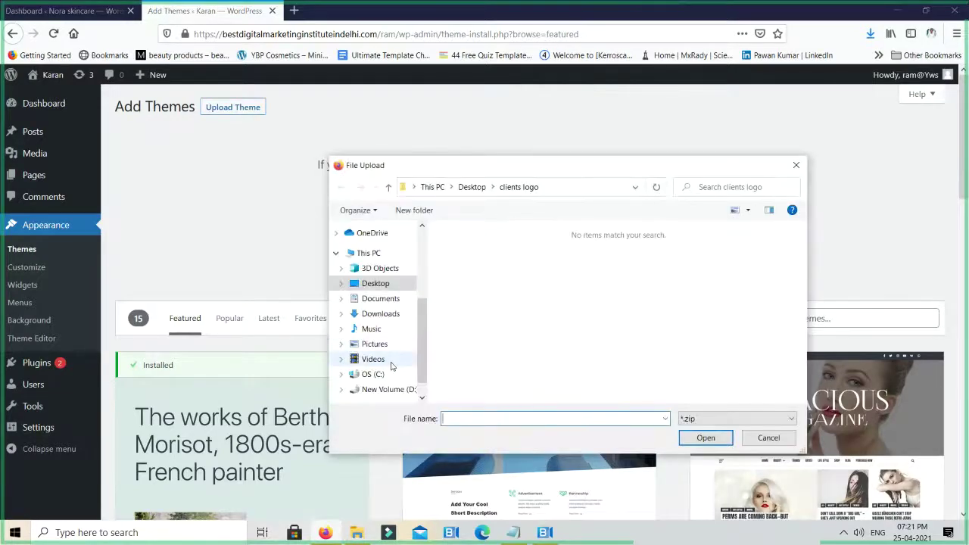
click(387, 389)
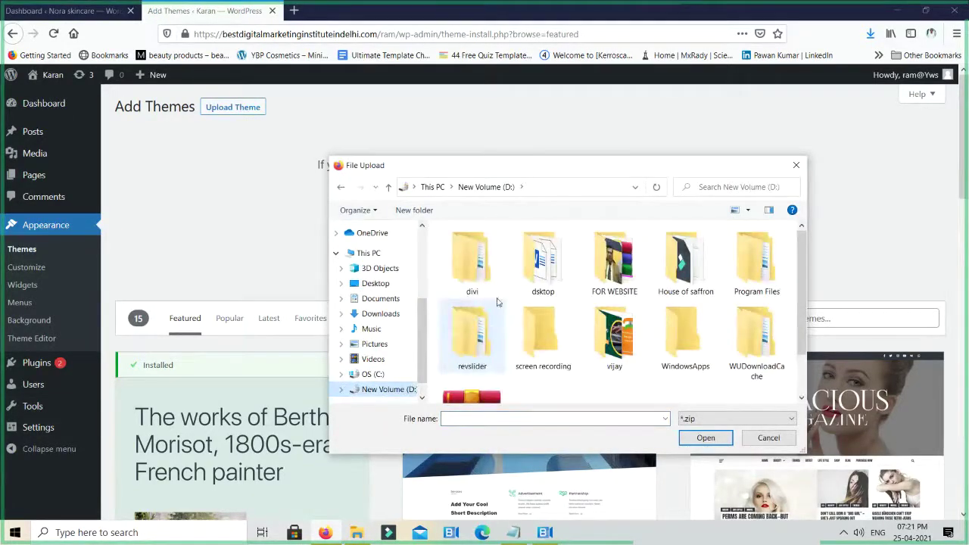
double_click(478, 266)
click(463, 266)
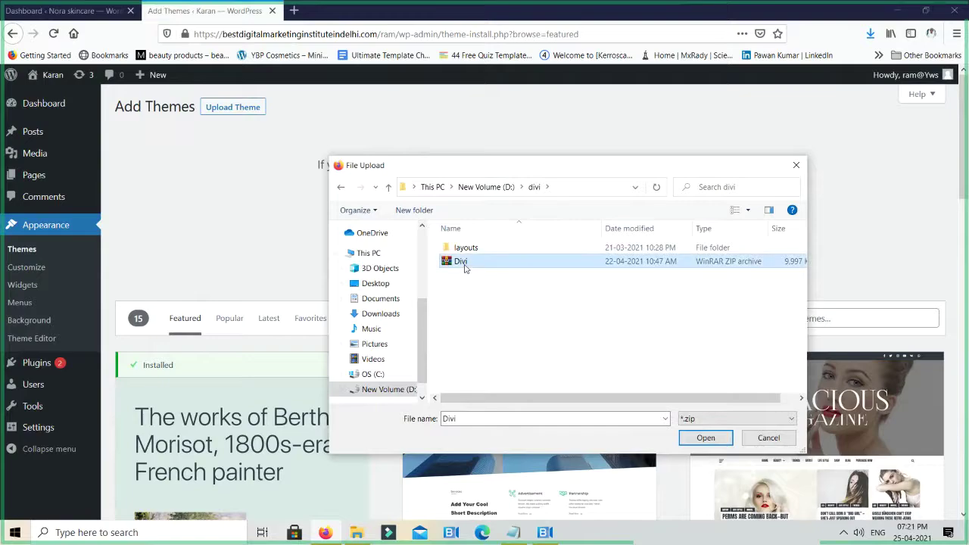
double_click(464, 262)
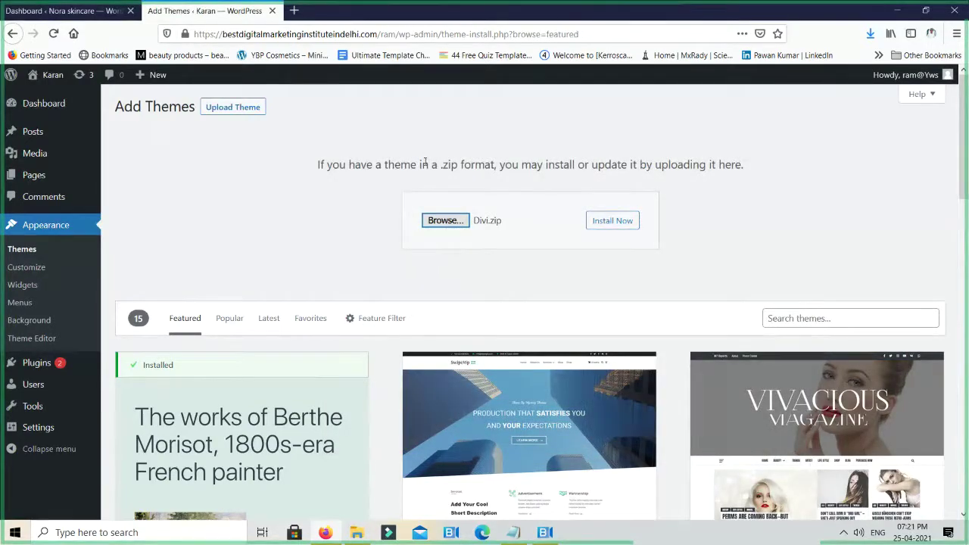
drag(411, 164, 766, 166)
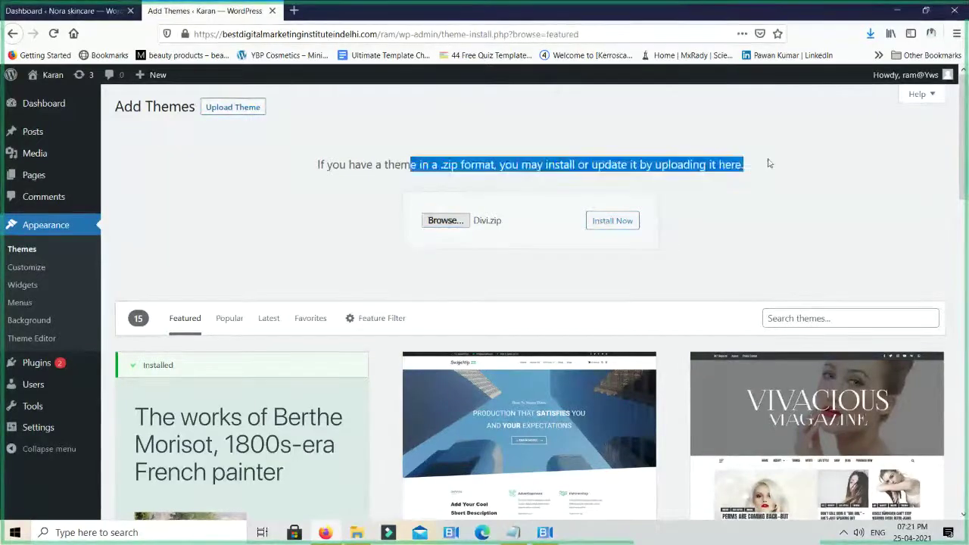
click(619, 220)
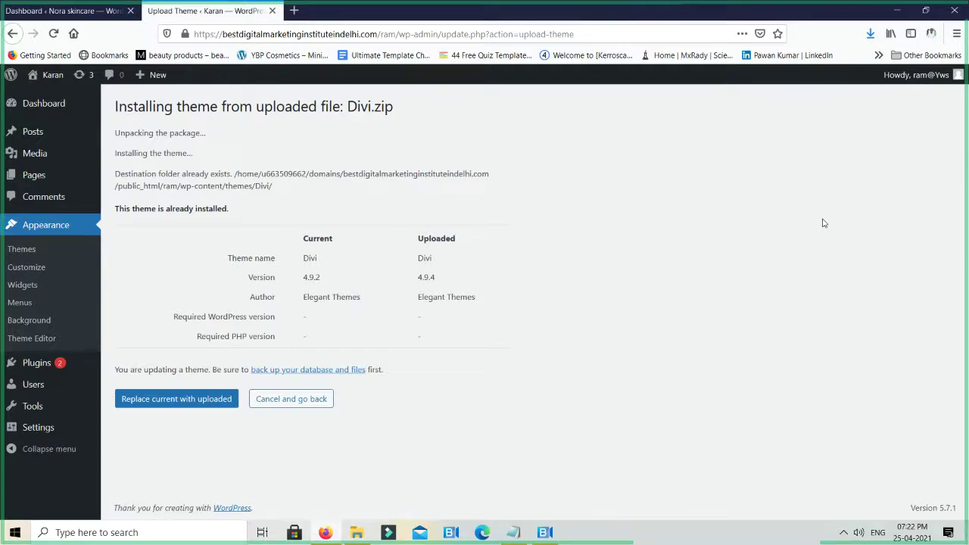
Replace the installed Divi theme with the uploaded version 4.9.4
click(186, 402)
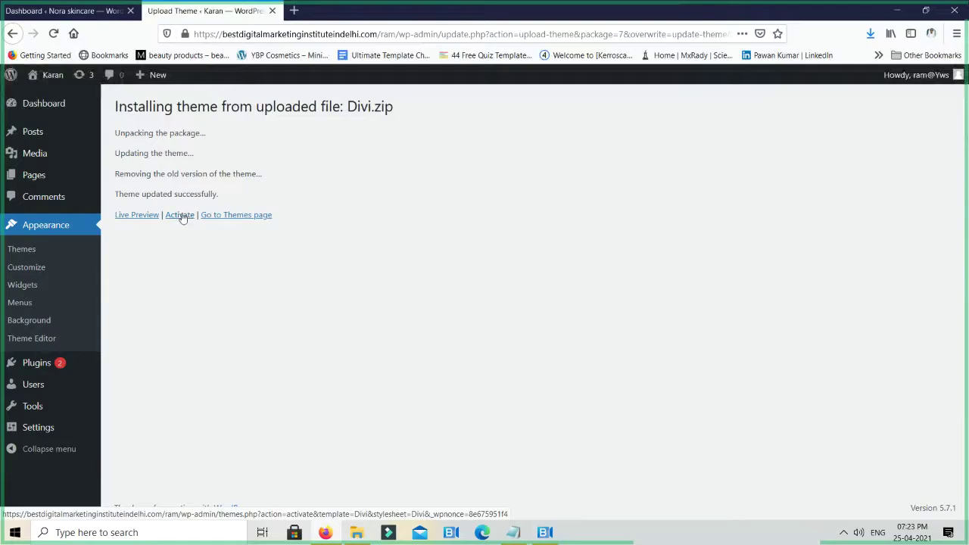
Activate the updated Divi theme and open the live site homepage in a new tab
click(180, 215)
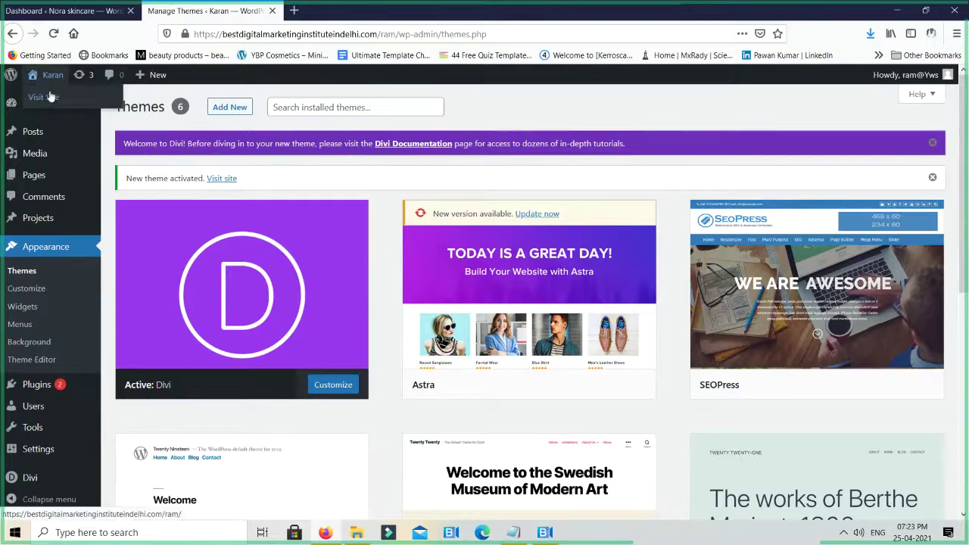
click(50, 97)
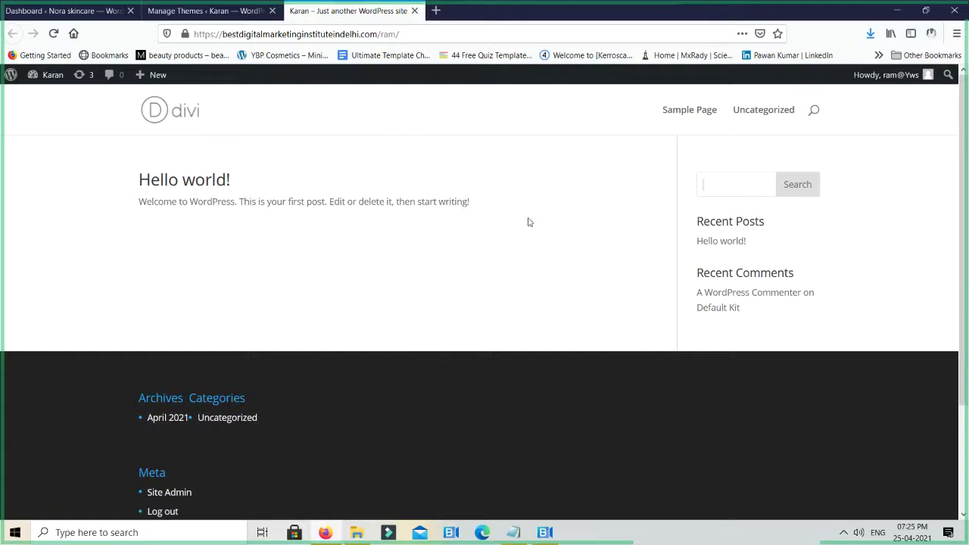
scroll(485, 348, down, 3)
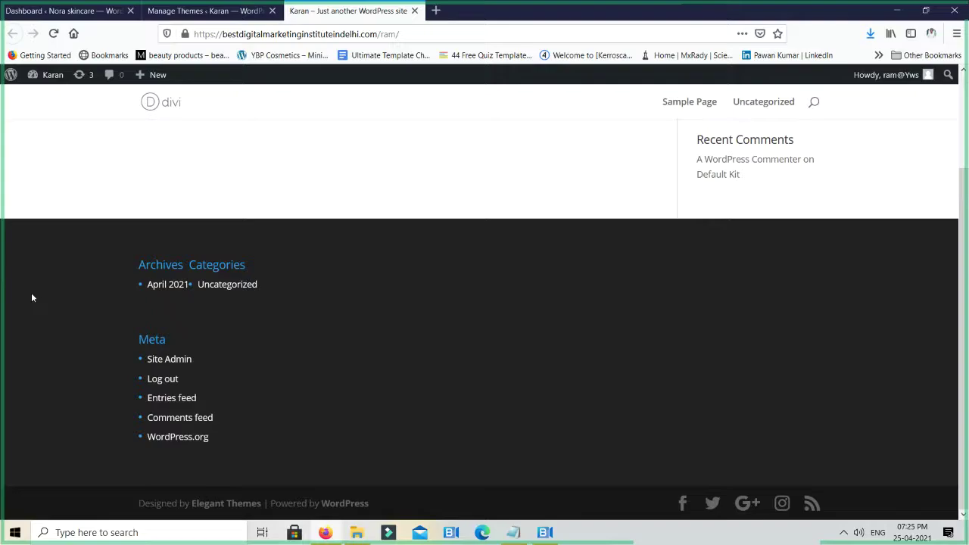
scroll(259, 288, up, 3)
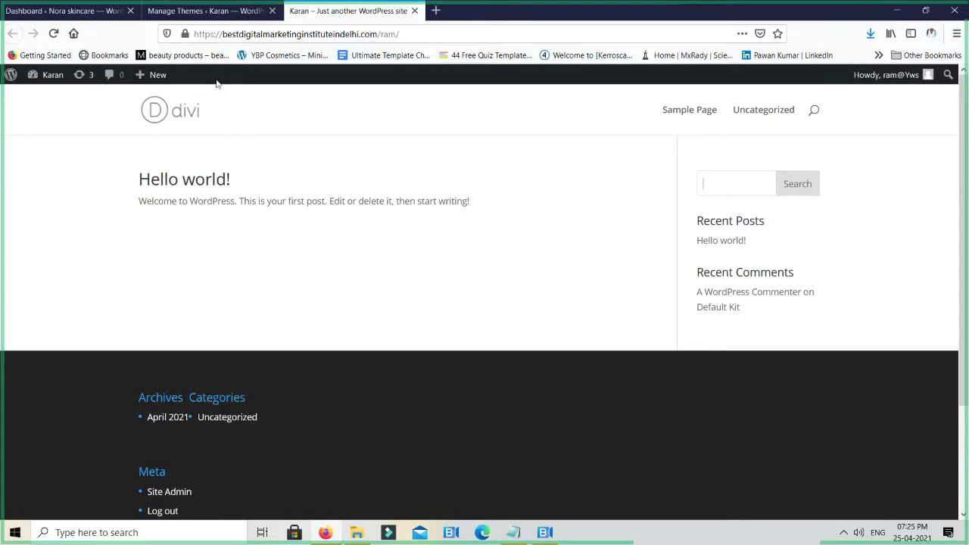
Bring up Divi Theme Options on its General tab and locate the empty Logo setting
click(209, 11)
mouse_move(23, 482)
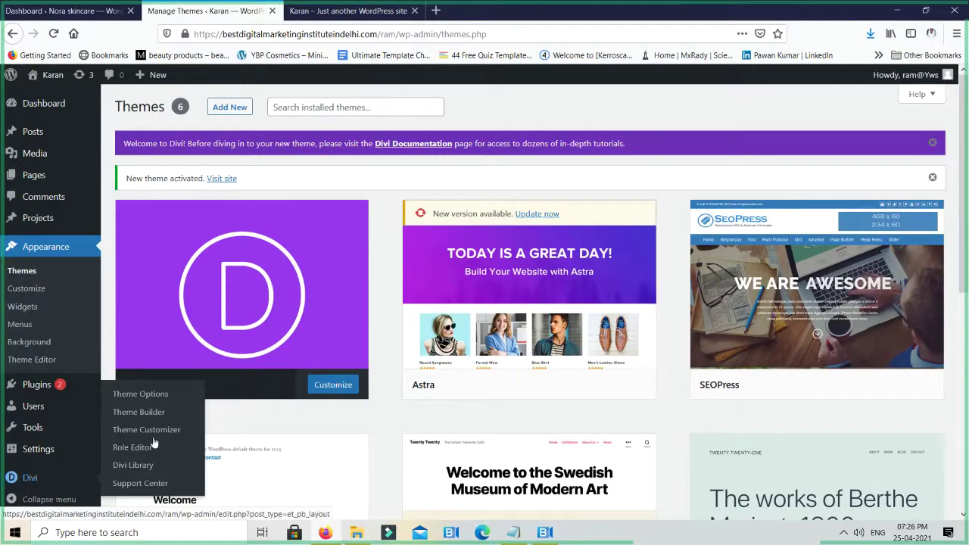
click(131, 403)
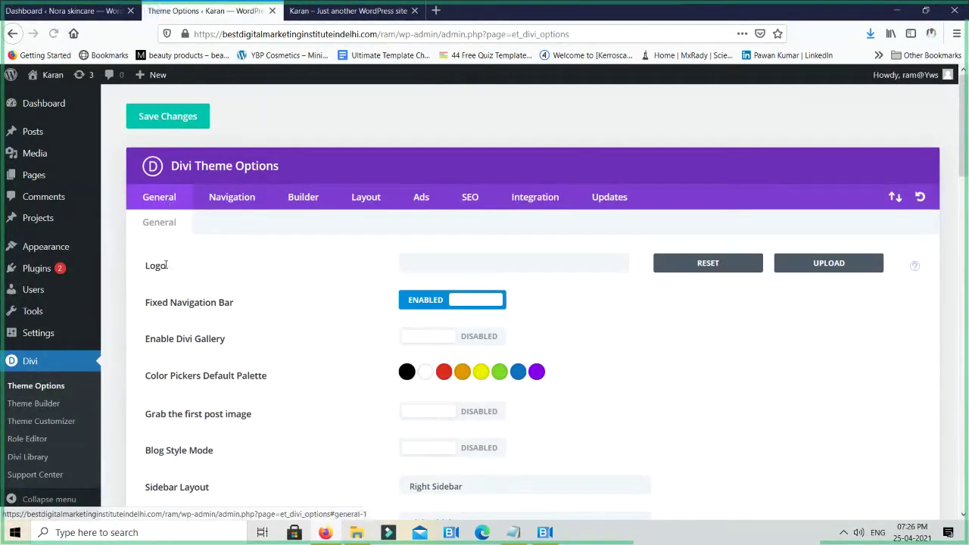
double_click(155, 265)
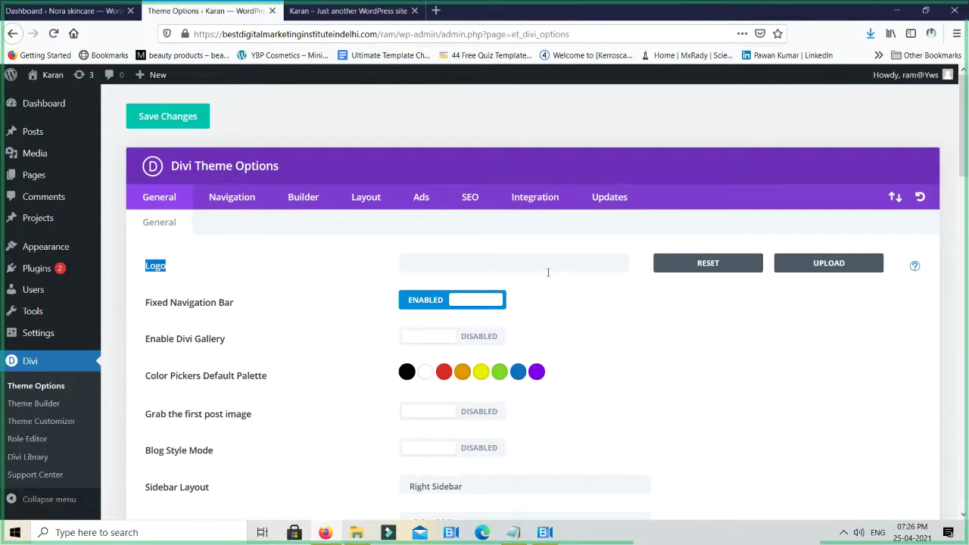
Upload Active-Imagination.png from Desktop > clients logo and set it as the Divi logo
click(832, 262)
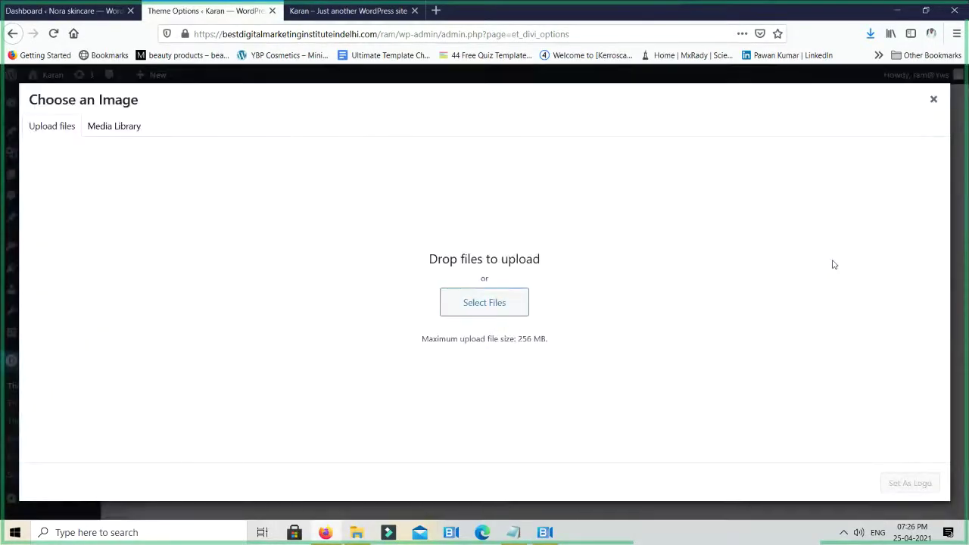
click(465, 301)
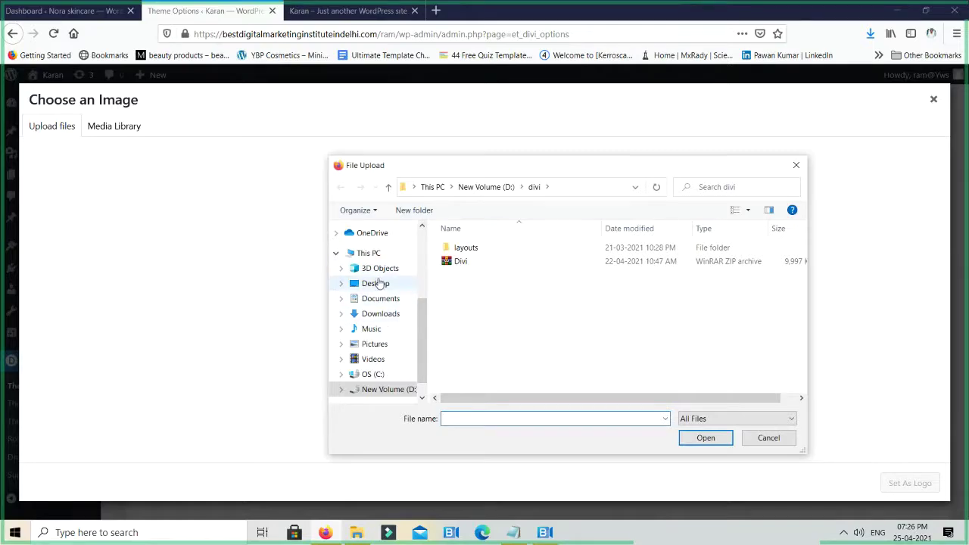
click(377, 283)
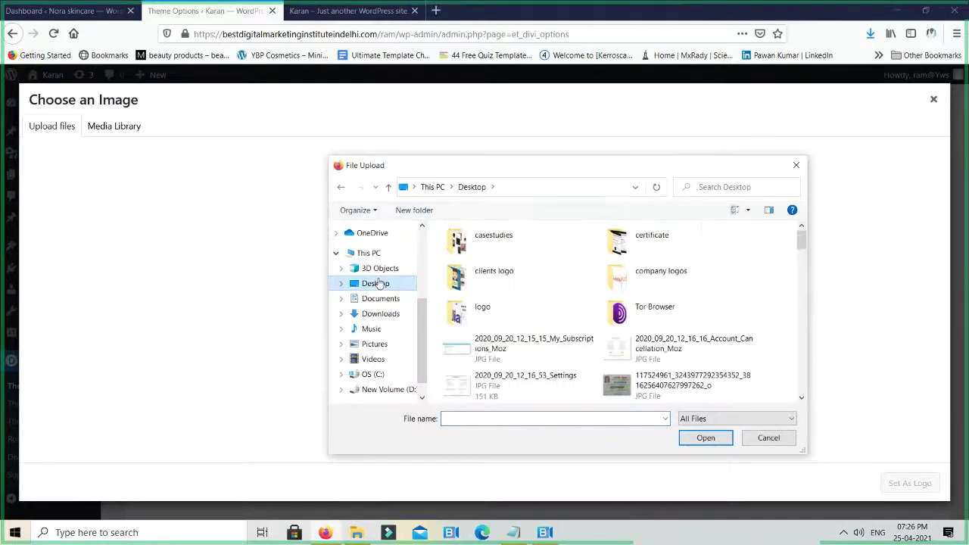
double_click(500, 273)
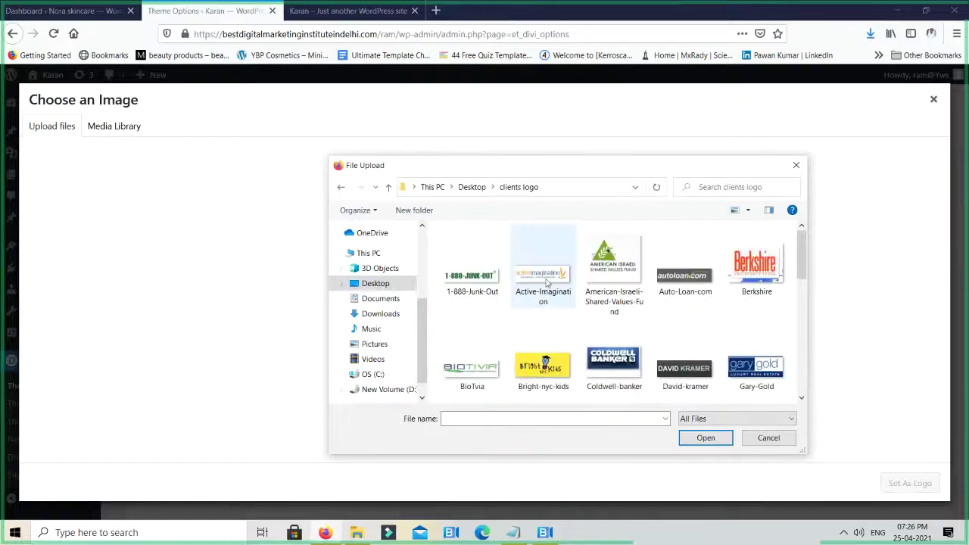
double_click(544, 278)
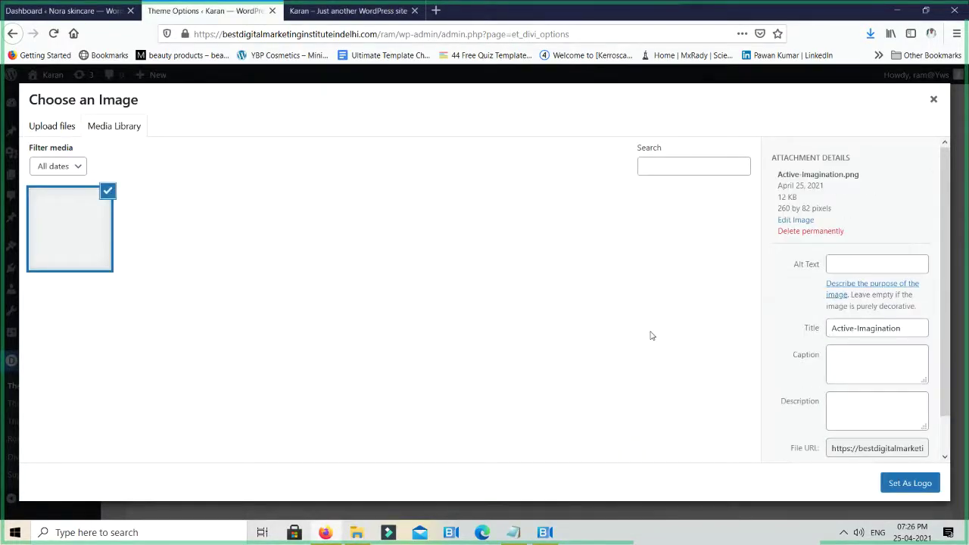
click(916, 484)
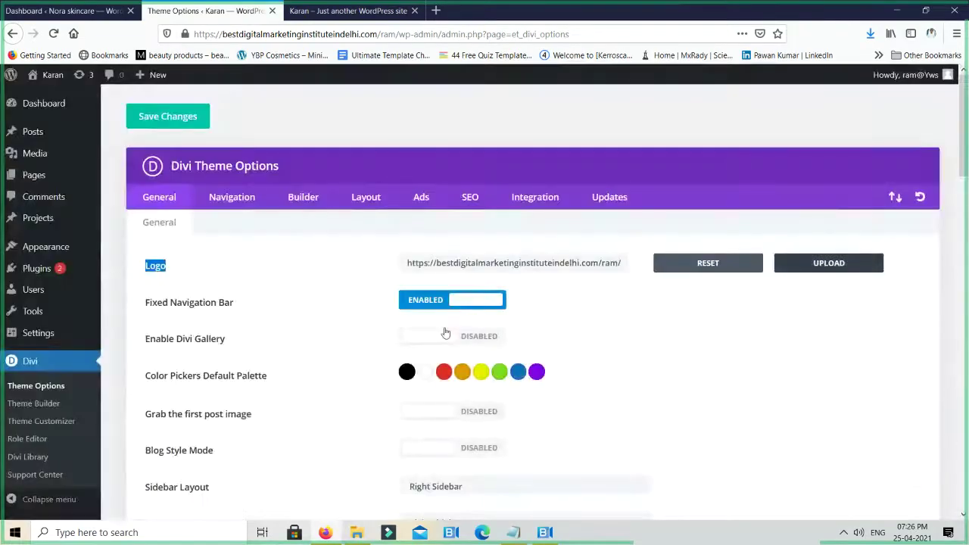
Save the Divi theme options and switch to the site's front page tab
click(174, 125)
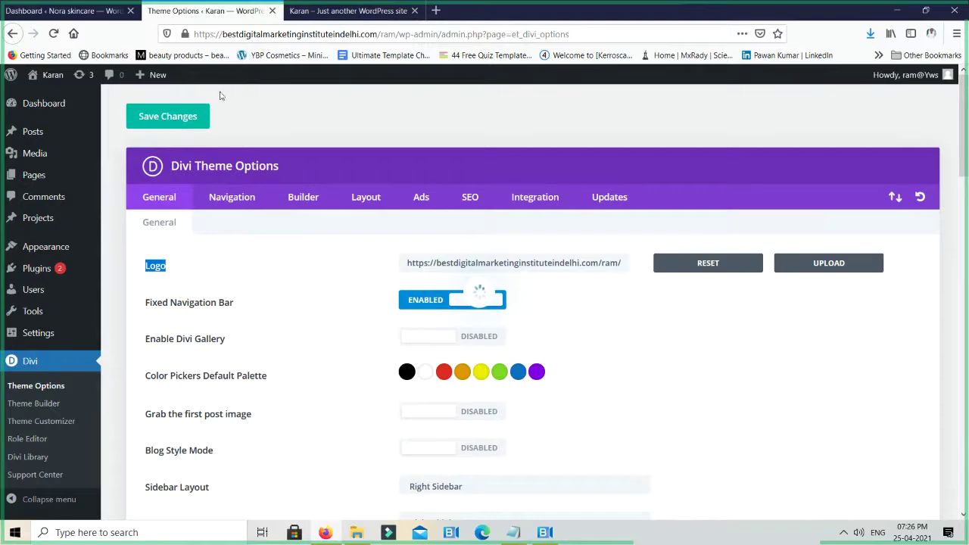
click(342, 7)
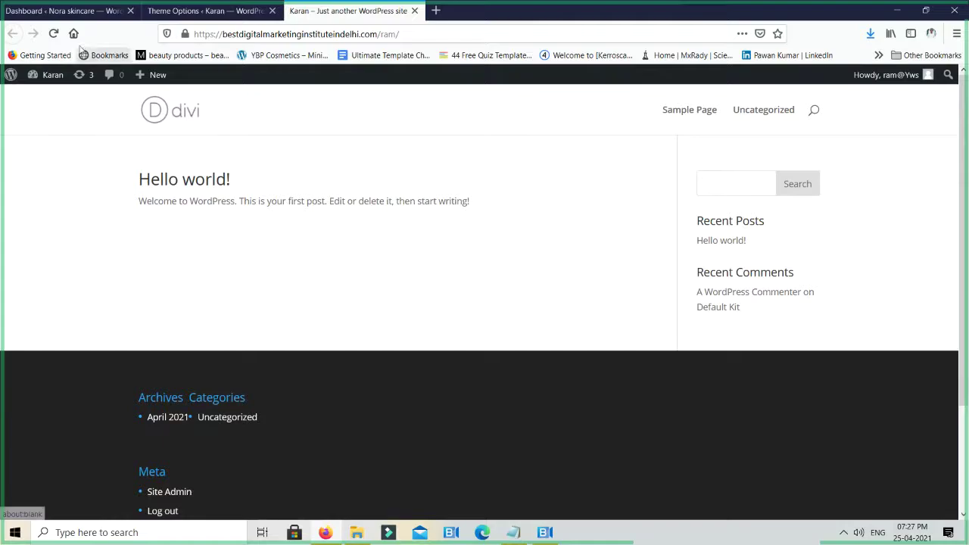
Reload the front page to show the Active Imagination logo, then return to Theme Options
click(54, 35)
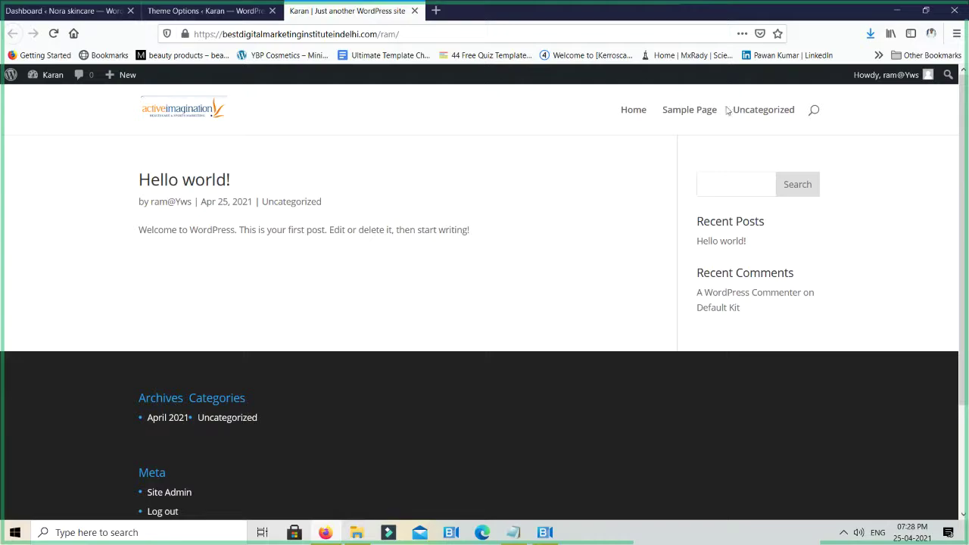
click(168, 12)
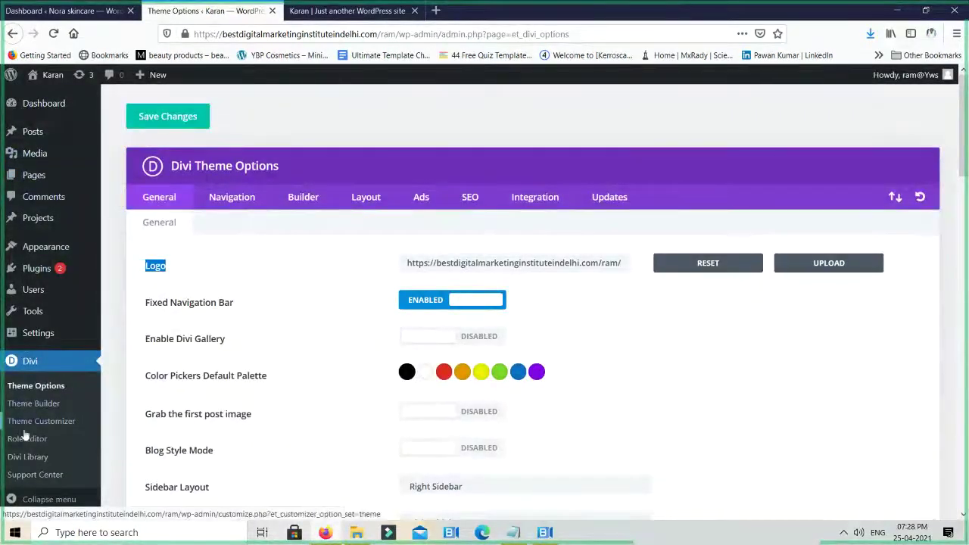
Create a menu named 'Top Navigation' assigned to the Primary Menu location
mouse_move(43, 253)
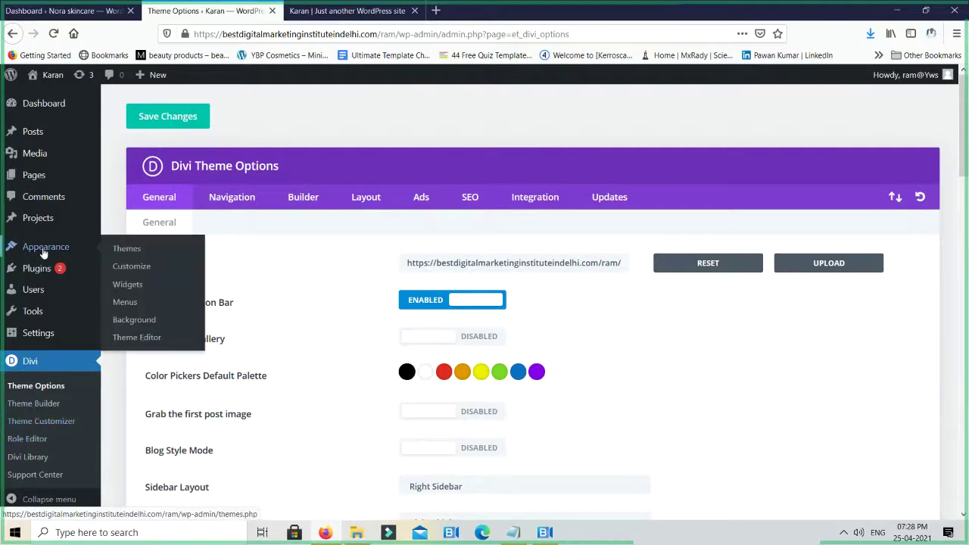
click(126, 310)
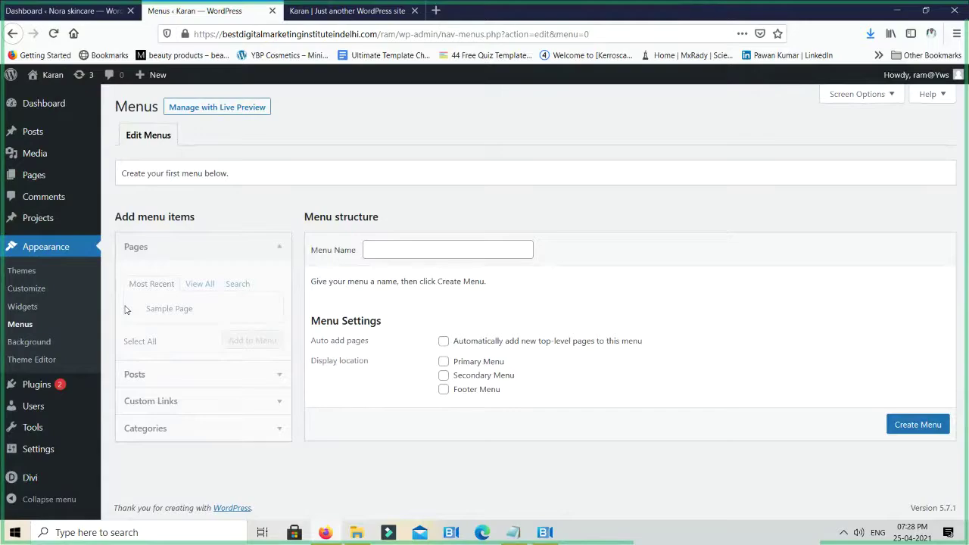
click(459, 254)
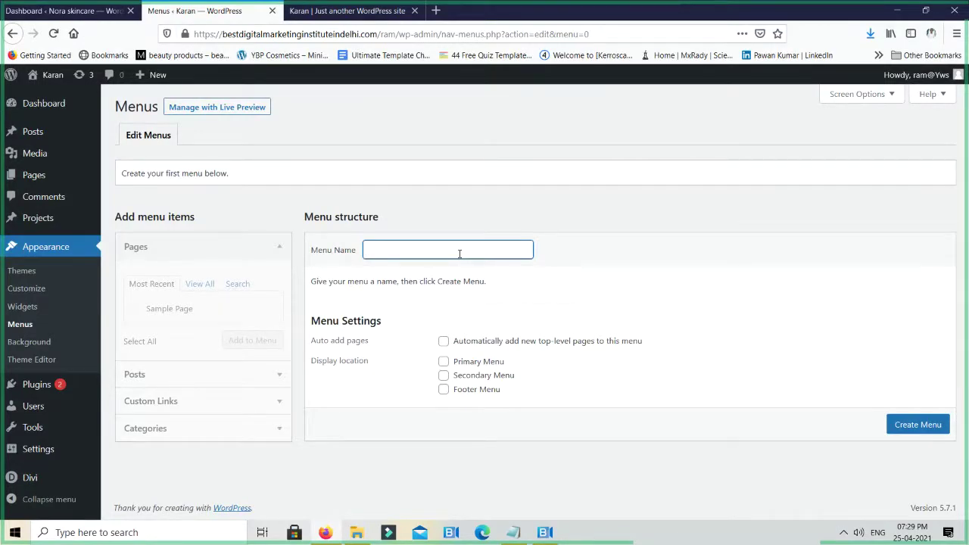
text(Top Navigation)
click(444, 363)
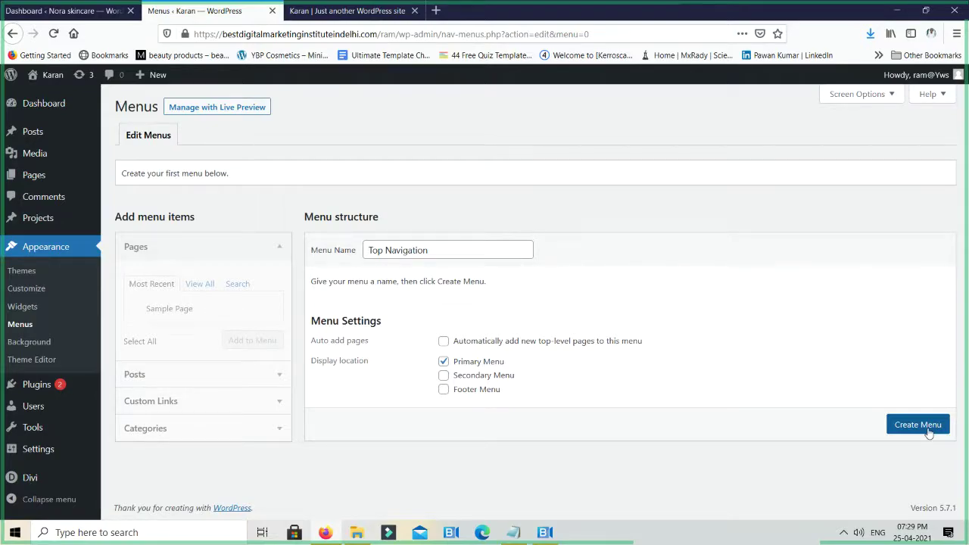
click(918, 425)
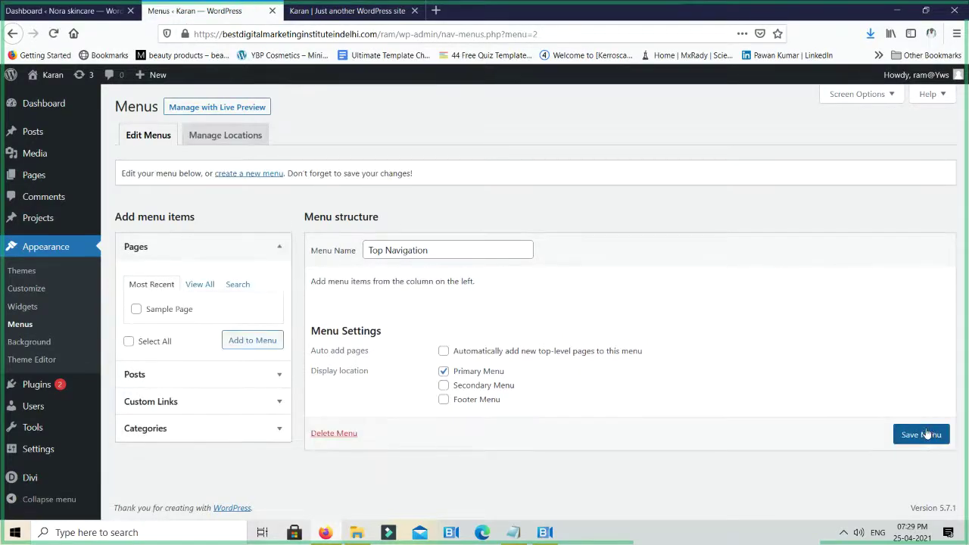
Refresh the front page and follow its Home link to check the new navigation
click(347, 10)
click(51, 35)
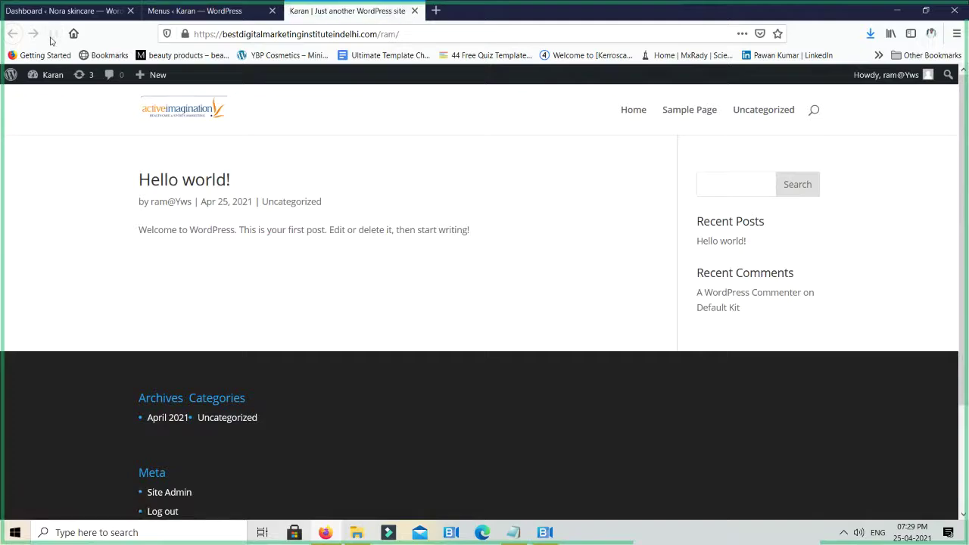
click(622, 113)
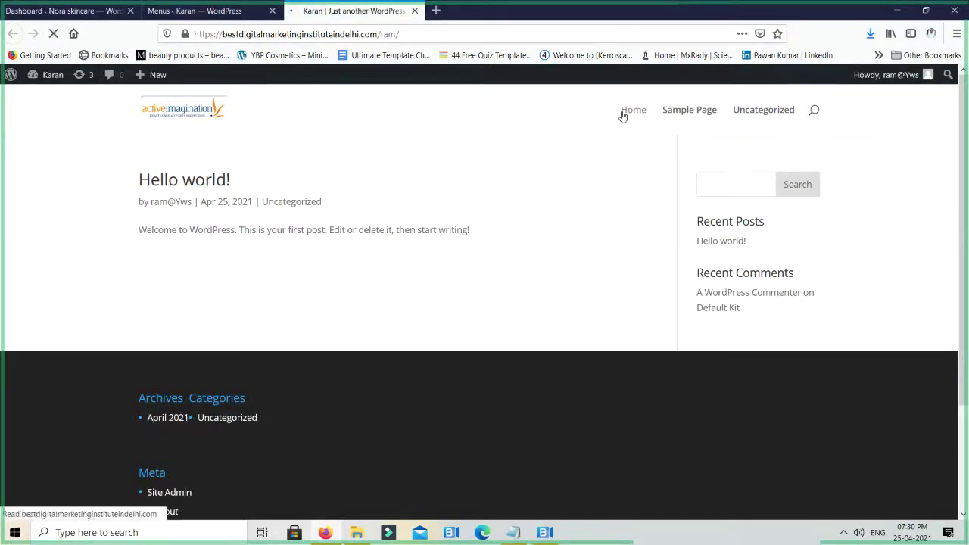
click(191, 11)
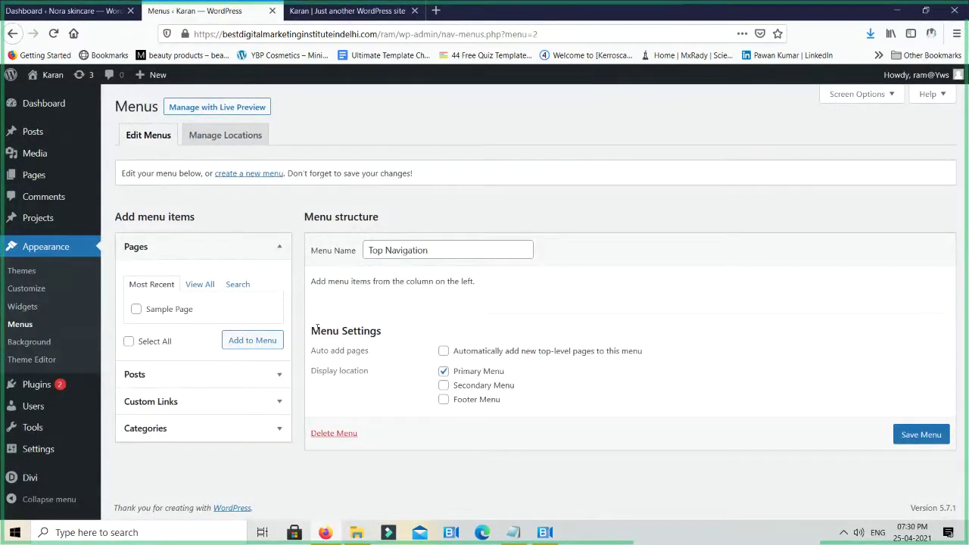
click(330, 11)
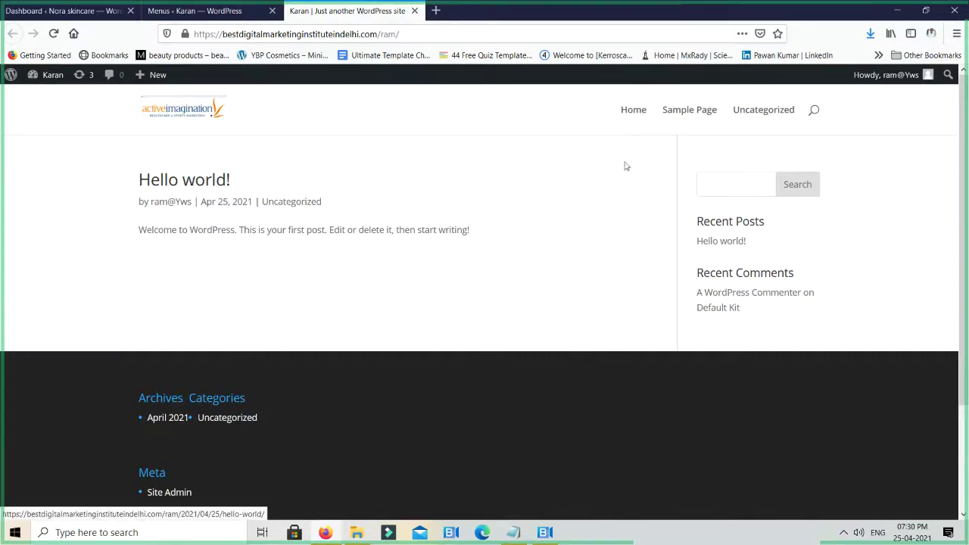
Open the Sample Page in a new tab and browse the Hello world! post and its author archive
middle_click(688, 109)
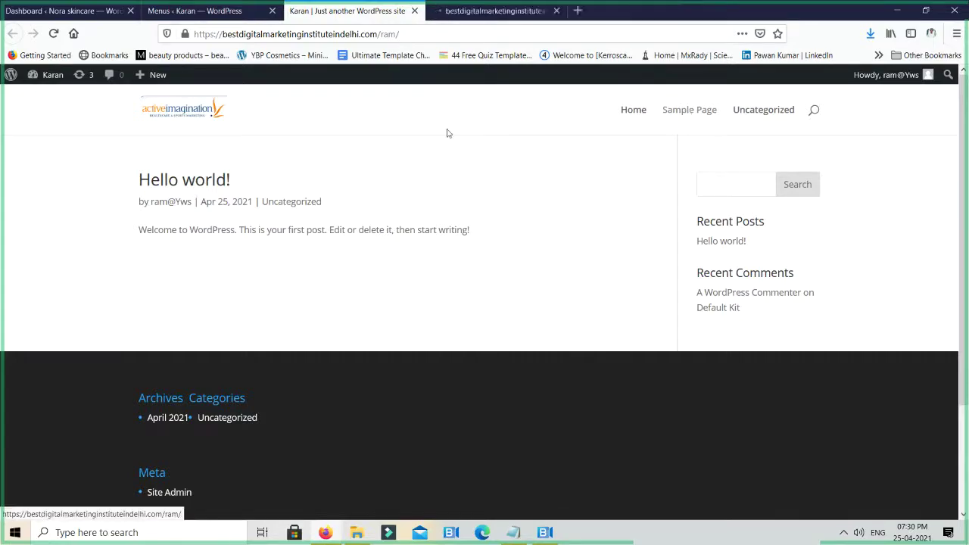
click(173, 187)
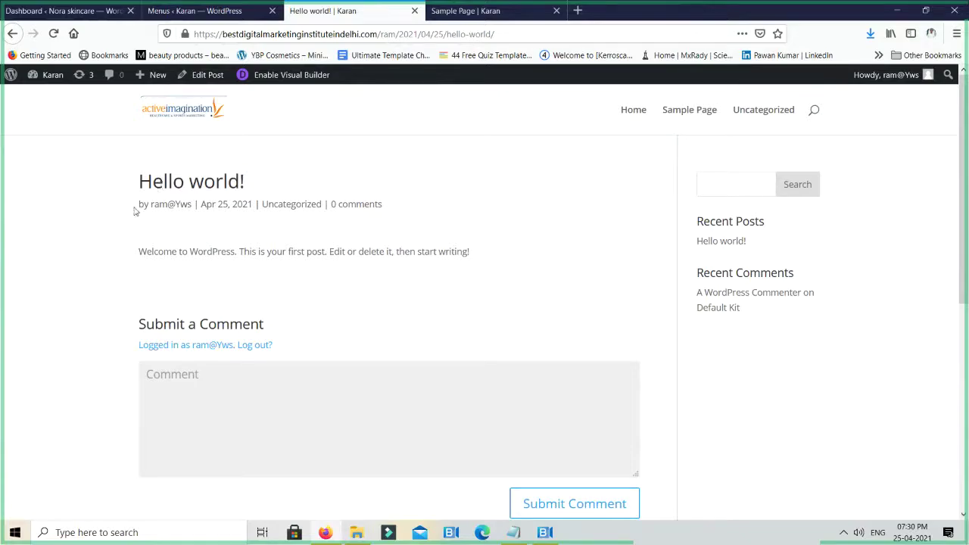
drag(135, 211, 181, 209)
click(182, 210)
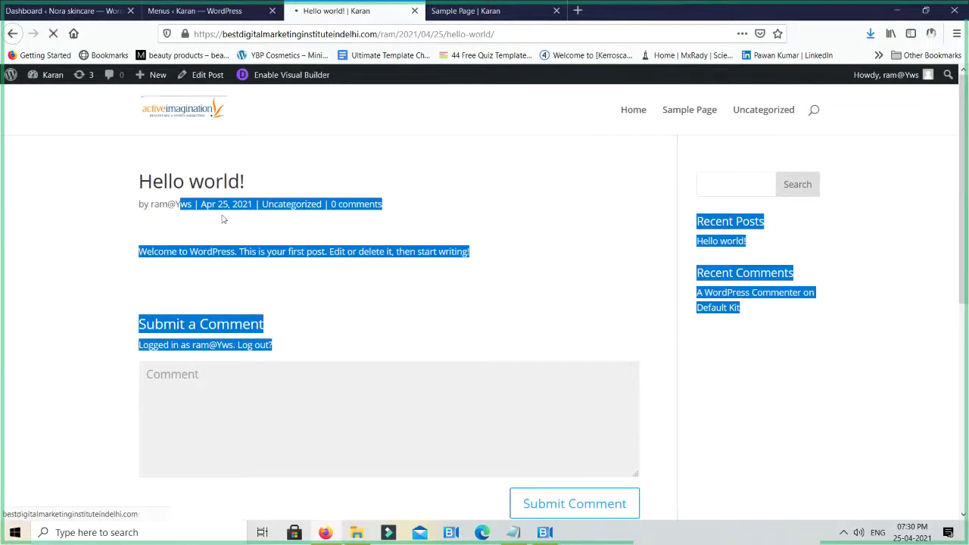
click(296, 218)
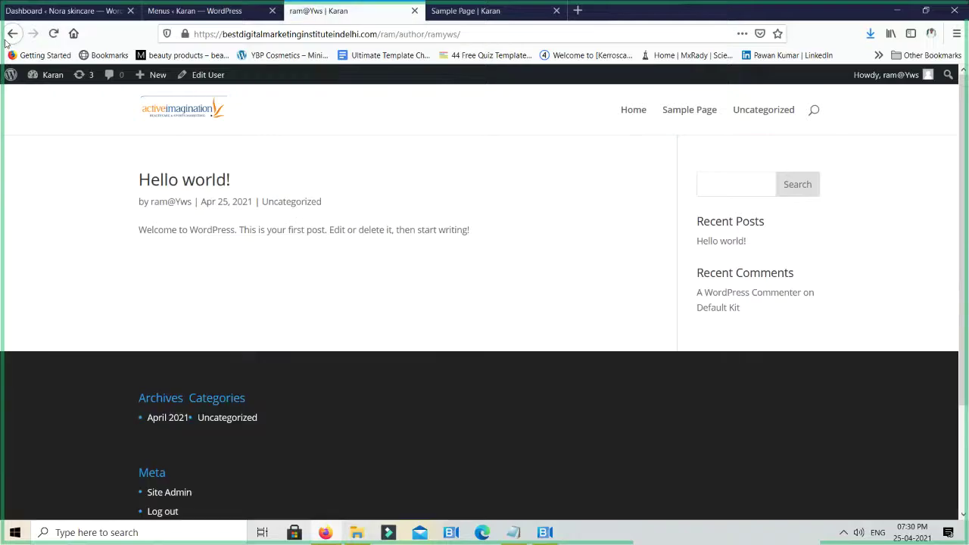
click(12, 34)
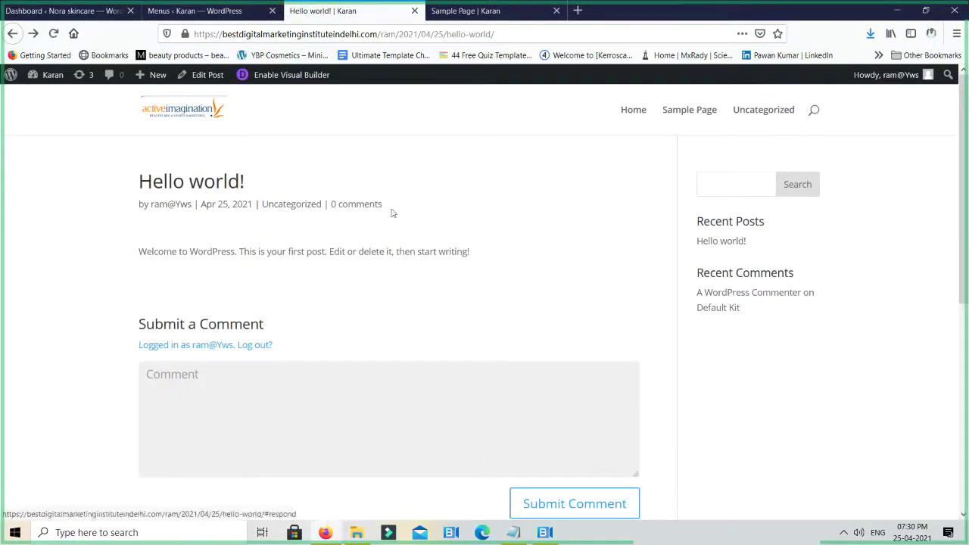
scroll(236, 321, down, 2)
click(251, 344)
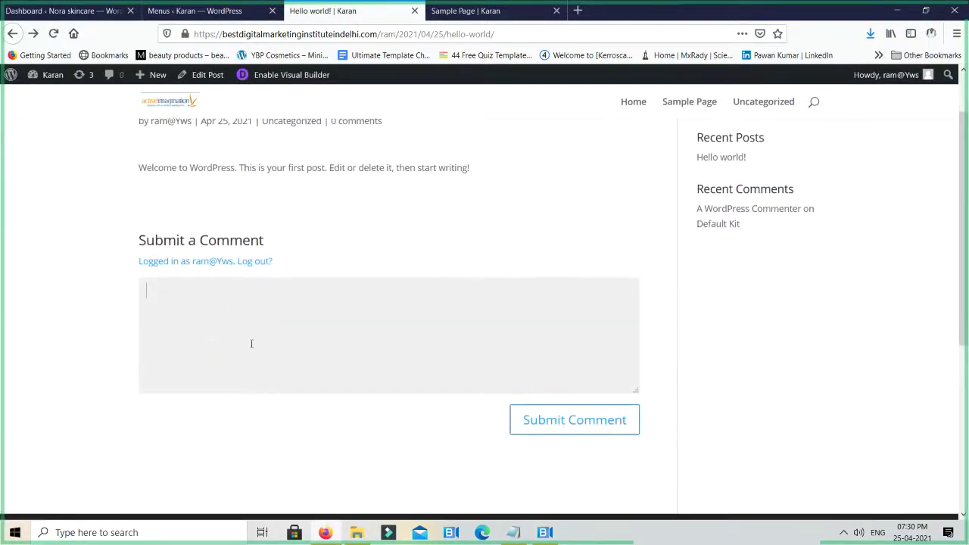
scroll(341, 318, up, 2)
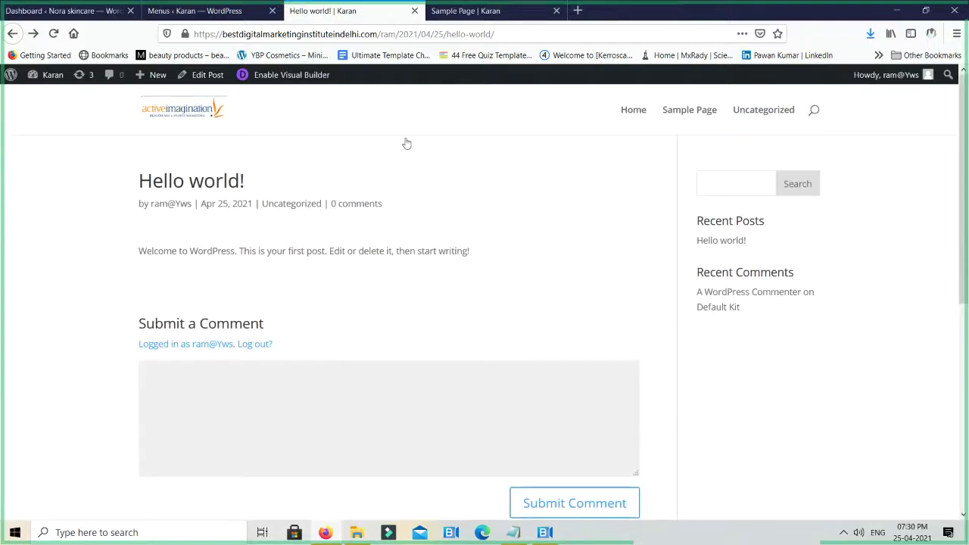
Review the Sample Page, then close it and the Hello world! tab
click(469, 19)
scroll(454, 245, down, 5)
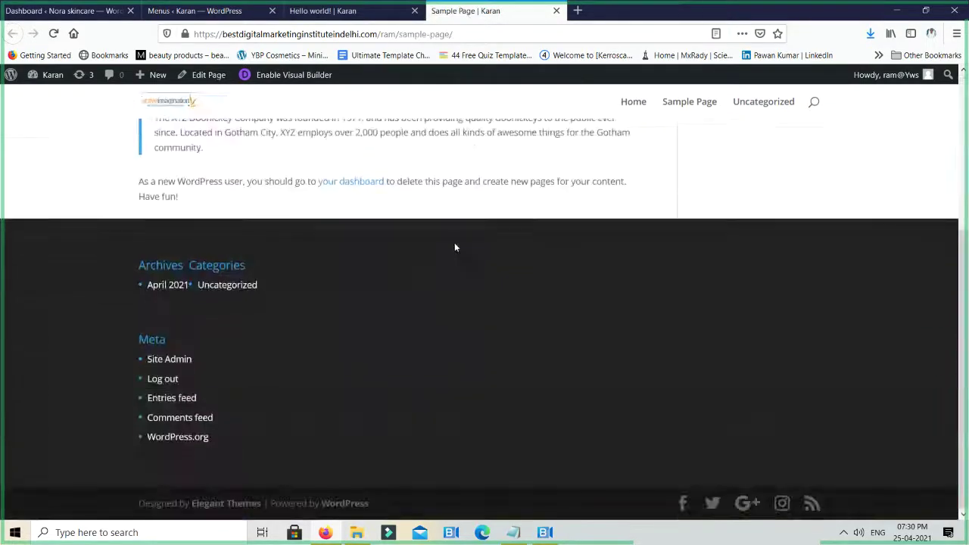
scroll(454, 245, up, 2)
scroll(454, 247, up, 3)
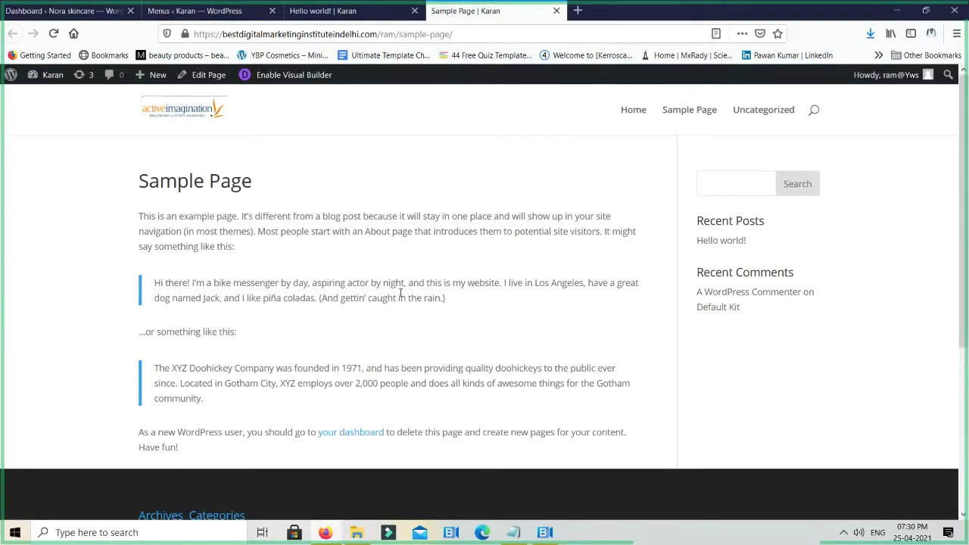
key(ctrl+w)
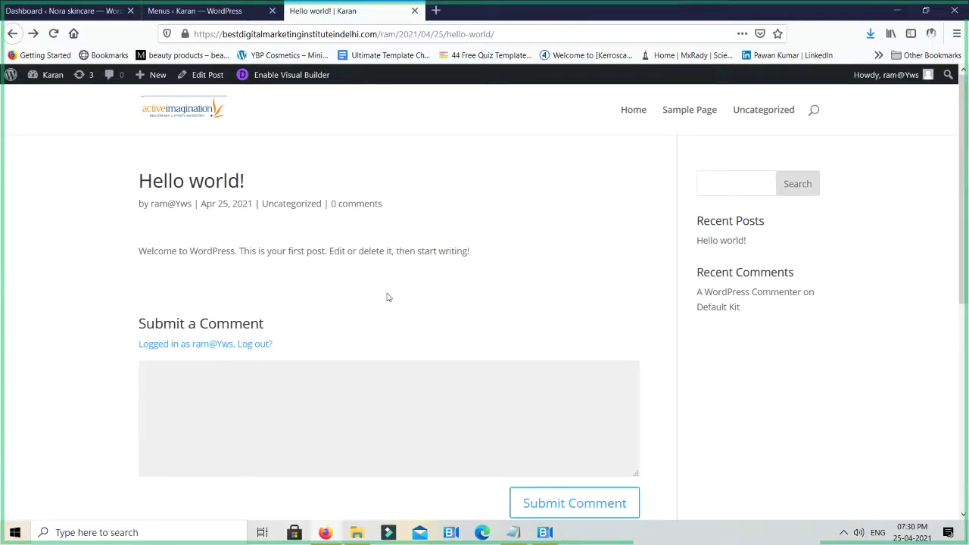
key(ctrl+w)
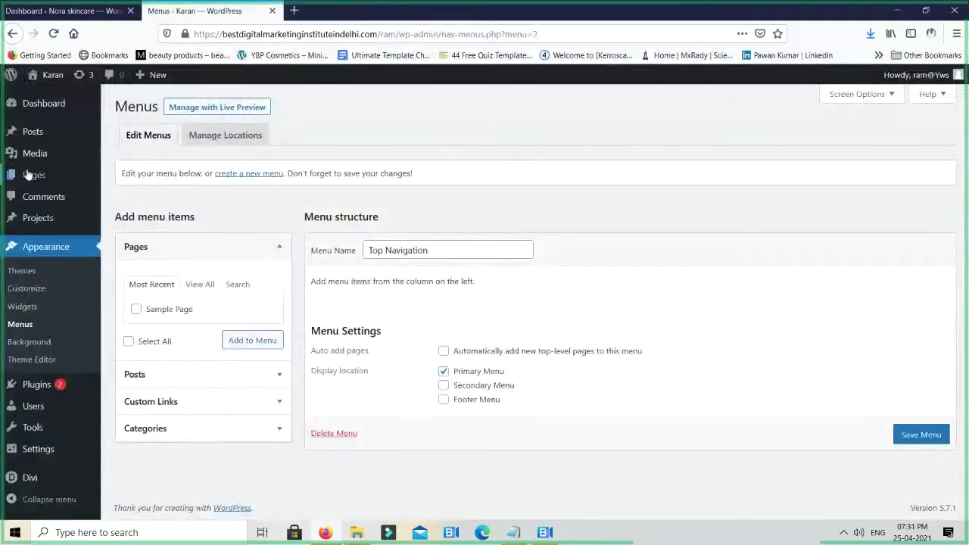
Trash the Hello world! post from All Posts and go to the Pages list
mouse_move(32, 135)
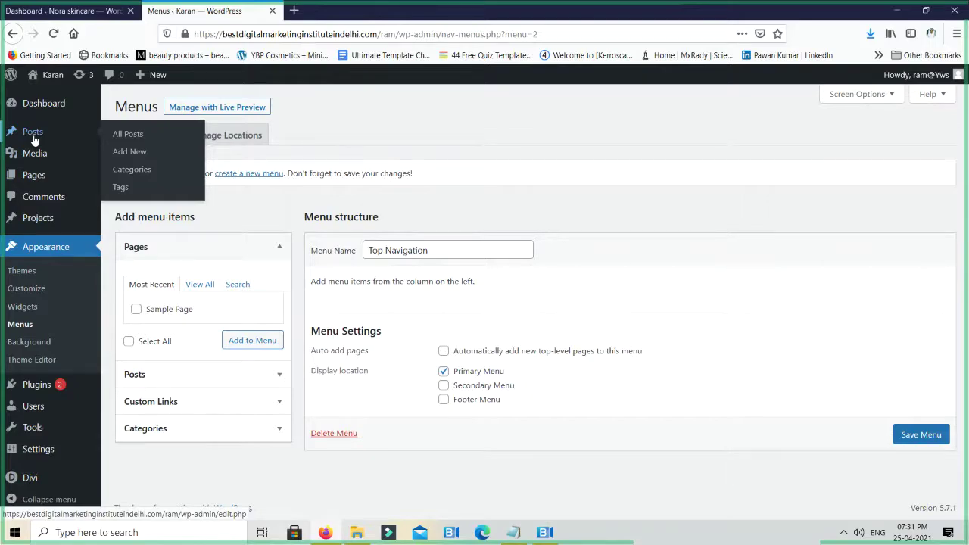
click(34, 139)
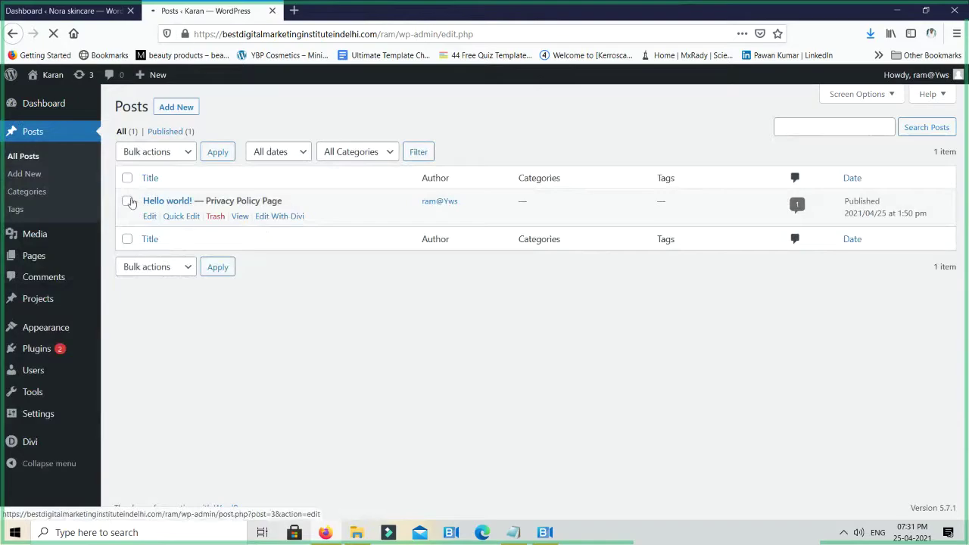
click(128, 202)
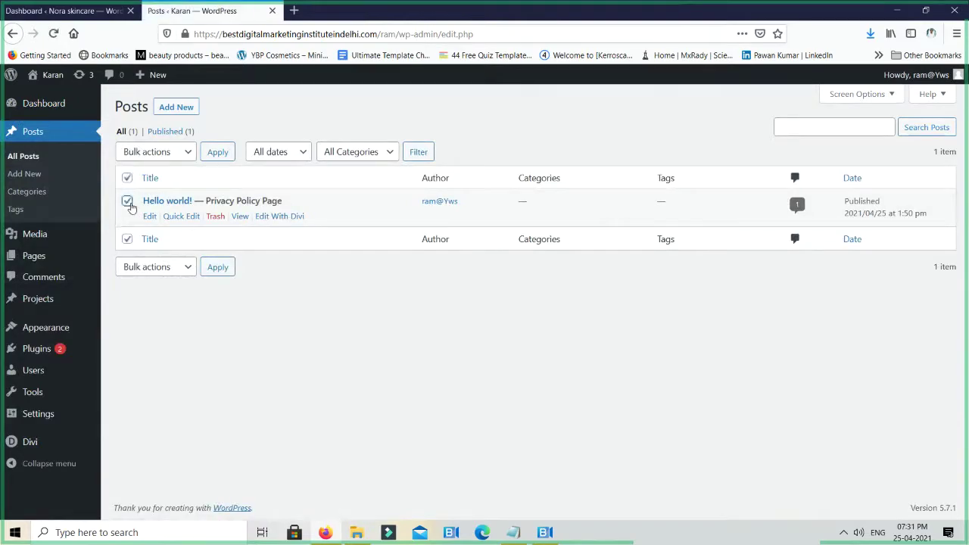
click(215, 217)
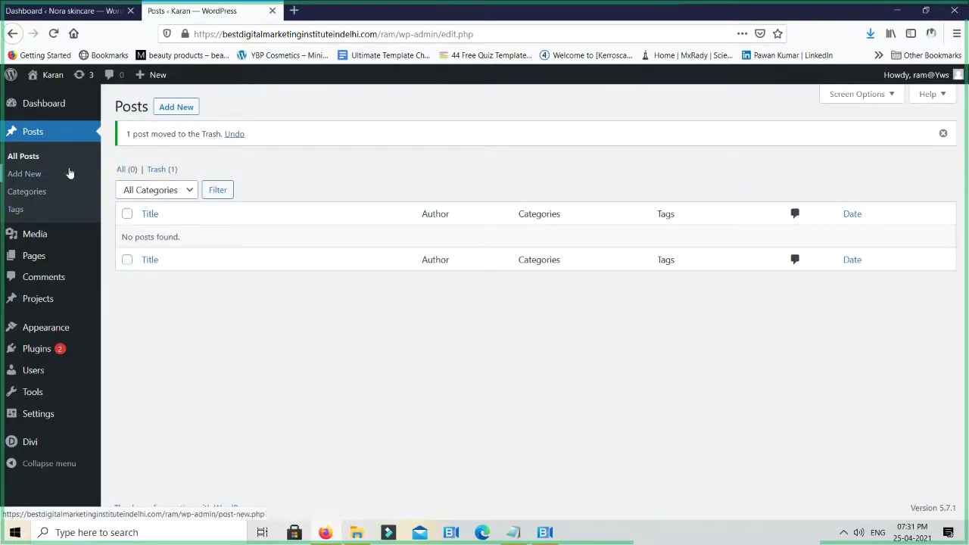
click(38, 258)
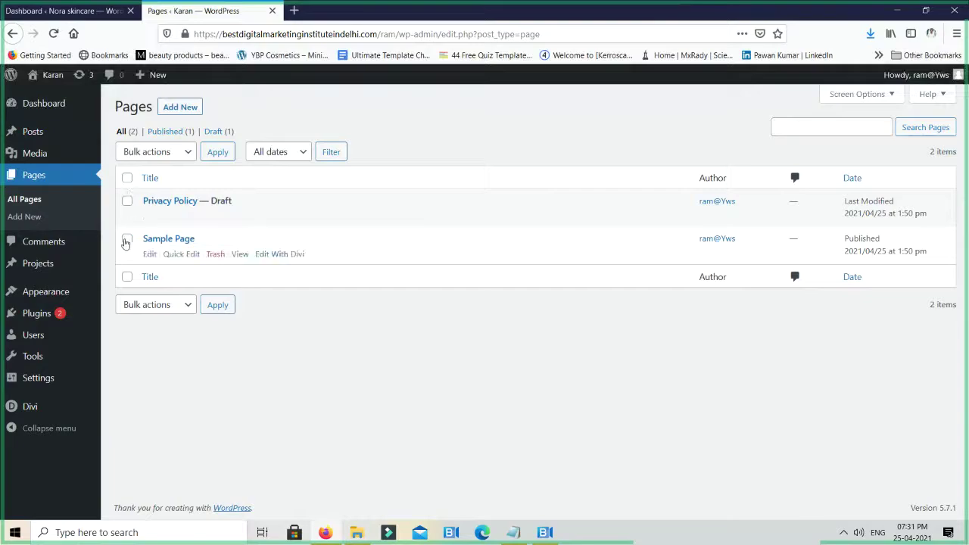
Move the Sample Page and Privacy Policy pages to the Trash with a bulk action
click(127, 239)
click(127, 201)
click(178, 155)
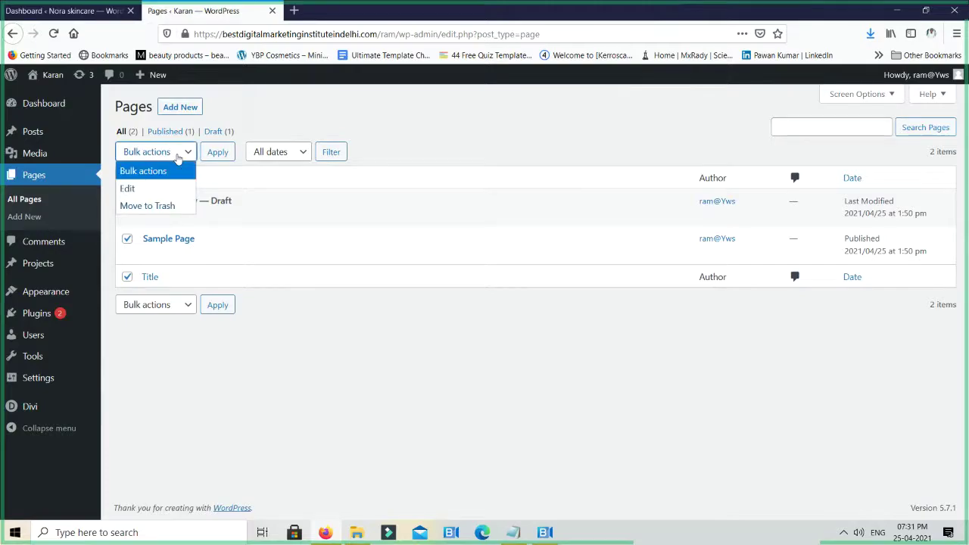
click(173, 205)
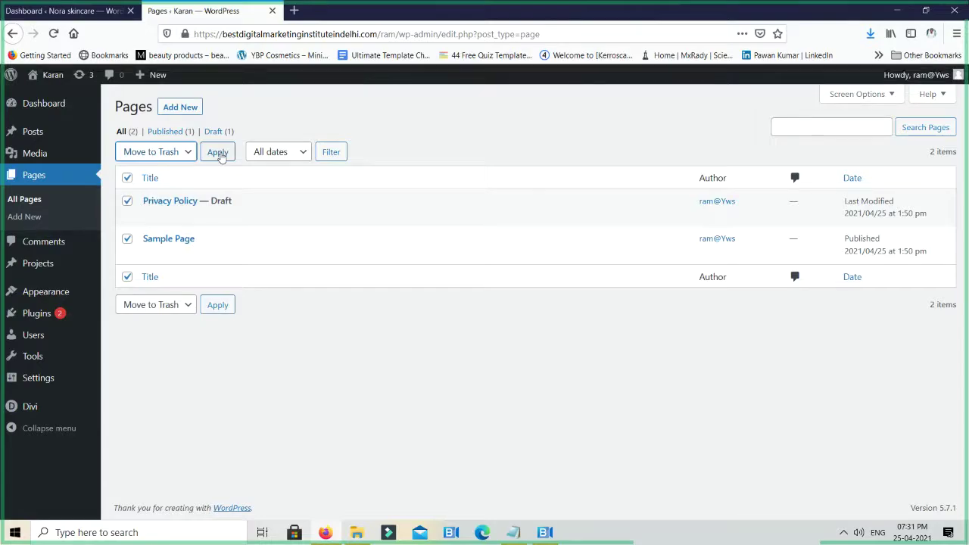
click(217, 153)
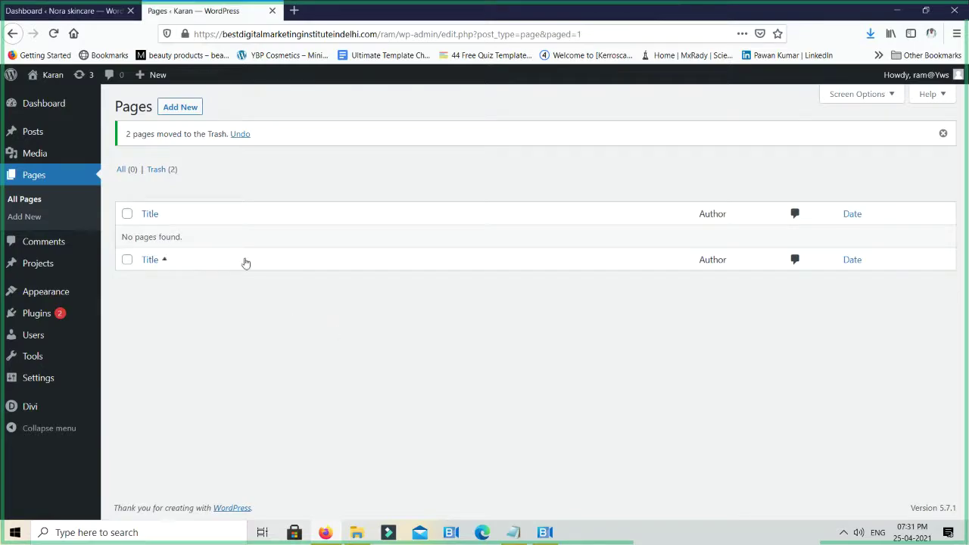
Permanently delete both trashed pages
click(153, 169)
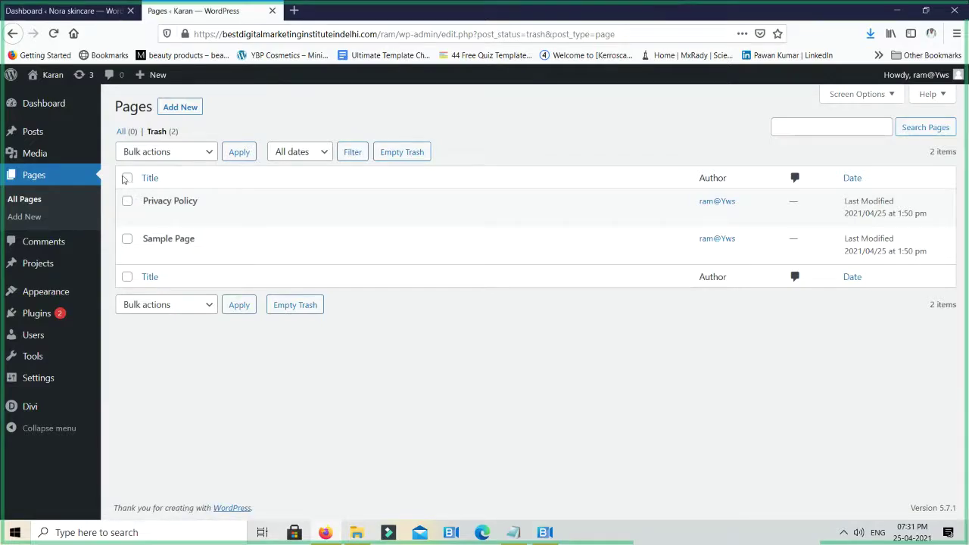
click(127, 178)
click(151, 153)
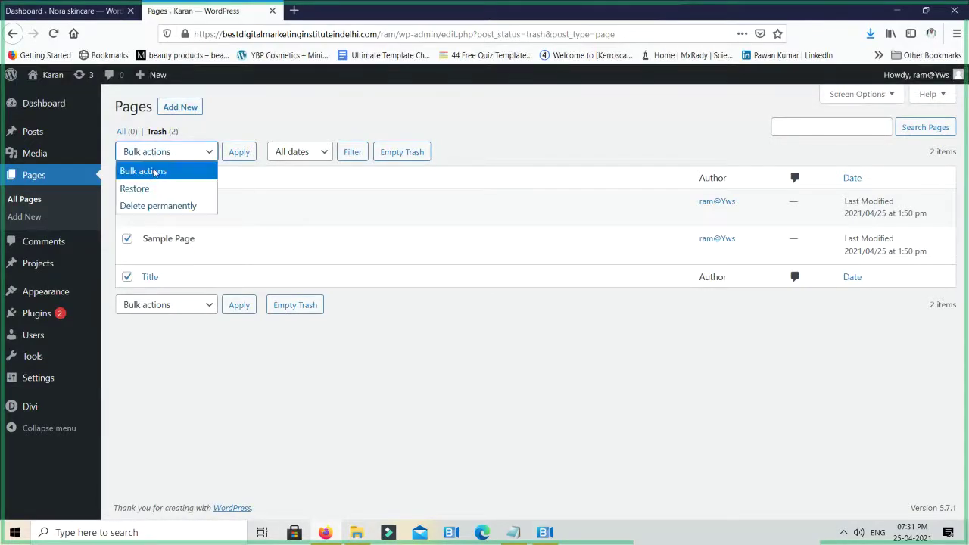
click(156, 205)
click(235, 152)
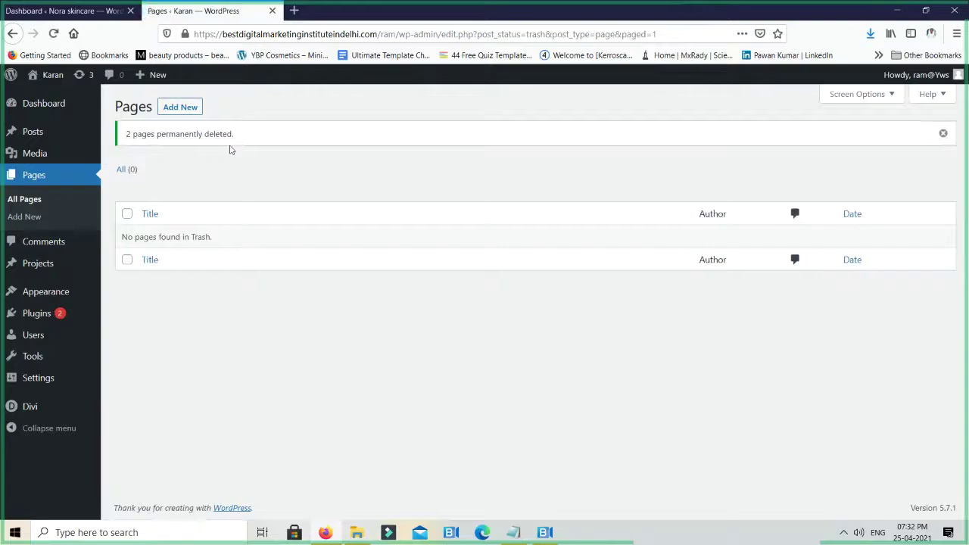
Permanently delete the trashed Hello world! post
mouse_move(55, 135)
click(128, 134)
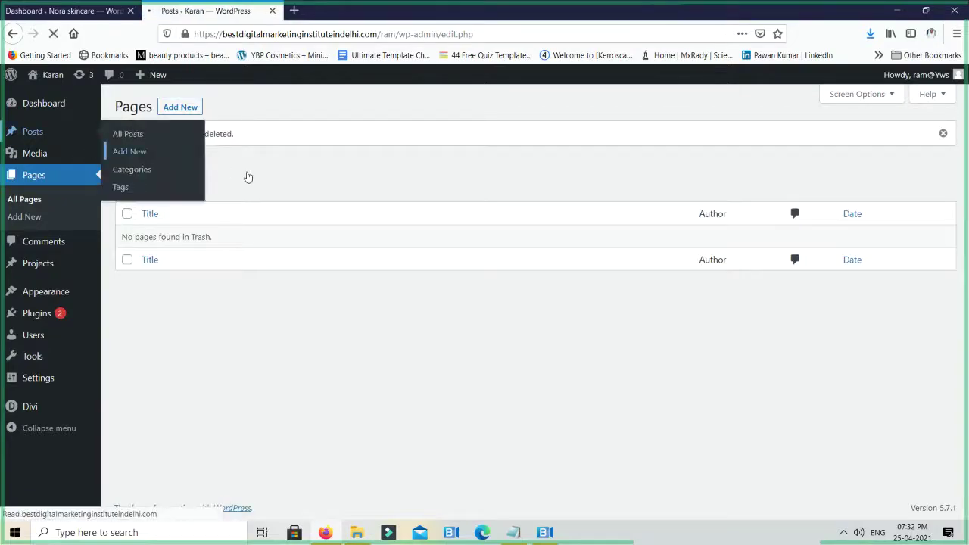
click(166, 133)
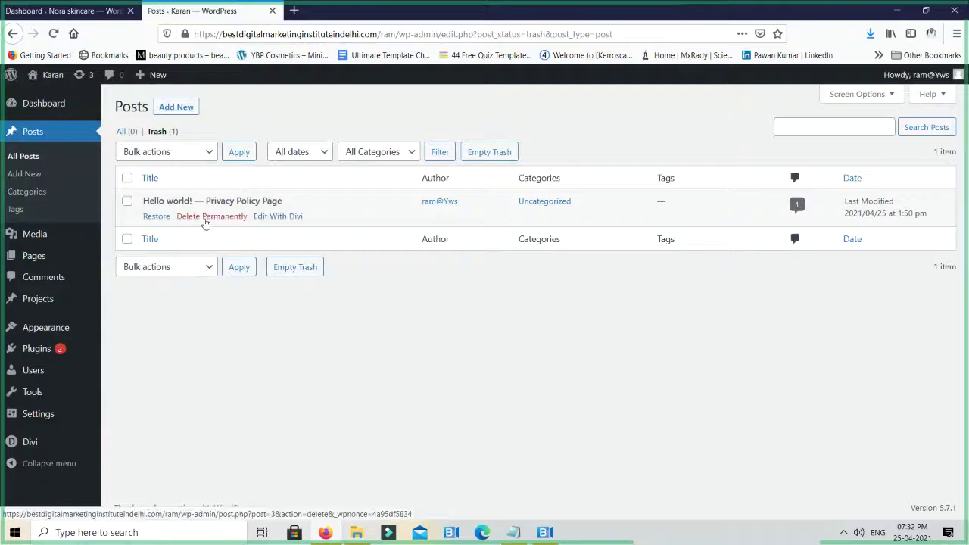
click(204, 218)
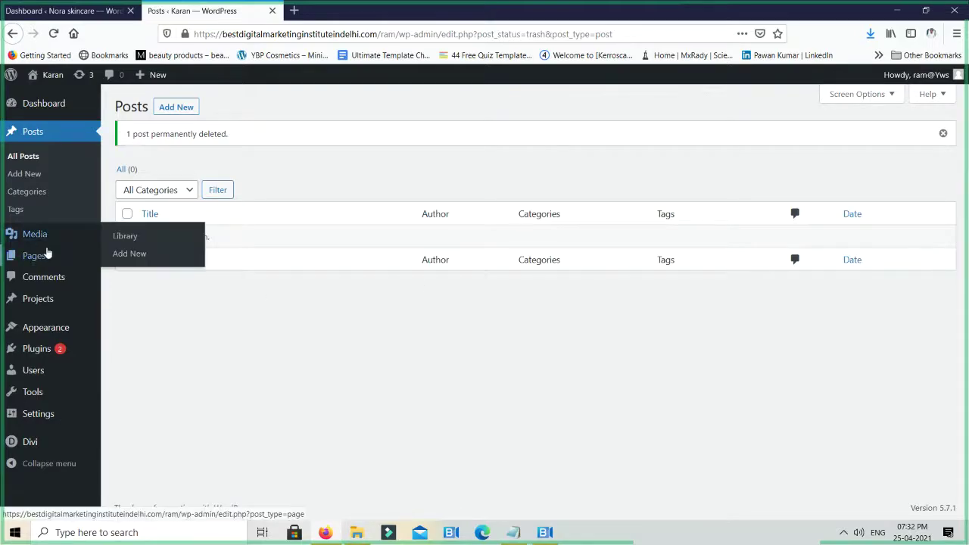
Start a new blank page, then leave the page editor
mouse_move(44, 255)
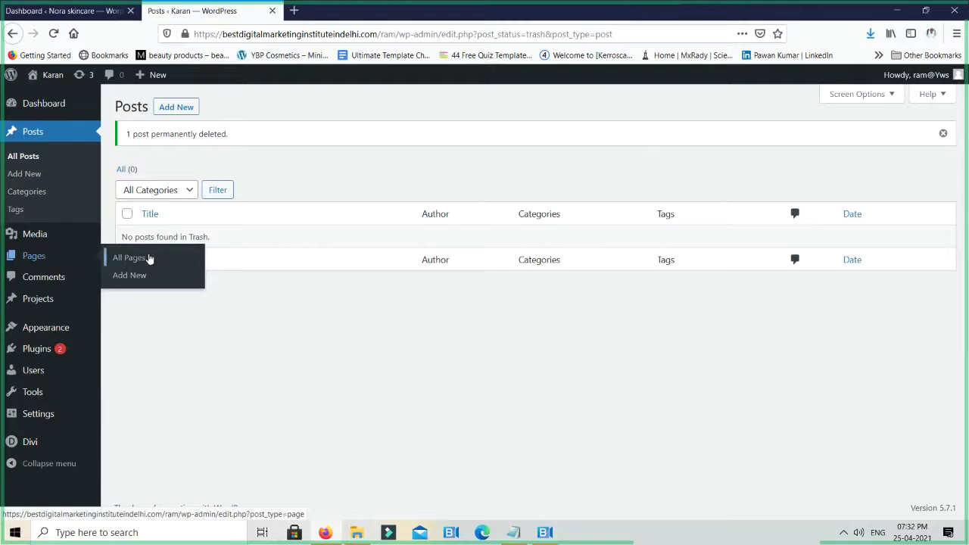
click(144, 278)
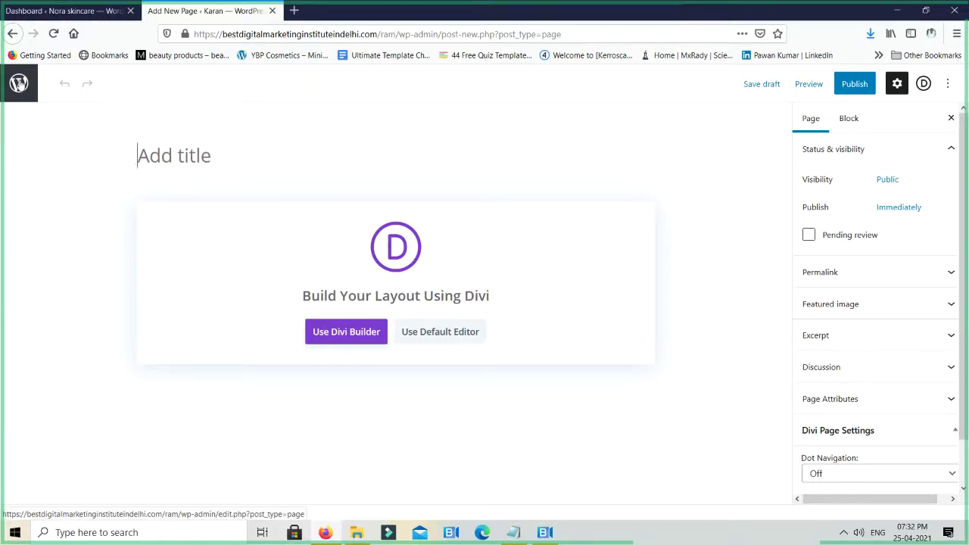
click(12, 87)
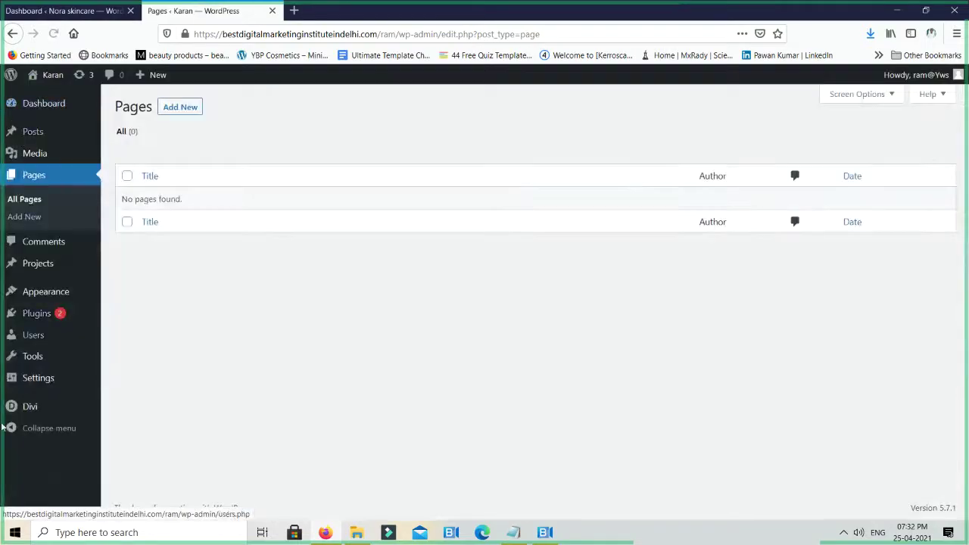
Activate the Classic Editor plugin from the Add New plugins screen
mouse_move(40, 320)
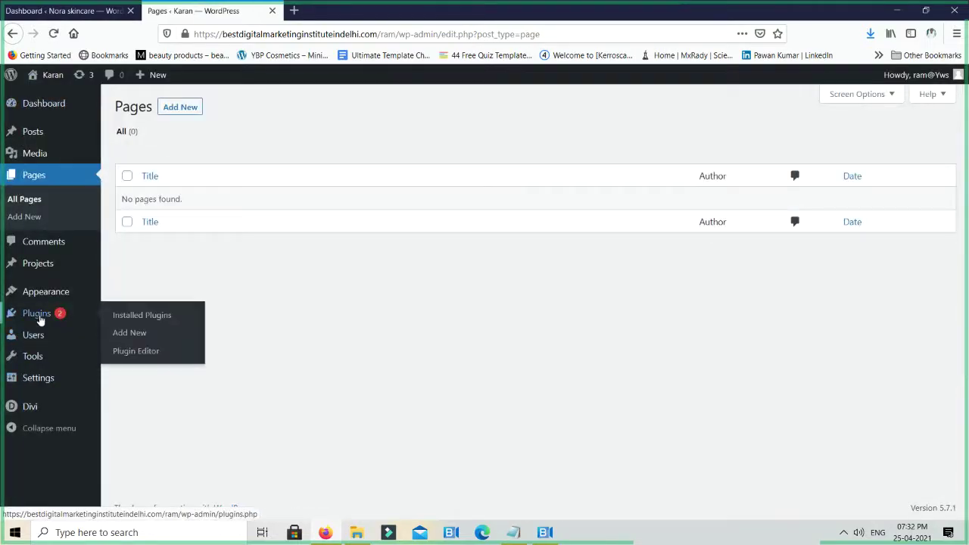
click(138, 335)
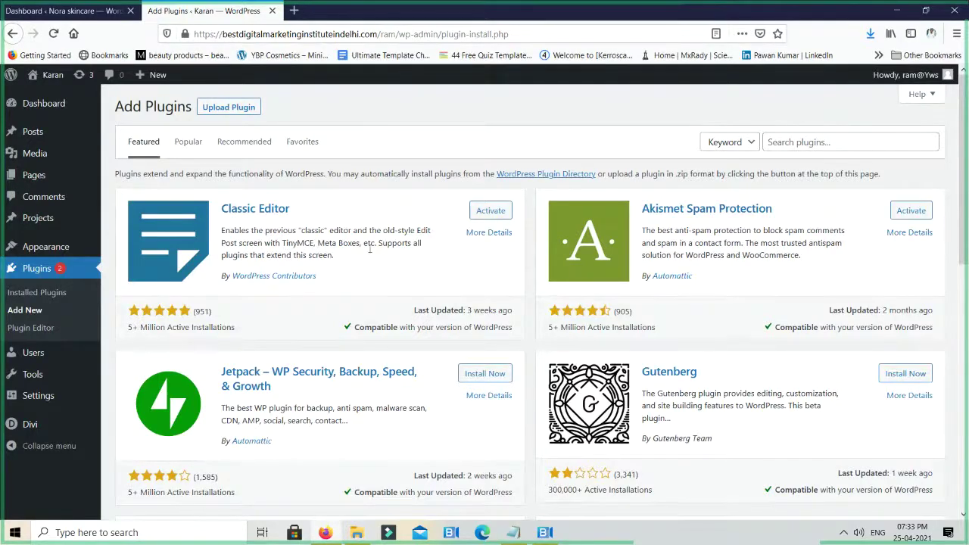
click(506, 216)
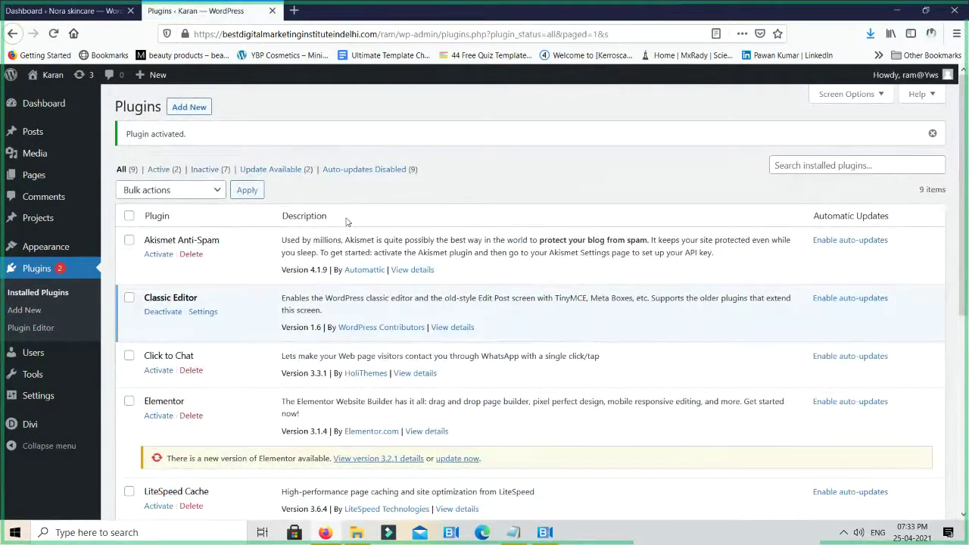
mouse_move(43, 186)
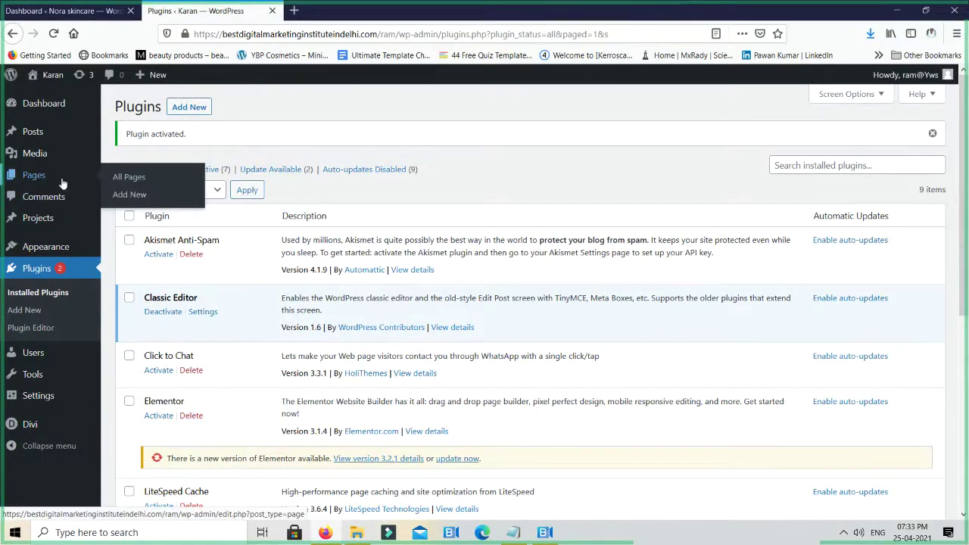
Create a new page titled 'Home' and publish it
click(63, 184)
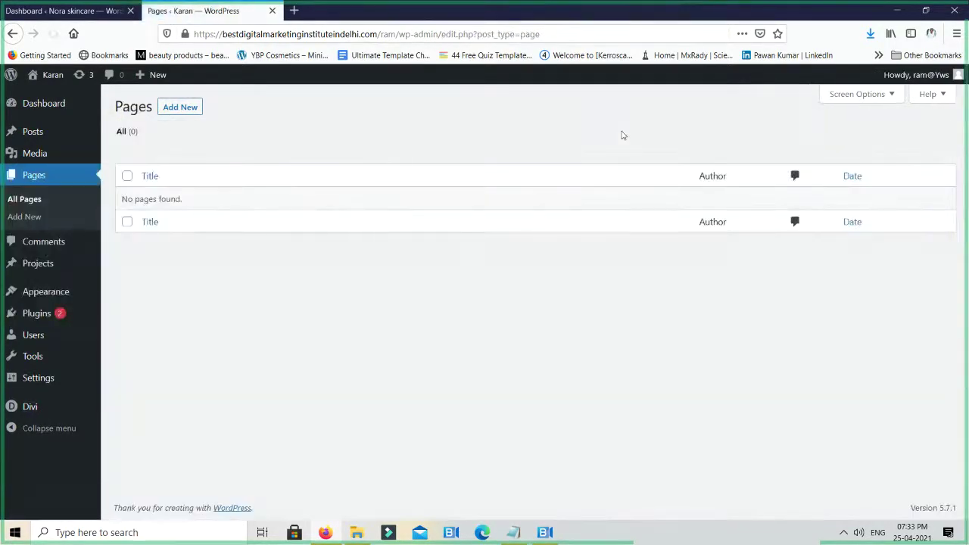
click(198, 112)
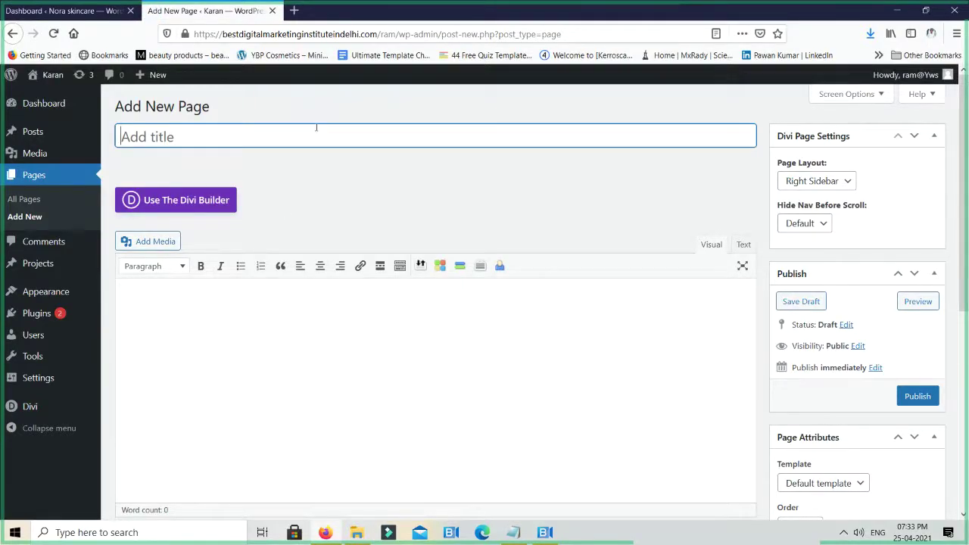
text(Home)
click(921, 396)
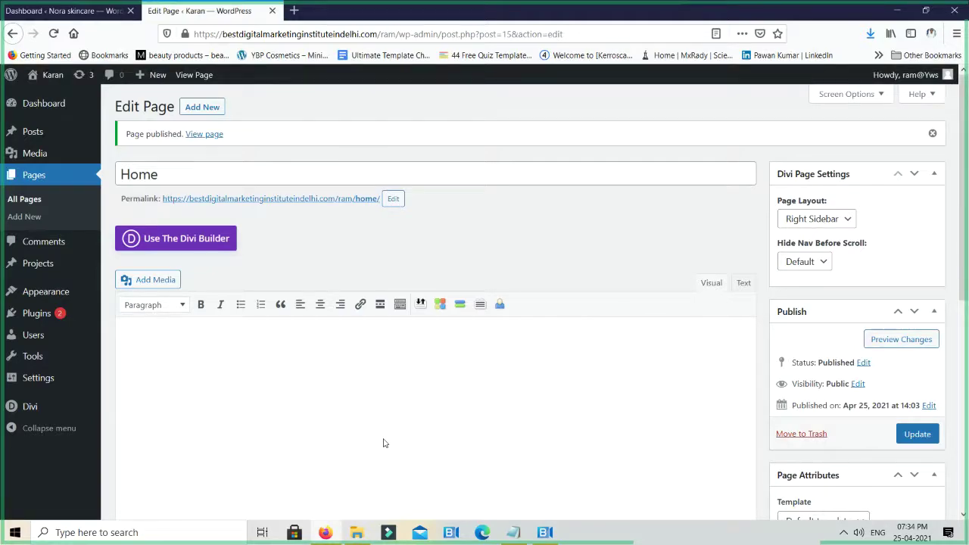
Open the published Home page in its own tab and launch the Divi Visual Builder there
middle_click(206, 134)
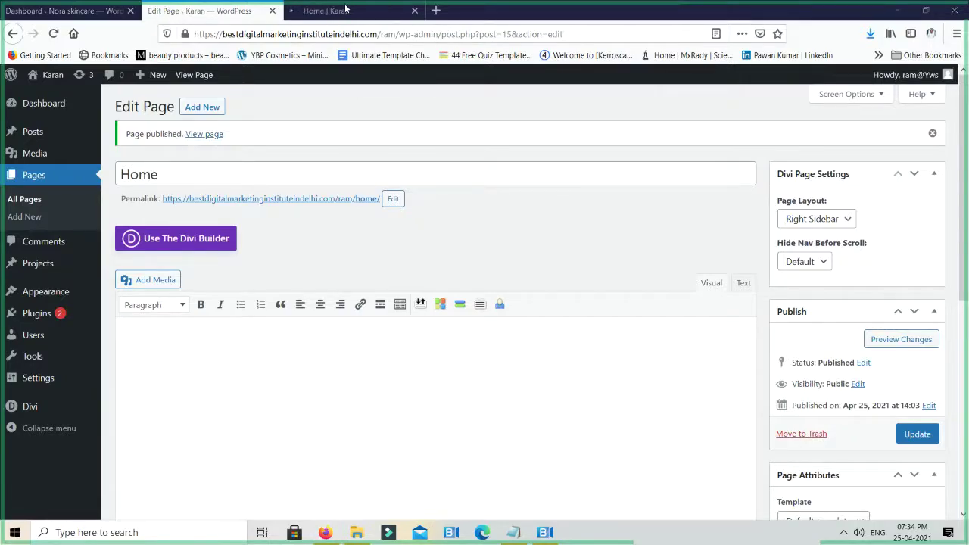
click(345, 10)
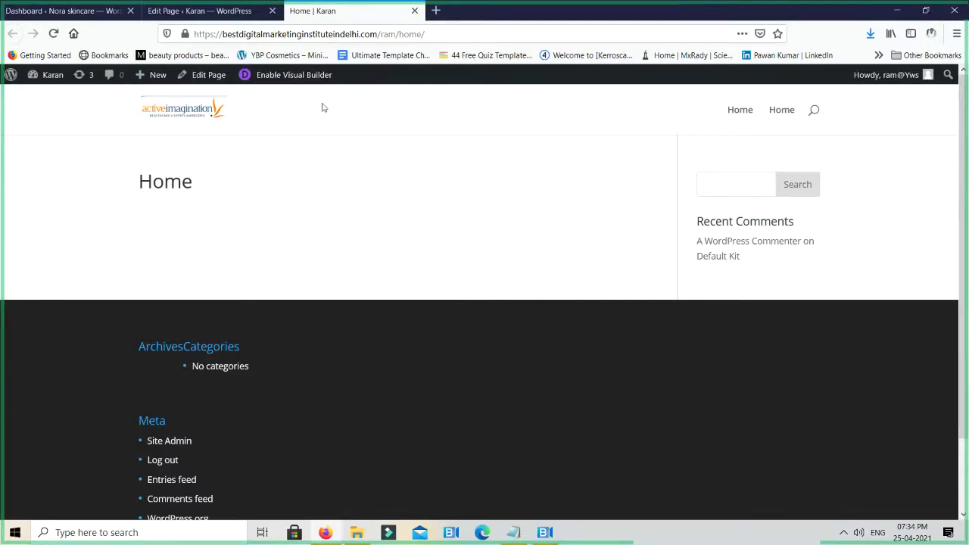
click(311, 80)
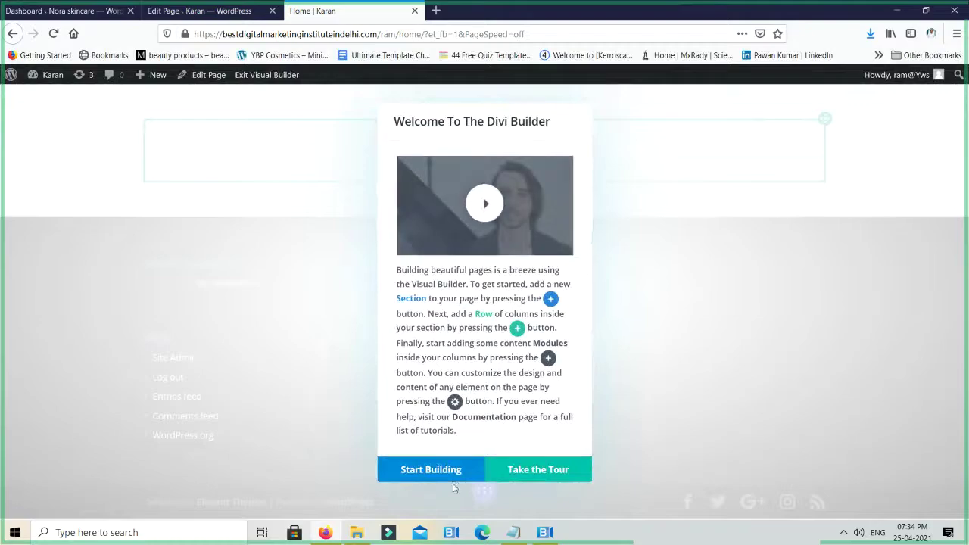
Go through the builder tour and apply the Divi Builder Demo layout to the Home page
click(536, 471)
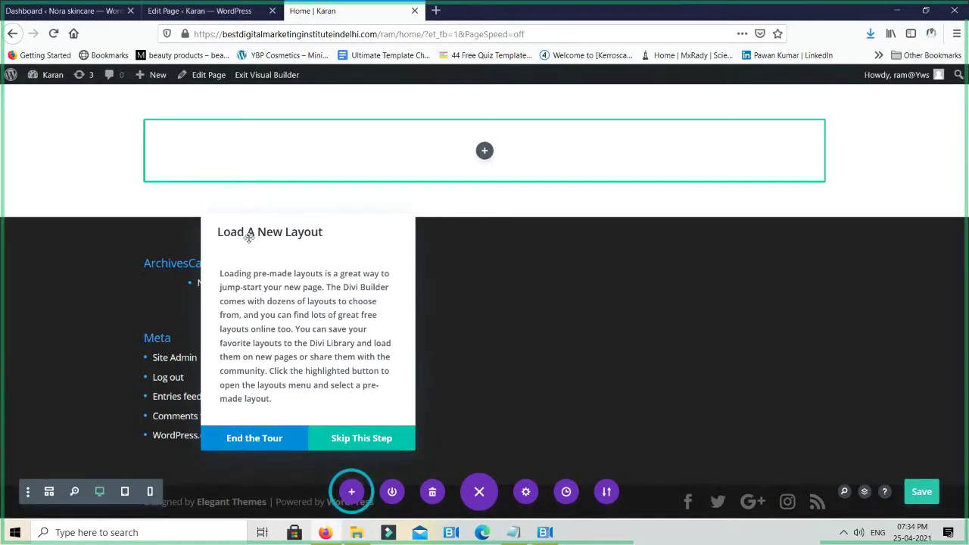
click(352, 438)
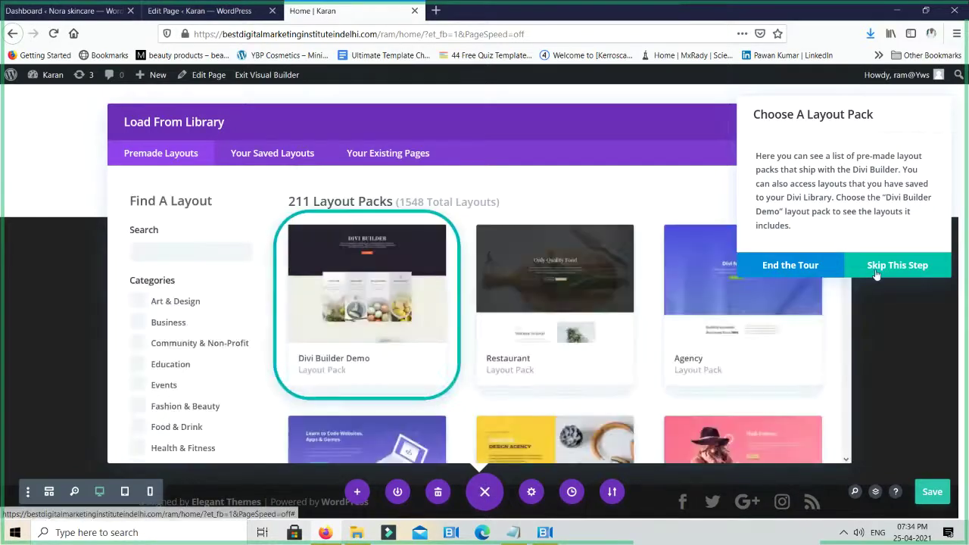
click(880, 267)
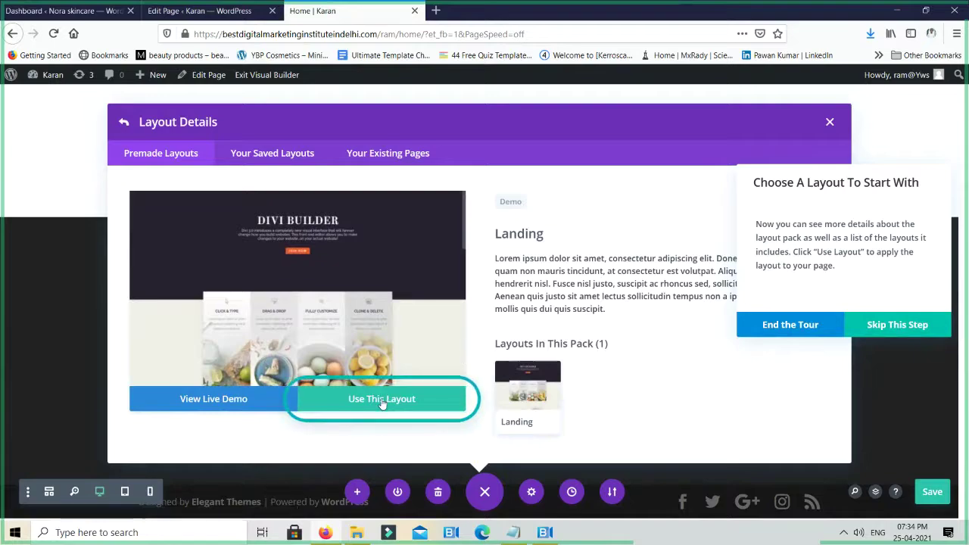
click(915, 327)
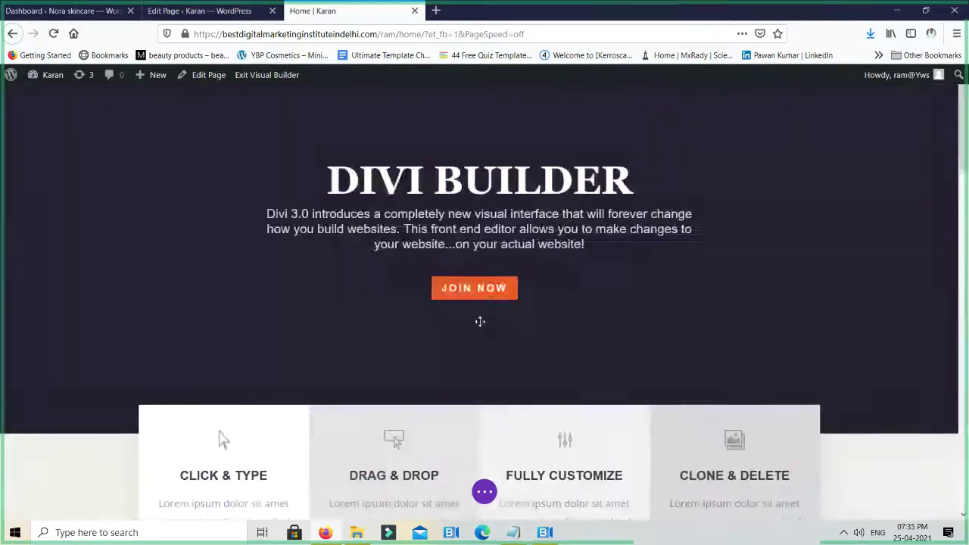
scroll(598, 318, down, 2)
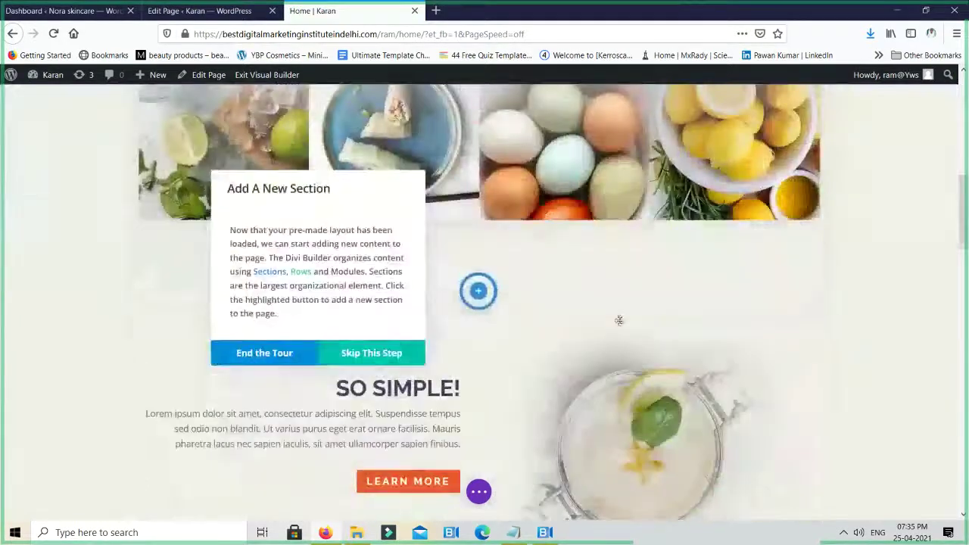
scroll(553, 346, down, 3)
scroll(553, 346, down, 15)
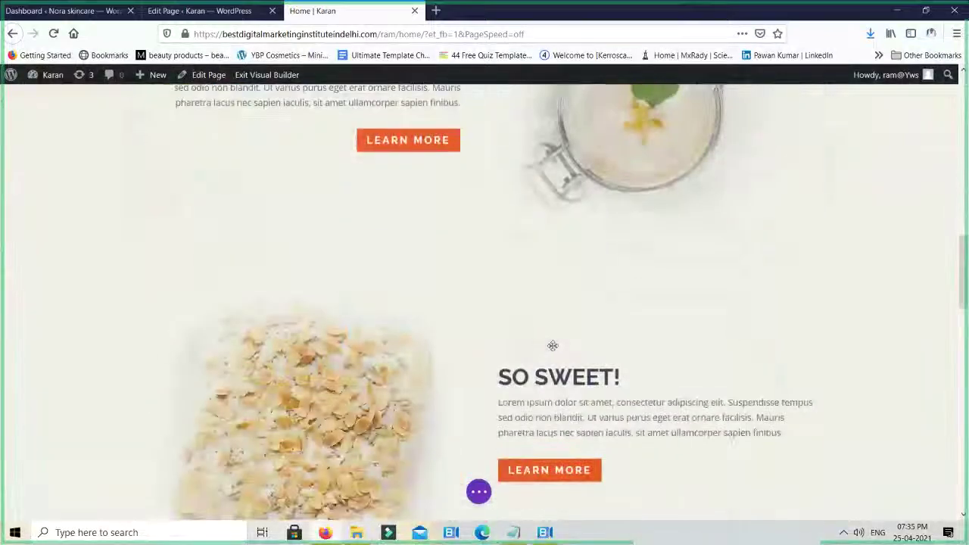
scroll(550, 354, down, 2)
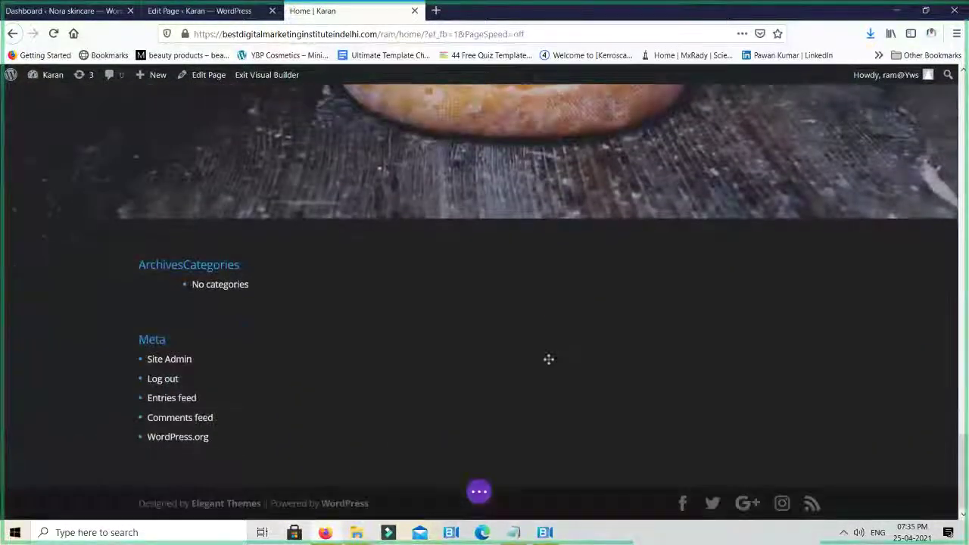
scroll(549, 364, up, 12)
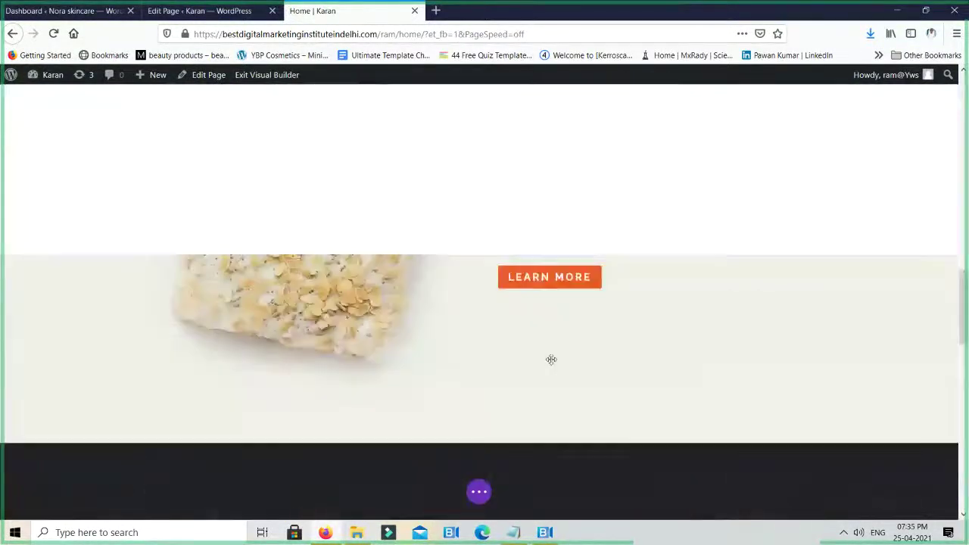
scroll(551, 360, up, 10)
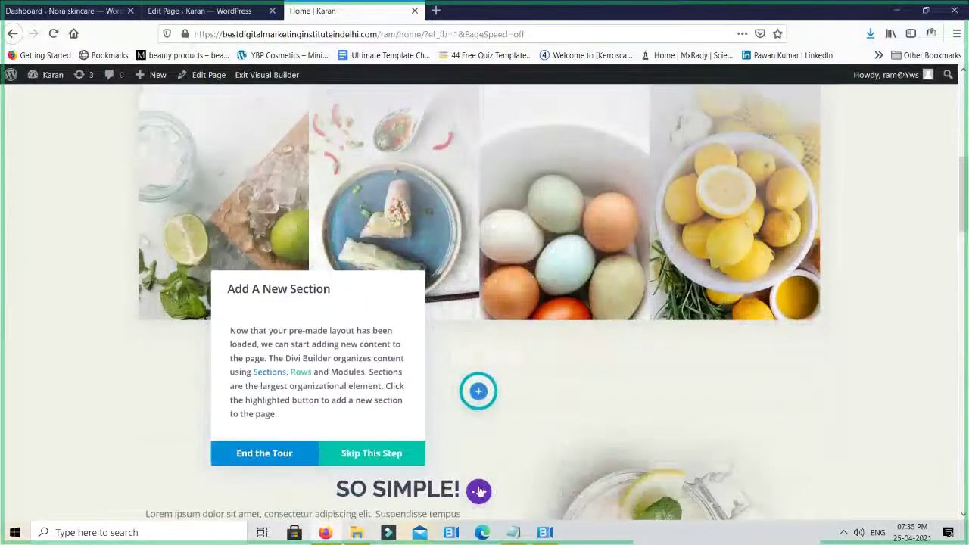
scroll(531, 447, down, 15)
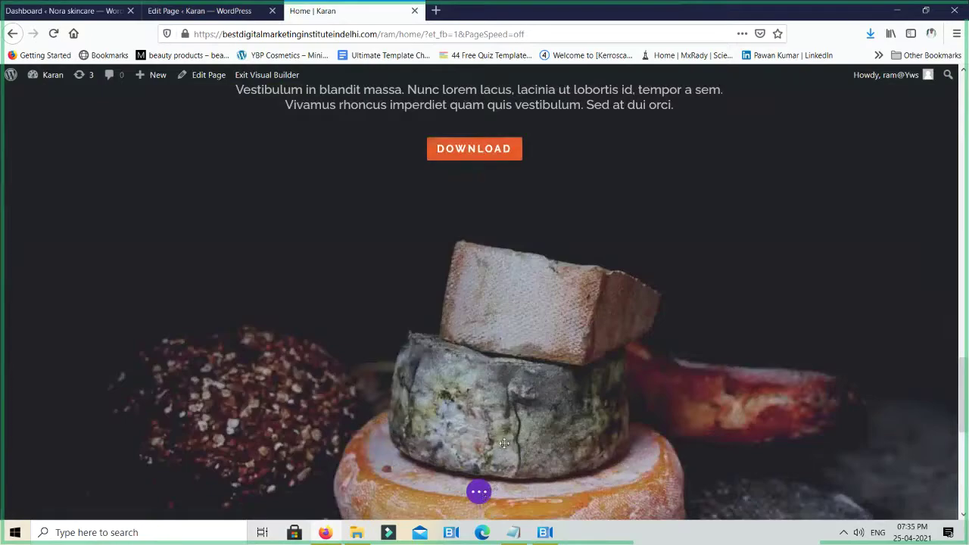
scroll(504, 443, down, 4)
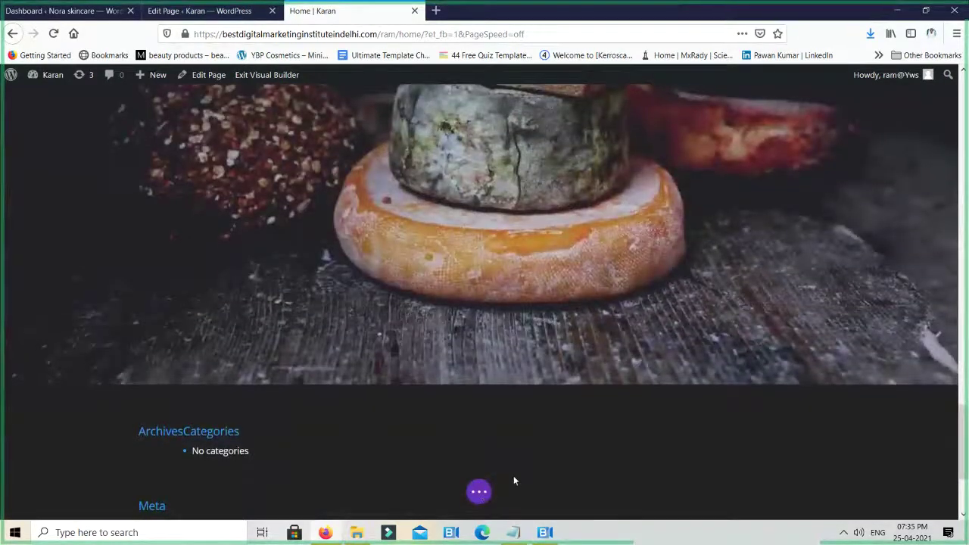
scroll(514, 475, down, 3)
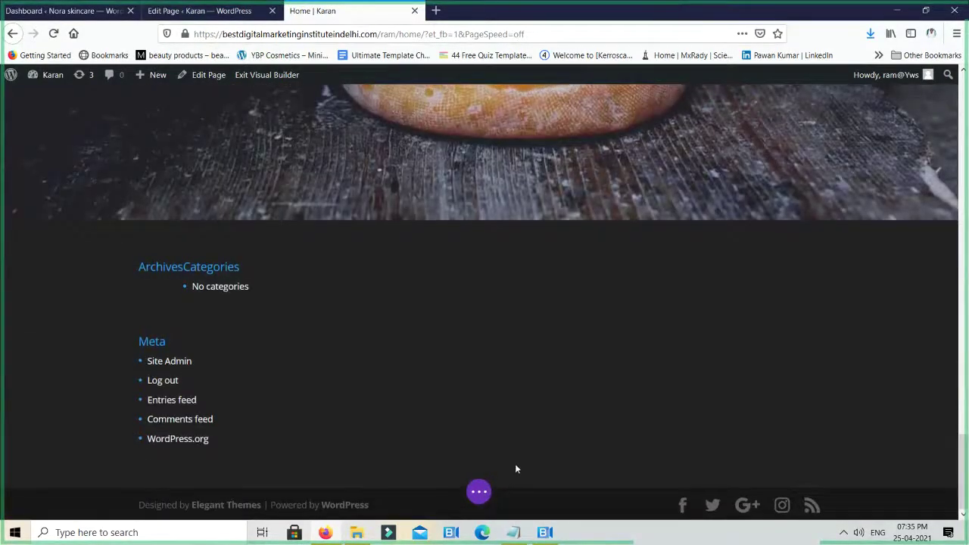
scroll(514, 467, up, 3)
scroll(507, 469, down, 3)
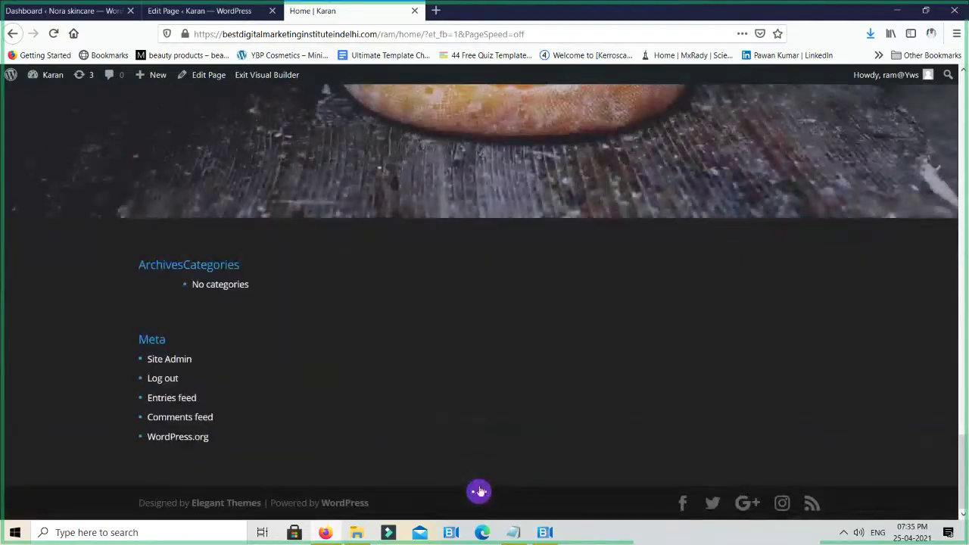
scroll(525, 263, up, 5)
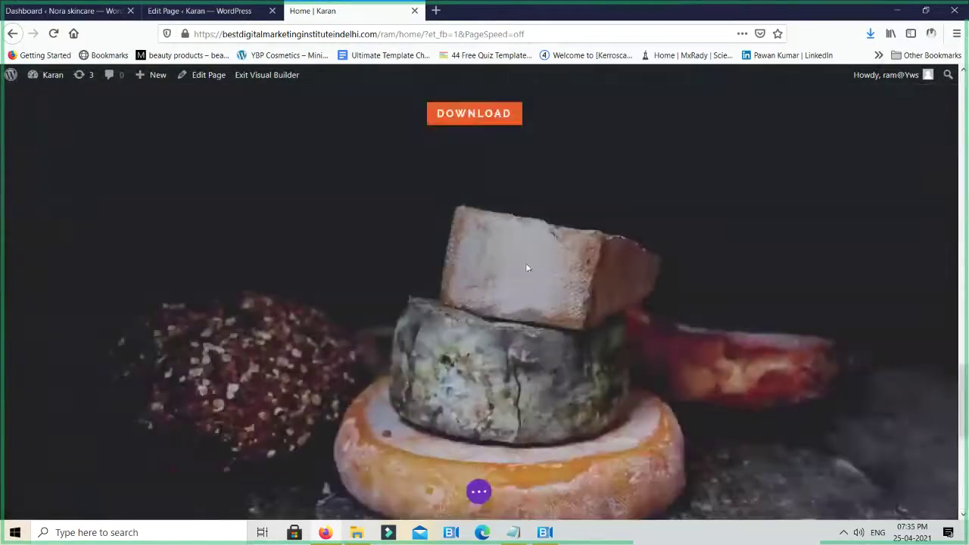
scroll(525, 262, up, 10)
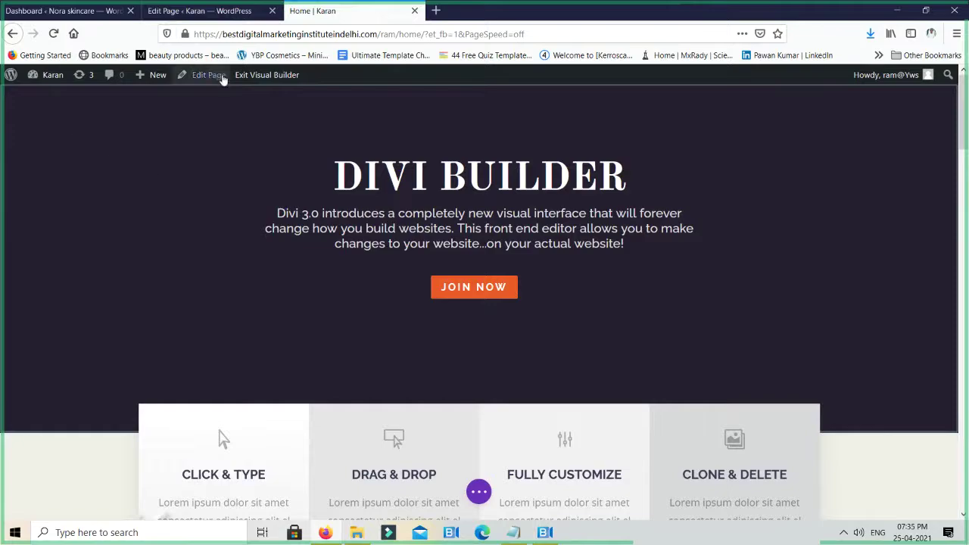
Exit the Visual Builder and re-enable it on the now-blank Home page
click(265, 75)
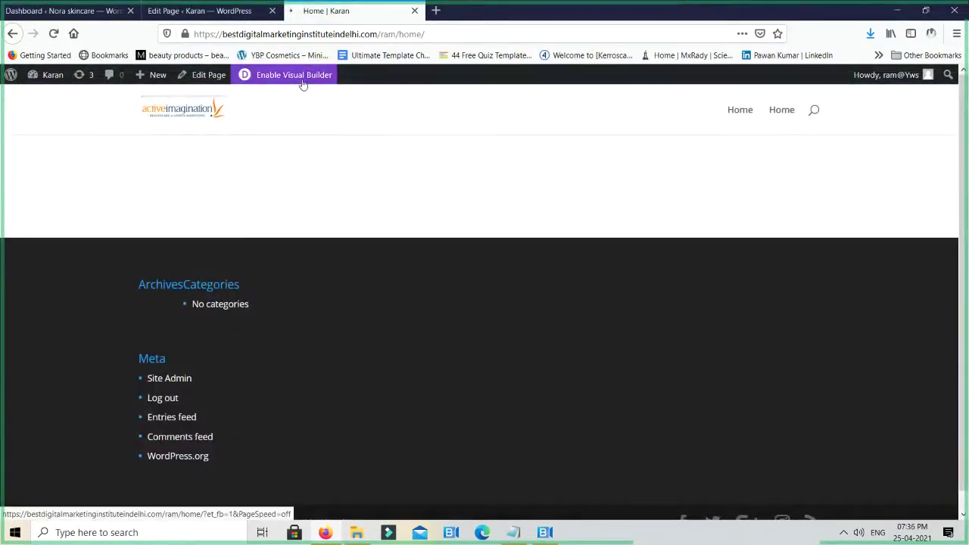
click(302, 79)
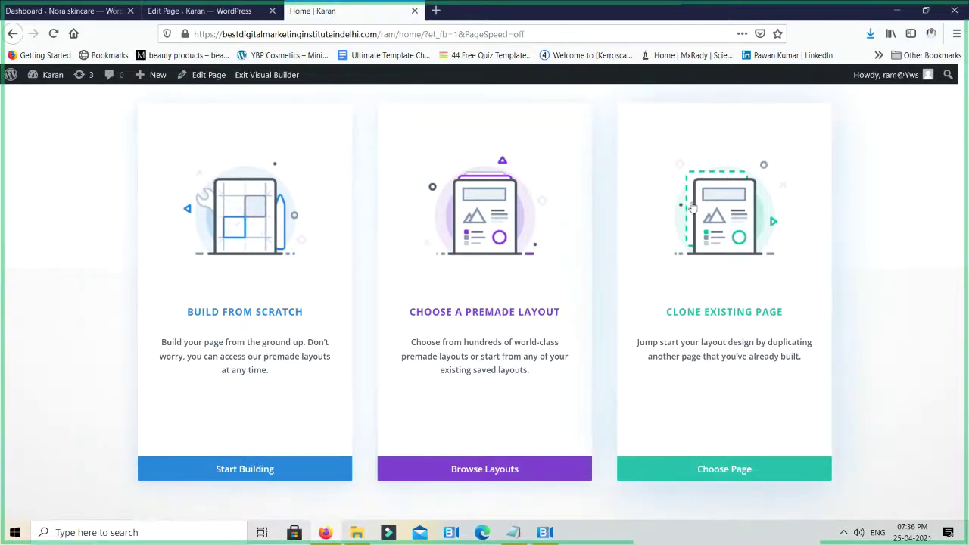
Find the Cosmetics Shop layout pack in the premade library and open its live demo
click(520, 472)
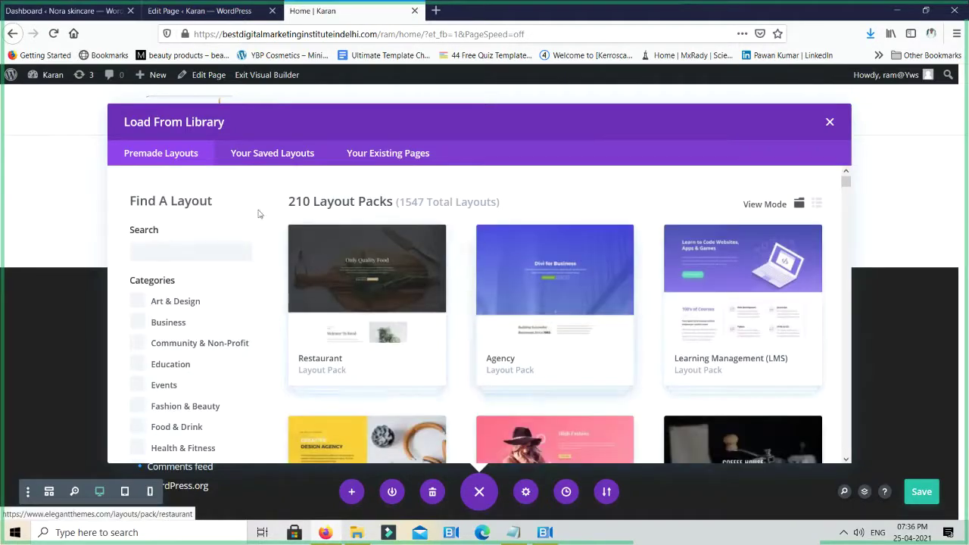
scroll(787, 209, down, 15)
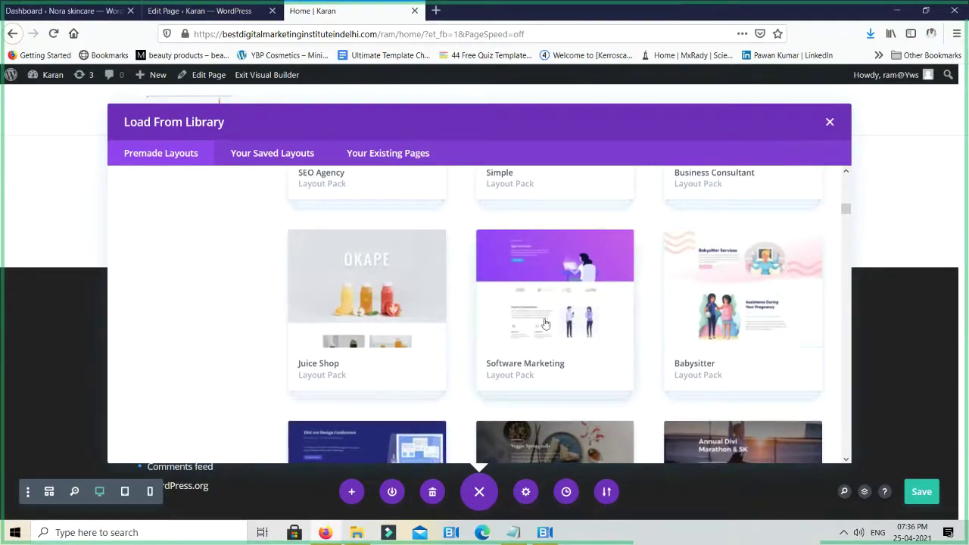
scroll(552, 318, down, 5)
scroll(552, 318, down, 5)
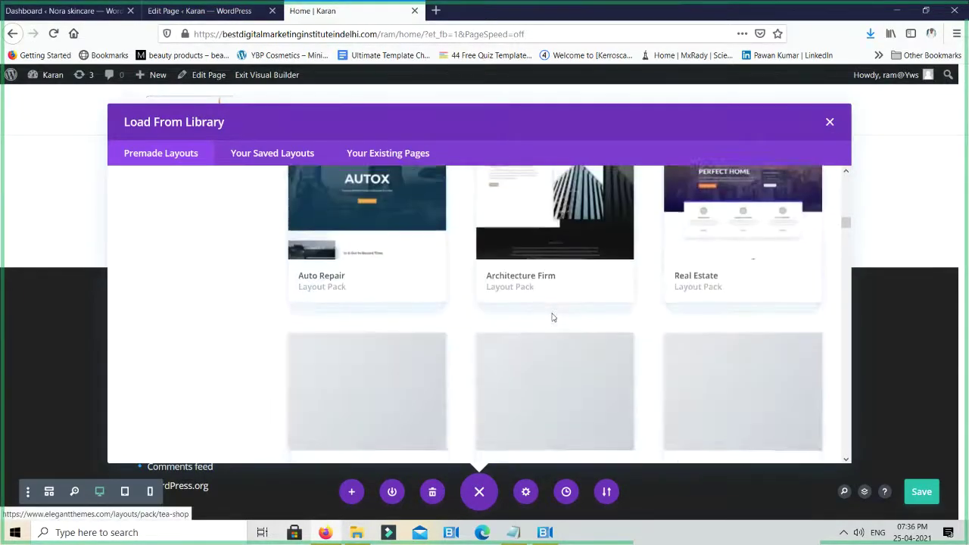
scroll(553, 318, up, 5)
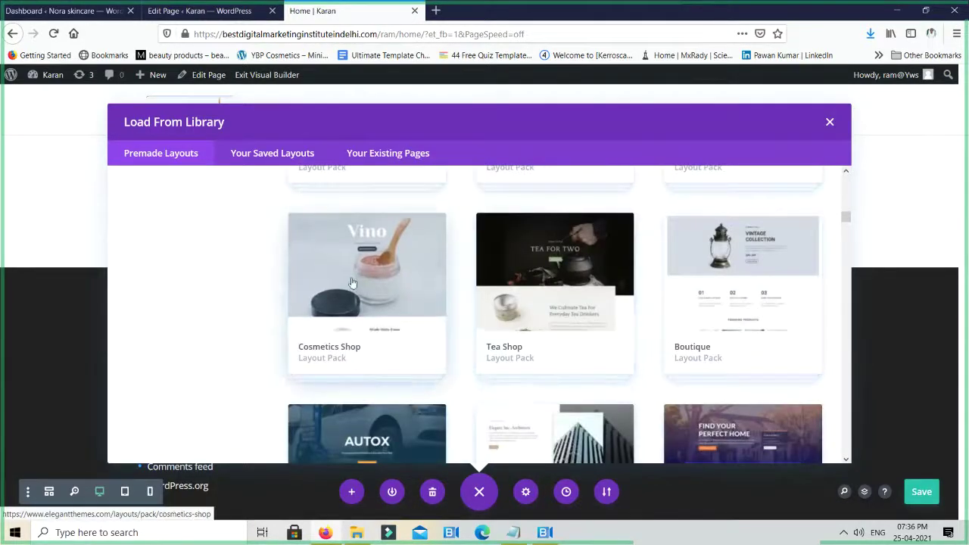
click(352, 278)
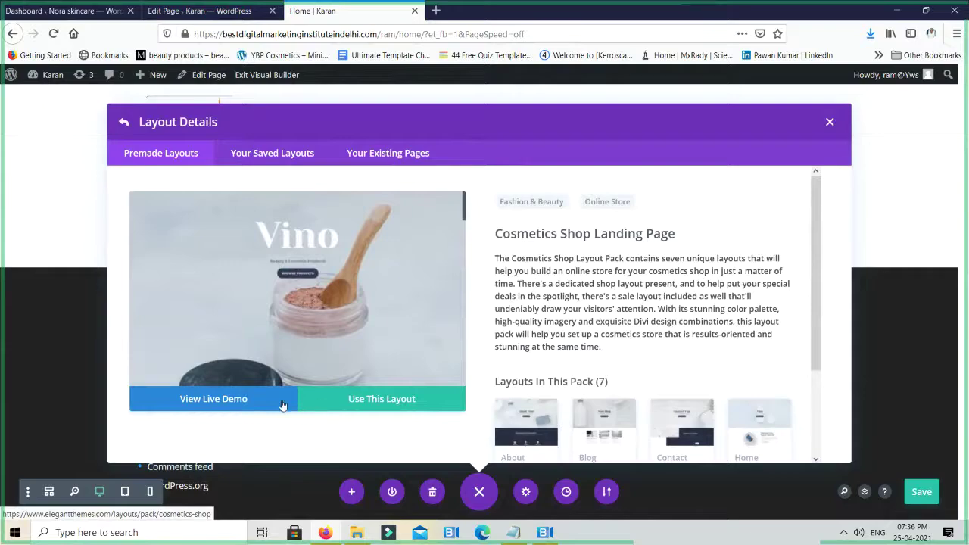
click(238, 399)
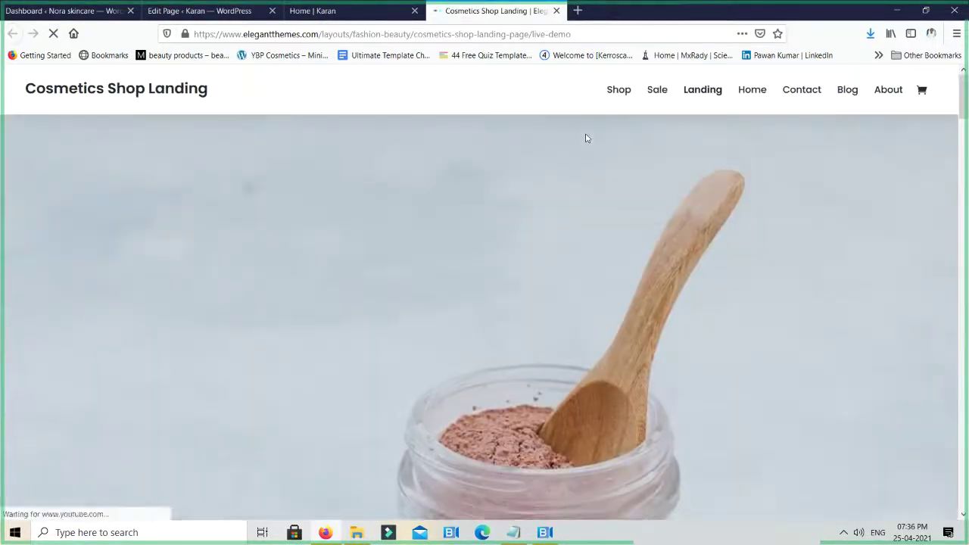
Open the Nora skincare site in a new tab next to the cosmetics demo tab
scroll(585, 138, down, 6)
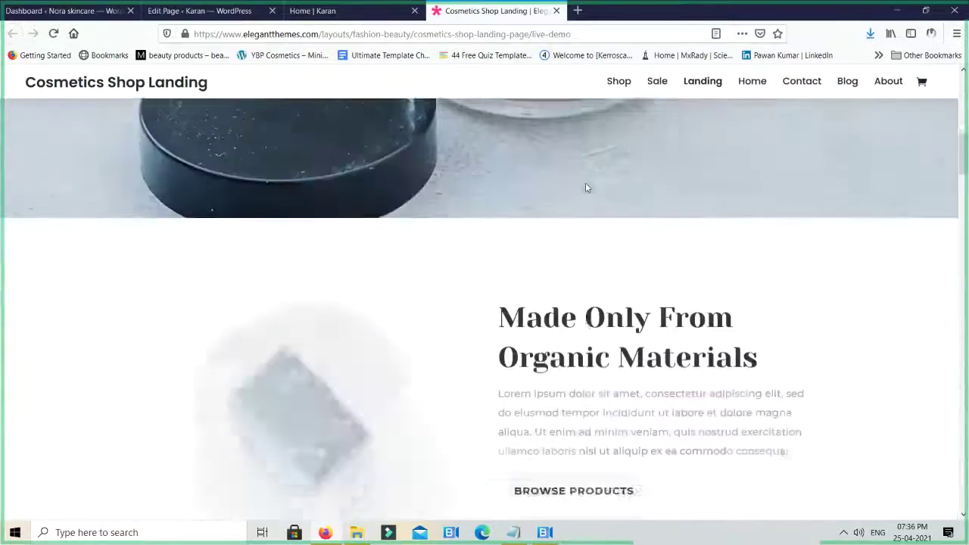
scroll(585, 187, down, 6)
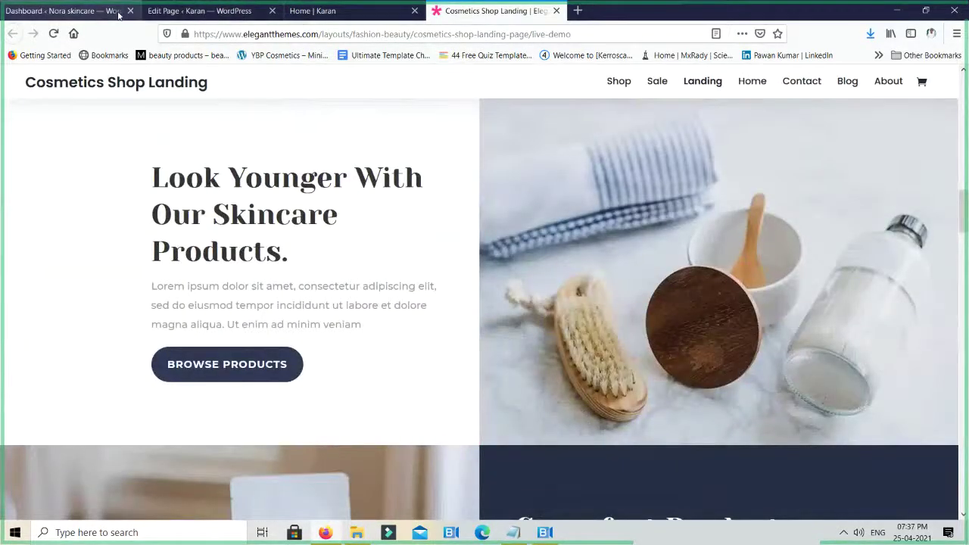
click(118, 15)
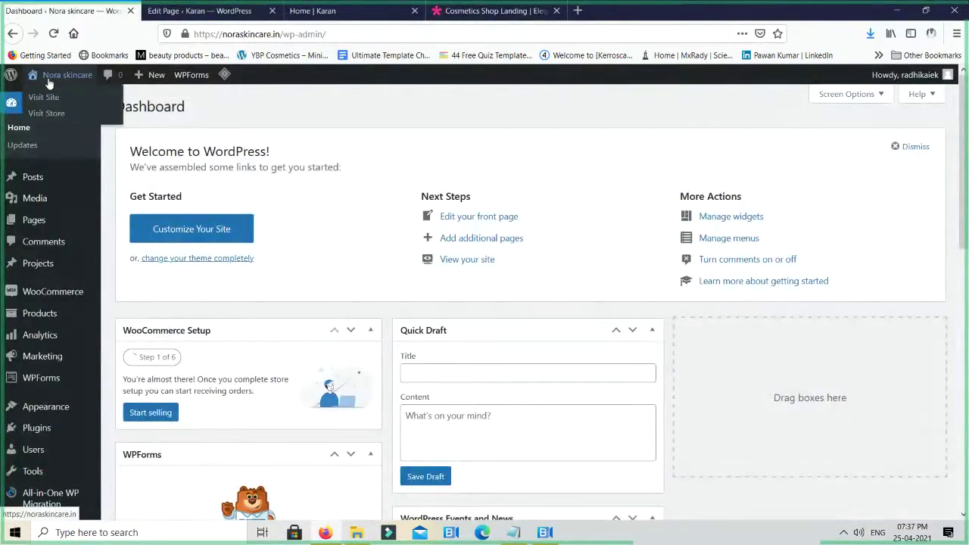
click(43, 96)
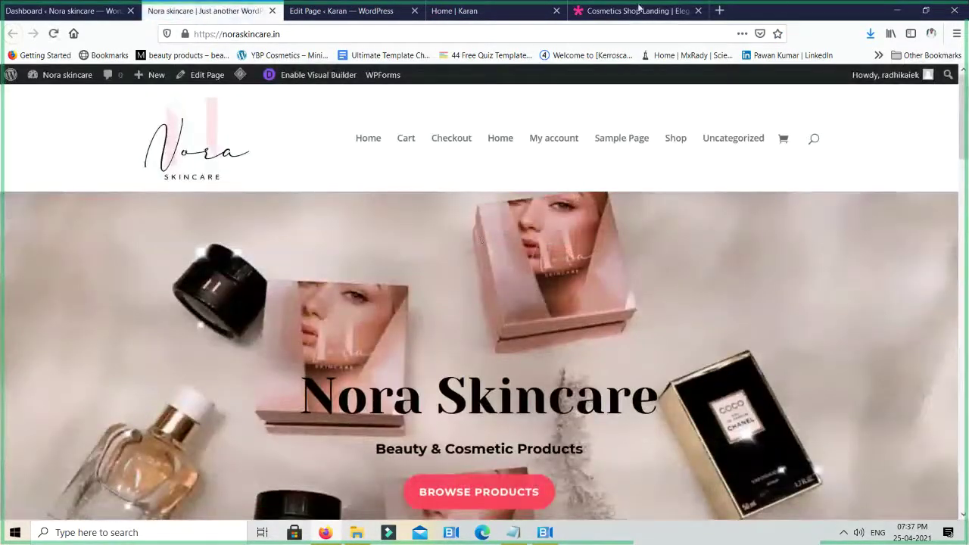
drag(623, 9, 250, 15)
click(250, 13)
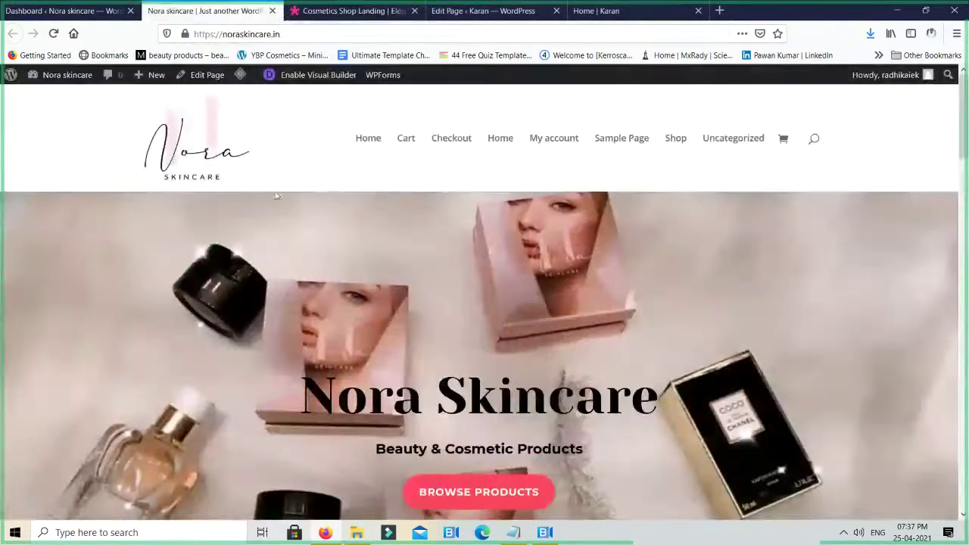
Compare the Cosmetics Shop Landing demo with the Nora skincare homepage, then return to the Home editor
click(343, 7)
scroll(389, 202, up, 5)
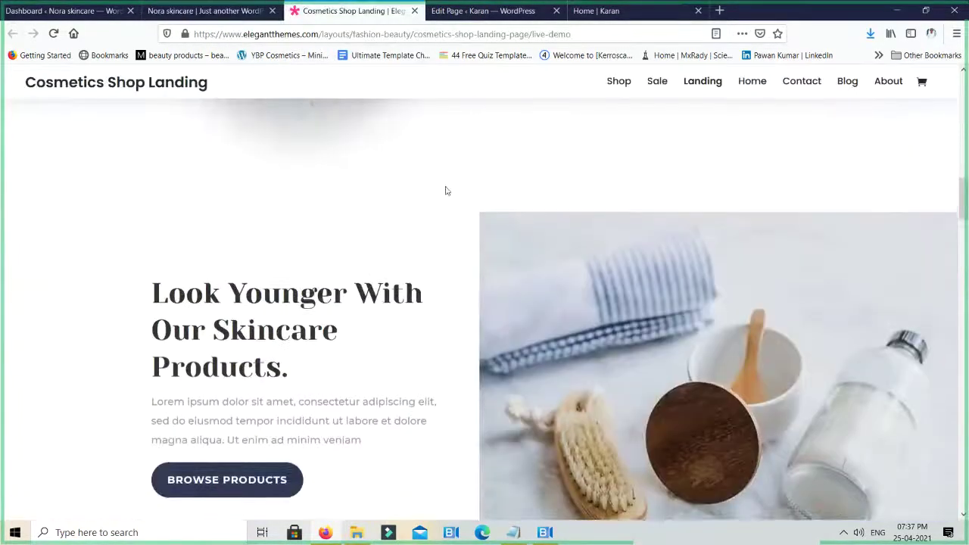
scroll(584, 231, up, 10)
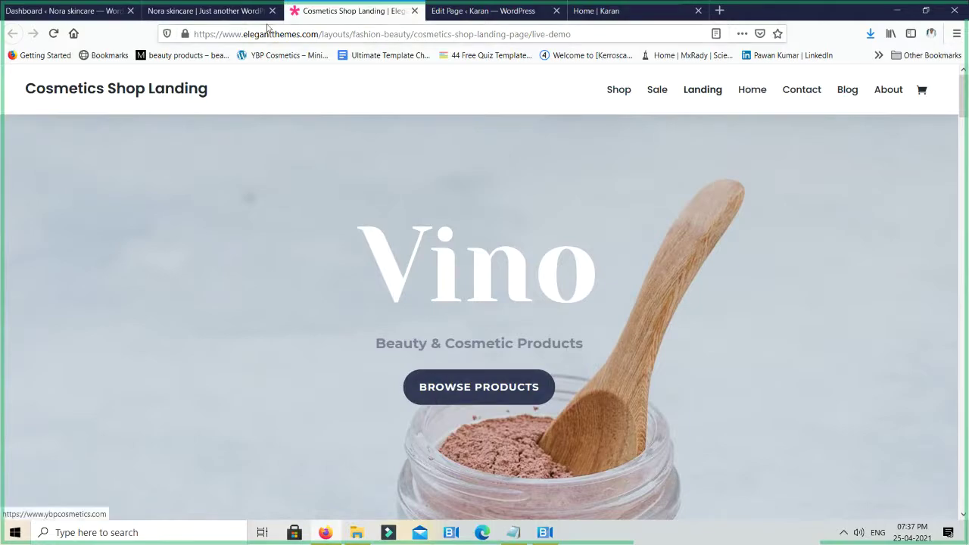
click(206, 11)
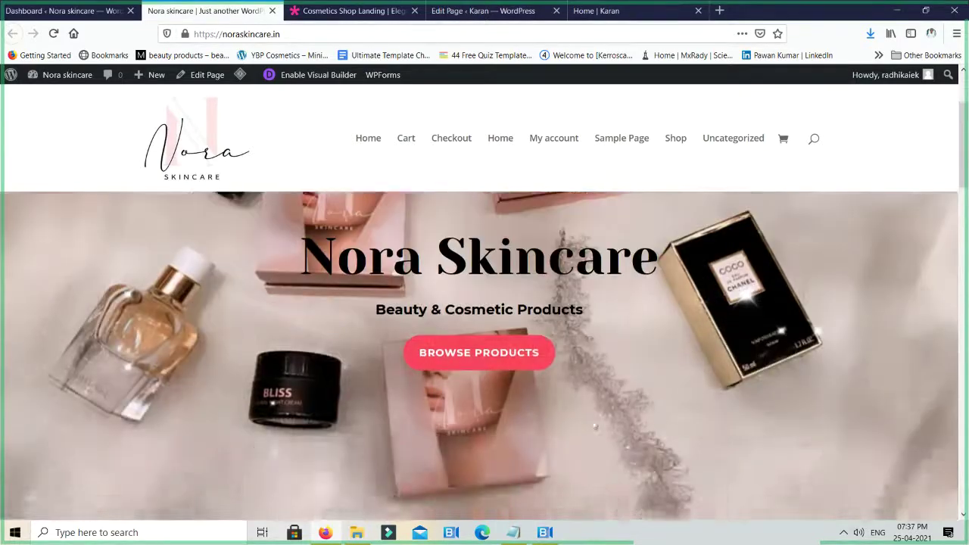
scroll(644, 433, down, 7)
scroll(511, 312, down, 3)
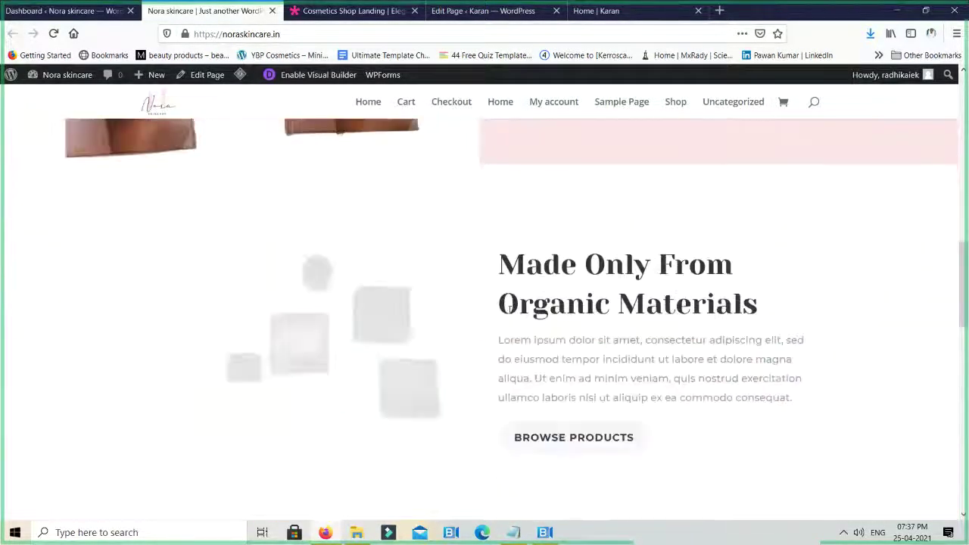
scroll(575, 303, up, 2)
scroll(575, 303, up, 10)
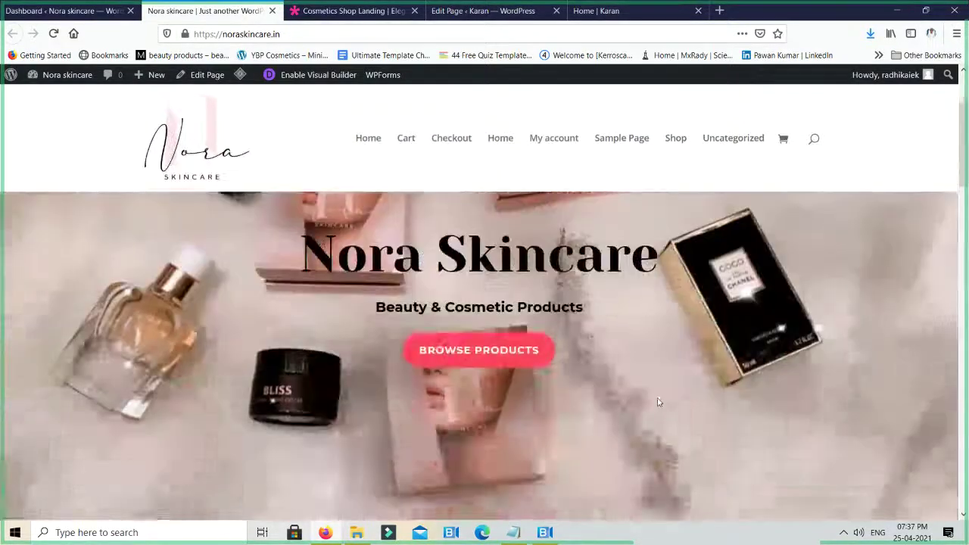
scroll(486, 329, down, 10)
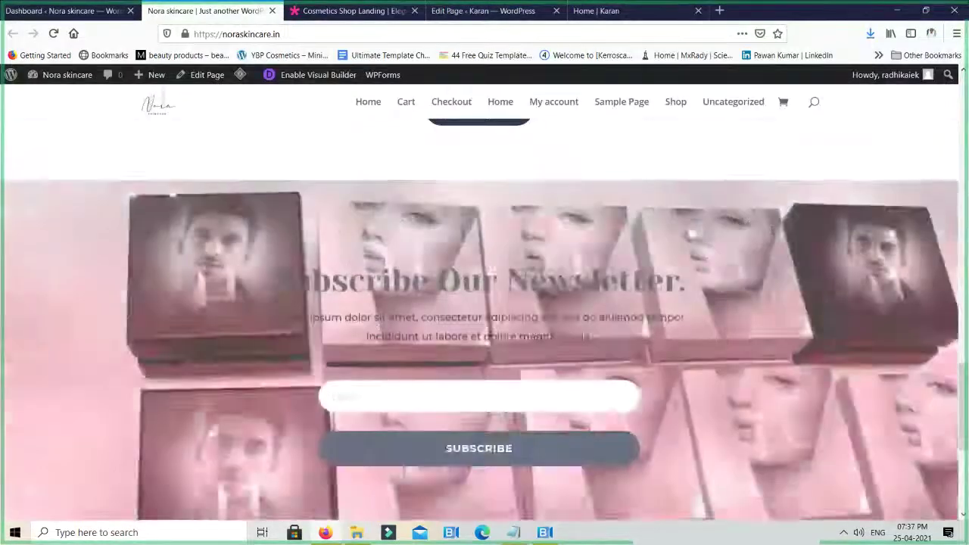
scroll(487, 329, up, 1)
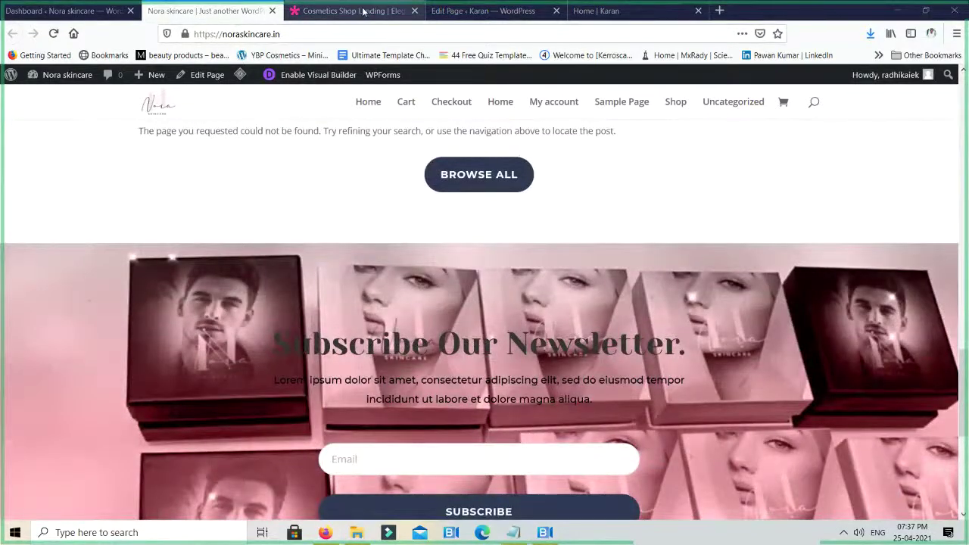
click(361, 9)
click(454, 11)
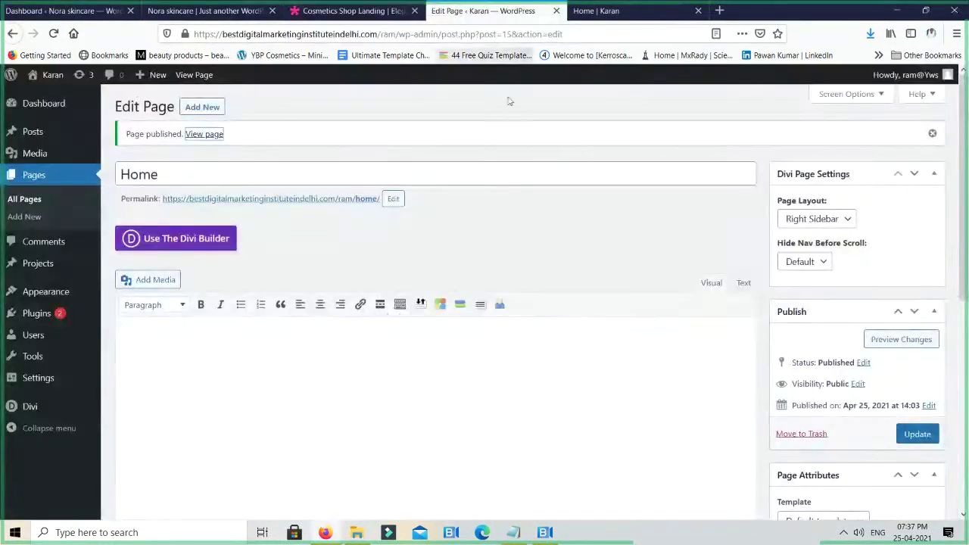
Reload the Home page builder and start it from scratch, leaving one empty section without rows
click(620, 11)
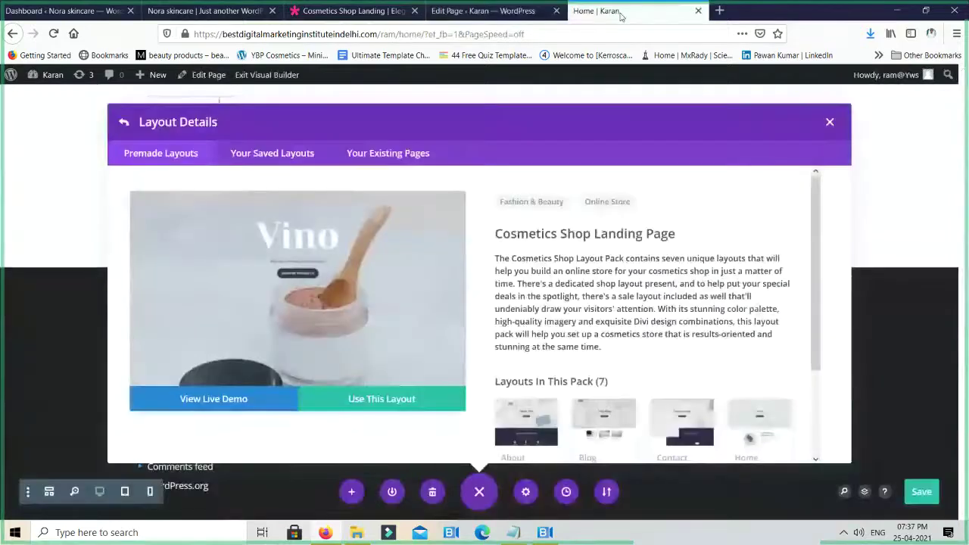
click(829, 123)
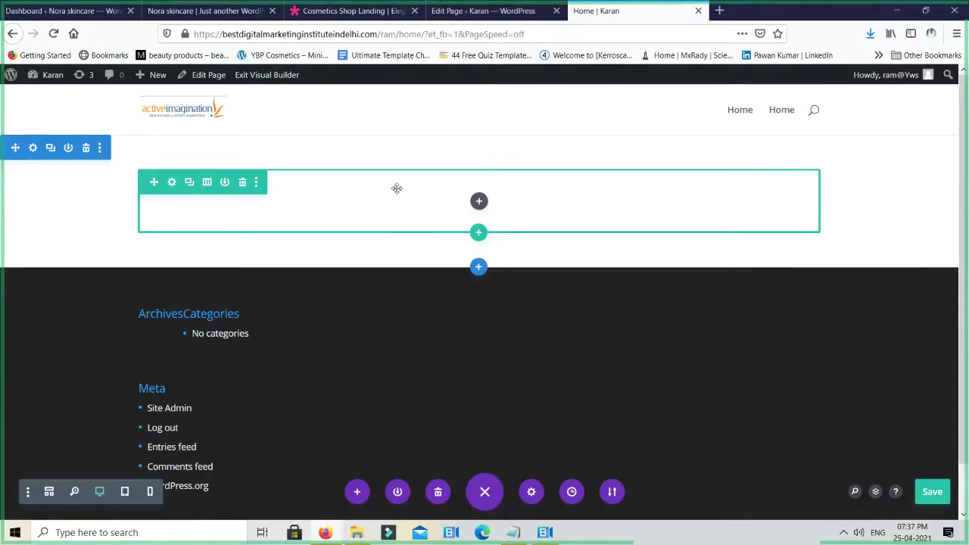
click(302, 34)
key(Escape)
click(286, 76)
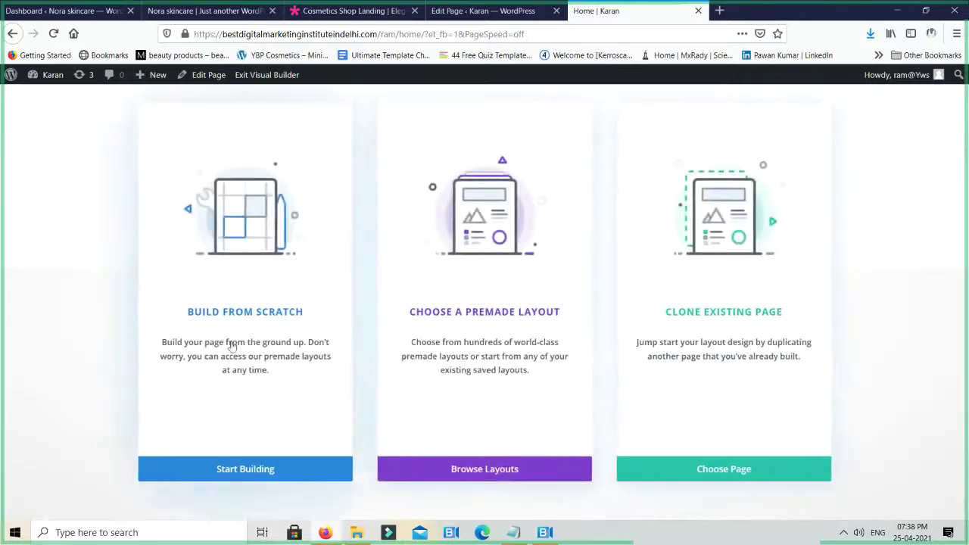
click(233, 251)
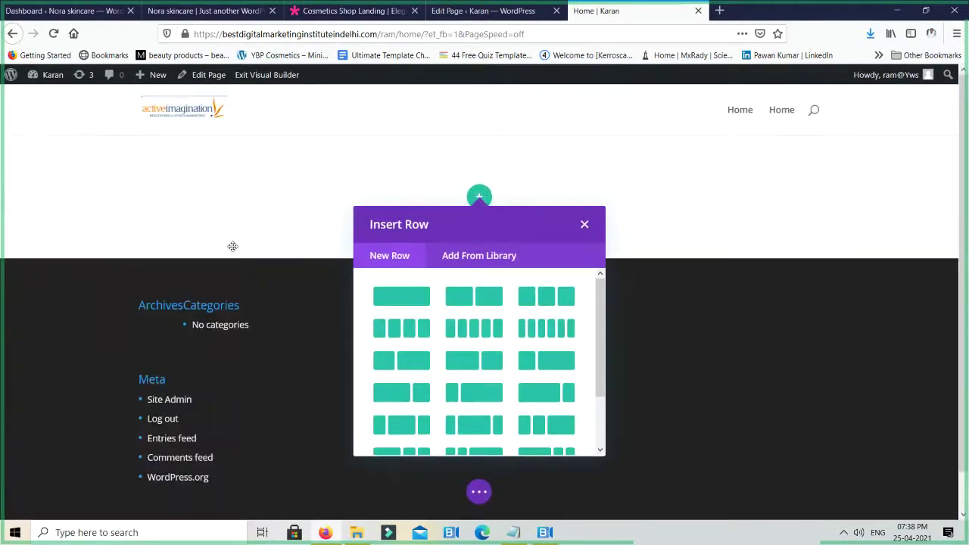
click(584, 224)
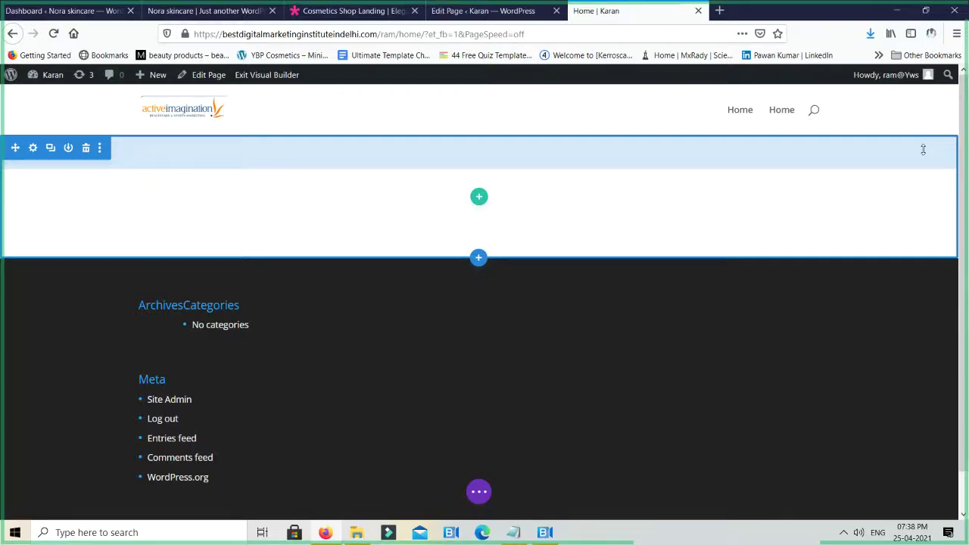
Add a six-column row to the Home section and open the module list for column one
click(477, 199)
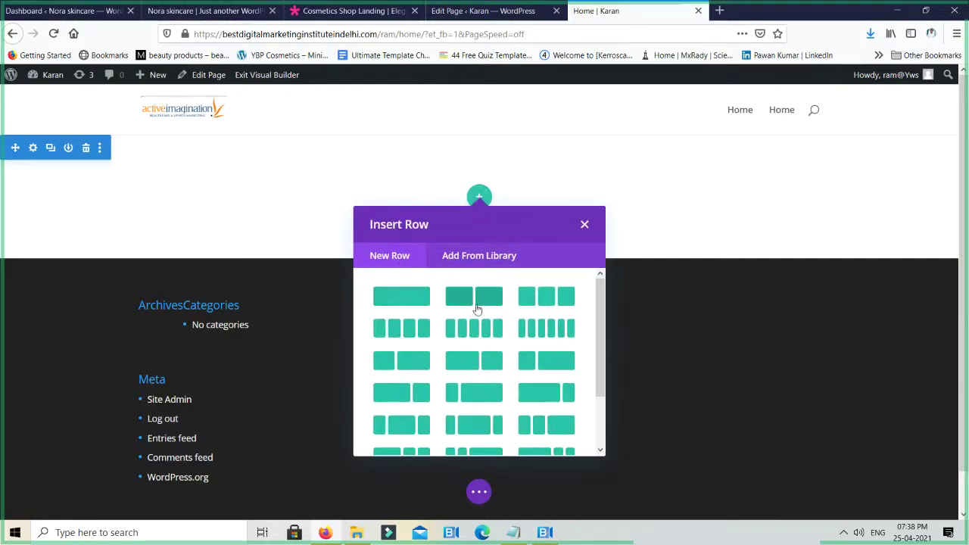
click(556, 334)
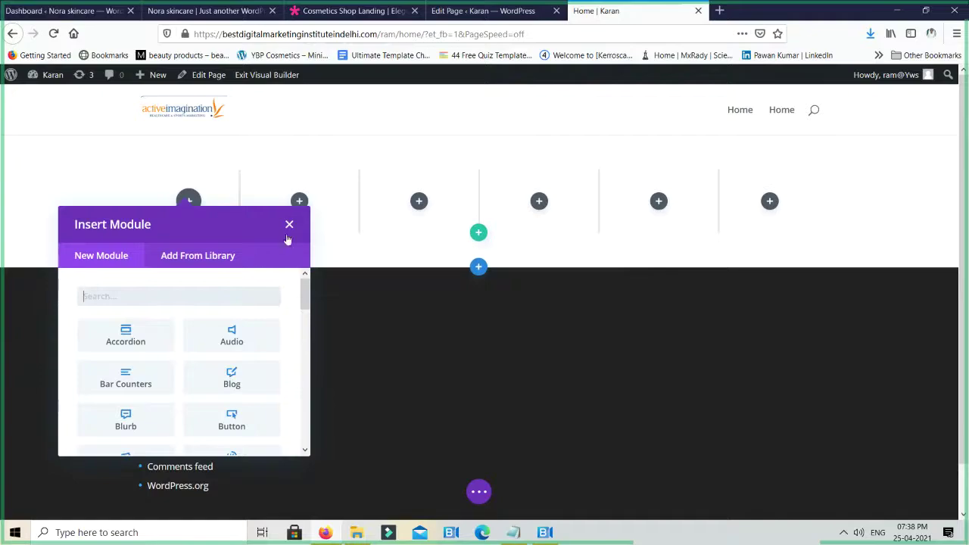
click(289, 225)
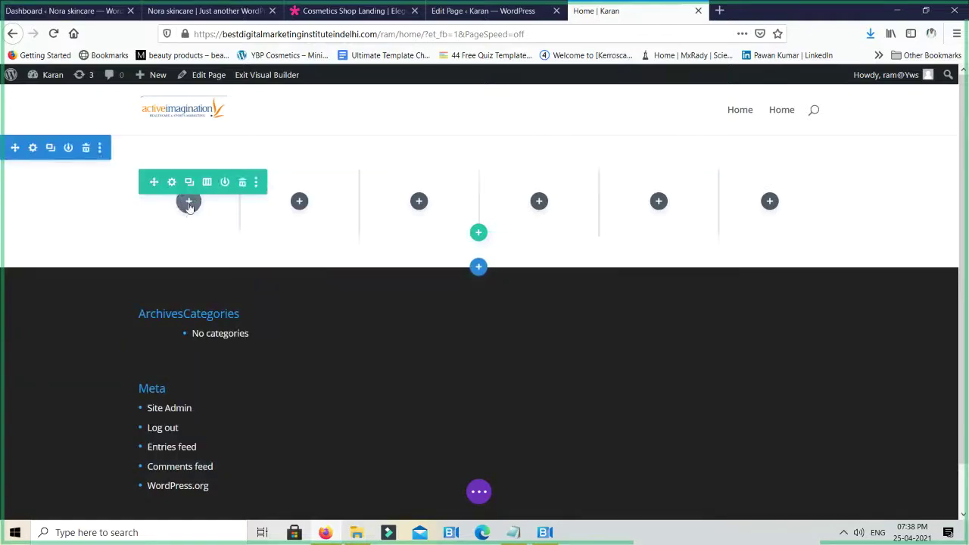
click(189, 202)
scroll(164, 361, down, 5)
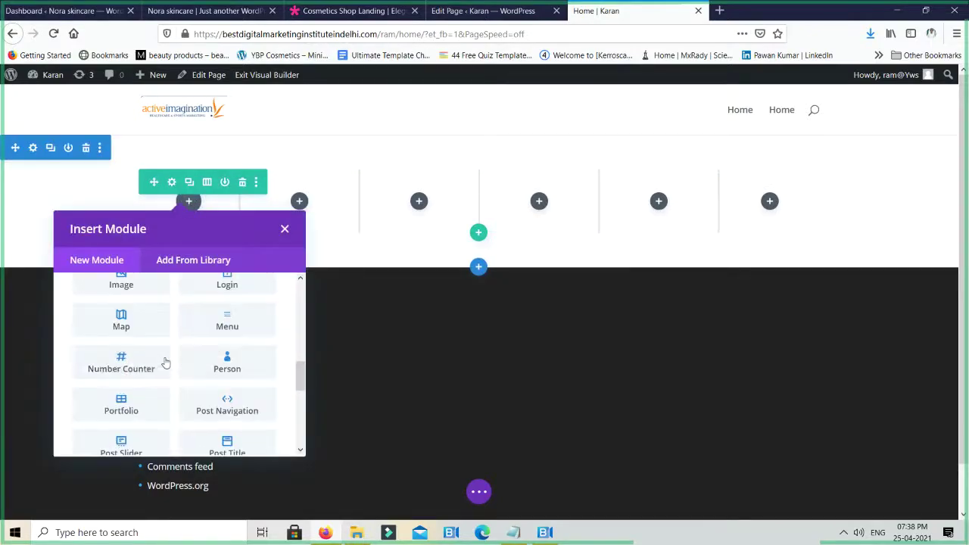
scroll(164, 361, down, 5)
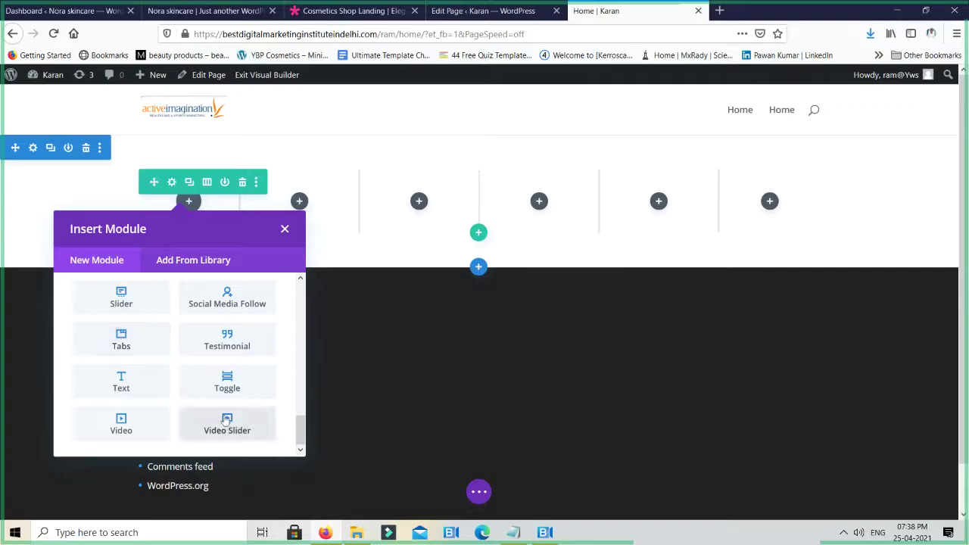
scroll(227, 421, up, 10)
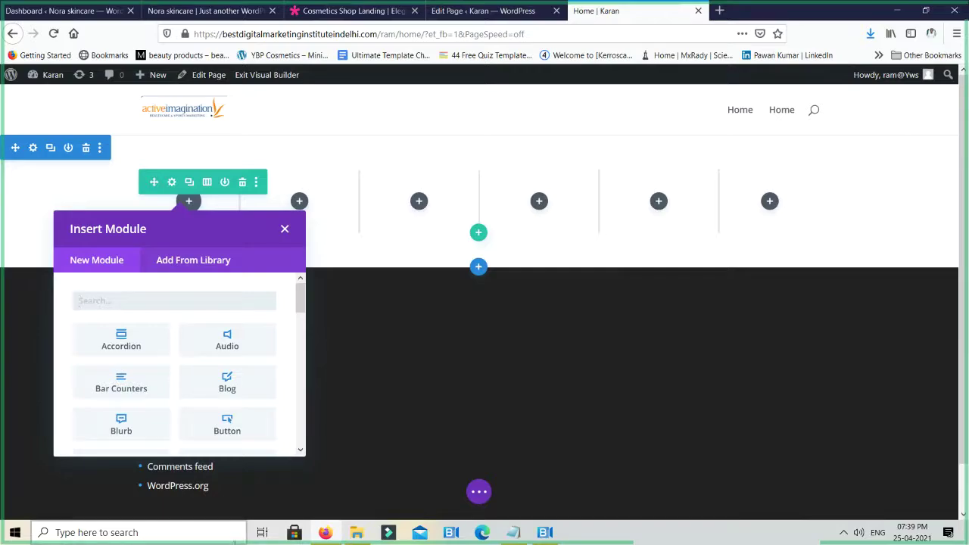
Close the builder, Edit Page and cosmetics demo tabs, then open a new blank tab
key(ctrl+w)
key(Return)
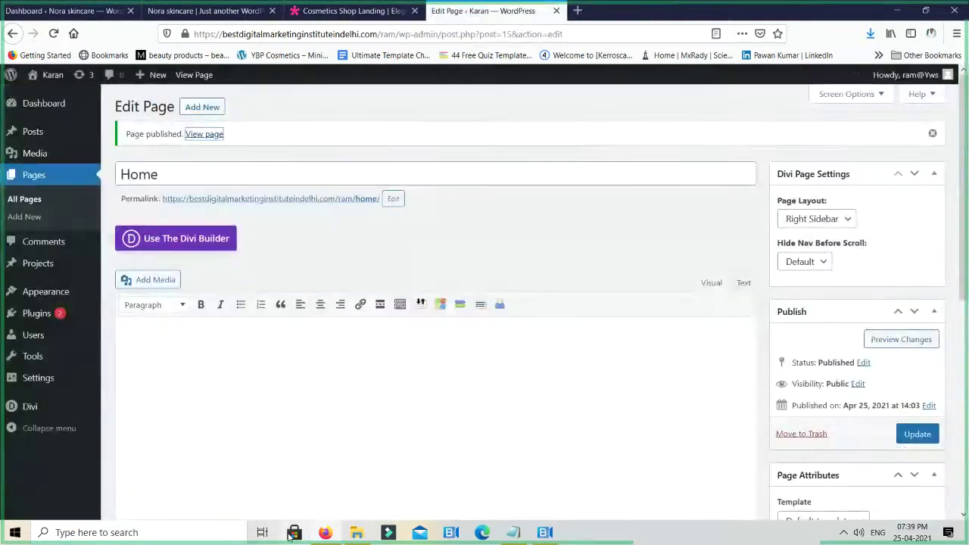
key(ctrl+w)
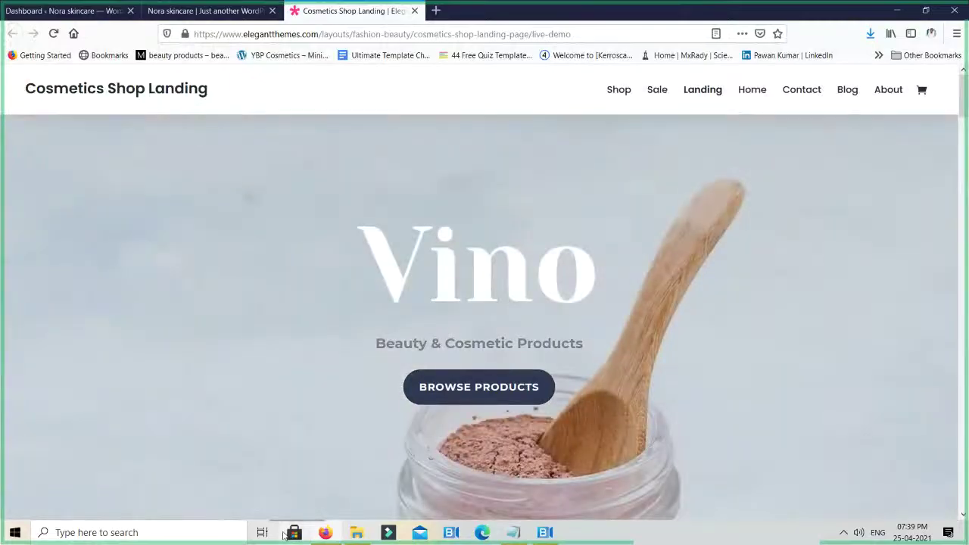
key(ctrl+w)
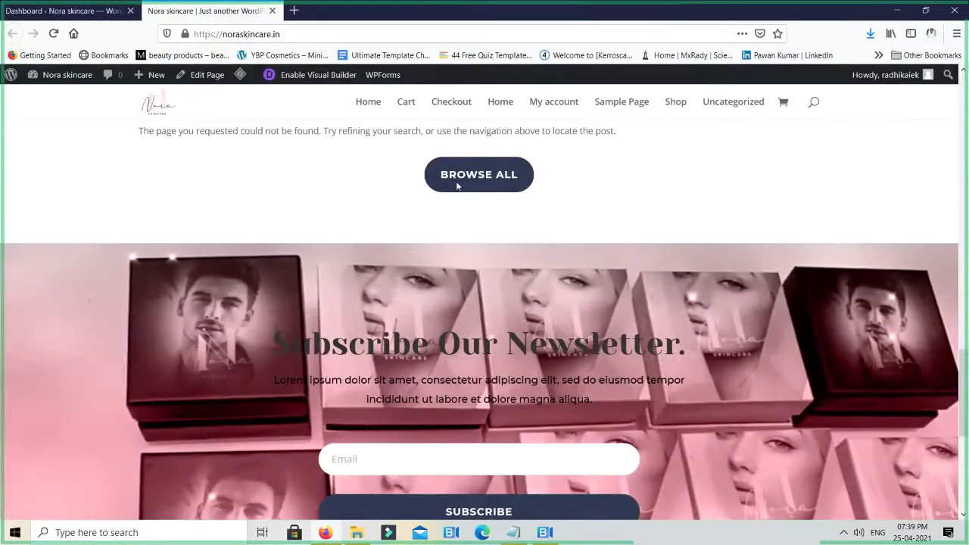
scroll(580, 320, up, 20)
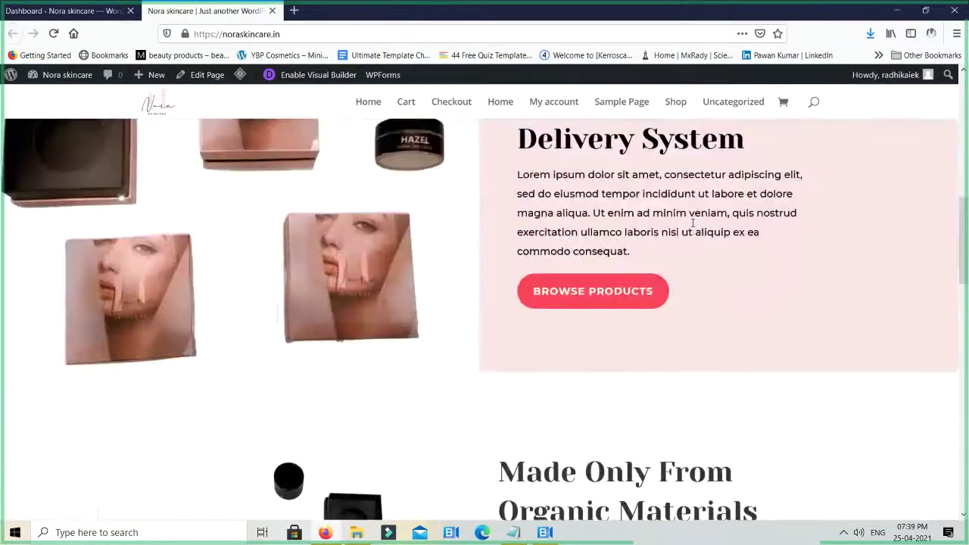
scroll(691, 227, up, 4)
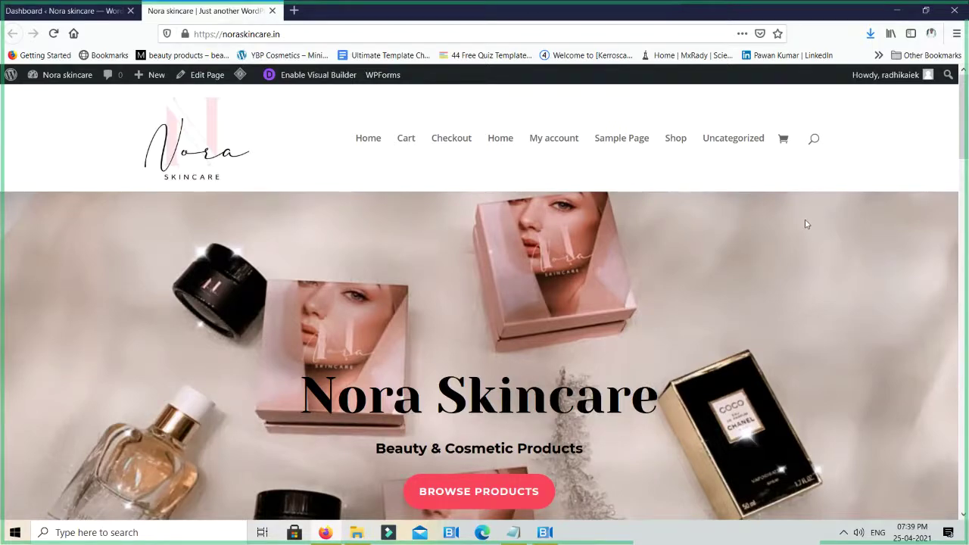
click(294, 11)
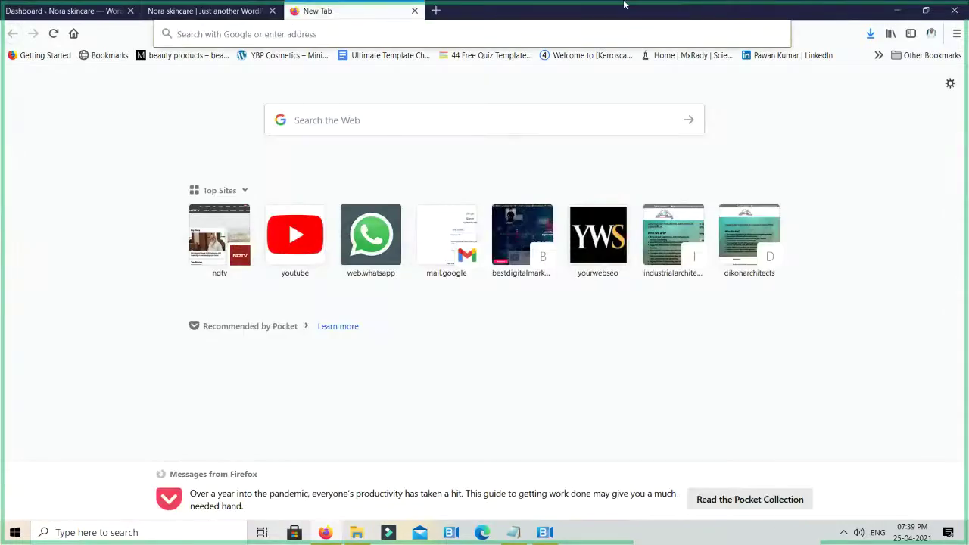
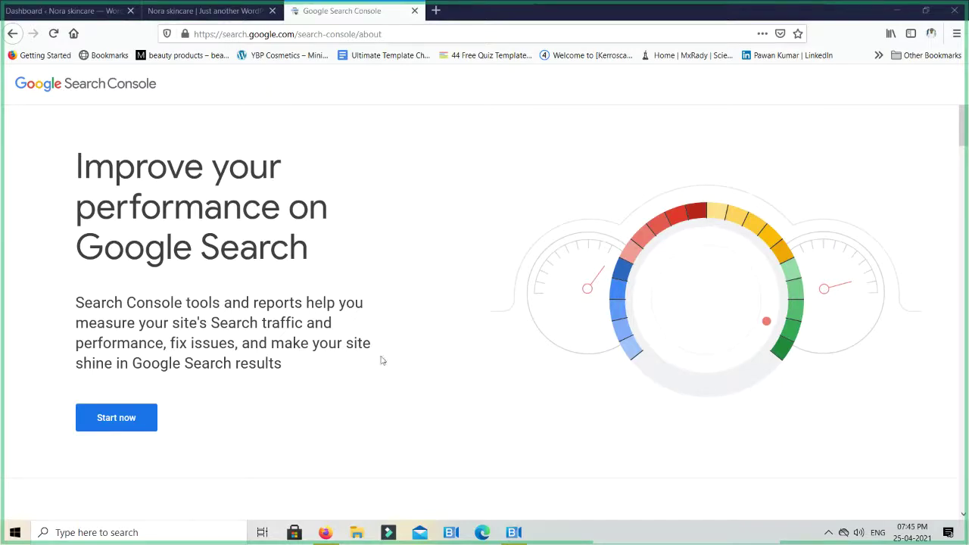
Enter the Search Console dashboard and list all properties down to Add property
click(125, 425)
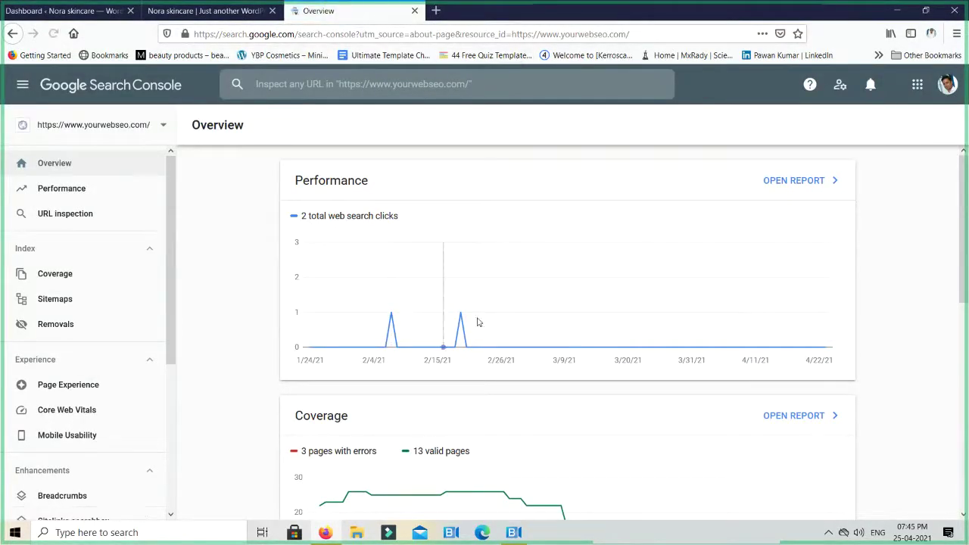
click(82, 132)
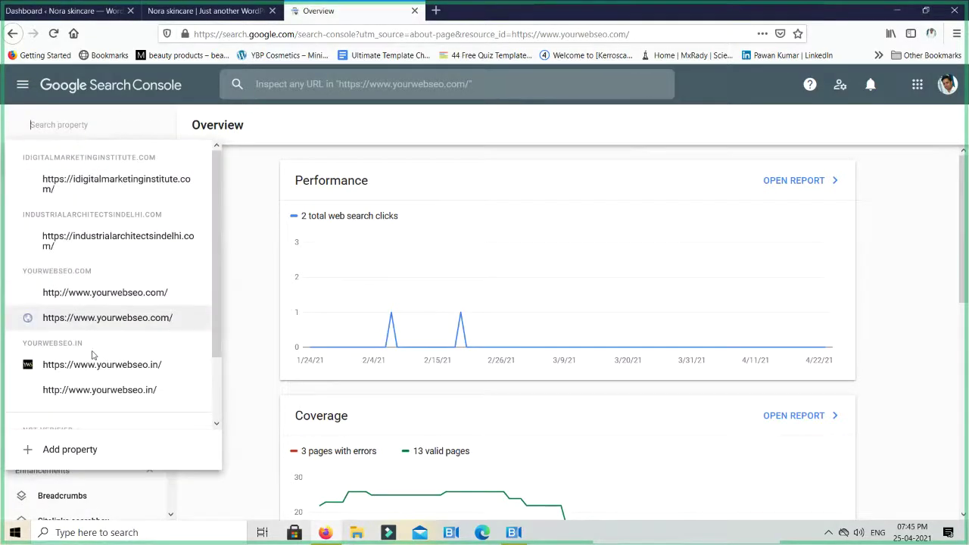
scroll(92, 354, down, 2)
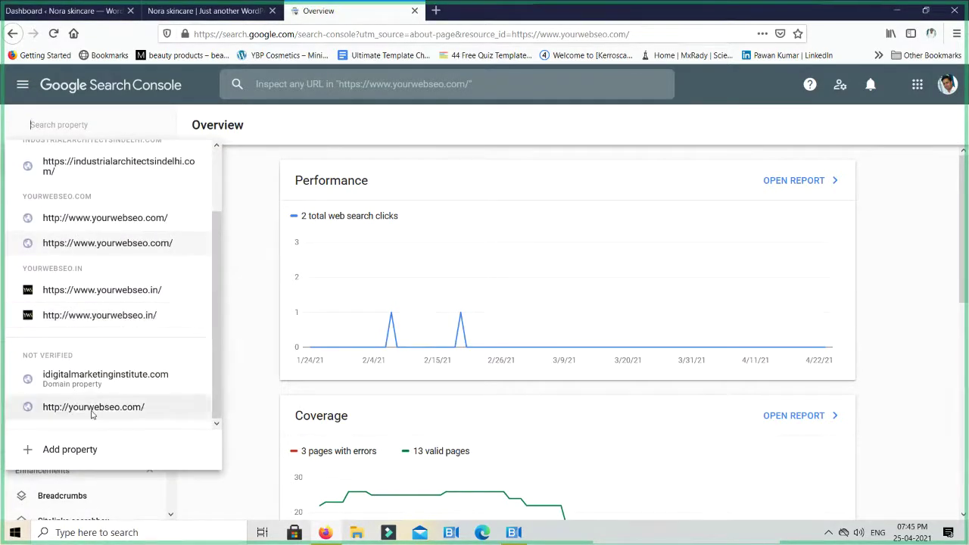
Start adding a new property and begin typing https in the URL prefix field
click(70, 449)
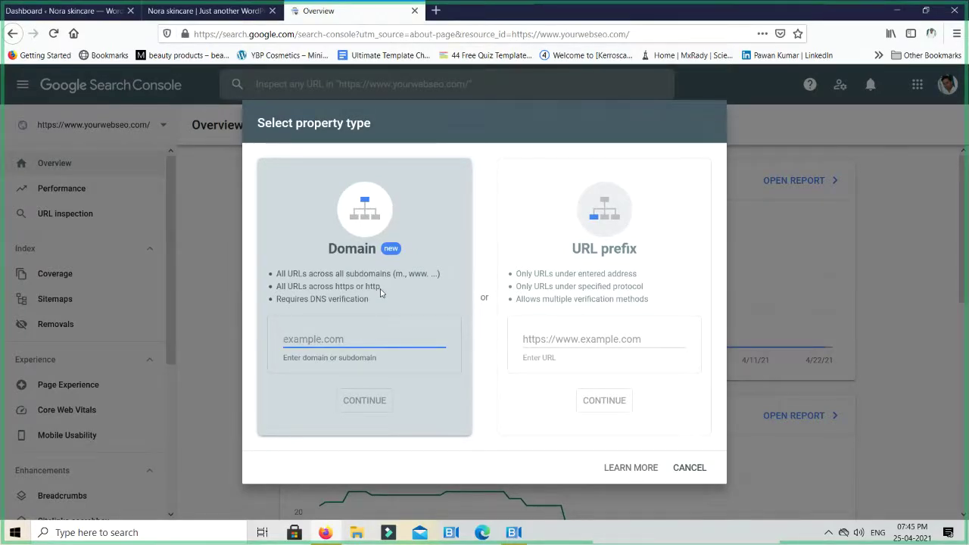
click(630, 270)
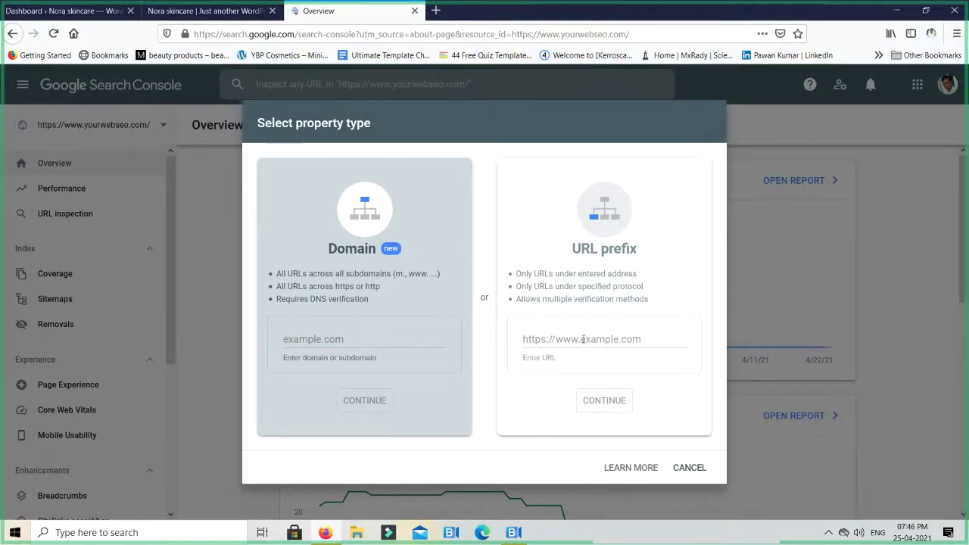
click(561, 339)
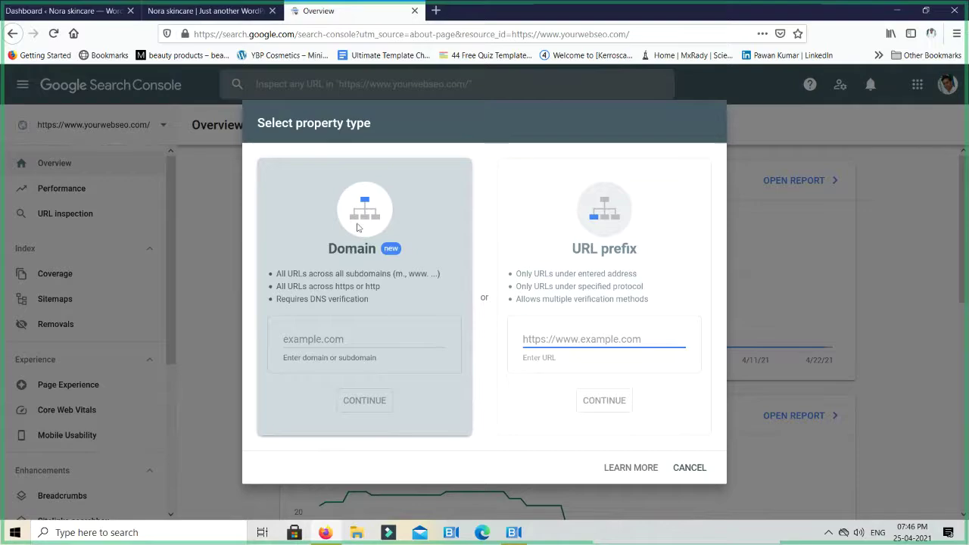
click(355, 235)
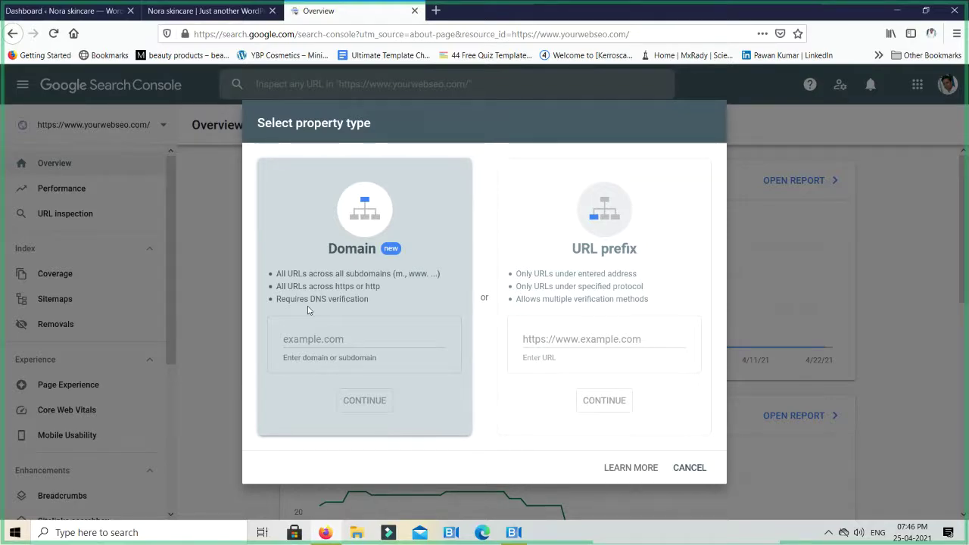
click(553, 341)
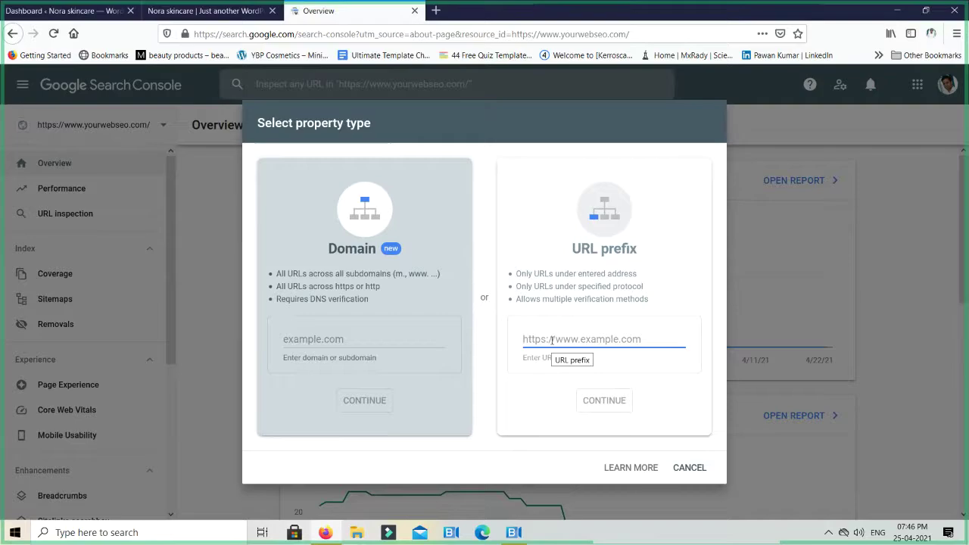
text(https)
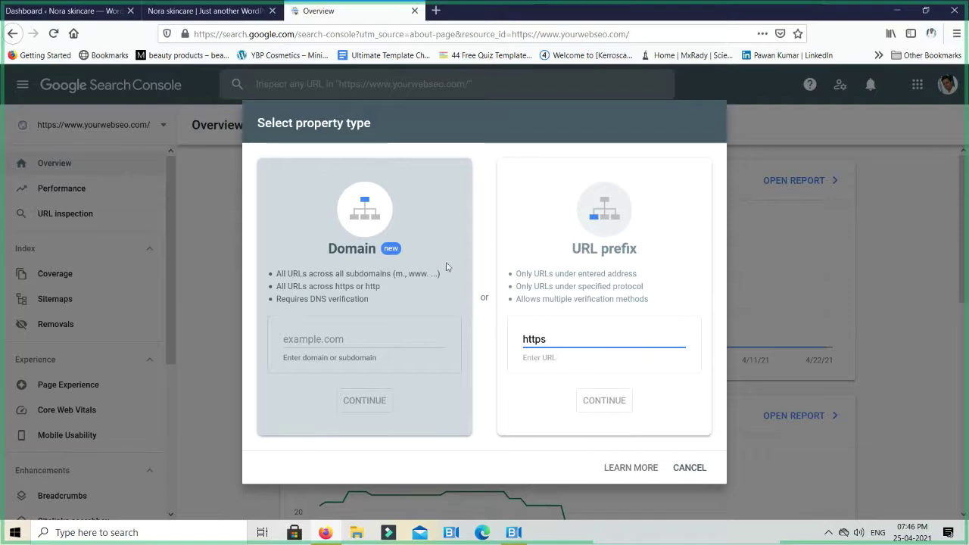
click(203, 14)
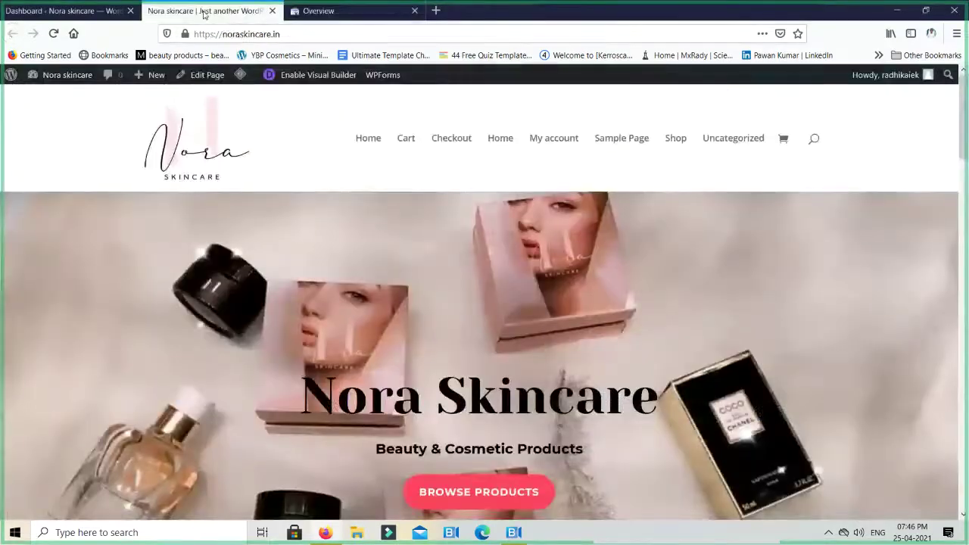
click(280, 30)
key(ctrl+c)
click(318, 10)
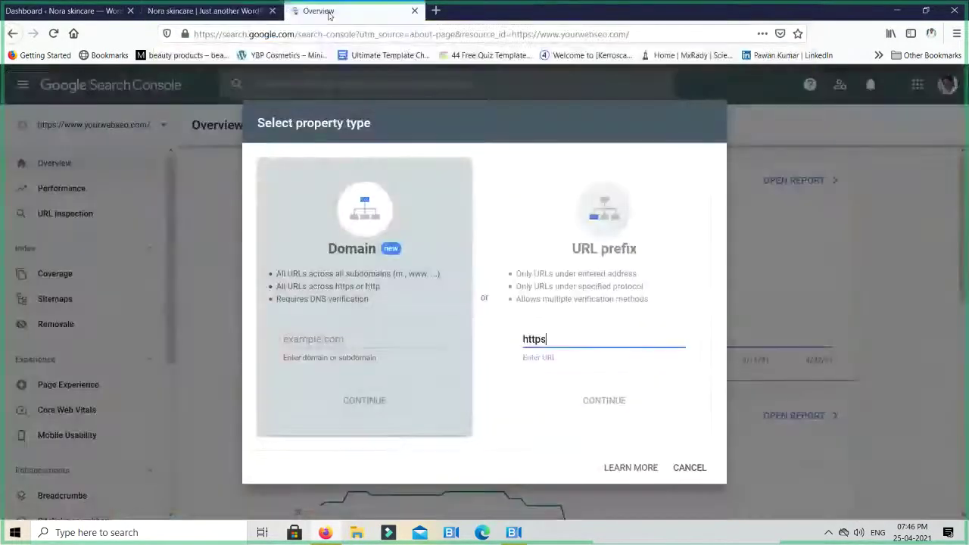
key(ctrl+a)
key(ctrl+v)
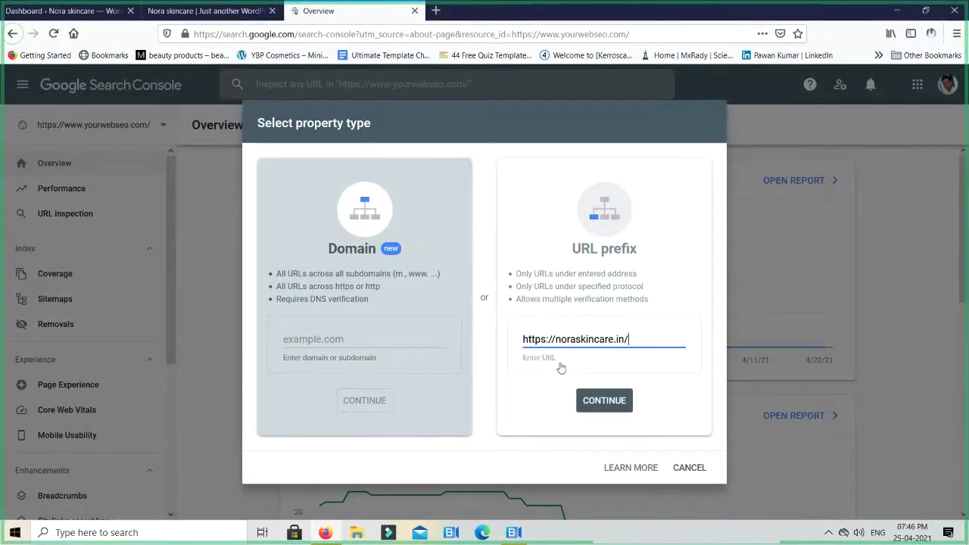
click(610, 402)
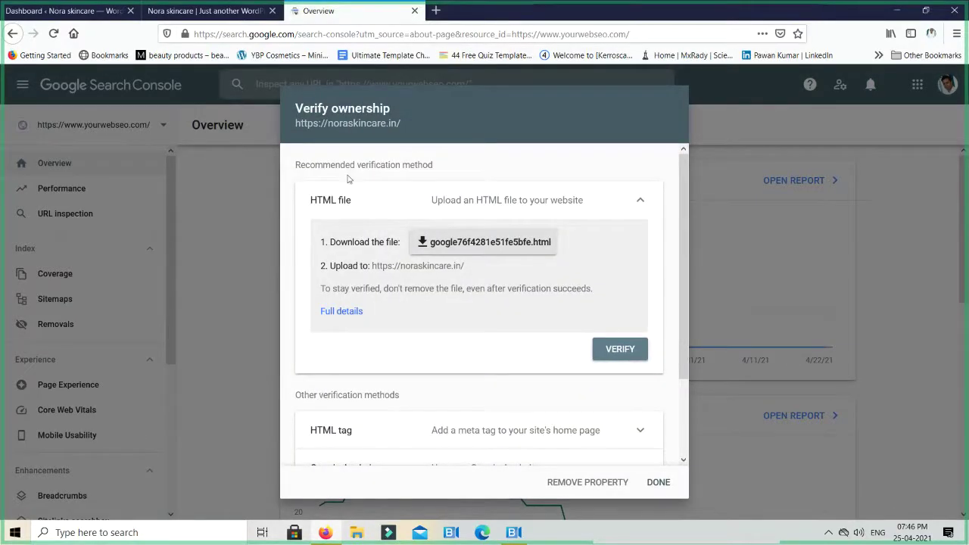
scroll(378, 212, down, 1)
scroll(409, 242, up, 1)
triple_click(439, 269)
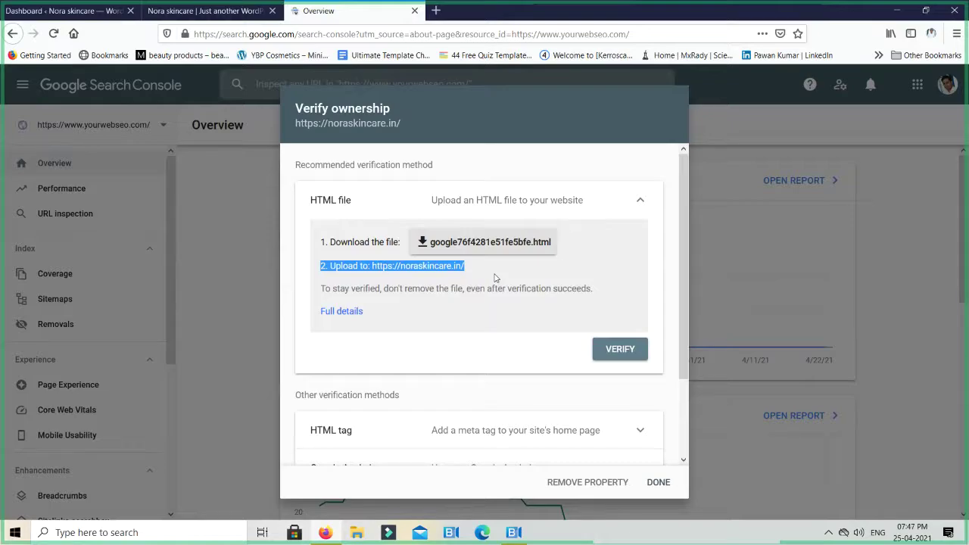
Load hostinger.in in a new tab, go to its login page and start the login email
click(435, 11)
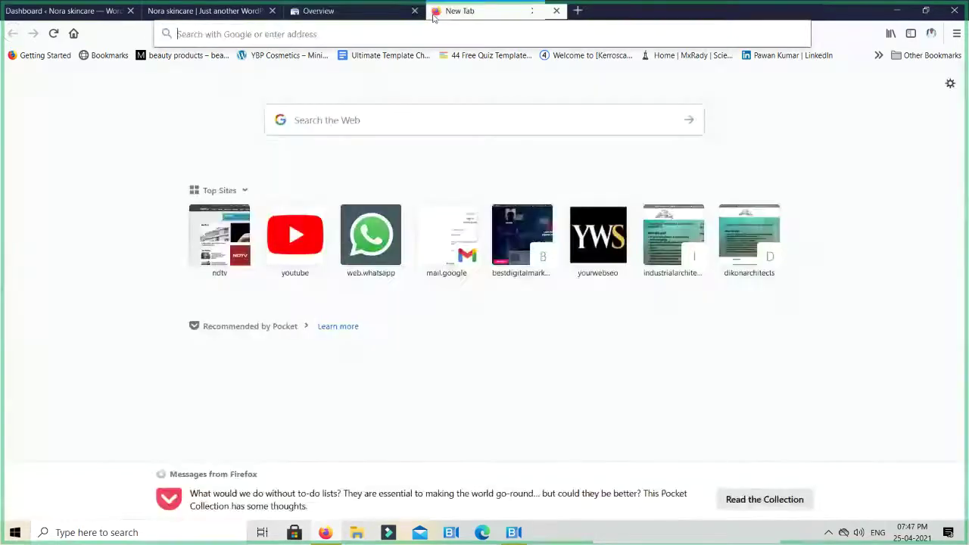
text(h)
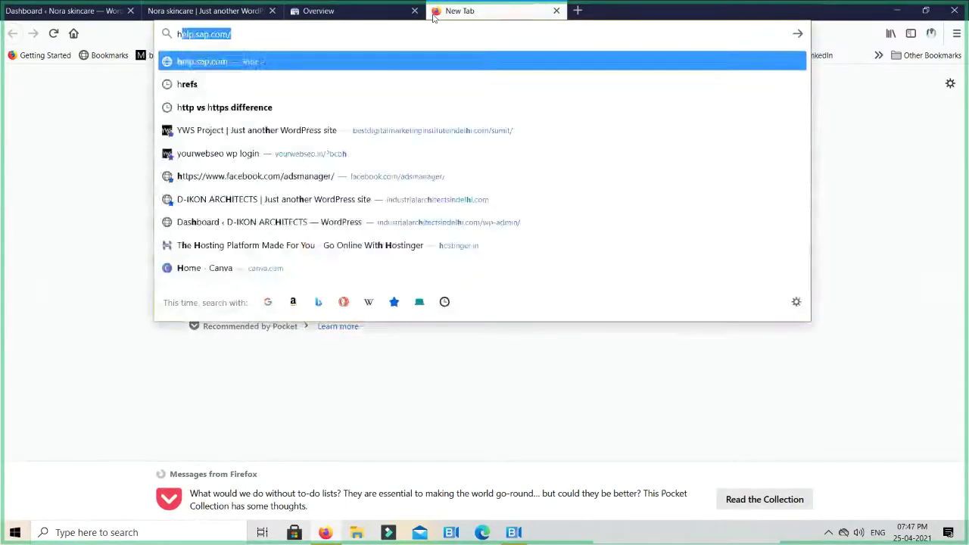
text(ostinger.in)
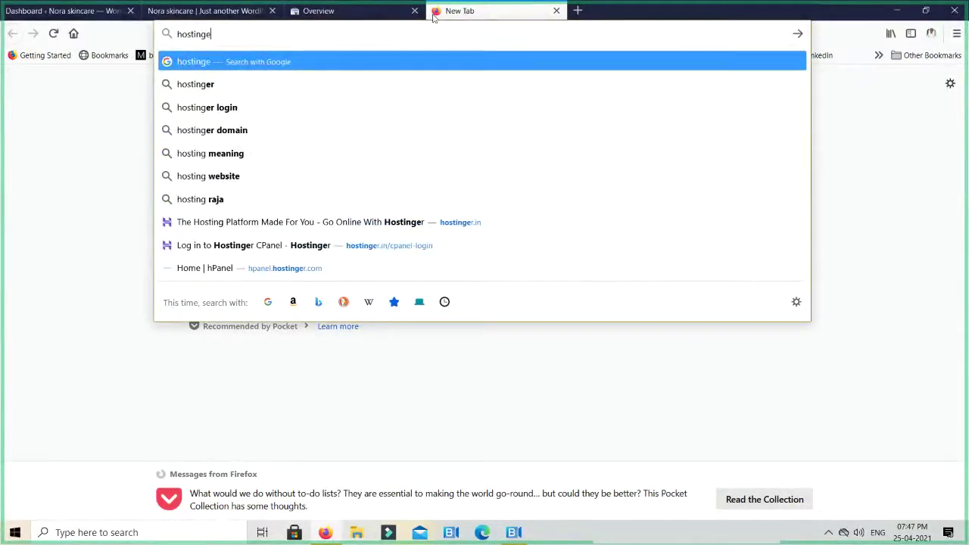
key(Return)
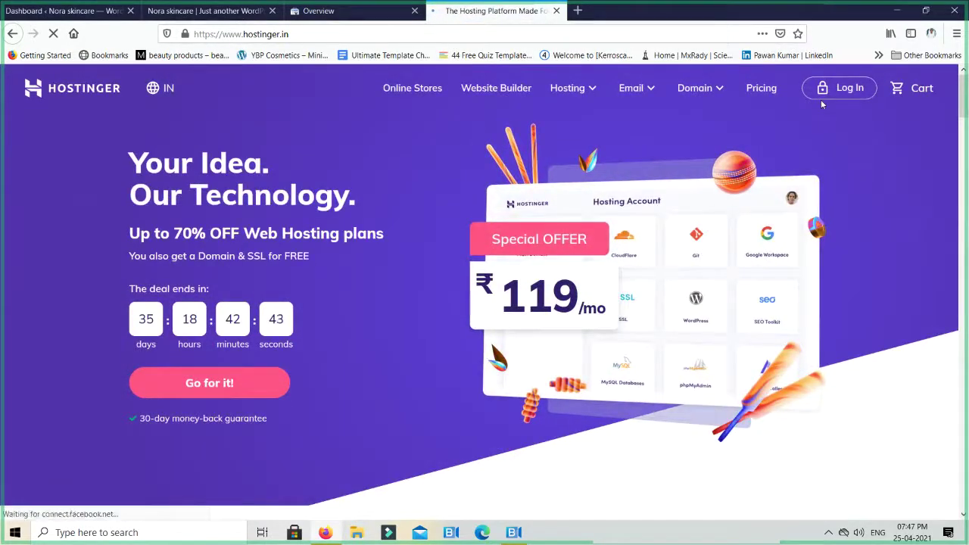
click(821, 99)
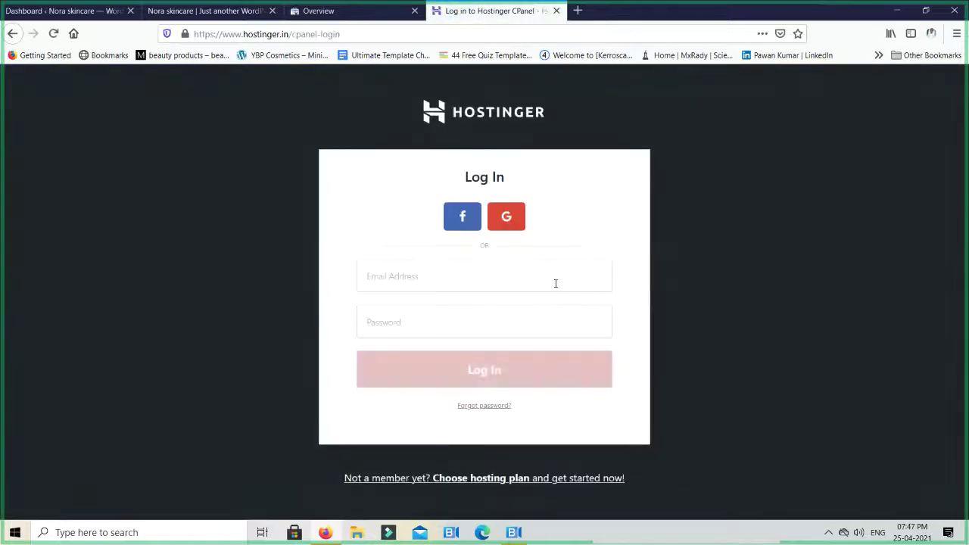
text(ra)
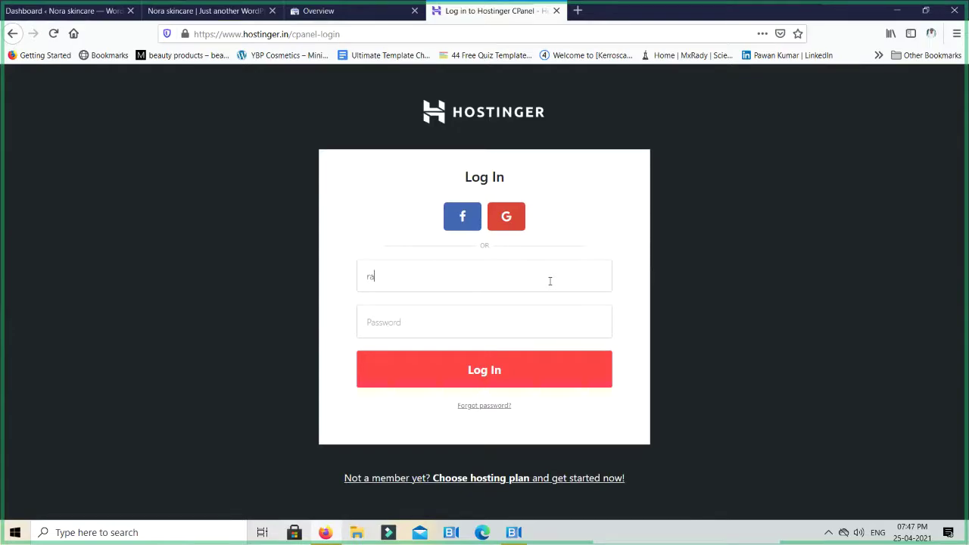
key(ctrl+t)
Search Gmail for the client's Hostinger account emails, then close Gmail when nothing turns up
text(g)
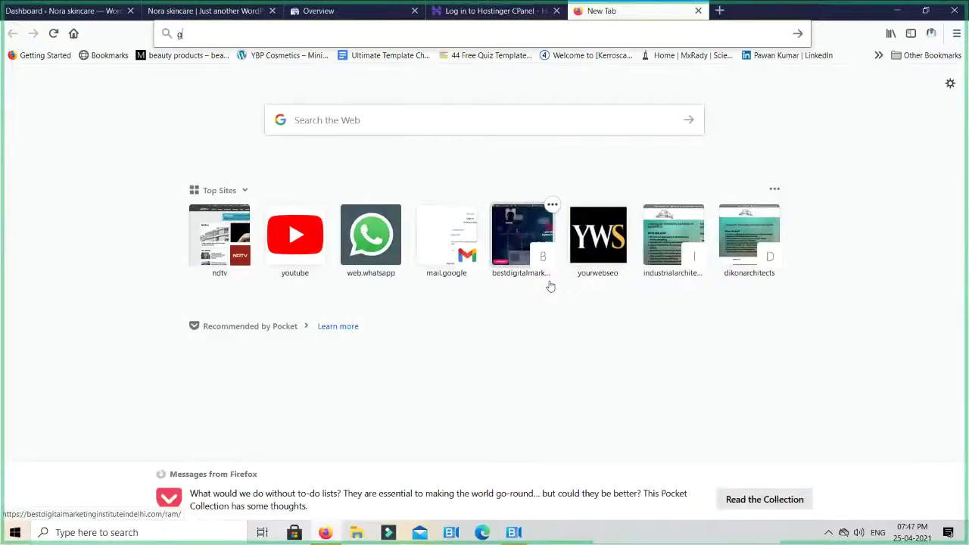
text(mail)
key(Return)
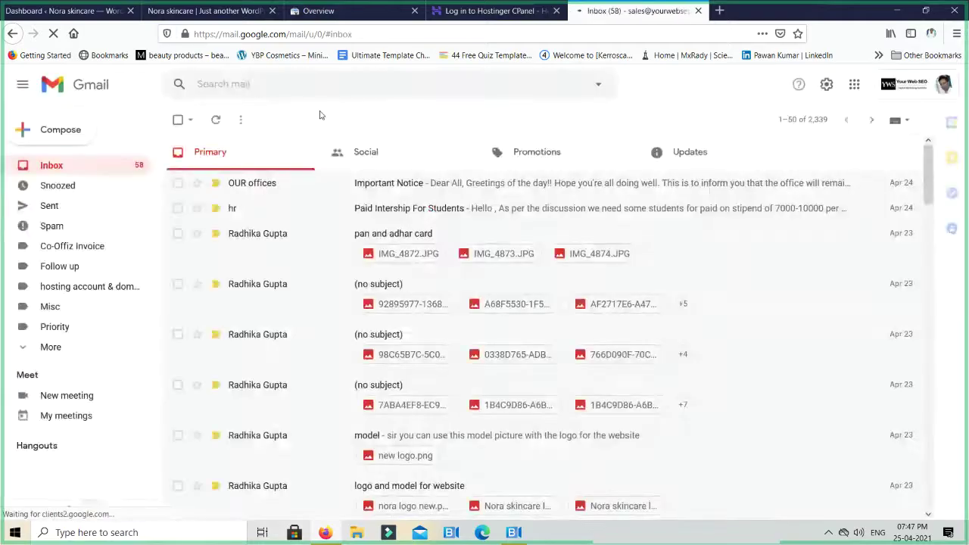
text(rad)
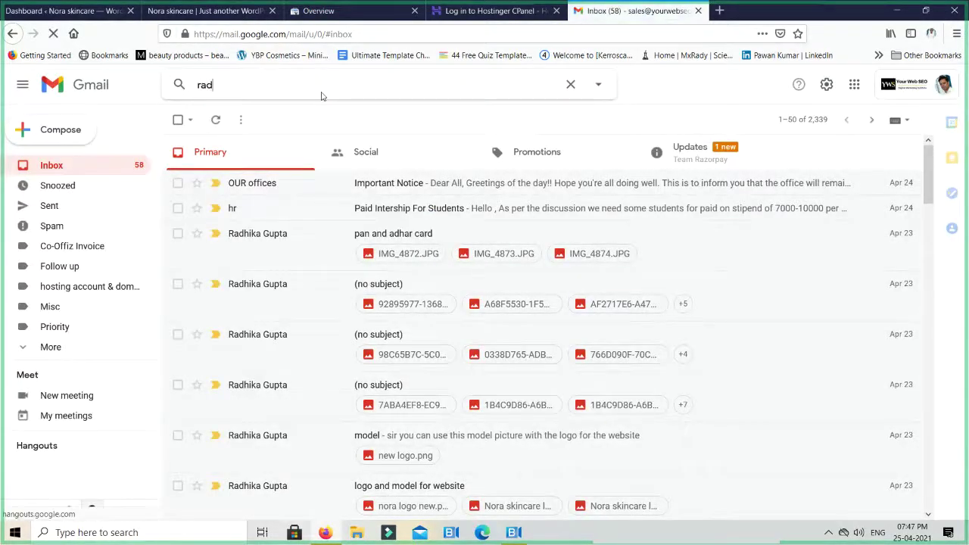
text(hika )
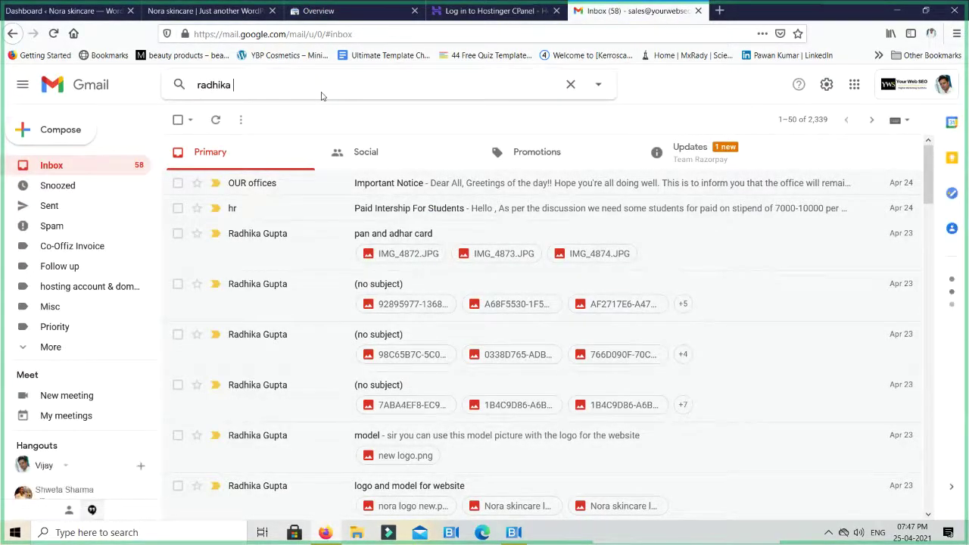
text(hostinger)
key(Return)
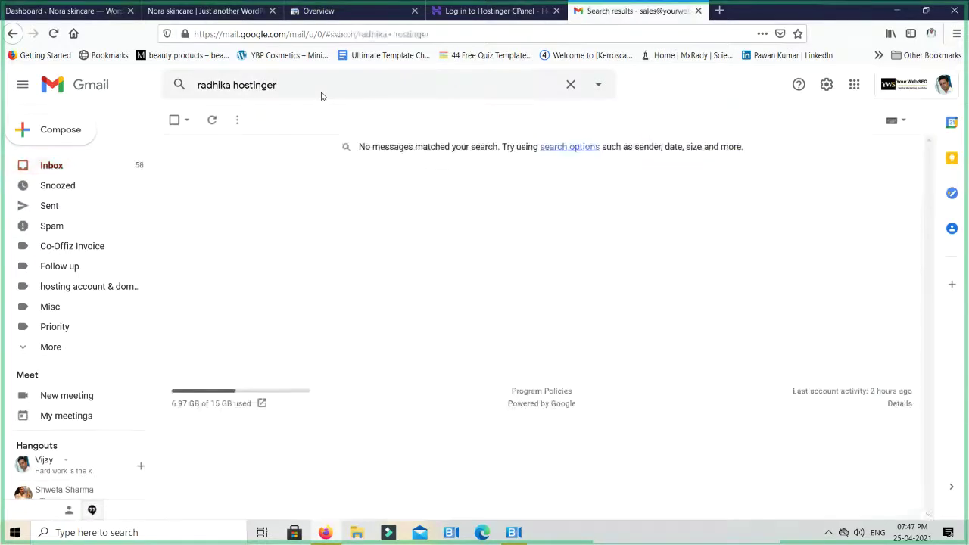
double_click(261, 84)
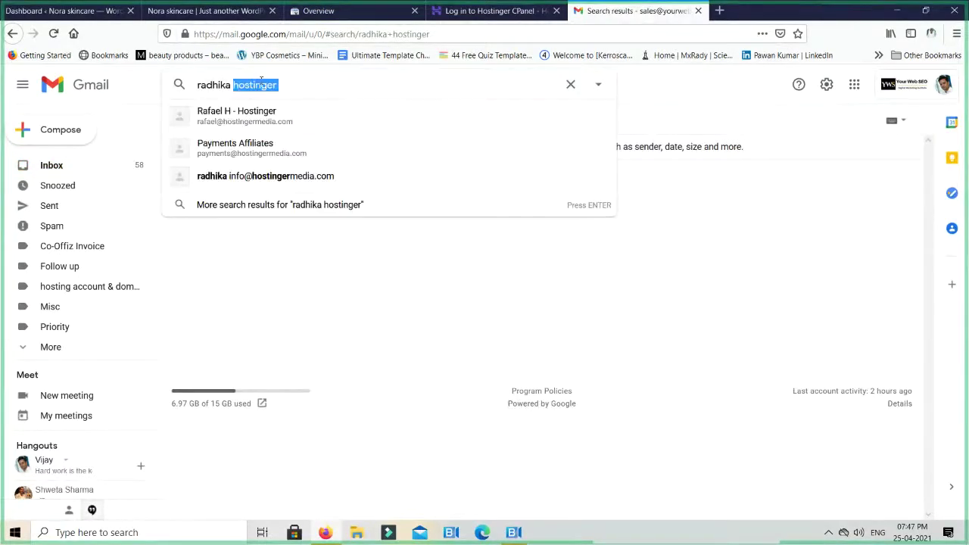
key(BackSpace)
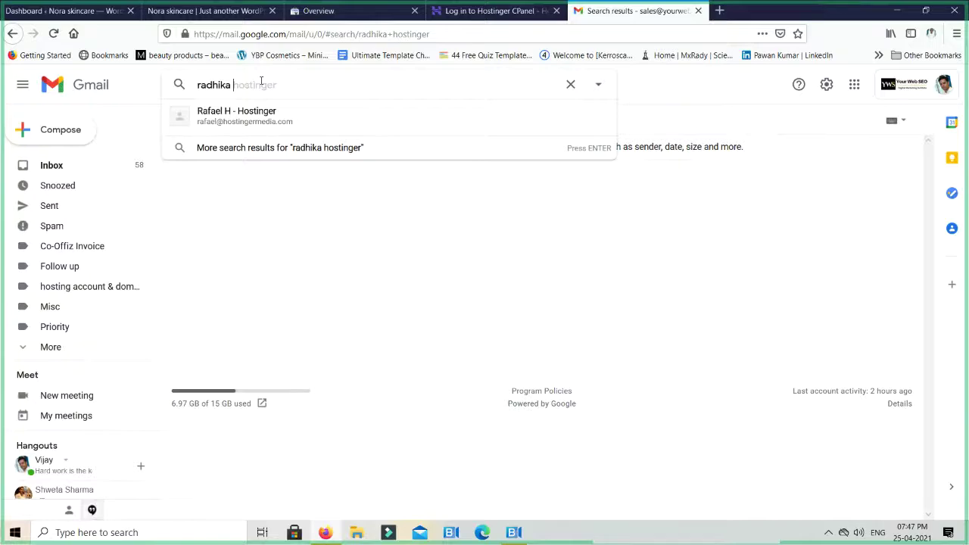
key(ctrl+w)
text(ra)
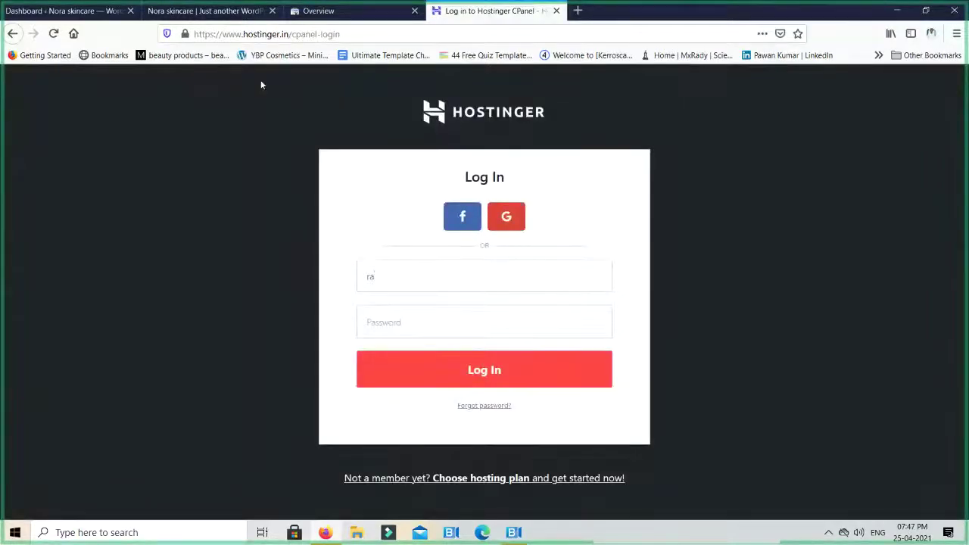
key(ctrl+t)
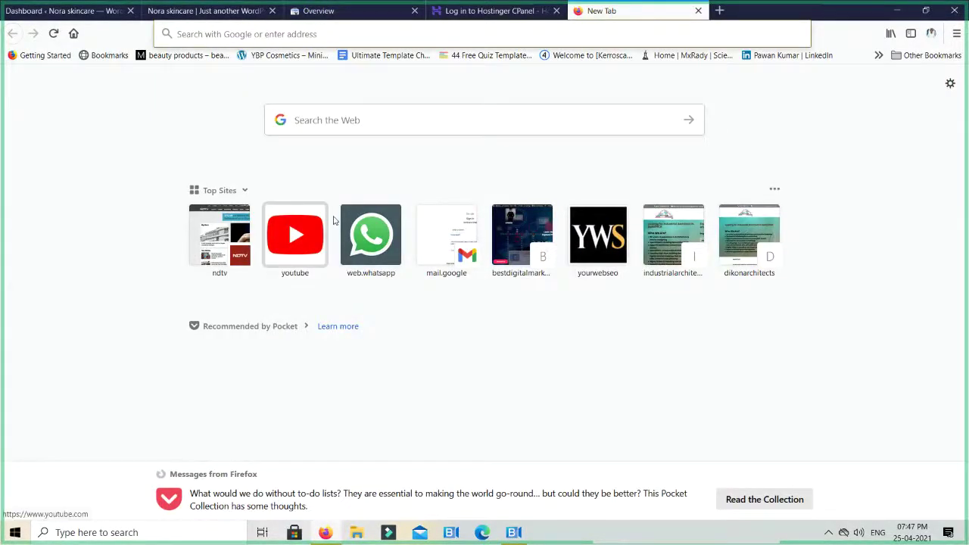
Connect WhatsApp Web and open the client's chat via the chat search
click(371, 235)
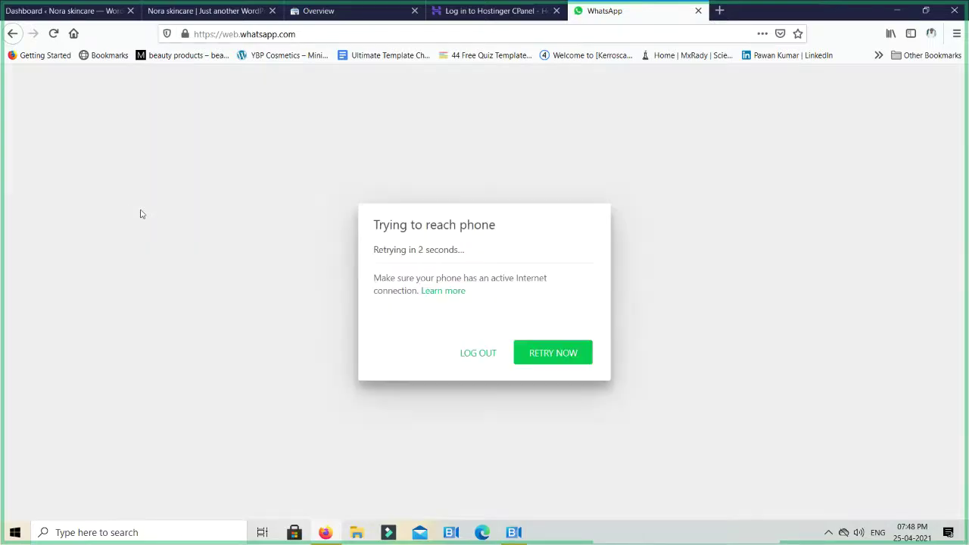
click(557, 352)
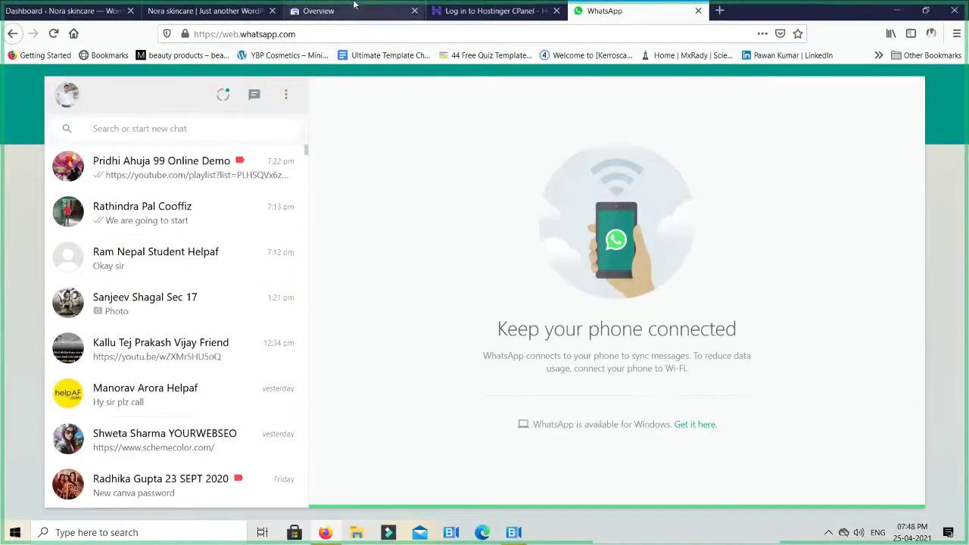
click(208, 130)
text(radhika)
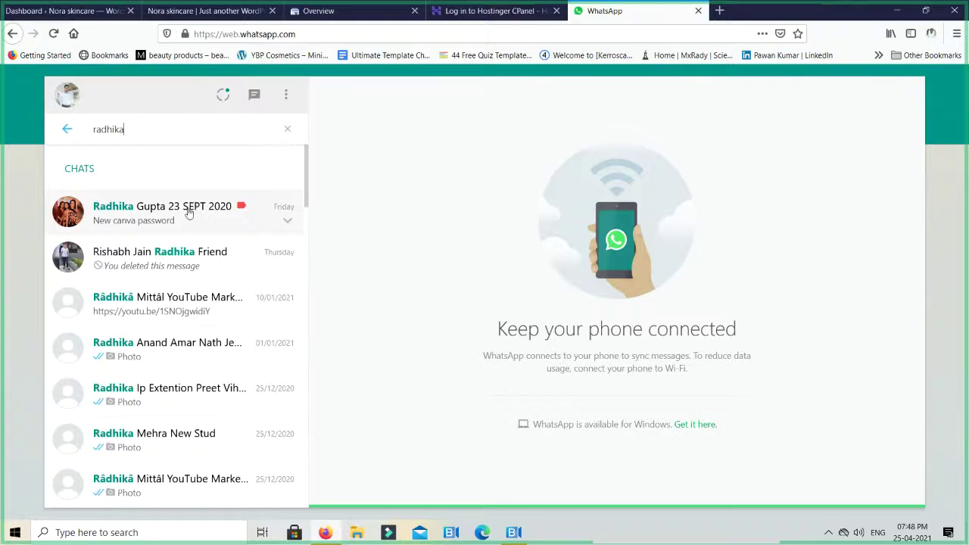
click(193, 210)
Read back through the client's older messages, then close WhatsApp and return to the Nora skincare site
scroll(610, 322, up, 15)
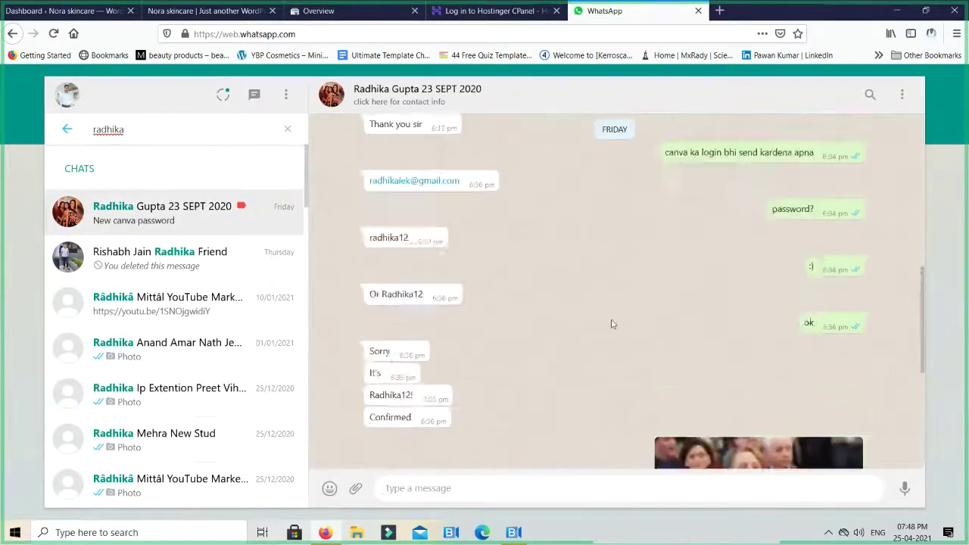
scroll(610, 323, up, 10)
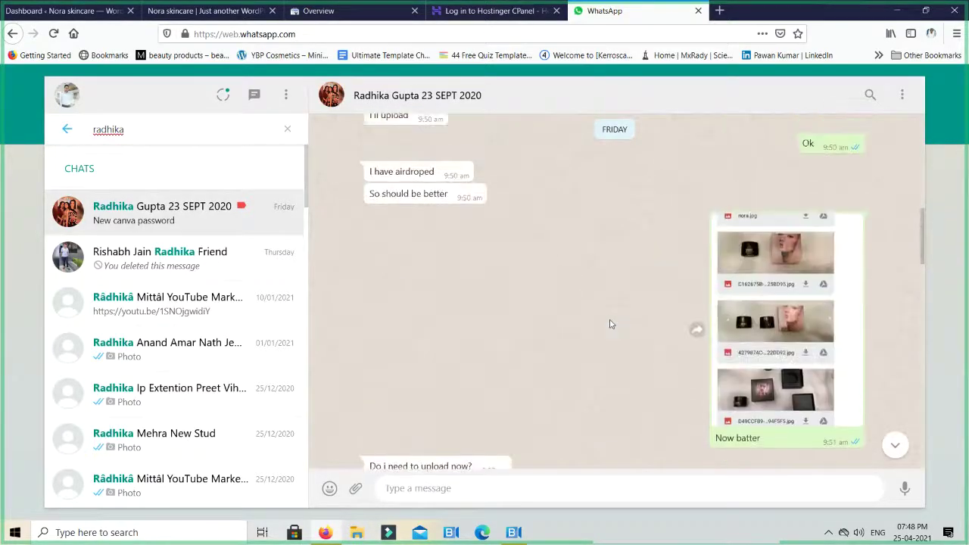
scroll(610, 324, up, 10)
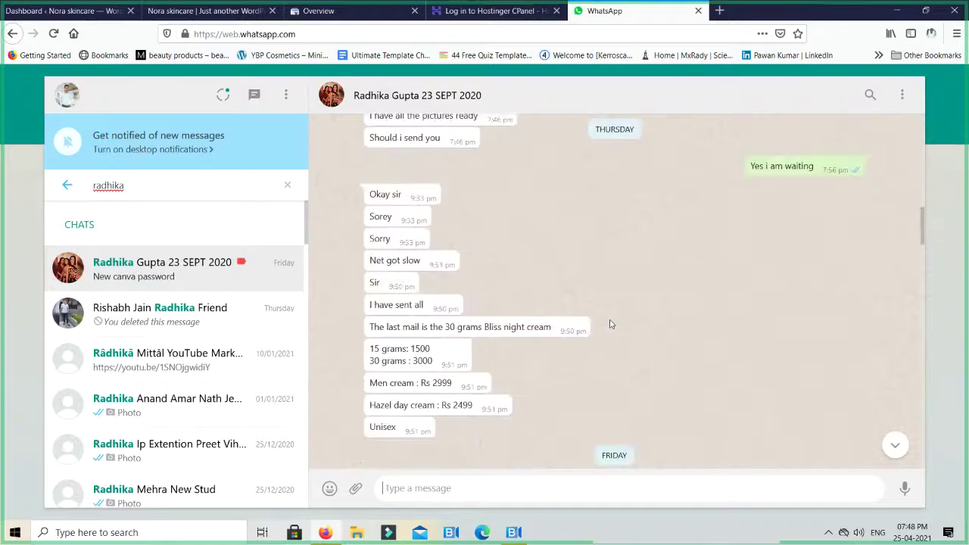
scroll(610, 324, up, 5)
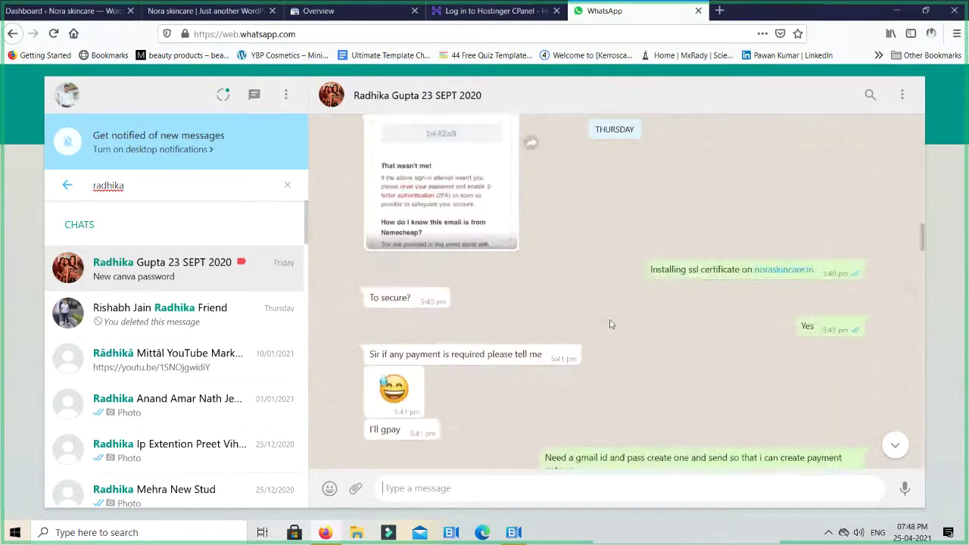
scroll(610, 323, up, 10)
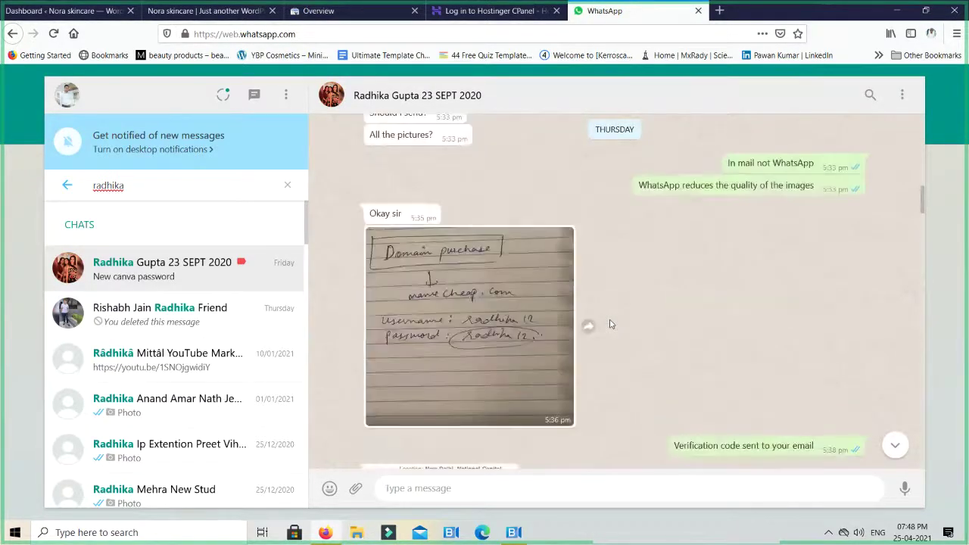
scroll(610, 324, up, 3)
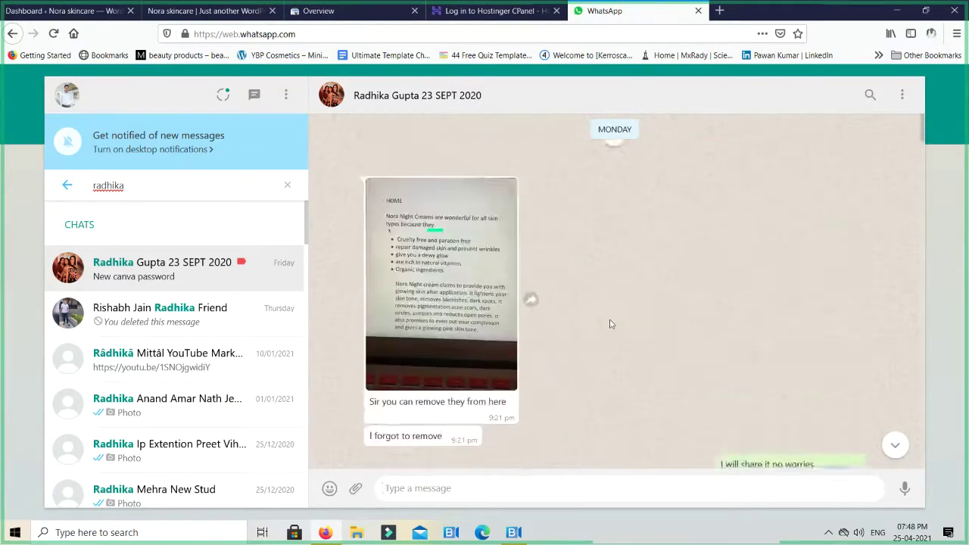
scroll(610, 324, up, 5)
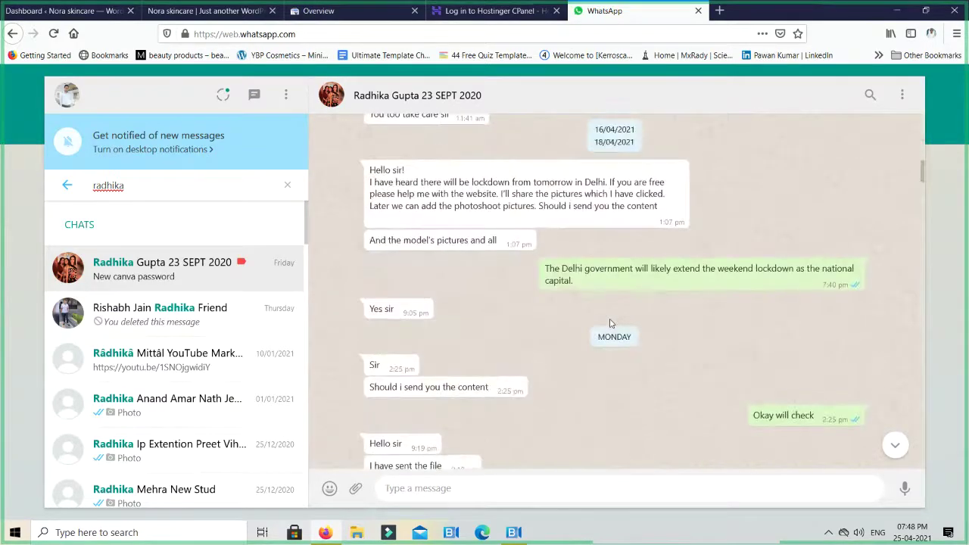
scroll(610, 324, up, 10)
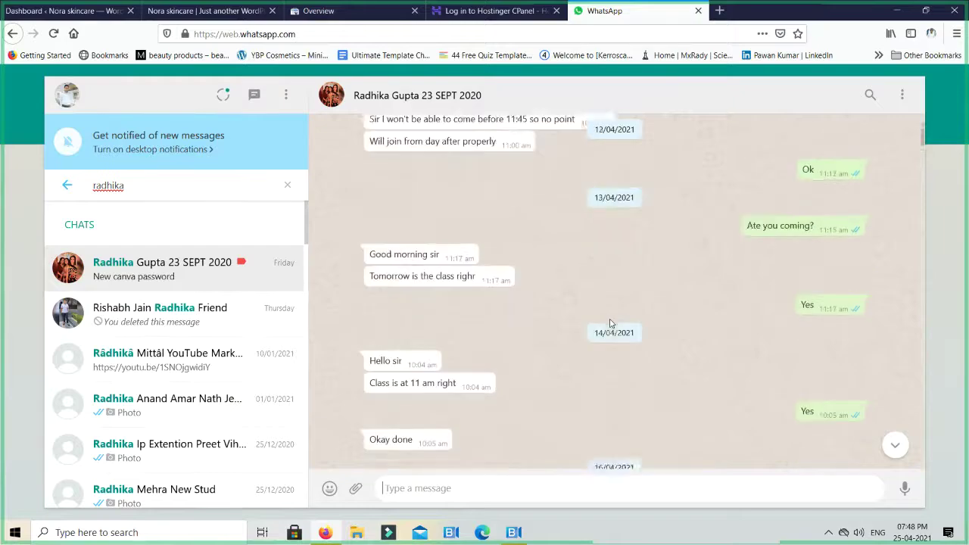
scroll(610, 324, up, 10)
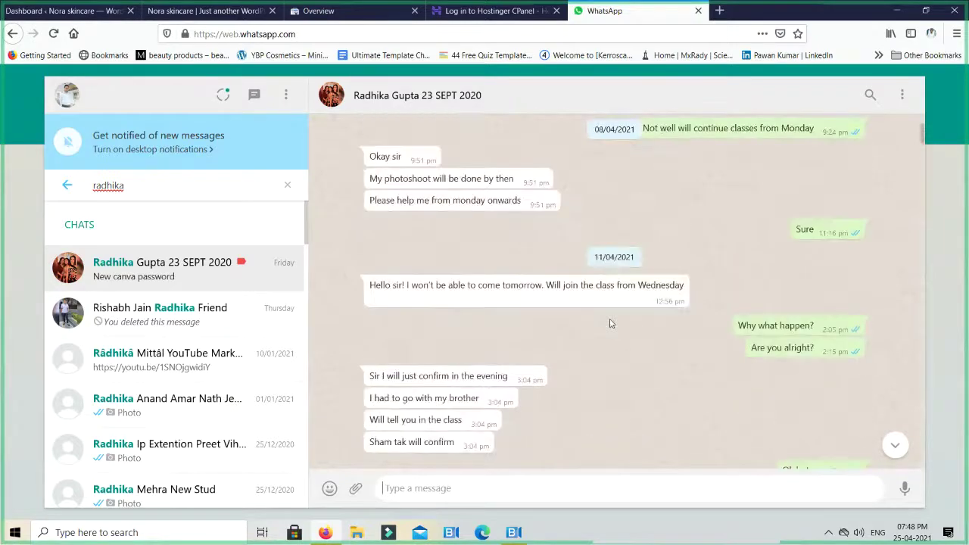
scroll(610, 324, up, 10)
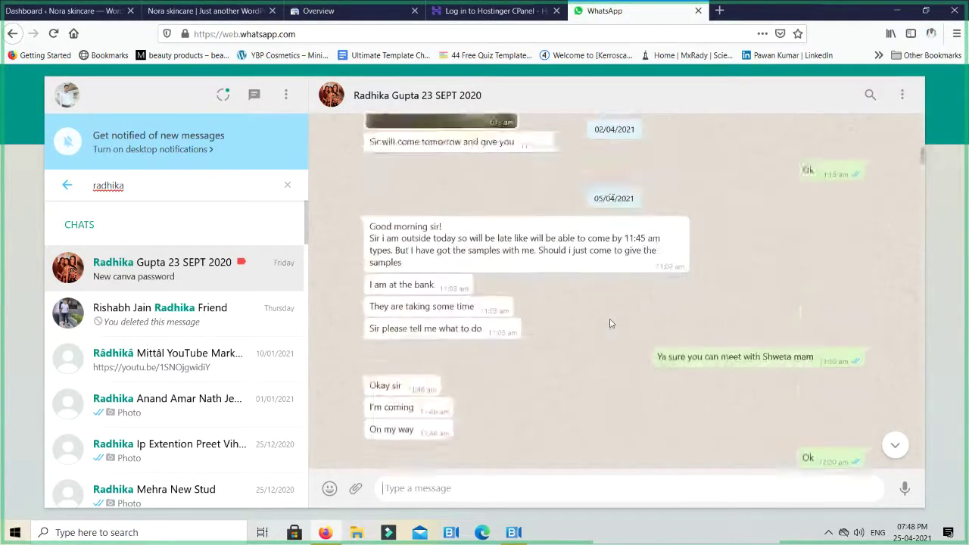
scroll(610, 324, up, 10)
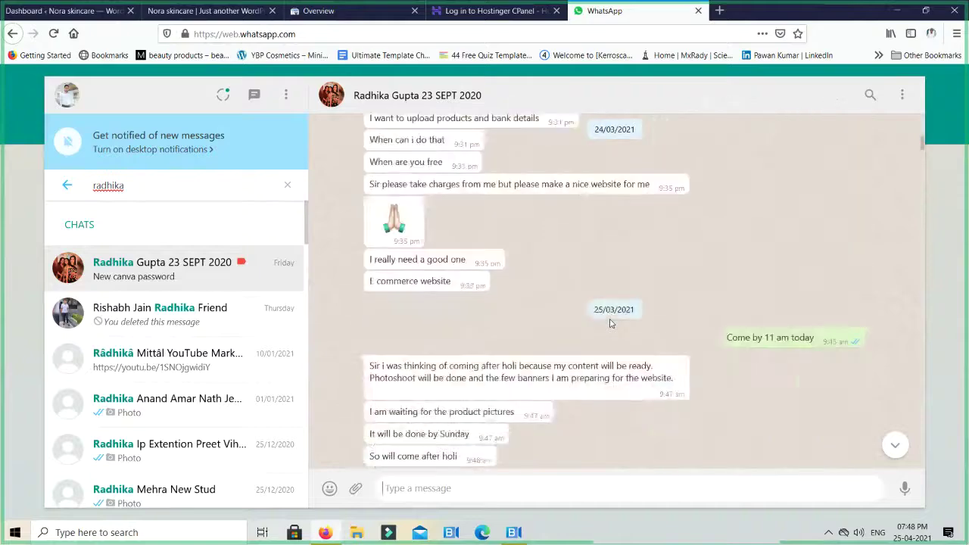
scroll(610, 322, up, 3)
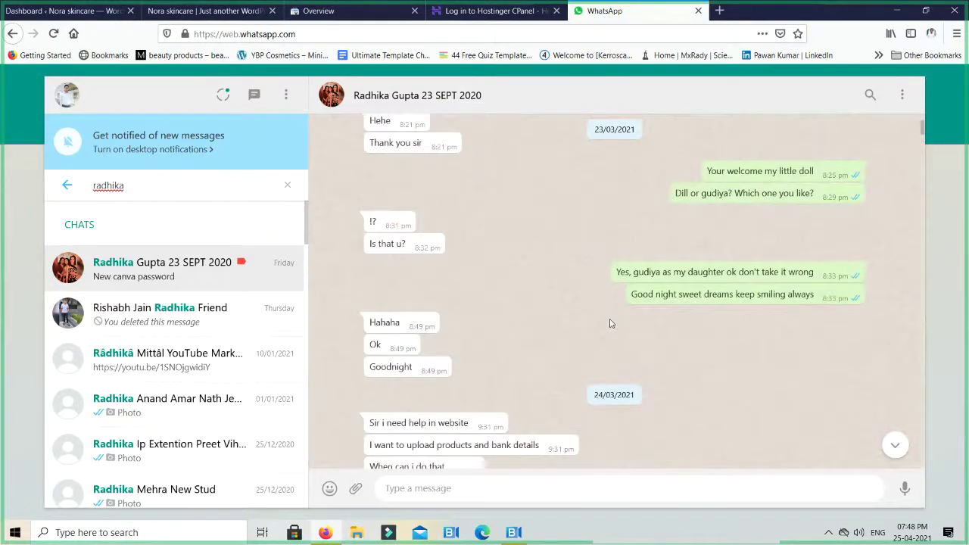
scroll(611, 323, down, 6)
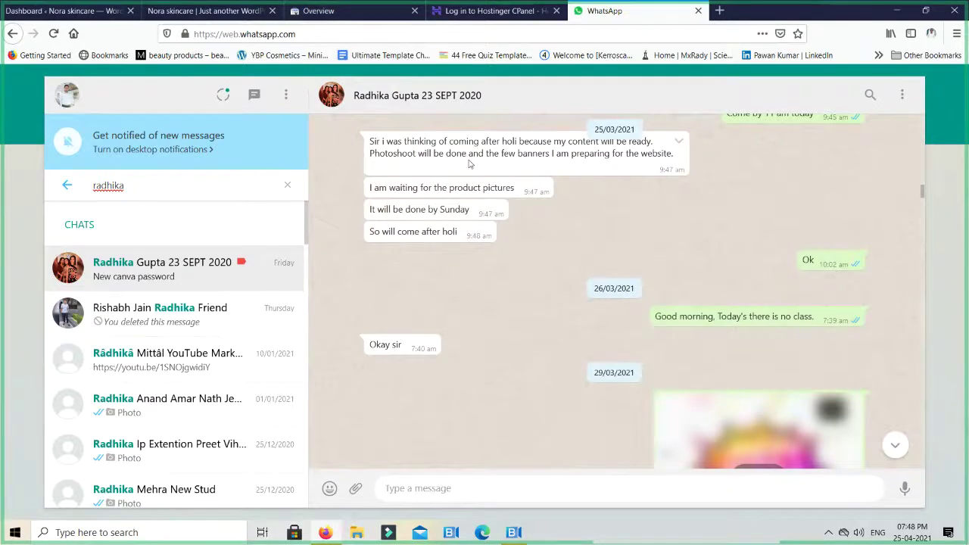
click(698, 11)
click(204, 11)
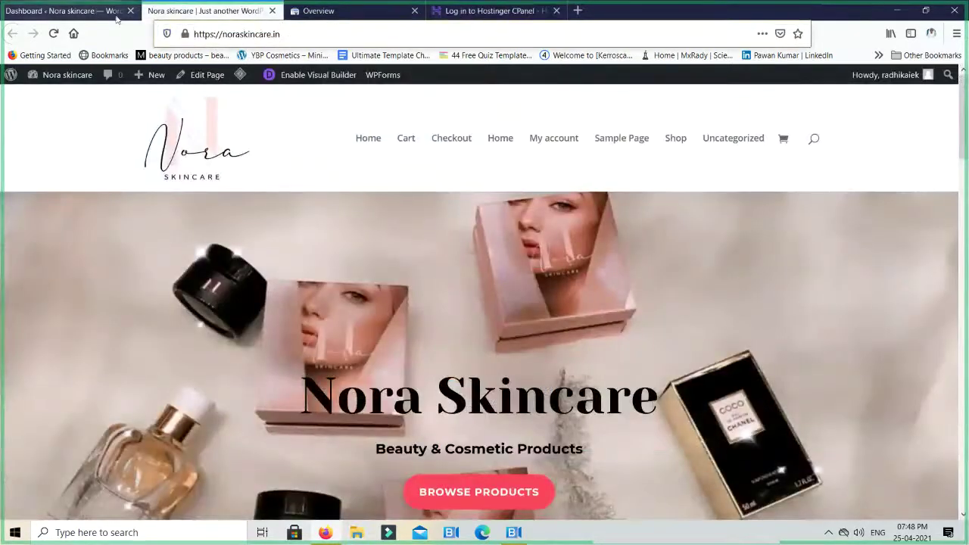
Check the WordPress and Hostinger tabs, then load gmail.com in a new tab
click(117, 16)
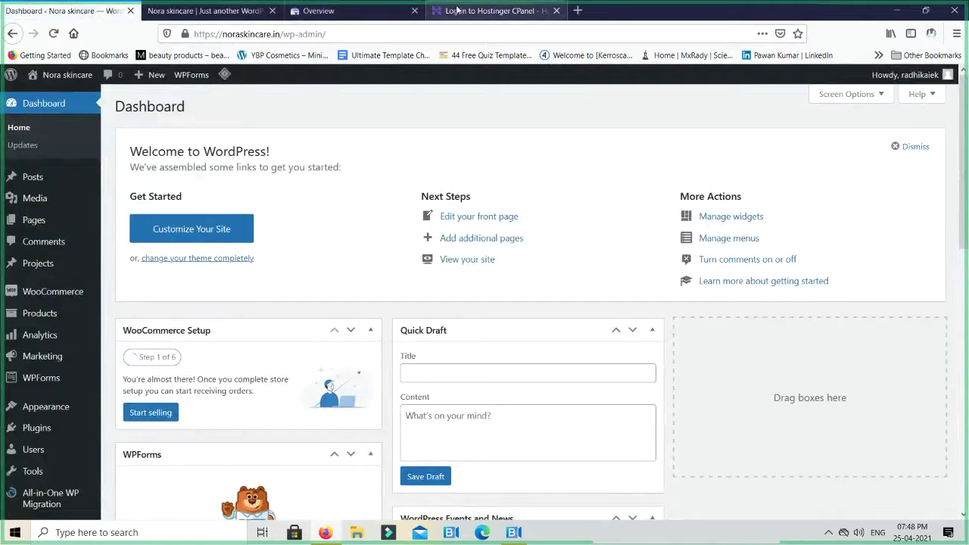
click(456, 10)
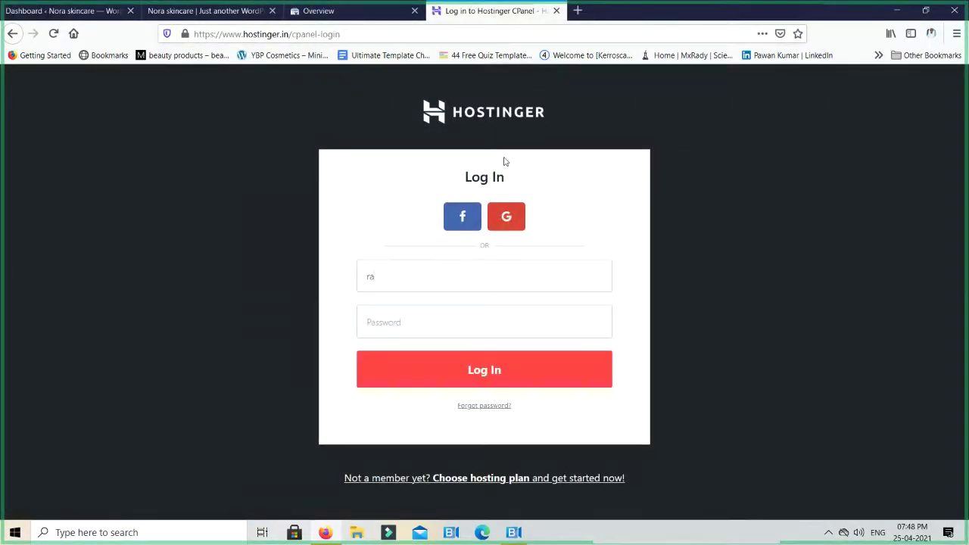
key(ctrl+t)
text(gmail.com)
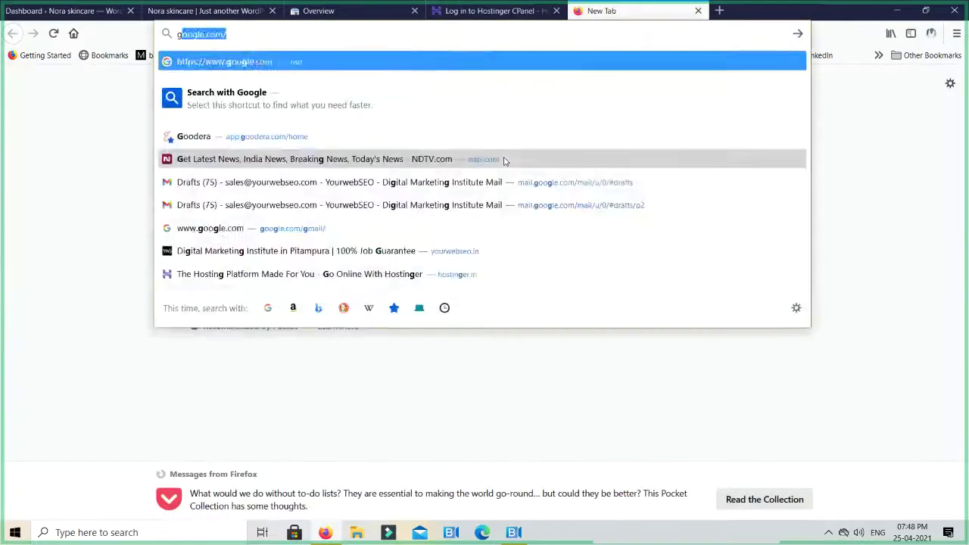
key(Return)
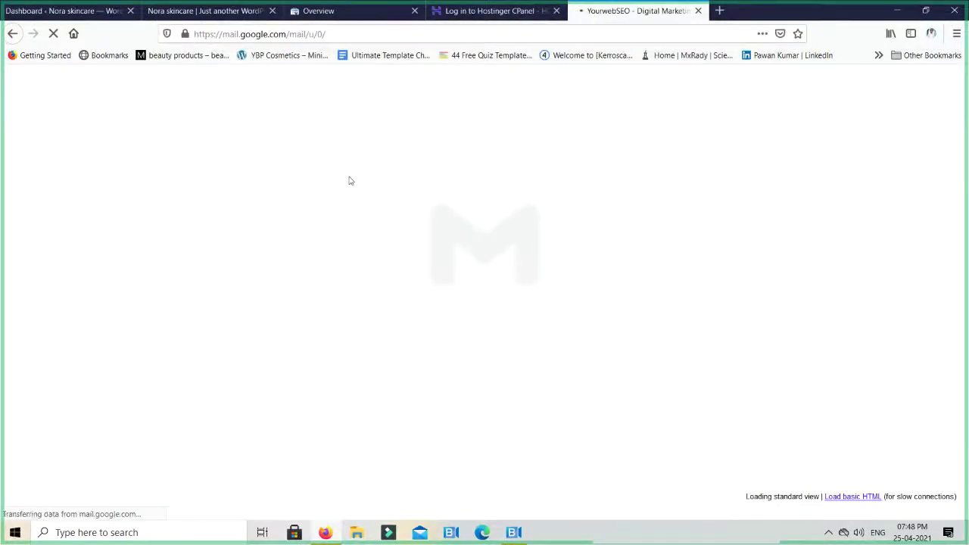
Search Gmail for the client's email and select the sender's e-mail address from its details
click(316, 91)
text(radhika)
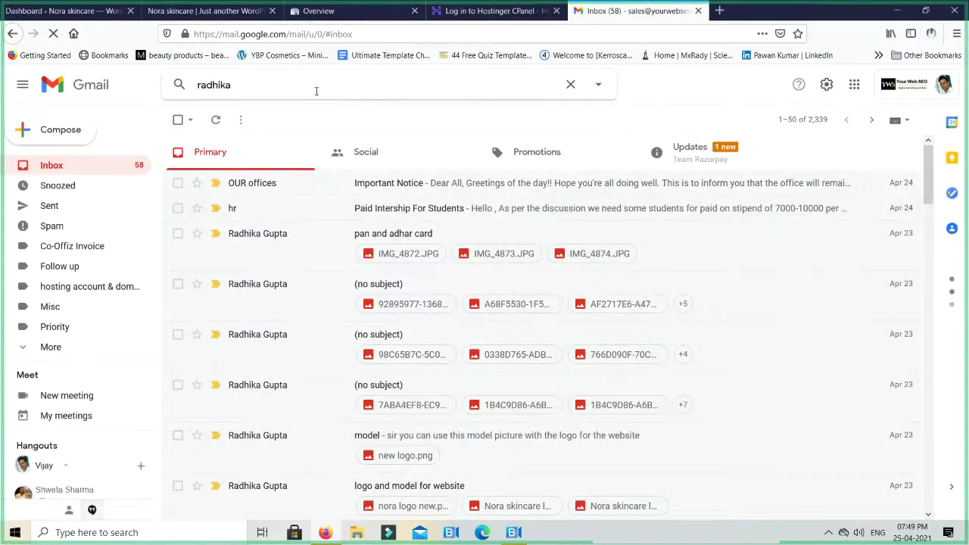
key(Return)
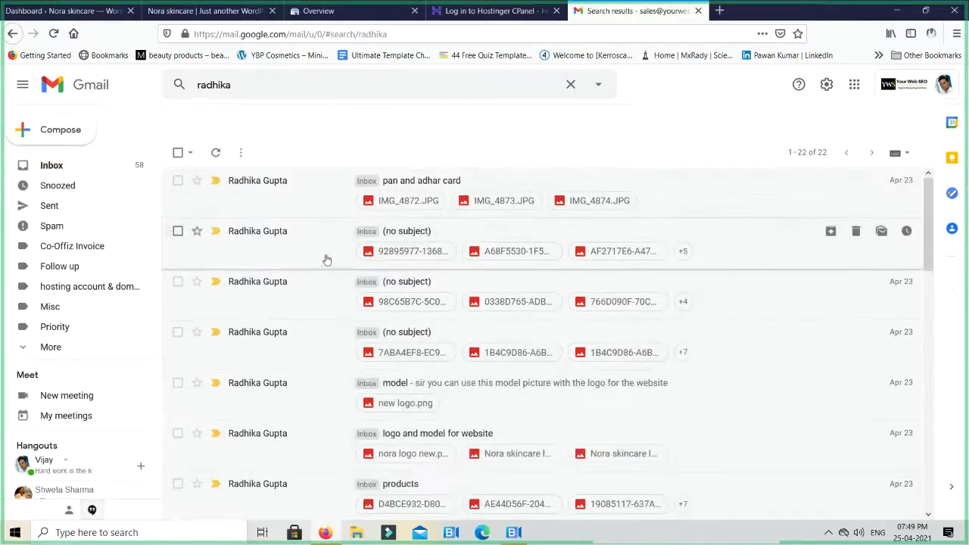
click(335, 230)
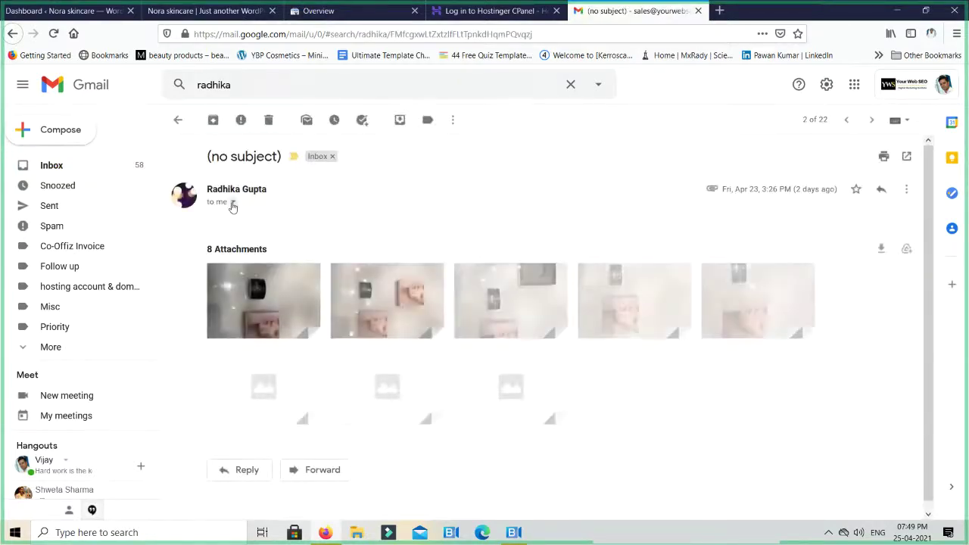
click(233, 201)
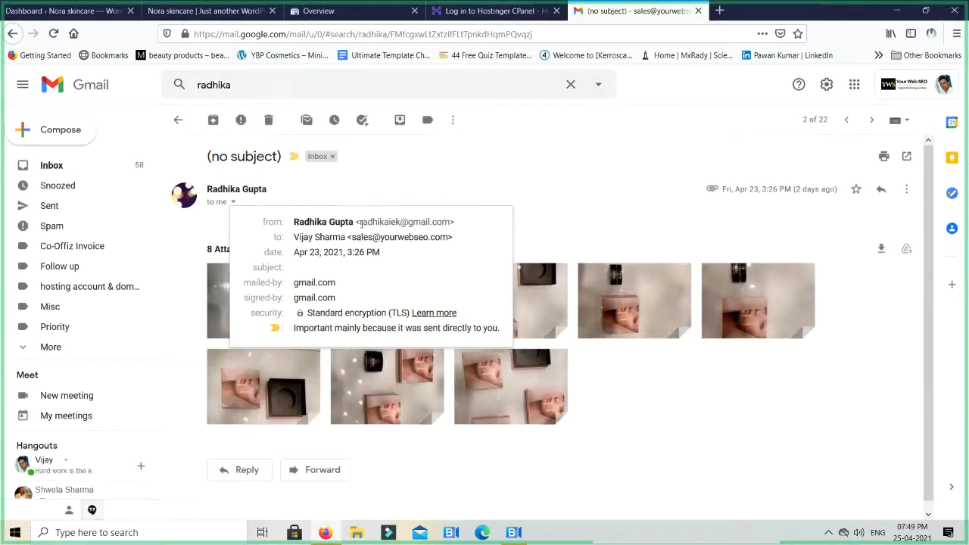
drag(361, 222, 443, 222)
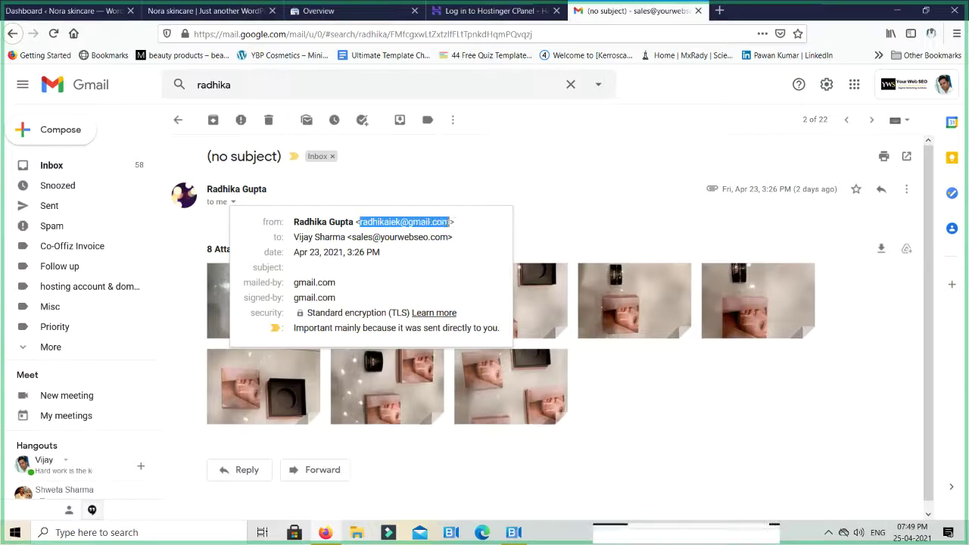
click(492, 11)
Paste the client's e-mail as the username and try logging in with the account password
key(ctrl+v)
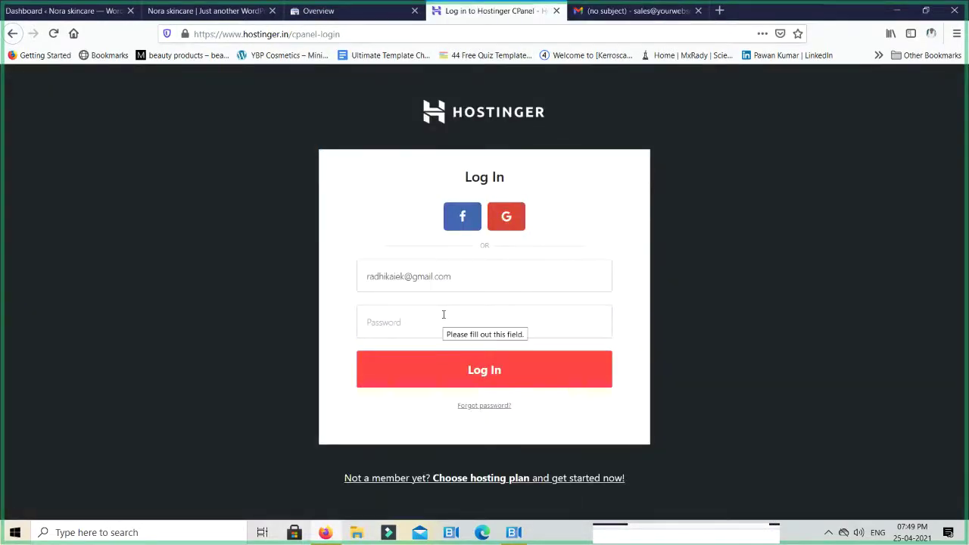
click(516, 317)
text(•)
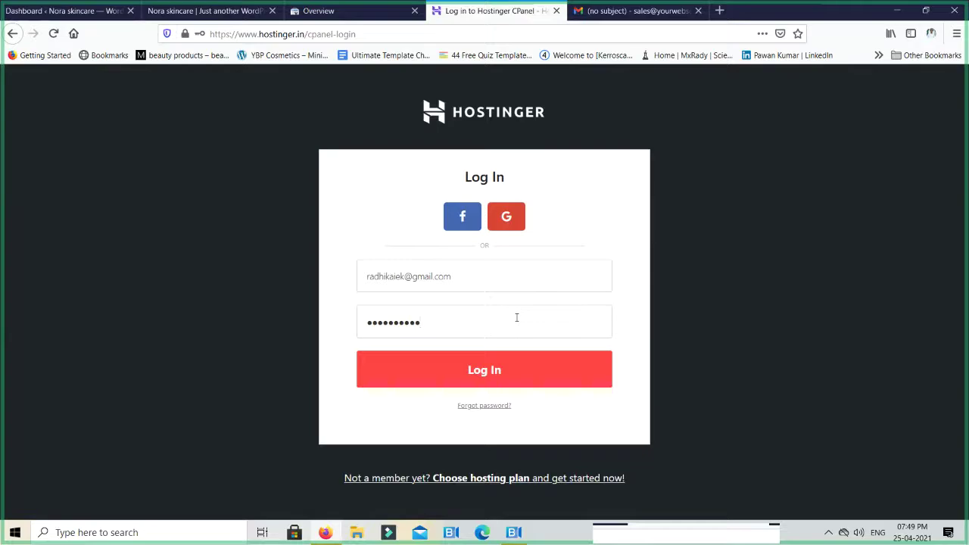
key(Return)
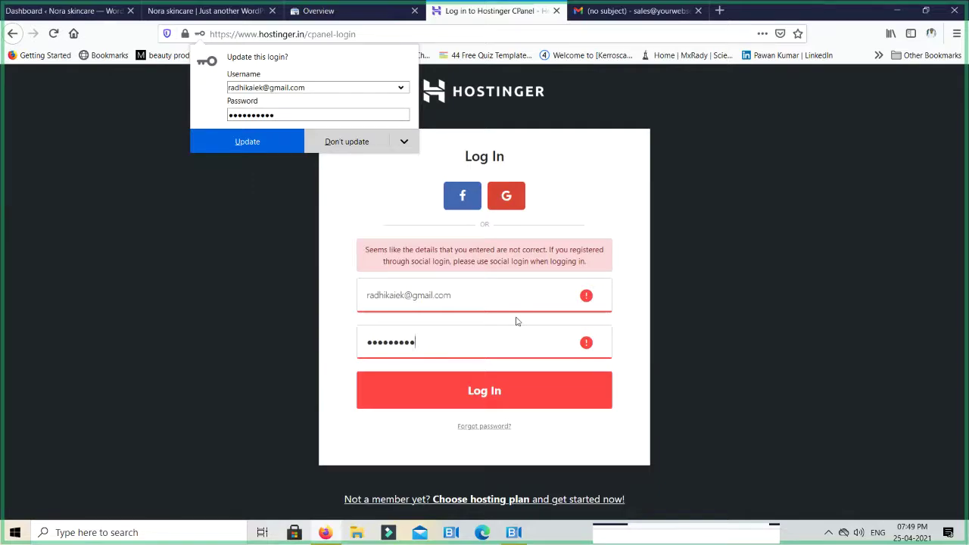
key(BackSpace)
key(BackSpace)
key(BackSpace)
key(BackSpace)
key(BackSpace)
key(BackSpace)
key(BackSpace)
key(BackSpace)
text(ra)
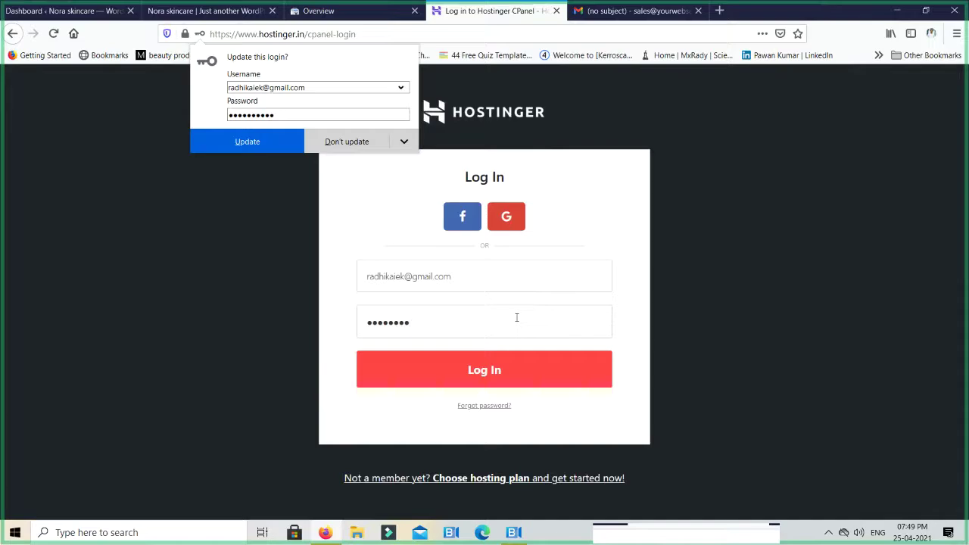
key(Return)
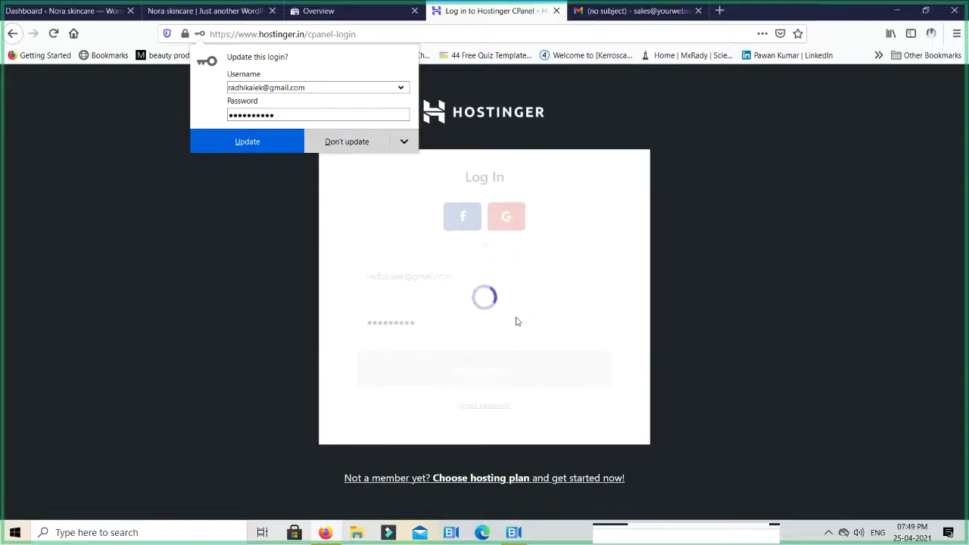
Retype the account password and sign in to the hPanel home page
click(124, 338)
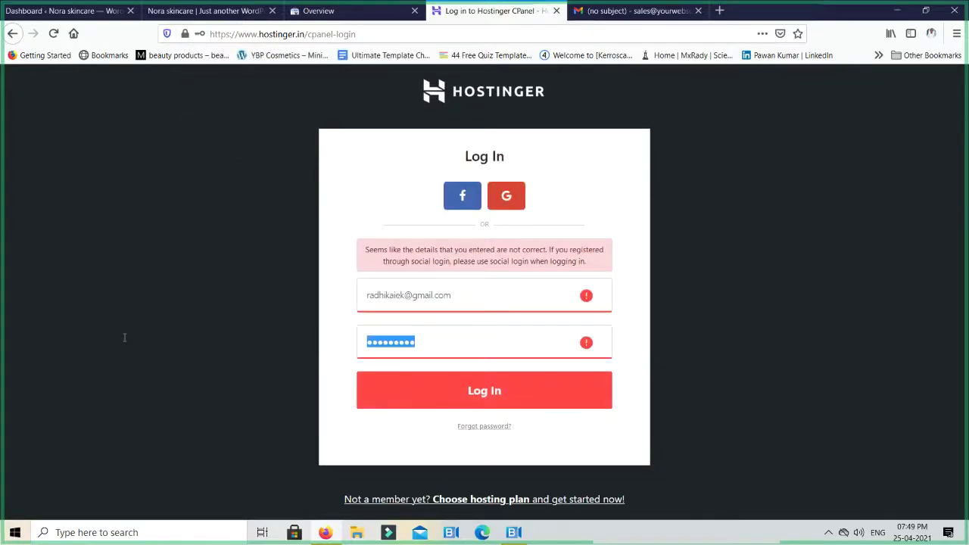
text(*****)
key(Return)
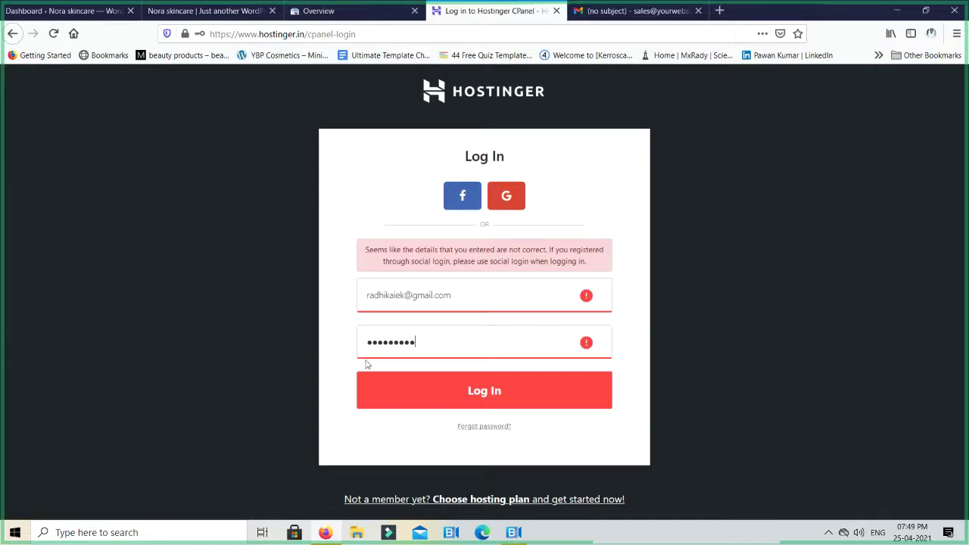
key(ctrl+a)
text(*)
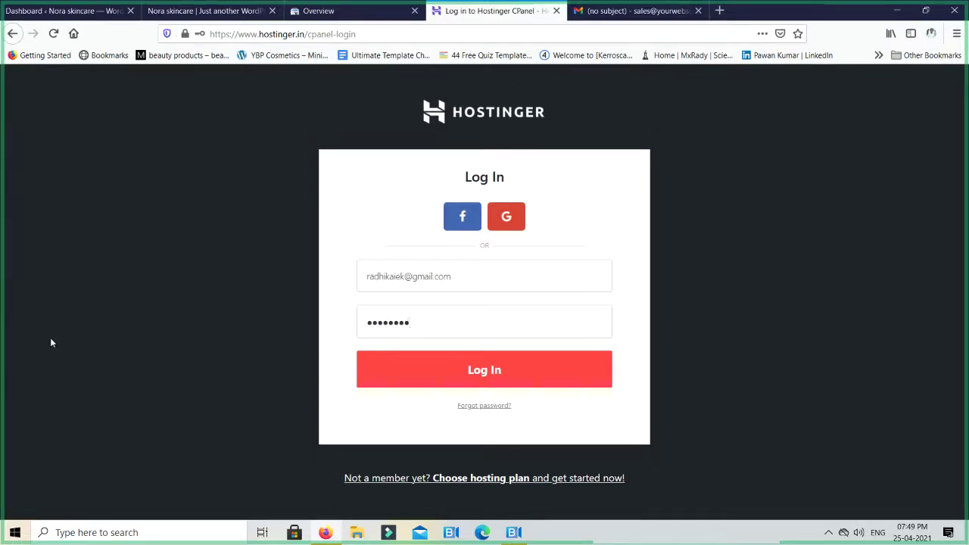
key(Return)
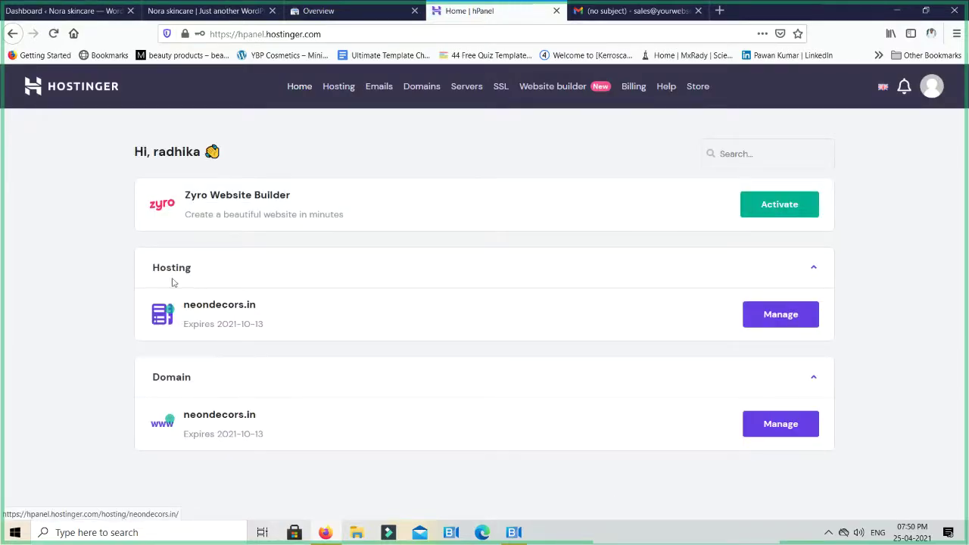
Switch the hosting view to noraskincare.in and open its public_html folder in File Manager
click(778, 313)
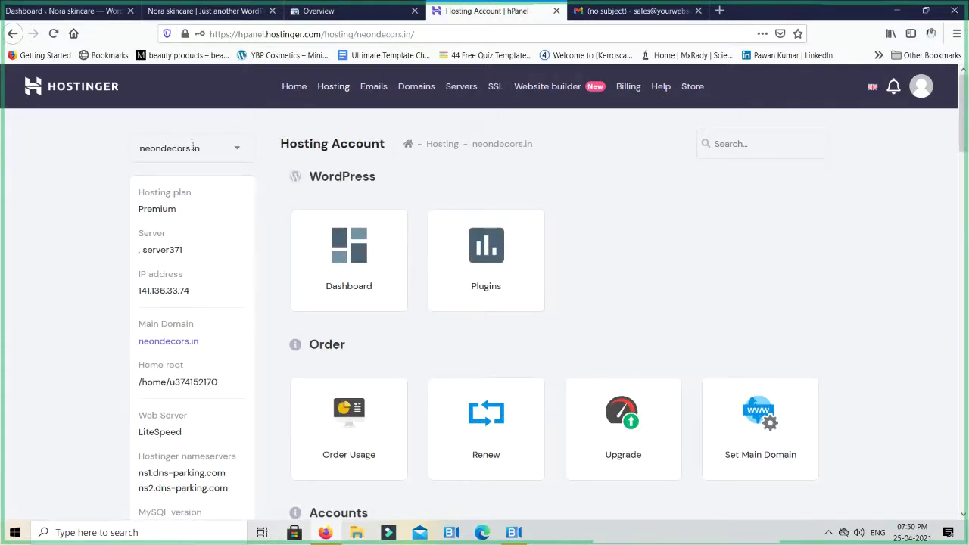
click(239, 152)
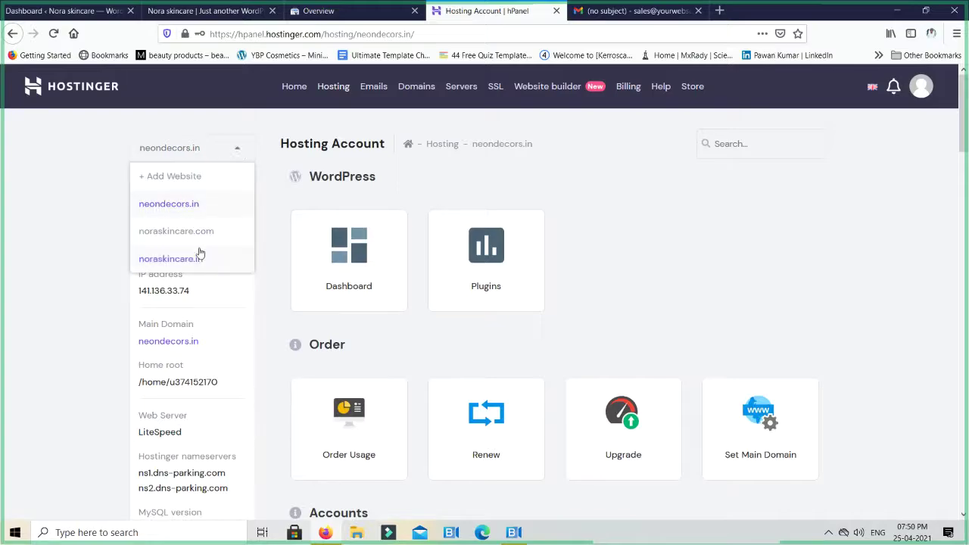
click(171, 259)
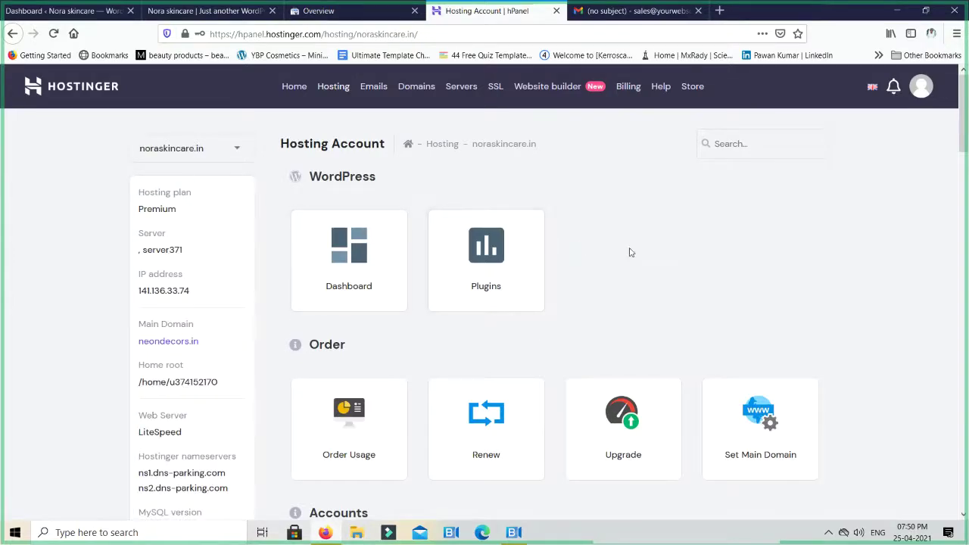
scroll(629, 252, down, 12)
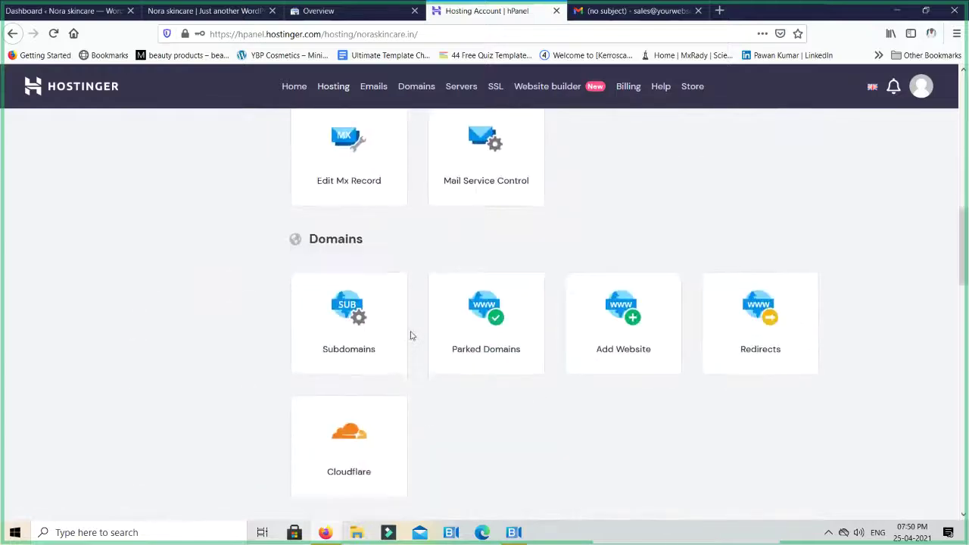
scroll(411, 335, down, 7)
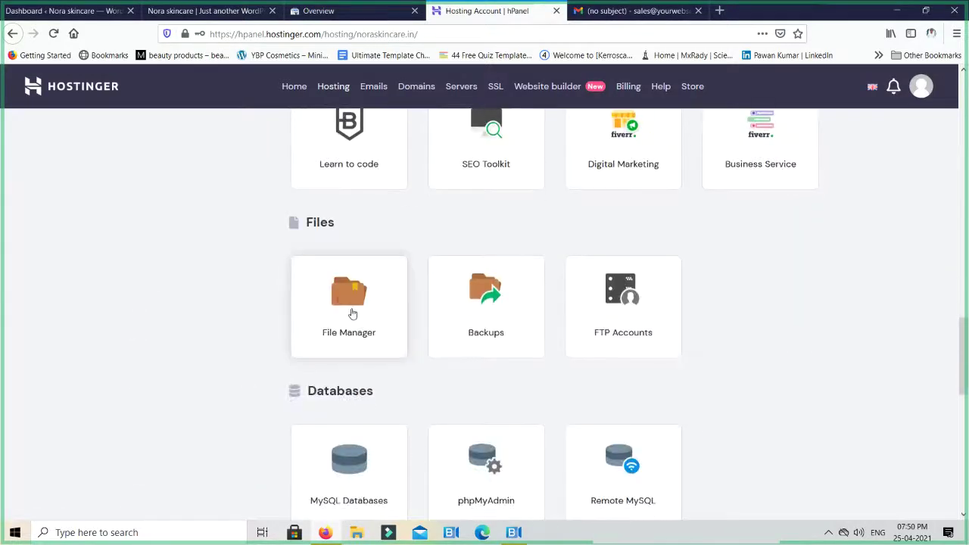
click(351, 312)
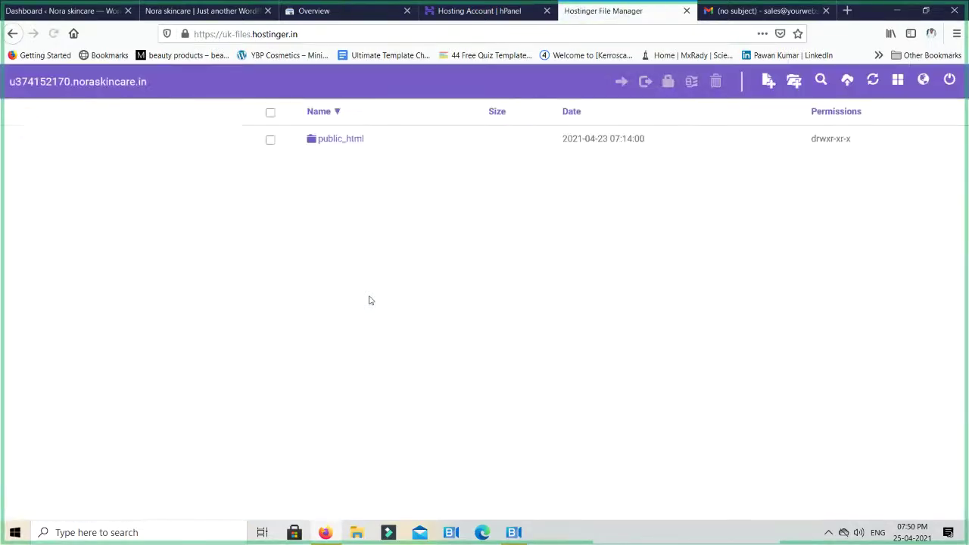
double_click(348, 142)
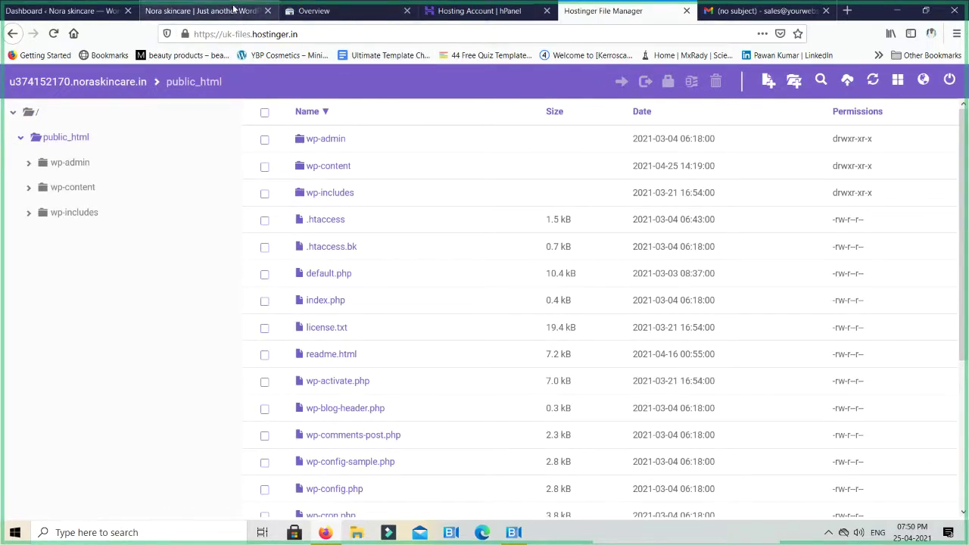
Download google76f4281e51fe5bfe.html from the Verify ownership dialog into the casestudies folder
click(356, 9)
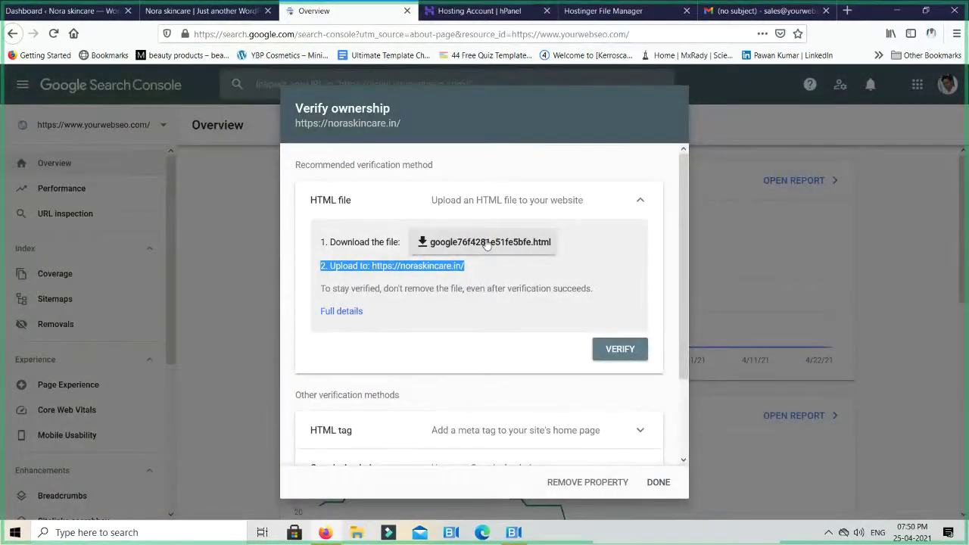
scroll(486, 244, down, 2)
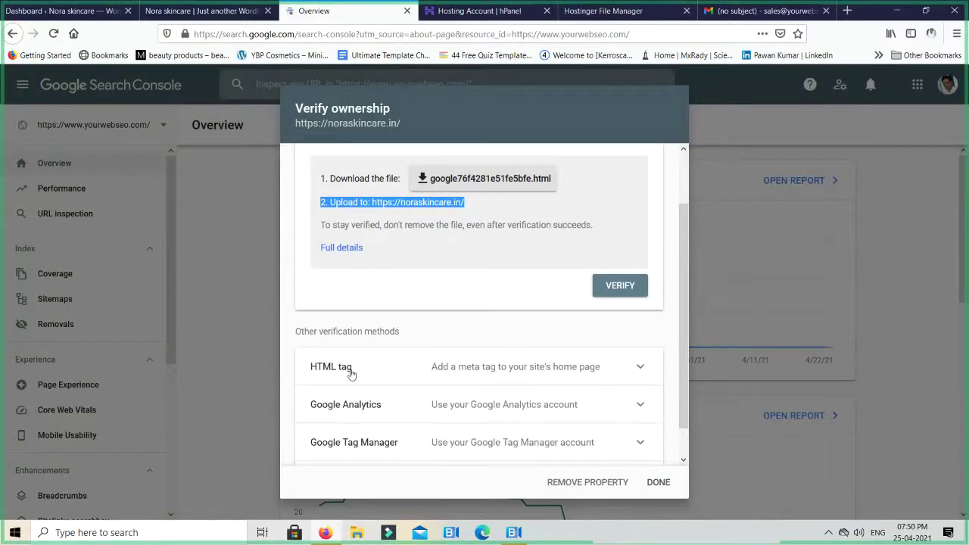
click(351, 371)
scroll(432, 341, down, 3)
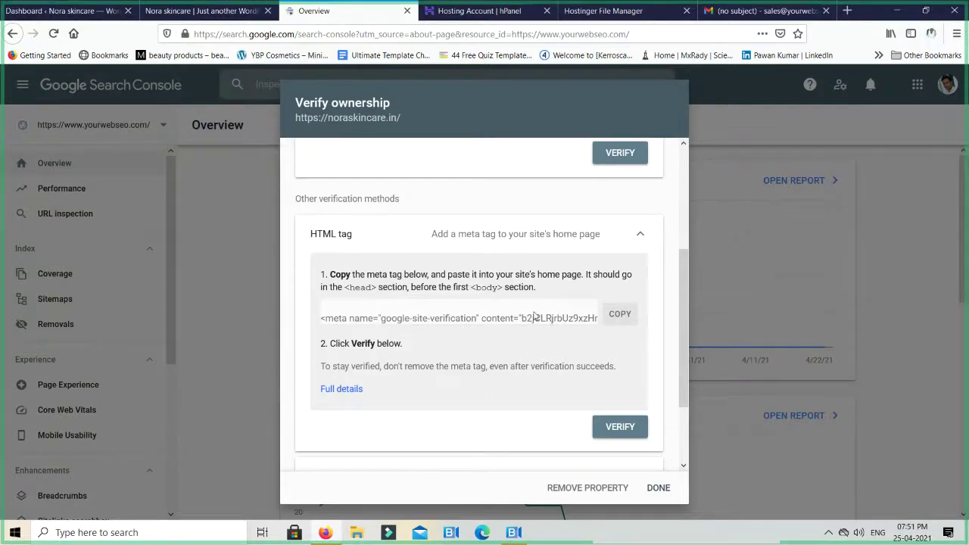
scroll(536, 318, up, 5)
click(510, 236)
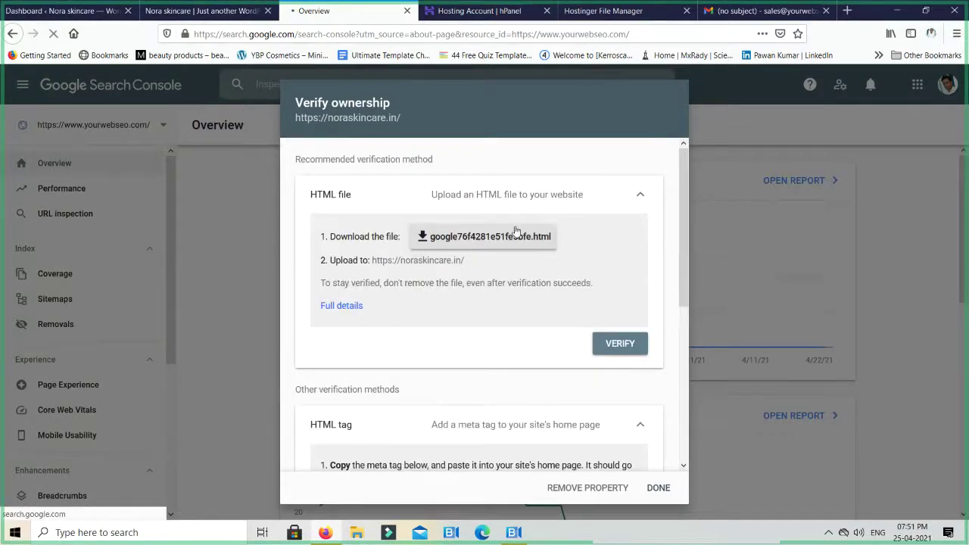
click(873, 471)
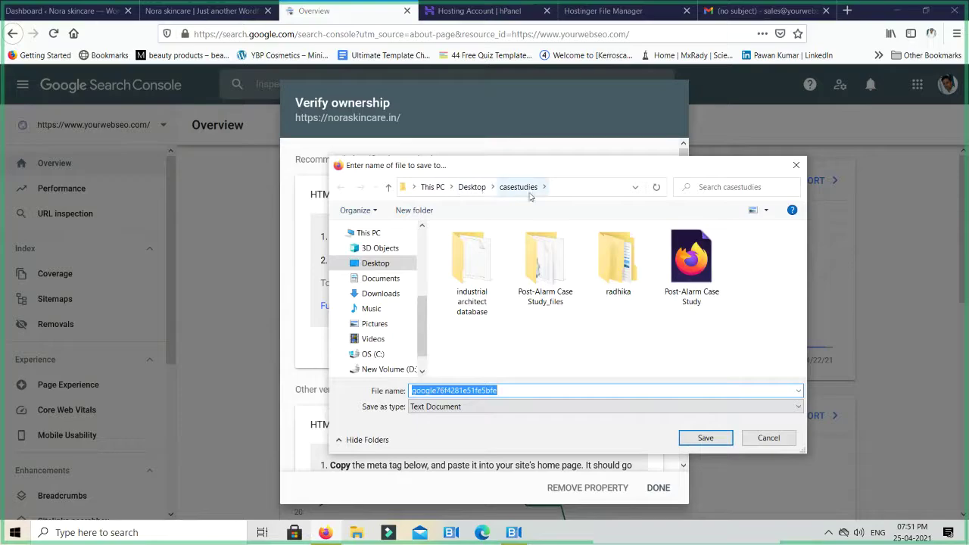
click(703, 440)
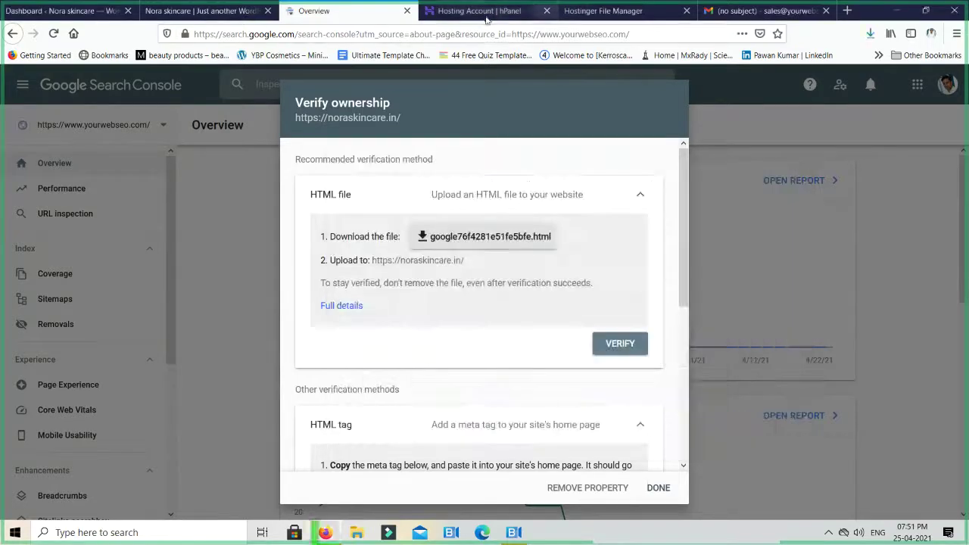
Go back to the noraskincare.in File Manager
click(483, 12)
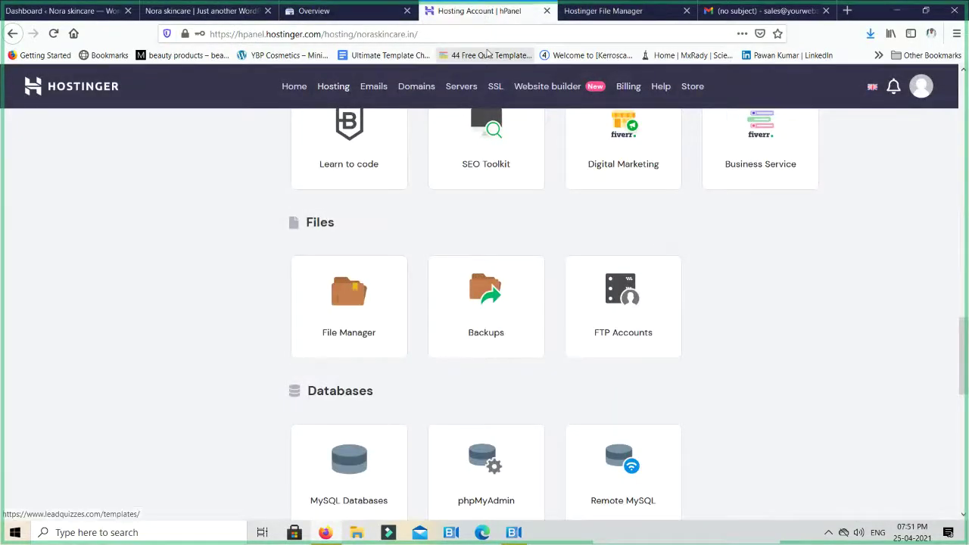
key(ctrl+shift+Tab)
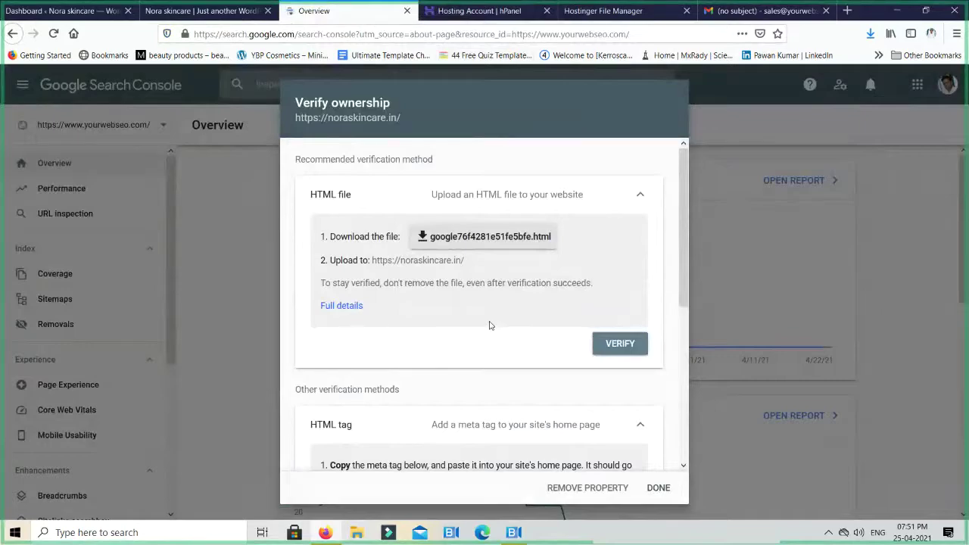
key(ctrl+Tab)
key(ctrl+Tab)
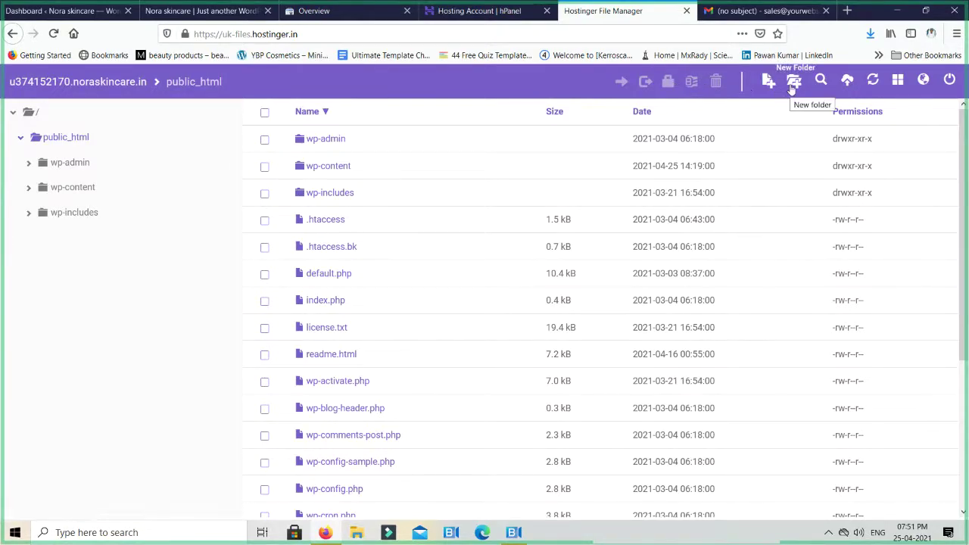
Upload google76f4281e51fe5bfe.html from the casestudies folder into public_html
click(846, 82)
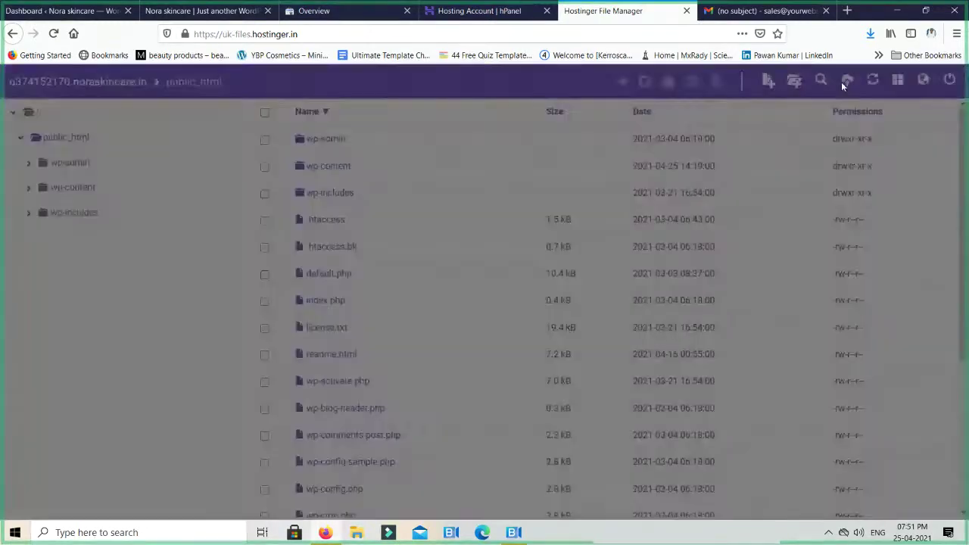
click(492, 172)
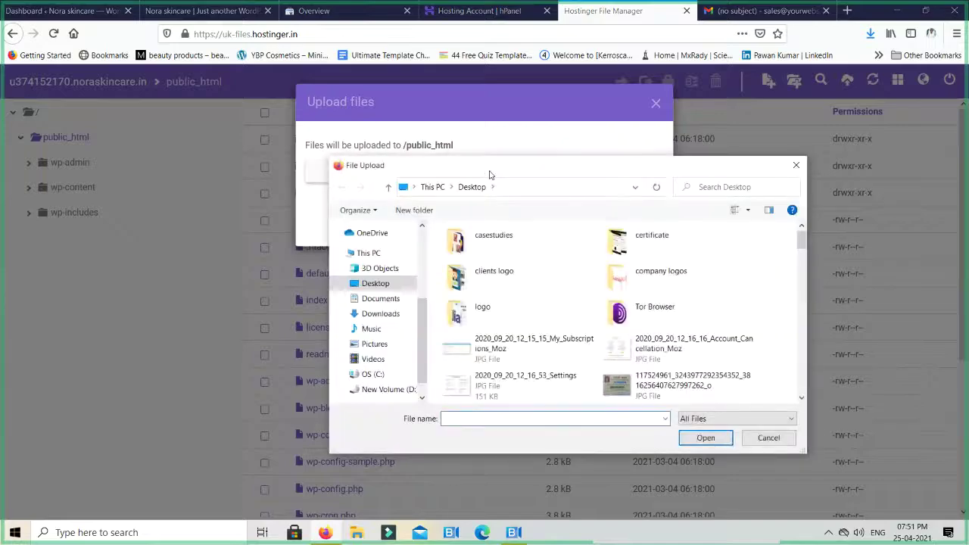
double_click(492, 243)
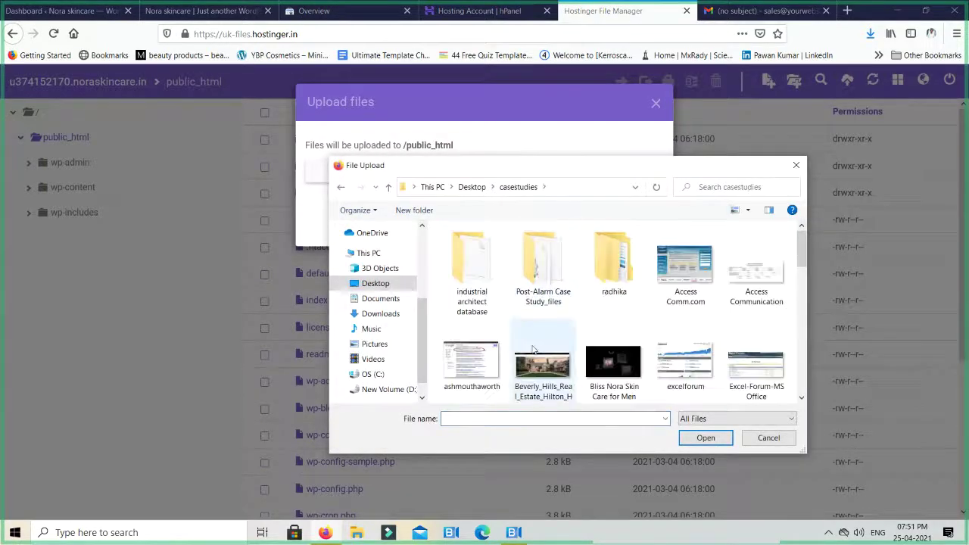
text(google76f4281e51fe5bfe)
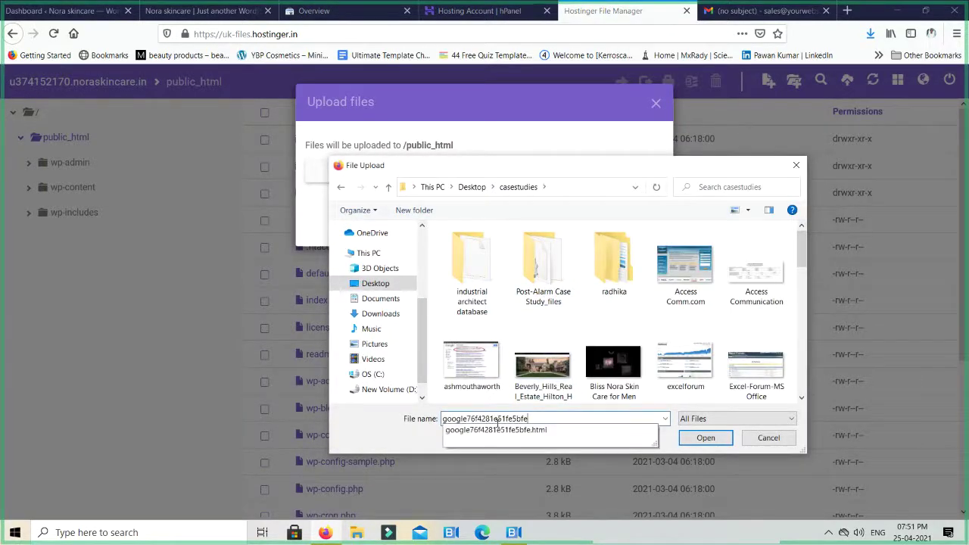
click(513, 430)
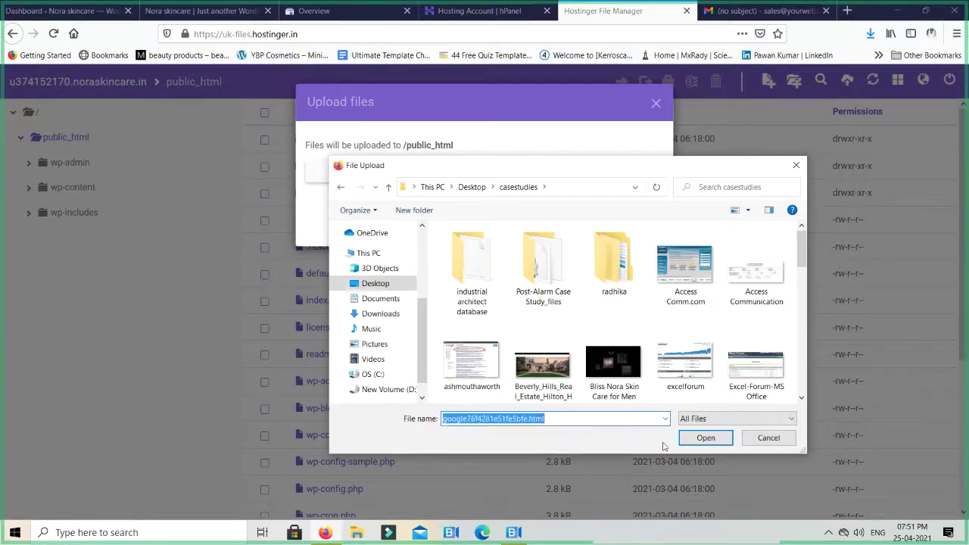
click(704, 439)
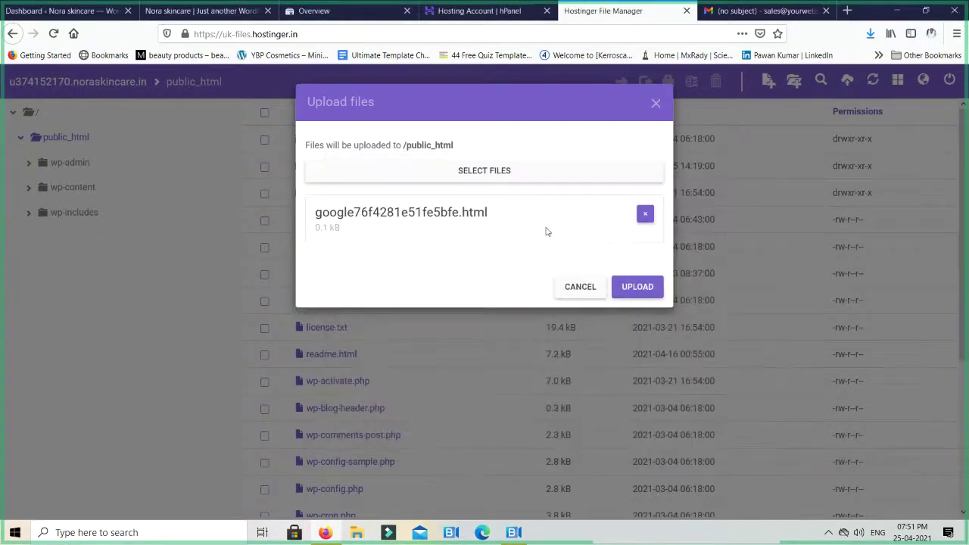
click(634, 287)
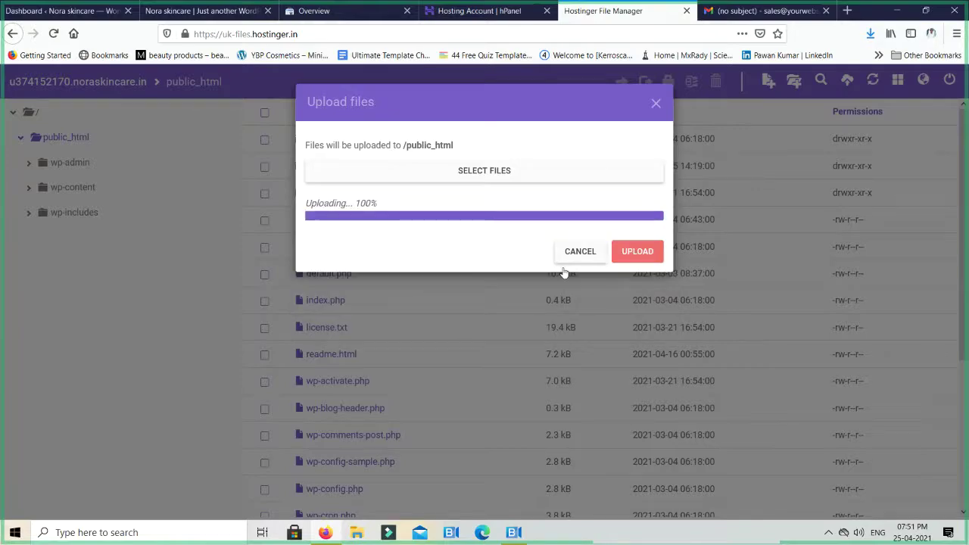
click(569, 251)
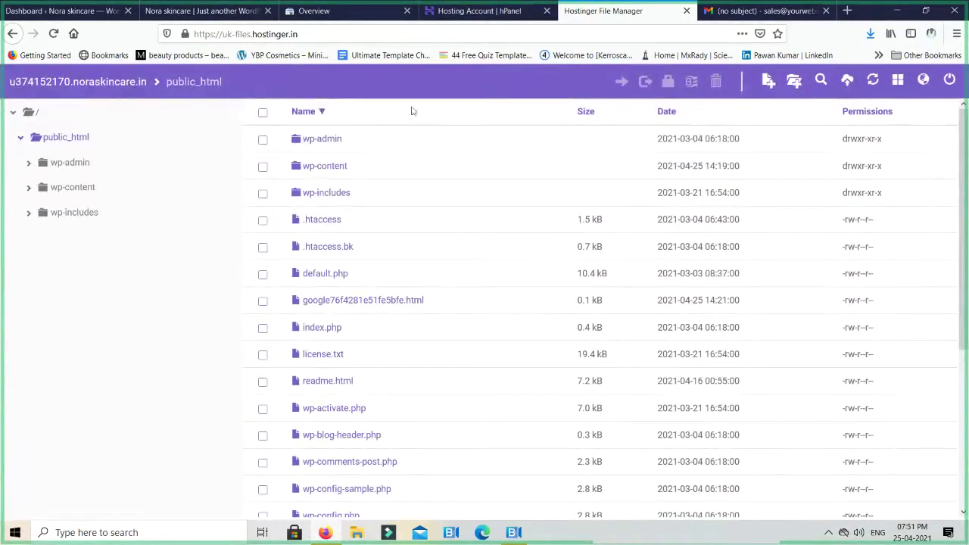
Verify noraskincare.in ownership with the uploaded HTML file and open the property's Overview
click(359, 17)
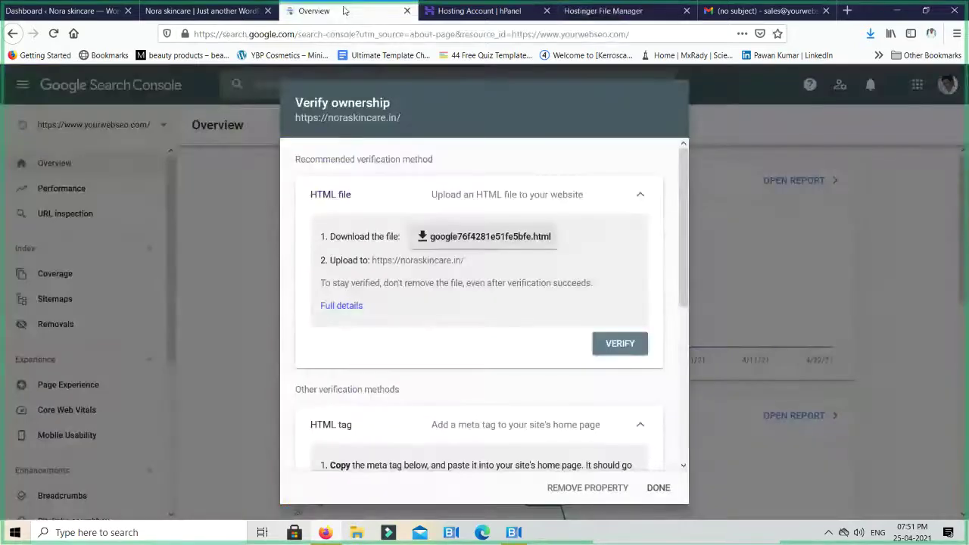
click(602, 344)
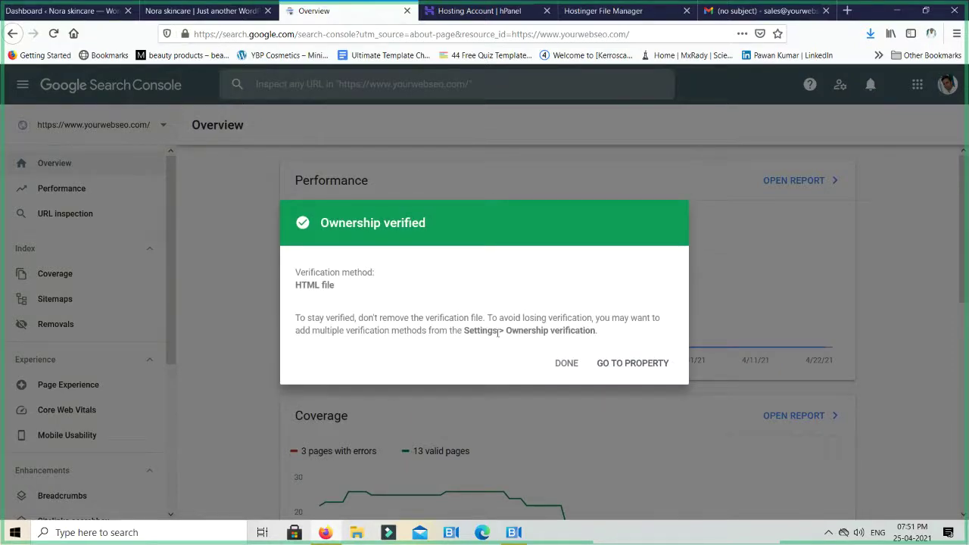
click(614, 363)
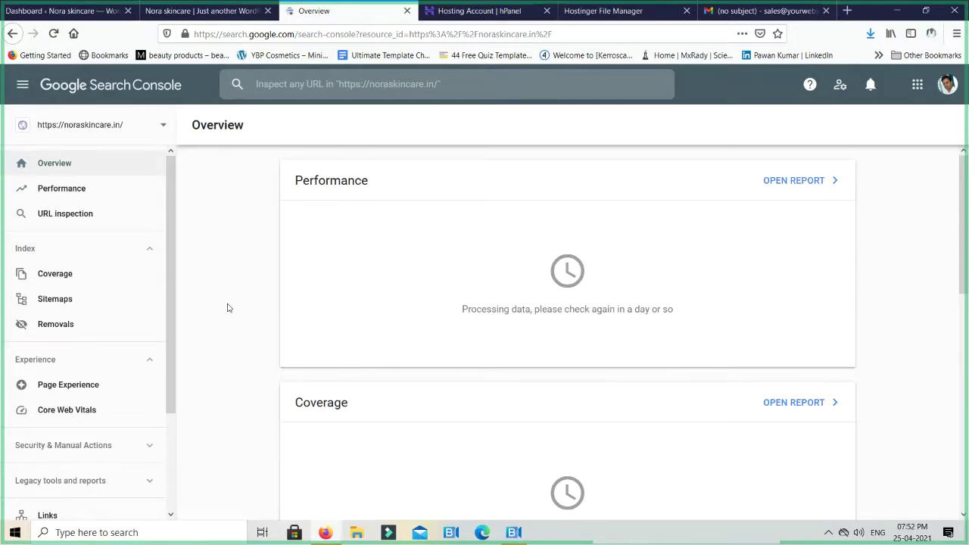
click(122, 129)
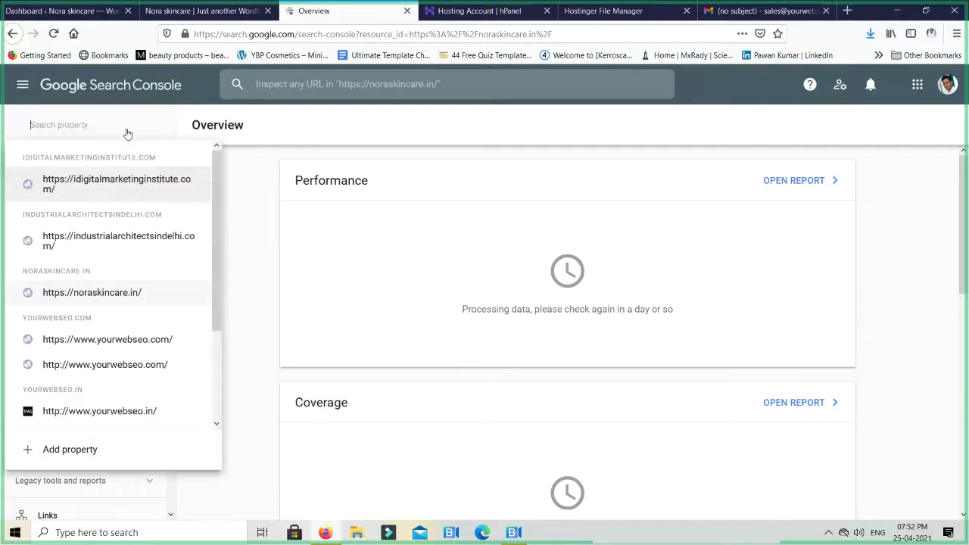
click(124, 415)
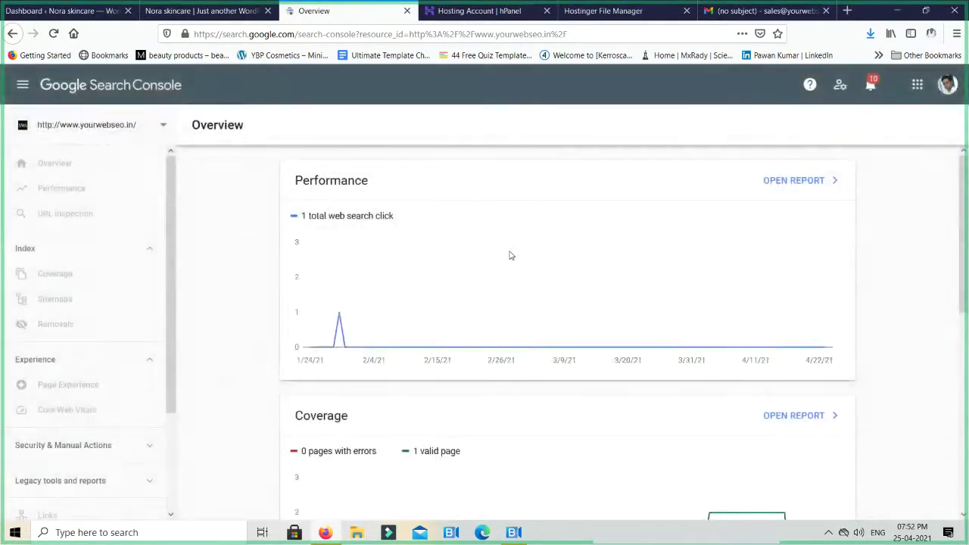
click(119, 132)
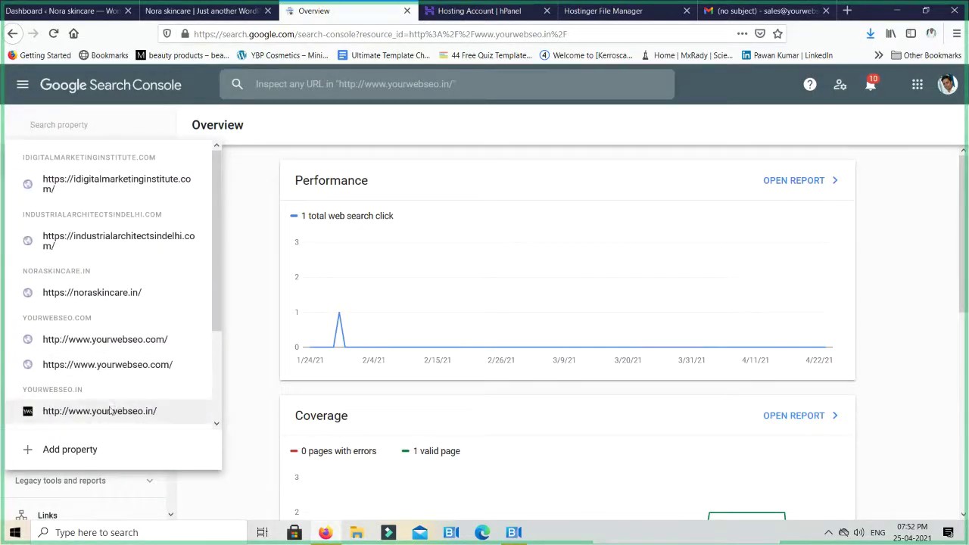
scroll(111, 409, down, 2)
click(110, 371)
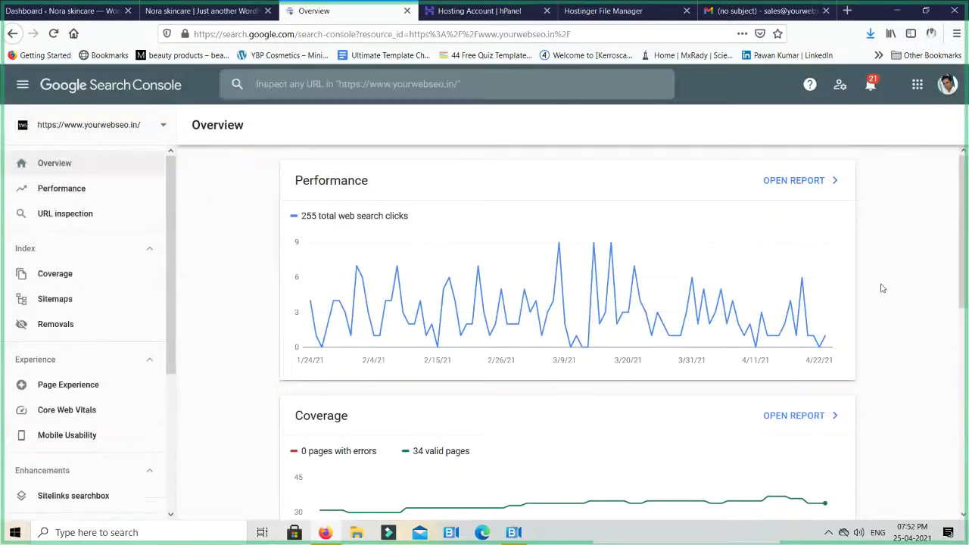
Scroll the Overview cards: 34 valid pages, 16 mobile-usable pages, 0 failing
scroll(882, 287, down, 3)
scroll(882, 288, up, 2)
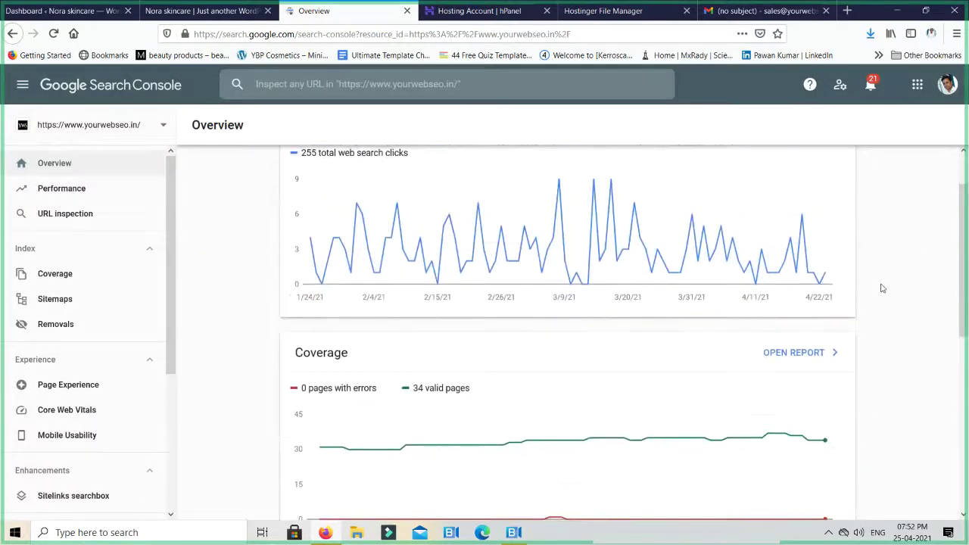
scroll(882, 288, up, 1)
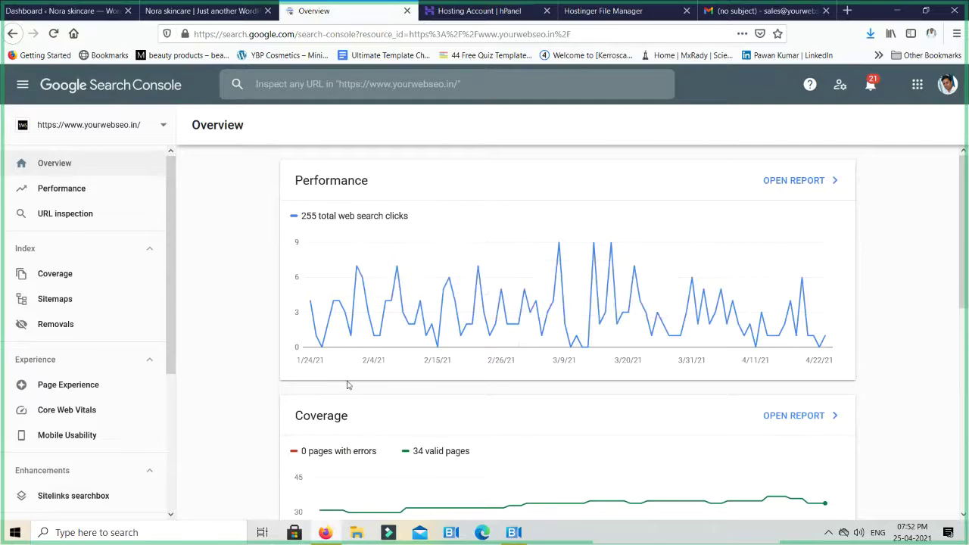
scroll(352, 365, down, 1)
scroll(352, 365, down, 1)
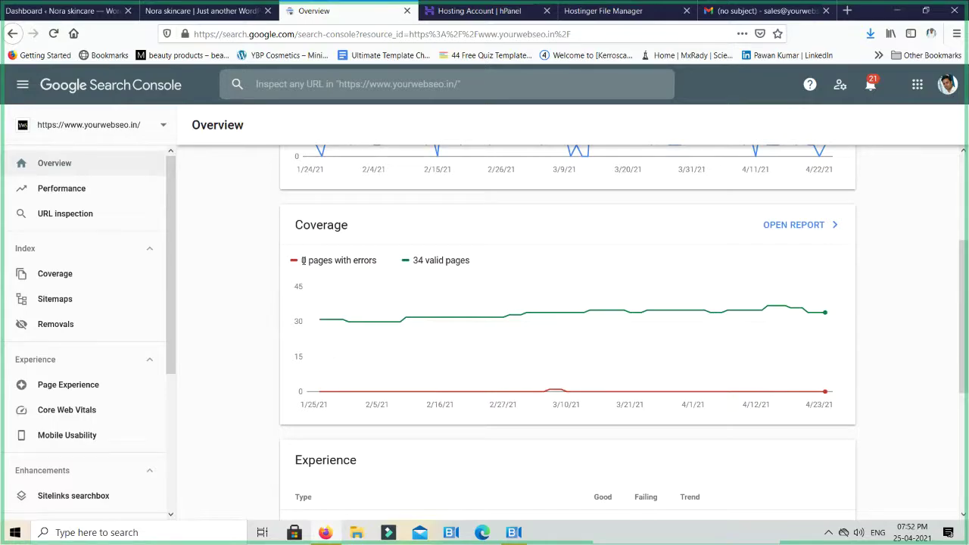
scroll(318, 252, down, 3)
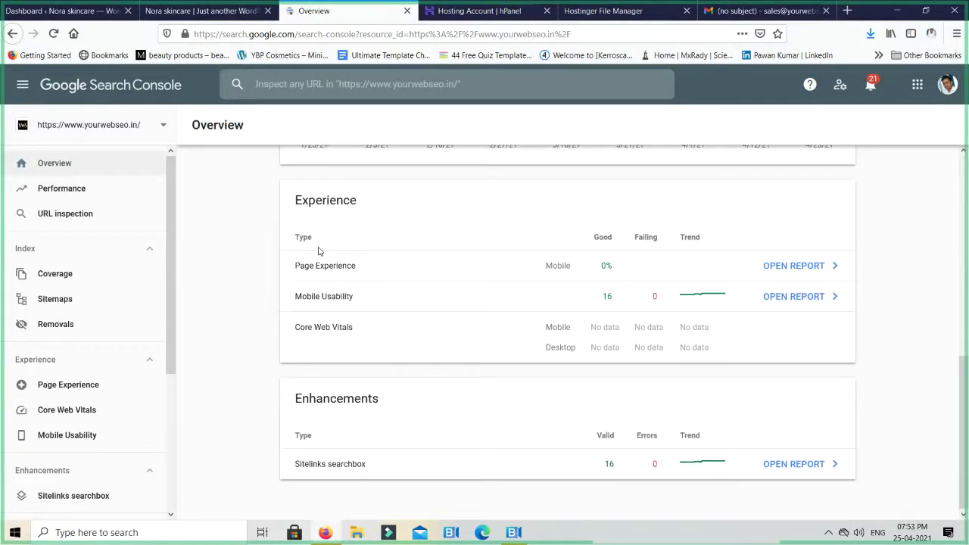
scroll(318, 251, up, 1)
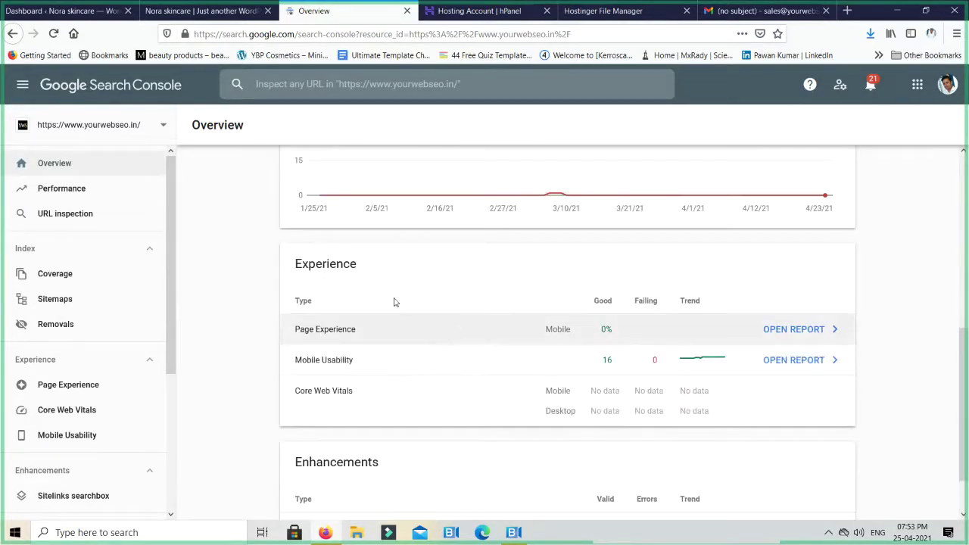
scroll(315, 227, up, 1)
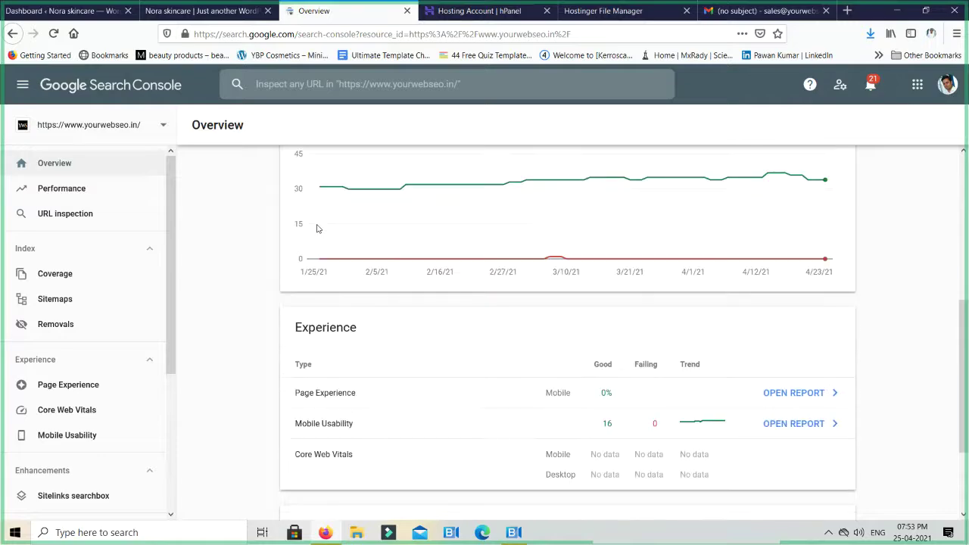
Open the Performance report (255 clicks, 33.2K impressions) and the Top queries rows-per-page menu
click(66, 196)
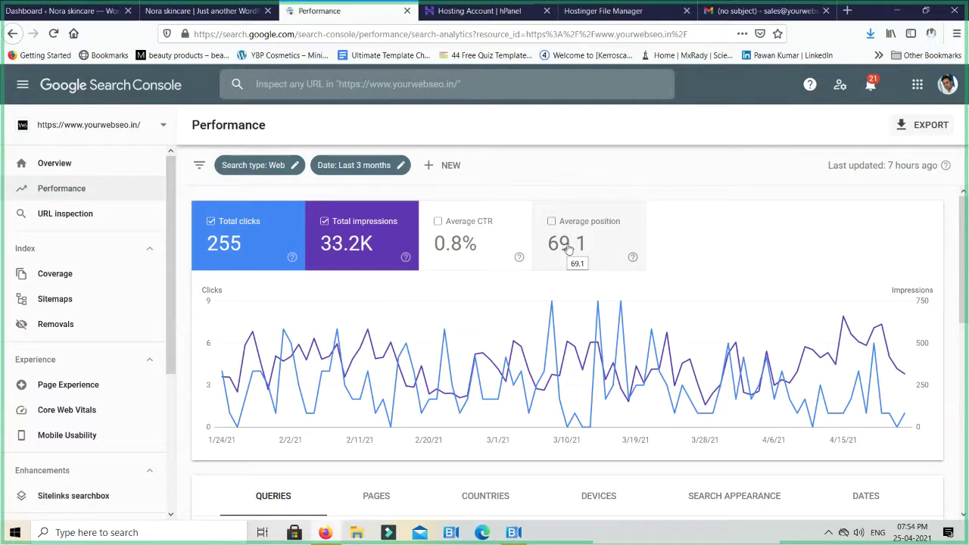
scroll(551, 287, down, 2)
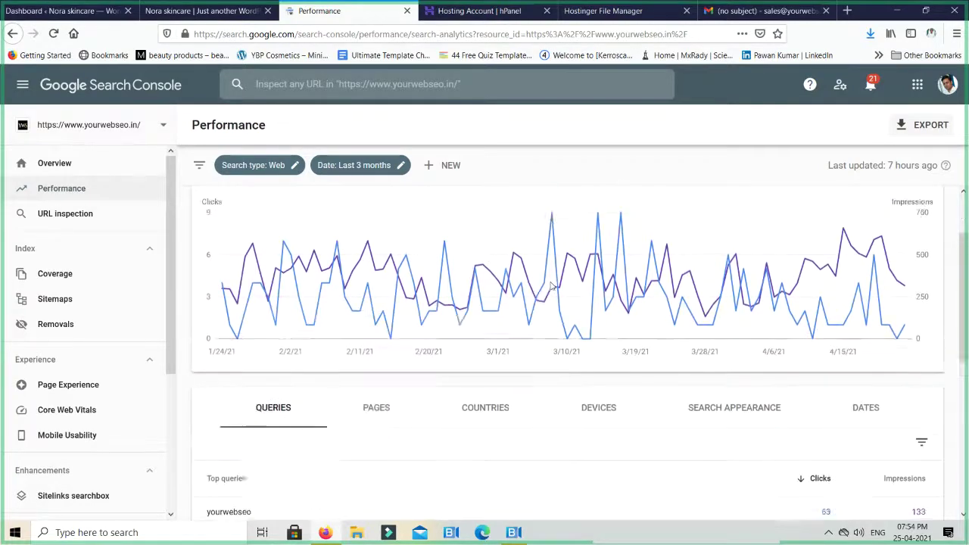
scroll(485, 272, up, 2)
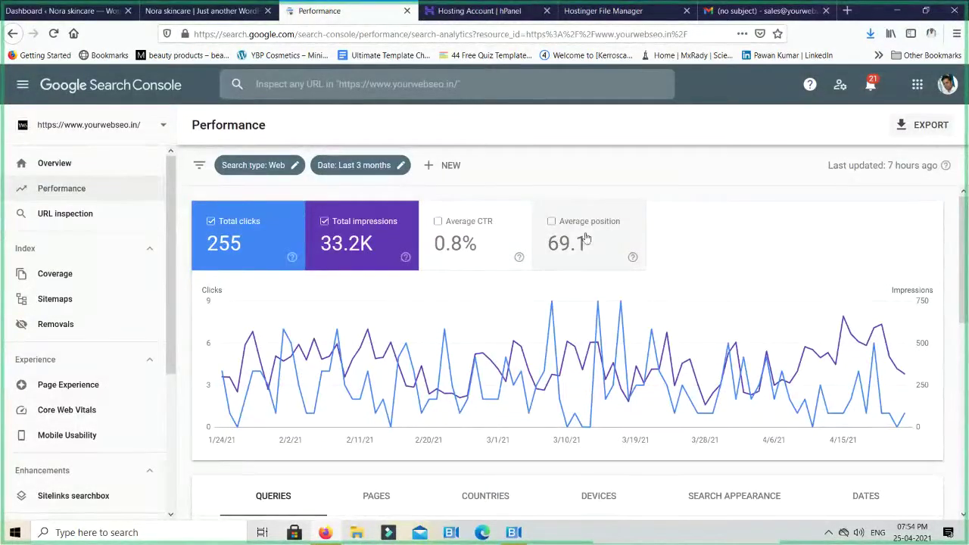
scroll(600, 258, down, 5)
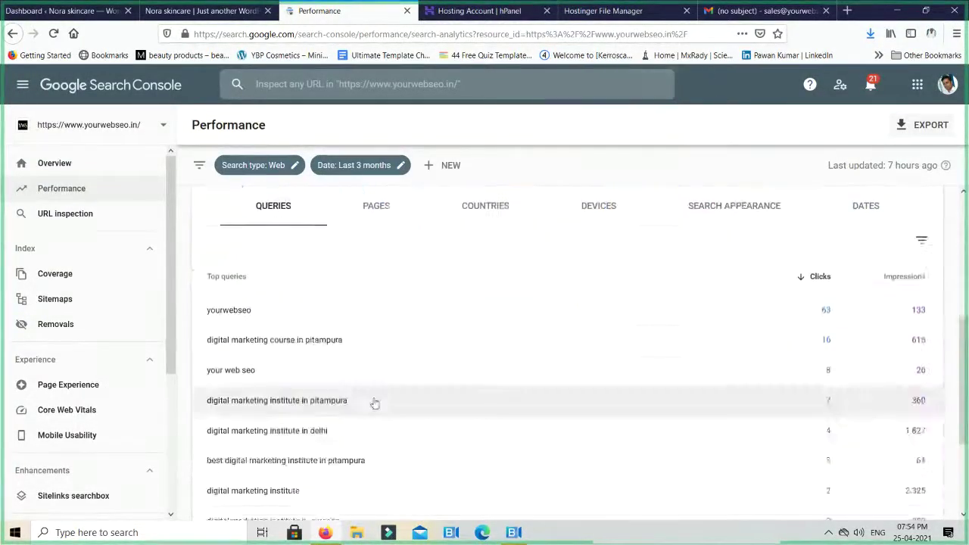
scroll(378, 393, up, 2)
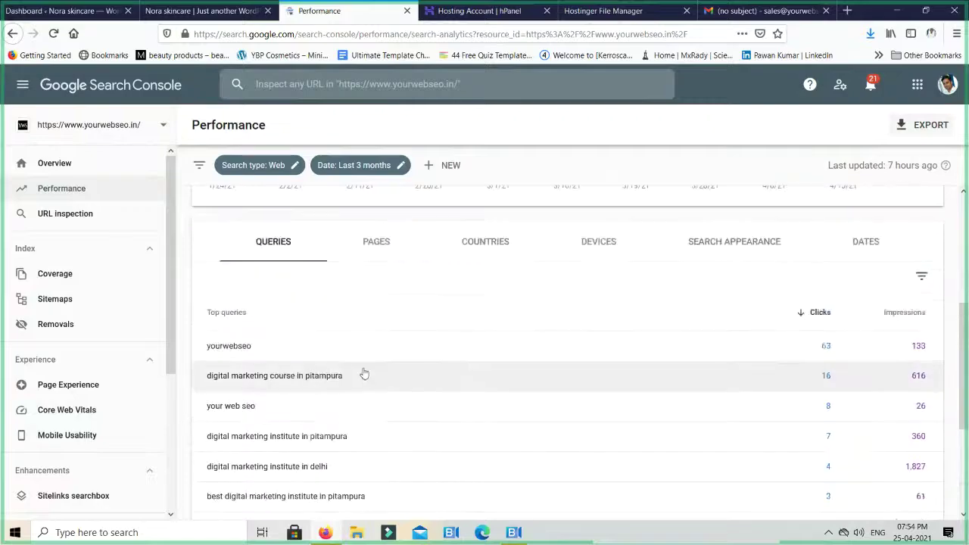
scroll(365, 491, down, 2)
scroll(367, 496, down, 1)
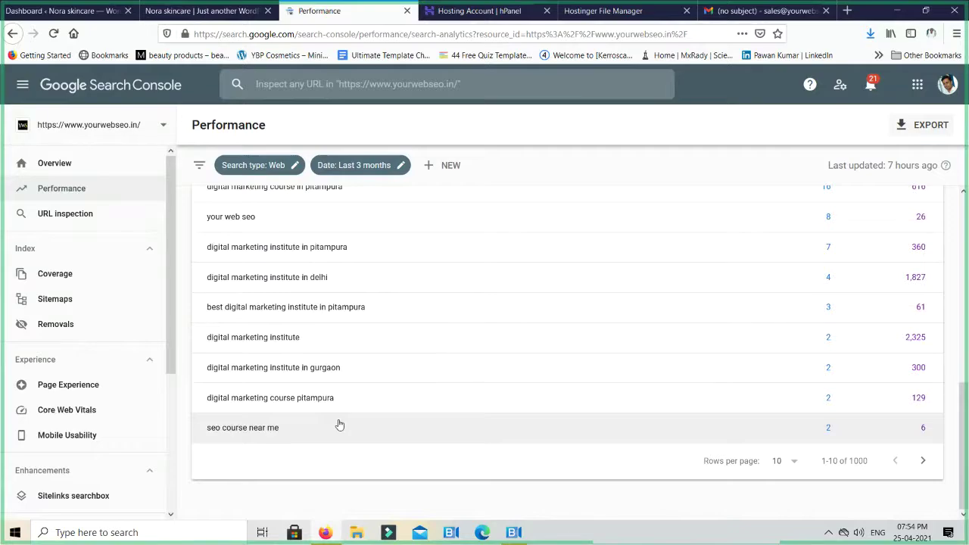
click(779, 461)
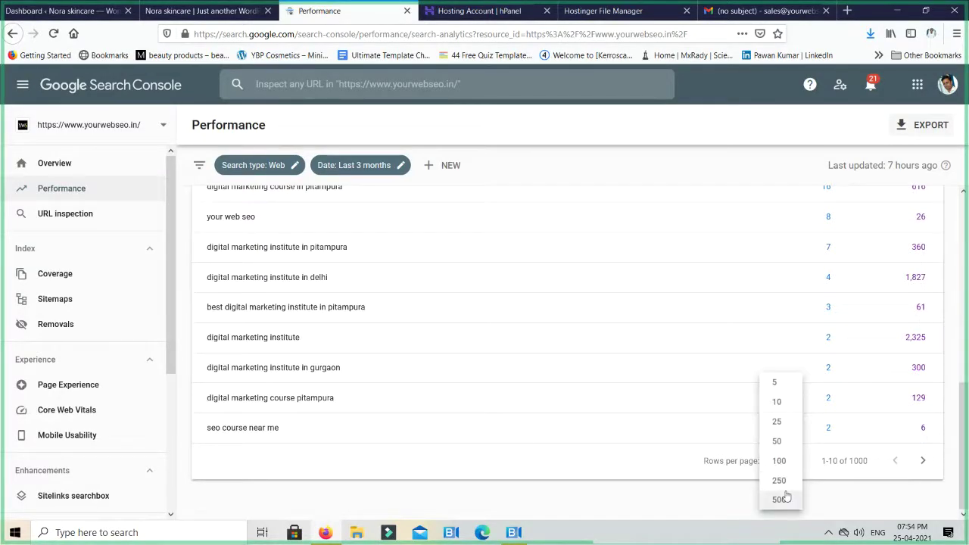
Show 500 query rows per page and begin scrolling the Queries table
click(780, 498)
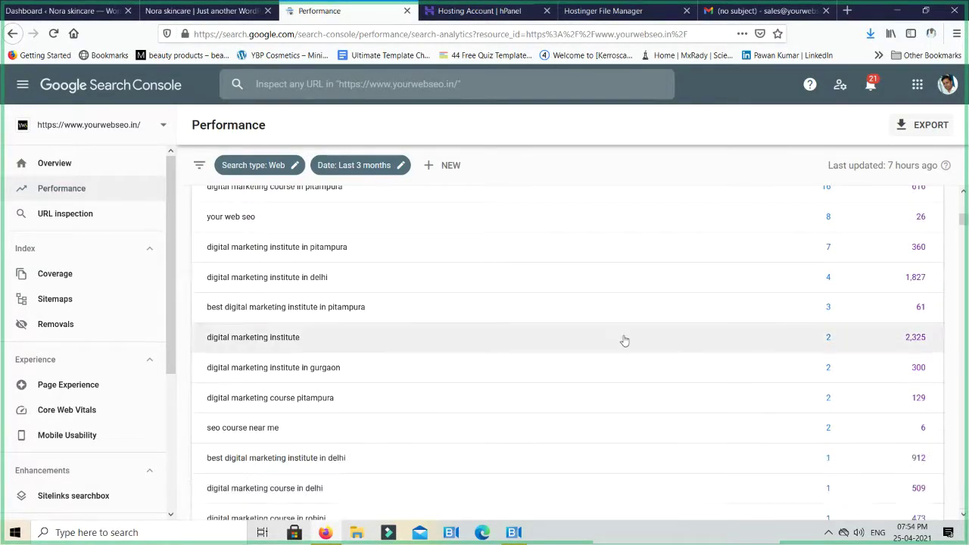
scroll(605, 336, down, 4)
scroll(415, 402, down, 2)
scroll(415, 403, down, 2)
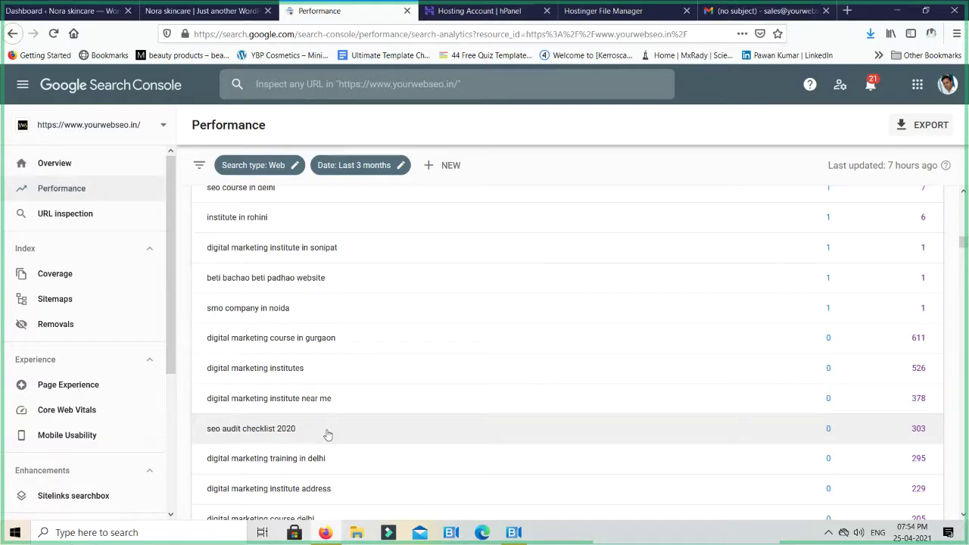
scroll(327, 433, up, 10)
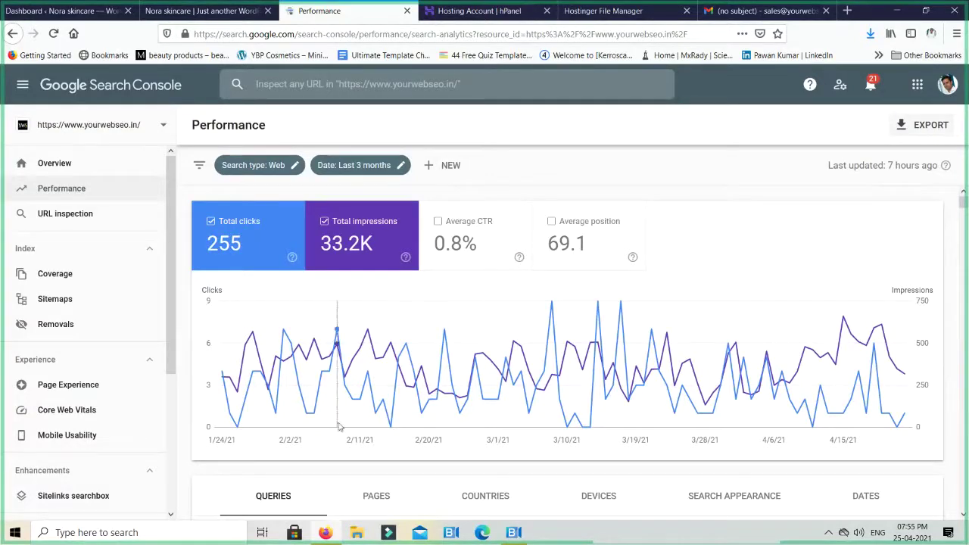
scroll(464, 406, down, 2)
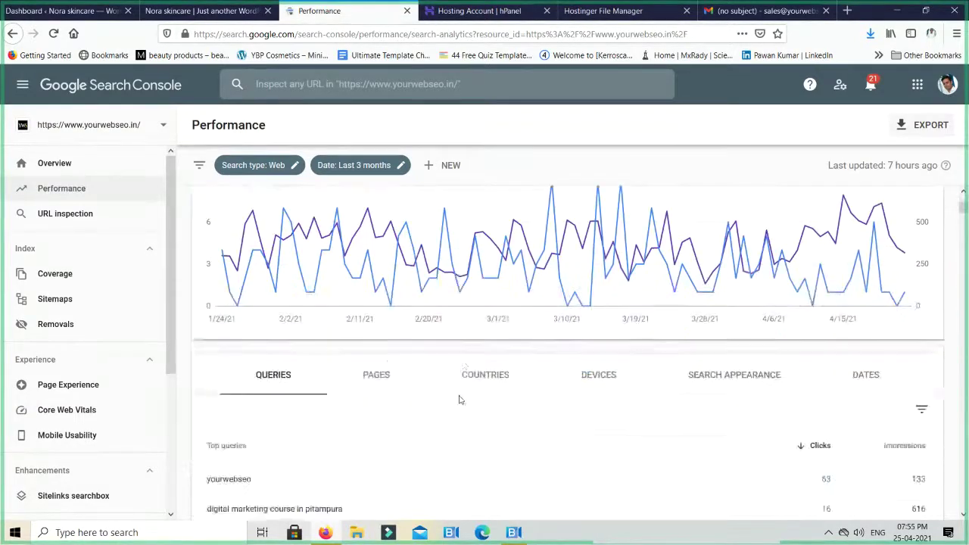
scroll(464, 406, down, 5)
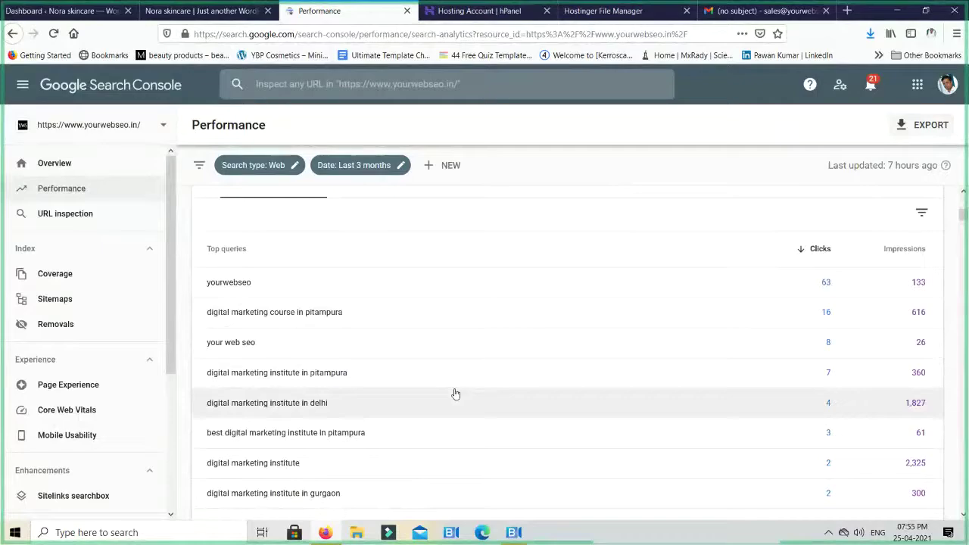
scroll(454, 393, down, 3)
scroll(455, 394, up, 4)
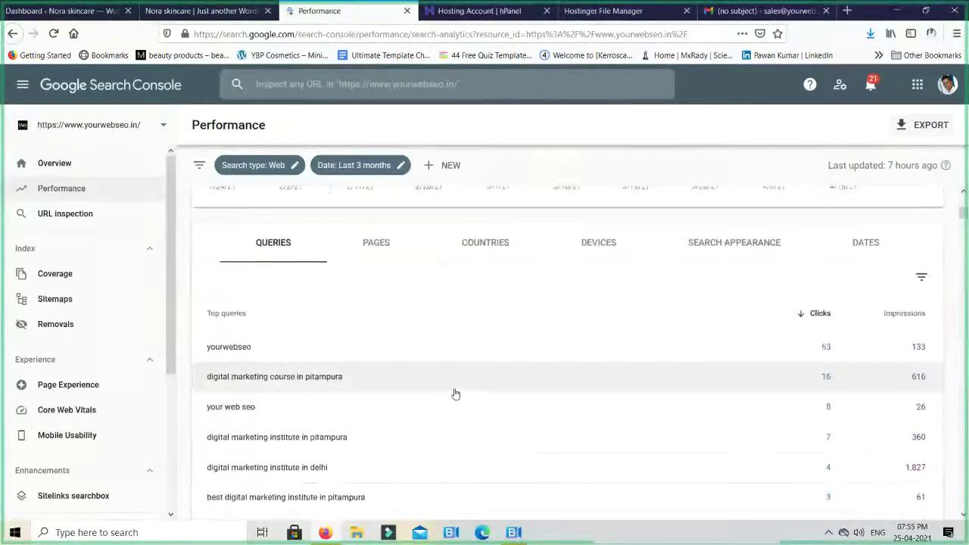
scroll(455, 394, up, 3)
Scroll down to zero-click queries like 'digital marketing course in gurgaon' with 611 impressions
scroll(455, 393, down, 4)
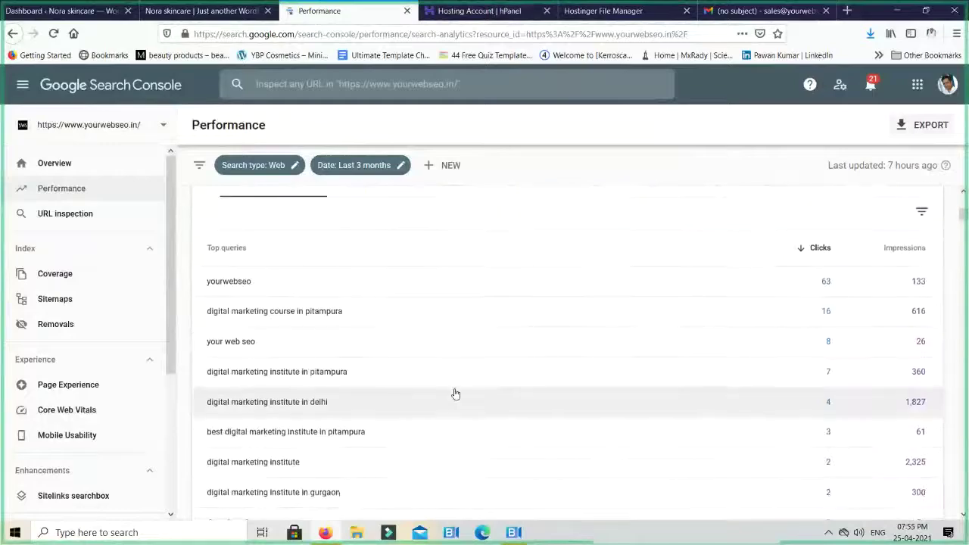
scroll(455, 393, down, 4)
scroll(455, 393, up, 3)
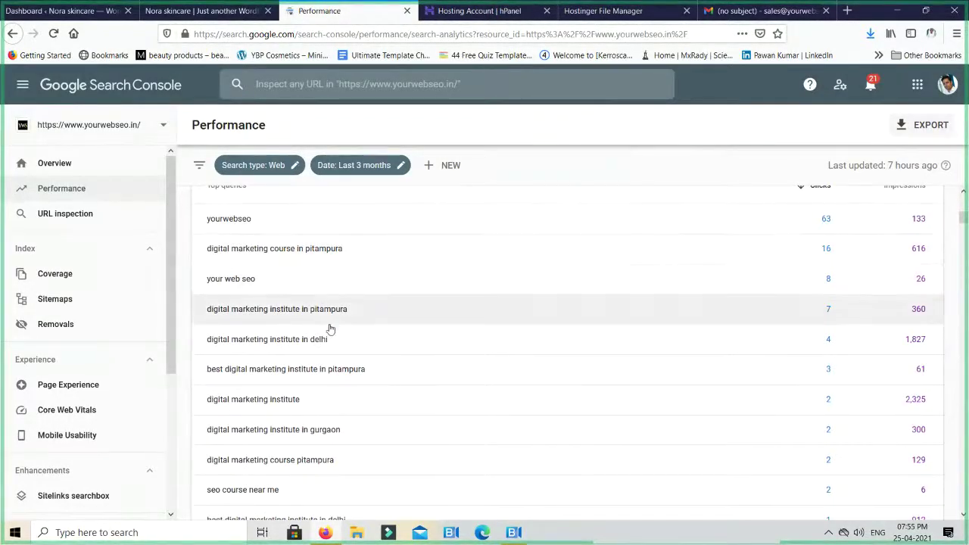
scroll(327, 329, up, 1)
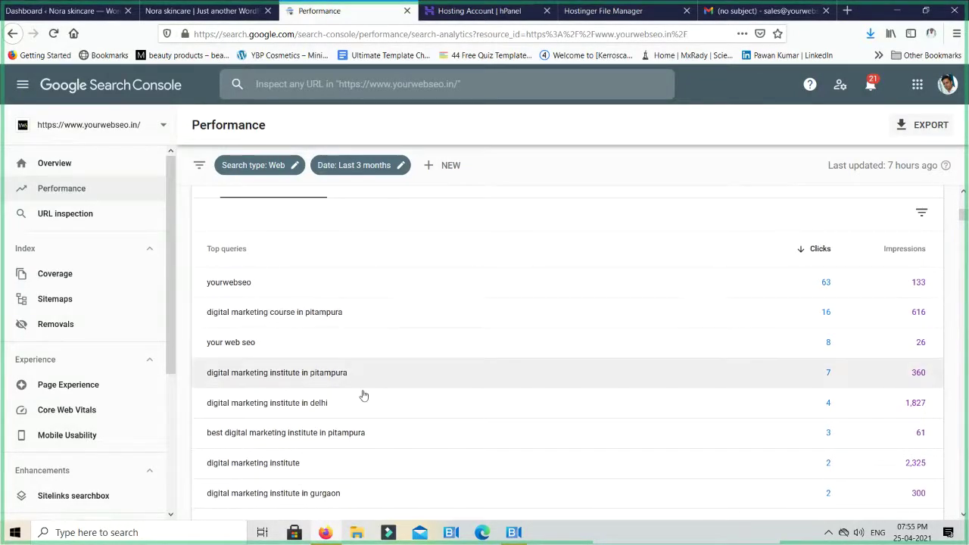
scroll(364, 395, down, 3)
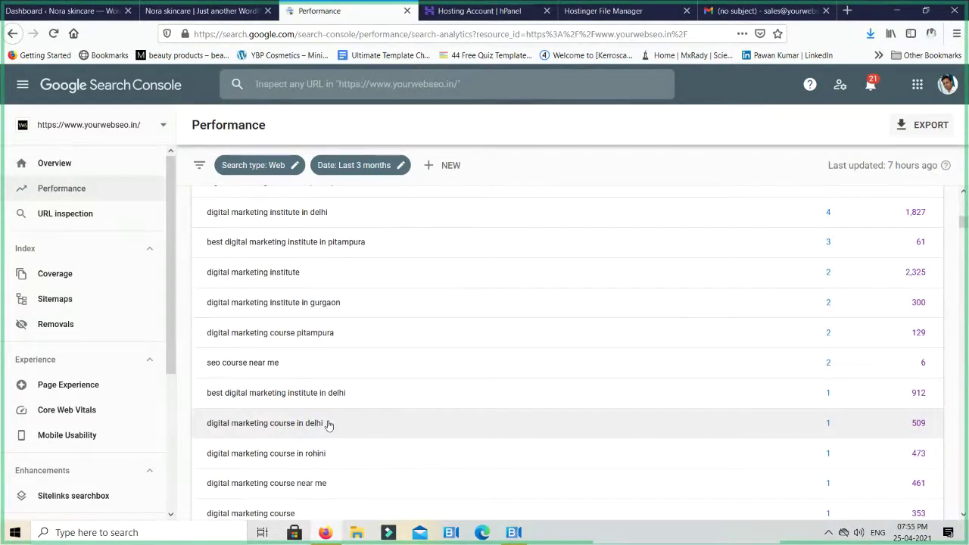
scroll(328, 424, down, 1)
scroll(330, 428, down, 1)
scroll(331, 426, down, 1)
scroll(331, 426, down, 1)
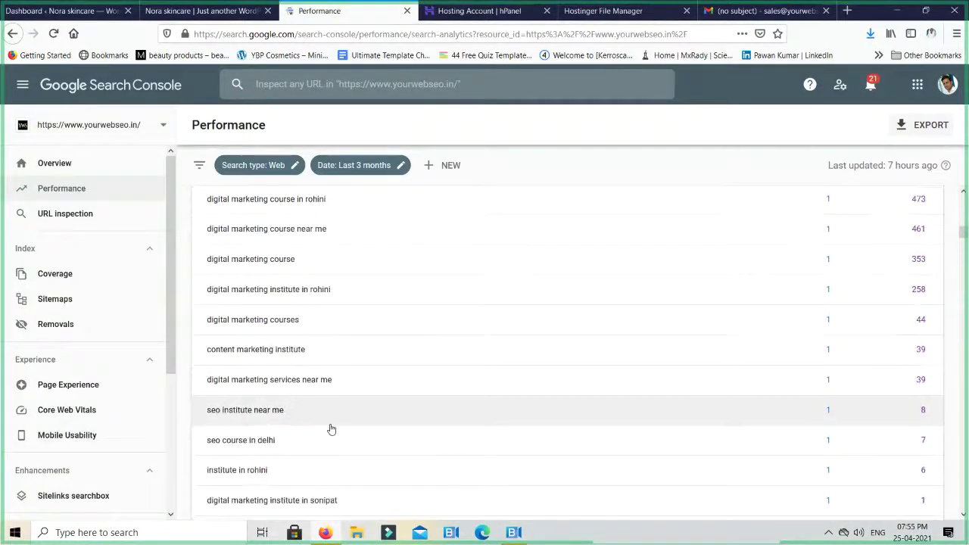
scroll(316, 423, down, 1)
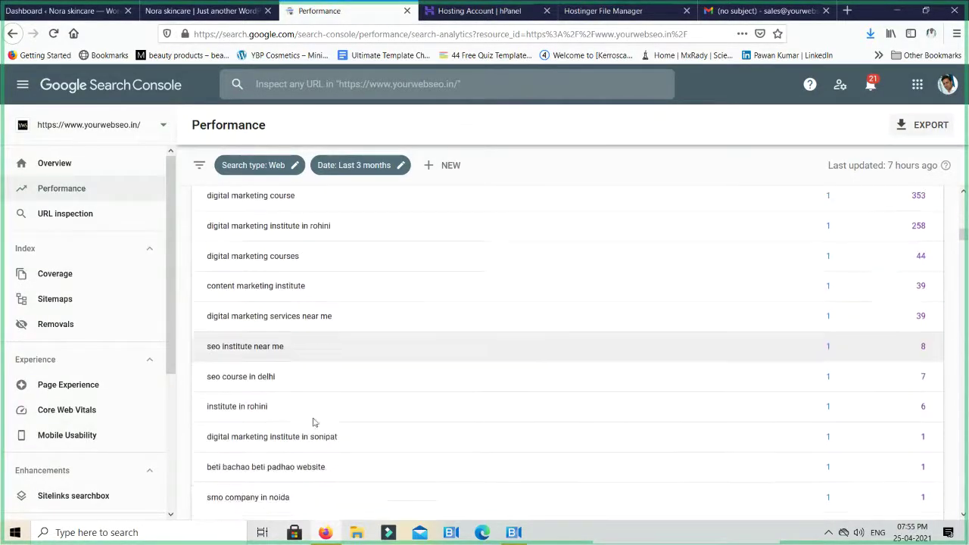
scroll(314, 423, down, 1)
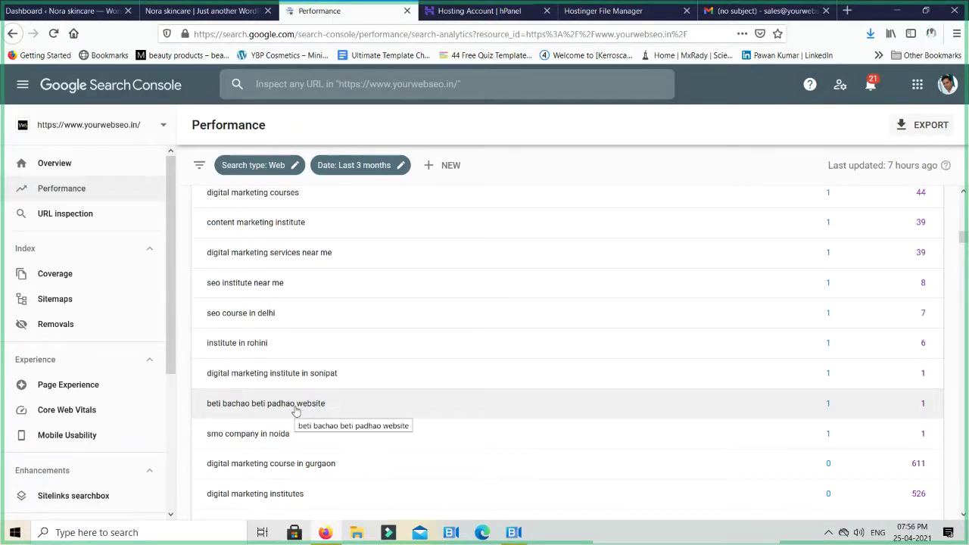
scroll(296, 410, down, 3)
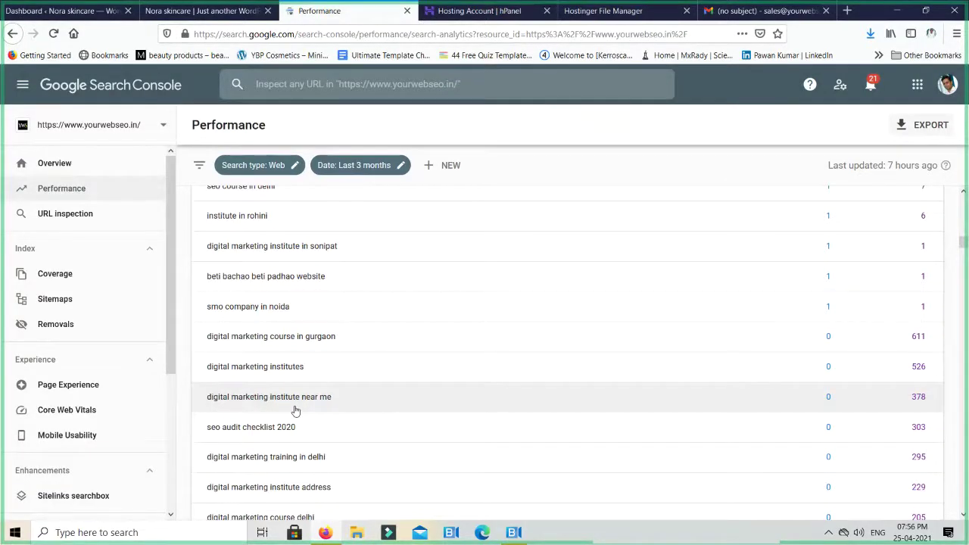
scroll(333, 371, down, 2)
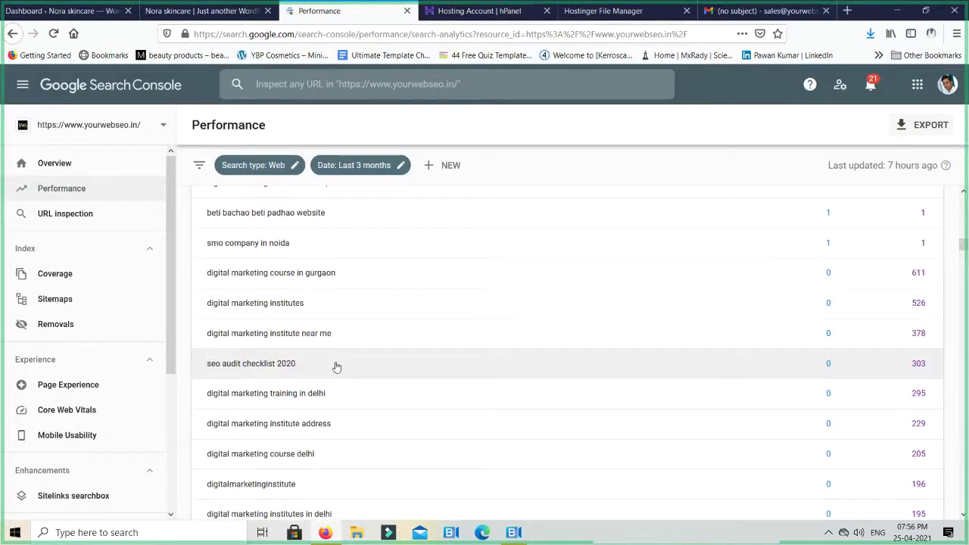
scroll(350, 379, down, 2)
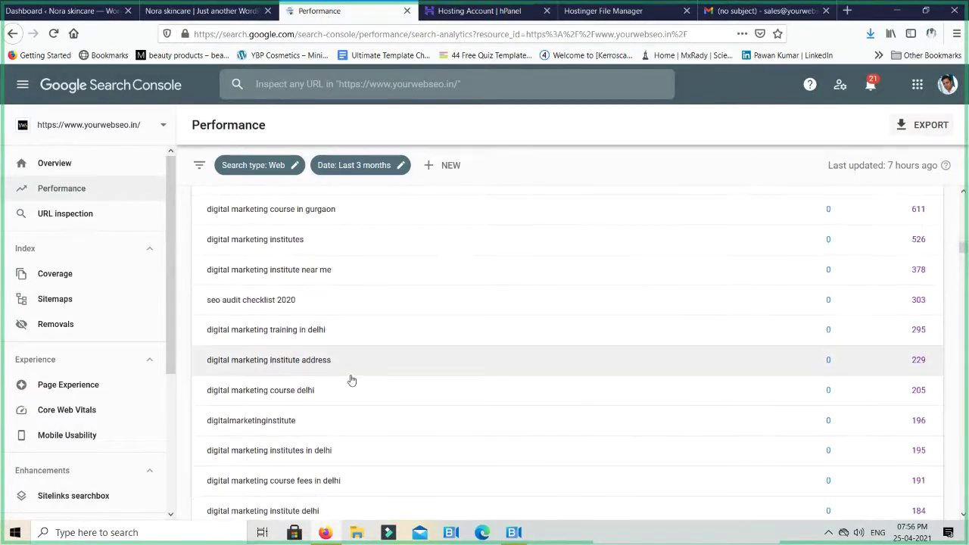
scroll(350, 378, down, 4)
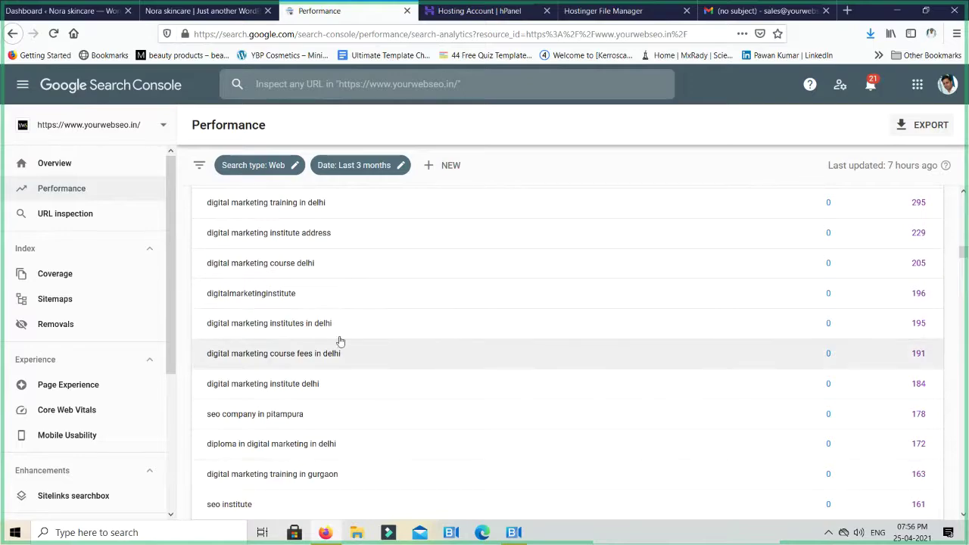
scroll(327, 378, down, 10)
scroll(327, 389, down, 8)
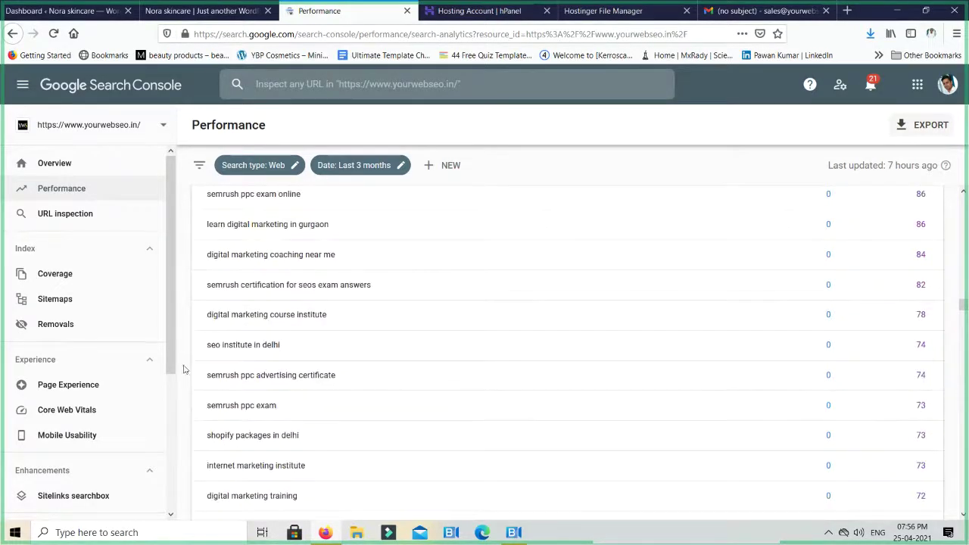
Start a URL inspection, check the Nora Skincare homepage, then clear the typed URL
click(59, 214)
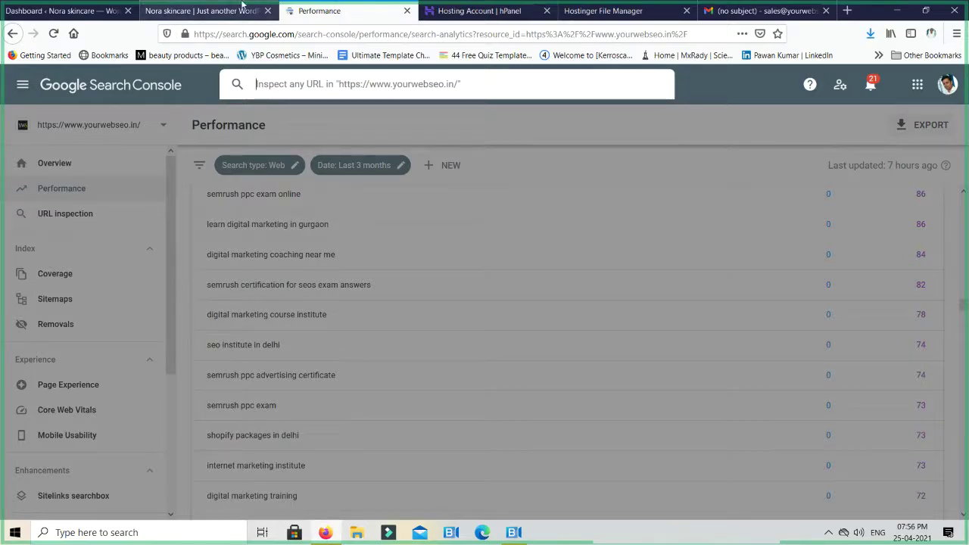
click(214, 11)
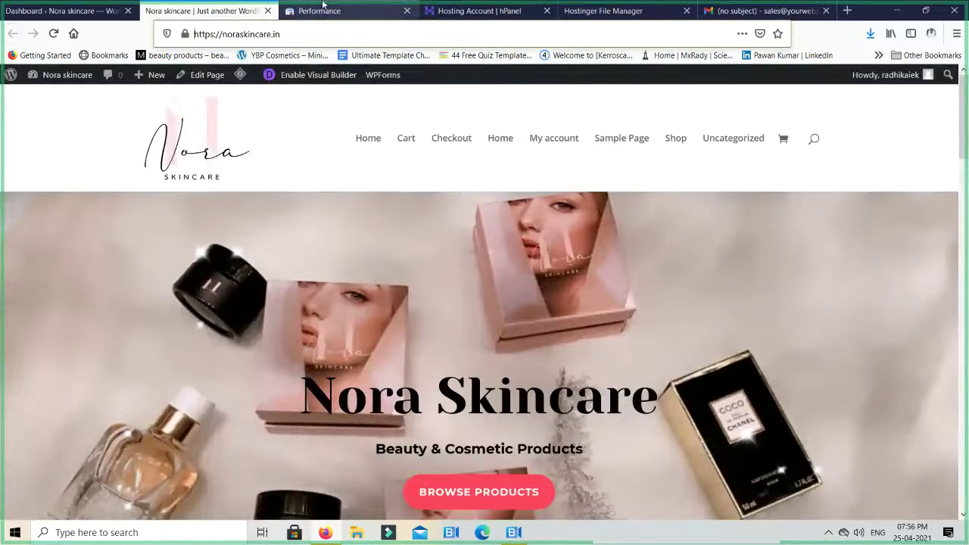
click(306, 11)
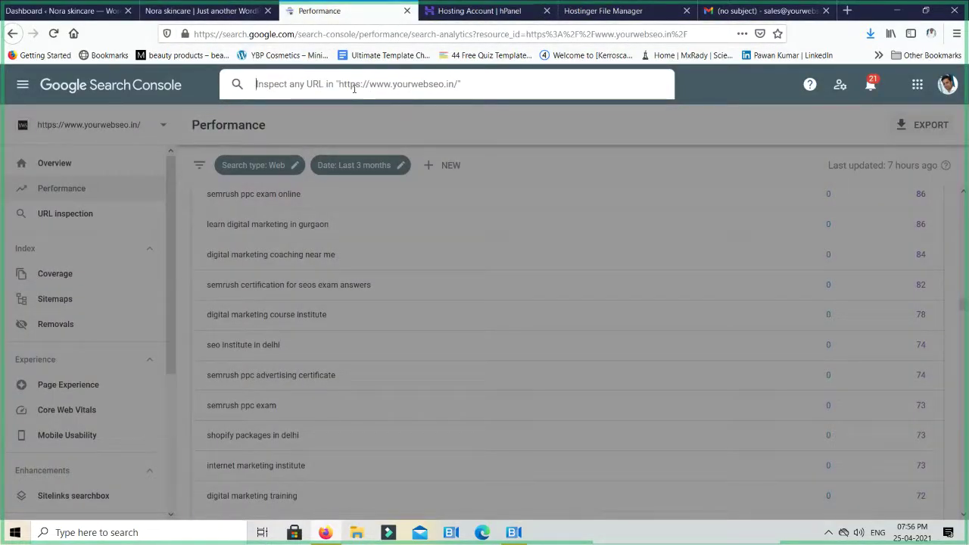
text(https://www)
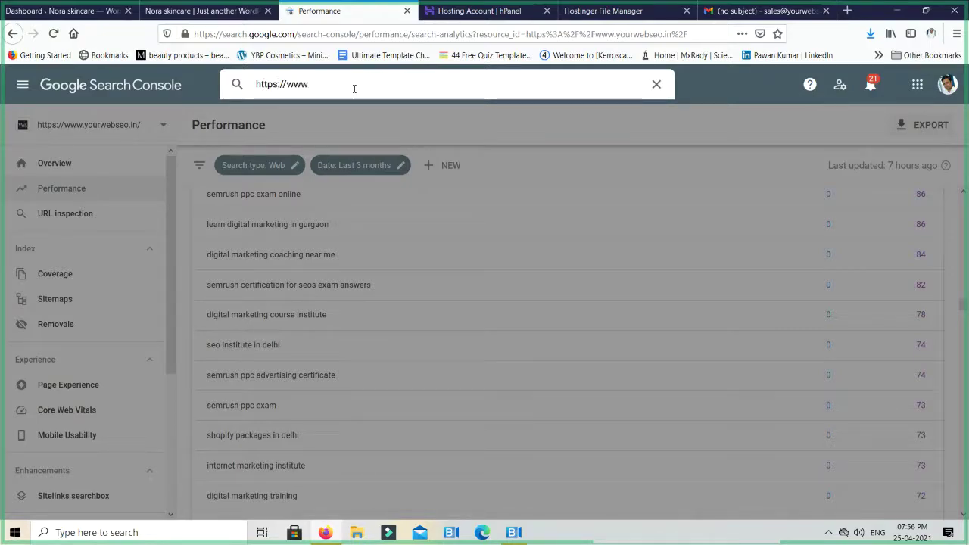
text(.yourwebseo.in)
key(ctrl+a)
key(BackSpace)
click(106, 127)
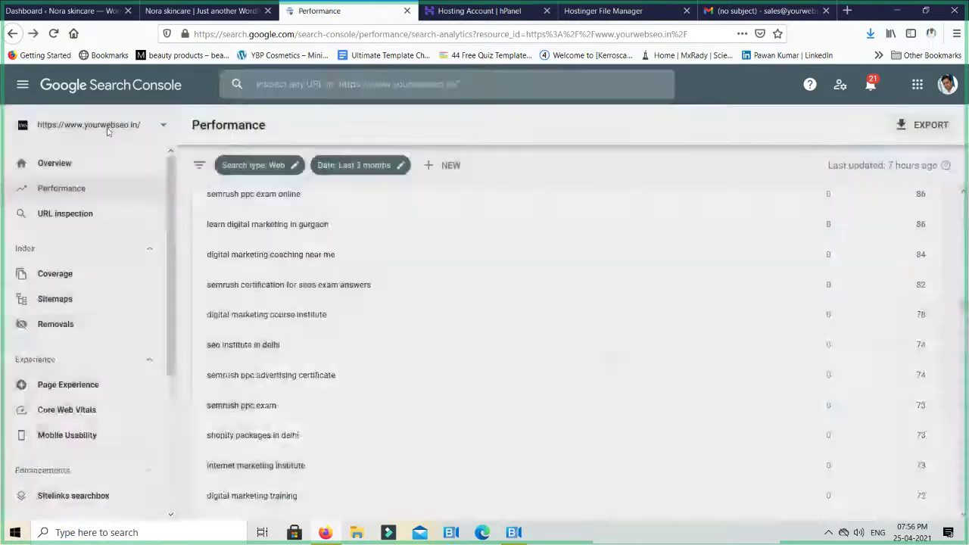
click(108, 127)
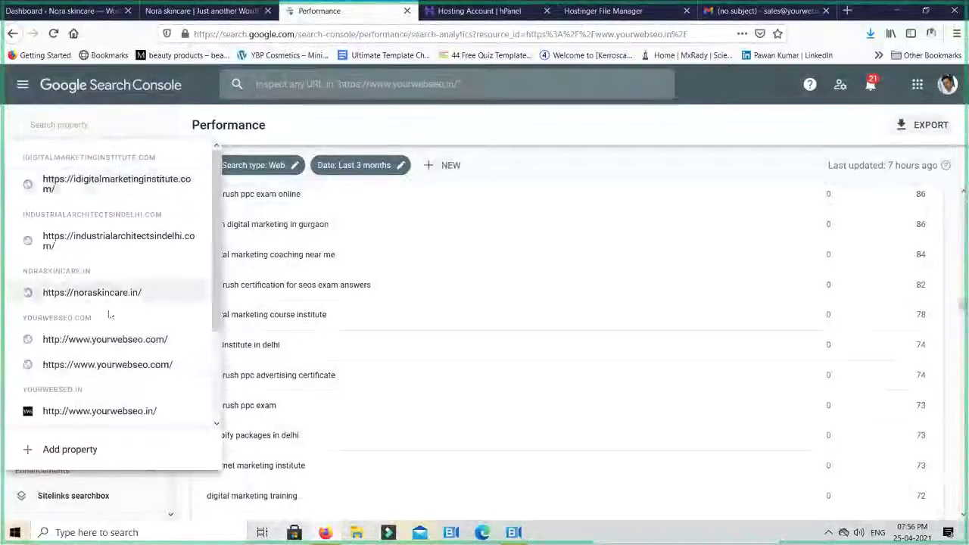
click(118, 367)
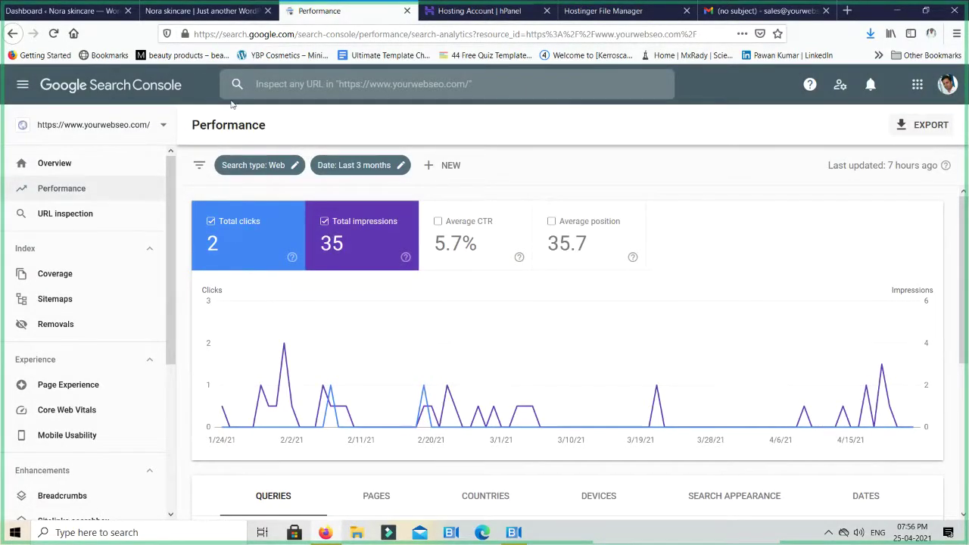
In a new tab, open yourwebseo.com's Services > Strategic SEO page and select its URL
key(ctrl+t)
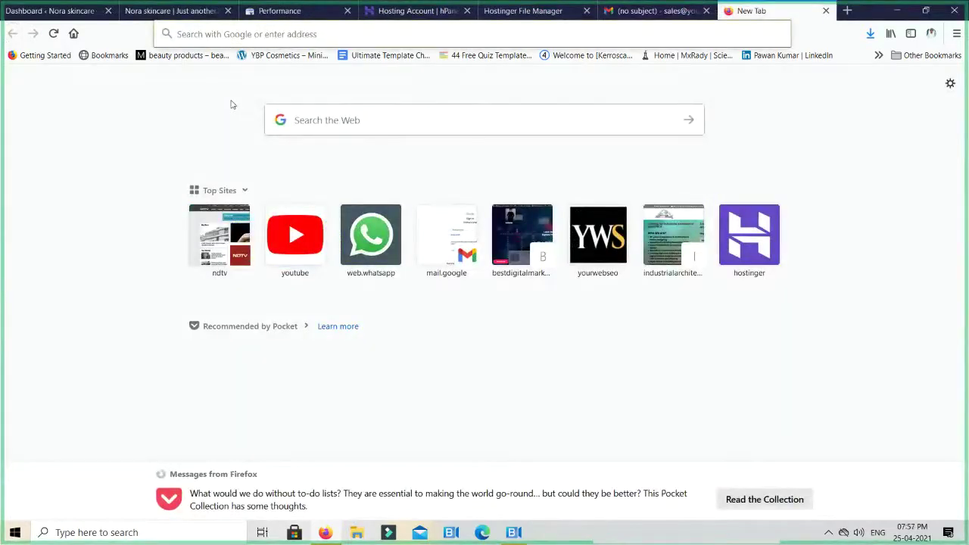
text(yourwebseo.co)
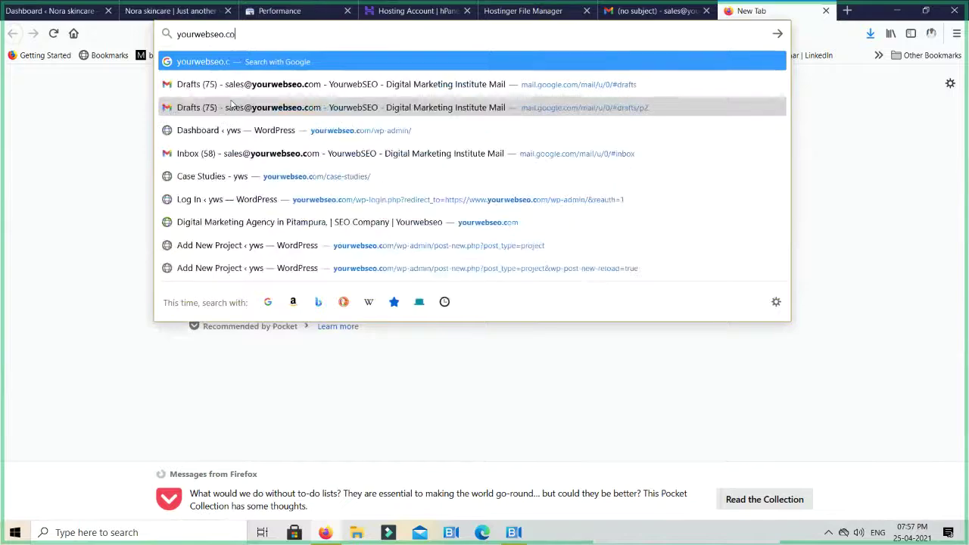
text(m)
key(Return)
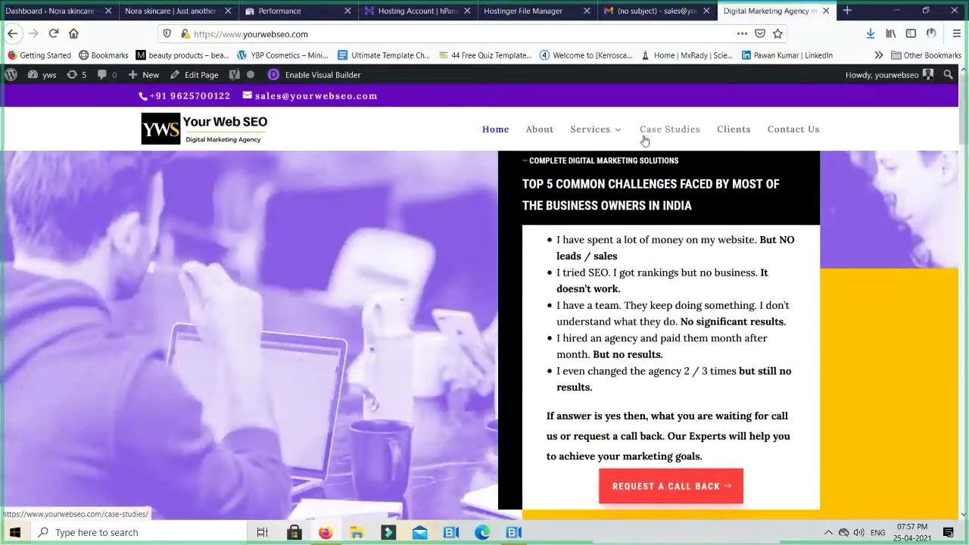
mouse_move(587, 129)
click(623, 198)
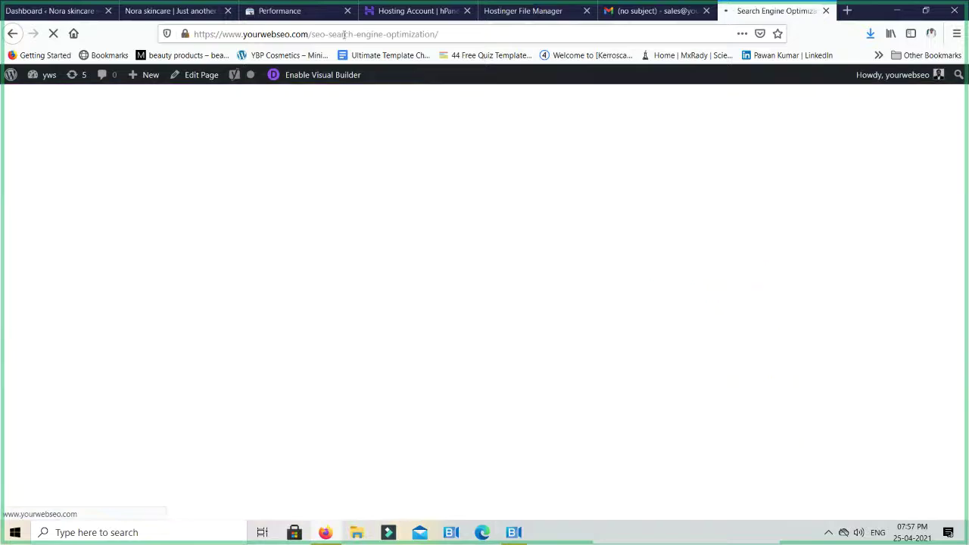
click(341, 34)
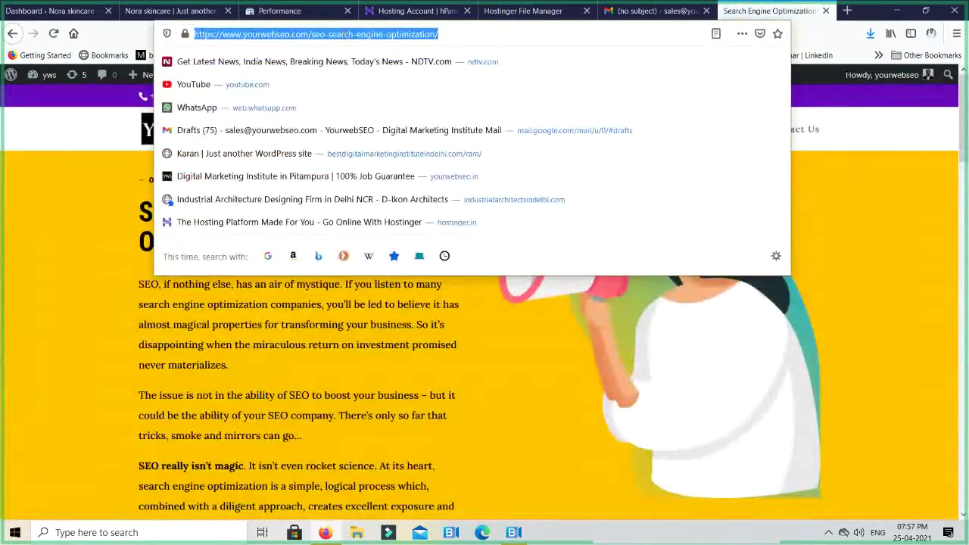
Inspect the pasted /seo-search-engine-optimization/ URL, confirming it is on Google and indexed
key(ctrl+w)
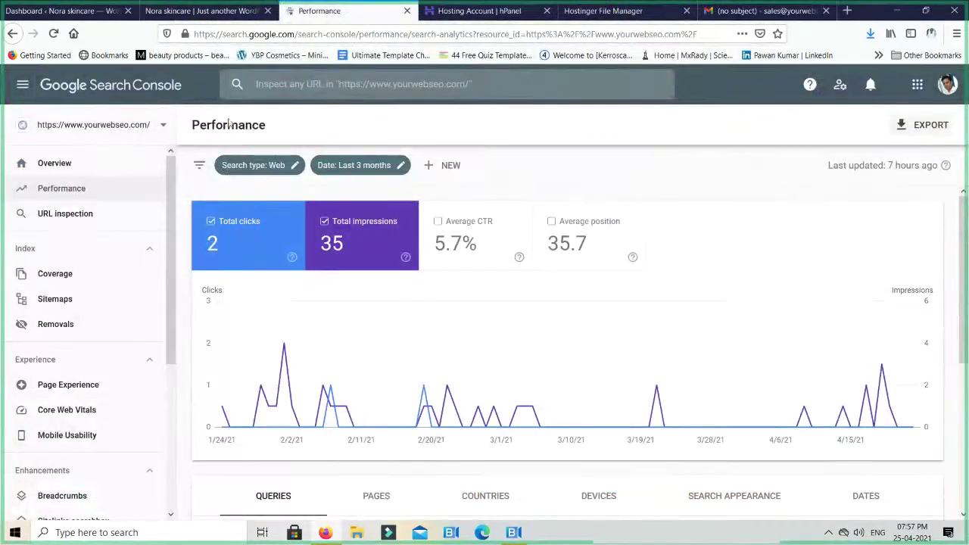
click(256, 84)
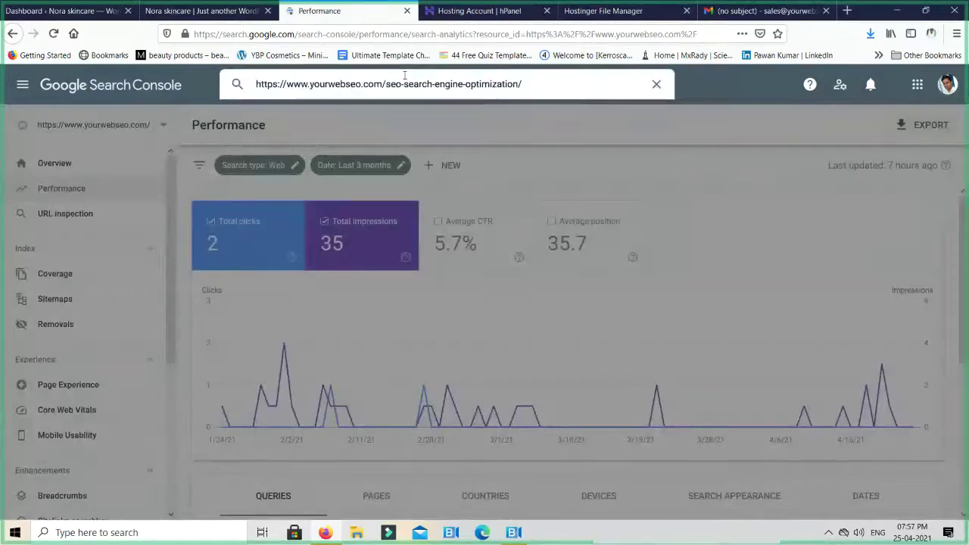
key(Return)
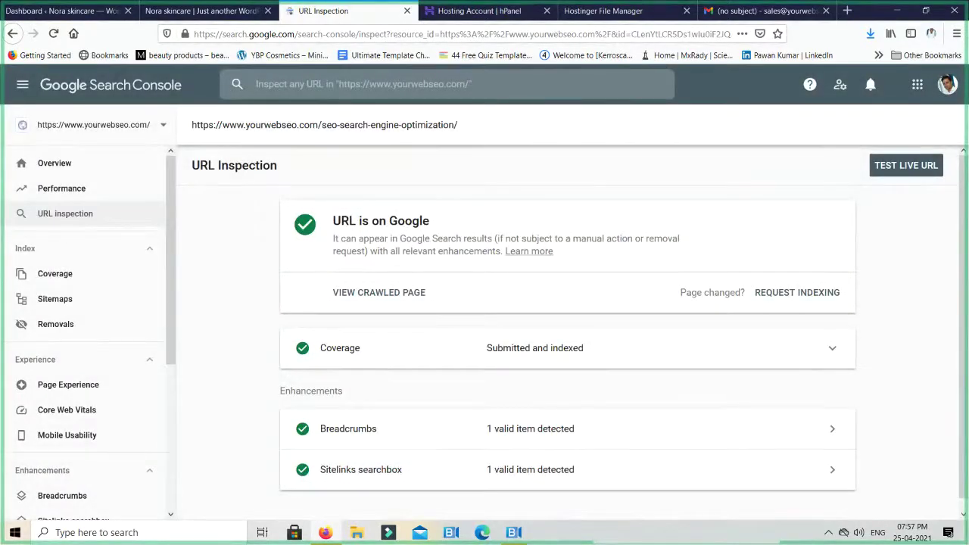
scroll(492, 321, down, 1)
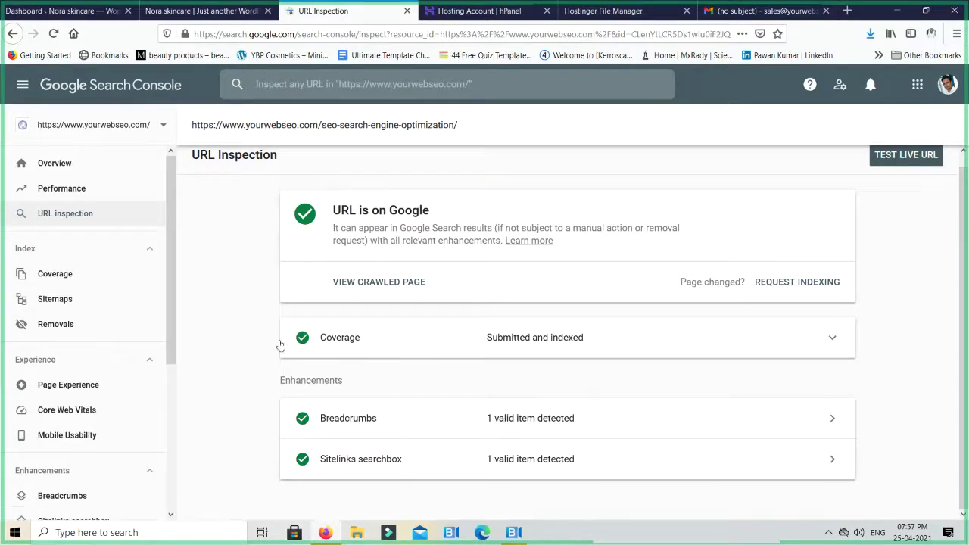
scroll(757, 289, up, 1)
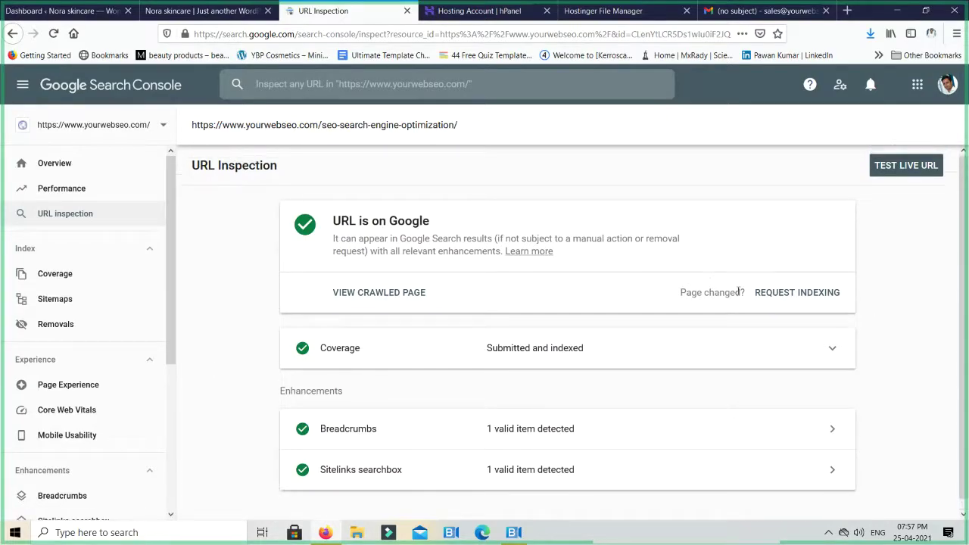
Request indexing for /seo-search-engine-optimization/ to add it to the priority crawl queue
click(805, 295)
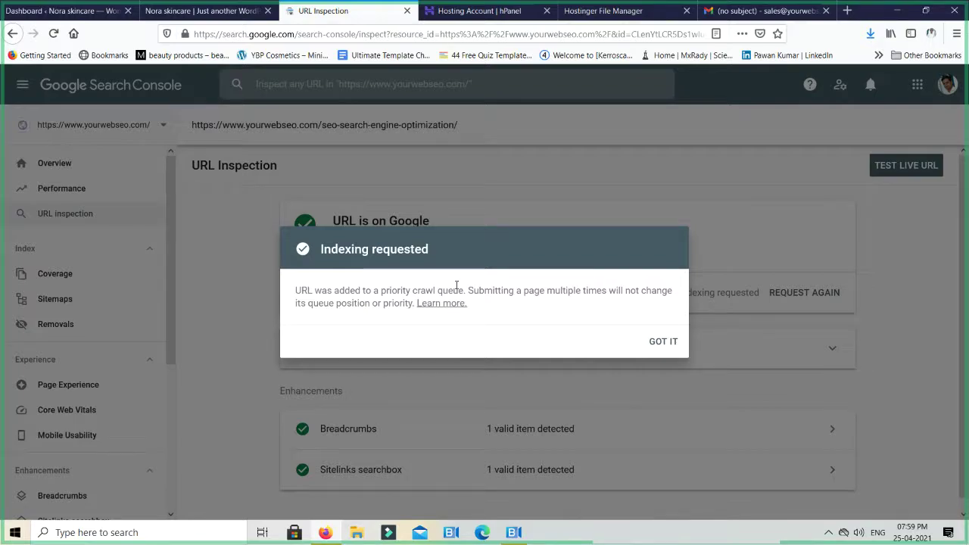
Dismiss the indexing confirmation and view the three submitted sitemaps, including /page-sitemap.xml
click(661, 343)
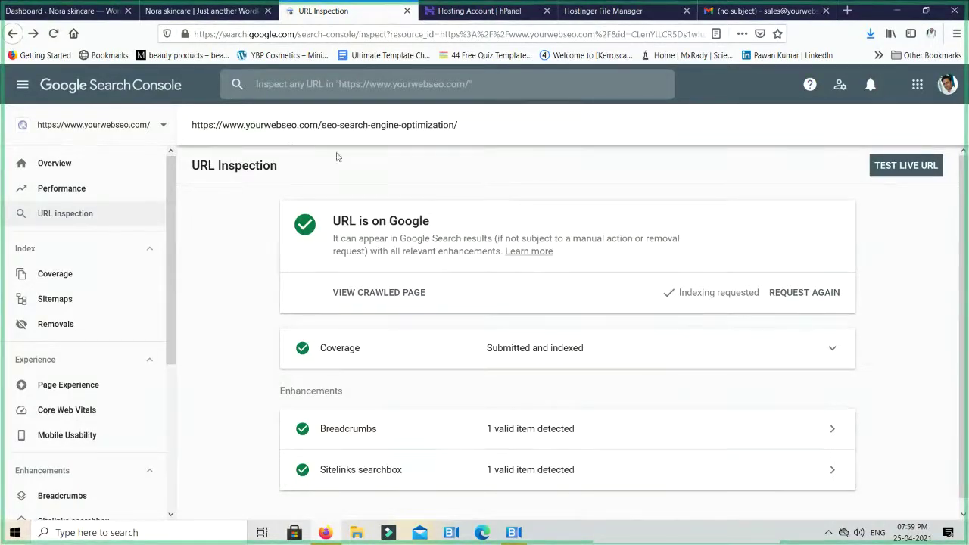
click(53, 307)
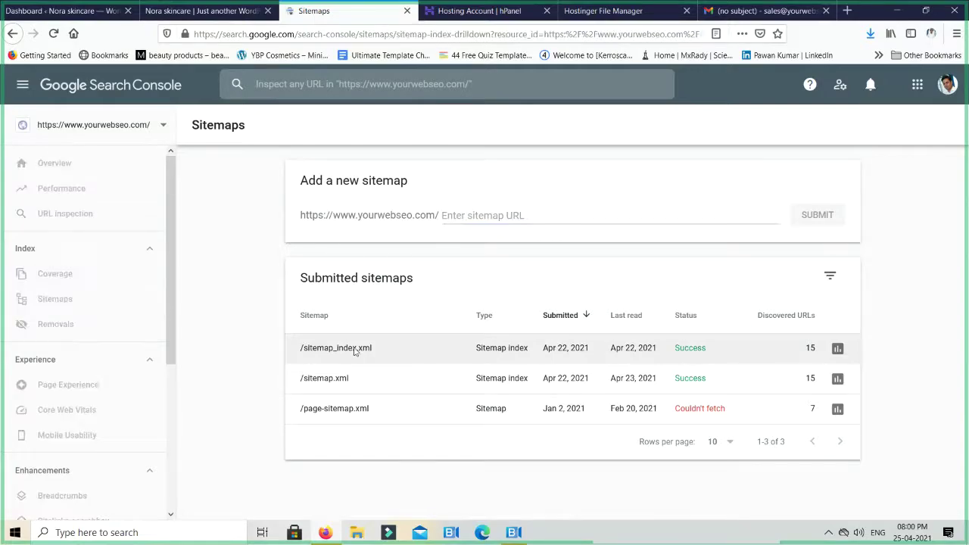
Open the /sitemap_index.xml details and highlight its total of 15 discovered URLs
click(354, 349)
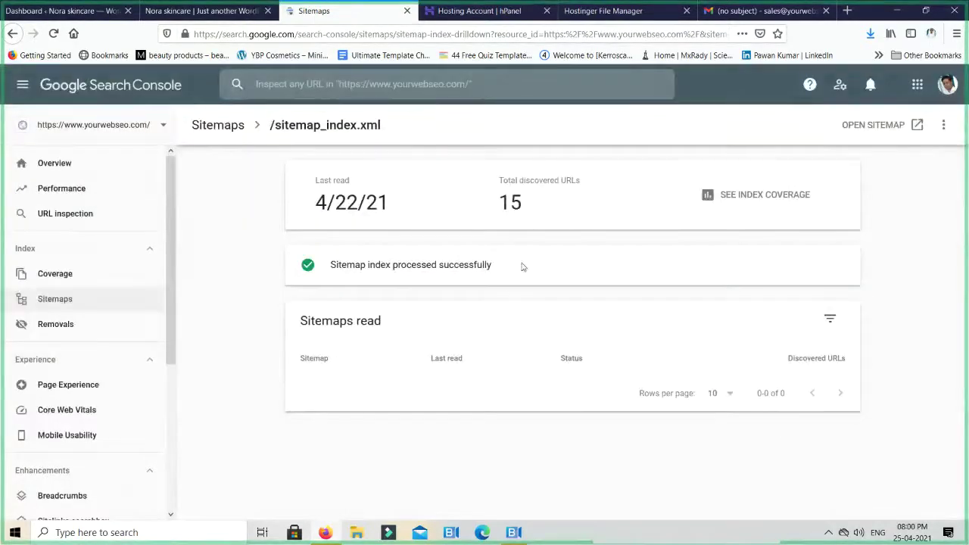
drag(497, 202, 543, 201)
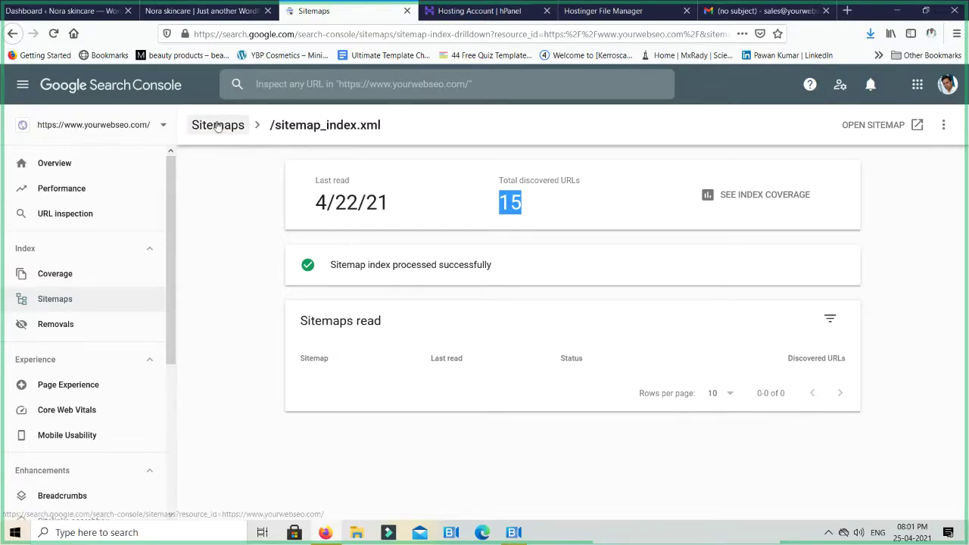
Go back from the sitemap drilldown to the Sitemaps list via the breadcrumb
click(62, 300)
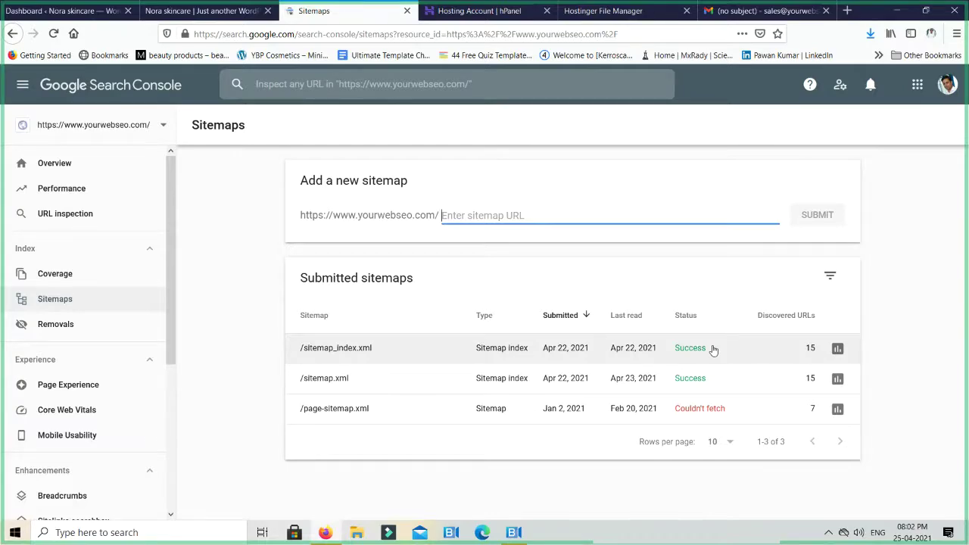
click(71, 324)
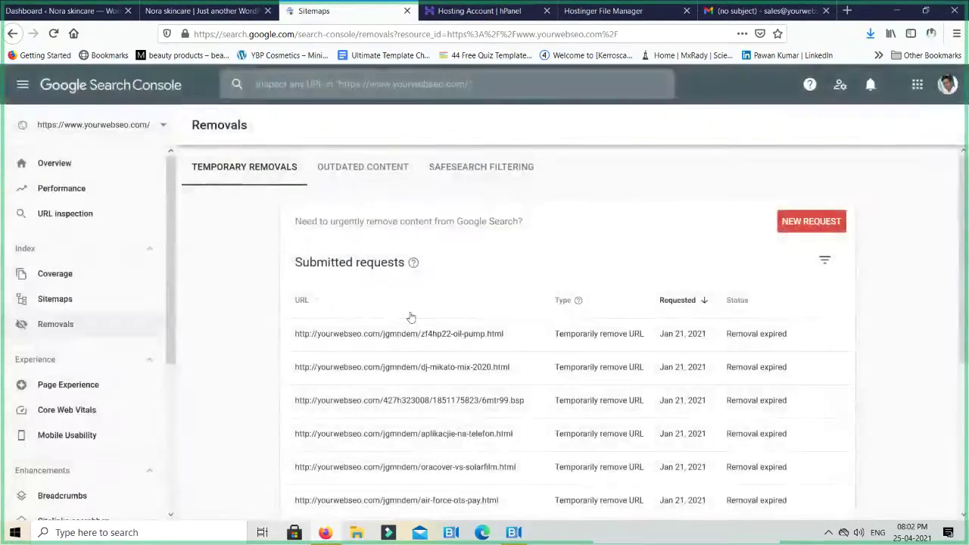
scroll(561, 284, down, 3)
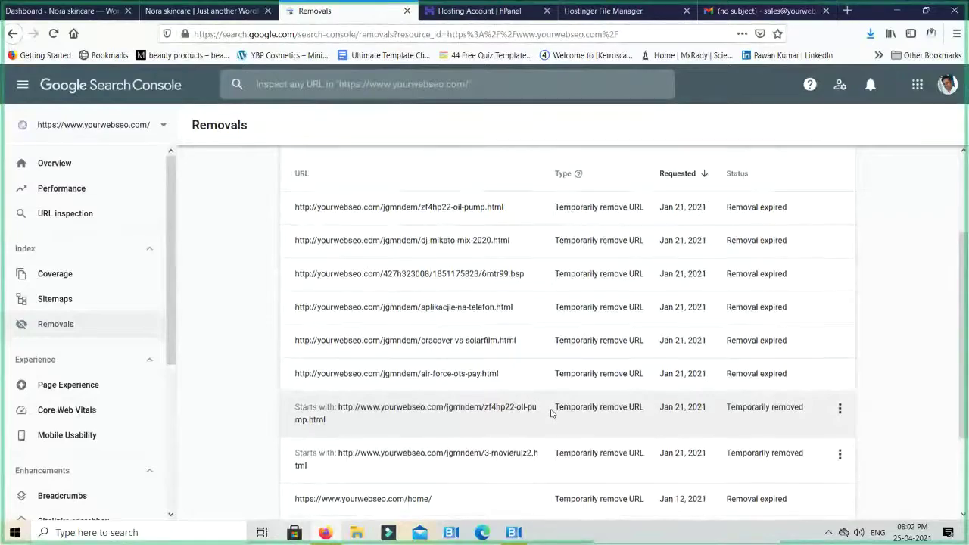
scroll(551, 413, up, 1)
scroll(551, 413, up, 3)
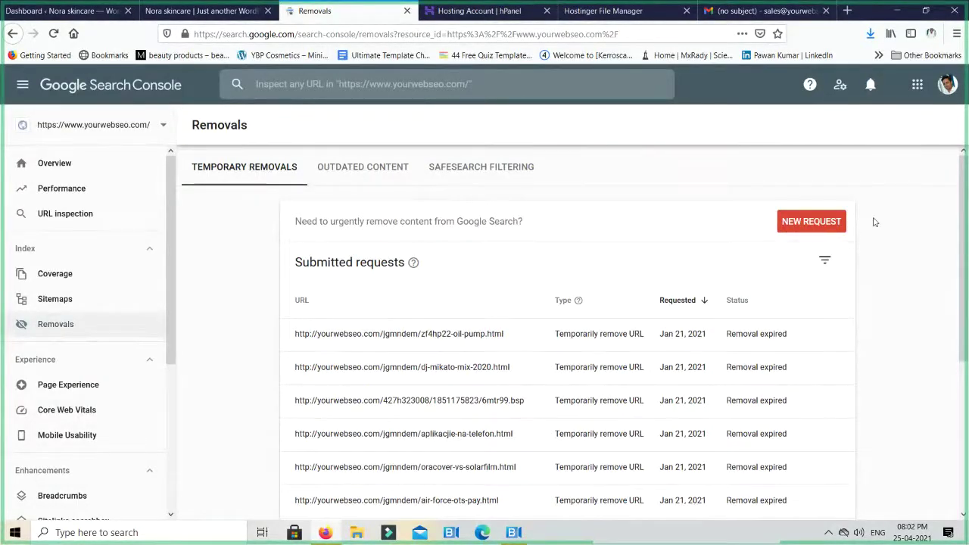
click(824, 224)
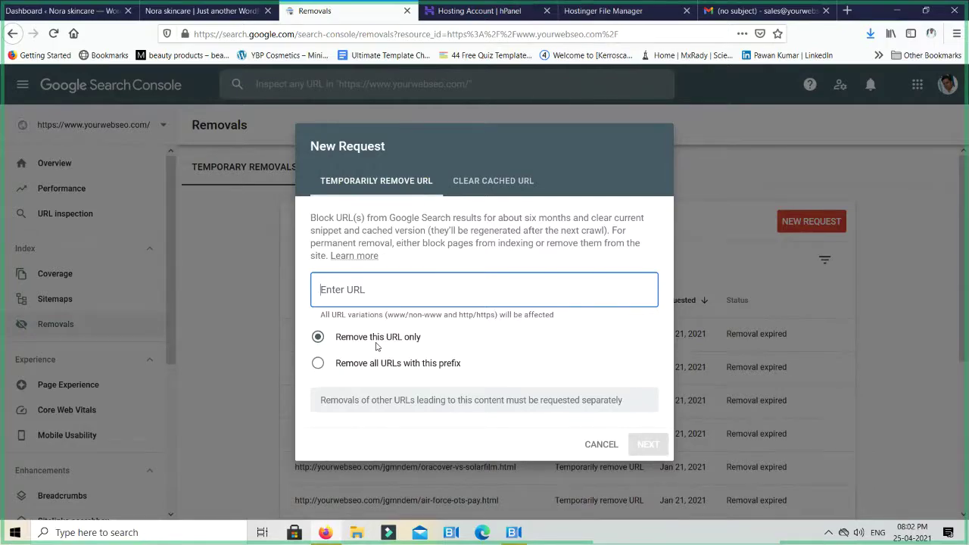
key(Escape)
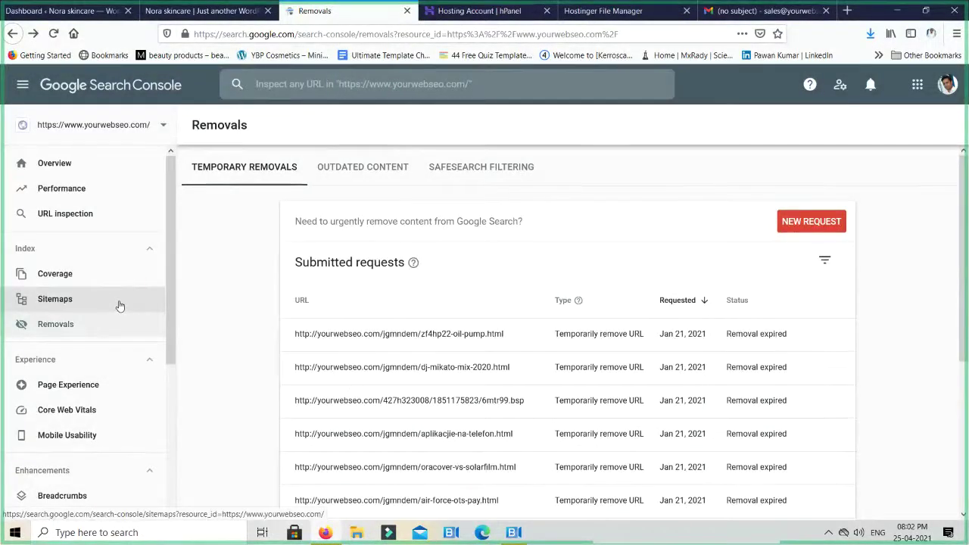
Open the Coverage report's 'Submitted URL not found (404)' issue and select the /contact/ example URL
click(59, 279)
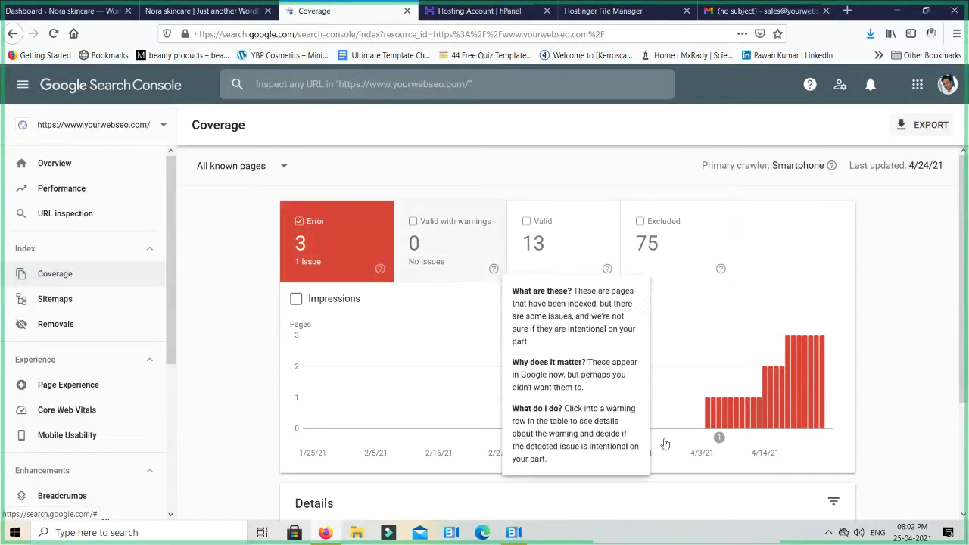
scroll(931, 299, down, 3)
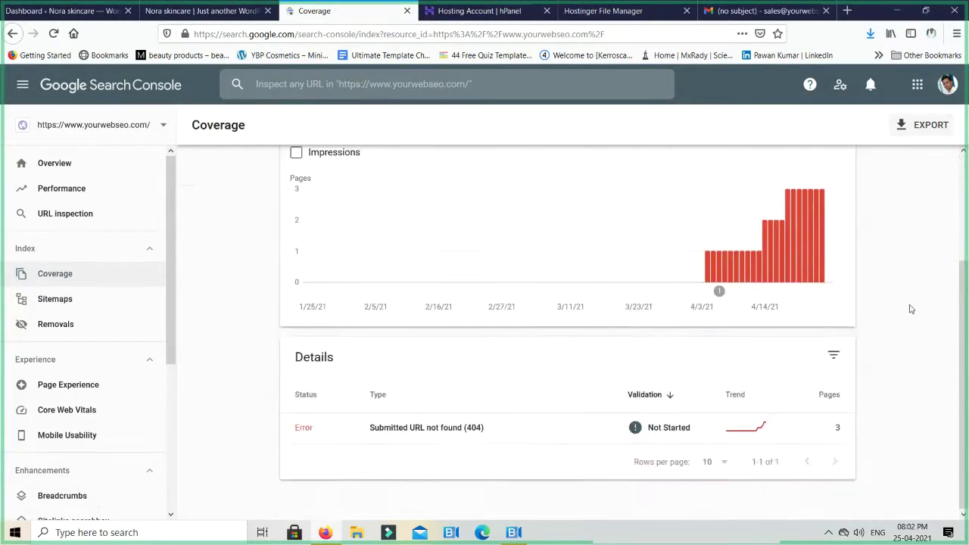
click(410, 430)
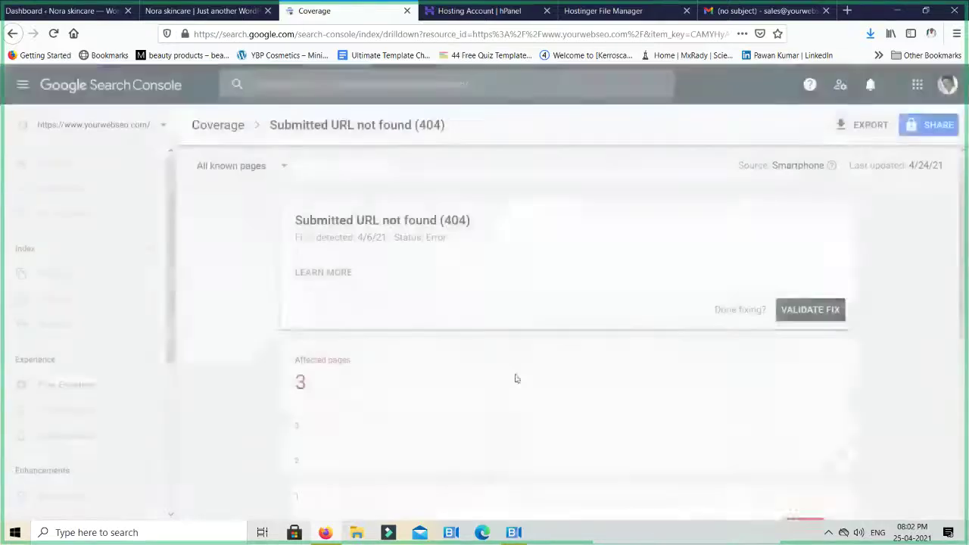
scroll(481, 402, down, 4)
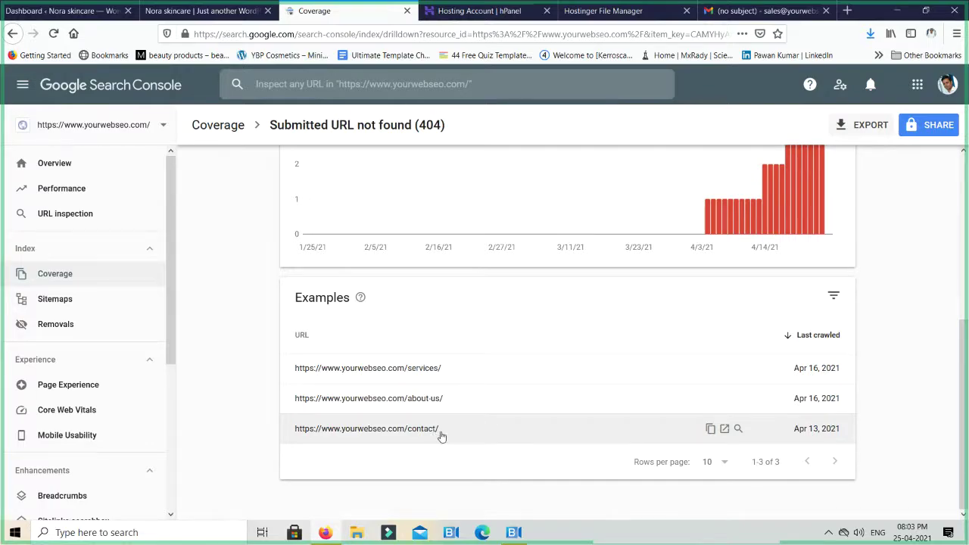
drag(441, 436, 295, 440)
key(ctrl+c)
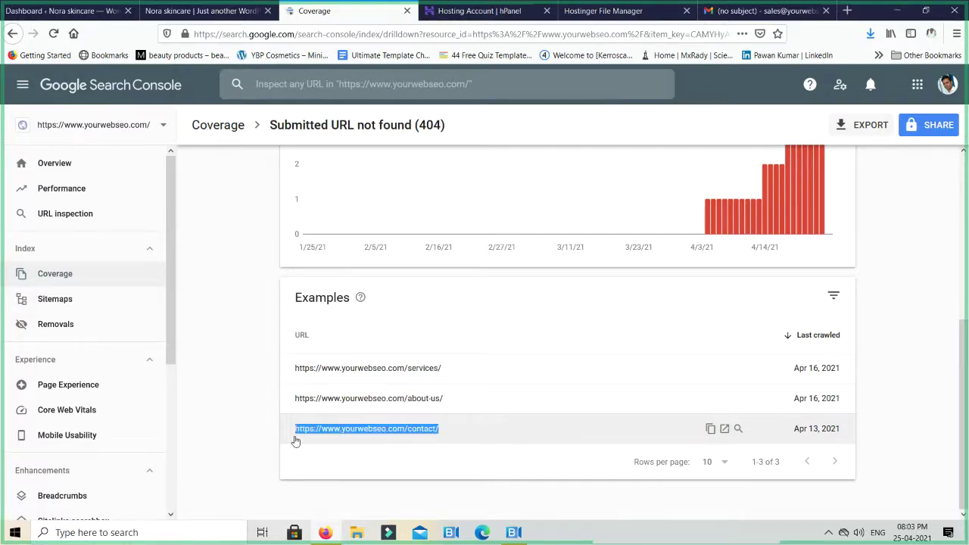
Submit a new temporary removal request in Removals for the pasted /contact/ URL
click(88, 333)
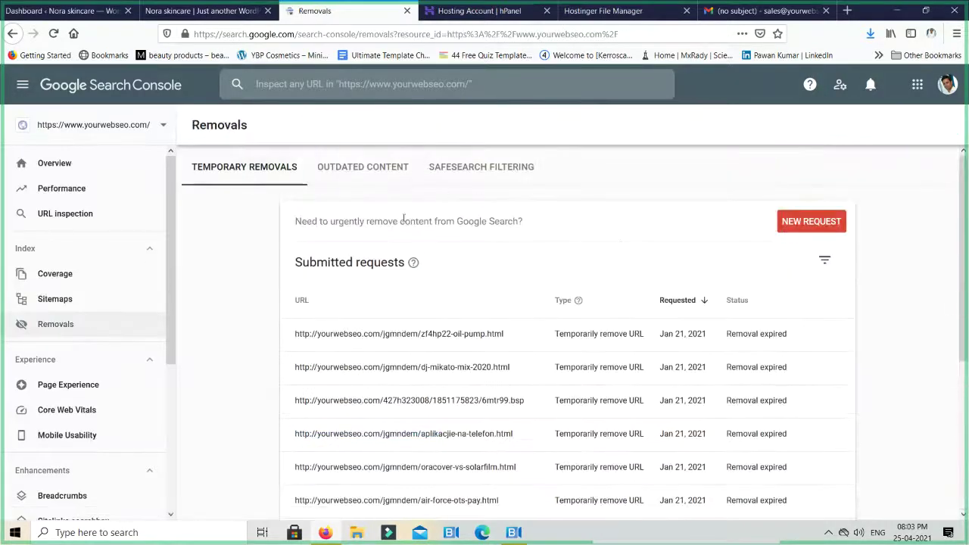
click(812, 221)
click(431, 289)
key(ctrl+v)
click(648, 445)
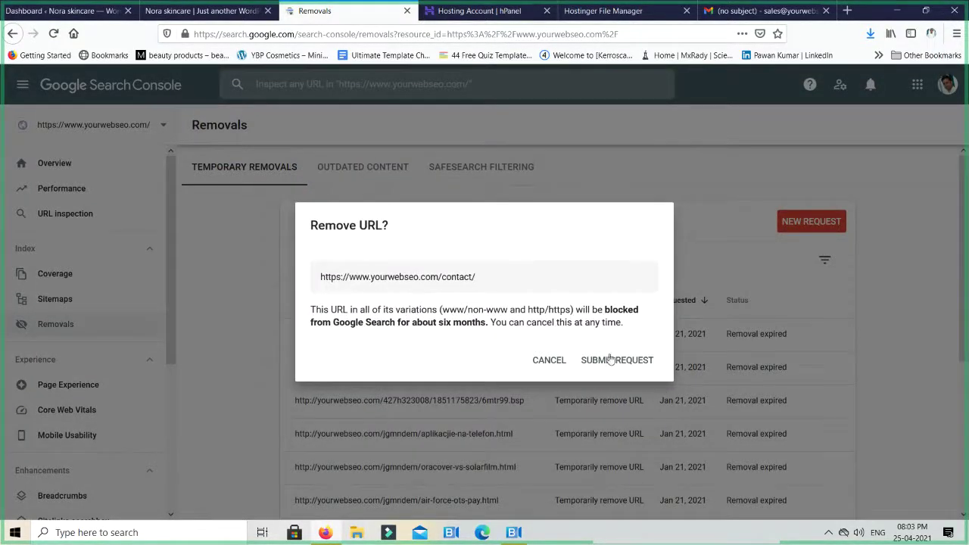
click(619, 360)
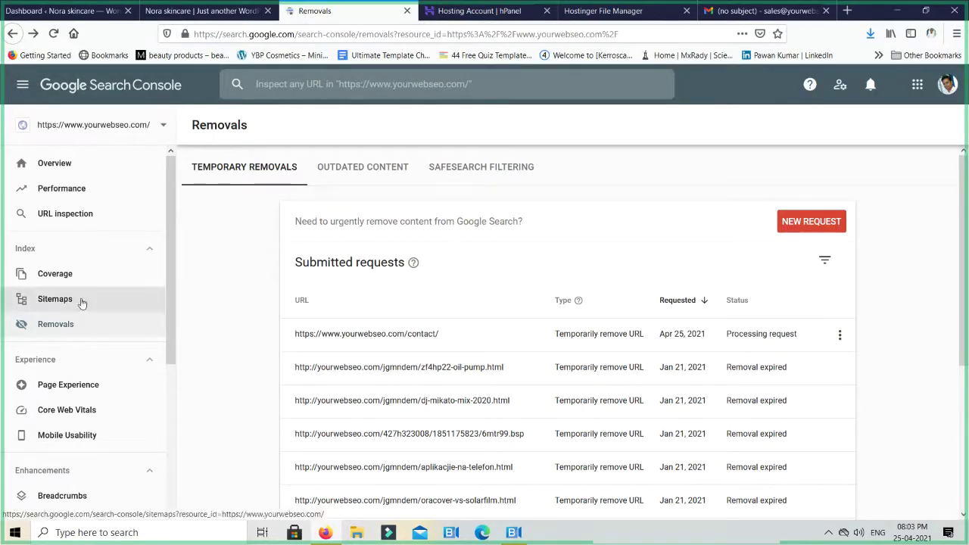
Reopen Coverage's 404 issue and scroll to its /services/, /about-us/ and /contact/ examples
click(76, 274)
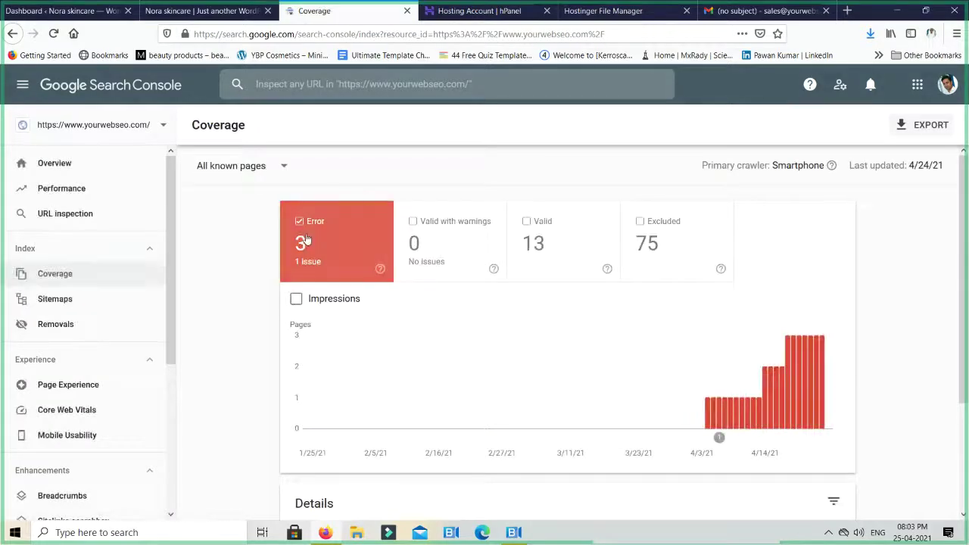
scroll(476, 286, down, 3)
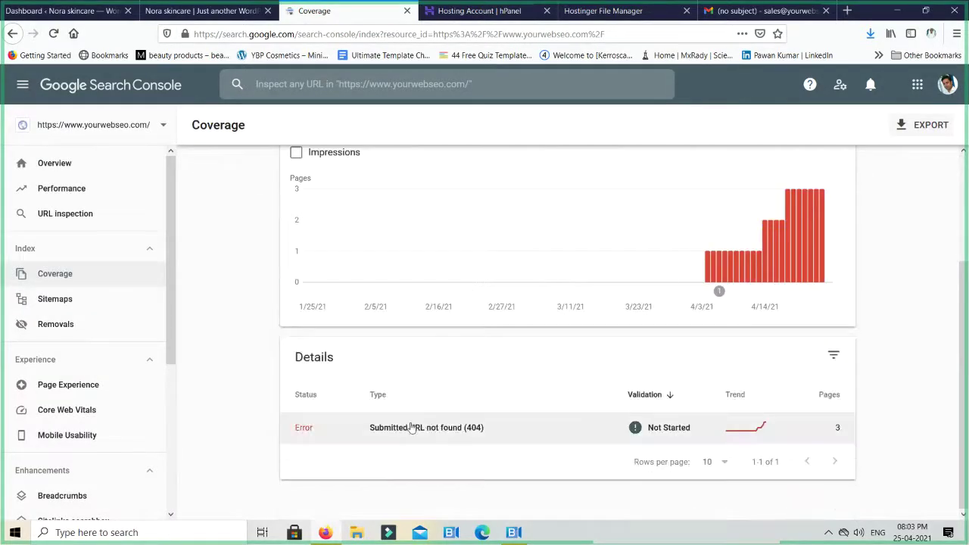
click(413, 427)
scroll(362, 386, down, 4)
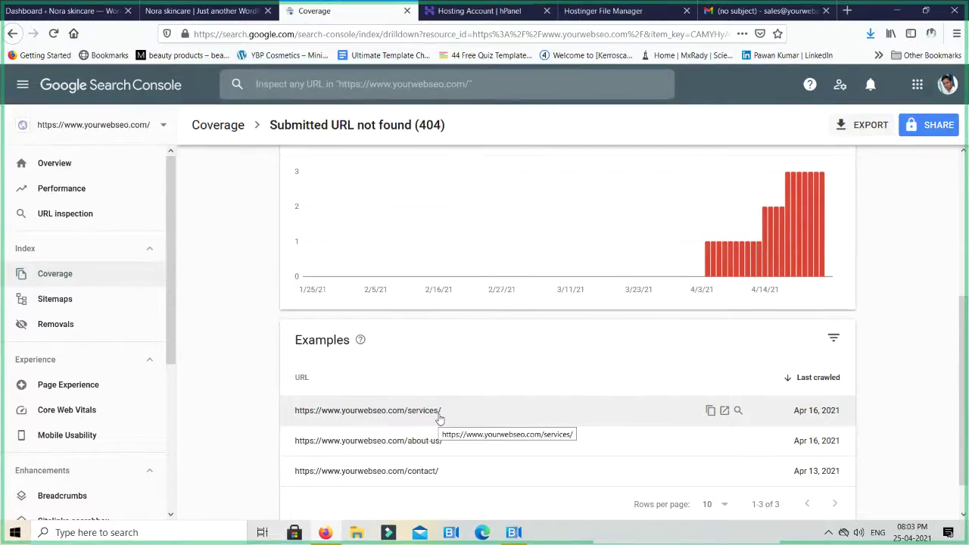
scroll(112, 370, down, 1)
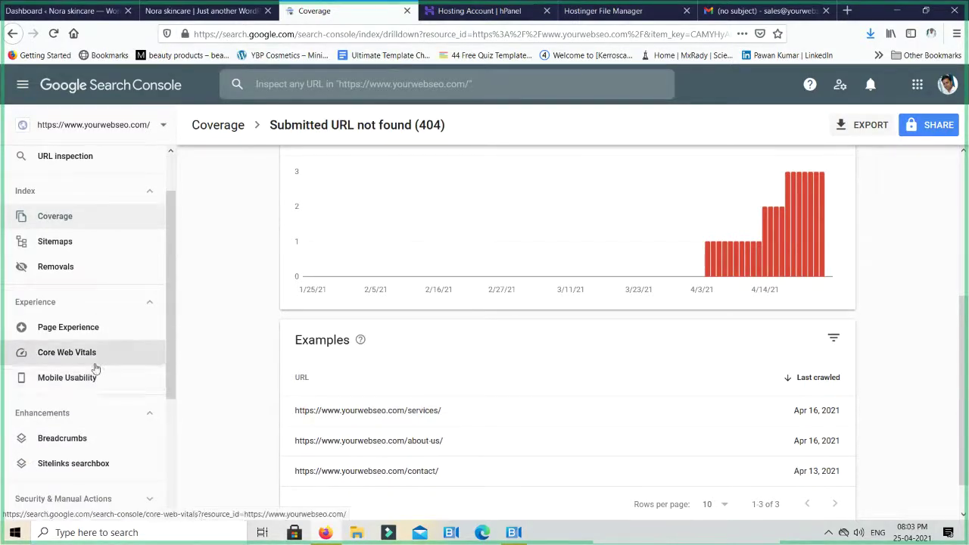
Open Mobile Usability and chart the 2 valid pages instead of the errors
click(67, 378)
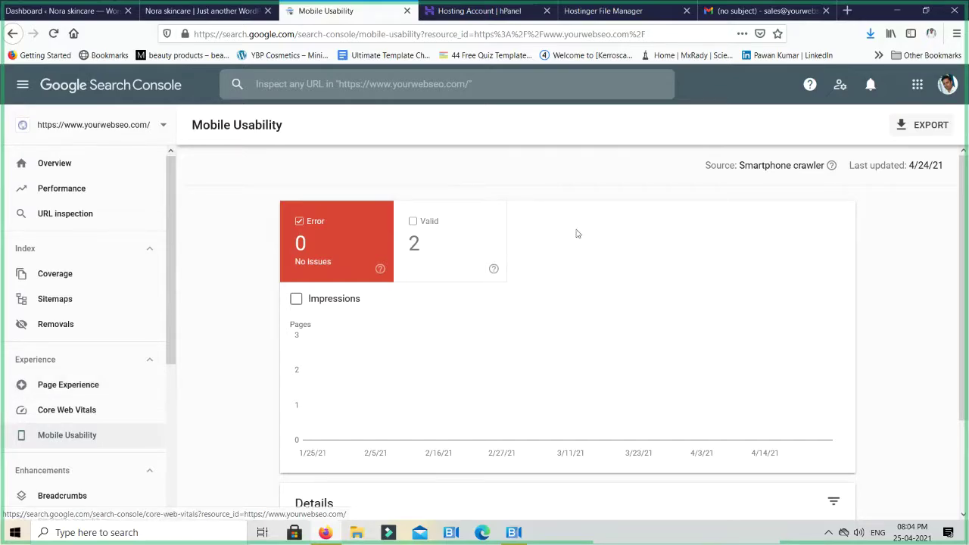
scroll(563, 238, down, 2)
scroll(562, 240, up, 2)
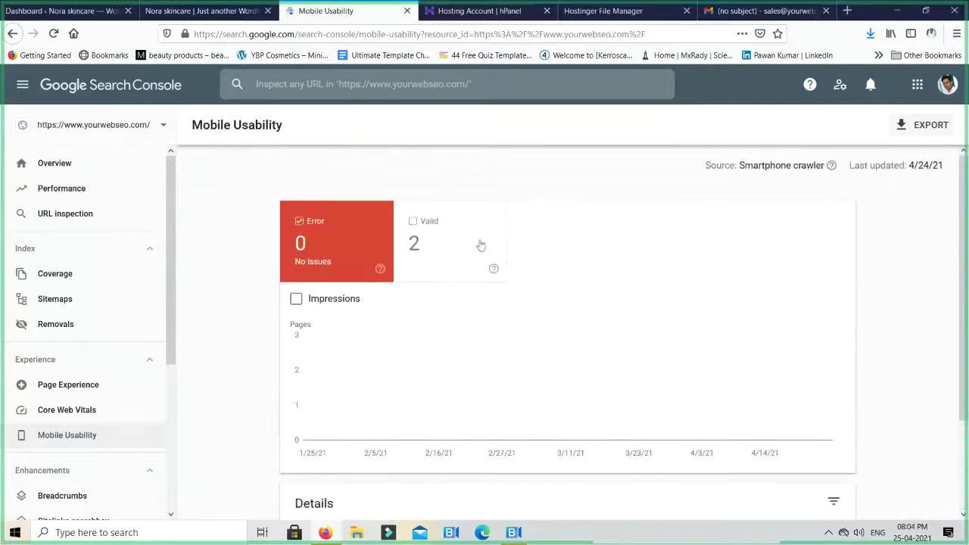
click(438, 233)
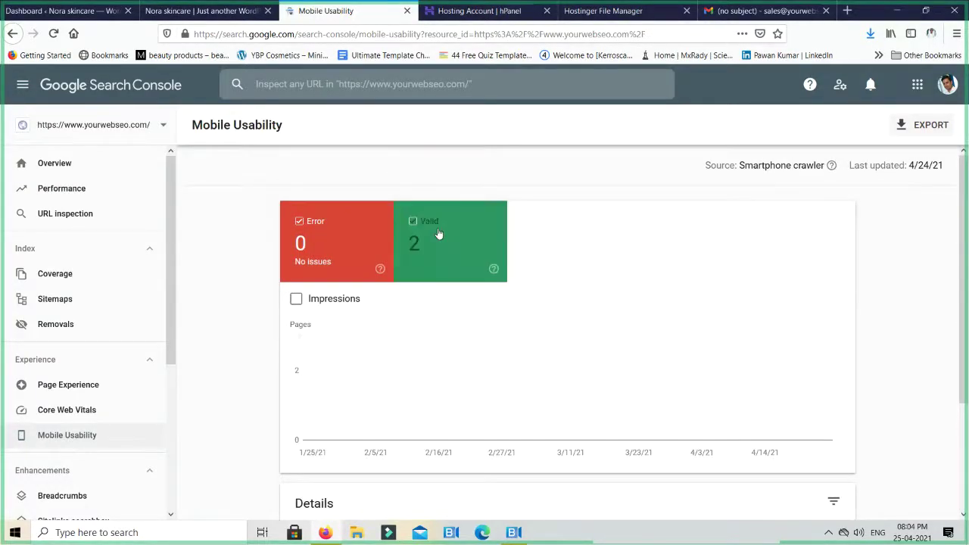
click(332, 250)
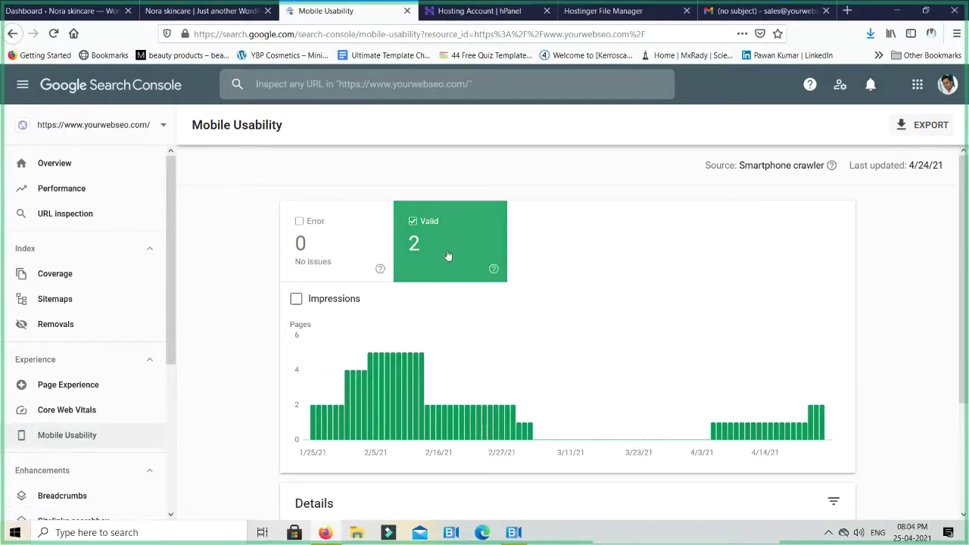
scroll(526, 262, down, 2)
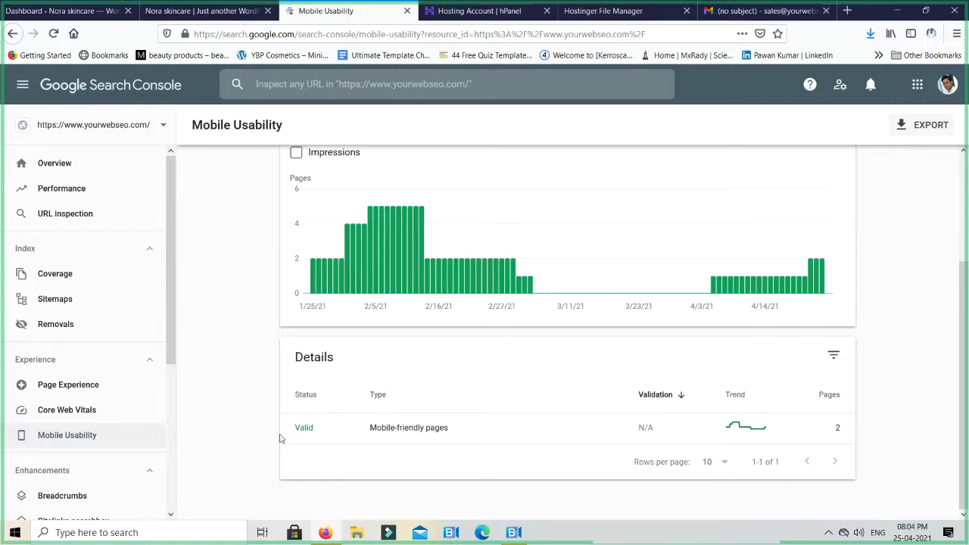
List the mobile-friendly pages (homepage and /google-local-business/), then open the property selector
click(322, 429)
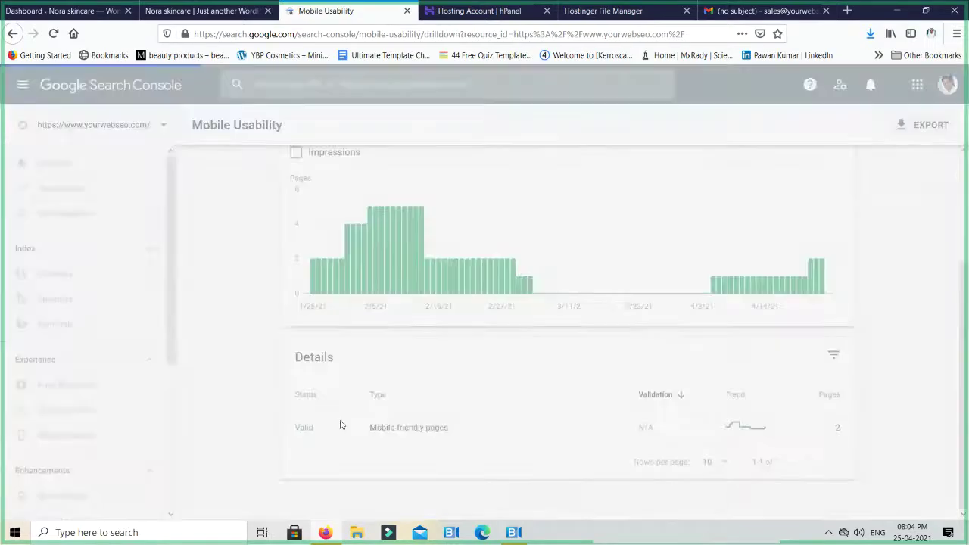
scroll(532, 401, down, 3)
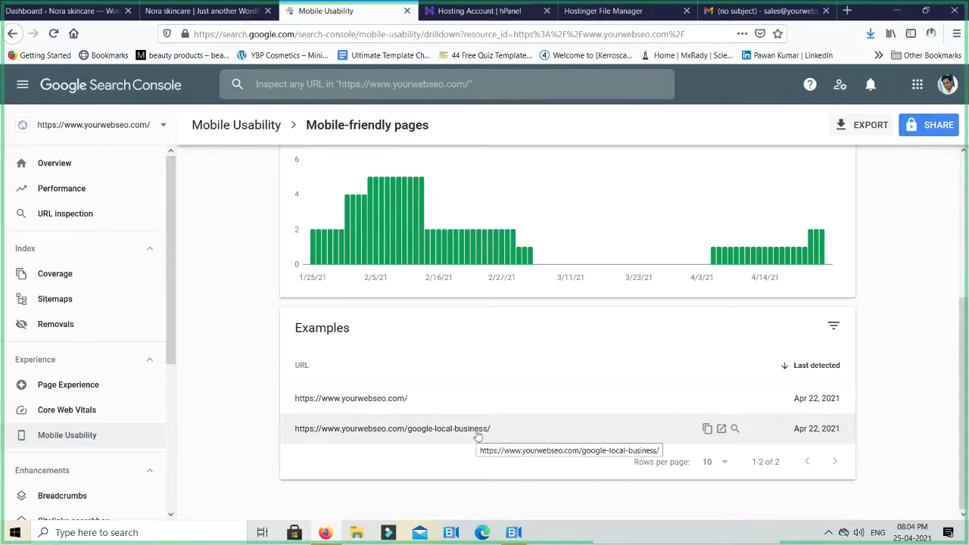
scroll(126, 405, down, 1)
scroll(125, 405, down, 3)
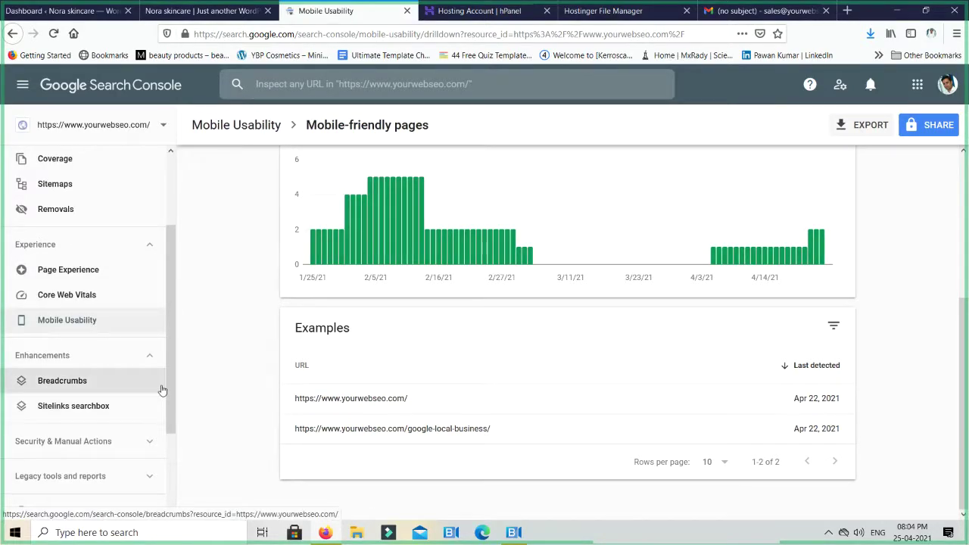
scroll(162, 390, up, 2)
scroll(161, 389, up, 2)
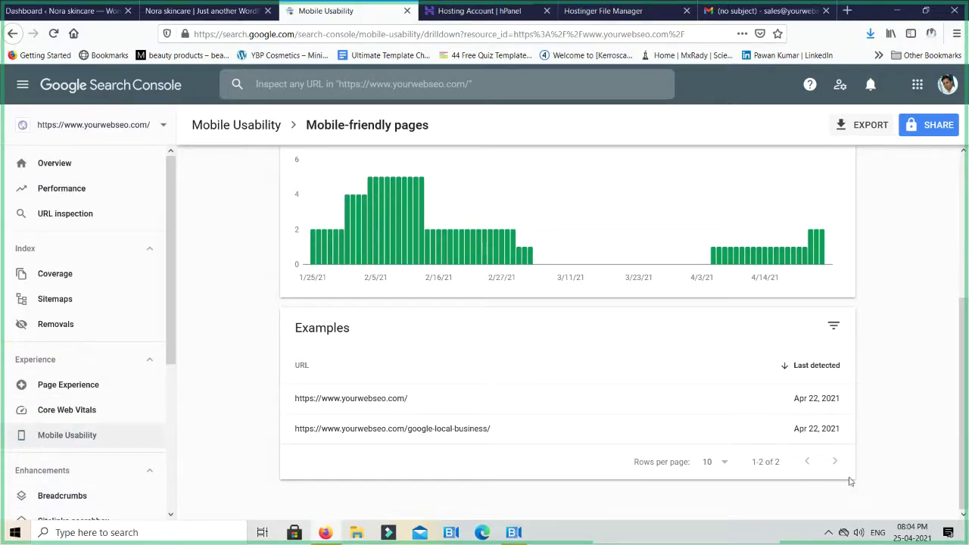
click(119, 130)
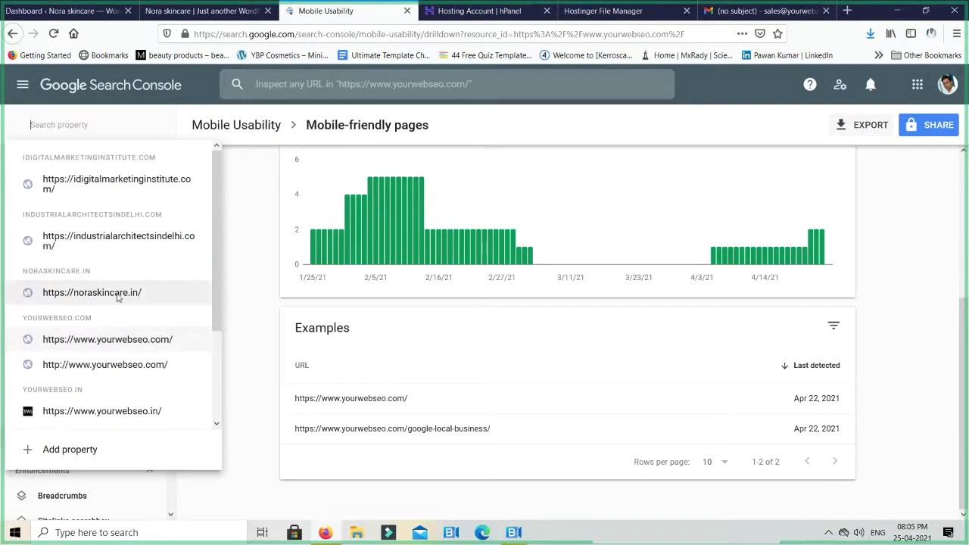
click(91, 292)
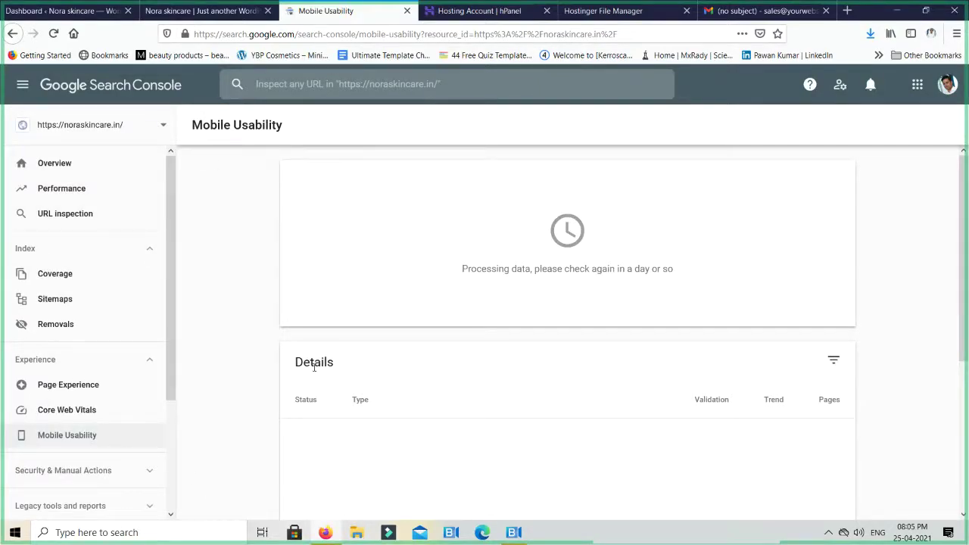
click(186, 17)
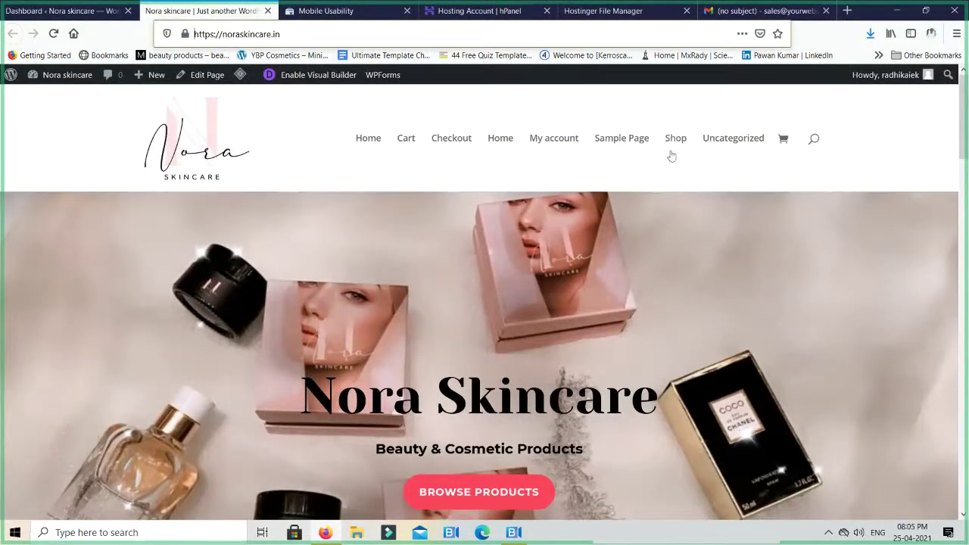
Open the WordPress admin dashboard for Nora skincare
mouse_move(46, 74)
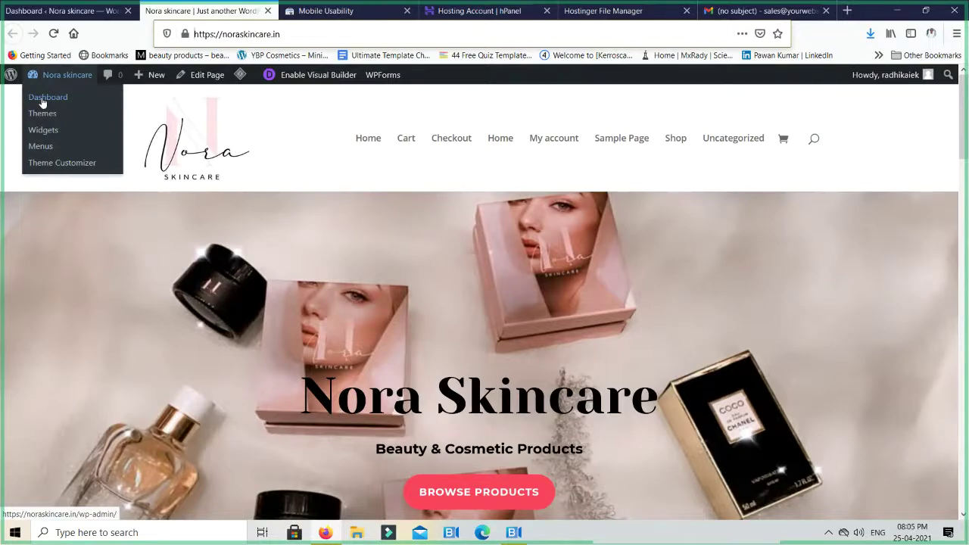
click(43, 102)
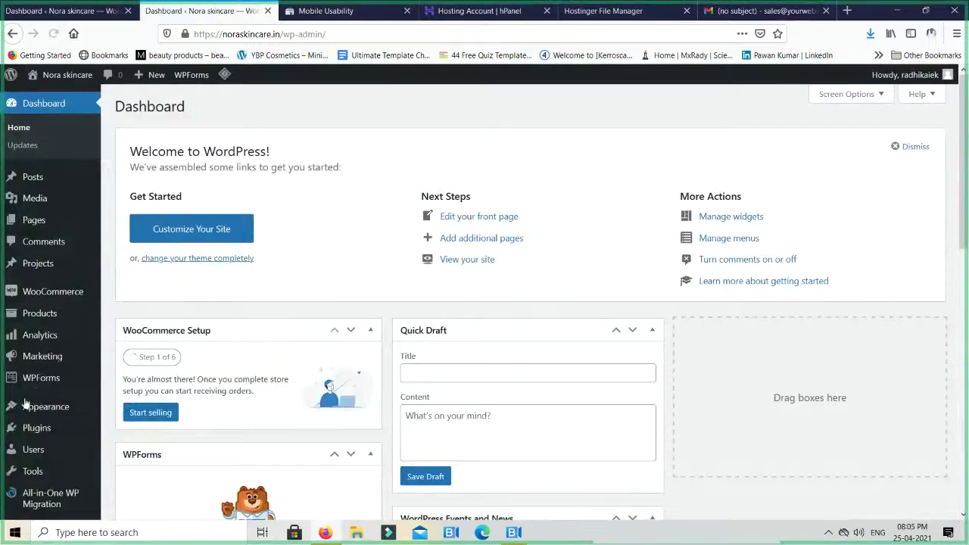
scroll(45, 386, down, 10)
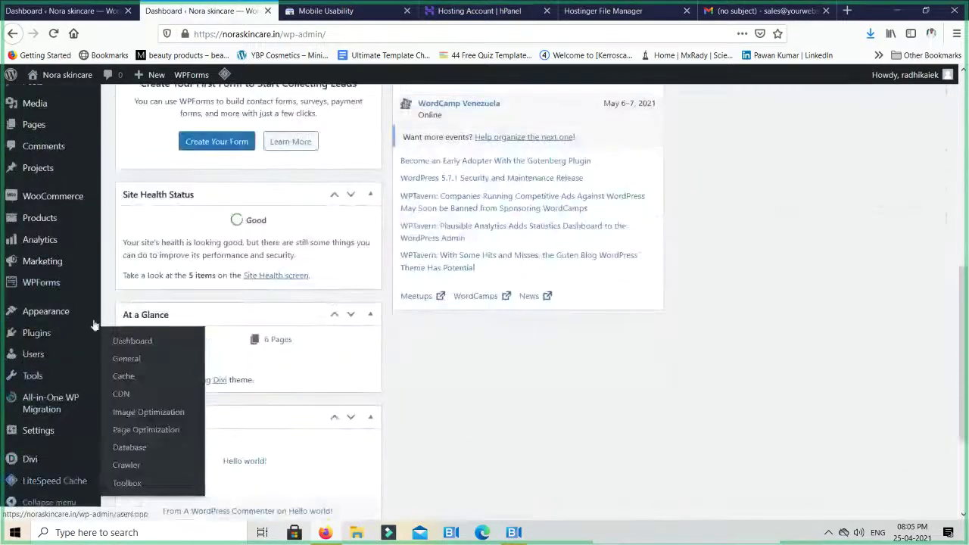
Review the General Settings timezone, date and time formats, then go to Reading settings
mouse_move(47, 436)
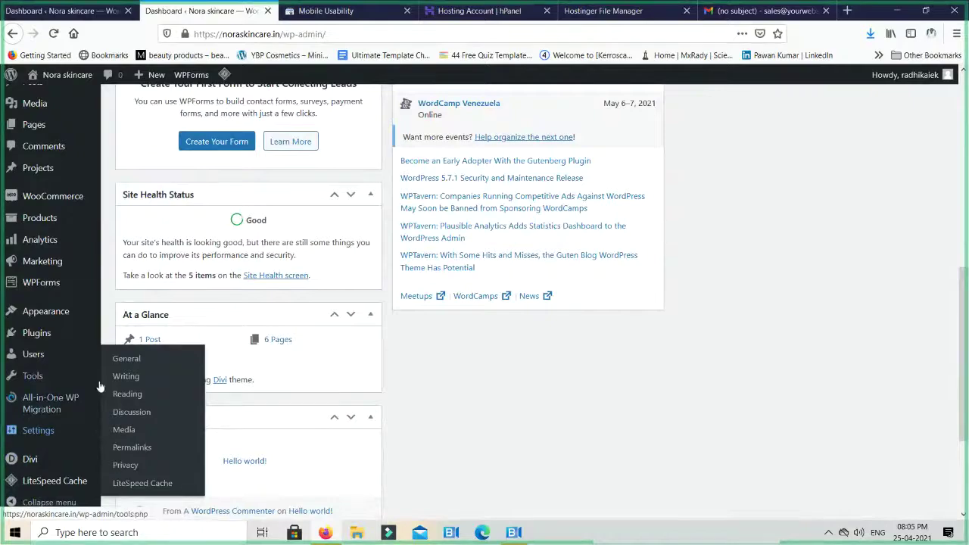
click(127, 359)
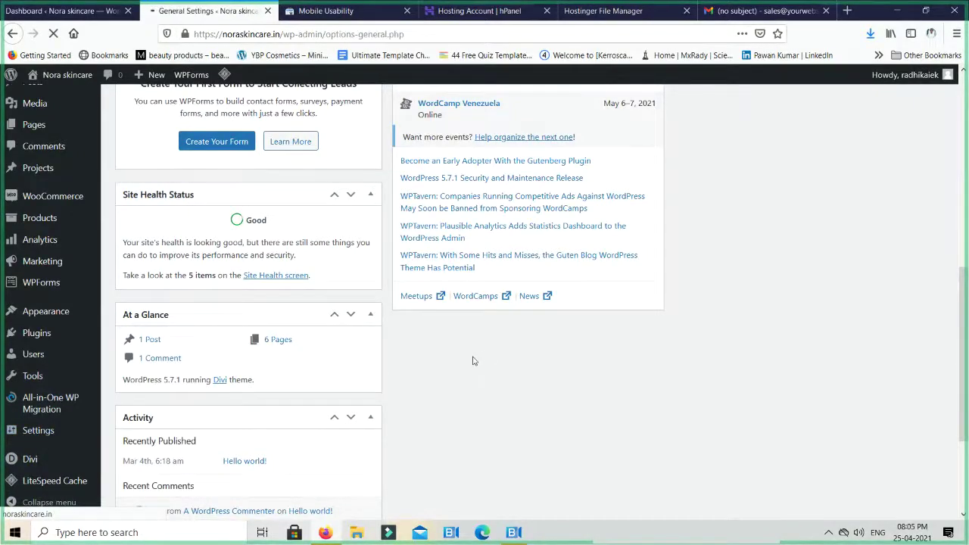
scroll(473, 360, down, 10)
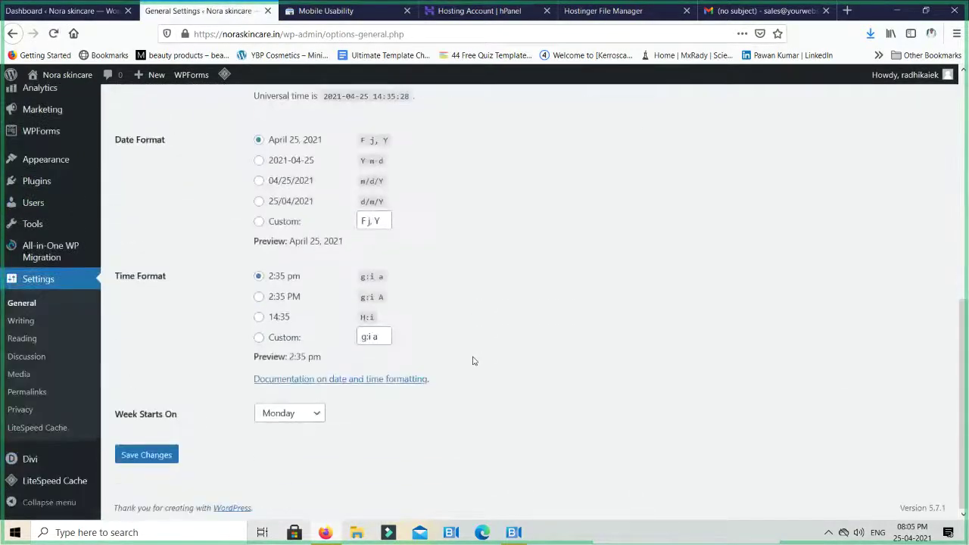
scroll(472, 361, up, 10)
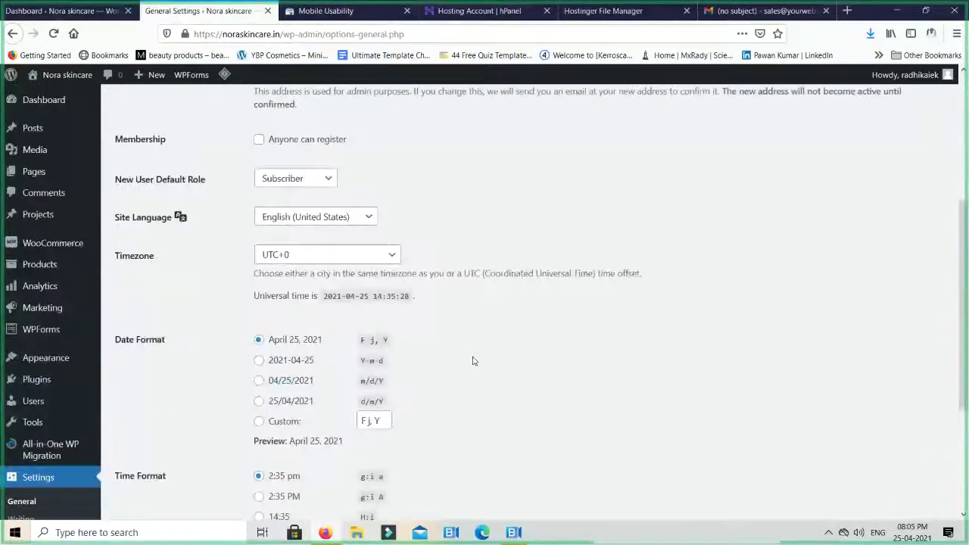
scroll(473, 360, down, 5)
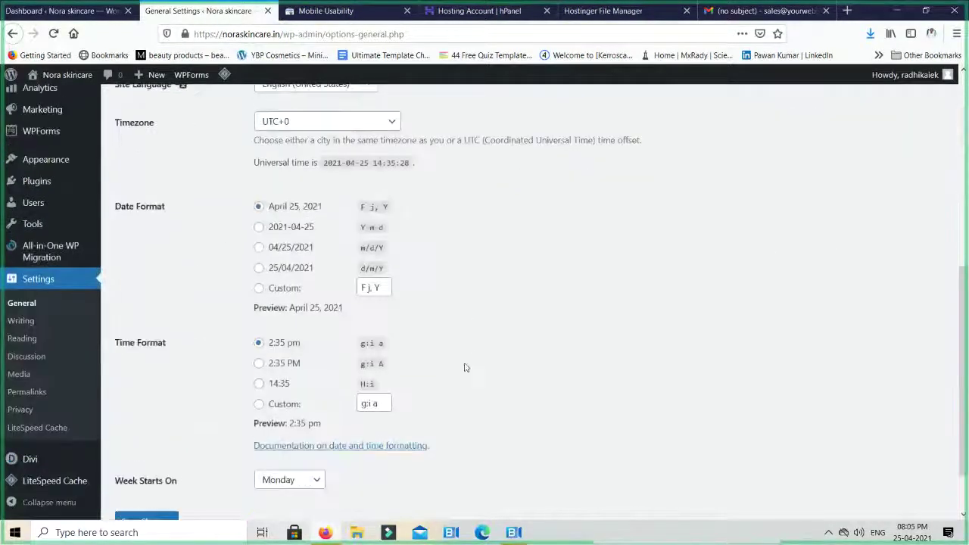
click(23, 341)
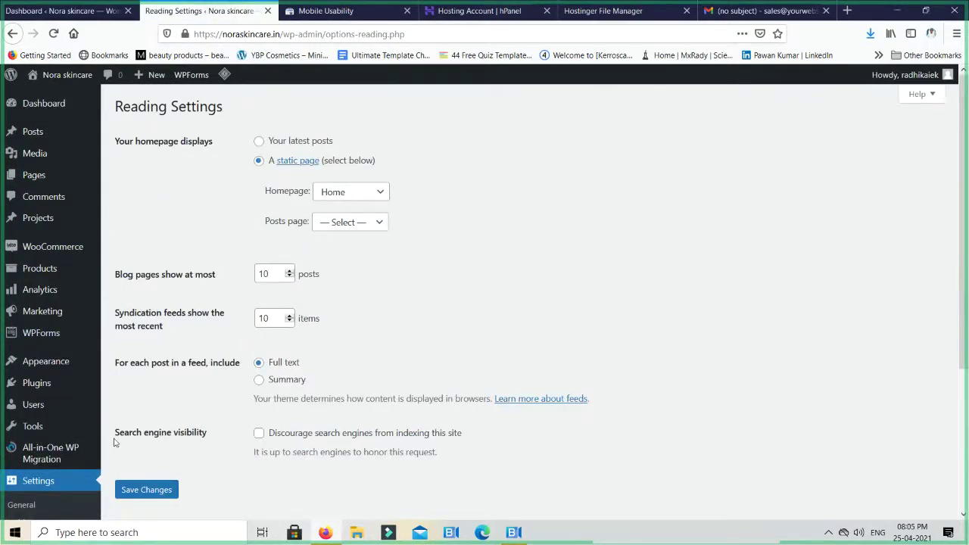
Tick 'Discourage search engines from indexing this site' and save the Reading settings
scroll(115, 442, down, 3)
scroll(398, 346, up, 2)
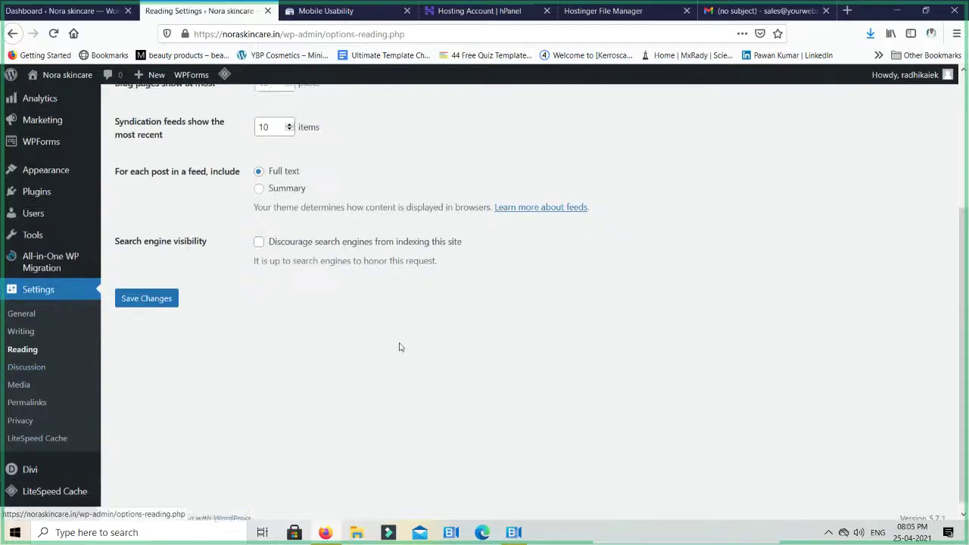
click(257, 368)
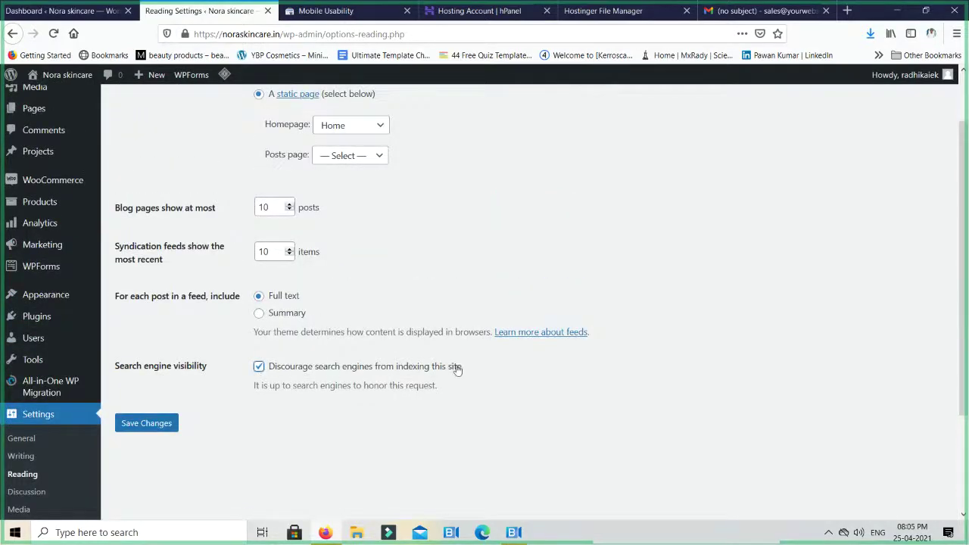
click(143, 425)
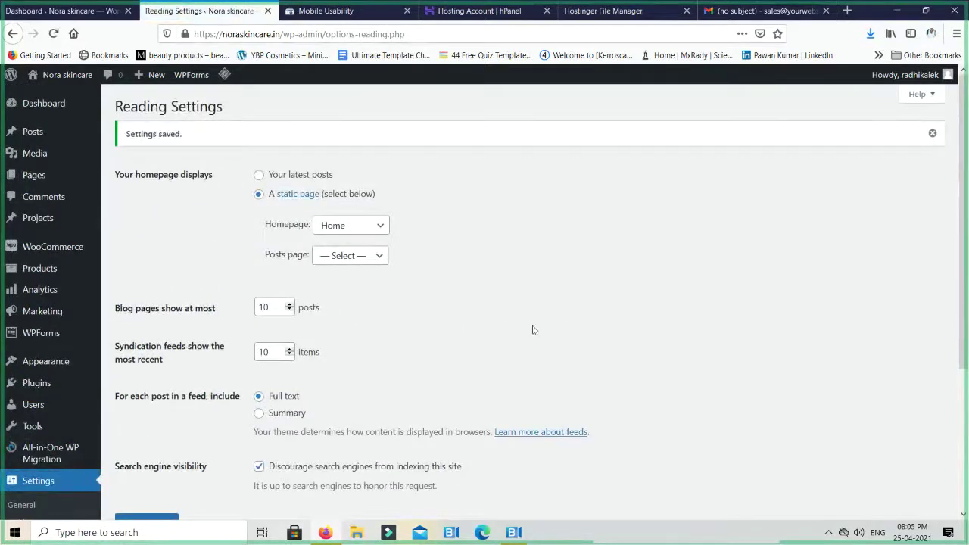
scroll(424, 371, down, 3)
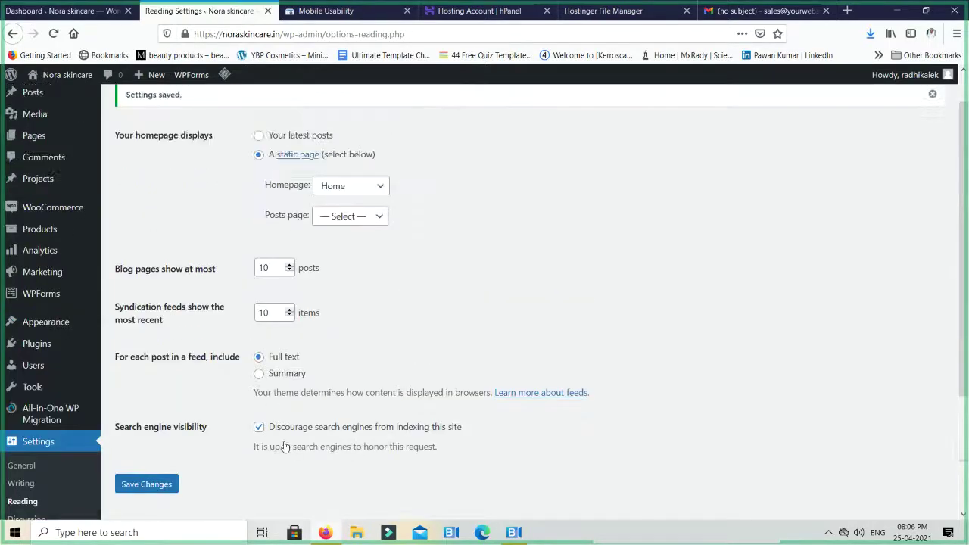
scroll(446, 353, down, 5)
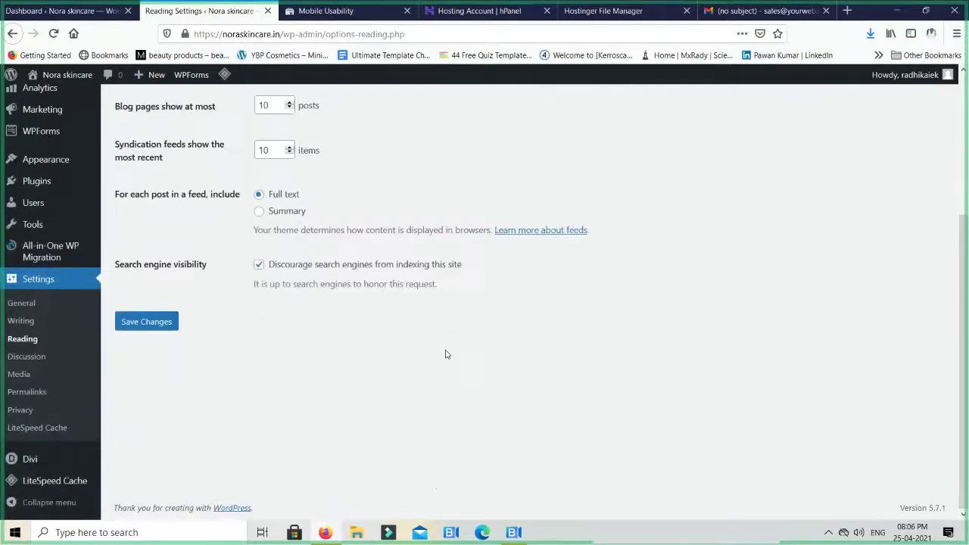
scroll(445, 352, up, 2)
scroll(439, 472, up, 3)
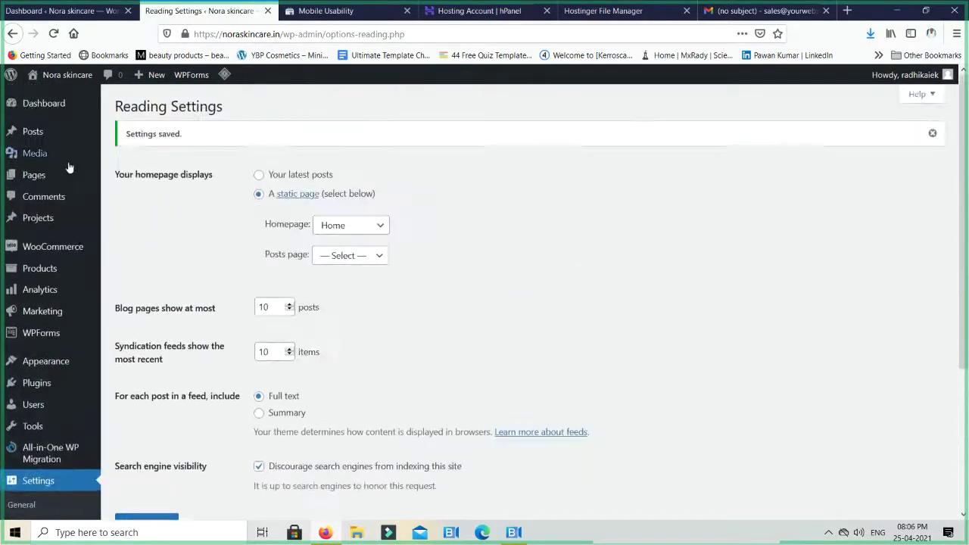
Open the live noraskincare.in site in a new tab and scroll through its homepage
mouse_move(65, 75)
middle_click(66, 98)
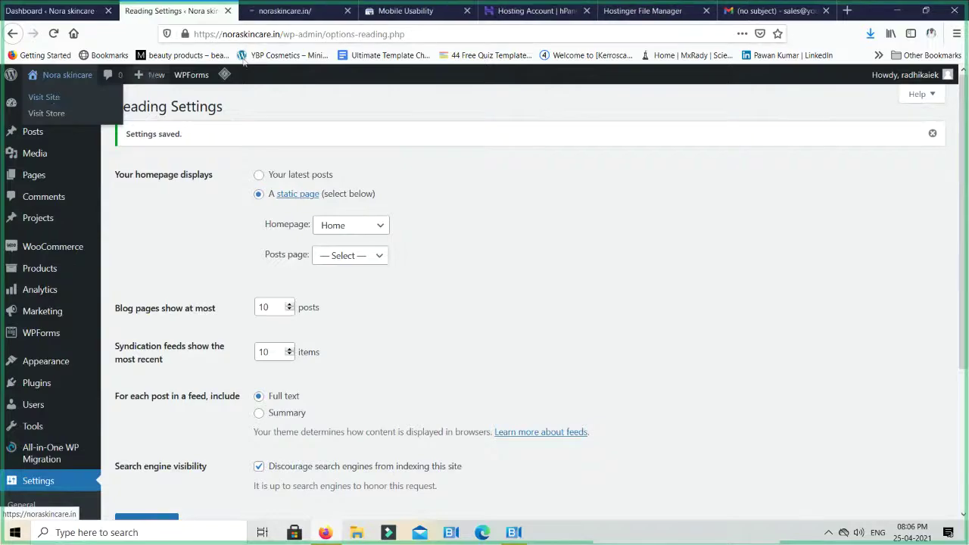
click(301, 19)
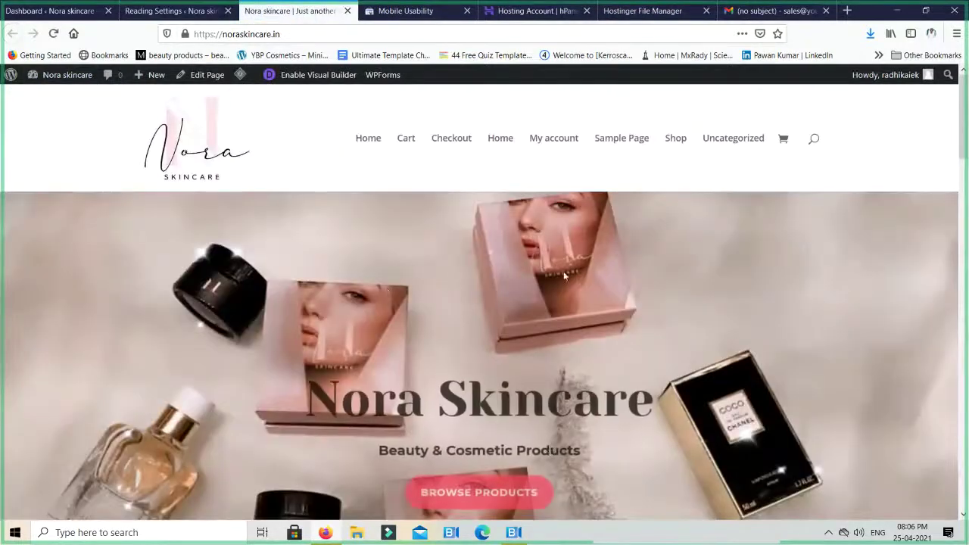
scroll(477, 312, down, 5)
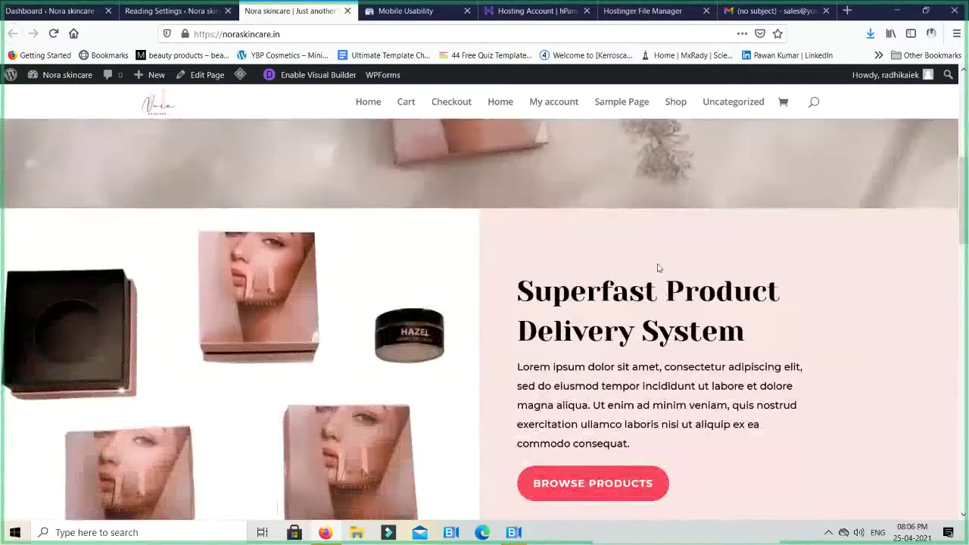
scroll(657, 268, down, 4)
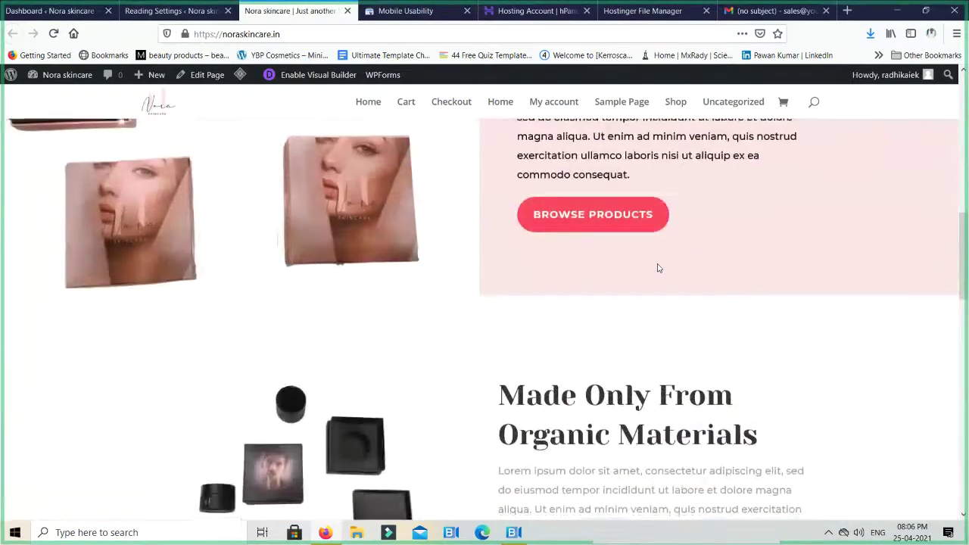
scroll(656, 267, down, 4)
scroll(346, 442, up, 3)
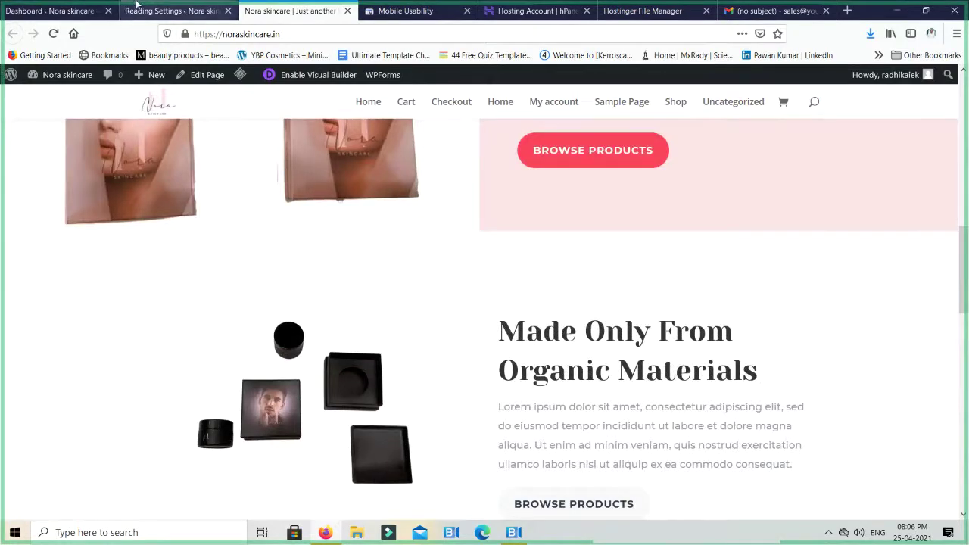
Confirm the Reading Settings no-indexing option is still saved, then return to the live homepage
click(173, 11)
scroll(264, 268, down, 3)
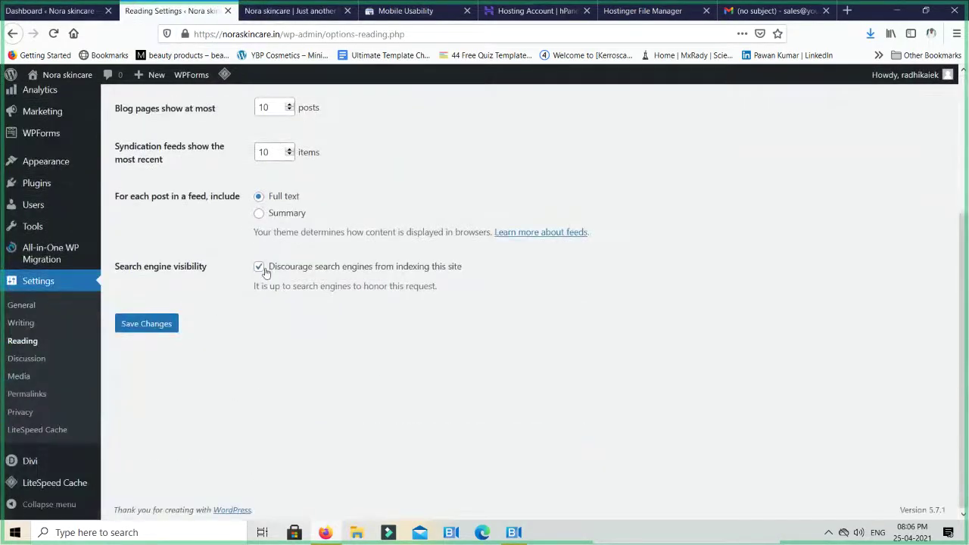
scroll(491, 320, up, 1)
scroll(492, 320, up, 2)
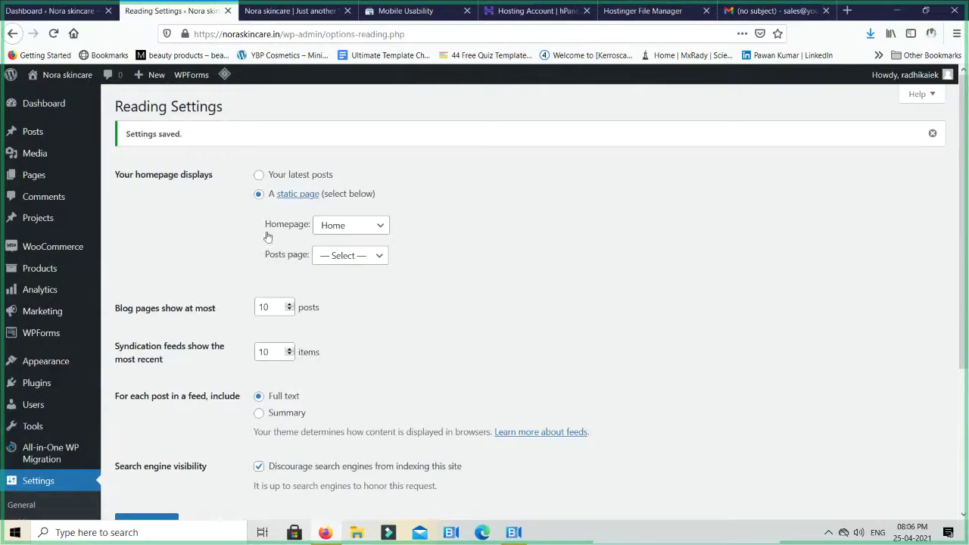
click(291, 10)
scroll(474, 287, up, 3)
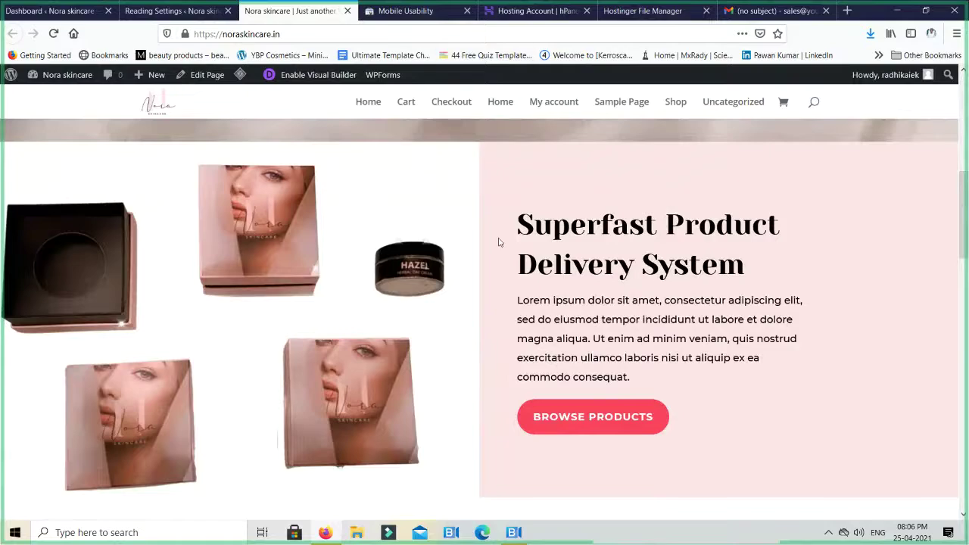
scroll(498, 242, up, 5)
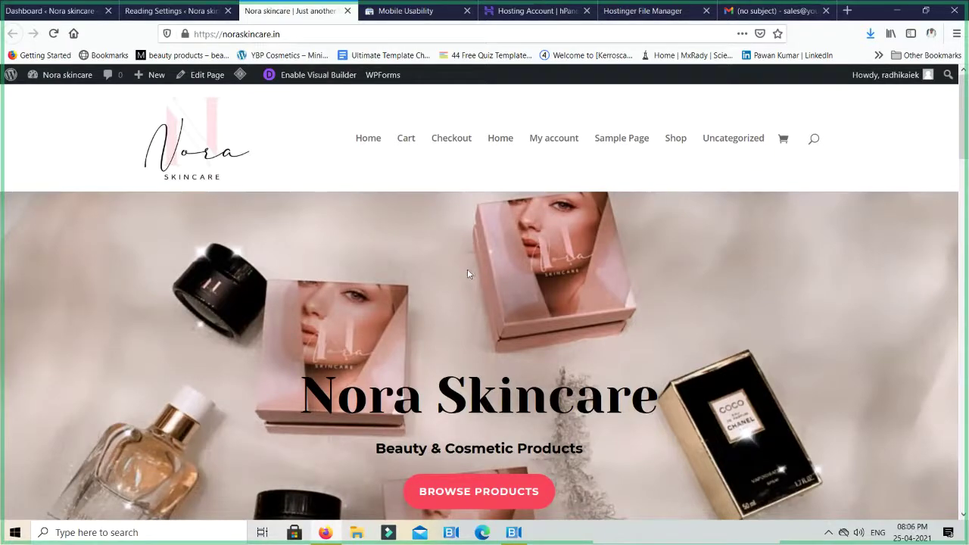
Search 'google analytics' from the Search Console tab and open Google Analytics Home
click(392, 10)
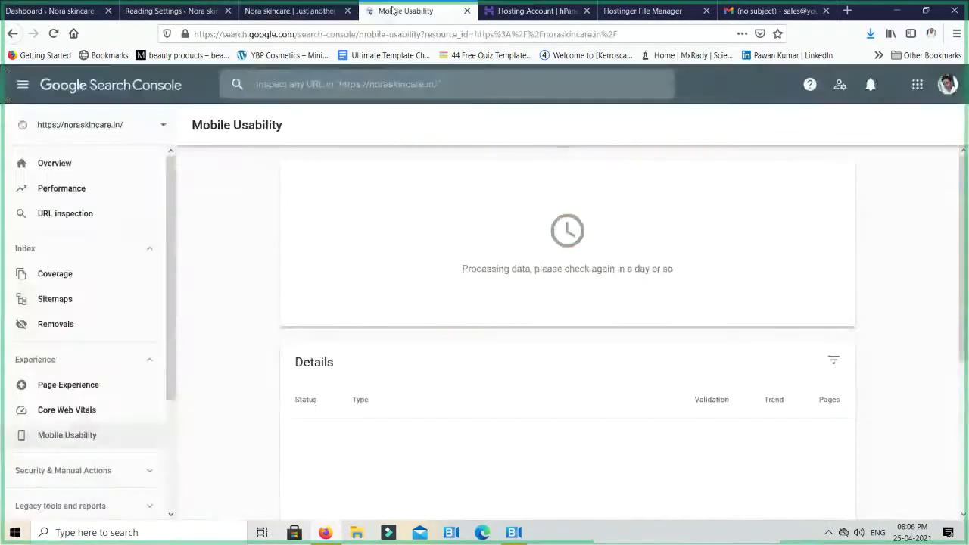
click(367, 33)
text(google a)
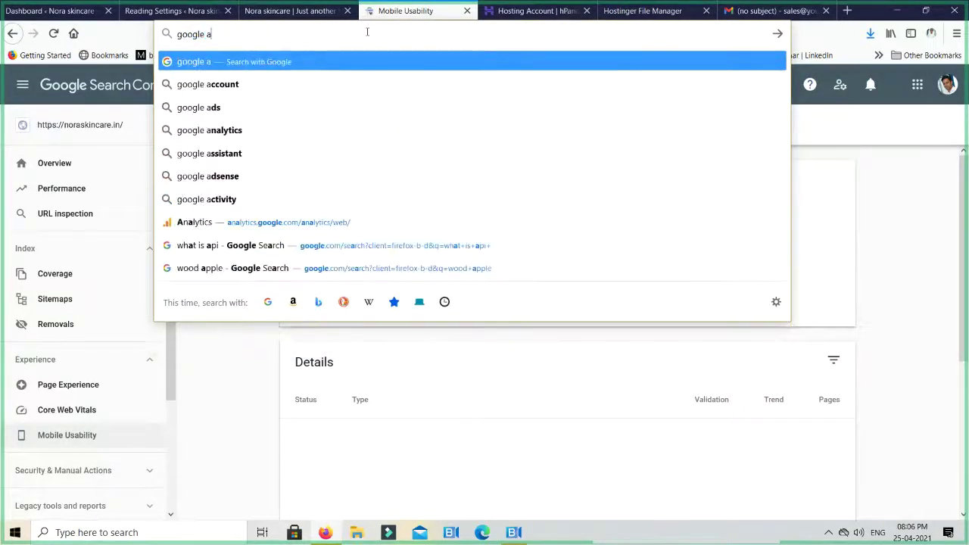
text(naly)
key(Down)
key(Return)
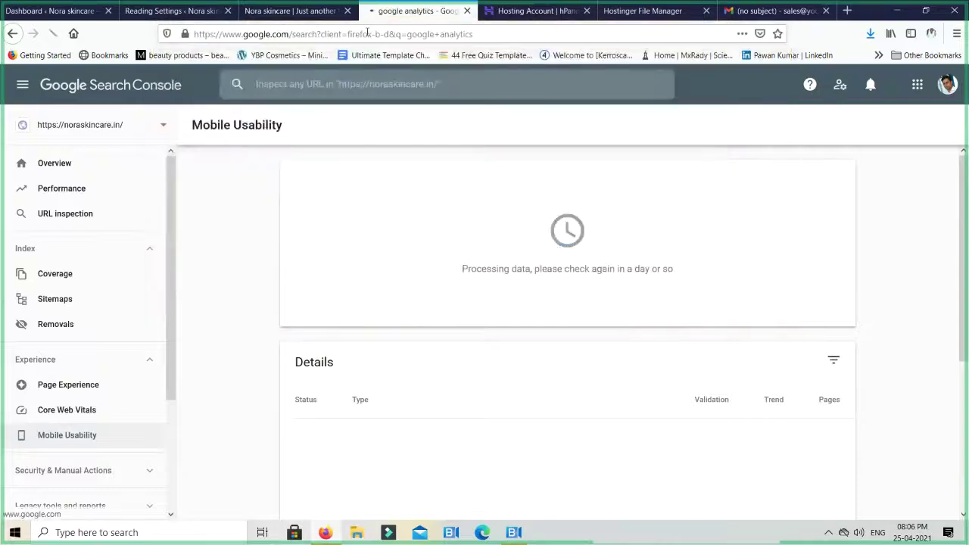
click(671, 218)
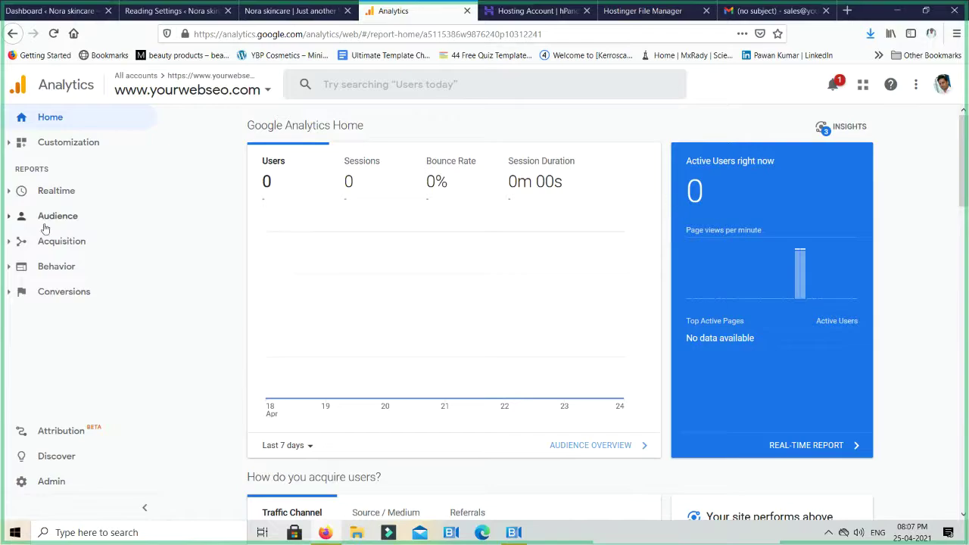
Go to Admin and choose + Create Account to start a new Analytics account
click(133, 77)
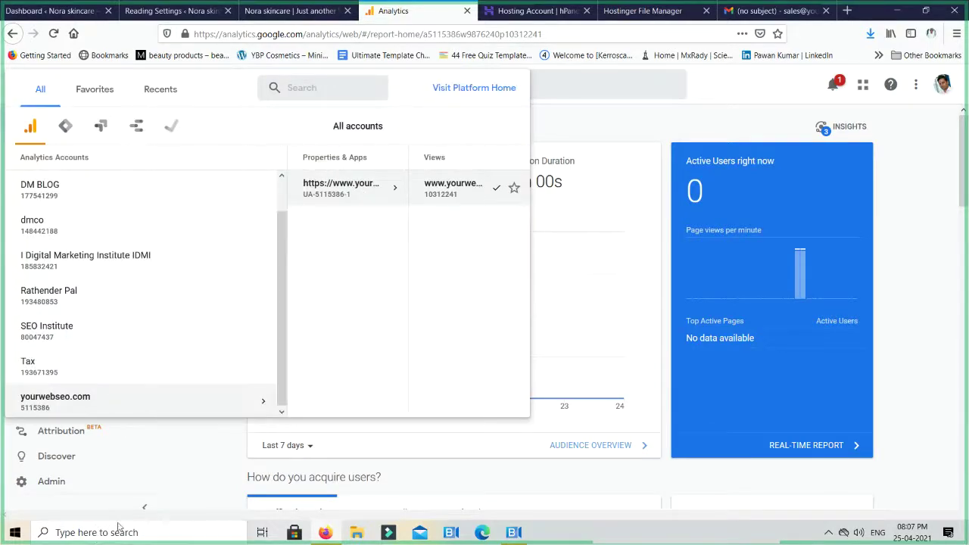
click(191, 395)
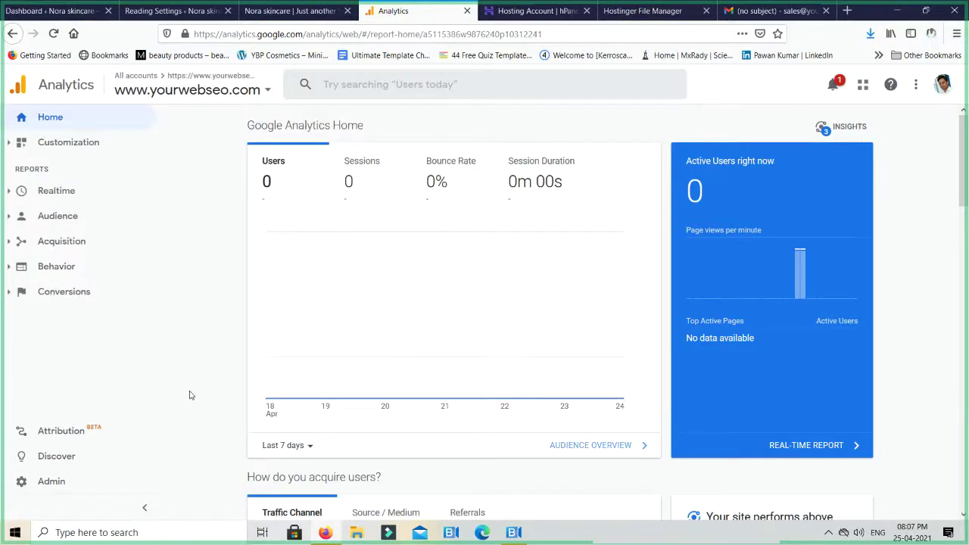
click(51, 482)
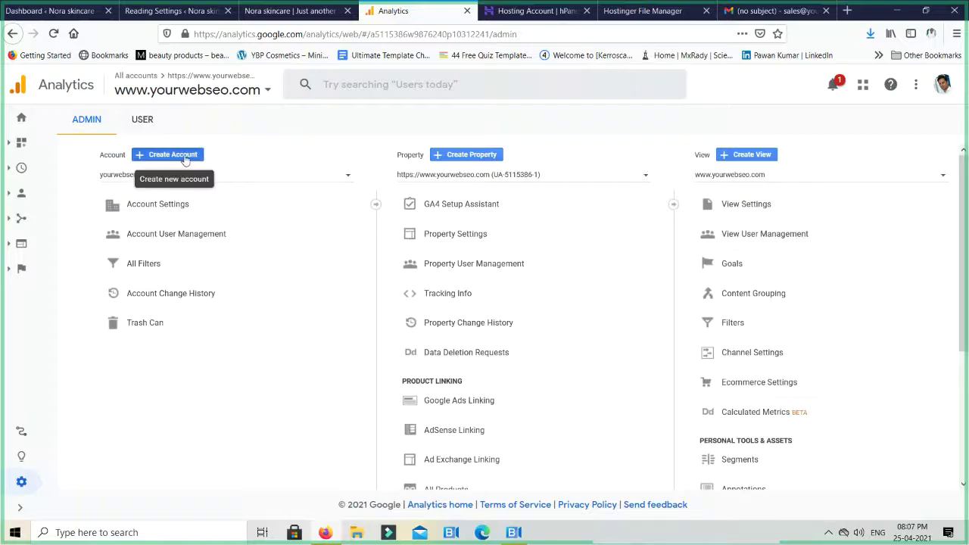
click(184, 157)
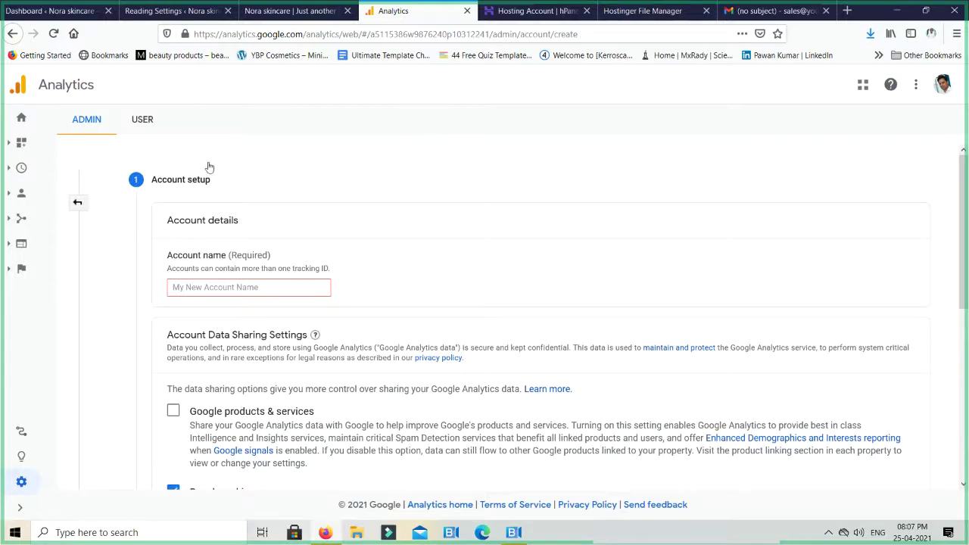
Enter the account name, keep default data-sharing settings, and continue to Property details
scroll(227, 242, down, 1)
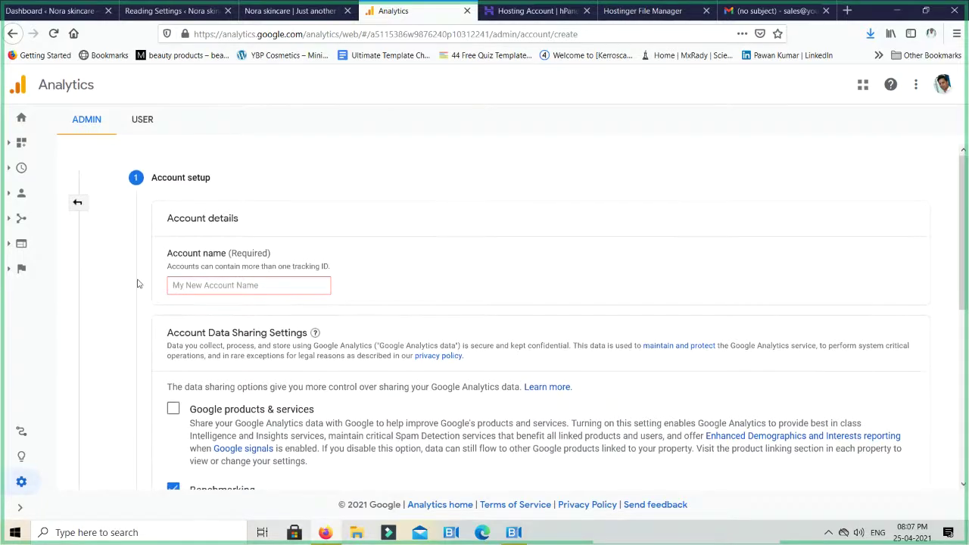
scroll(172, 242, up, 1)
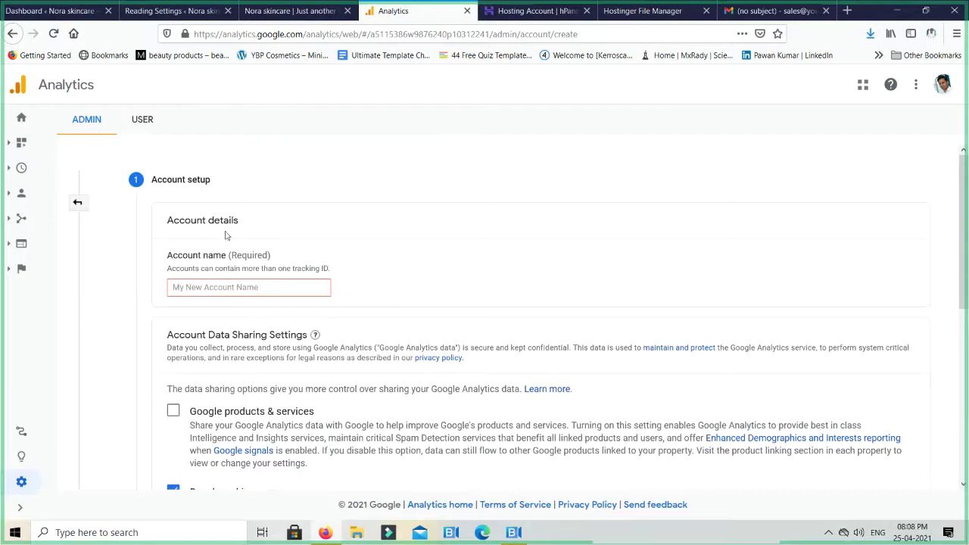
click(252, 287)
scroll(428, 262, down, 2)
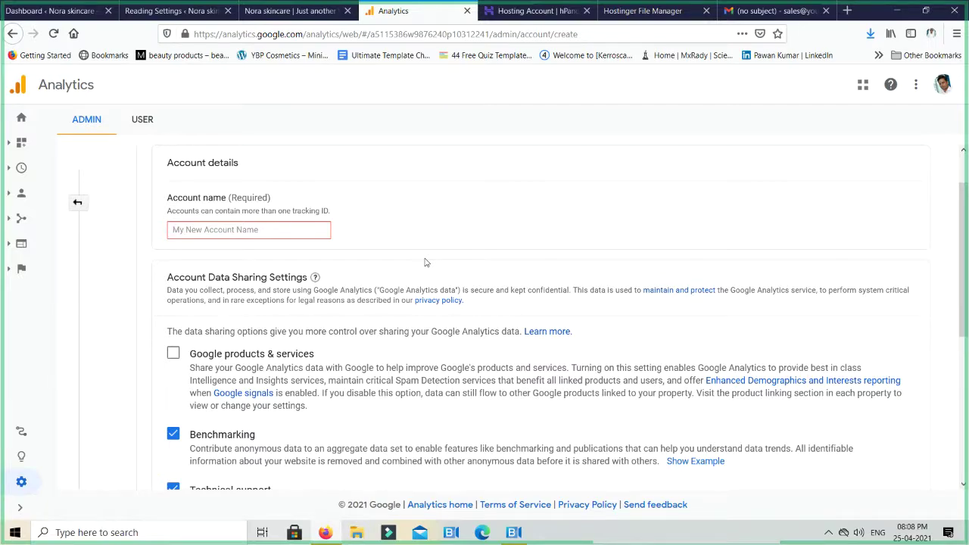
text(Radhika)
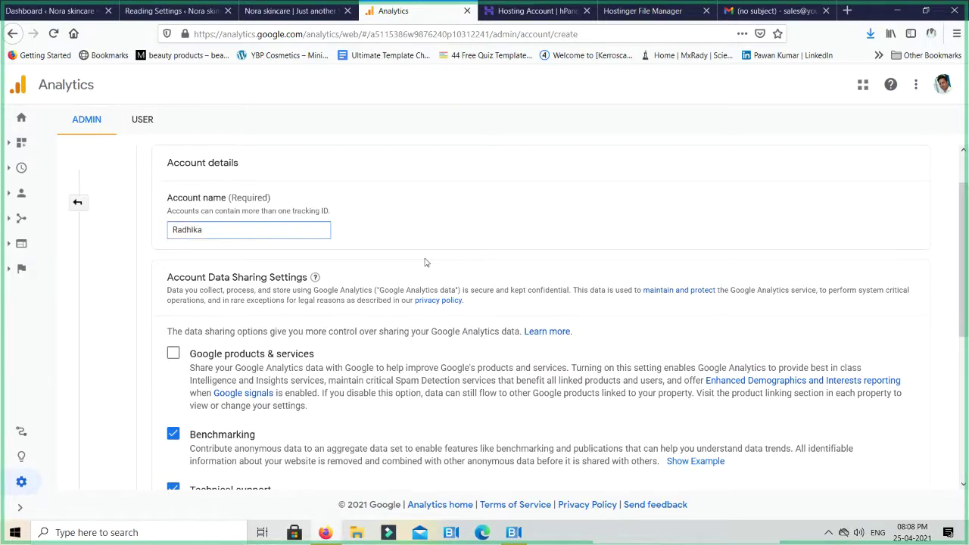
key(Tab)
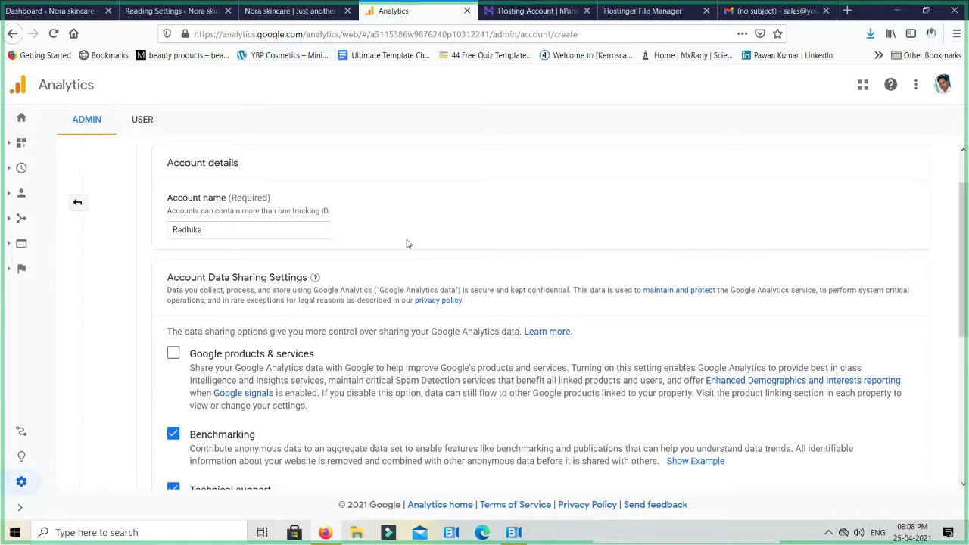
scroll(341, 250, down, 3)
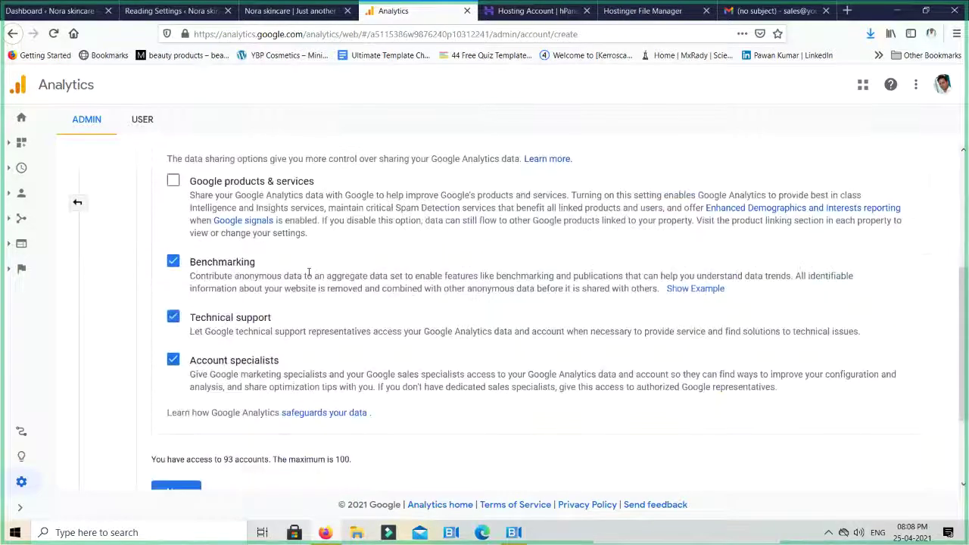
scroll(306, 269, down, 2)
click(176, 372)
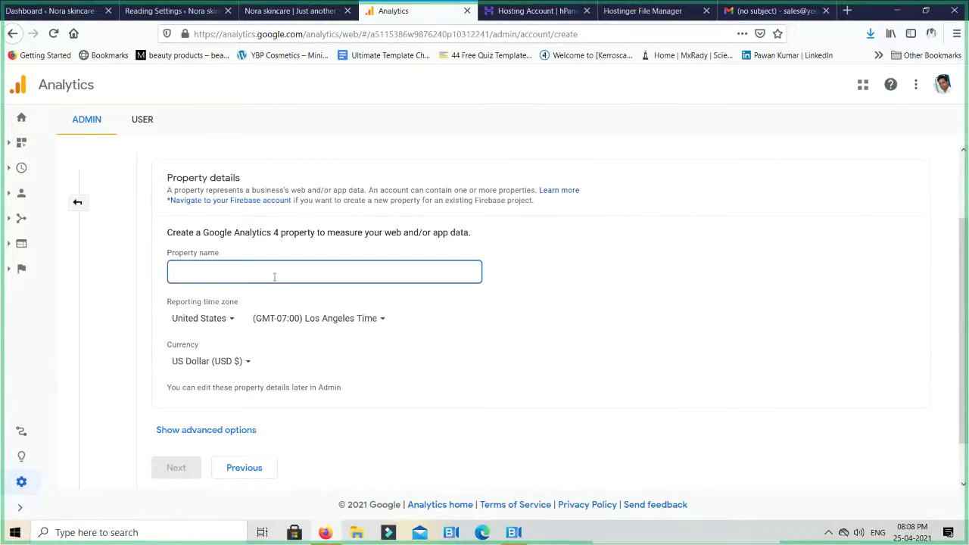
Name the property Noraskincare.in and set its reporting time zone to India (GMT+05:30)
text(No)
text(ra)
text(s)
text(sc)
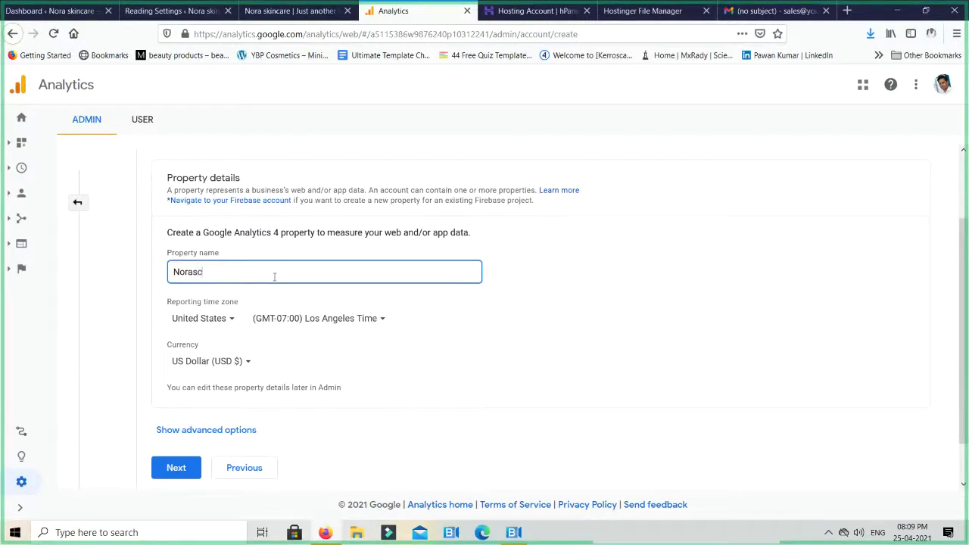
key(BackSpace)
text(kincare.in)
click(201, 318)
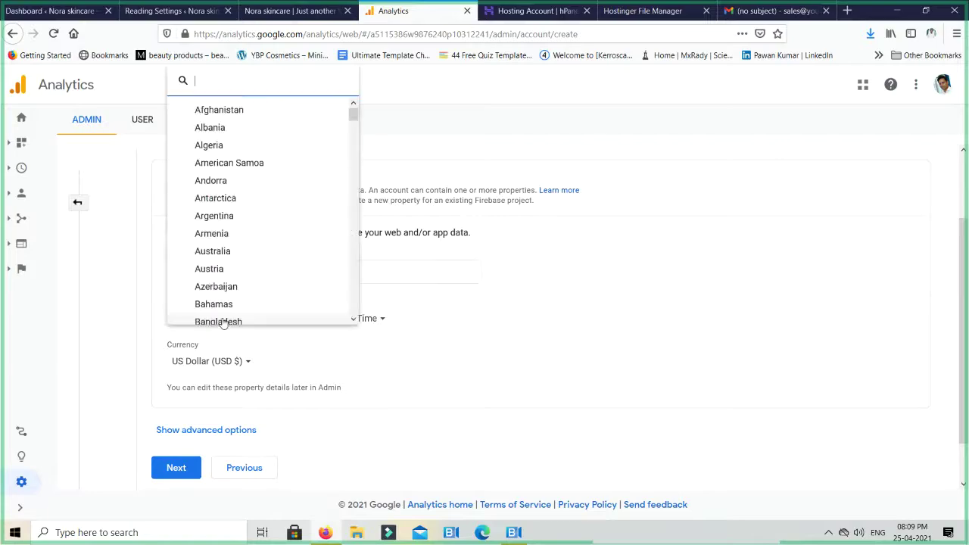
text(i)
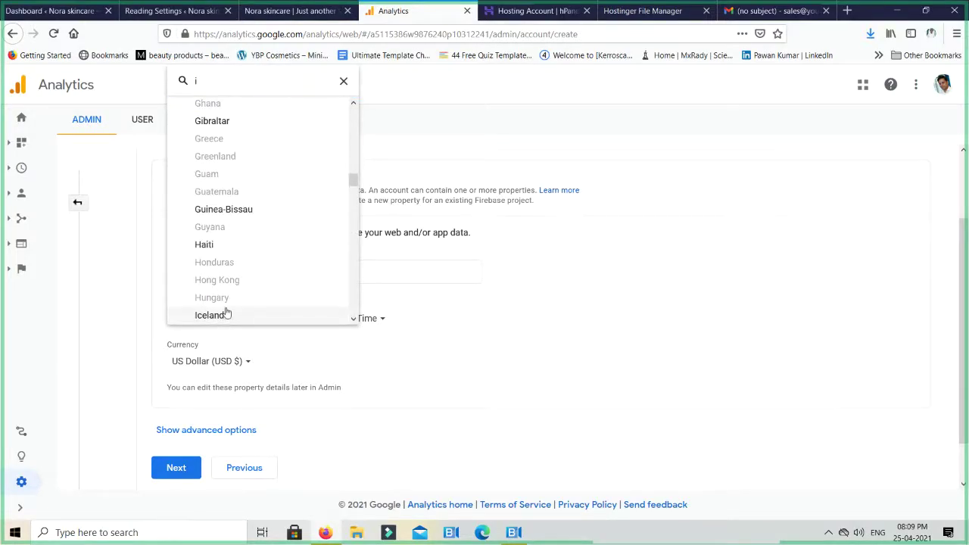
scroll(227, 303, down, 2)
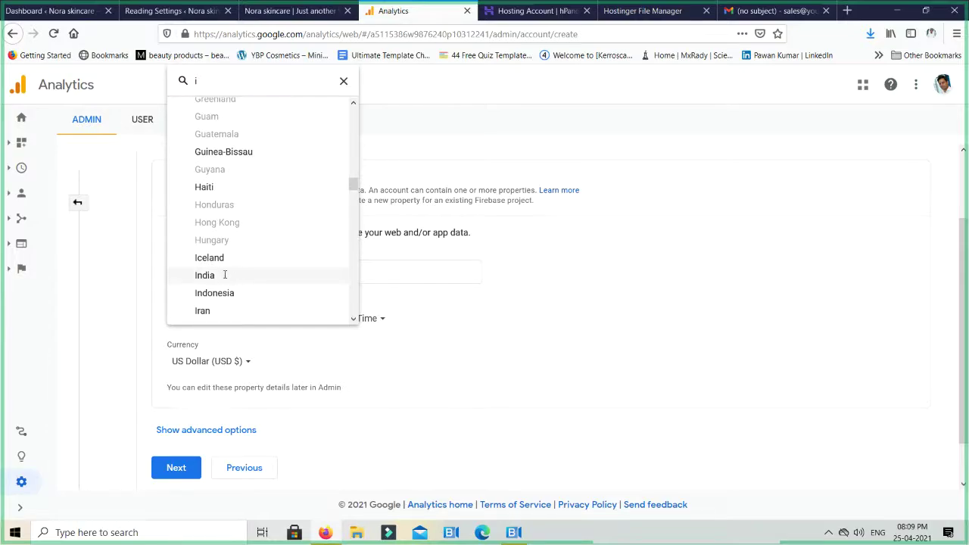
click(227, 277)
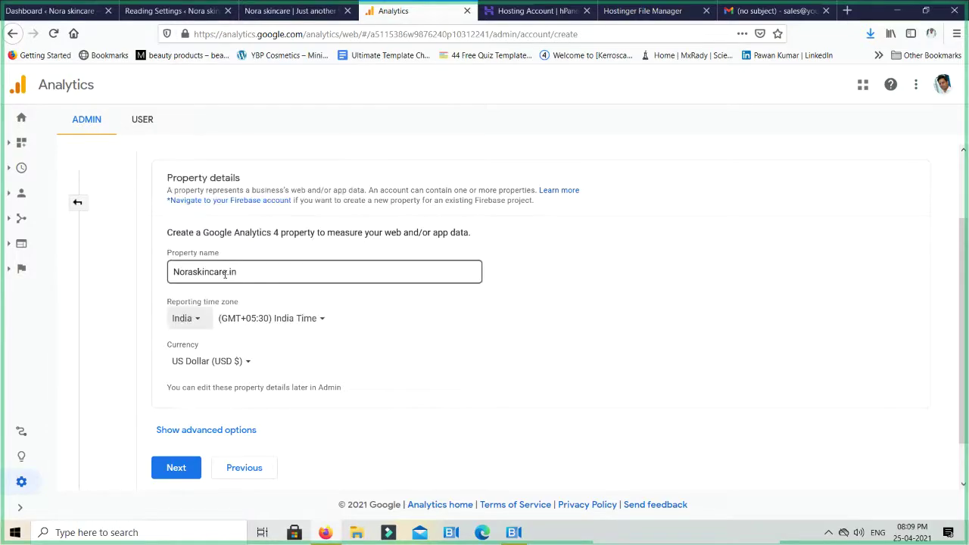
Set the property currency to Indian Rupee (INR ₹)
click(236, 362)
text(r)
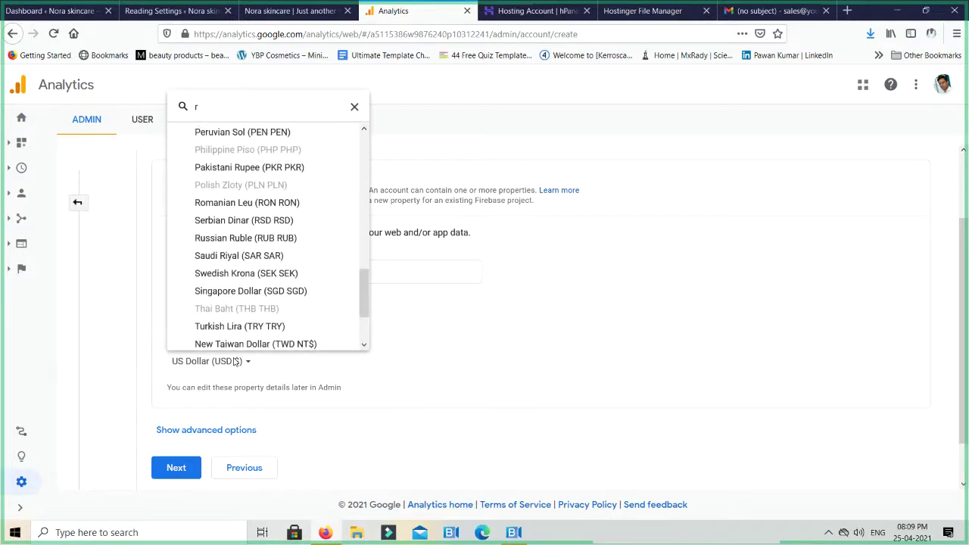
scroll(231, 303, up, 4)
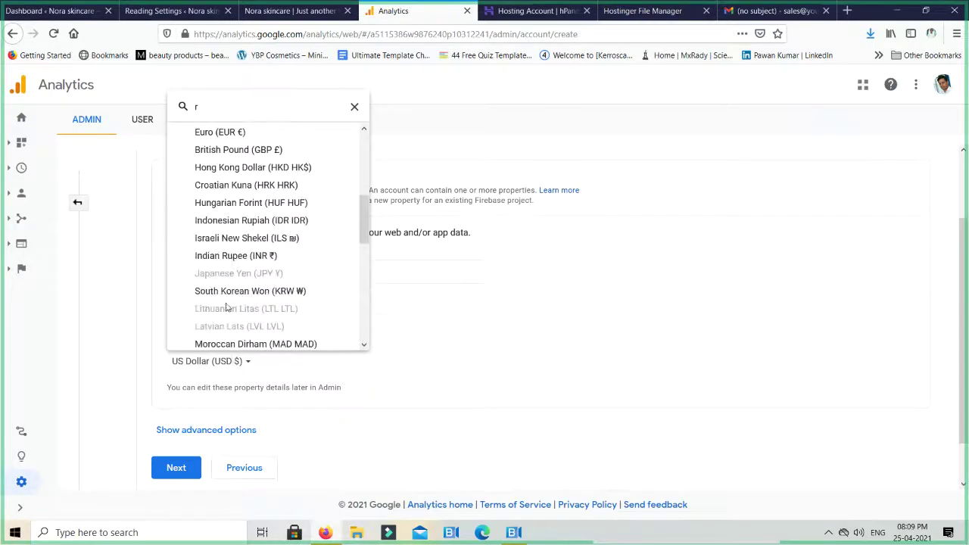
click(236, 257)
scroll(486, 327, down, 1)
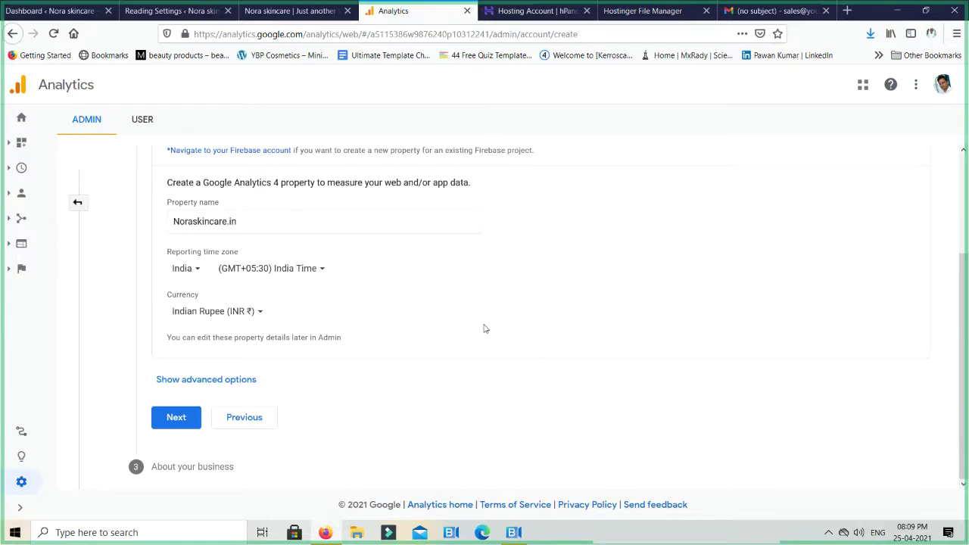
Set the business industry category to Shopping
click(187, 417)
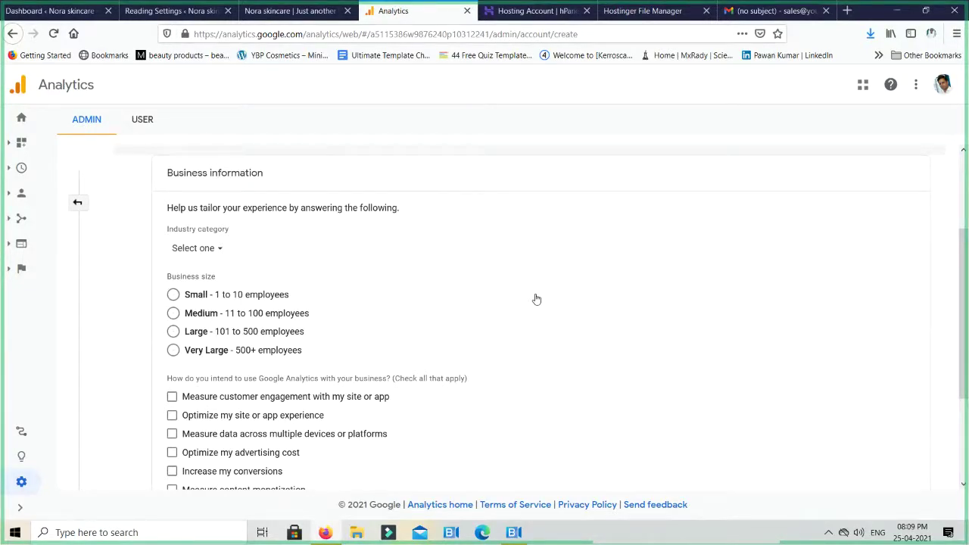
scroll(499, 273, down, 3)
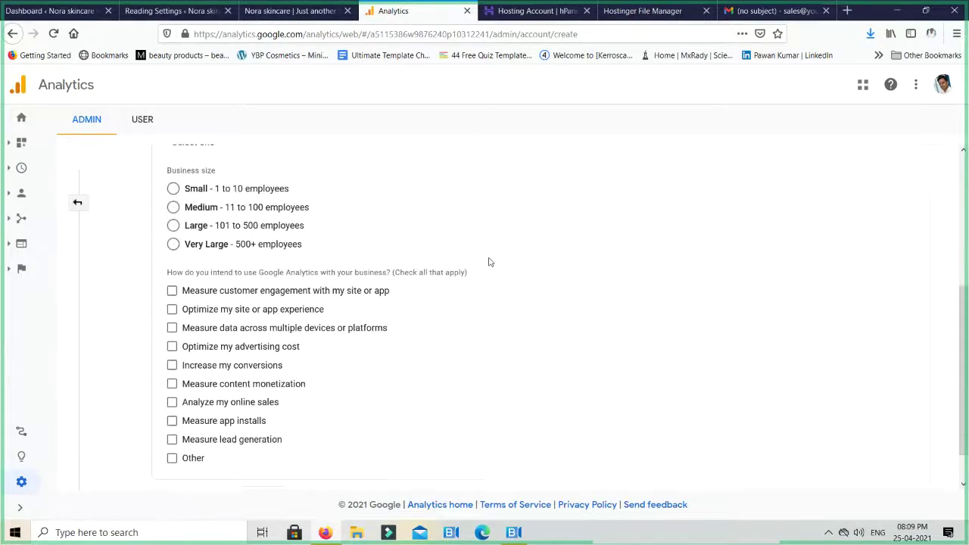
scroll(325, 267, up, 1)
click(217, 192)
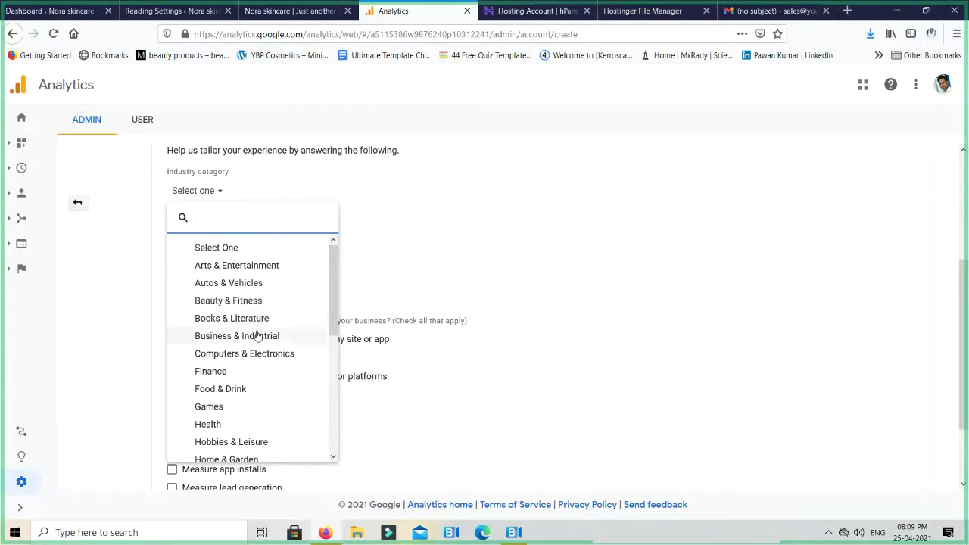
scroll(257, 365, down, 1)
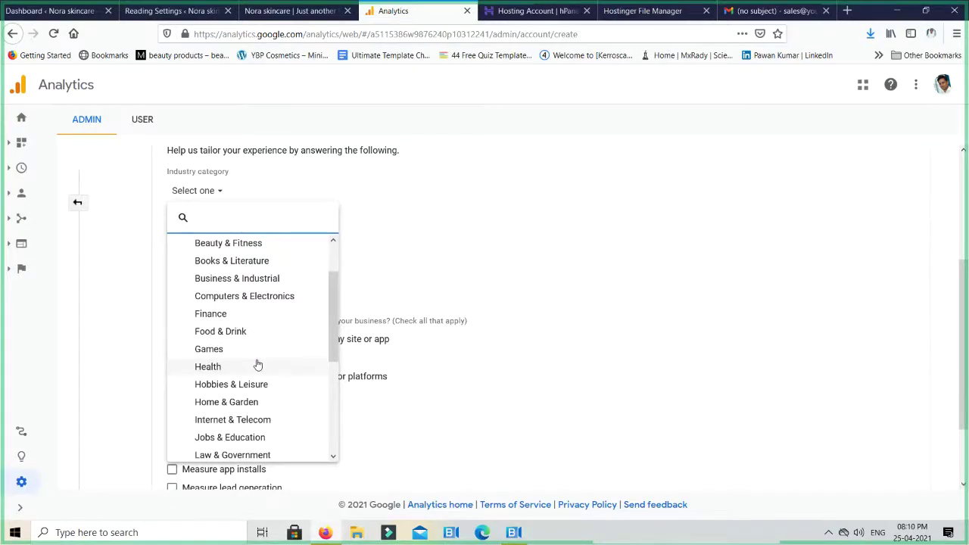
scroll(257, 365, down, 2)
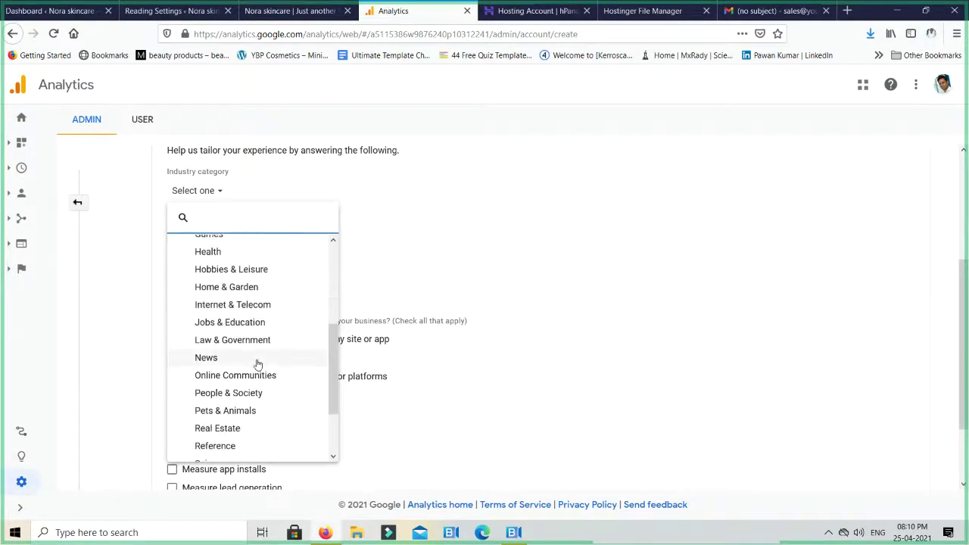
scroll(258, 364, down, 2)
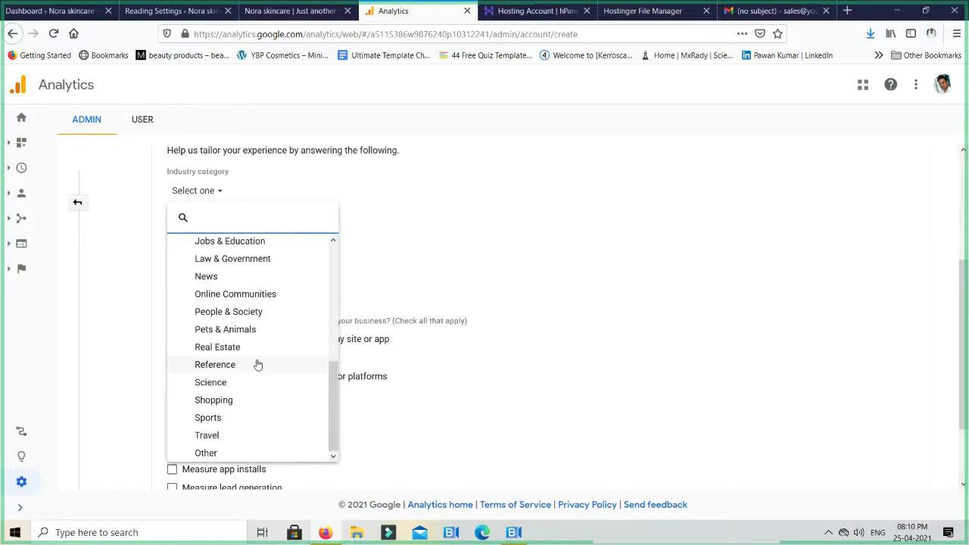
click(231, 403)
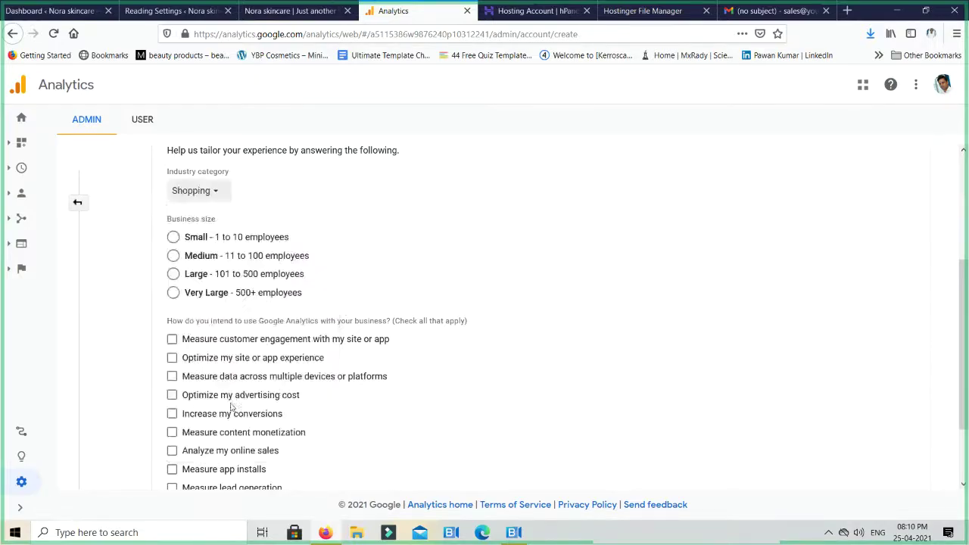
Choose Small business size and 'Increase my conversions', then create the account
click(174, 238)
scroll(173, 250, down, 2)
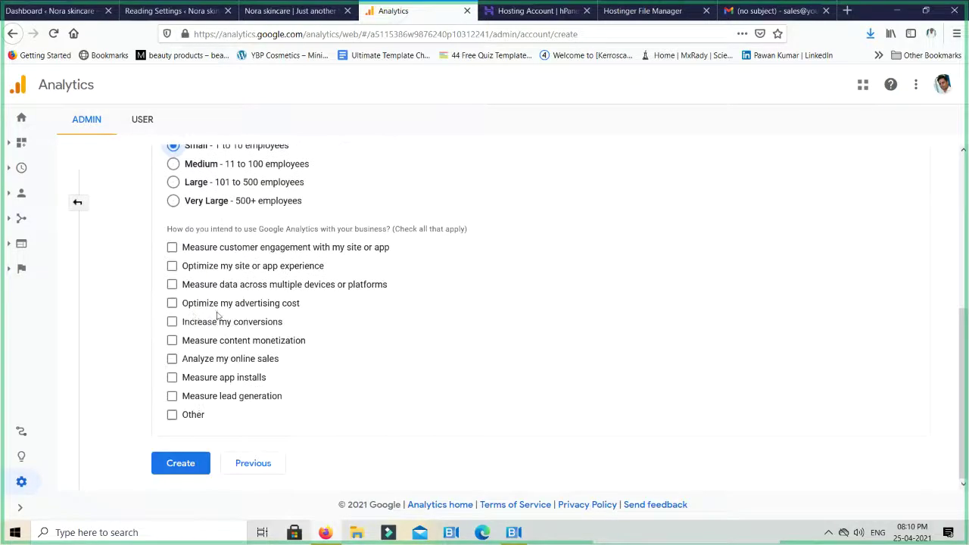
click(179, 418)
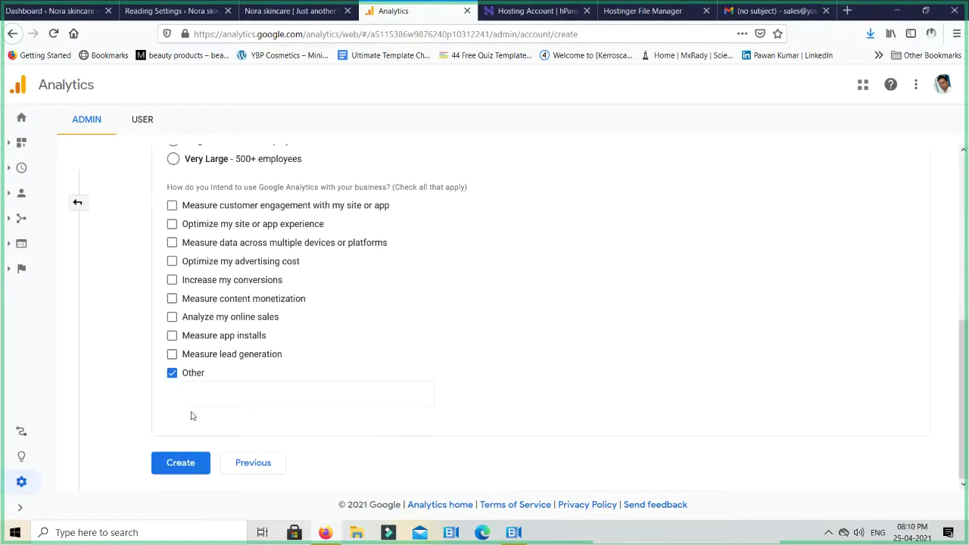
click(174, 376)
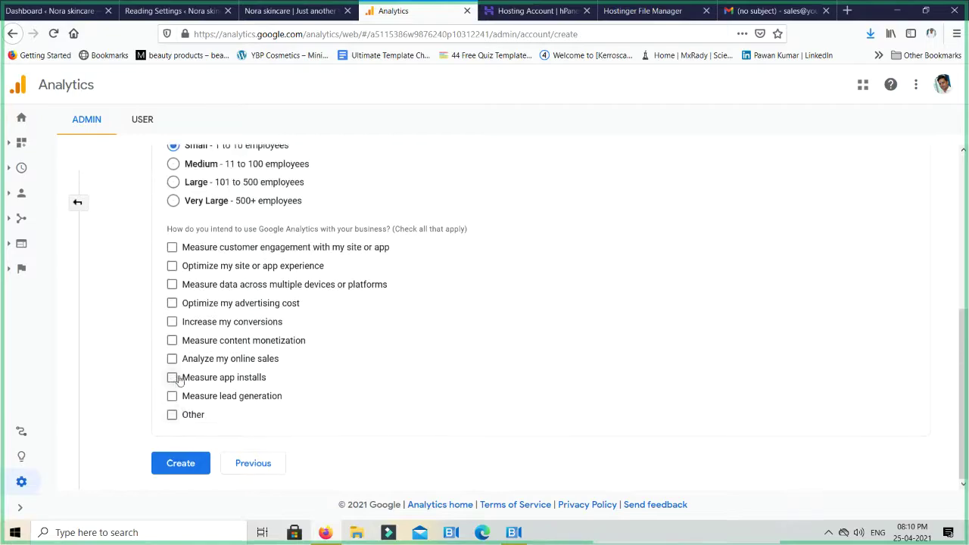
click(180, 327)
click(178, 462)
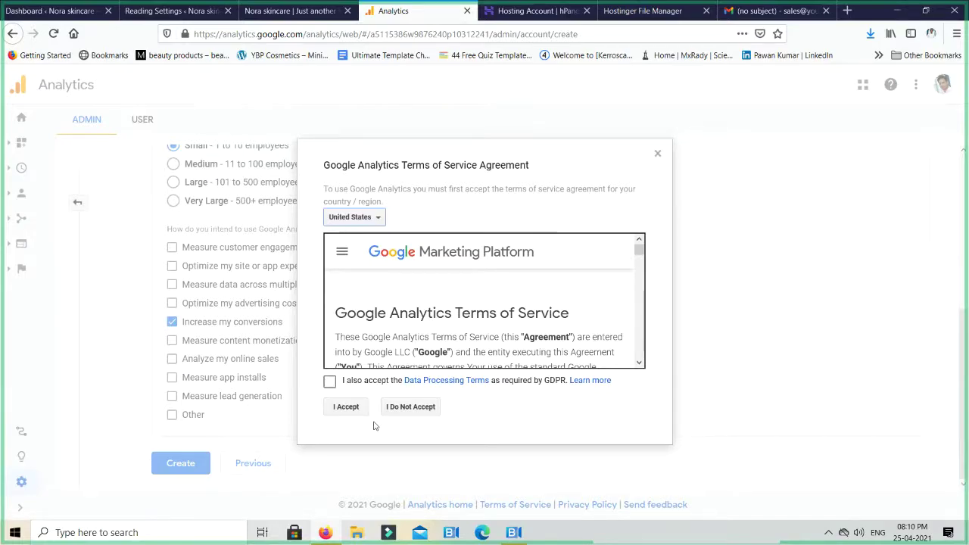
Accept the terms of service for India, including the GDPR Data Processing Terms
click(371, 218)
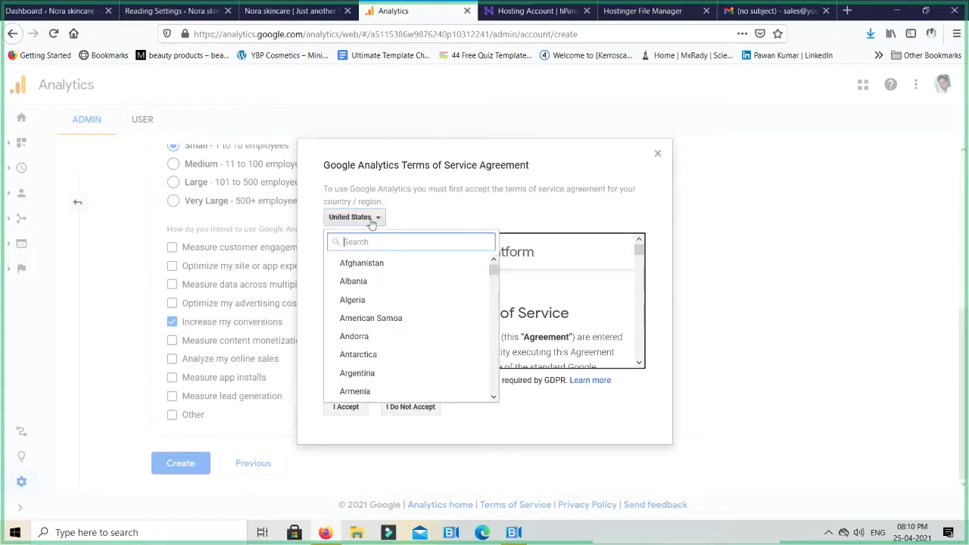
text(India)
click(353, 281)
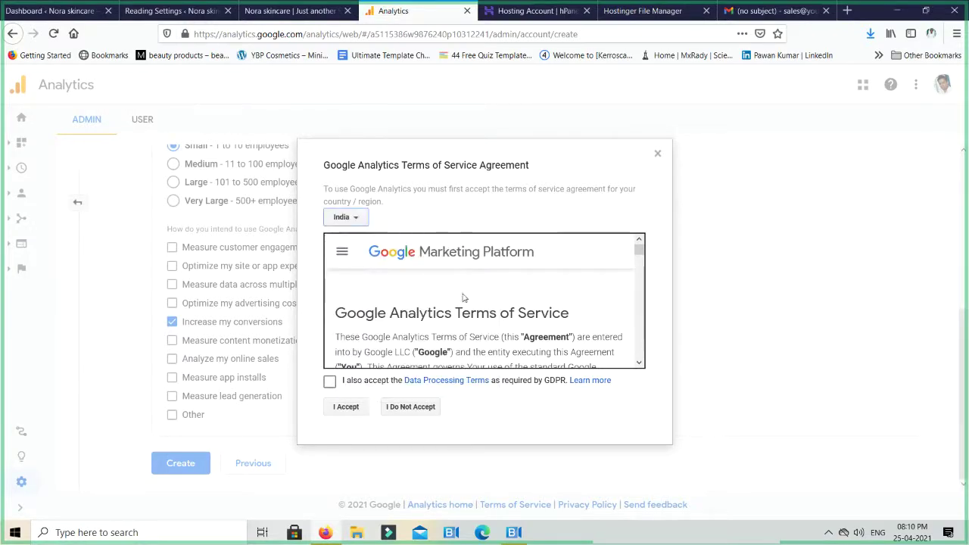
scroll(538, 287, down, 10)
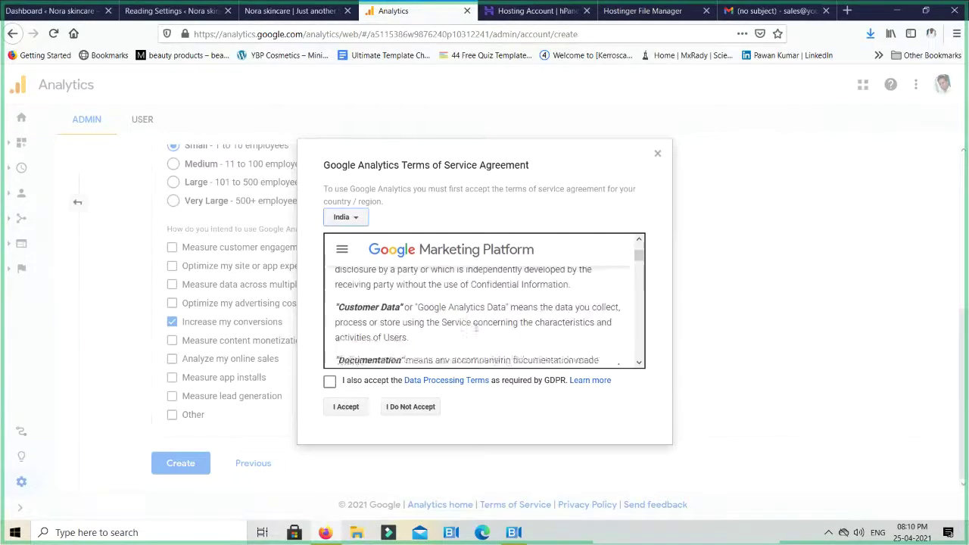
click(327, 383)
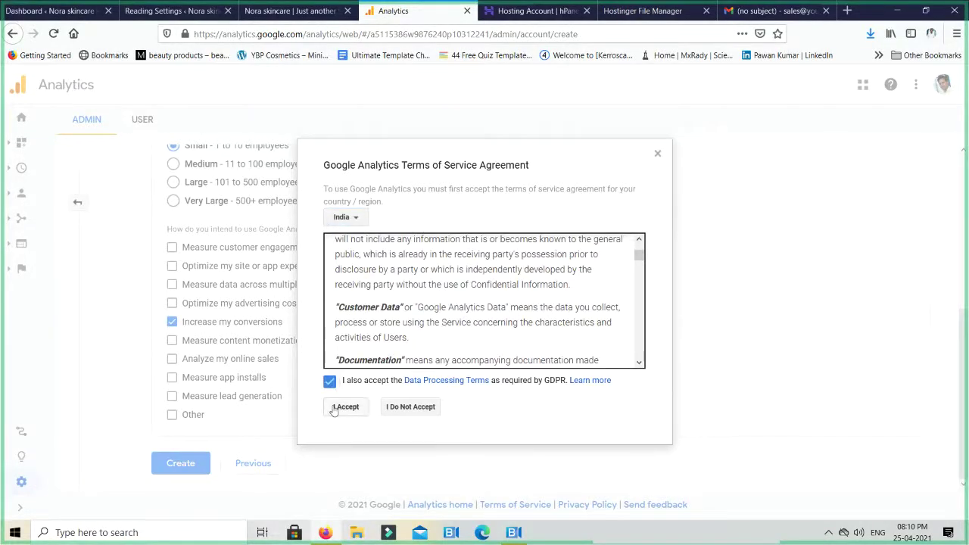
click(336, 410)
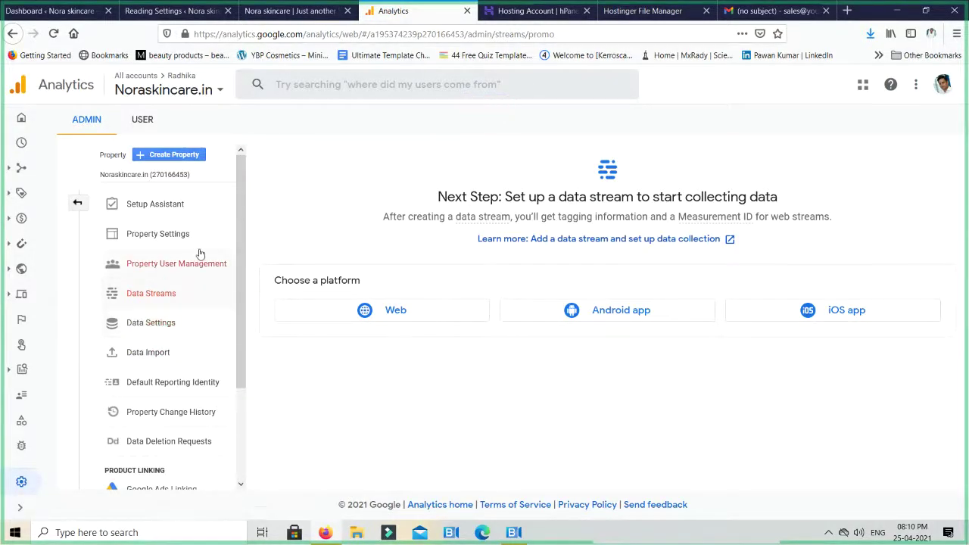
Save the Noraskincare.in property settings and begin a Web data stream
click(172, 239)
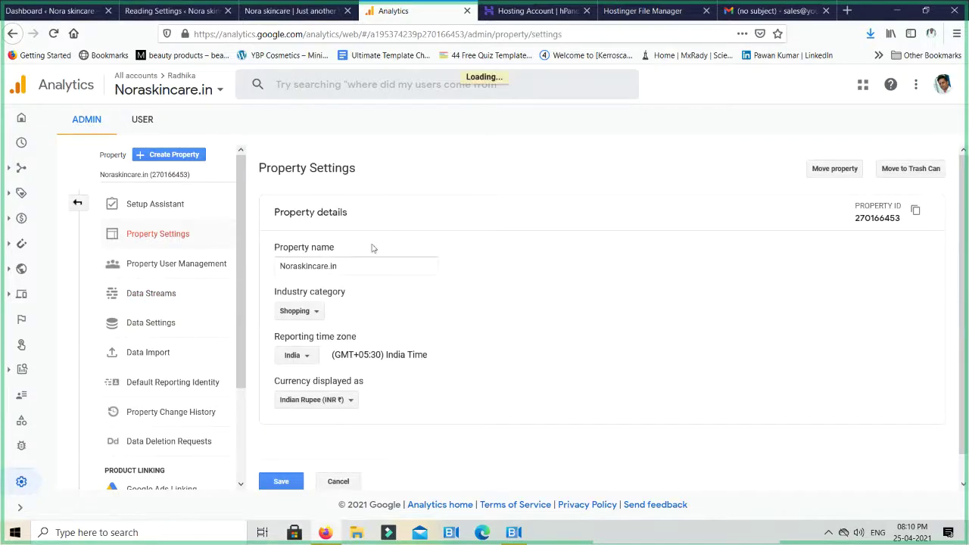
scroll(484, 257, down, 1)
click(290, 456)
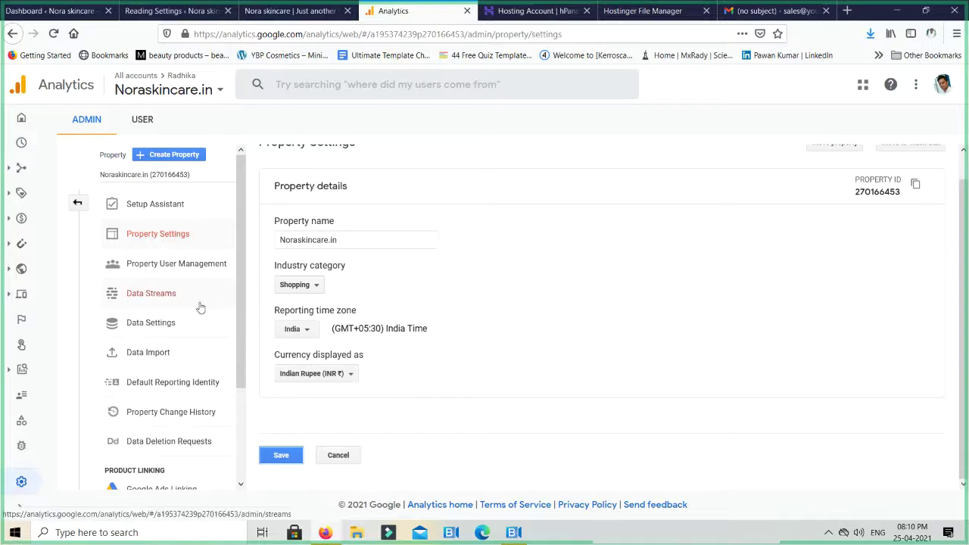
scroll(201, 306, down, 1)
scroll(201, 307, down, 2)
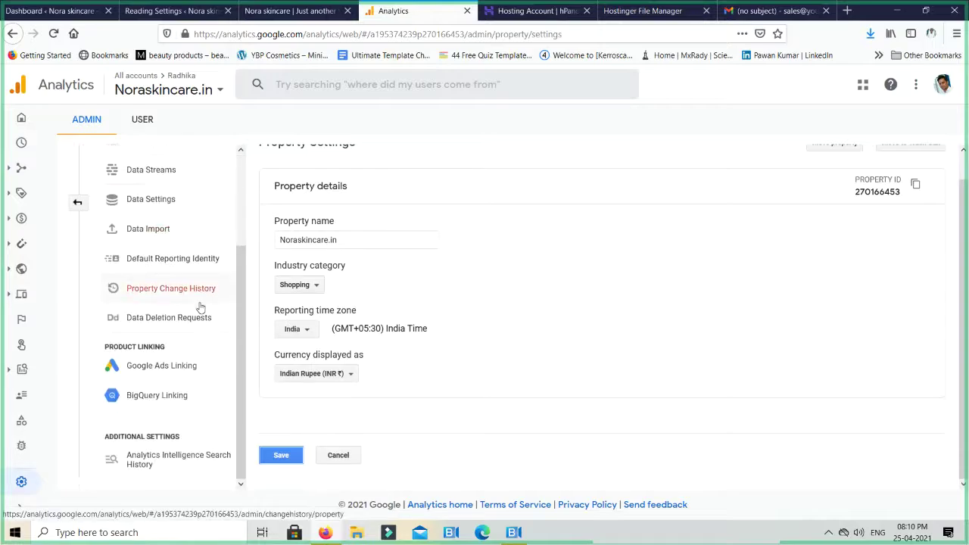
scroll(200, 307, up, 3)
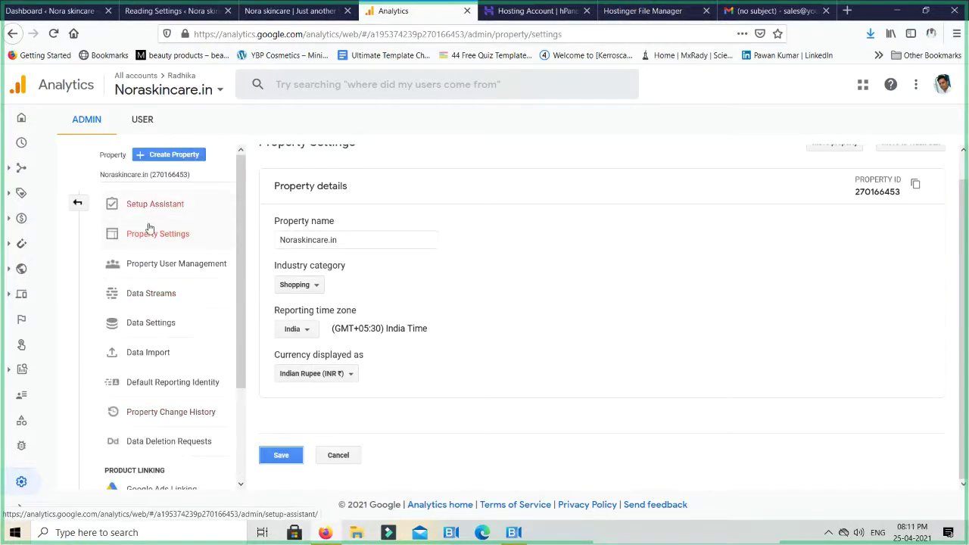
click(149, 295)
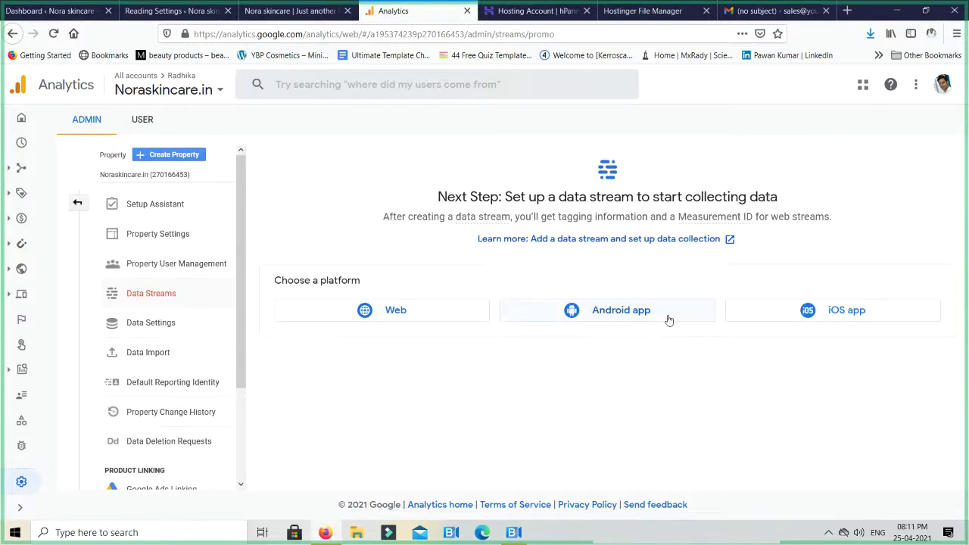
click(392, 312)
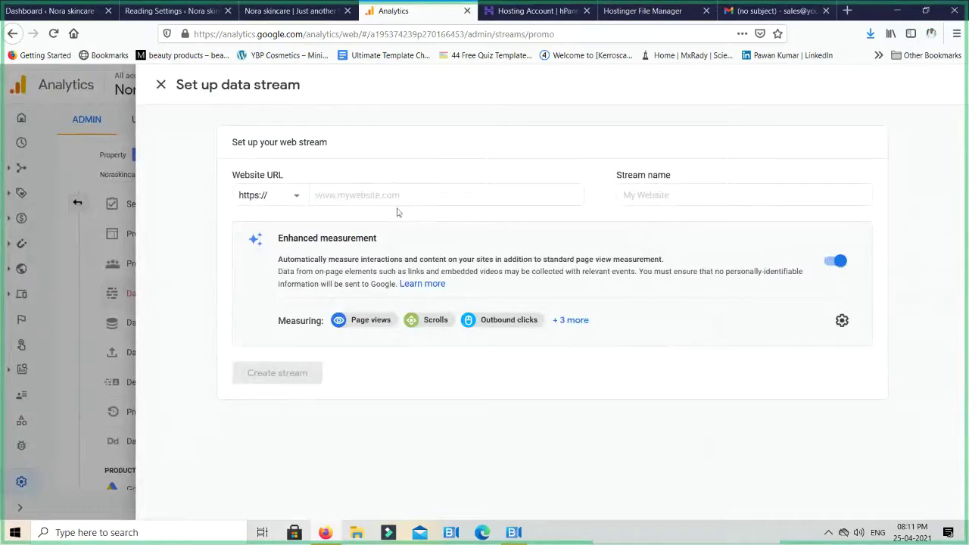
click(327, 194)
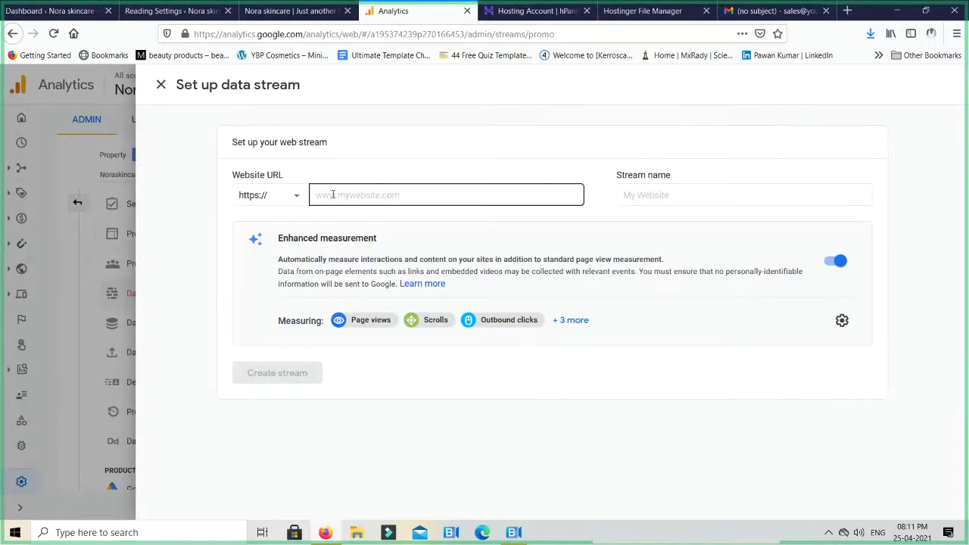
click(281, 12)
click(221, 33)
key(ctrl+c)
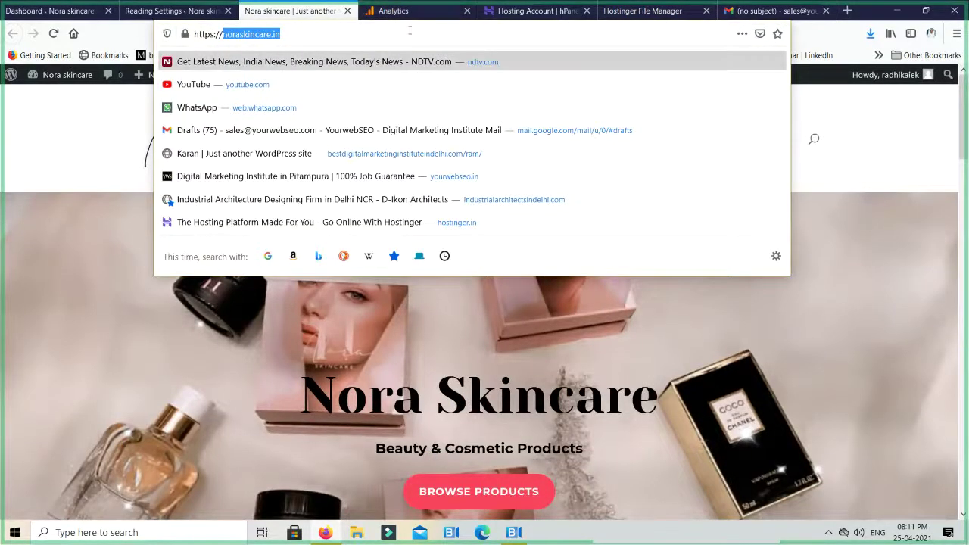
click(406, 11)
click(365, 194)
key(ctrl+v)
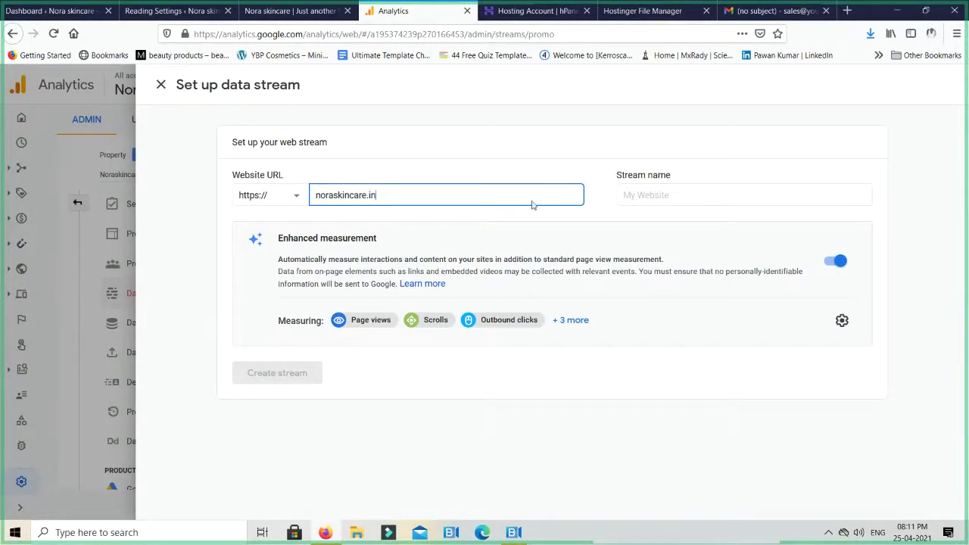
click(643, 195)
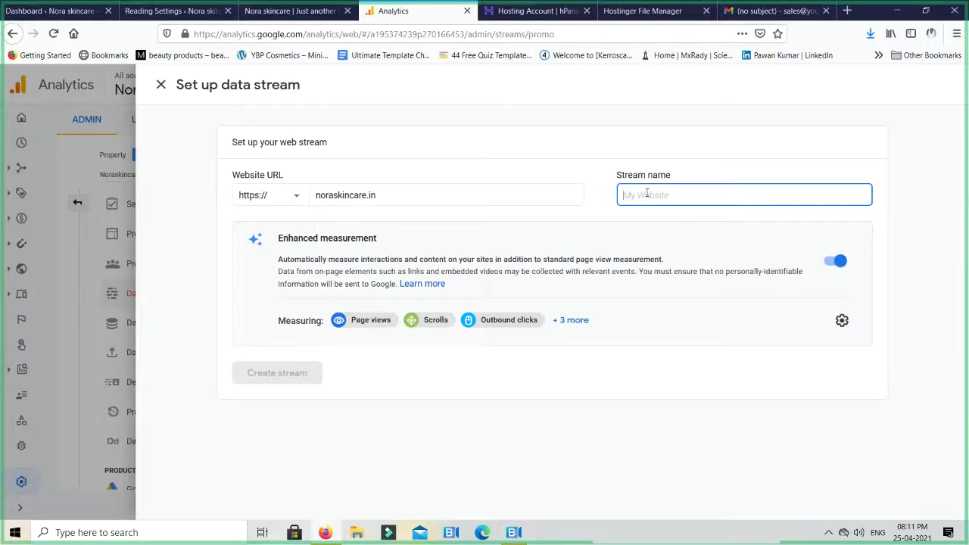
text(Nora S)
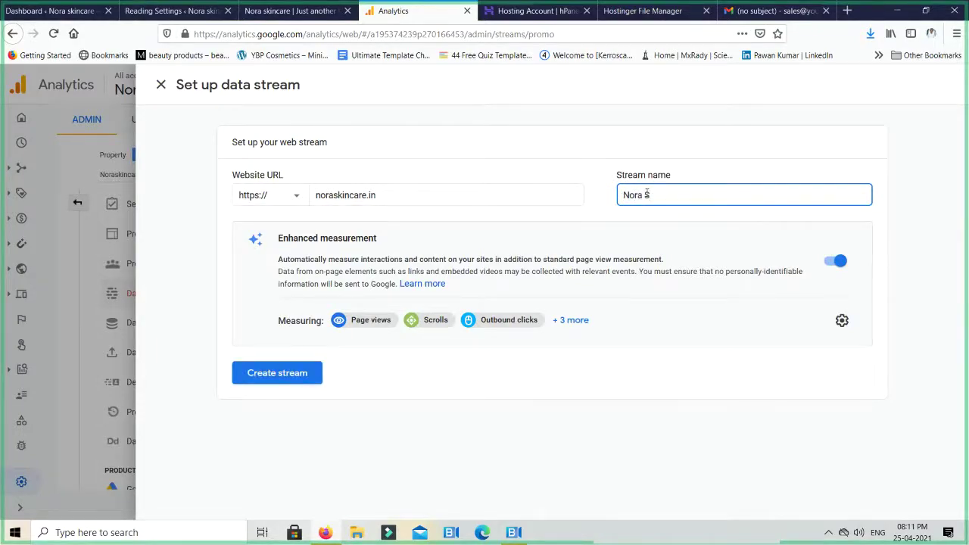
text(kincare.in Website)
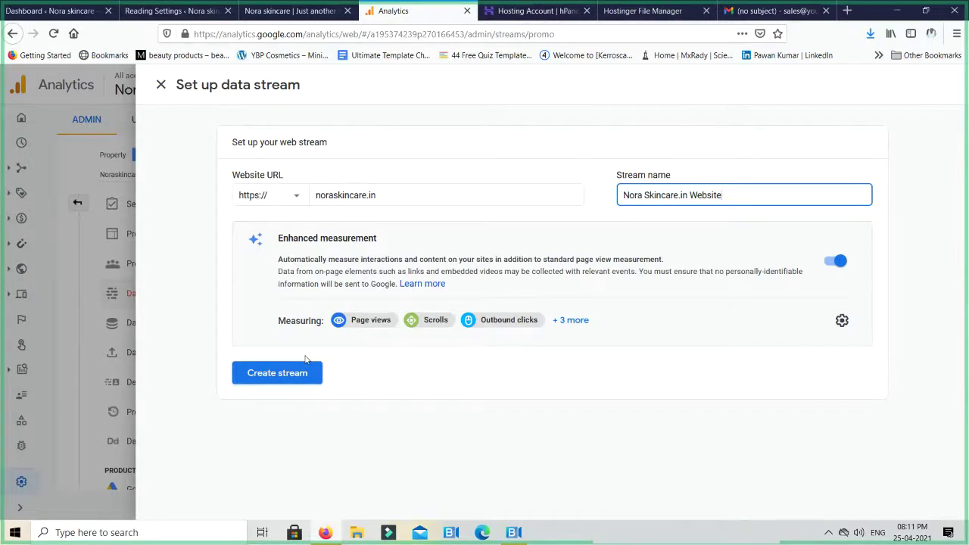
click(290, 376)
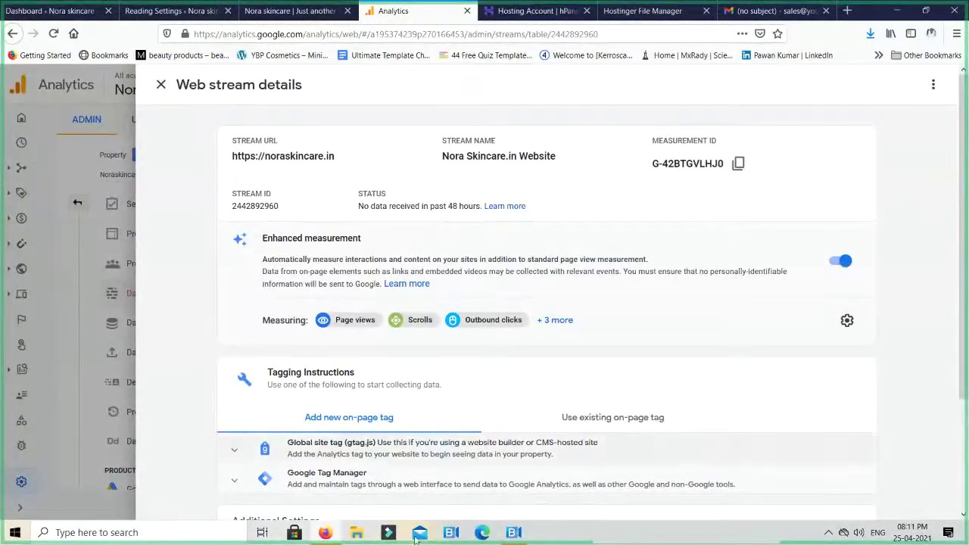
Copy the stream's measurement ID G-42BTGVLHJ0
double_click(663, 164)
triple_click(663, 163)
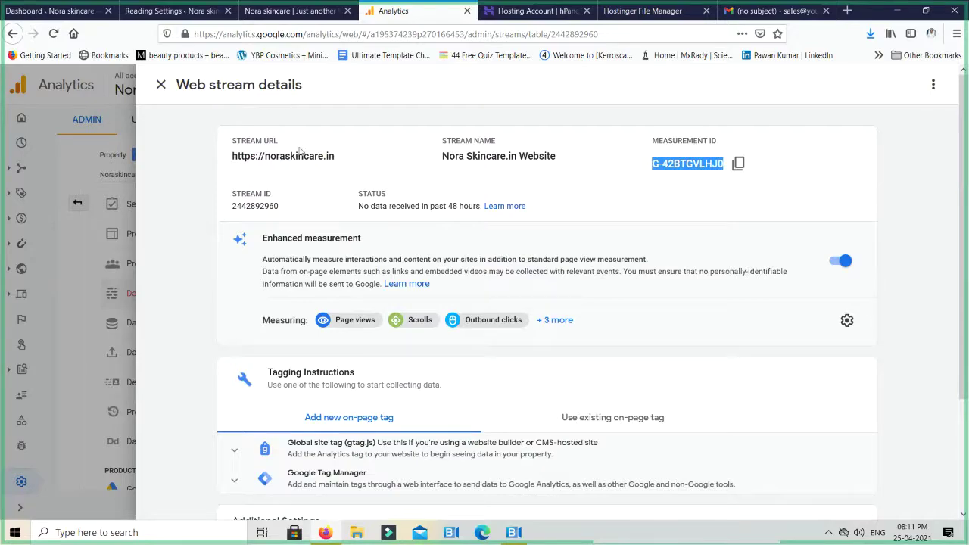
click(738, 164)
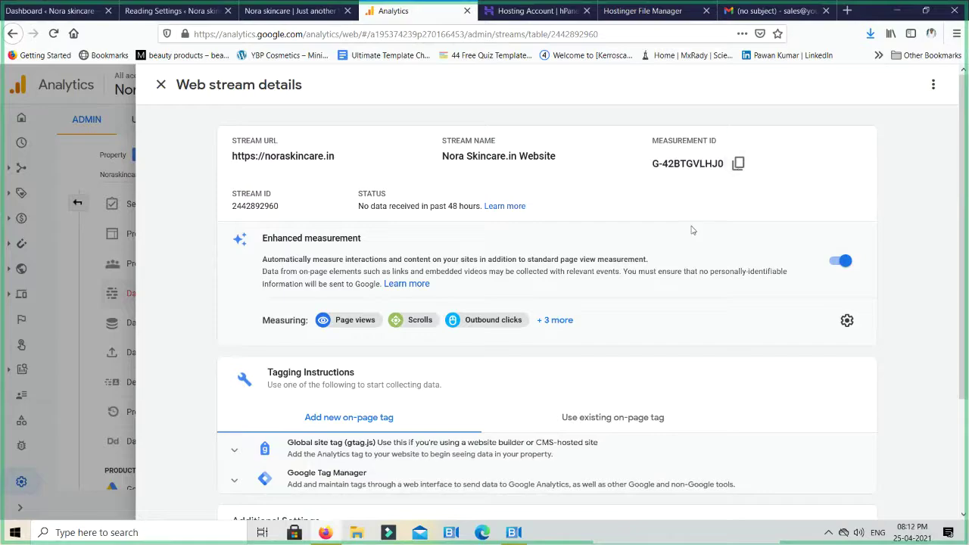
scroll(692, 229, down, 2)
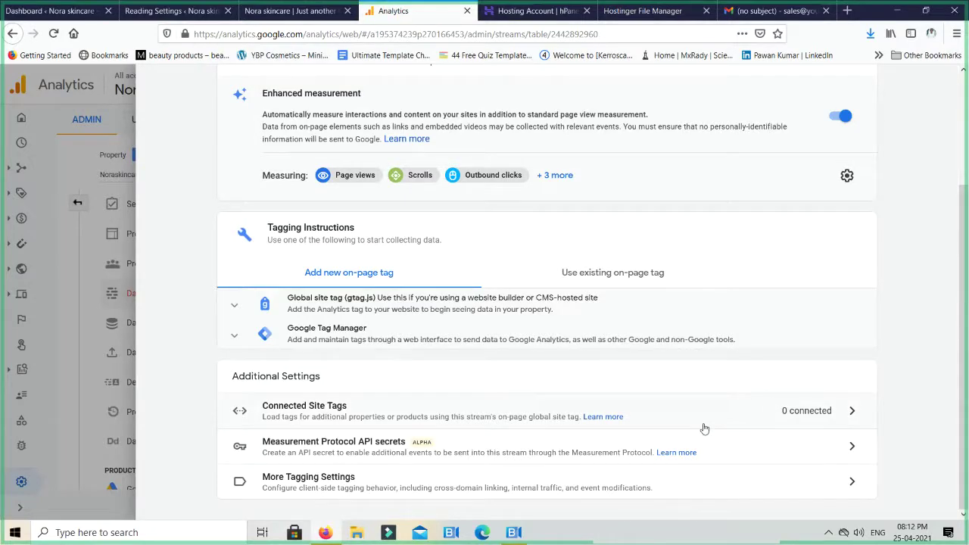
scroll(420, 250, up, 1)
scroll(420, 250, up, 1)
scroll(416, 287, down, 2)
Look over Connected Site Tags and More Tagging Settings, then expand the Global site tag (gtag.js)
click(413, 420)
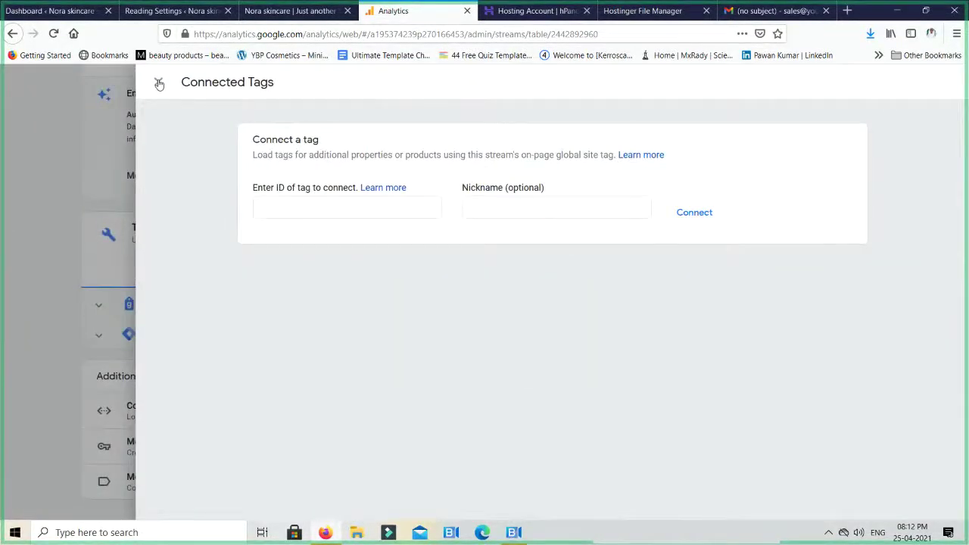
click(158, 83)
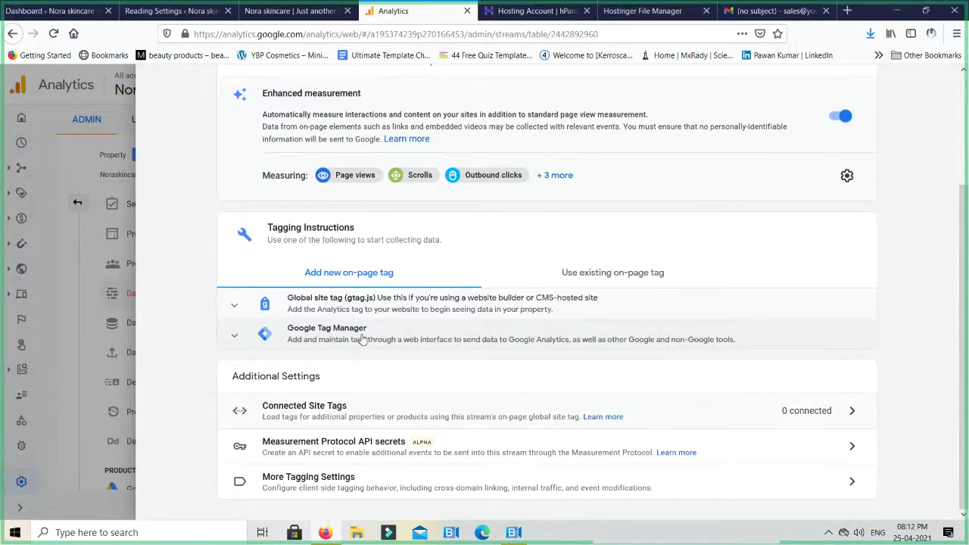
scroll(363, 339, up, 3)
scroll(364, 338, up, 1)
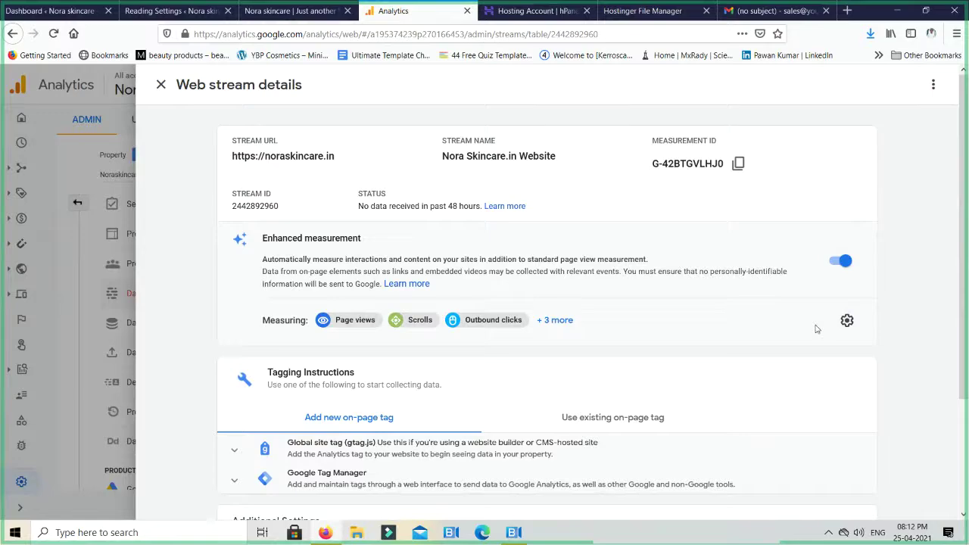
scroll(816, 329, down, 2)
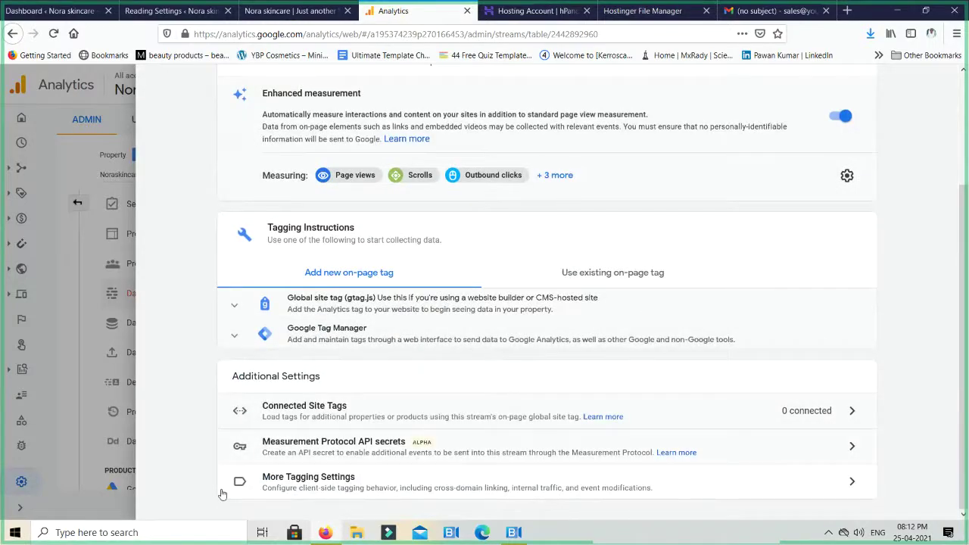
click(324, 486)
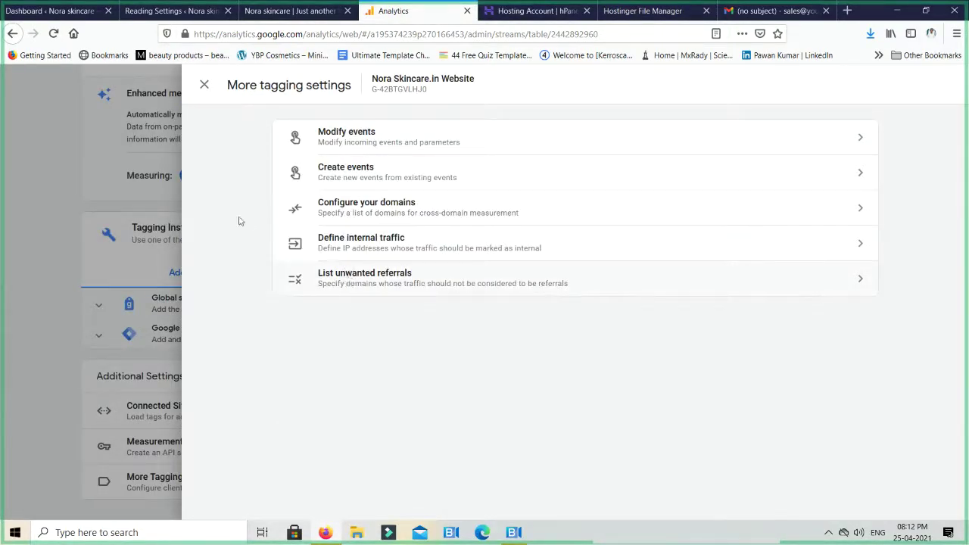
click(204, 84)
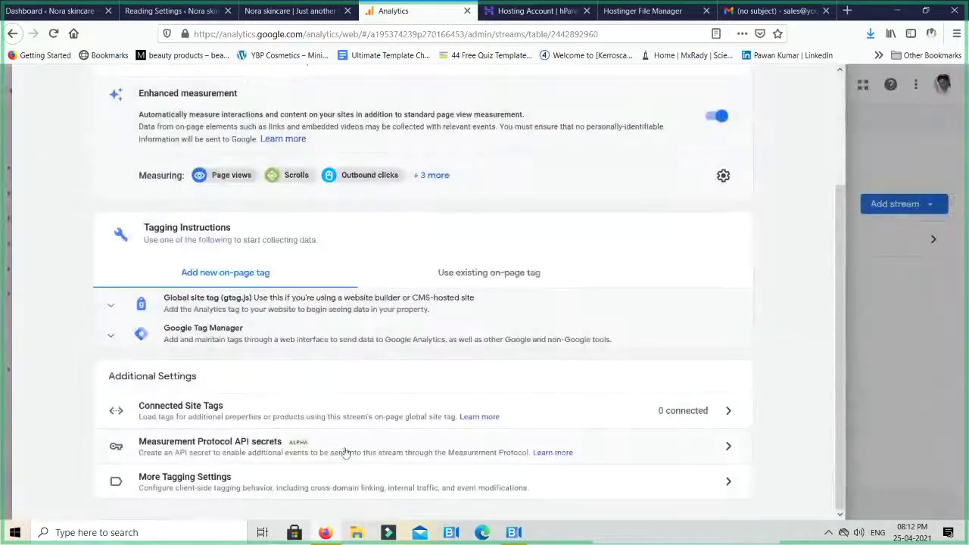
click(337, 306)
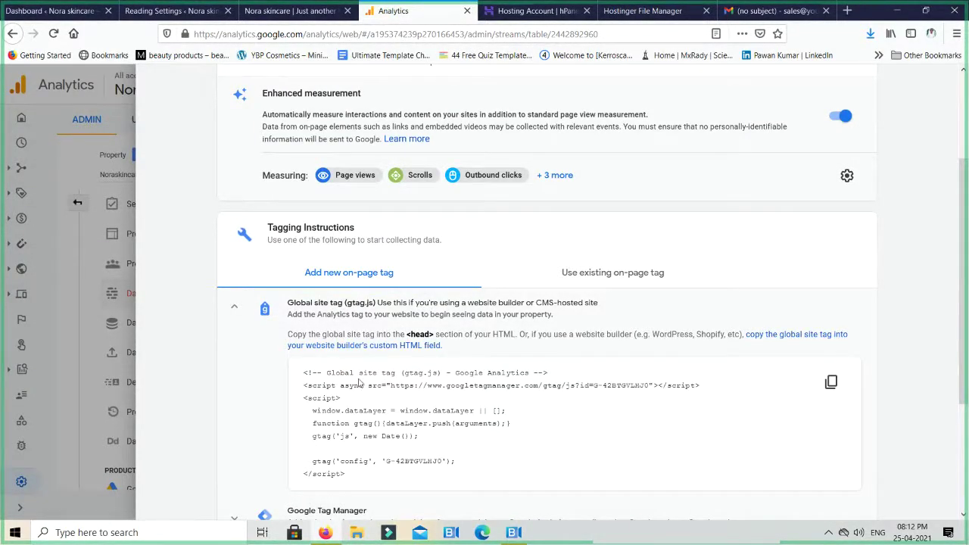
scroll(360, 382, down, 1)
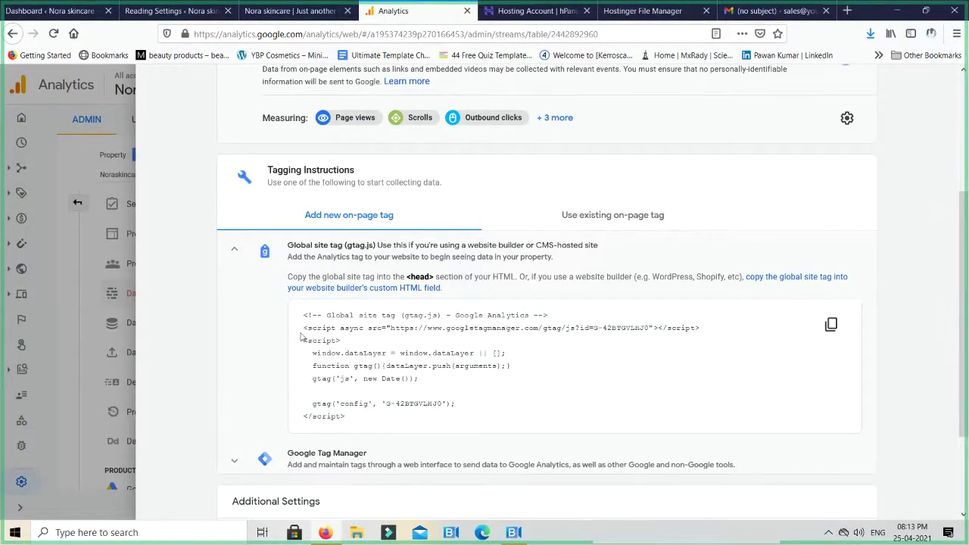
drag(303, 319, 362, 421)
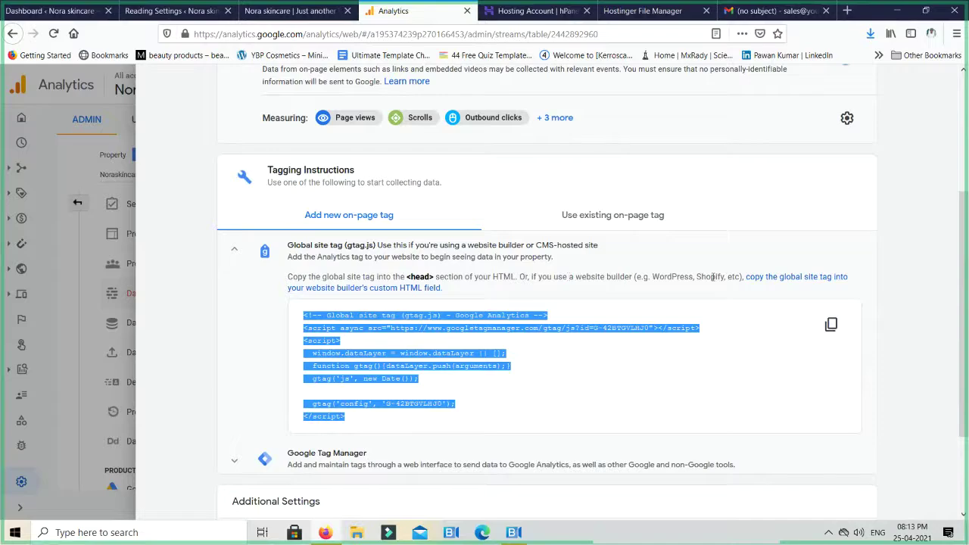
click(476, 427)
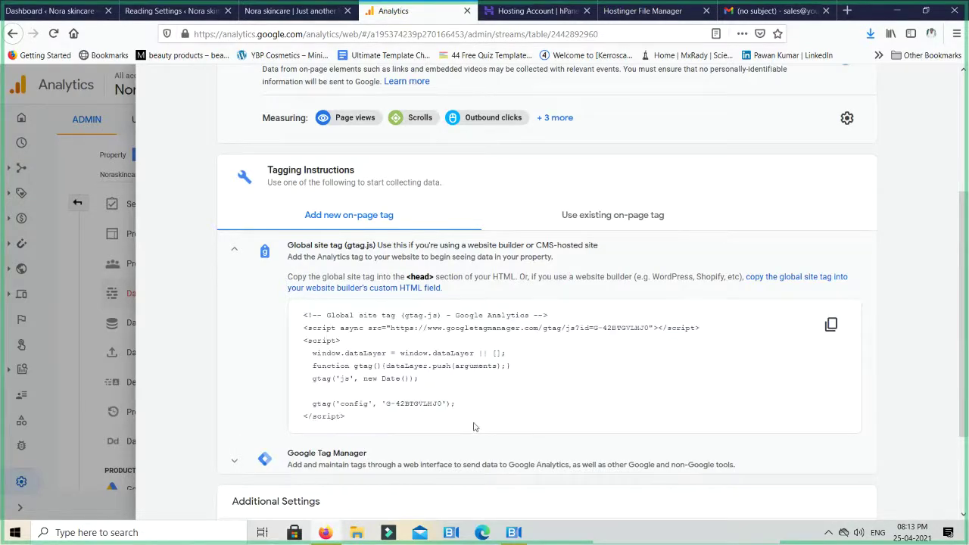
drag(352, 417, 301, 318)
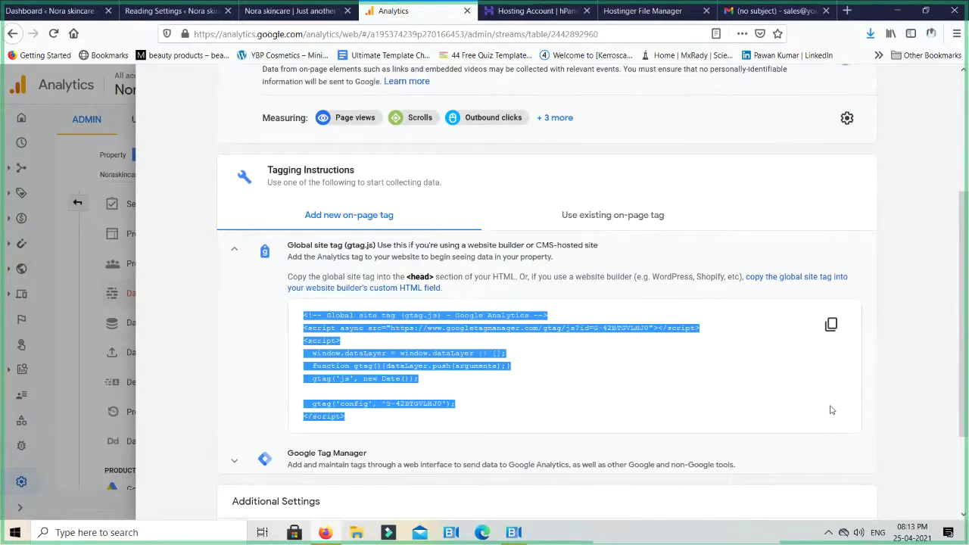
click(591, 401)
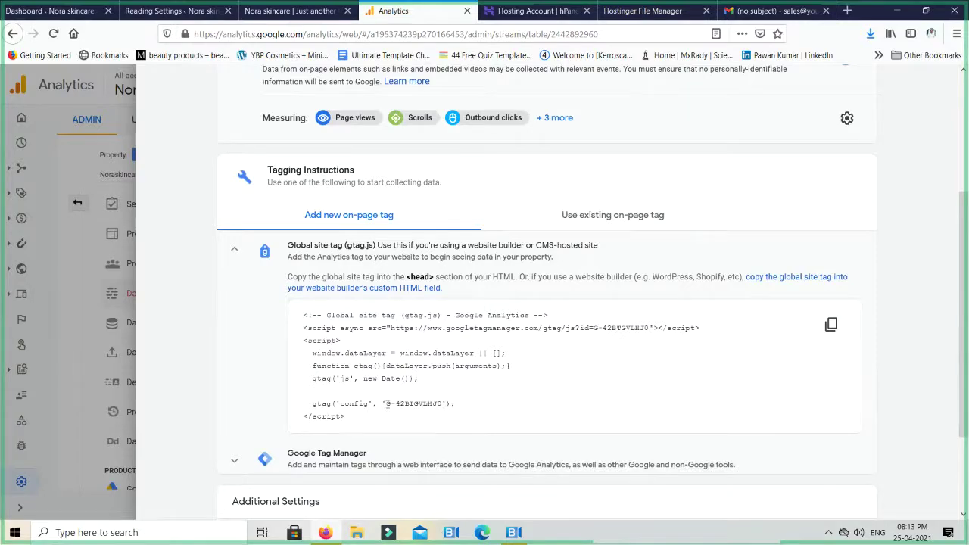
drag(387, 405, 443, 406)
scroll(443, 406, up, 4)
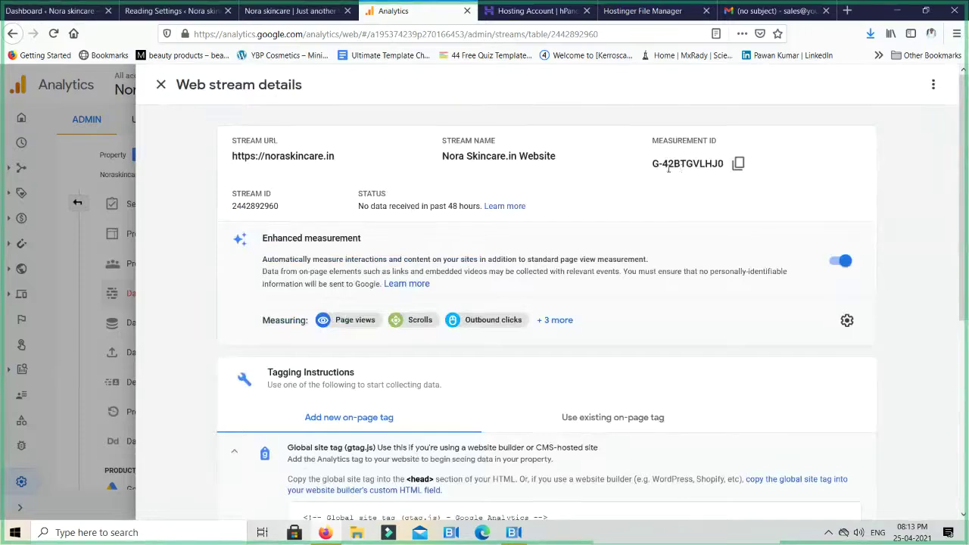
scroll(694, 253, down, 4)
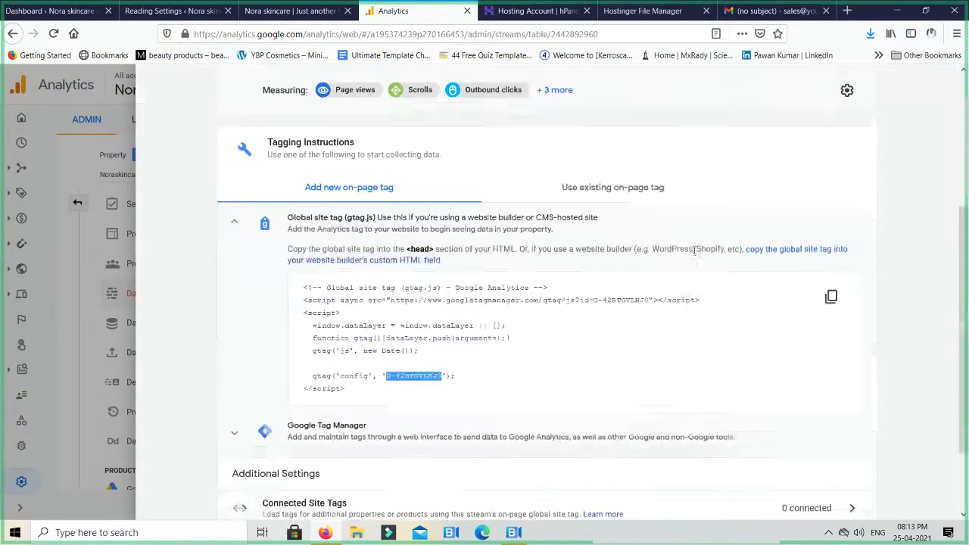
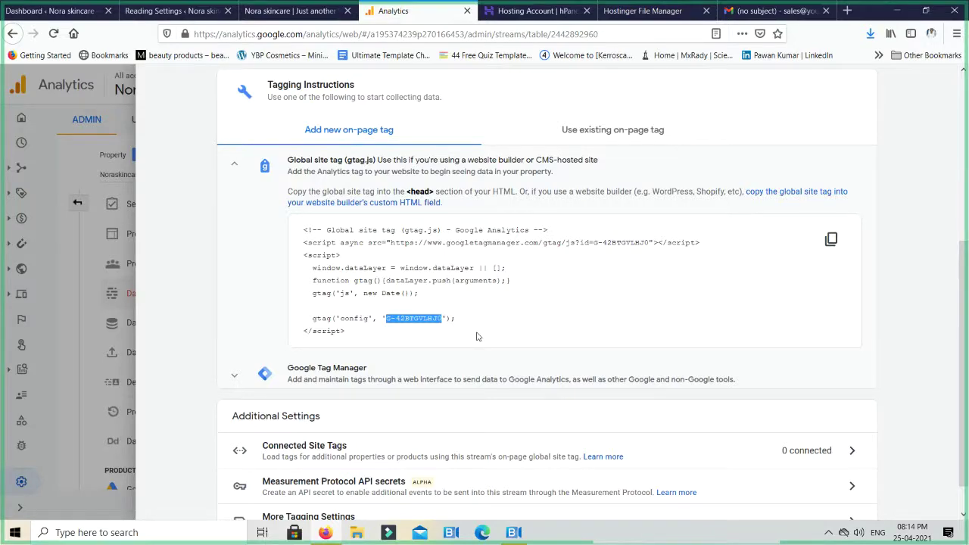
Copy the Global site tag (gtag.js) code snippet from the web stream's tagging instructions
click(410, 331)
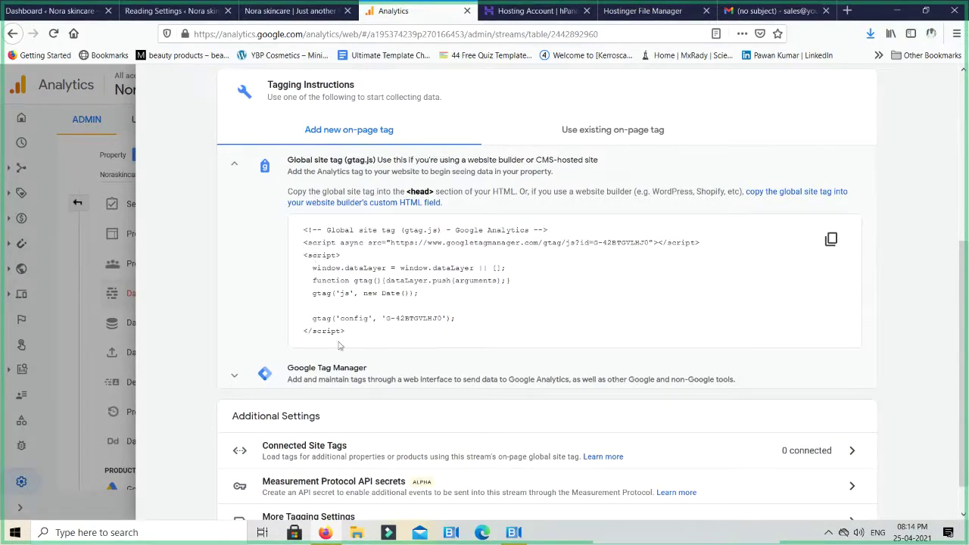
drag(384, 318, 445, 319)
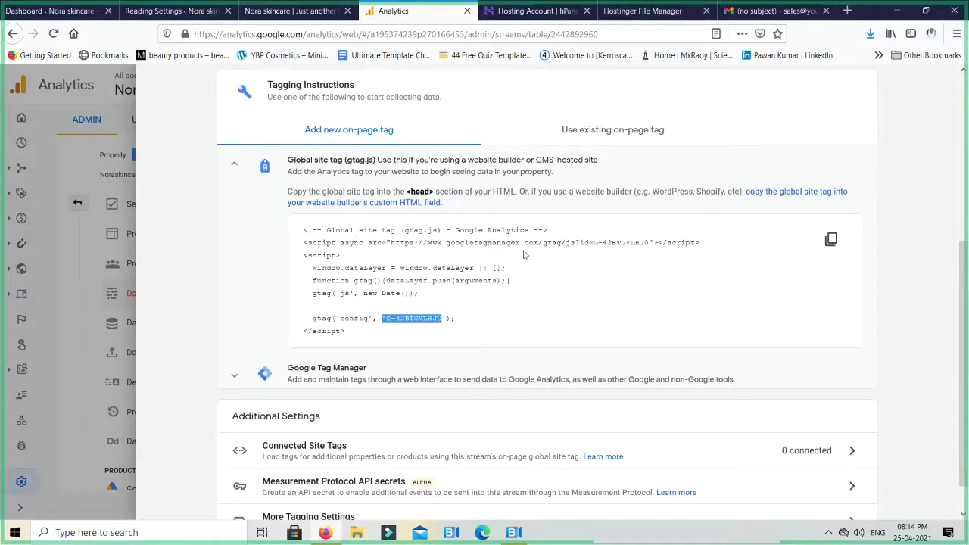
click(830, 241)
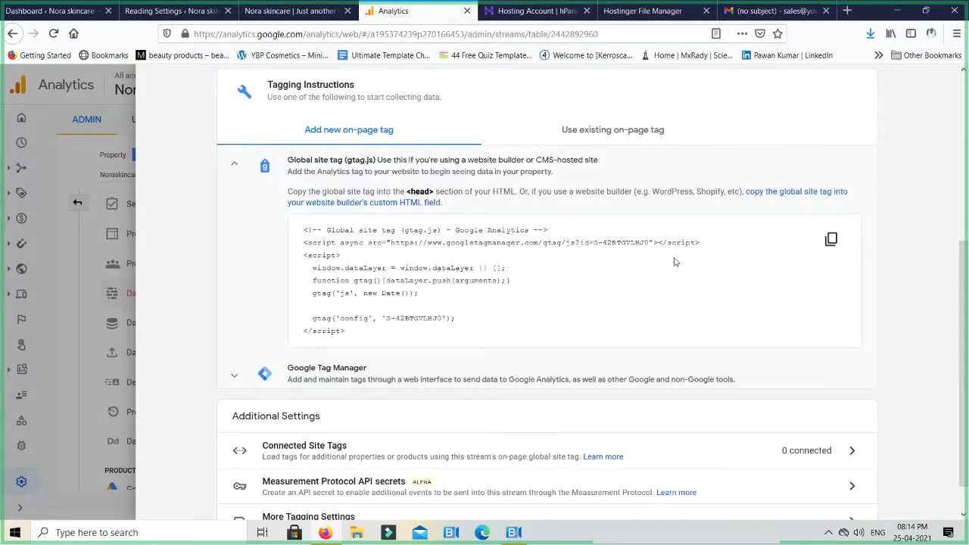
click(832, 240)
In WordPress, open the Divi Theme Options code Integration settings
click(280, 11)
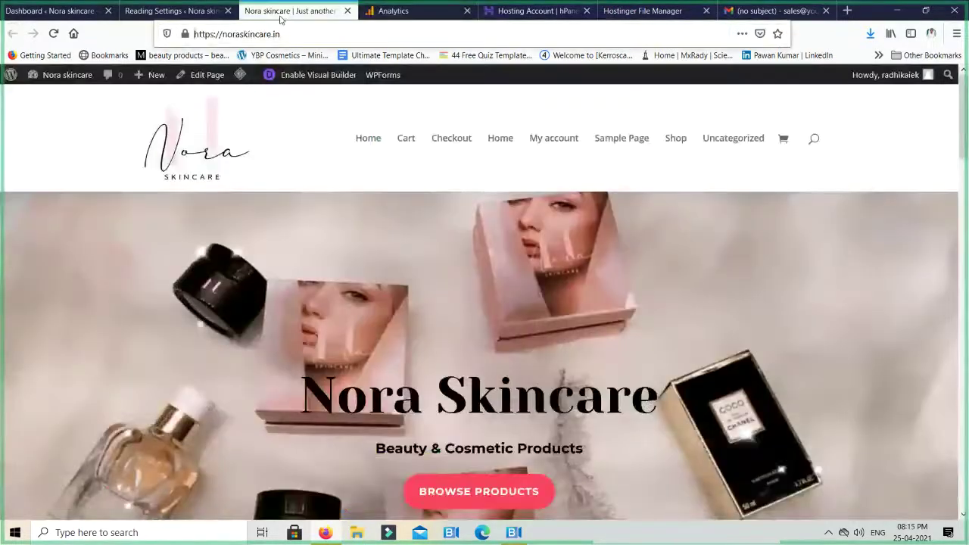
click(154, 6)
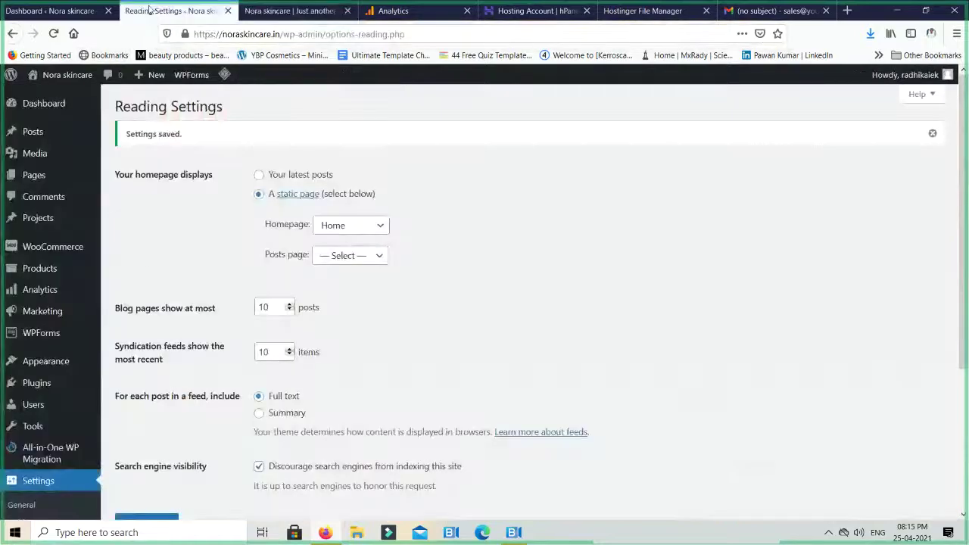
scroll(84, 412, down, 3)
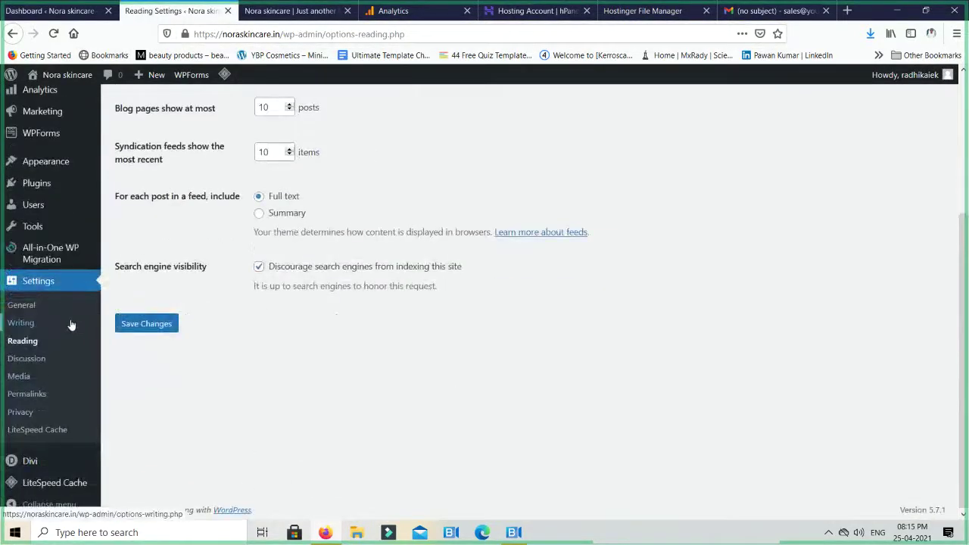
click(36, 459)
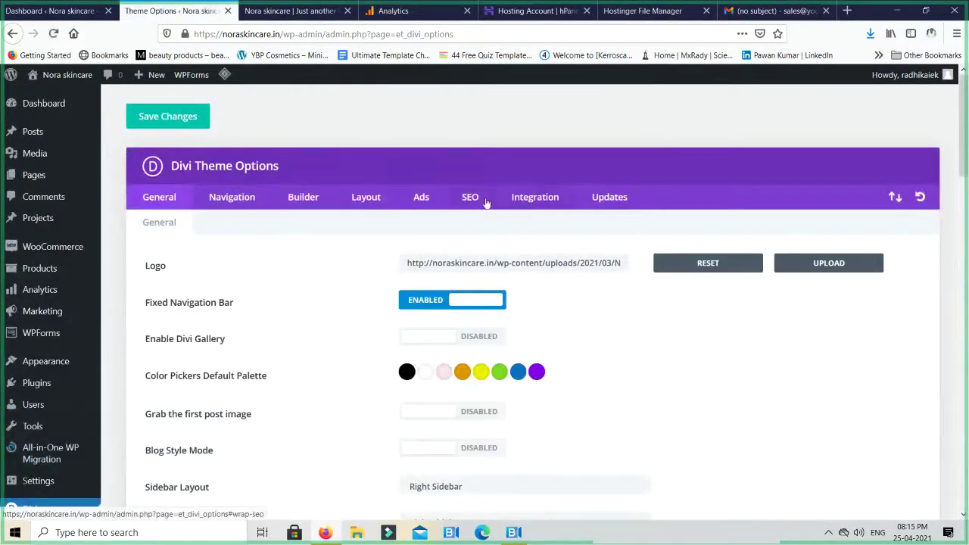
click(556, 204)
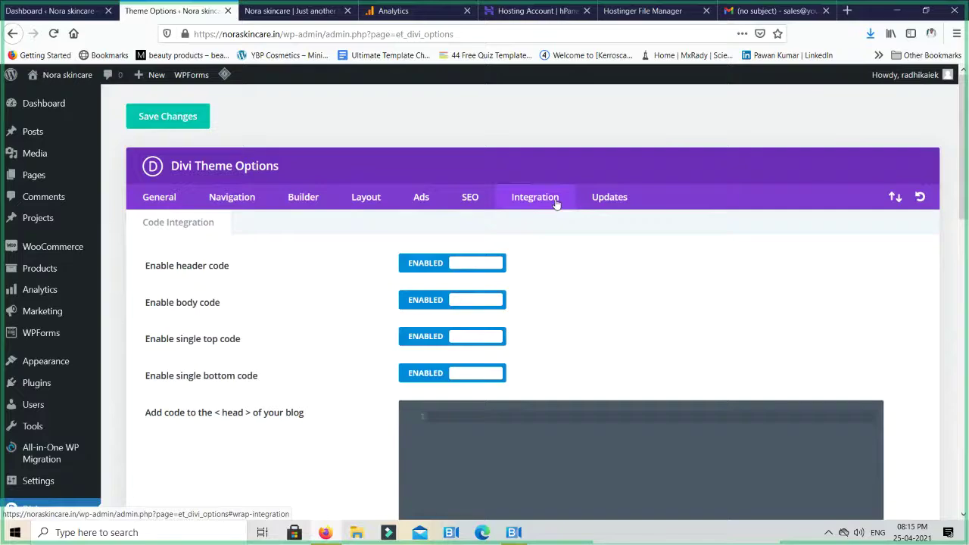
Paste the gtag snippet into the head code box, save the theme options, and return to Analytics
scroll(224, 270, down, 3)
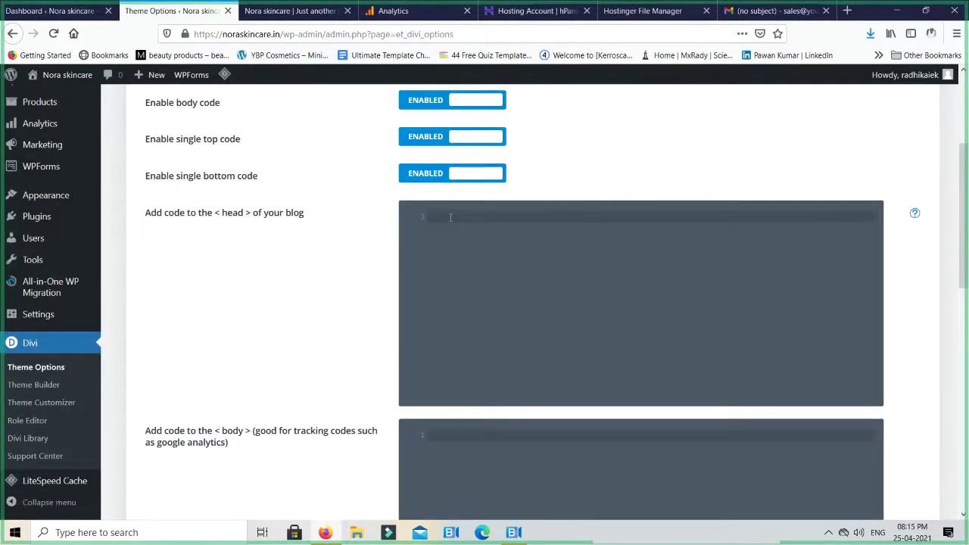
key(ctrl+v)
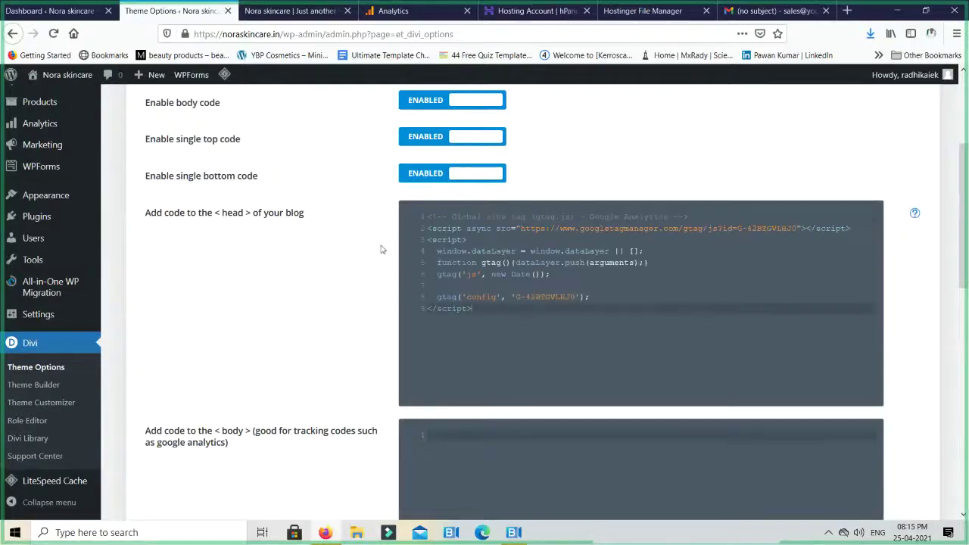
scroll(302, 302, down, 10)
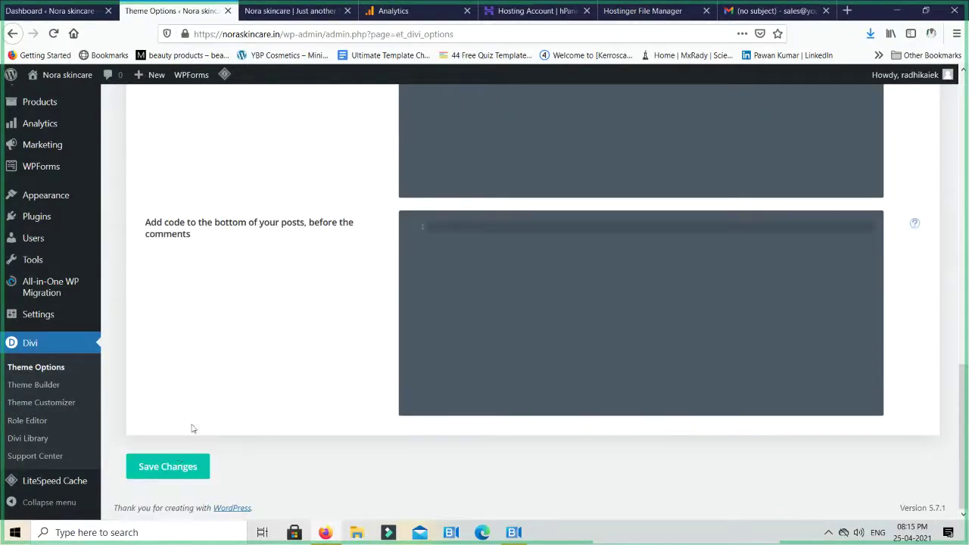
click(179, 467)
click(424, 17)
Close the web stream details and open the Realtime report from Home
scroll(712, 397, down, 1)
scroll(719, 401, up, 5)
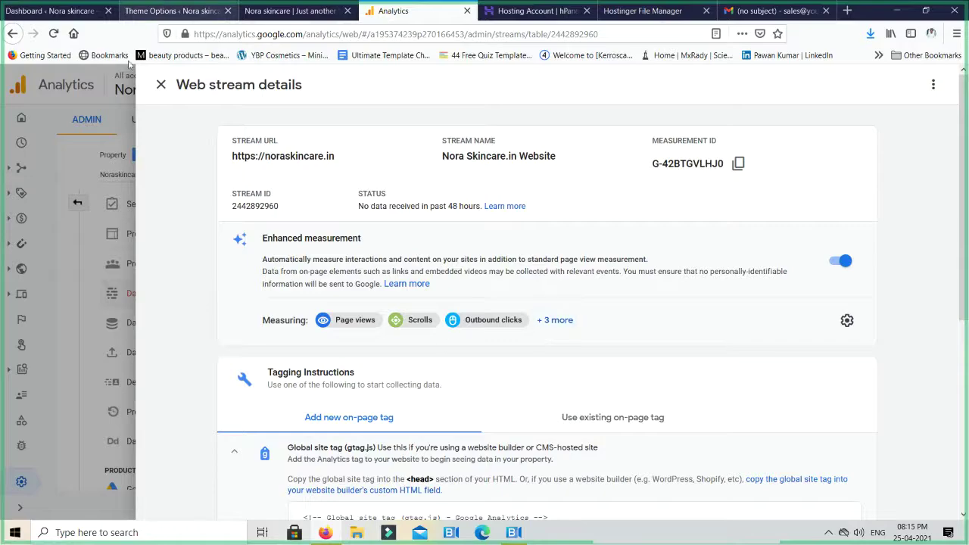
click(162, 84)
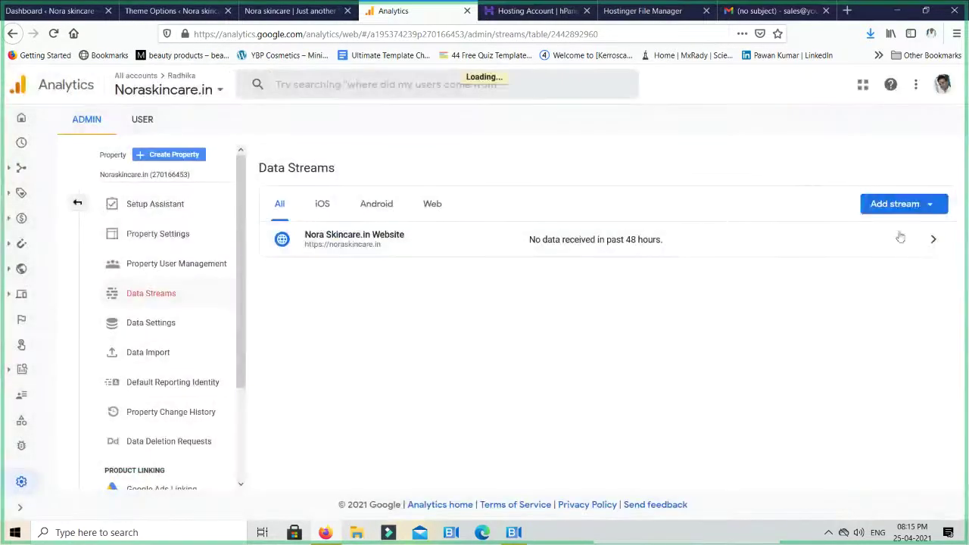
click(22, 123)
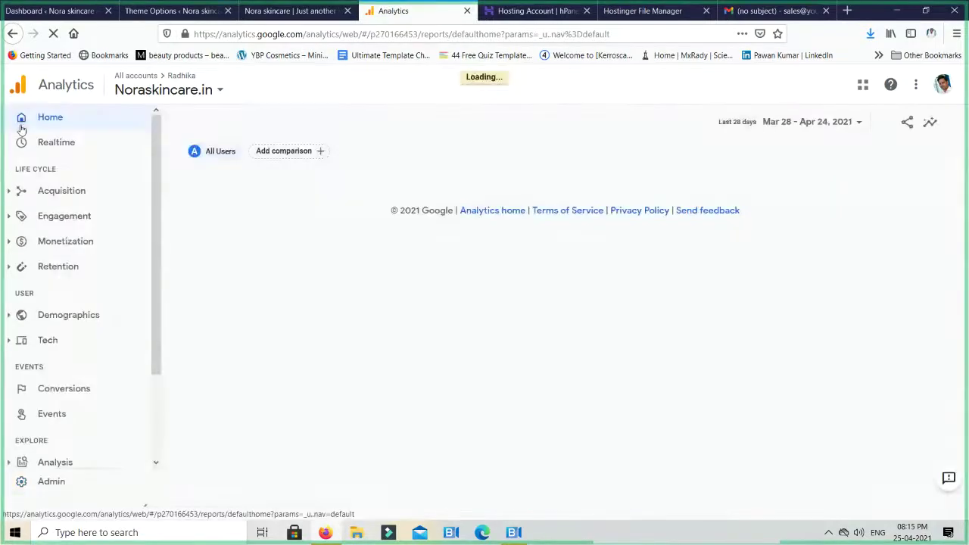
click(50, 145)
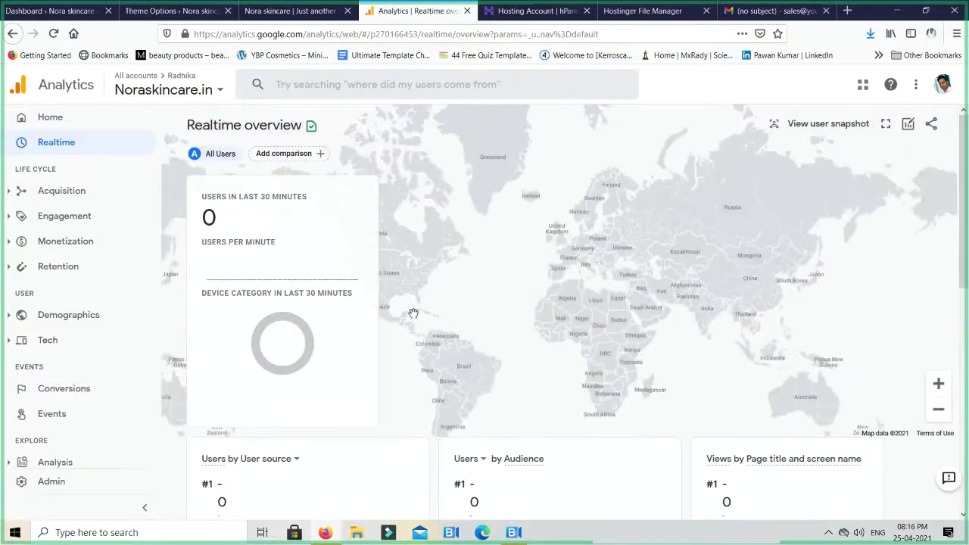
Reload the Nora skincare homepage, then step through and dismiss the Realtime tour
click(281, 16)
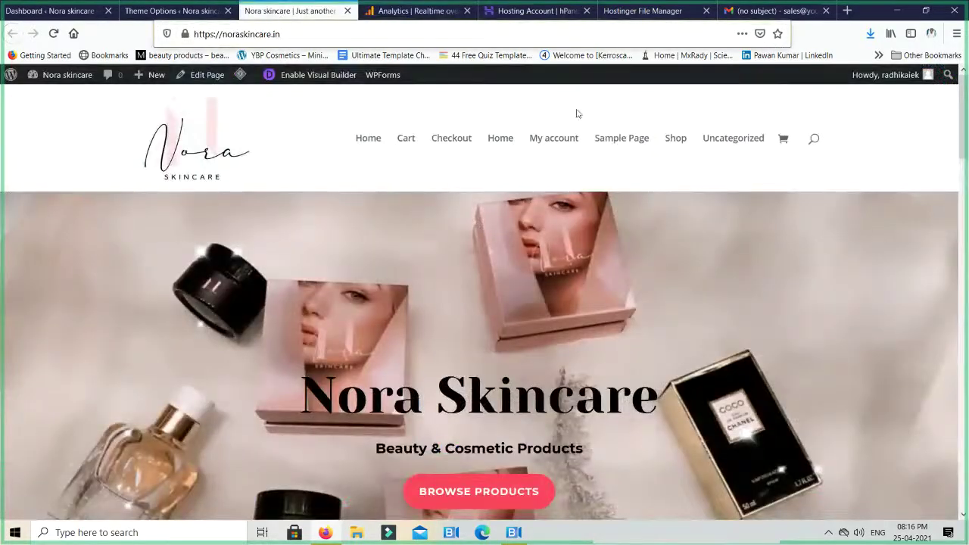
click(53, 34)
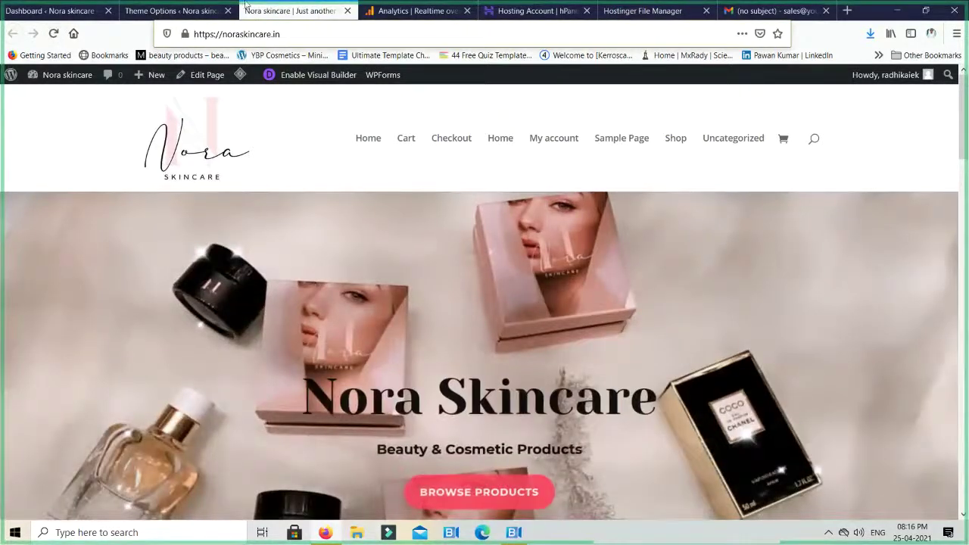
click(421, 12)
click(577, 333)
click(604, 348)
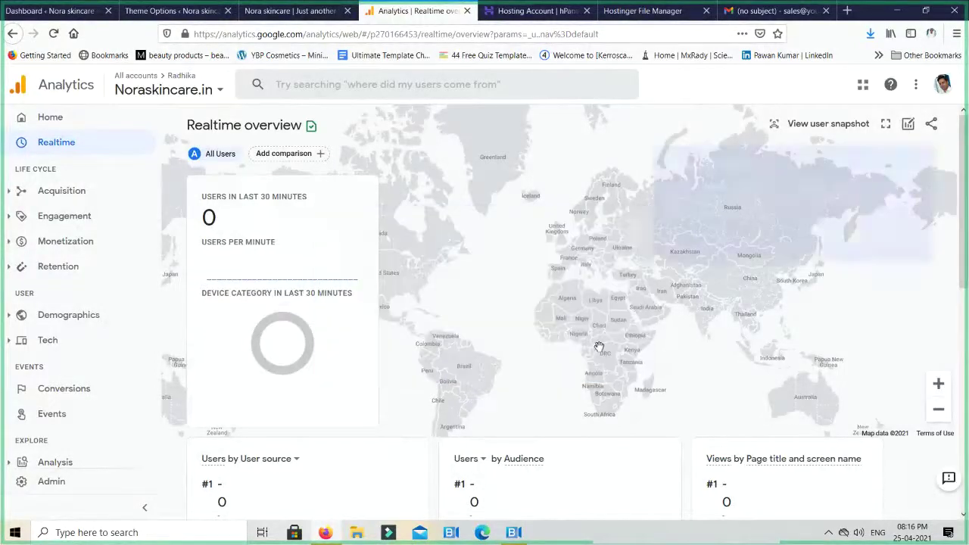
click(893, 234)
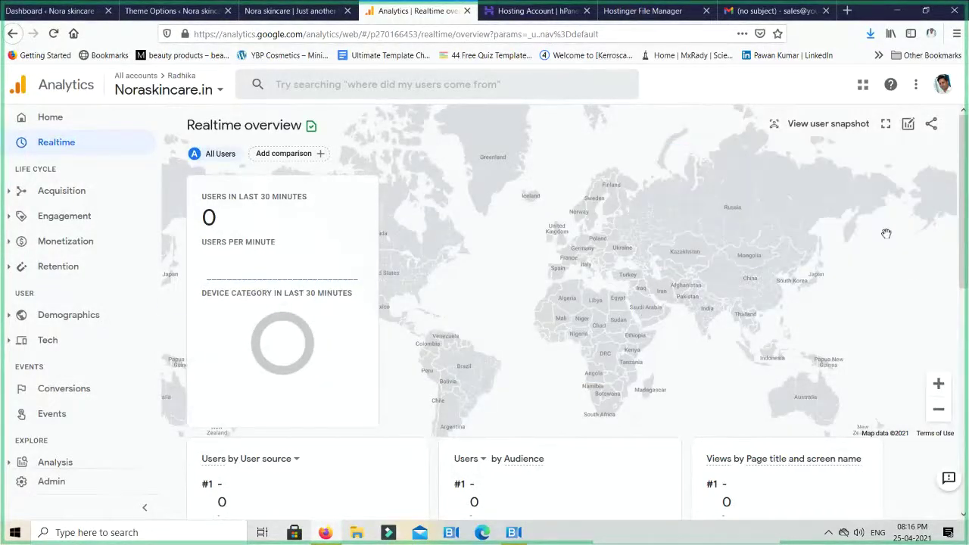
click(402, 280)
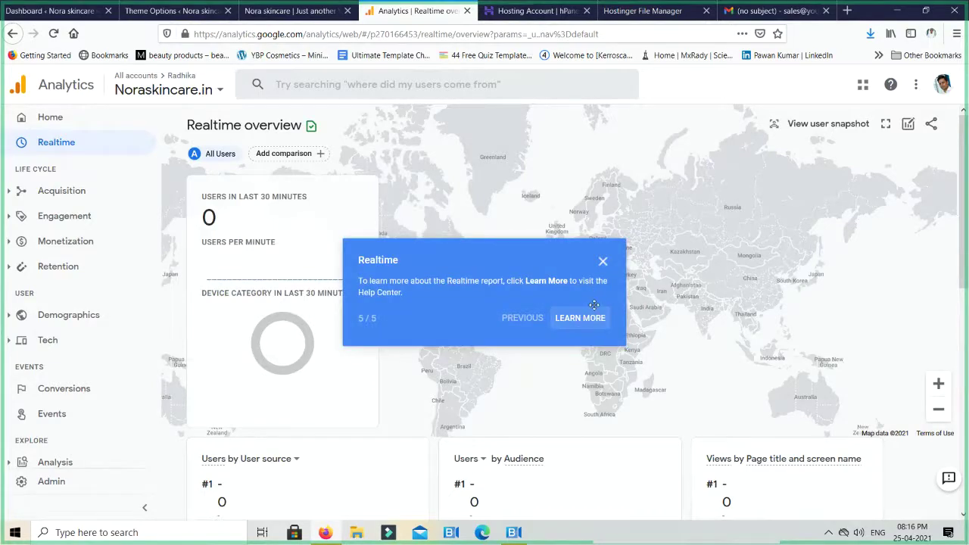
click(600, 262)
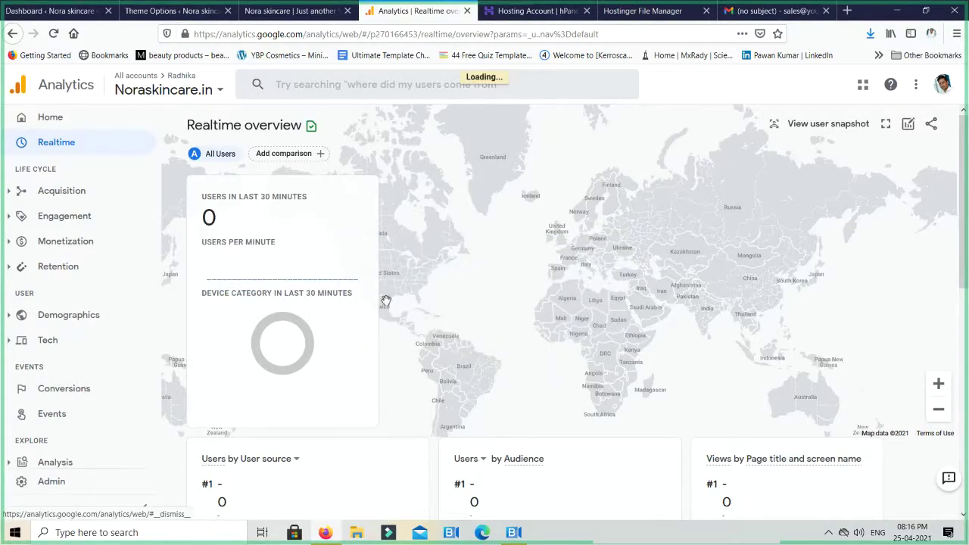
Reload both the Realtime overview and the homepage to check for a registered visit
click(56, 143)
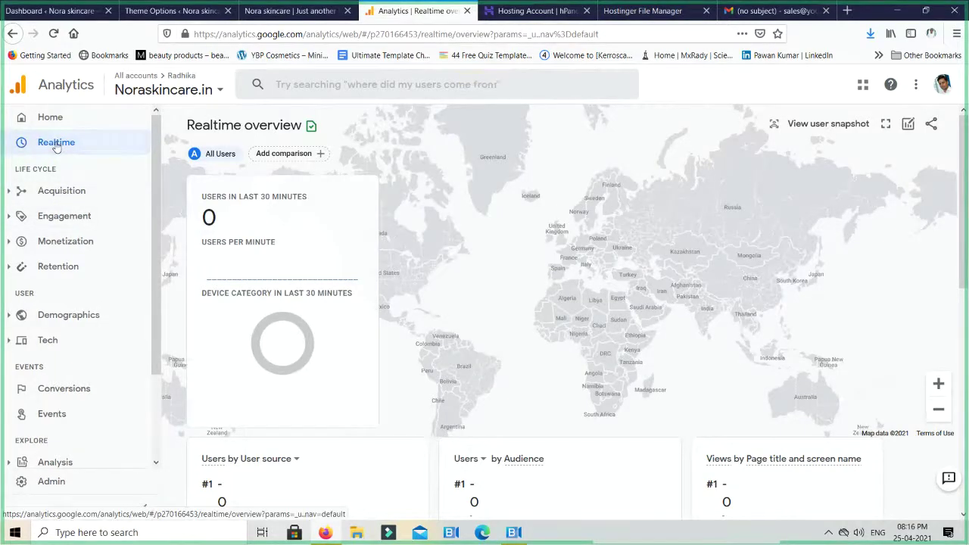
click(294, 12)
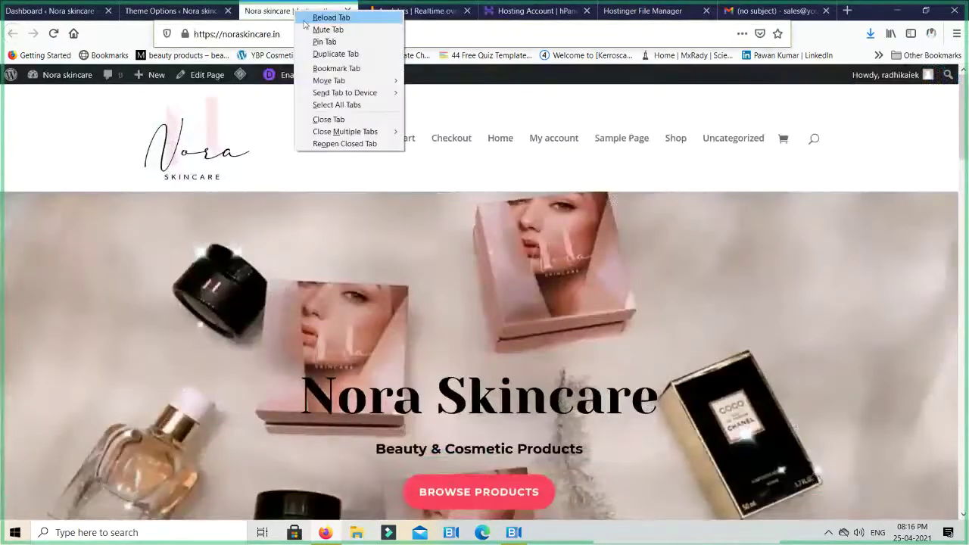
click(310, 19)
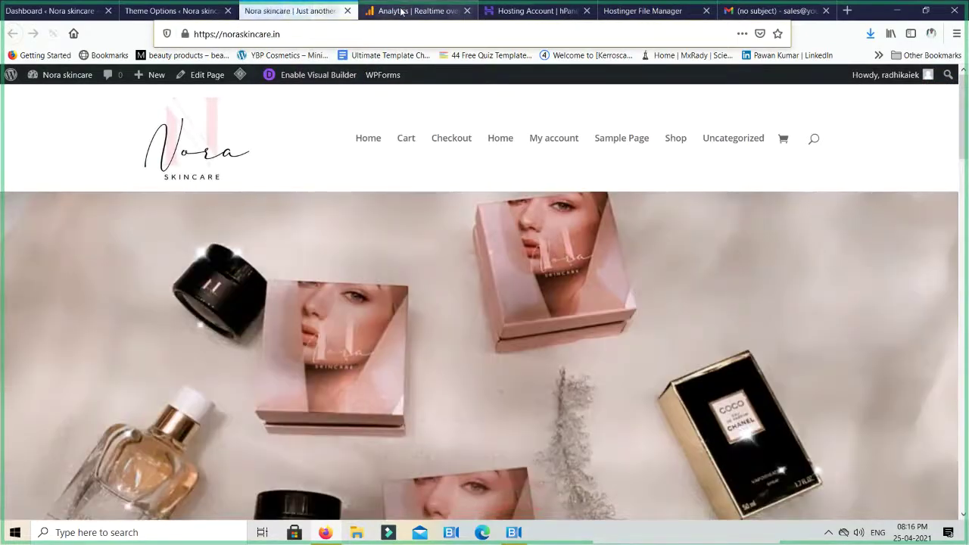
click(401, 9)
scroll(390, 297, down, 1)
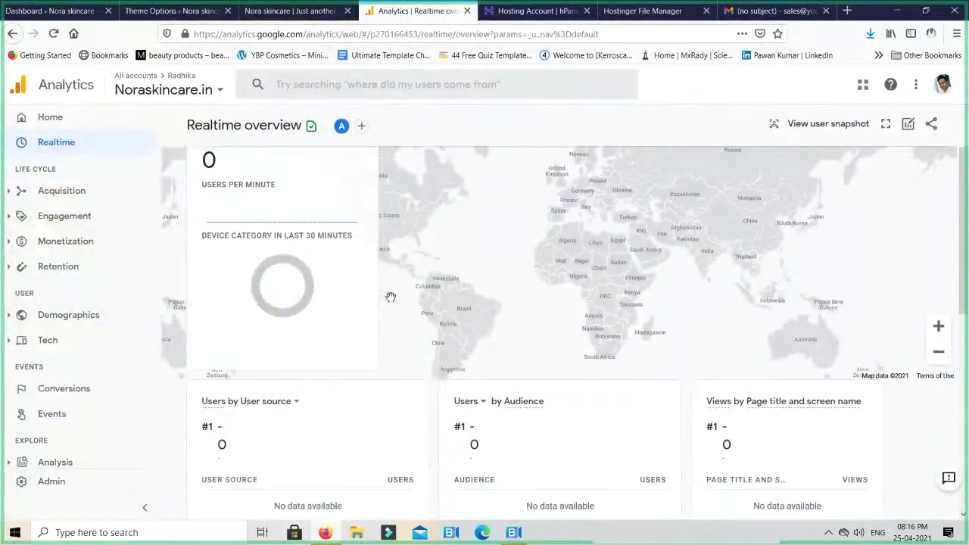
scroll(391, 297, down, 2)
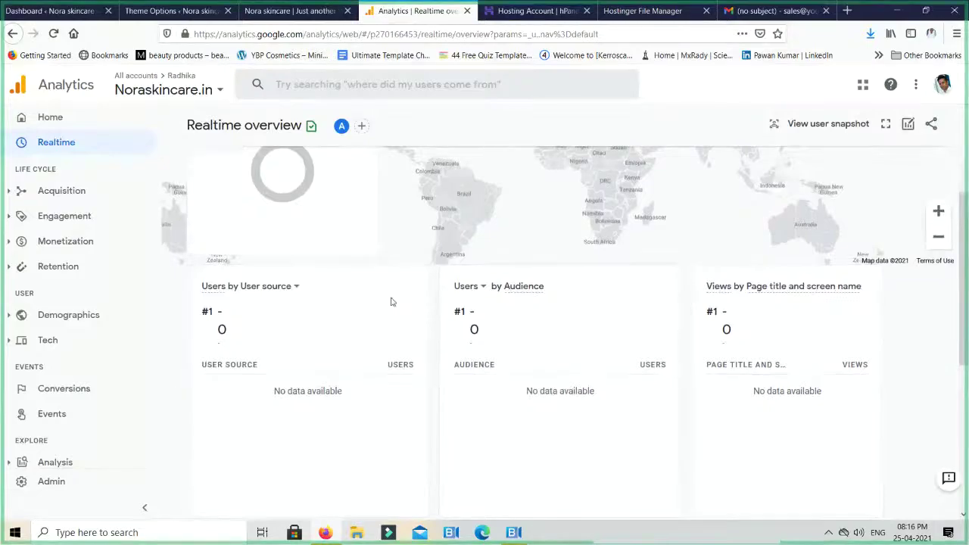
scroll(391, 296, up, 1)
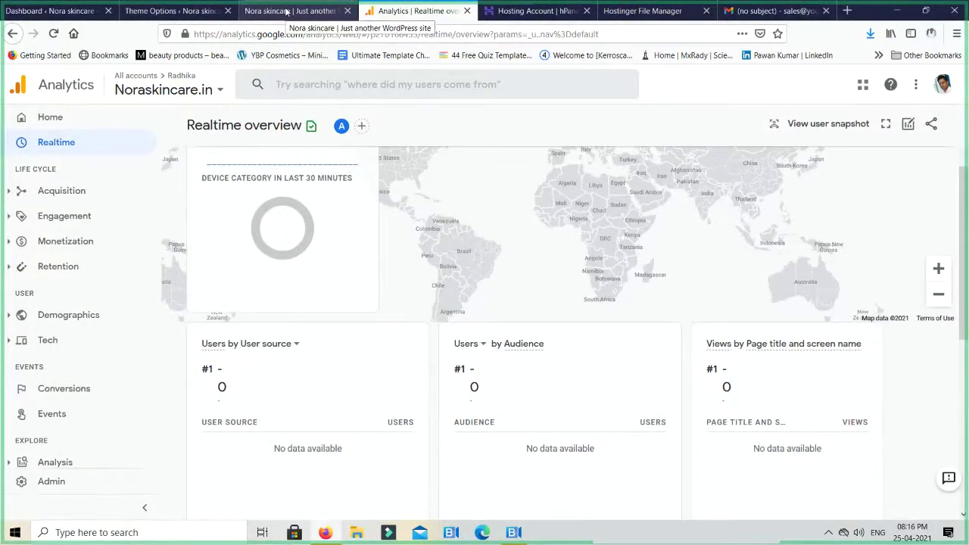
scroll(362, 415, up, 3)
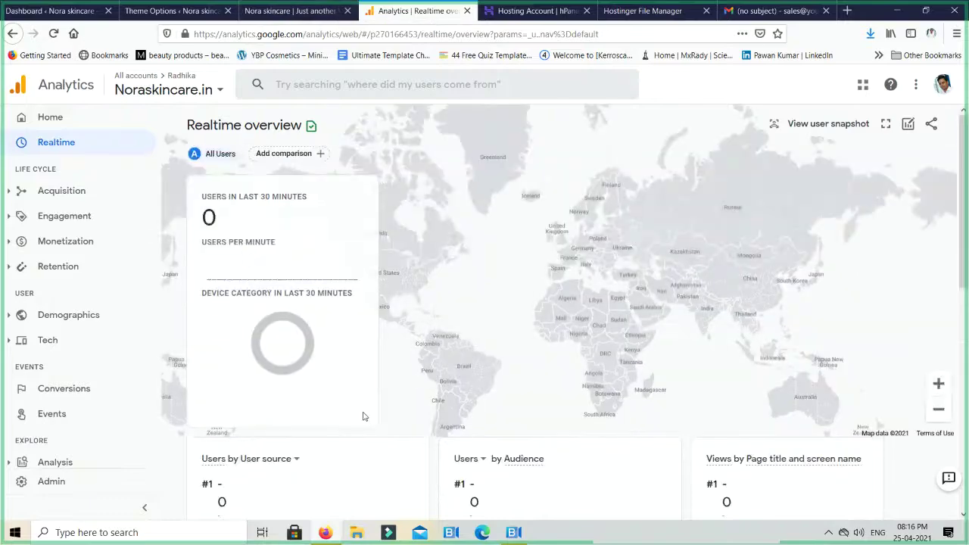
Visit the site's Cart page and confirm Realtime shows 1 desktop user from Delhi
click(299, 11)
click(405, 137)
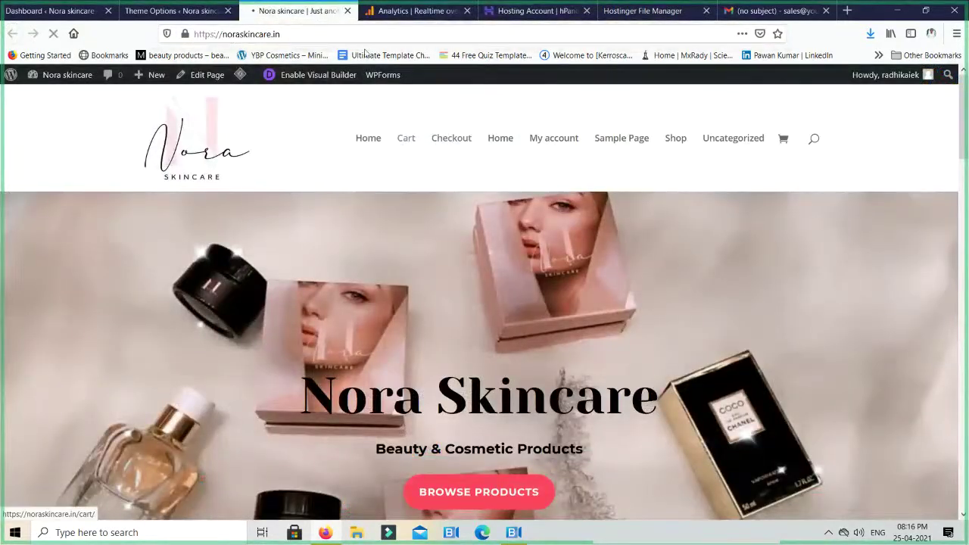
click(414, 11)
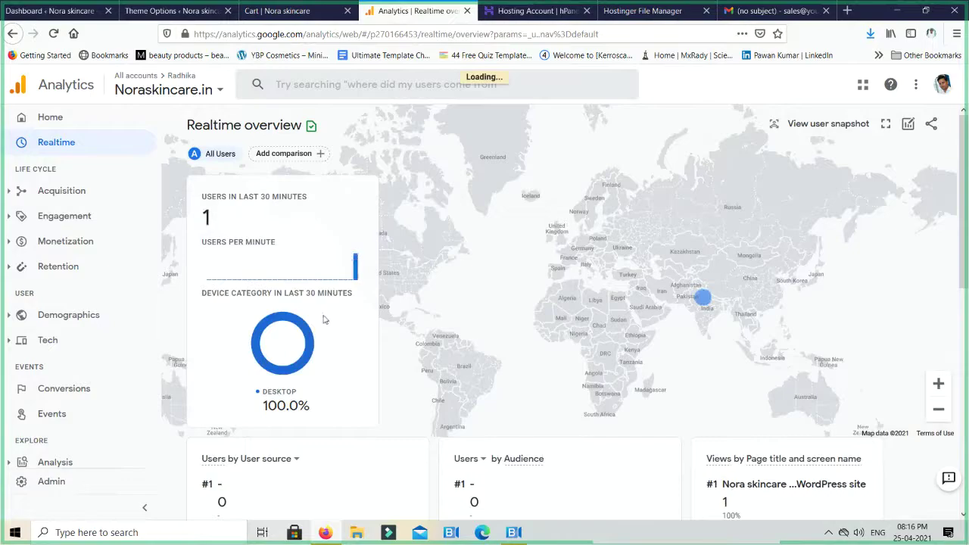
scroll(473, 303, down, 1)
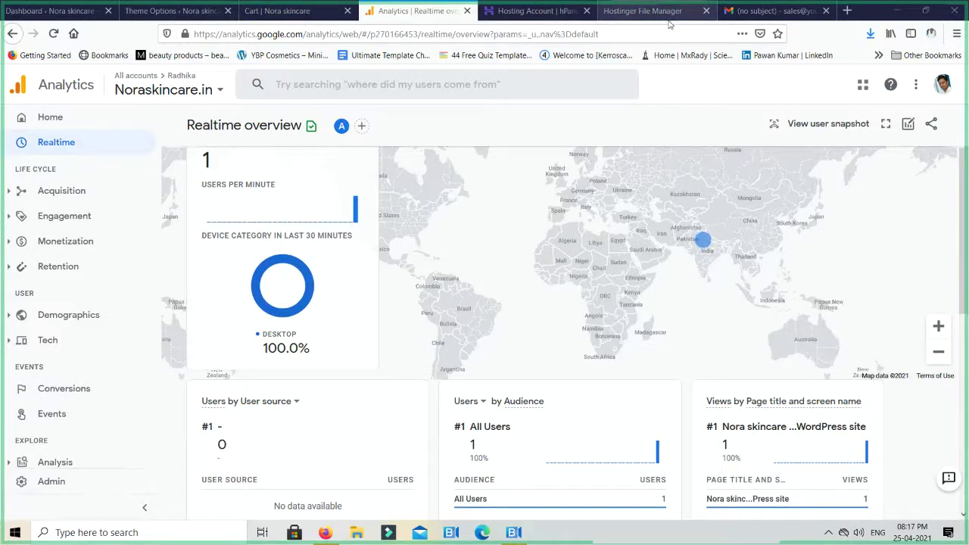
mouse_move(339, 202)
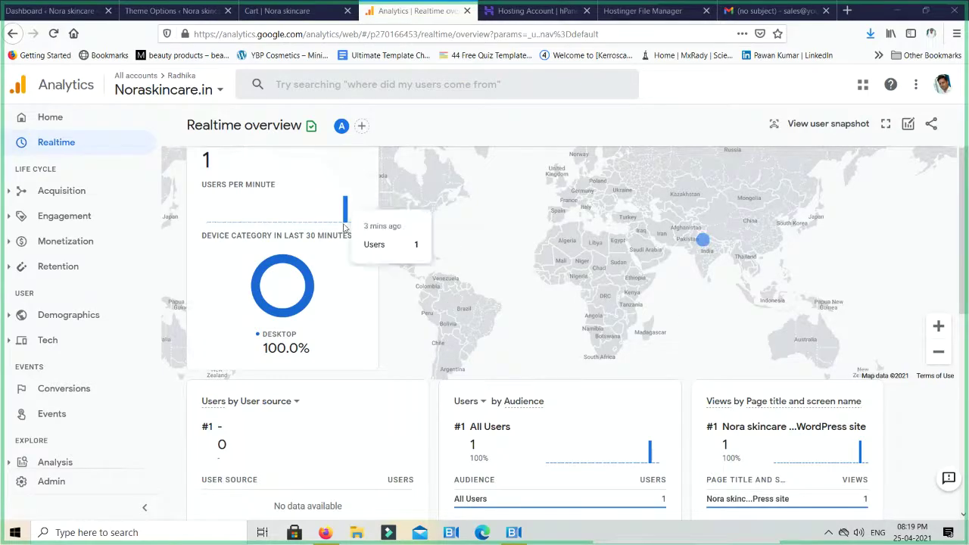
mouse_move(342, 228)
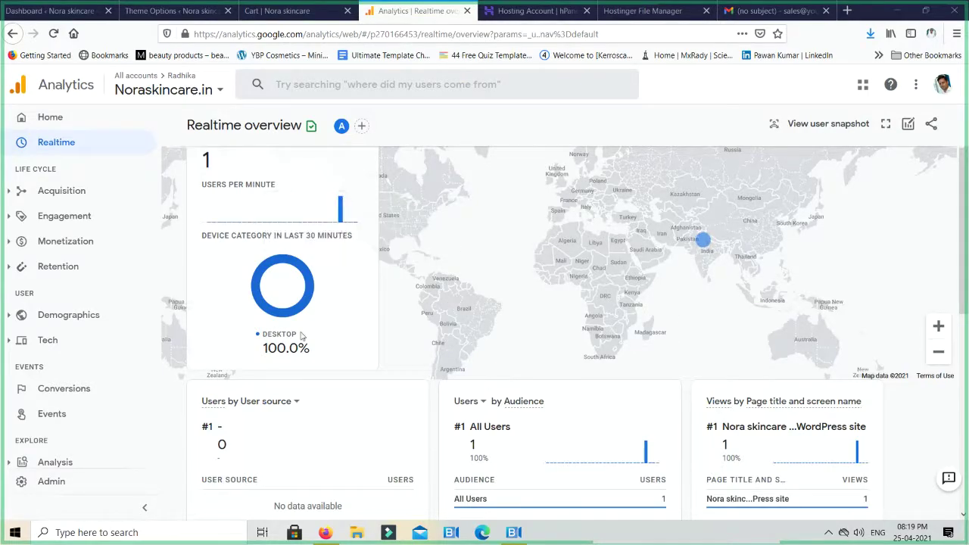
mouse_move(294, 342)
scroll(515, 290, down, 3)
scroll(707, 284, up, 3)
mouse_move(703, 245)
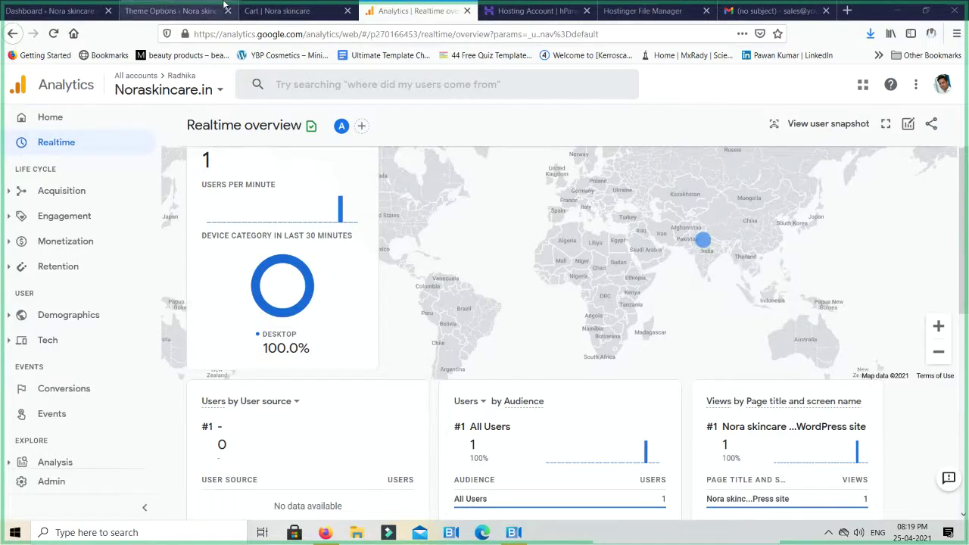
click(176, 11)
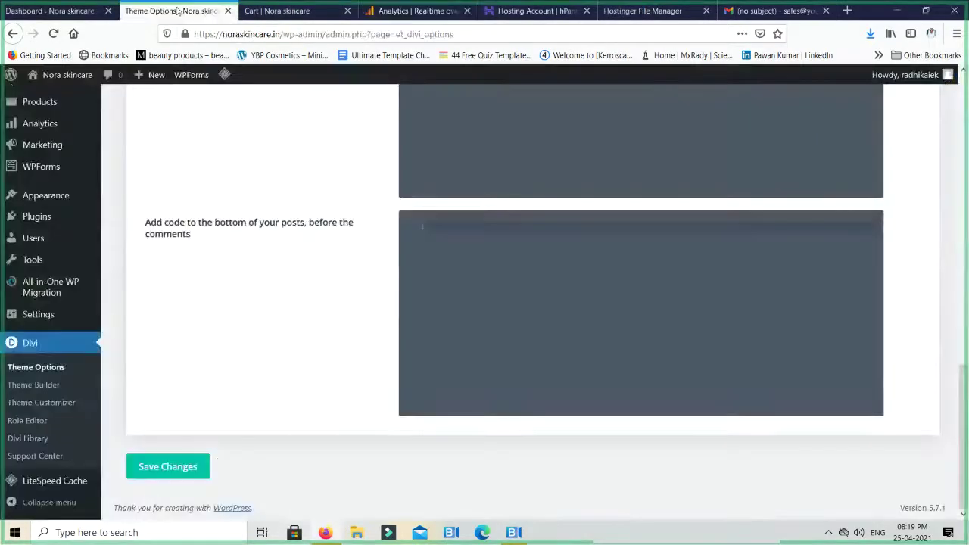
click(282, 13)
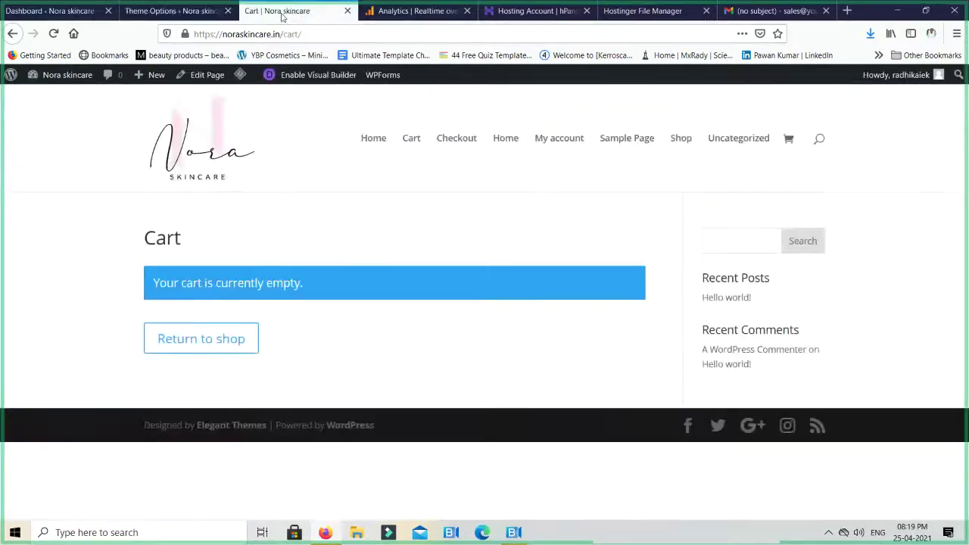
click(397, 11)
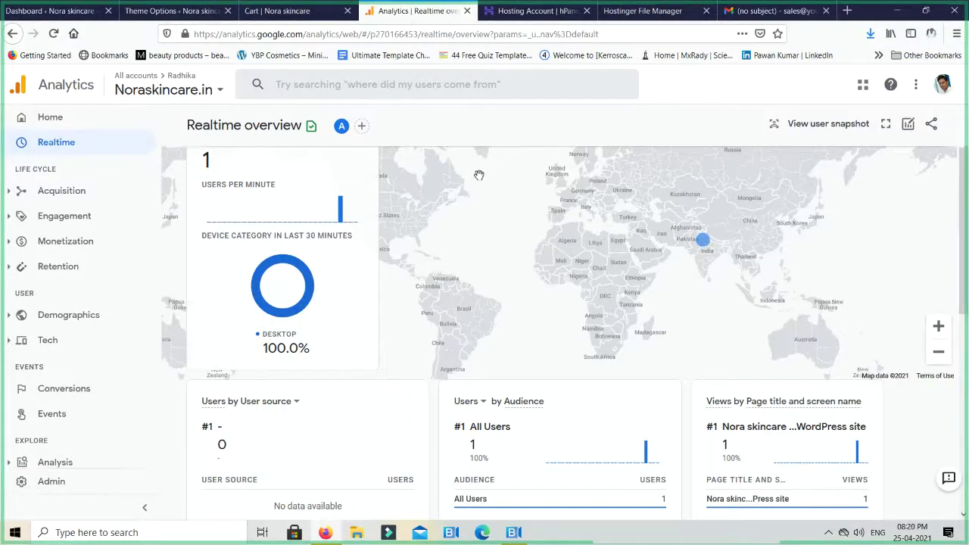
Zoom the realtime map in two levels and centre it on India
scroll(795, 257, up, 1)
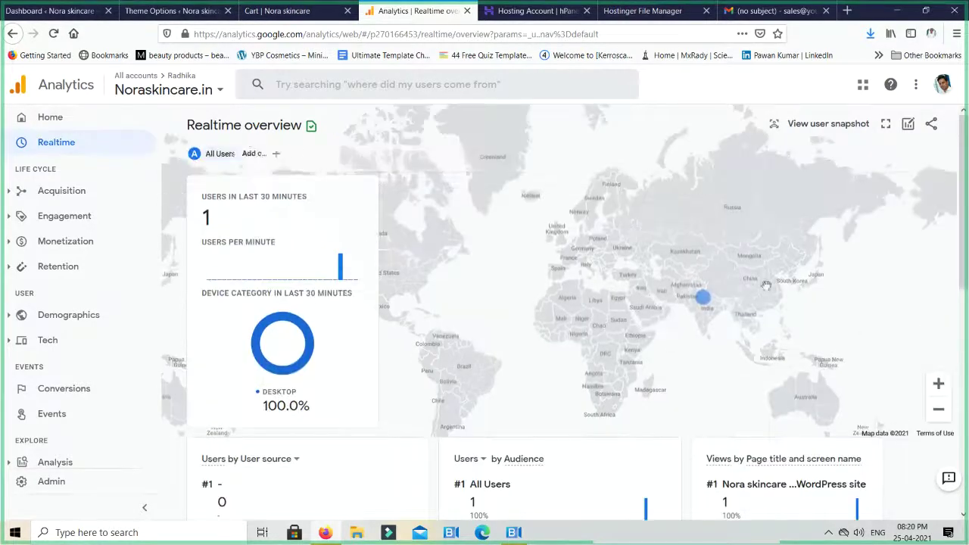
click(938, 383)
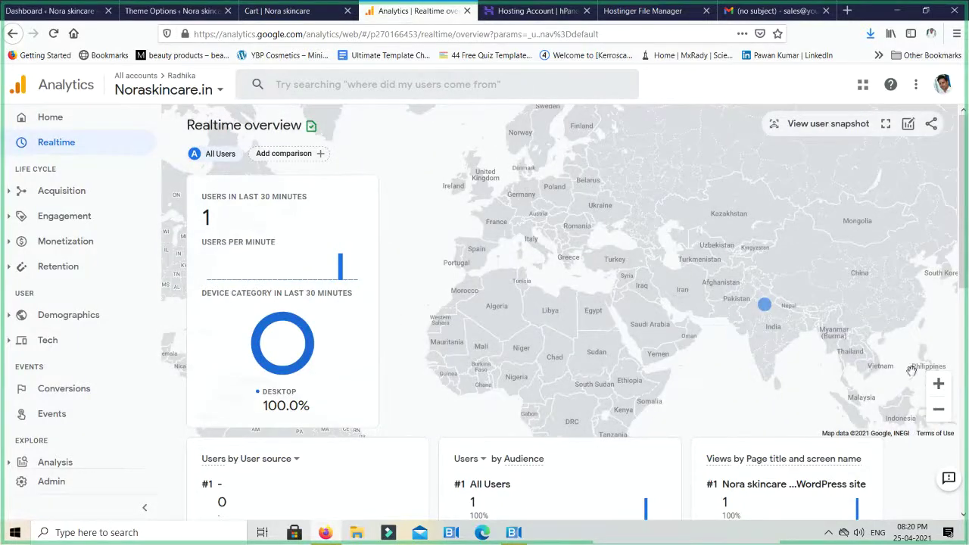
click(939, 384)
drag(791, 362, 504, 248)
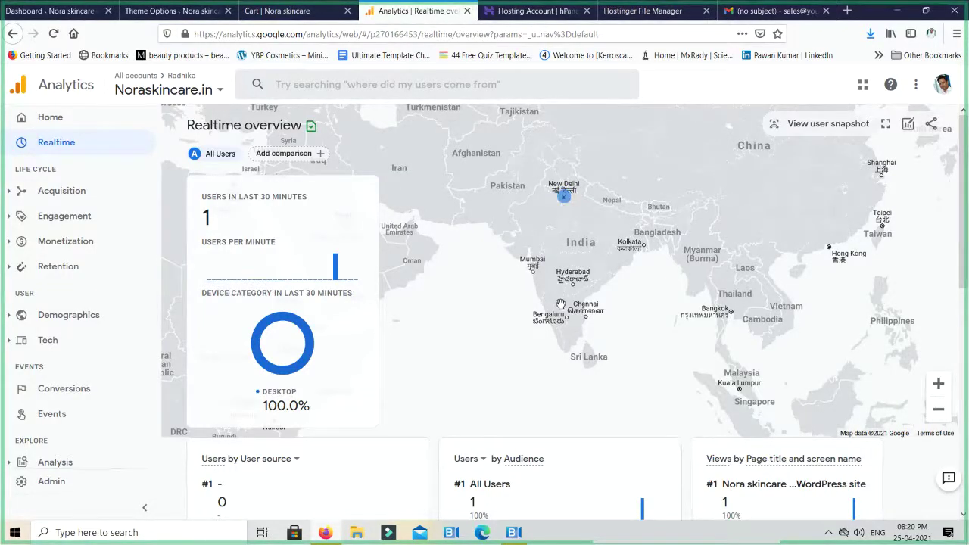
Review the report and reload Realtime, showing 2 views from one desktop user in India
scroll(560, 304, down, 1)
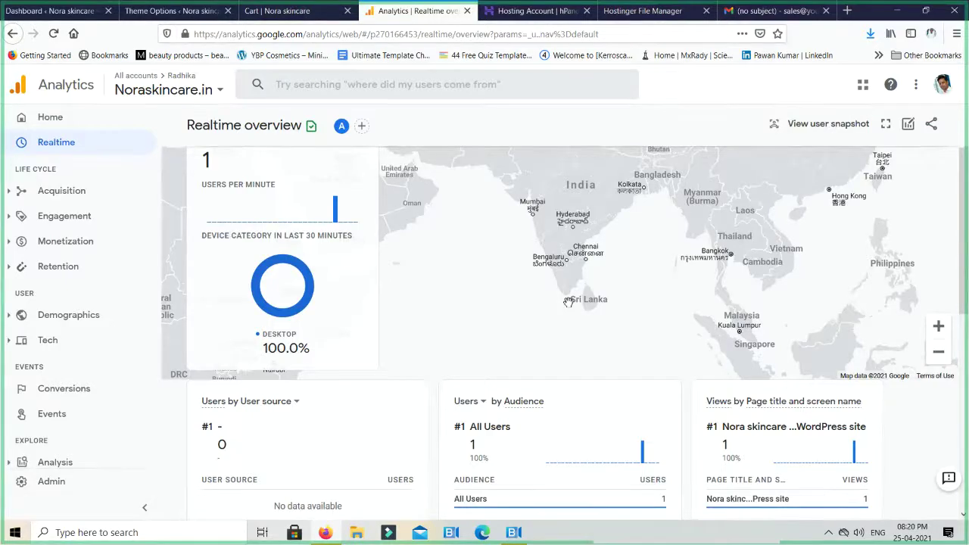
scroll(567, 302, up, 1)
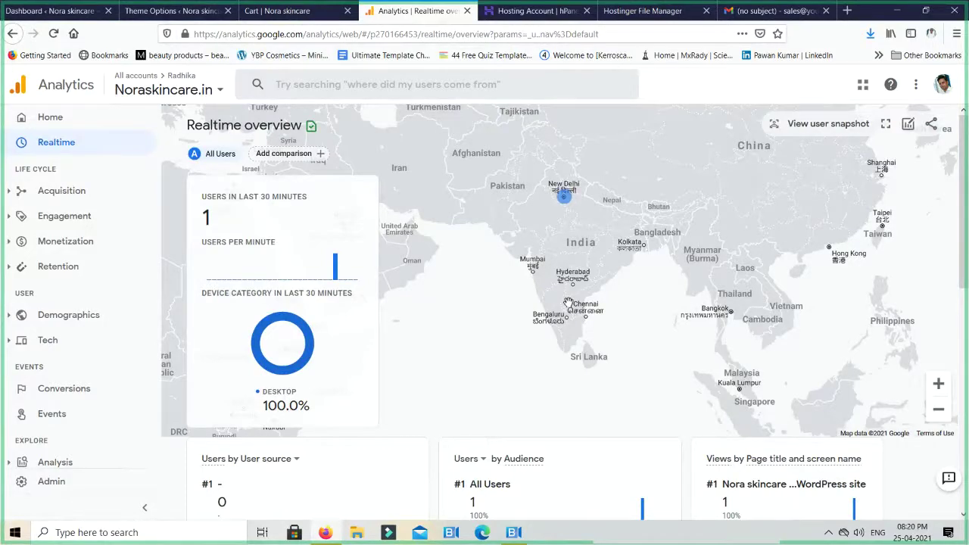
scroll(568, 302, down, 2)
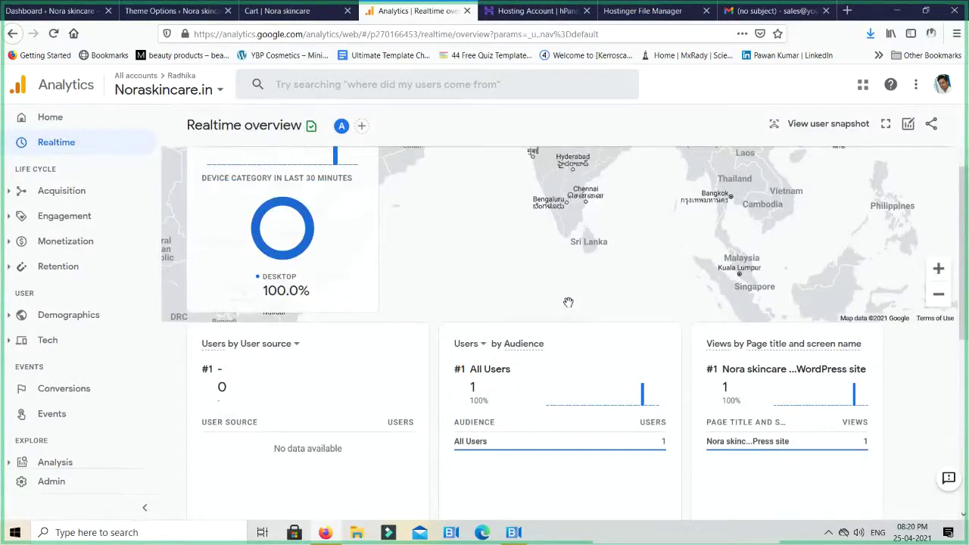
scroll(567, 302, up, 2)
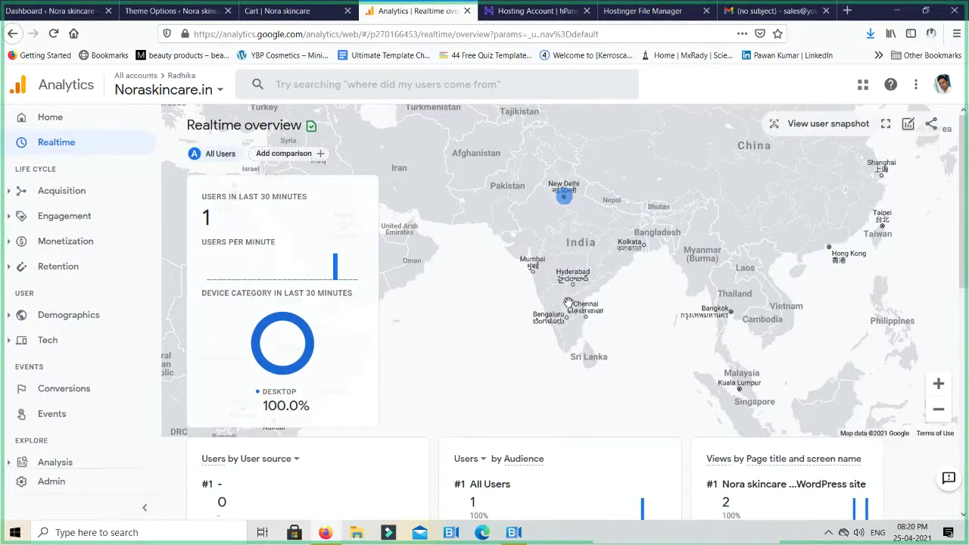
scroll(568, 303, down, 1)
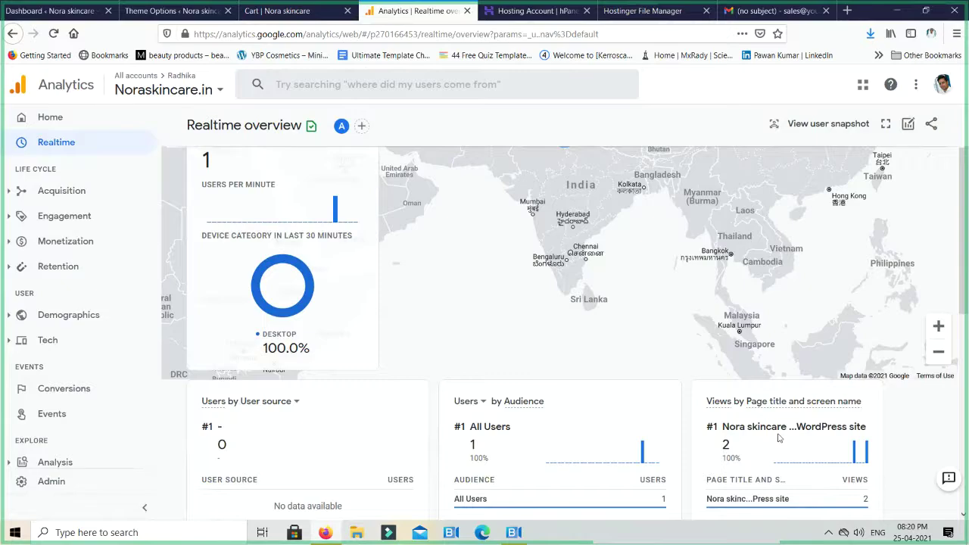
scroll(771, 440, up, 1)
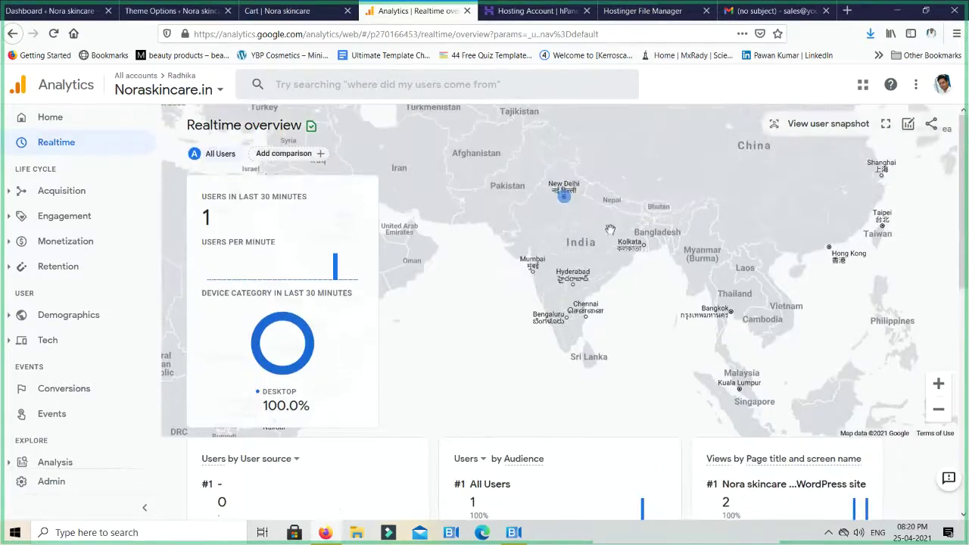
scroll(563, 289, down, 3)
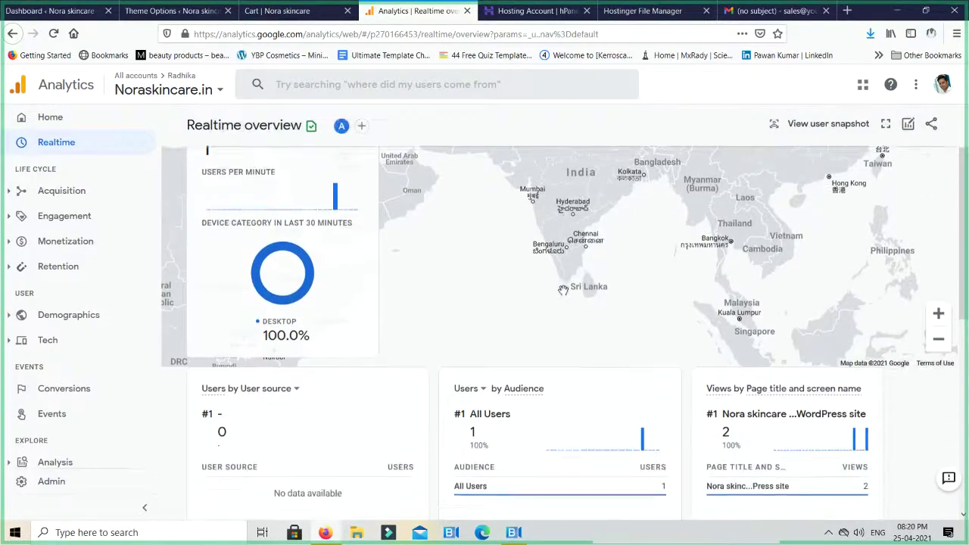
scroll(590, 302, up, 3)
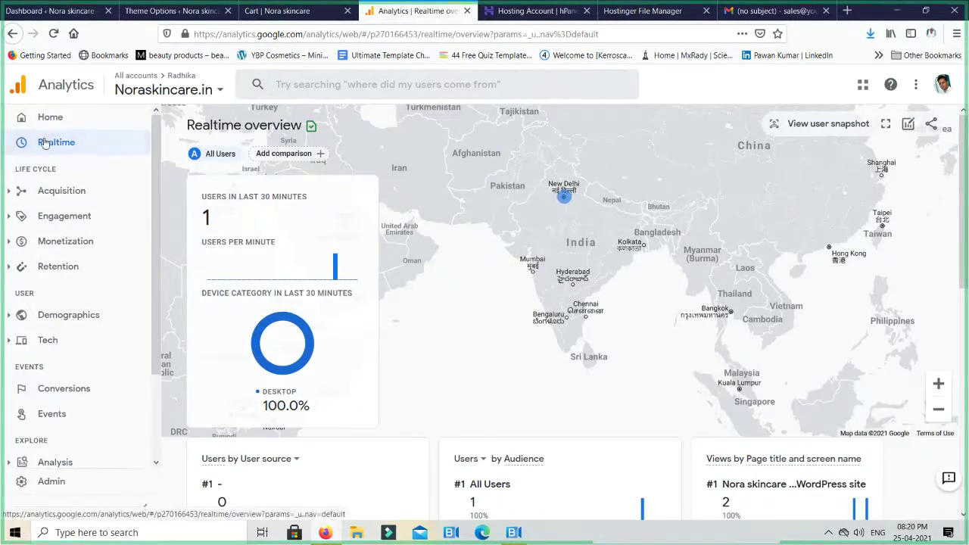
scroll(483, 237, down, 1)
scroll(483, 236, down, 2)
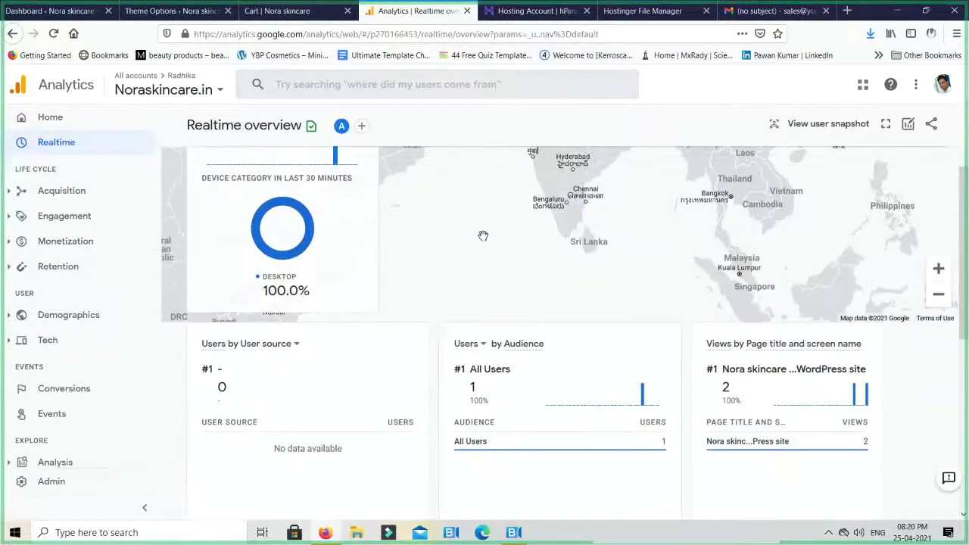
scroll(563, 234, up, 2)
scroll(562, 234, up, 2)
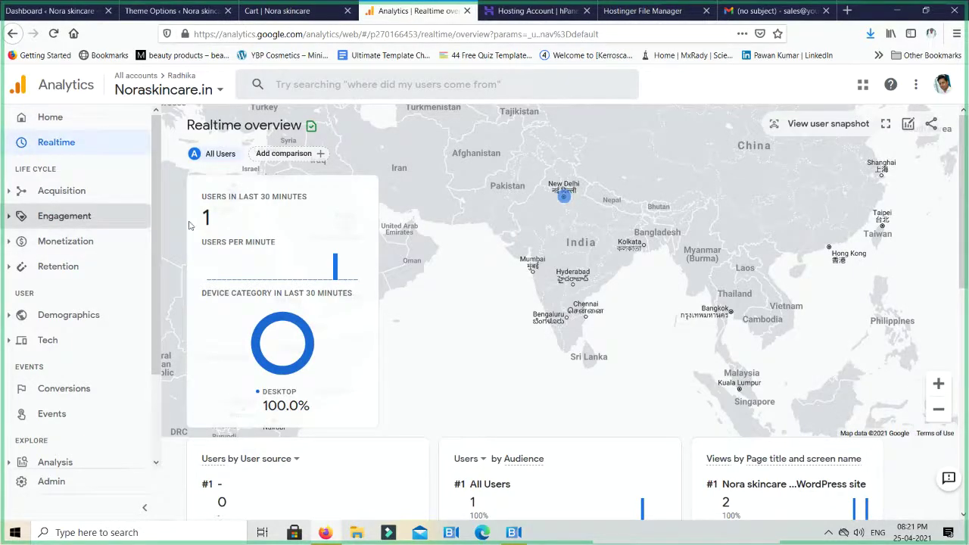
scroll(530, 295, down, 2)
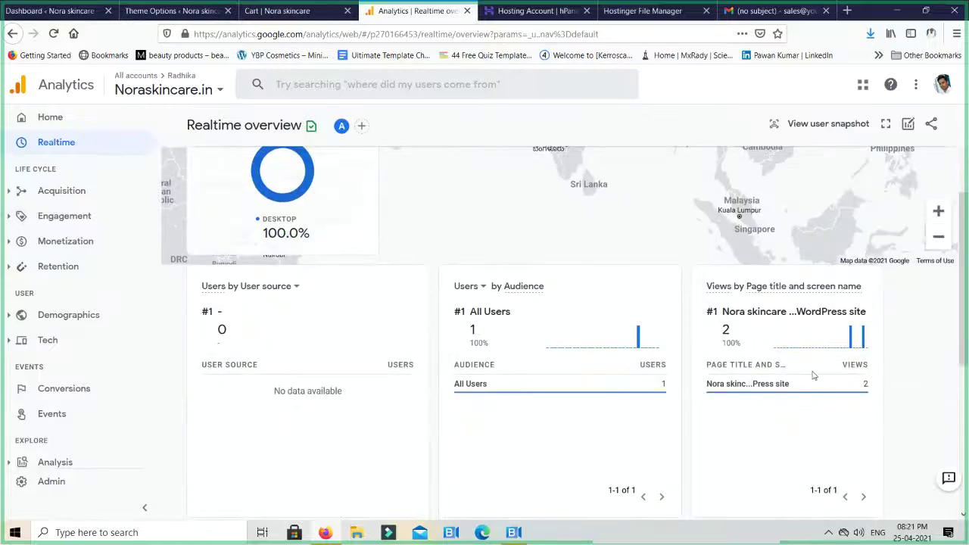
scroll(686, 296, up, 2)
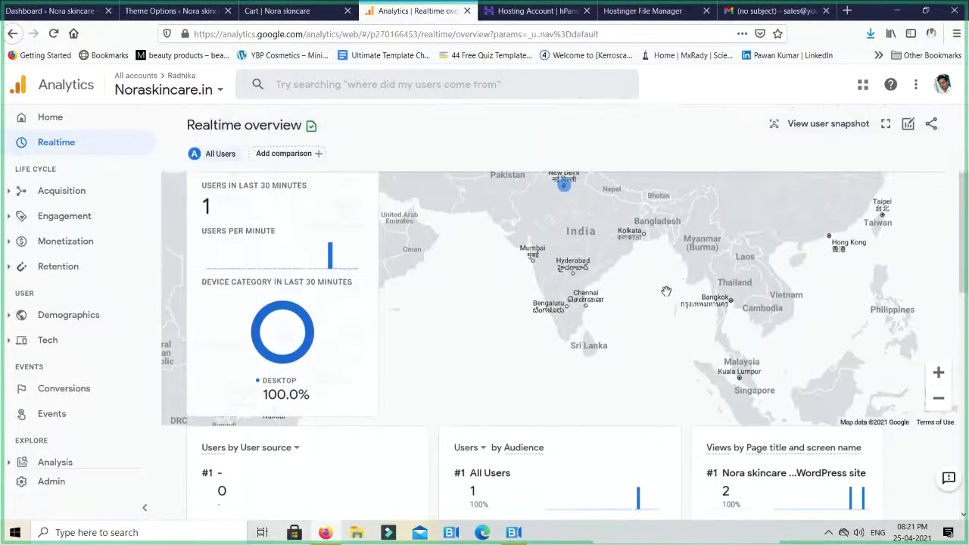
scroll(666, 289, down, 1)
scroll(667, 291, up, 1)
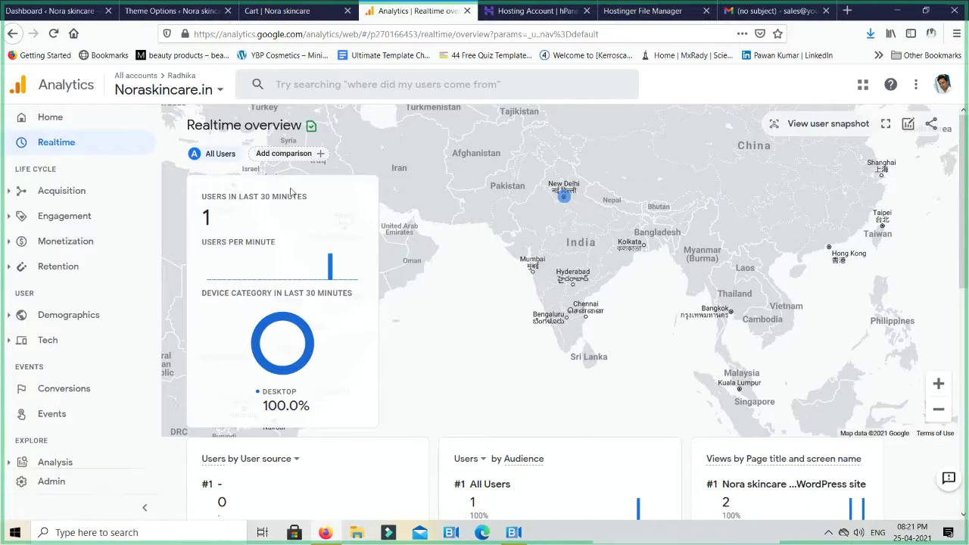
click(57, 145)
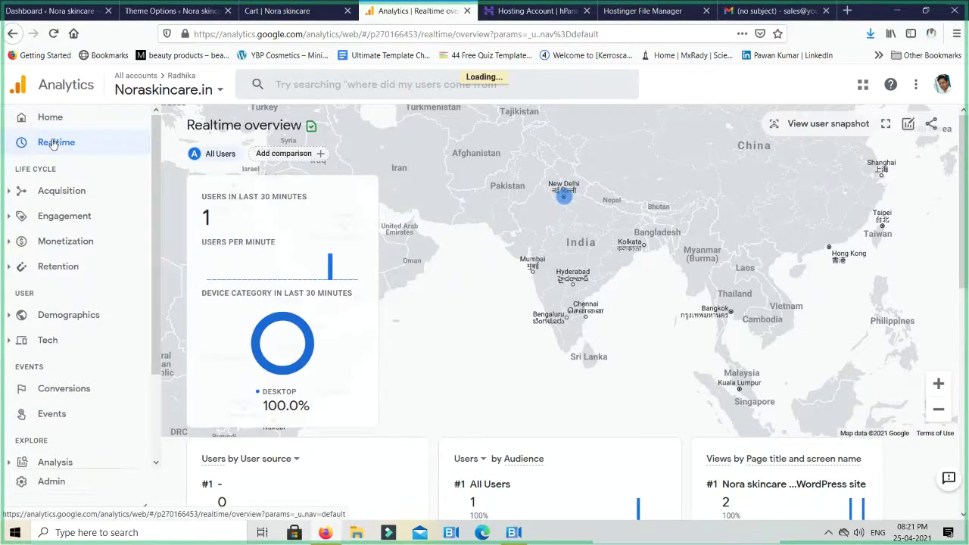
Reload Realtime and zoom the visitor map out two levels around New Delhi
click(53, 145)
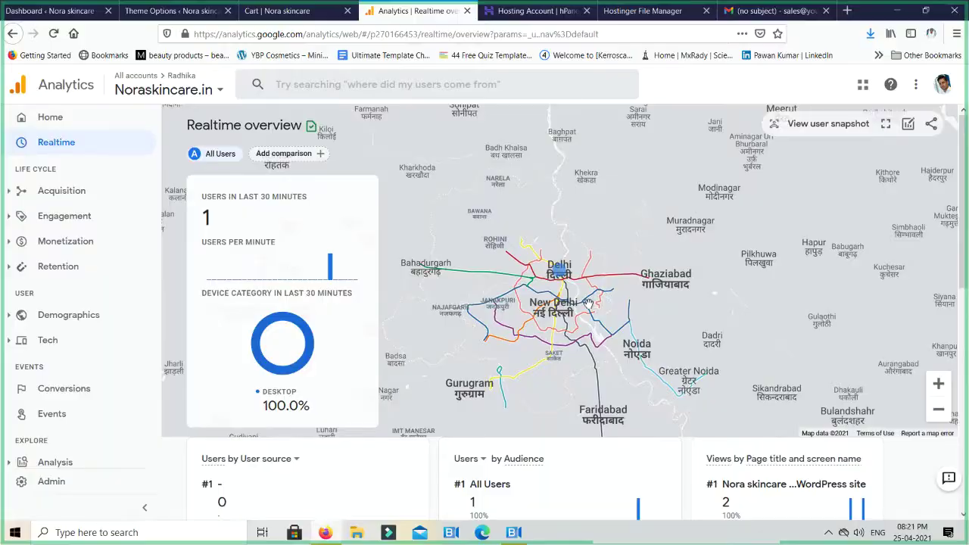
scroll(588, 303, down, 1)
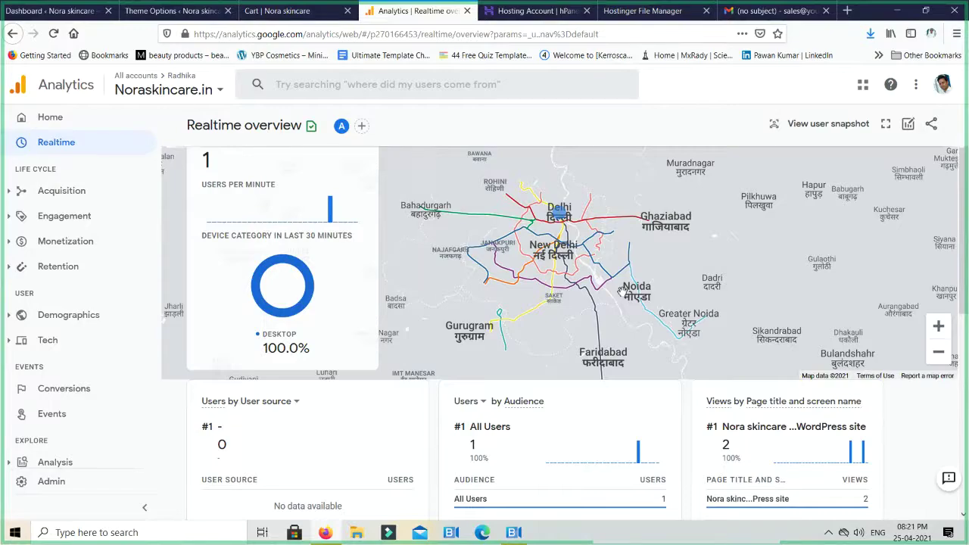
scroll(620, 291, down, 1)
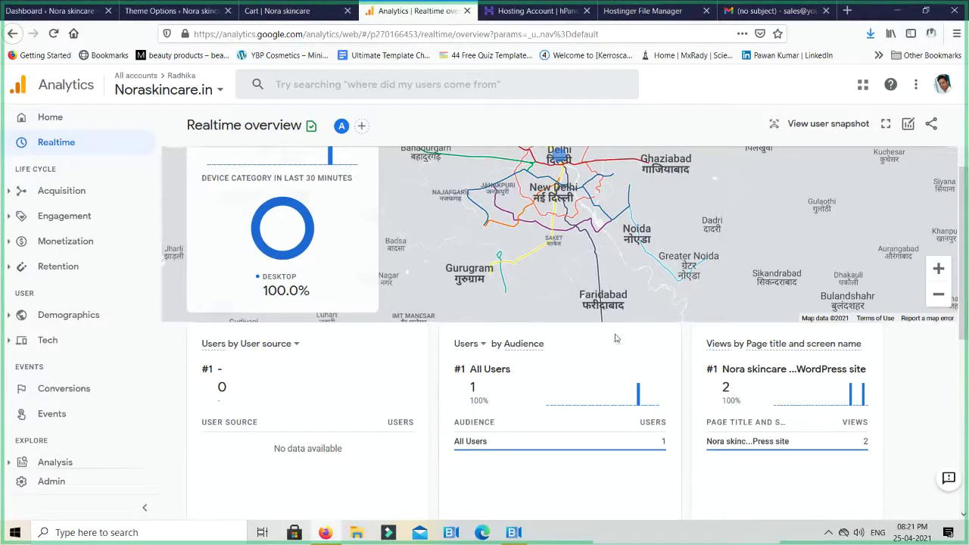
scroll(614, 334, up, 3)
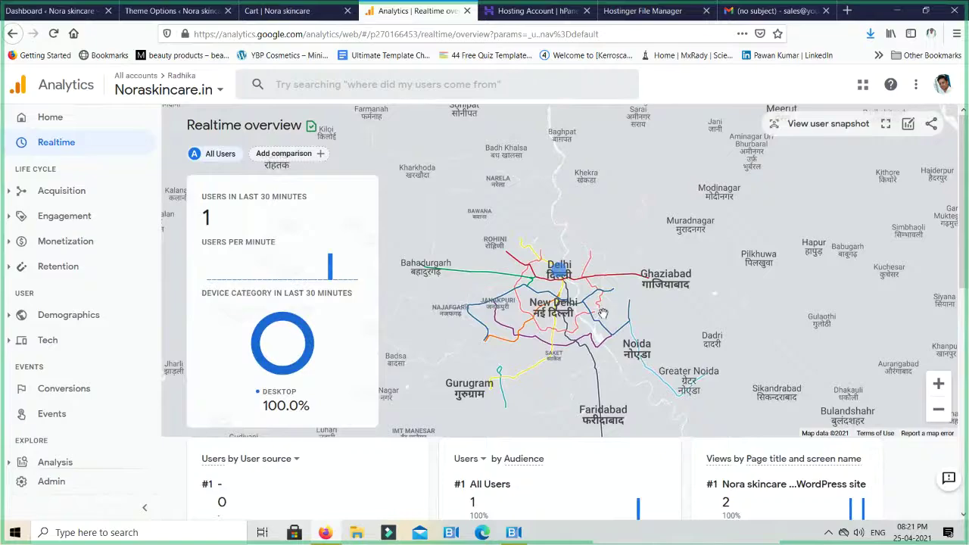
scroll(629, 304, down, 2)
scroll(893, 391, up, 2)
click(938, 409)
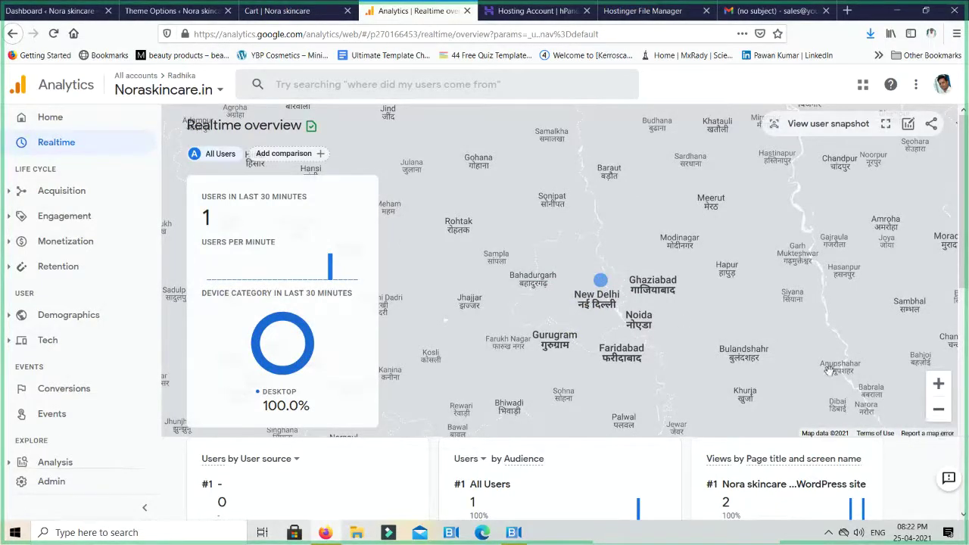
click(947, 413)
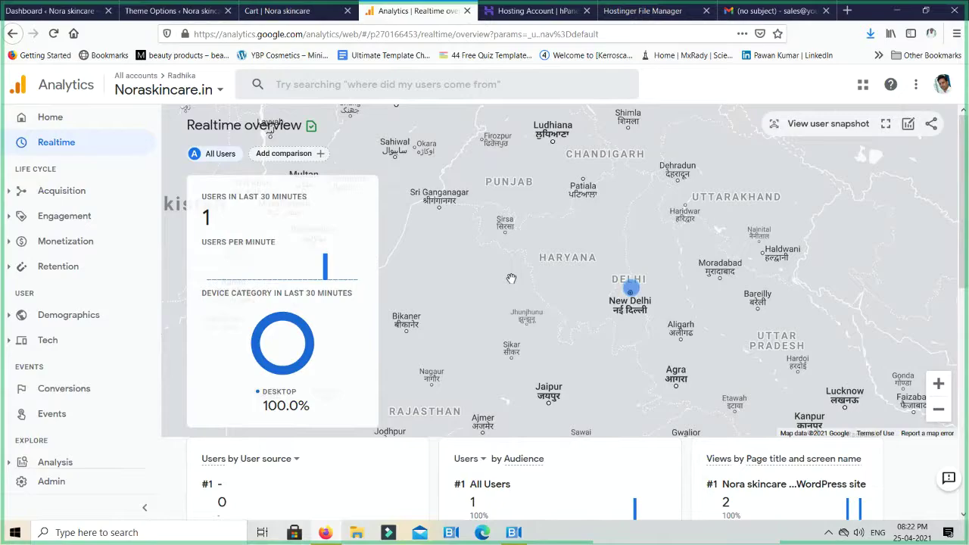
click(264, 11)
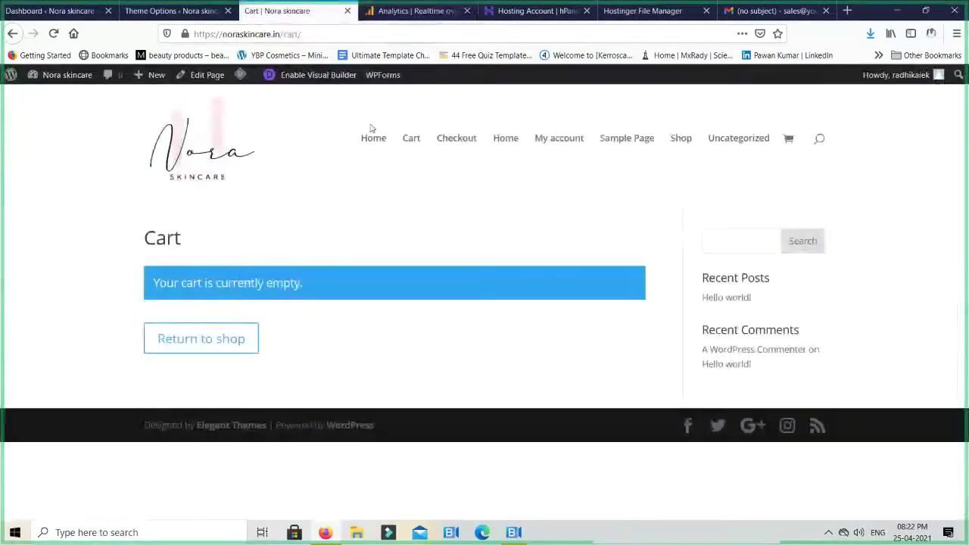
Check the Realtime map, now showing 2 desktop users near New Delhi and Kathmandu
click(411, 16)
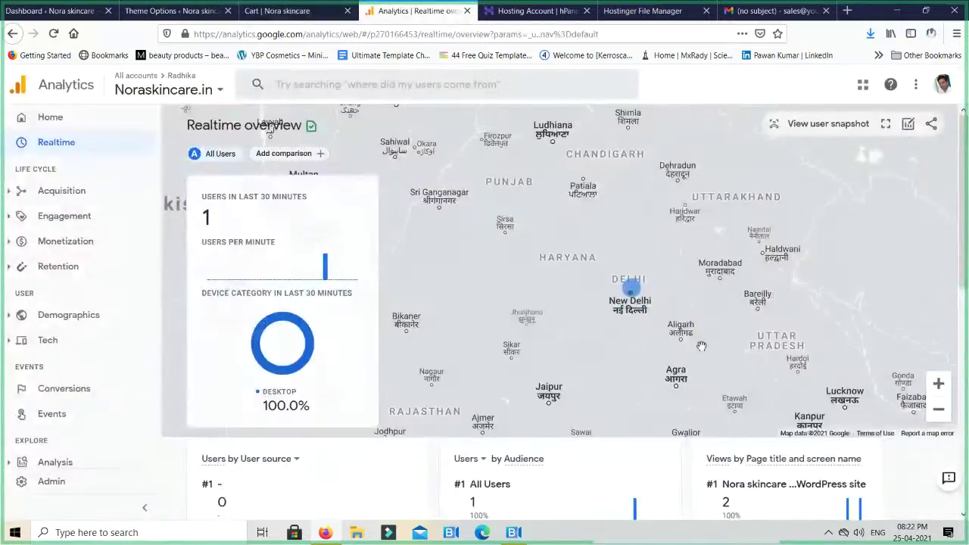
scroll(805, 364, down, 3)
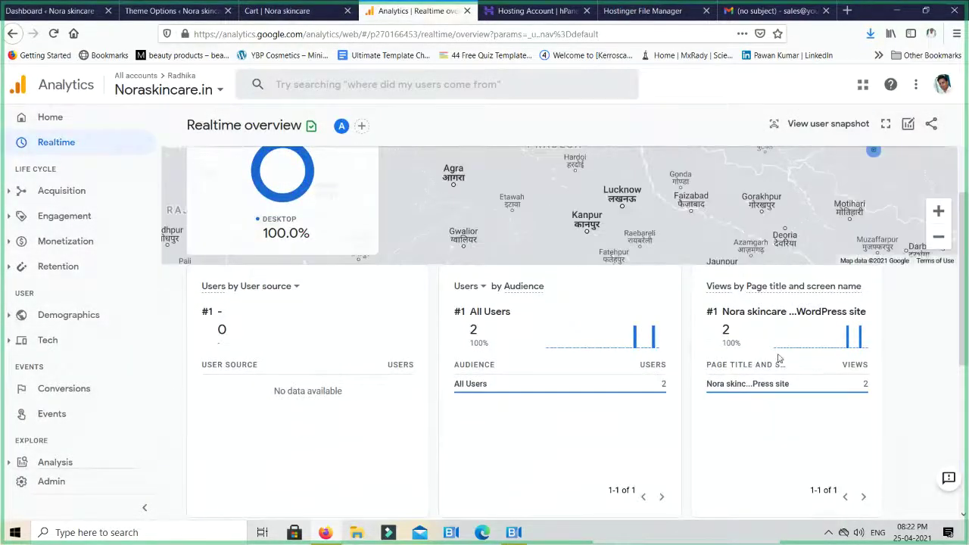
scroll(792, 398, up, 1)
scroll(792, 398, up, 1)
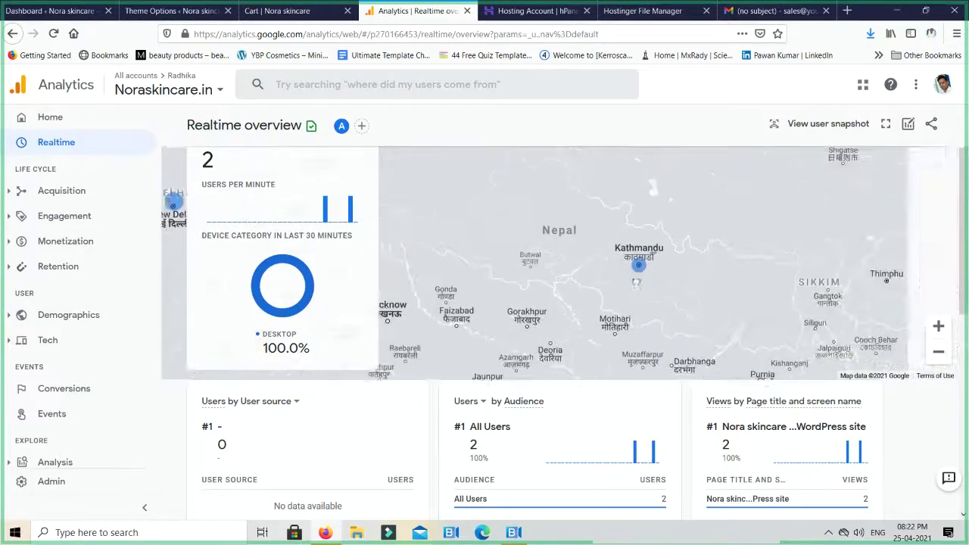
mouse_move(636, 277)
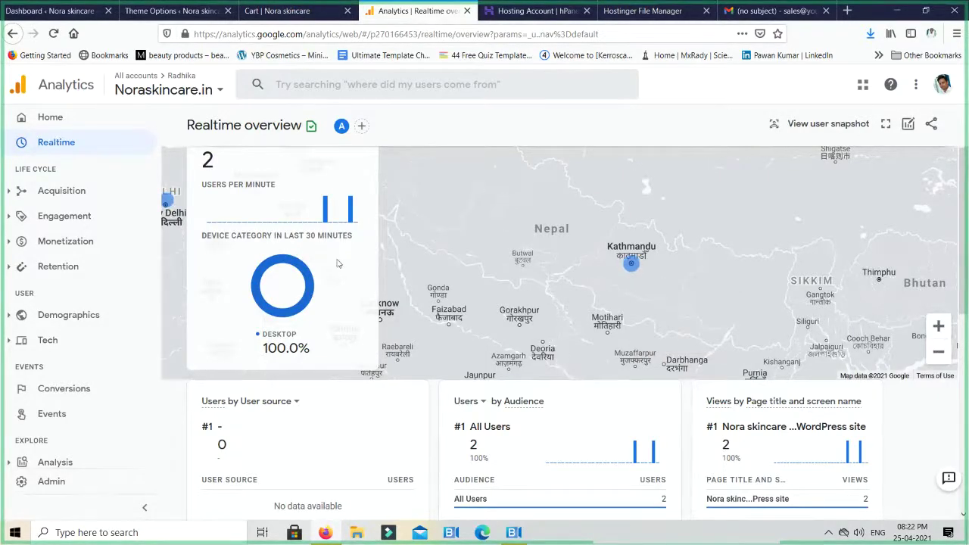
scroll(443, 266, down, 2)
scroll(443, 267, down, 2)
scroll(444, 268, up, 1)
scroll(445, 270, down, 4)
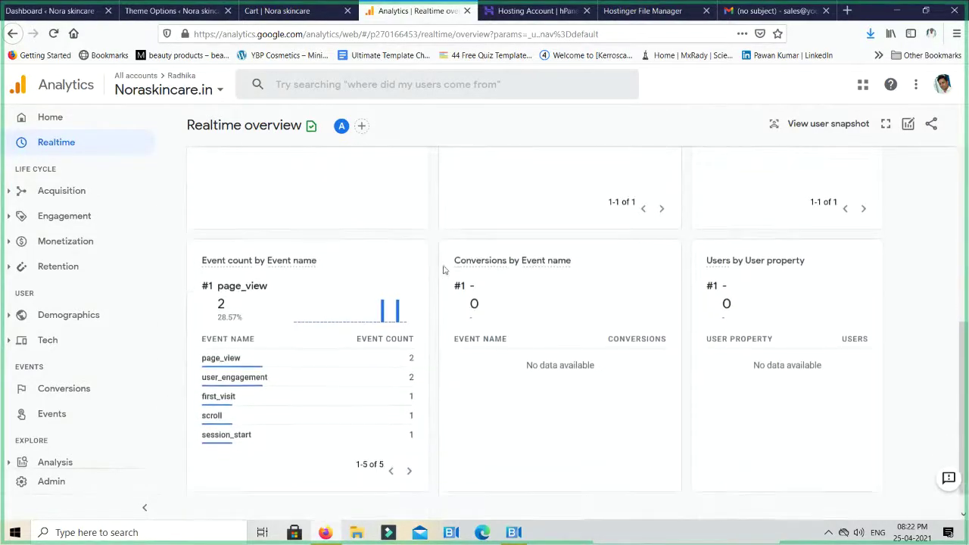
scroll(444, 270, up, 4)
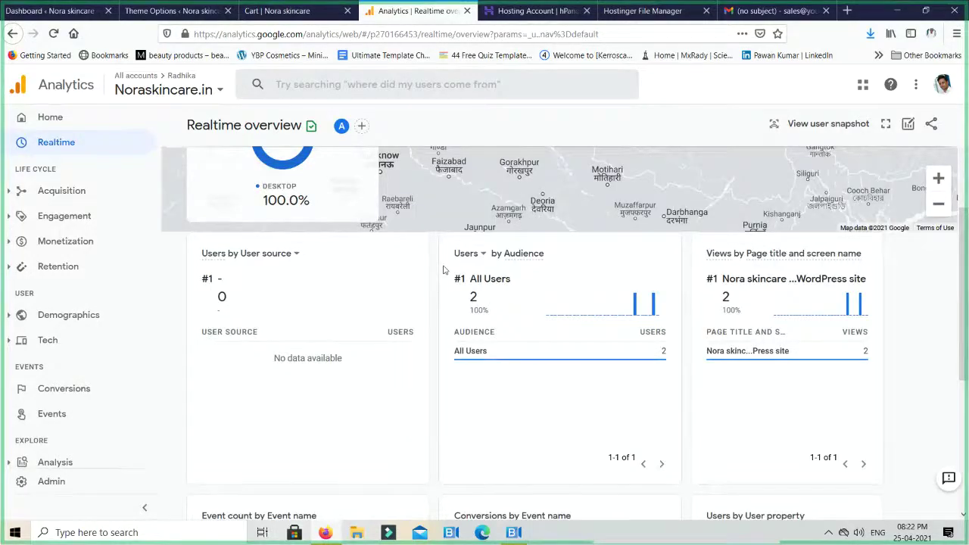
scroll(443, 269, up, 2)
mouse_move(277, 305)
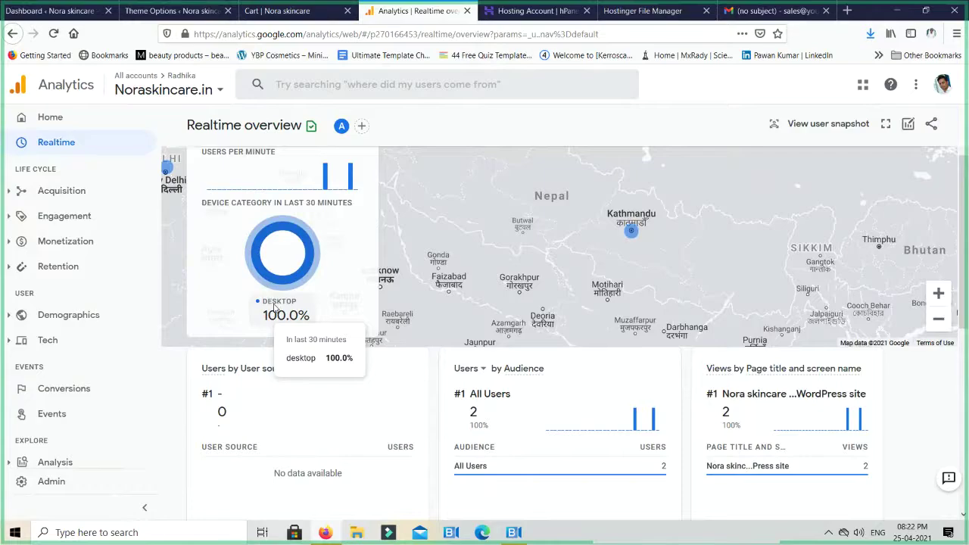
scroll(275, 307, up, 2)
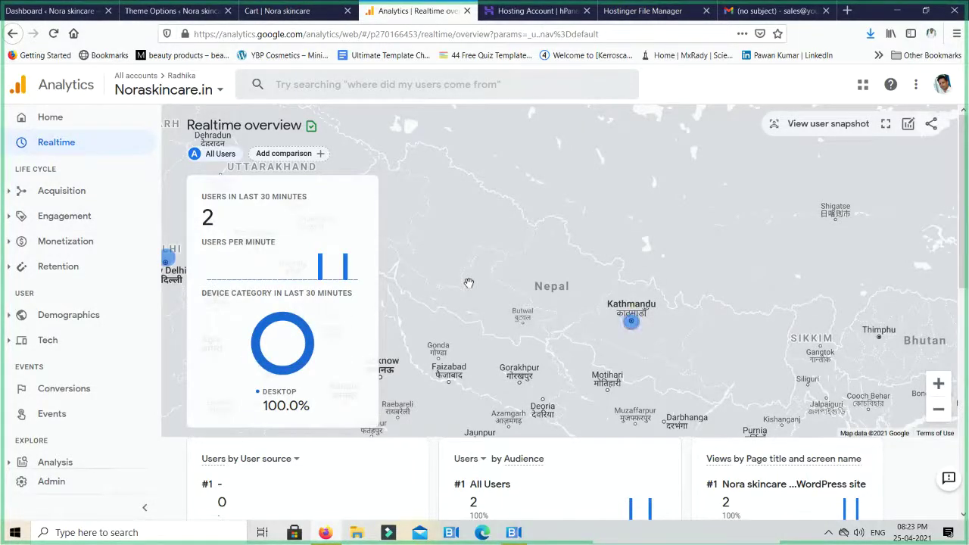
scroll(468, 282, down, 1)
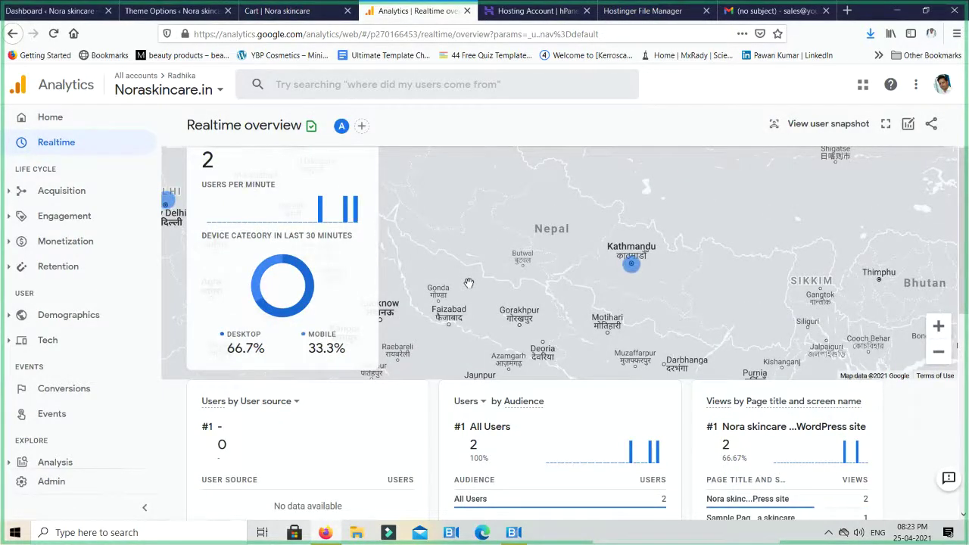
mouse_move(309, 350)
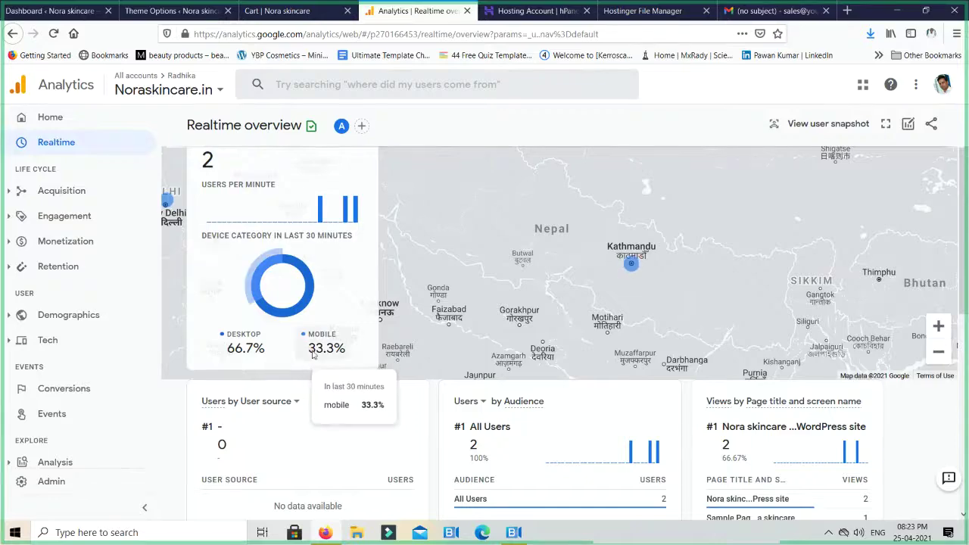
scroll(318, 348, up, 1)
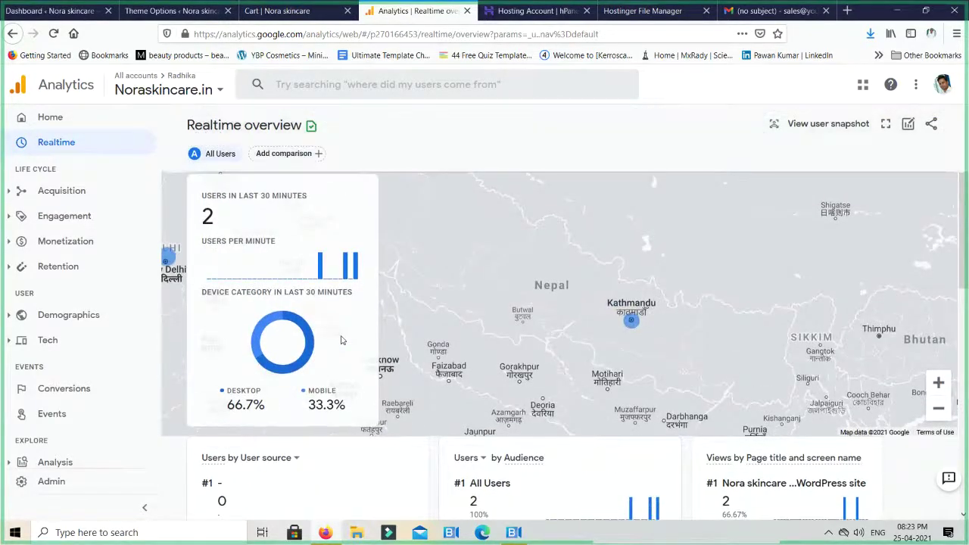
scroll(340, 339, down, 1)
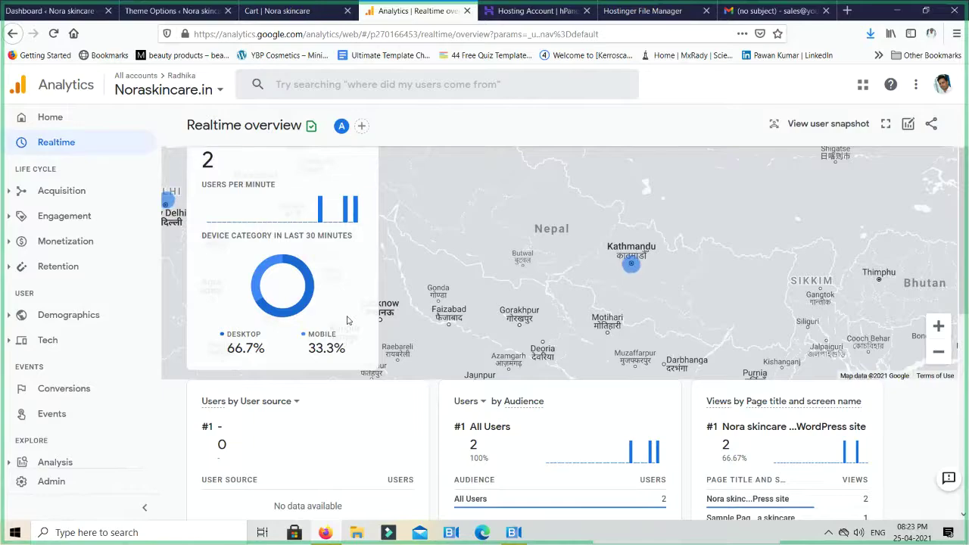
scroll(318, 321, up, 1)
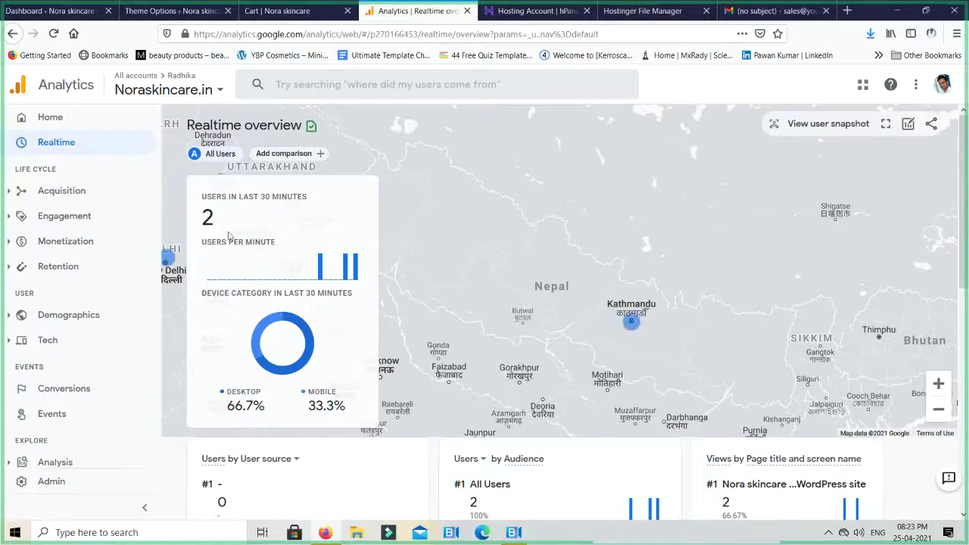
scroll(276, 241, down, 3)
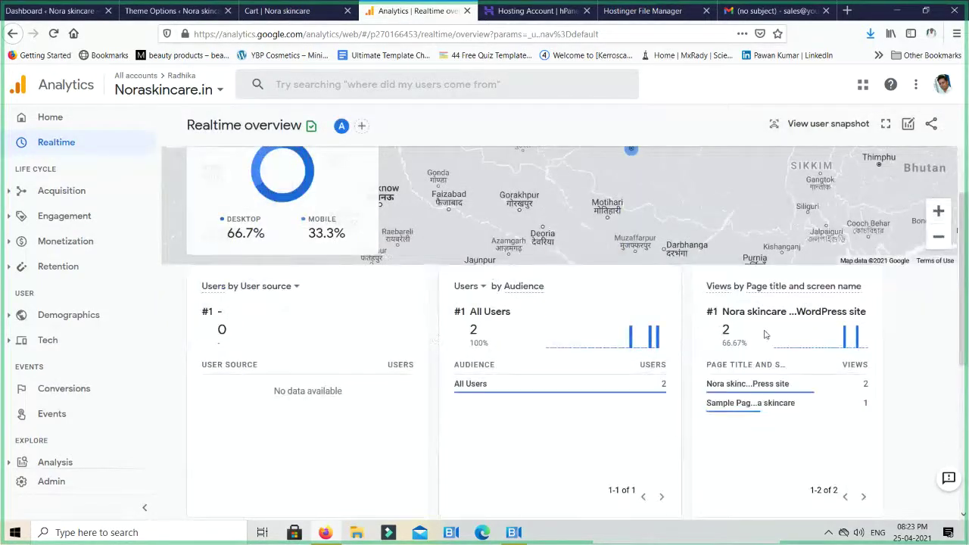
mouse_move(776, 402)
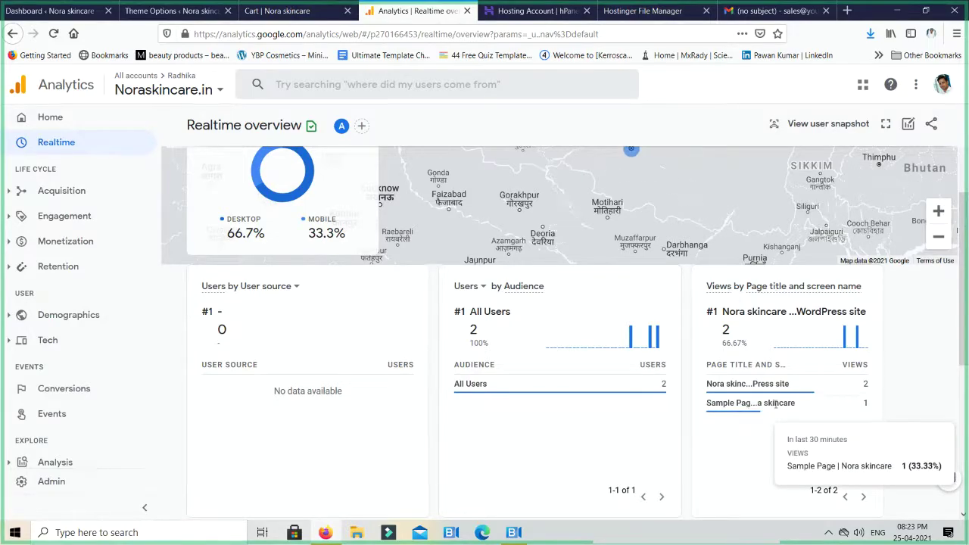
mouse_move(771, 386)
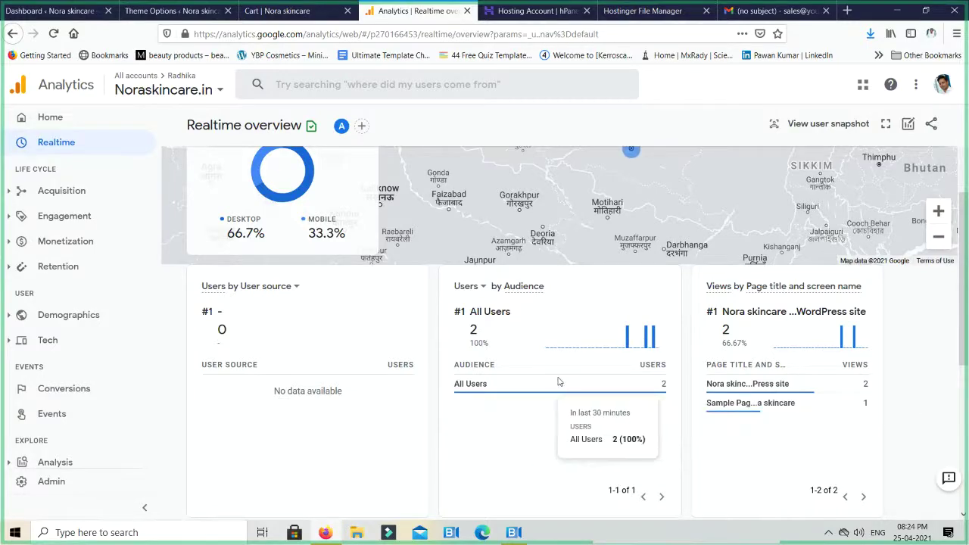
scroll(557, 381, down, 3)
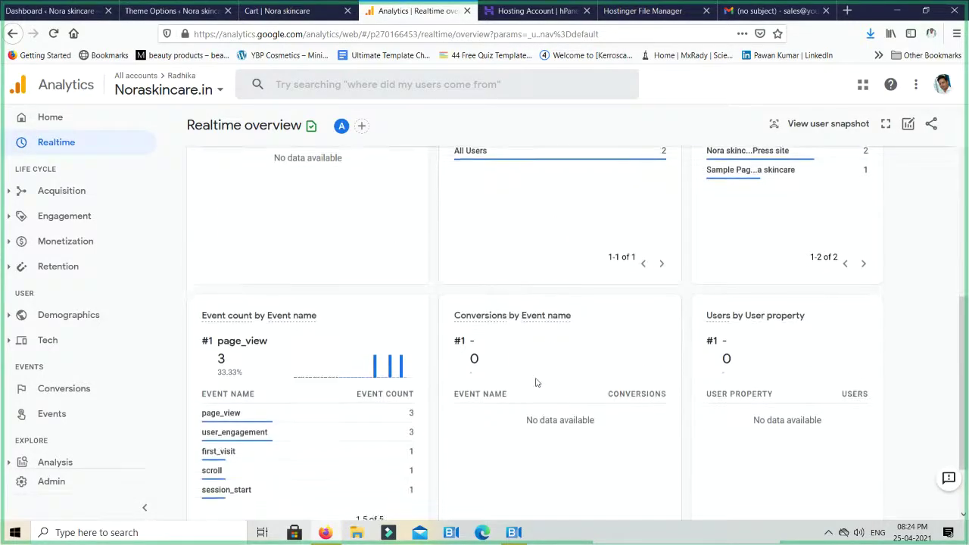
scroll(535, 382, down, 1)
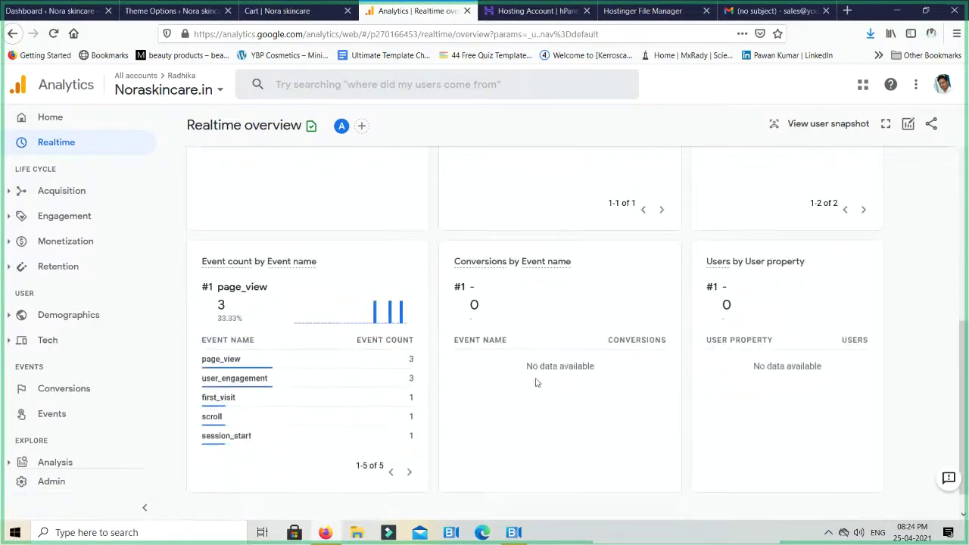
Break down page_view events by parameter, then open Acquisition > Overview
click(220, 360)
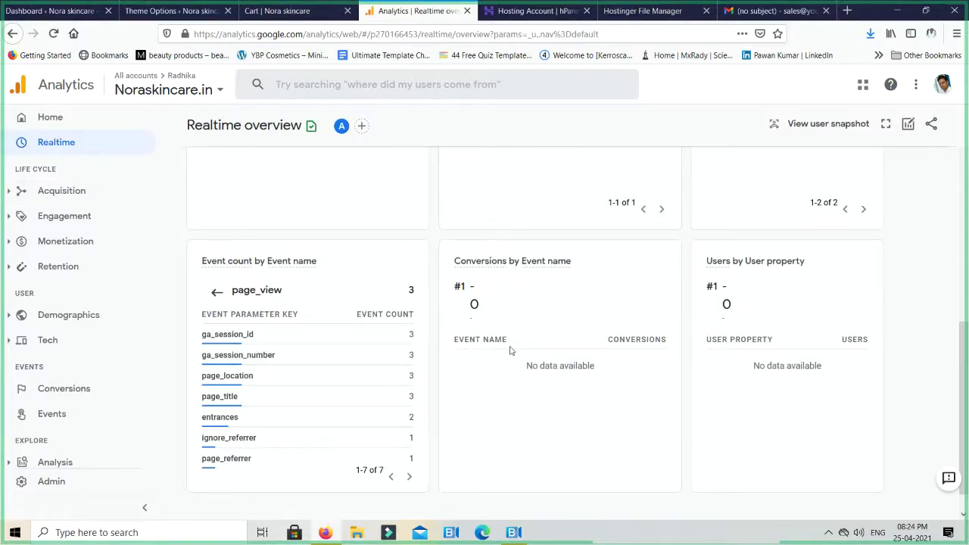
click(62, 191)
click(66, 215)
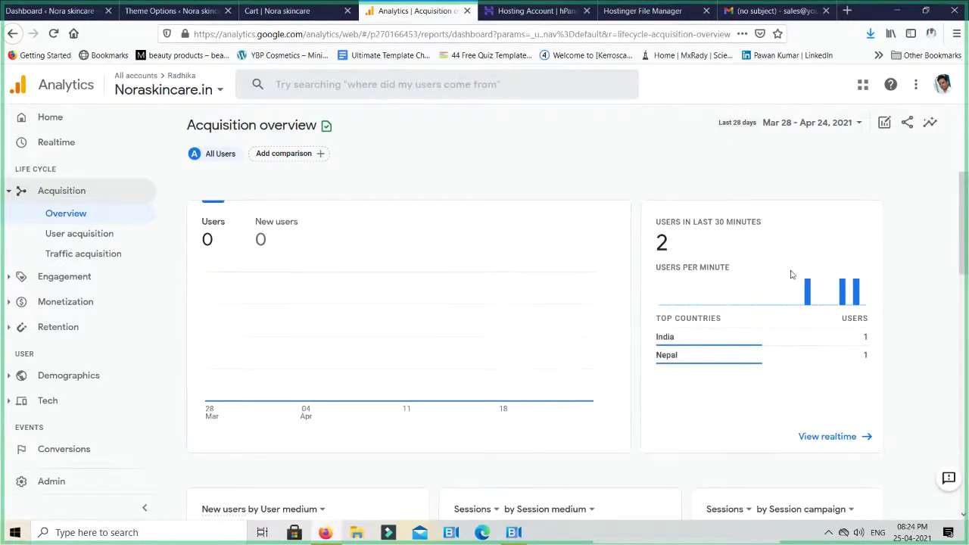
Open the User acquisition and then the Traffic acquisition reports
scroll(787, 276, down, 1)
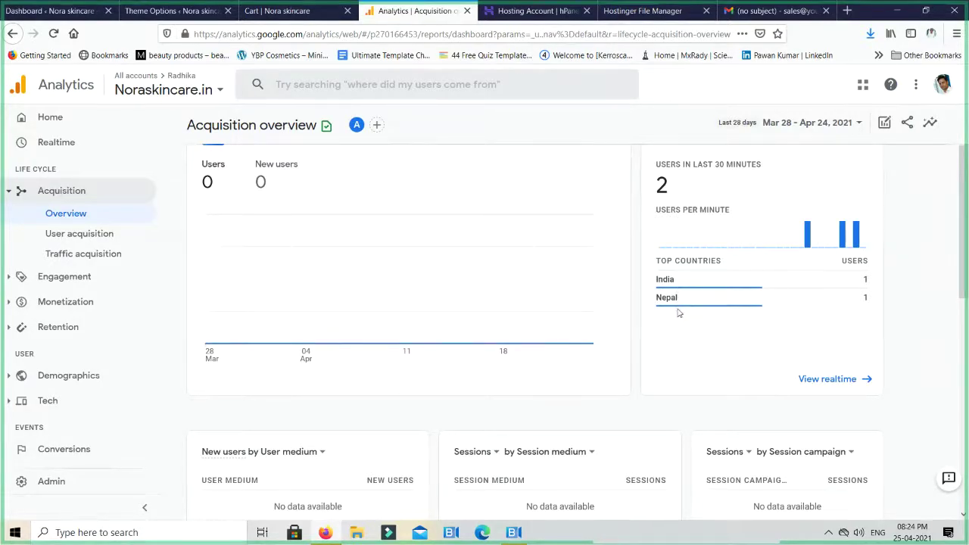
scroll(674, 316, down, 3)
scroll(668, 324, up, 1)
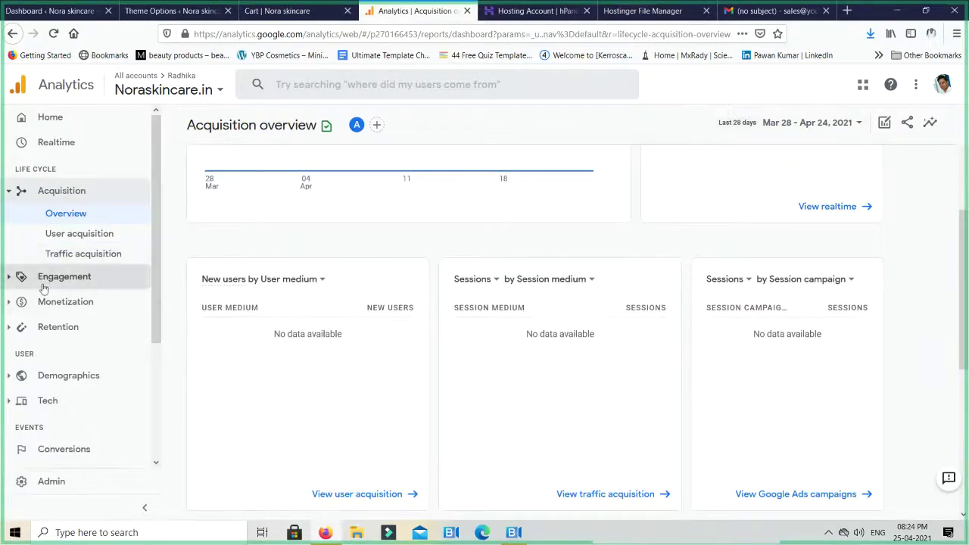
click(76, 234)
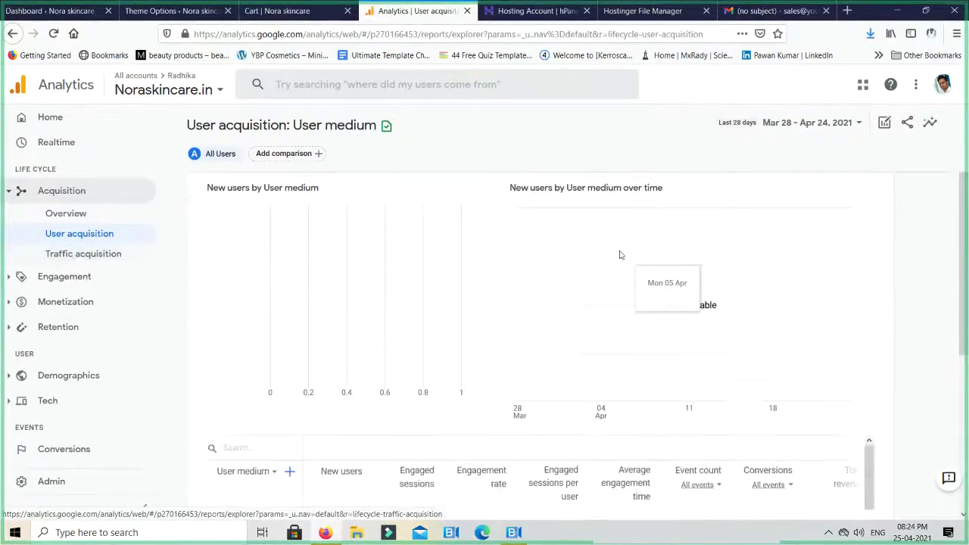
click(75, 255)
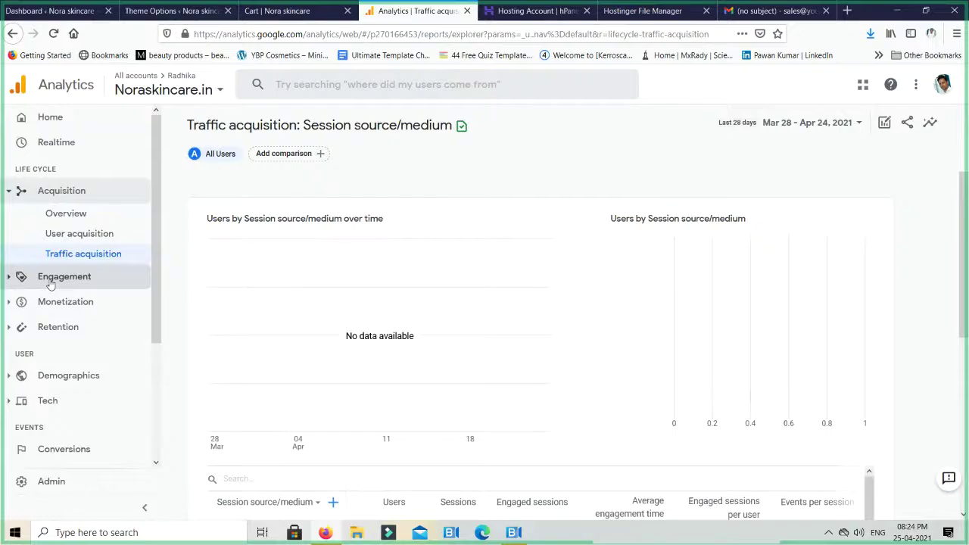
Expand Engagement and Monetization, collapse Monetization, and expand the Demographics report group
scroll(471, 279, down, 3)
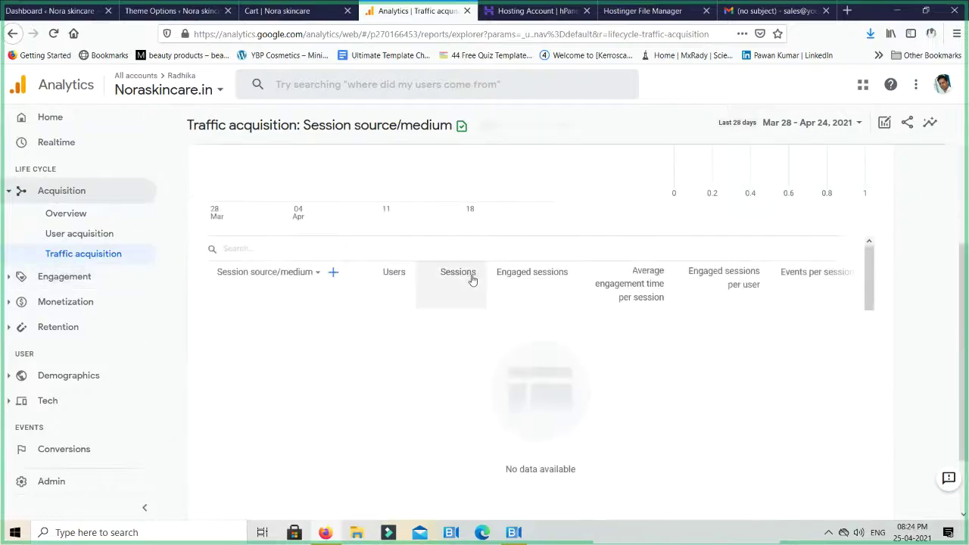
click(49, 274)
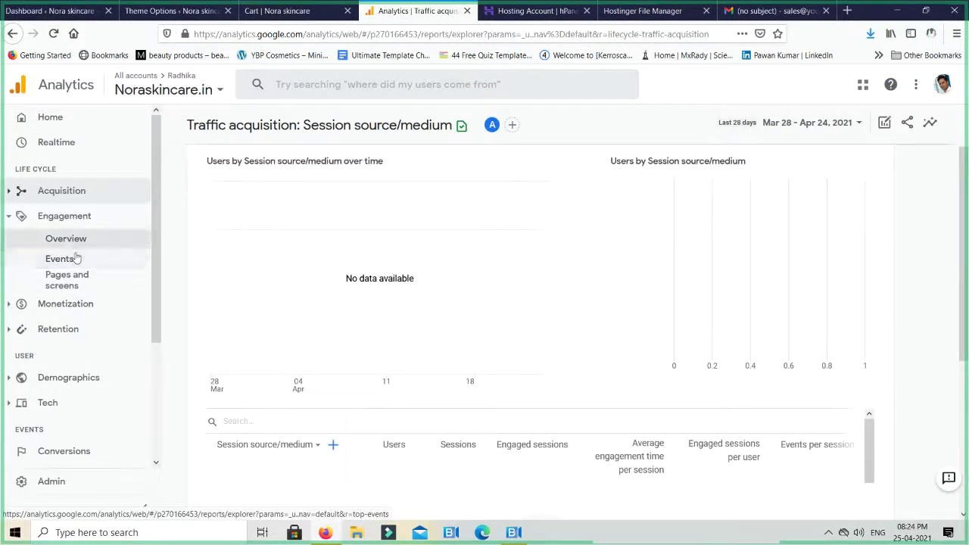
click(65, 303)
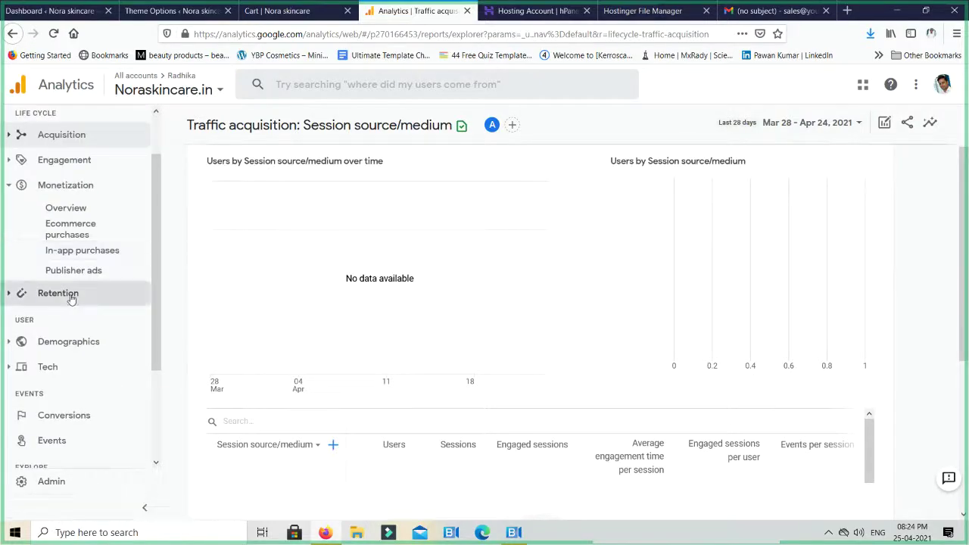
scroll(53, 339, down, 3)
click(59, 315)
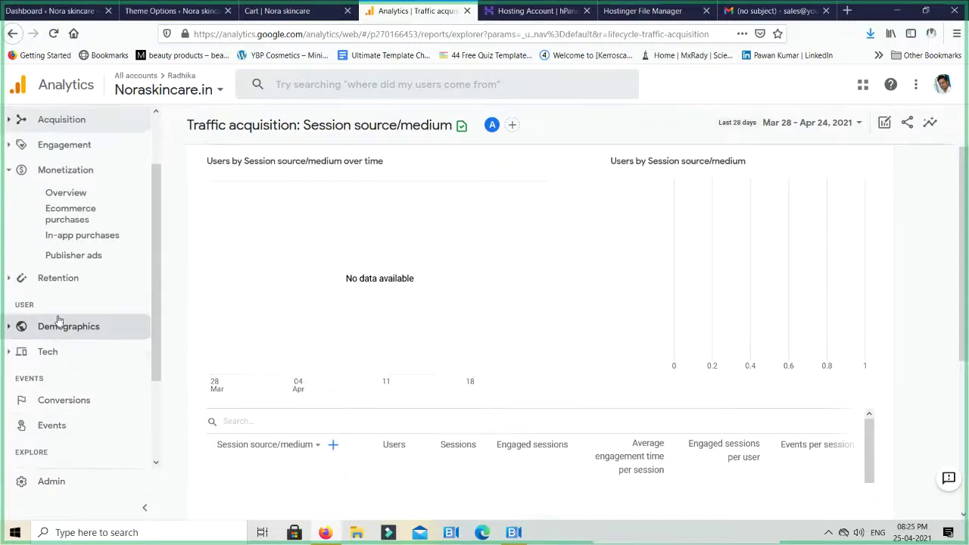
scroll(59, 321, up, 2)
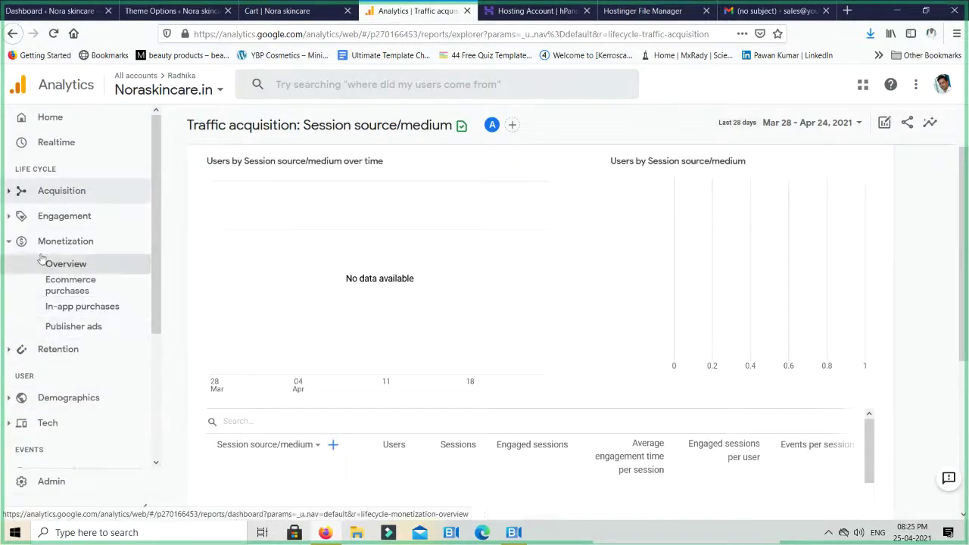
click(17, 247)
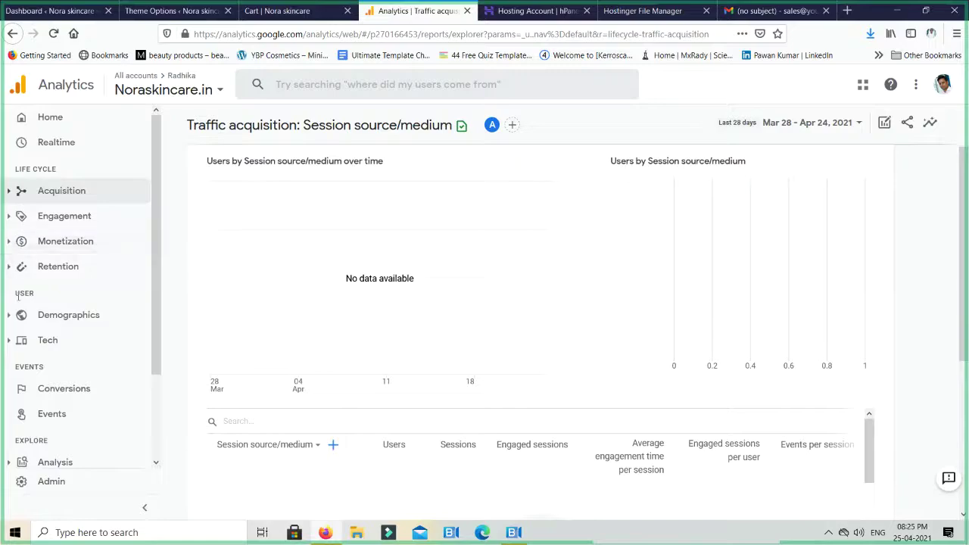
click(54, 317)
Scroll through the empty Demographics overview cards, then open the account and property list
click(58, 338)
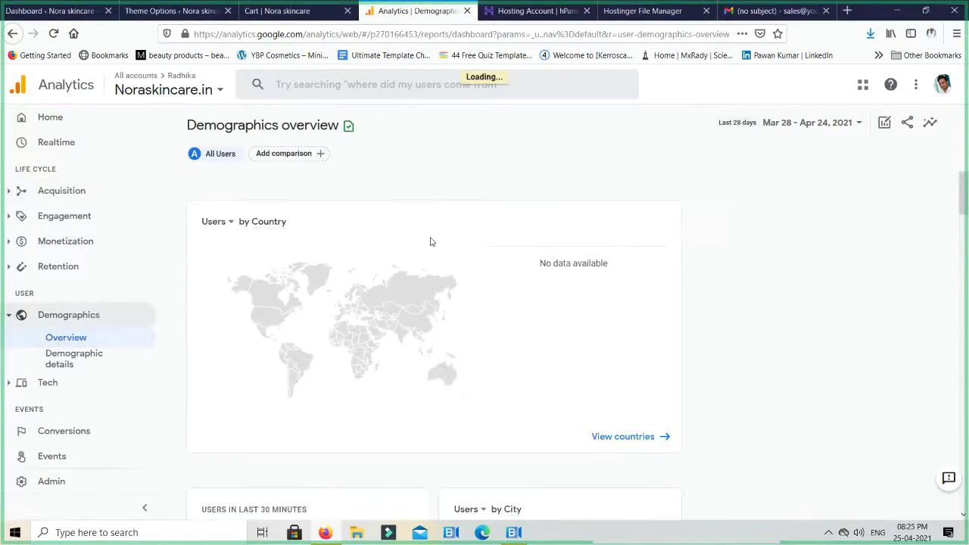
scroll(430, 241, down, 1)
scroll(430, 241, down, 4)
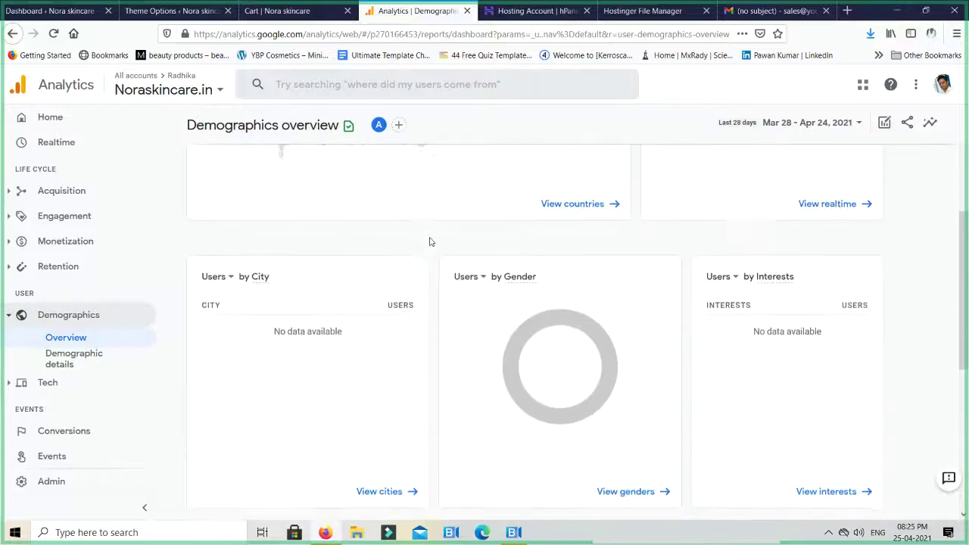
scroll(429, 241, down, 3)
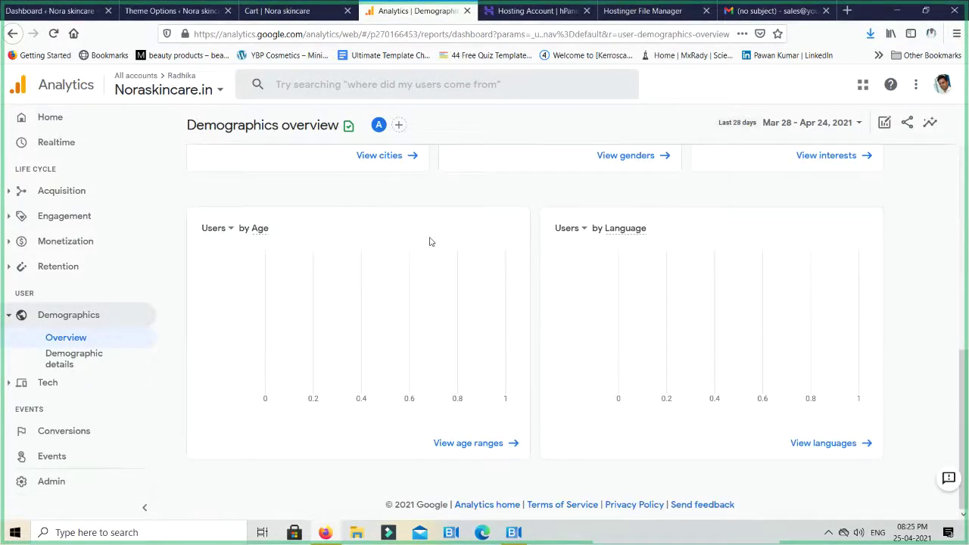
scroll(429, 242, up, 4)
click(139, 79)
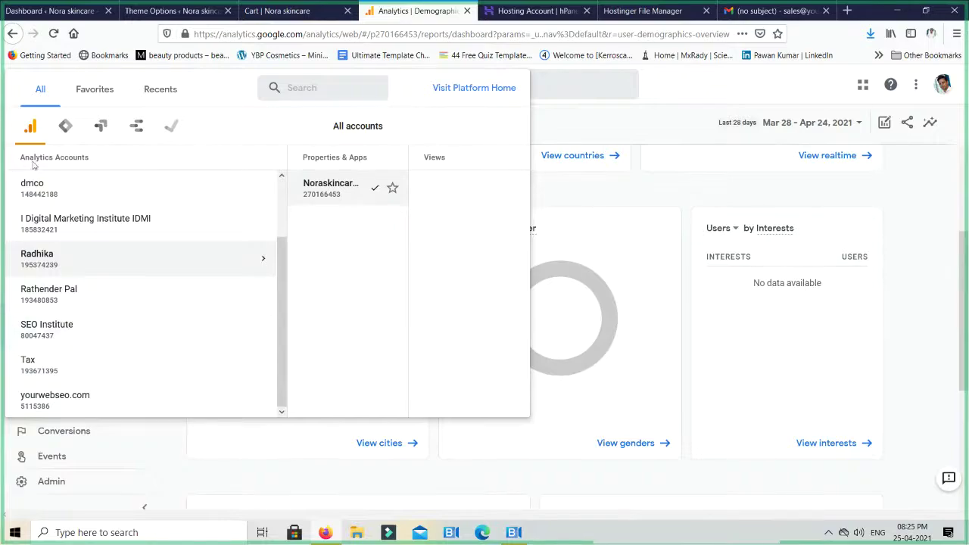
Switch to the Demo Account's GA4 - Google Merchandise Store property and show its Realtime overview
scroll(67, 218, up, 2)
click(60, 194)
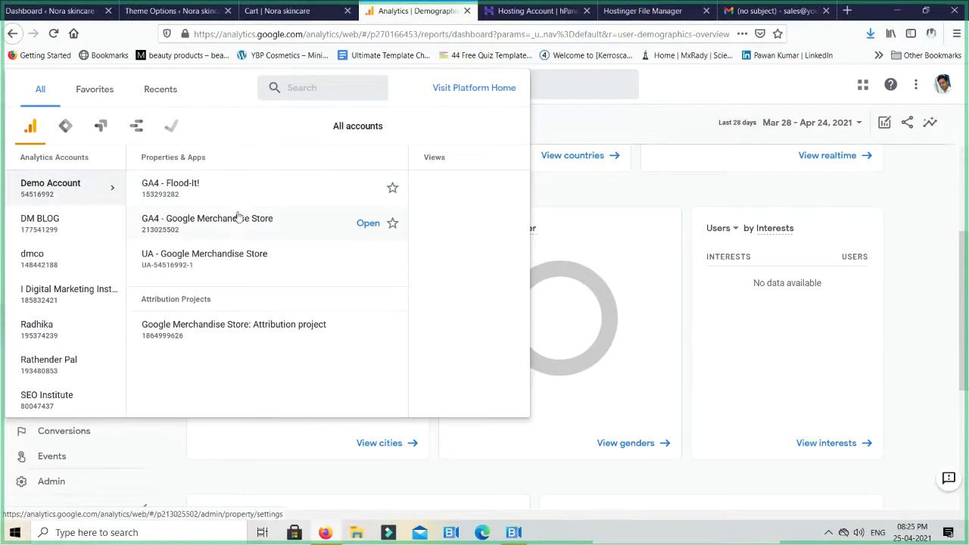
click(235, 218)
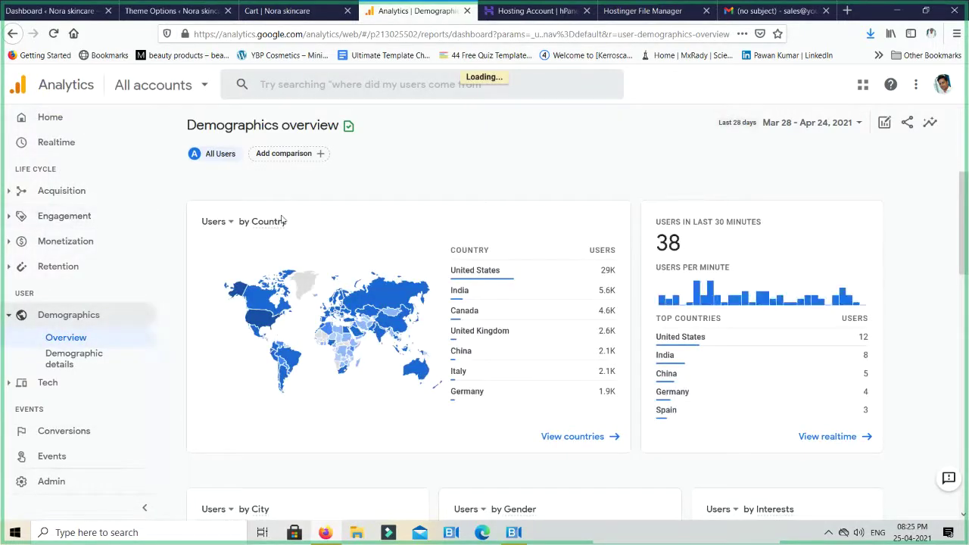
click(65, 144)
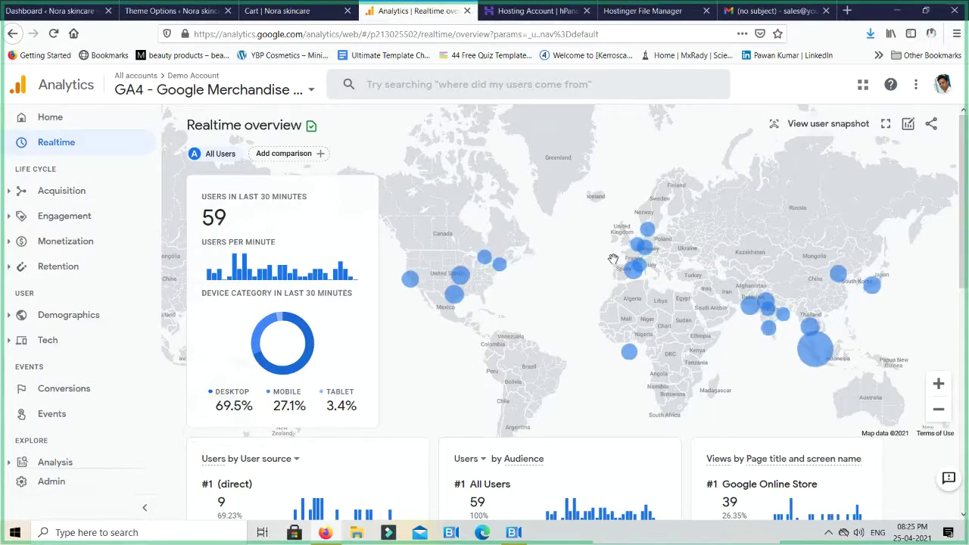
Review the Realtime User source, Audience, Page title and event cards, then expand Acquisition
scroll(598, 280, down, 3)
scroll(571, 300, down, 1)
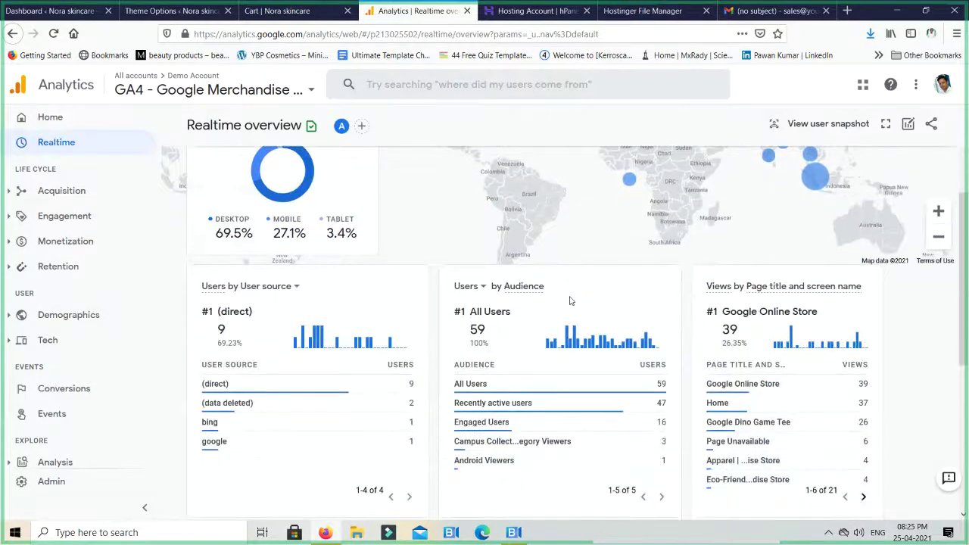
scroll(570, 301, down, 1)
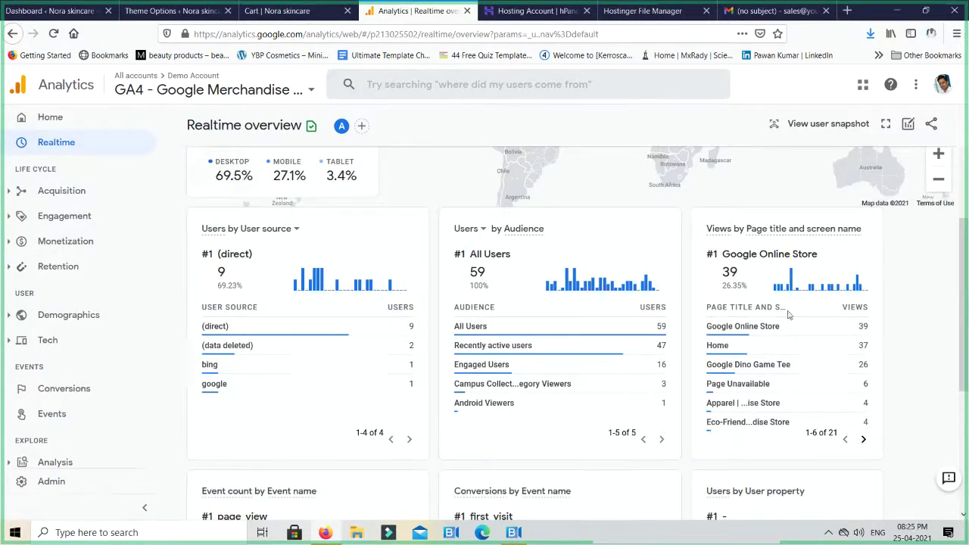
mouse_move(780, 327)
mouse_move(719, 381)
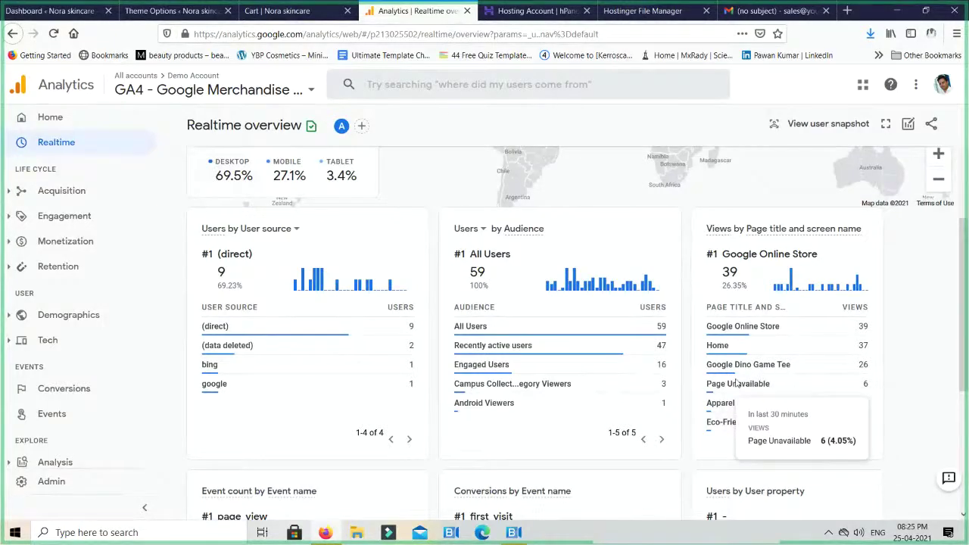
scroll(728, 384, down, 2)
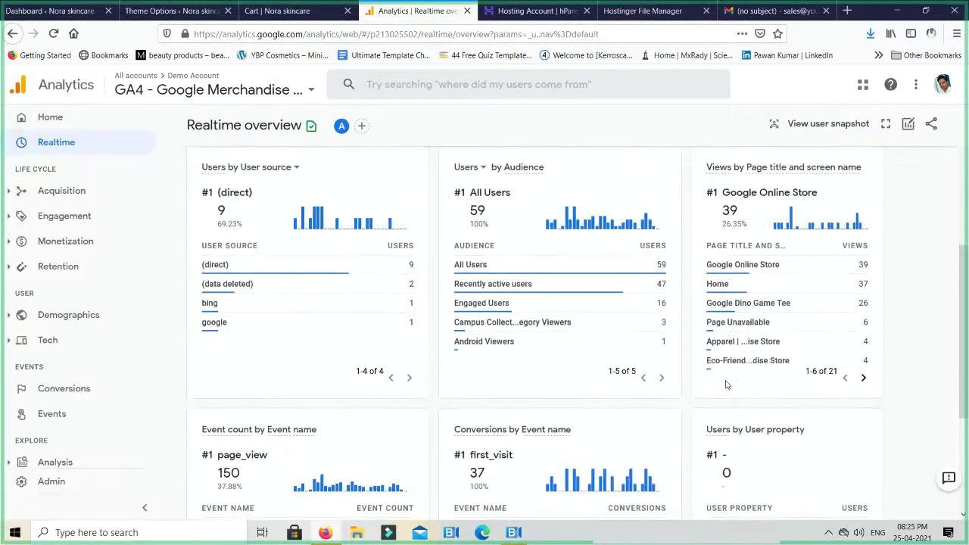
scroll(725, 385, down, 1)
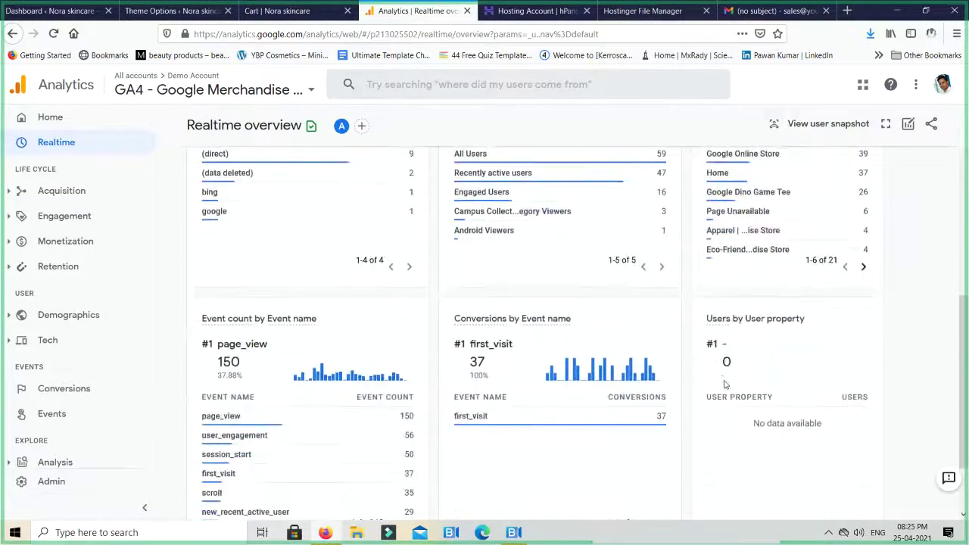
click(49, 200)
Open Acquisition > Overview showing 76K users and 69K new users for Mar 28 – Apr 24, 2021
click(62, 219)
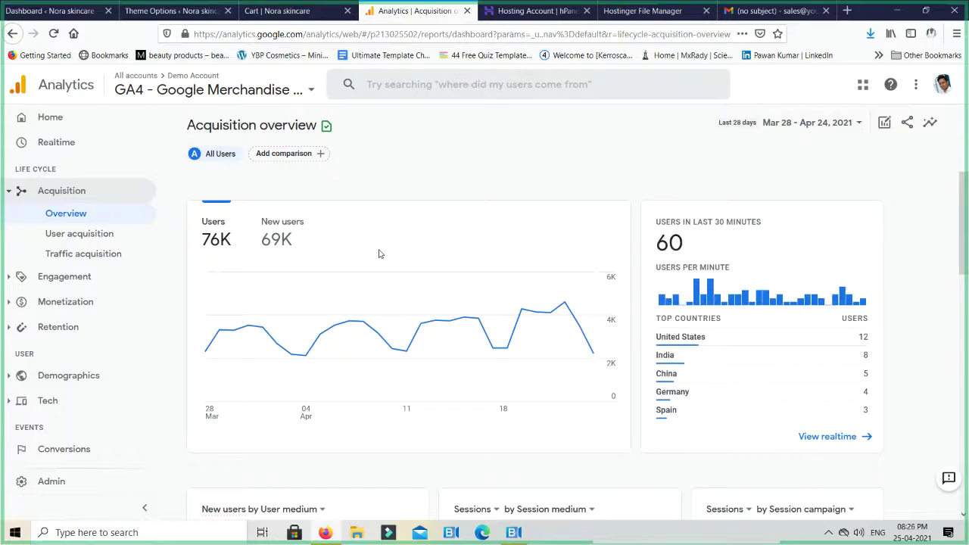
scroll(380, 254, down, 2)
scroll(400, 255, up, 1)
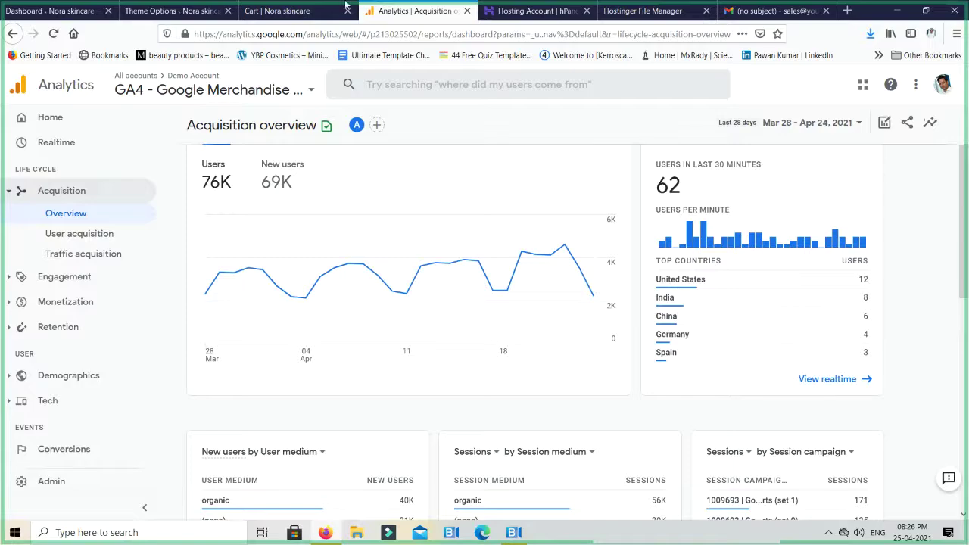
Scroll through the Merchandise Store Acquisition overview, now at 68 users in the last 30 minutes
scroll(541, 376, down, 3)
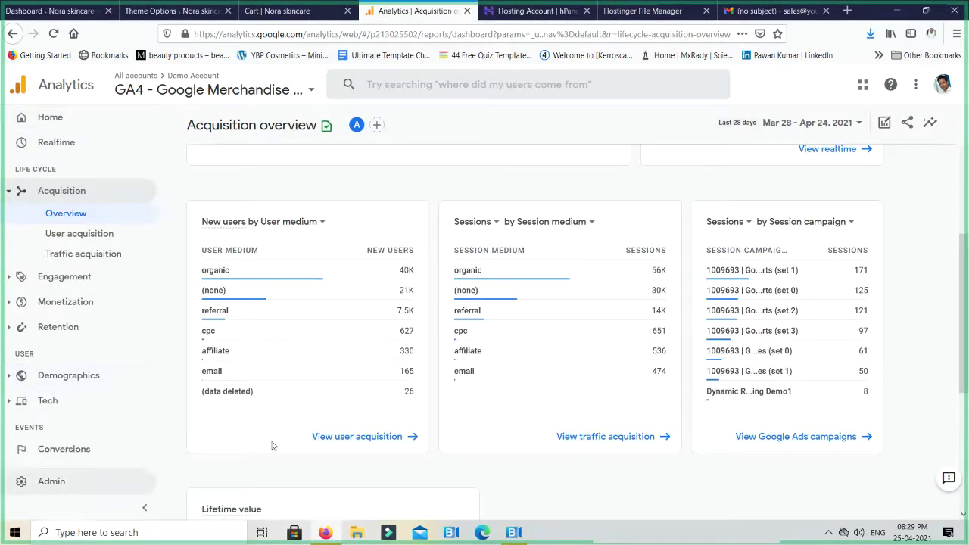
mouse_move(495, 333)
scroll(495, 333, up, 5)
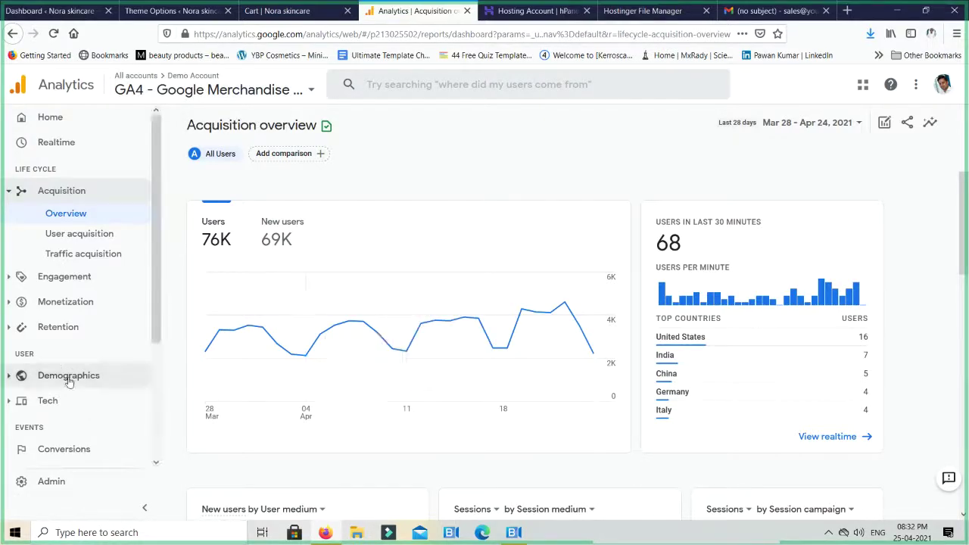
Switch to the SEO Institute account's All Web Site Data view
click(148, 86)
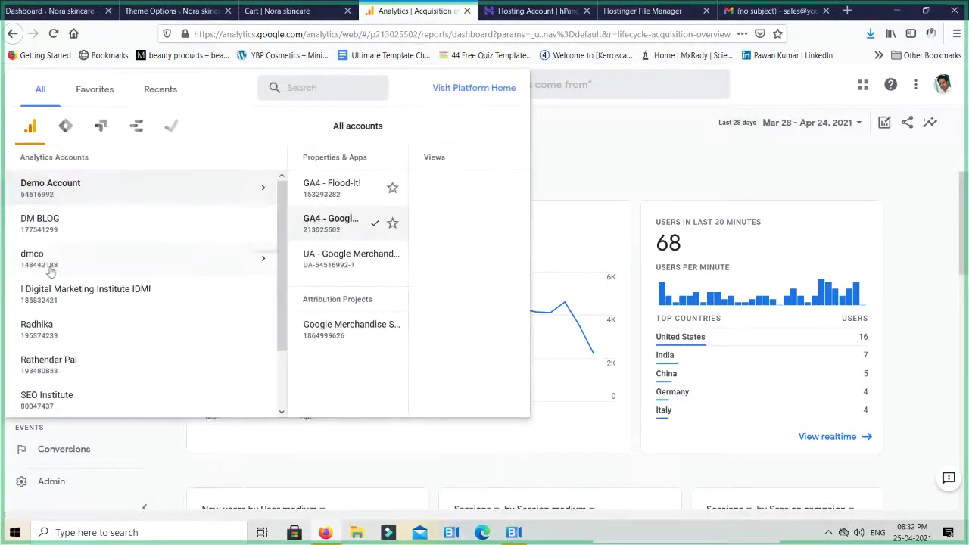
scroll(67, 337, down, 1)
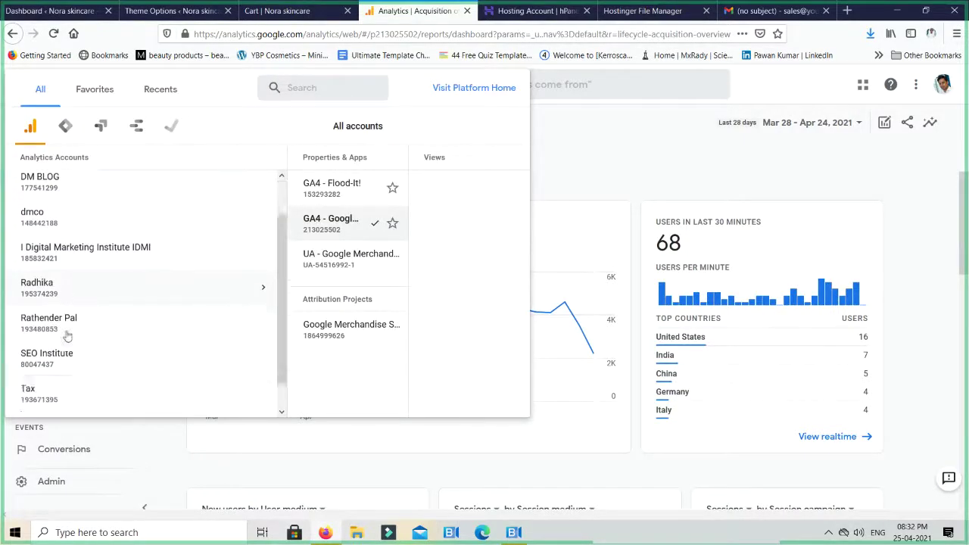
scroll(67, 337, down, 1)
click(101, 325)
click(201, 223)
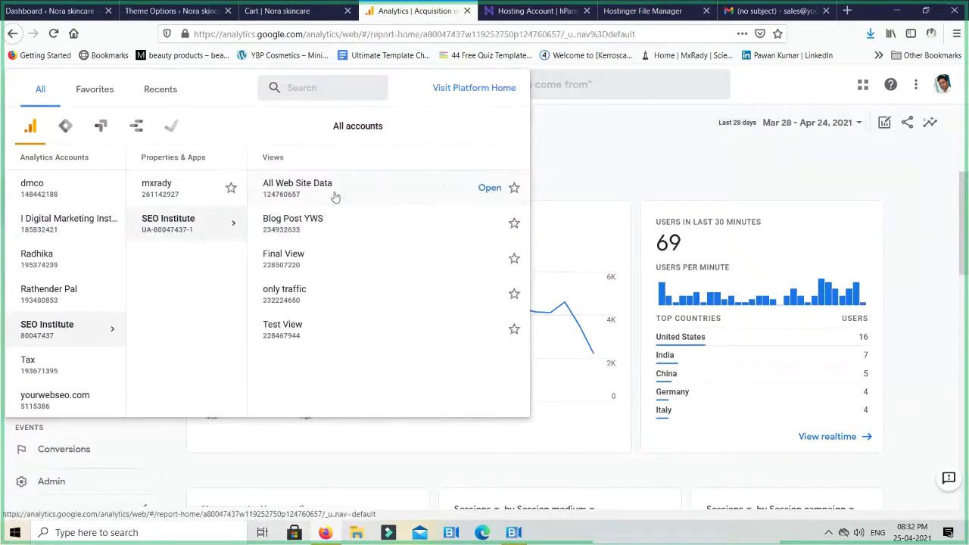
click(335, 196)
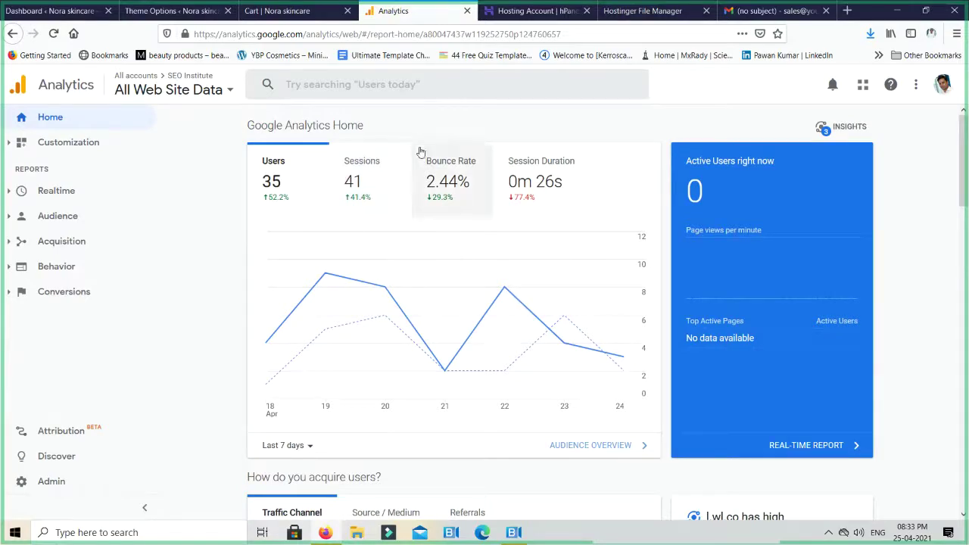
Open Hostinger hPanel's Import Website page for noraskincare.in, then go back to Google Analytics
click(522, 11)
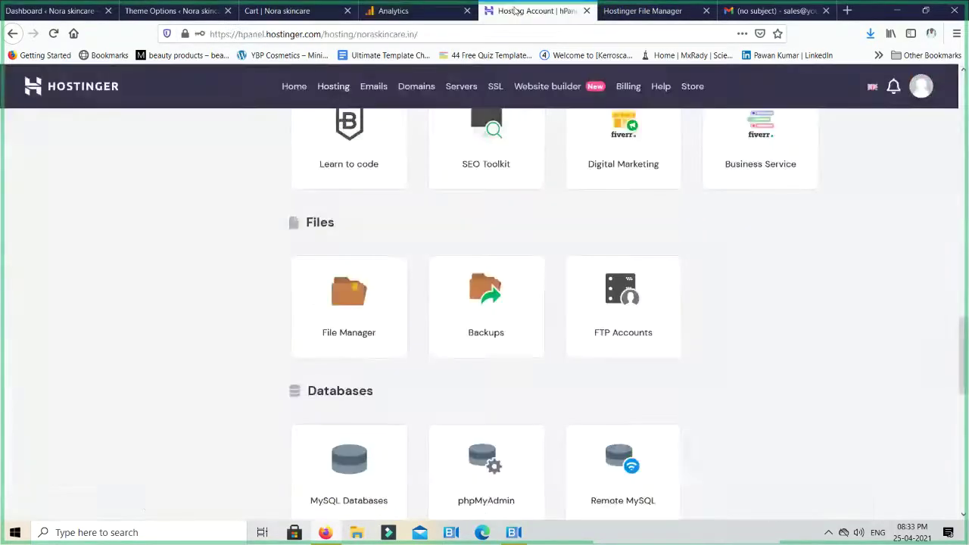
scroll(514, 286, up, 4)
click(495, 324)
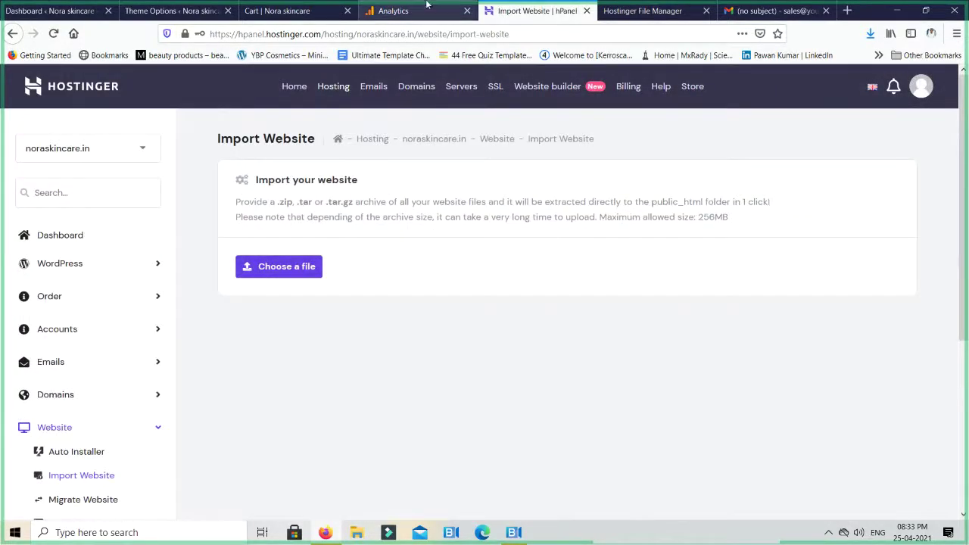
click(409, 7)
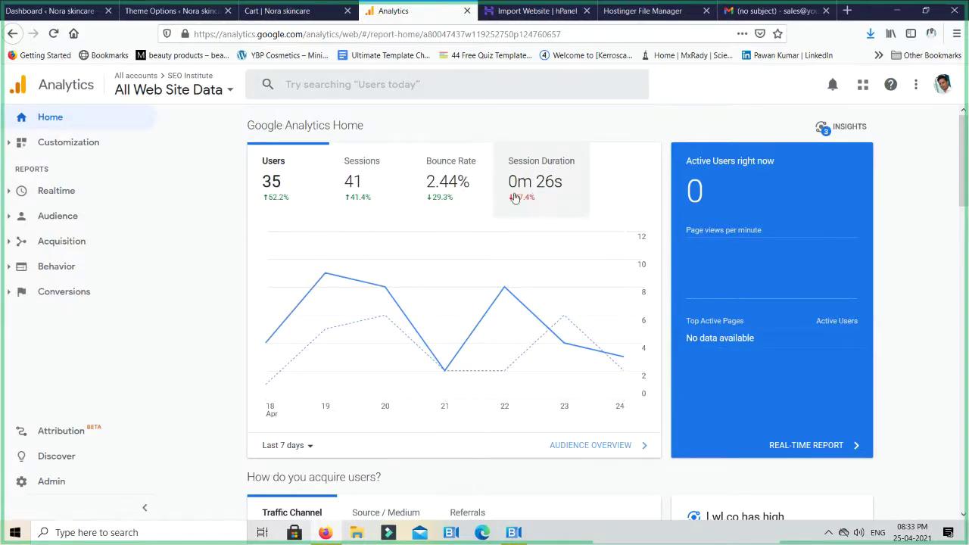
Switch the Home dashboard to Last 28 days, showing 129 users and 181 sessions
click(294, 445)
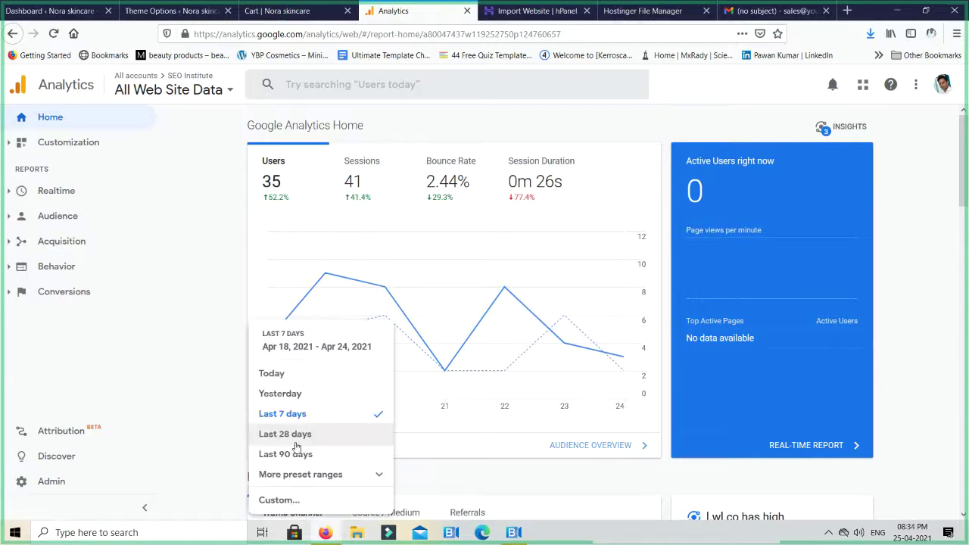
click(304, 437)
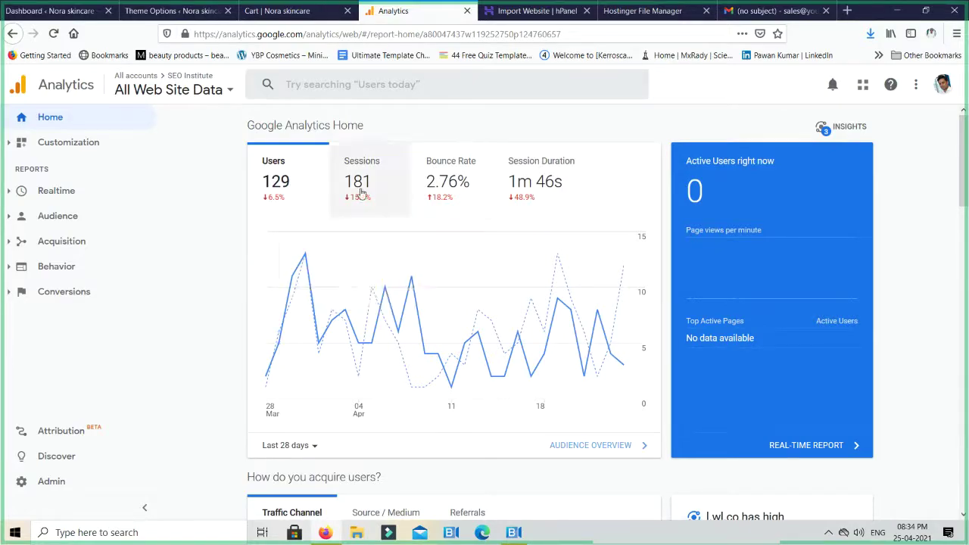
scroll(421, 371, down, 4)
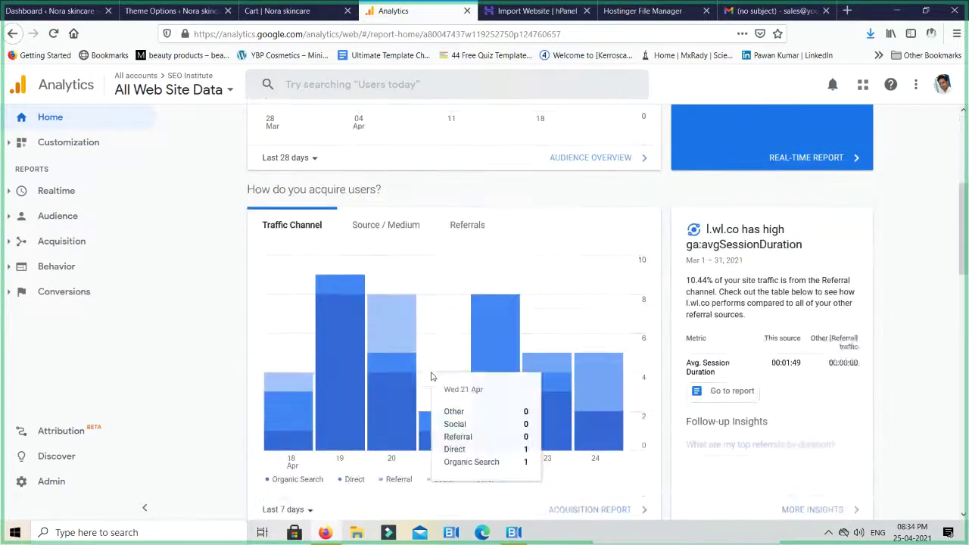
scroll(429, 380, down, 5)
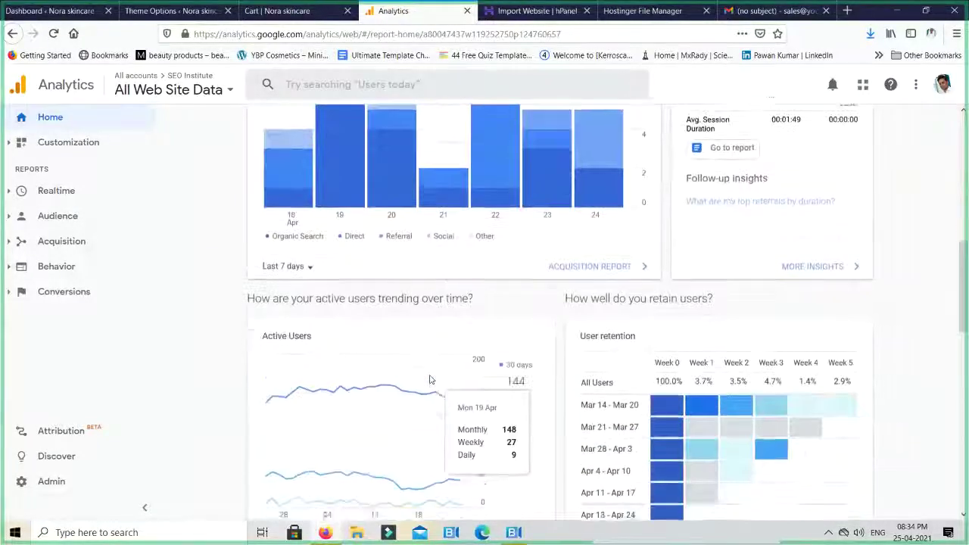
scroll(465, 264, up, 9)
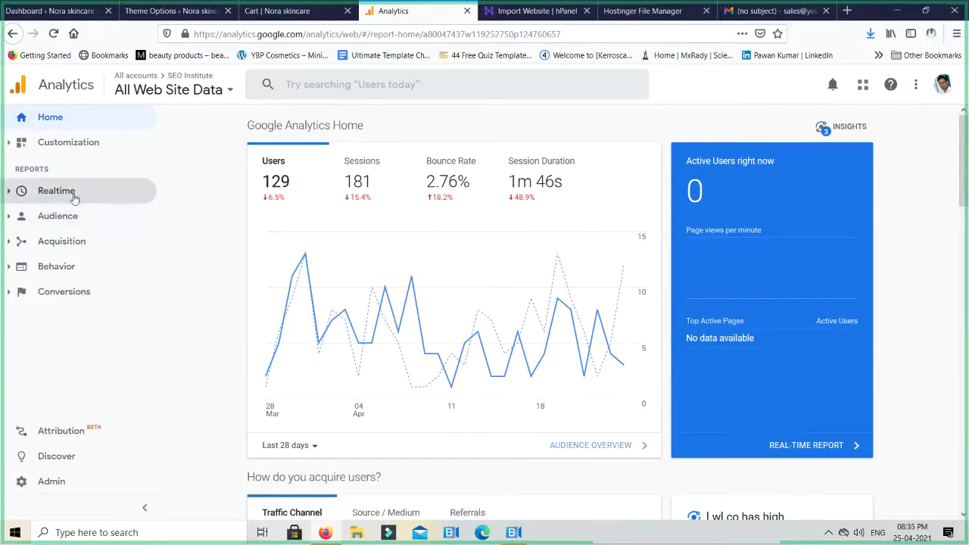
Open Audience Overview (35 users, 41 sessions, 135 pageviews), then the browser's main menu
click(69, 223)
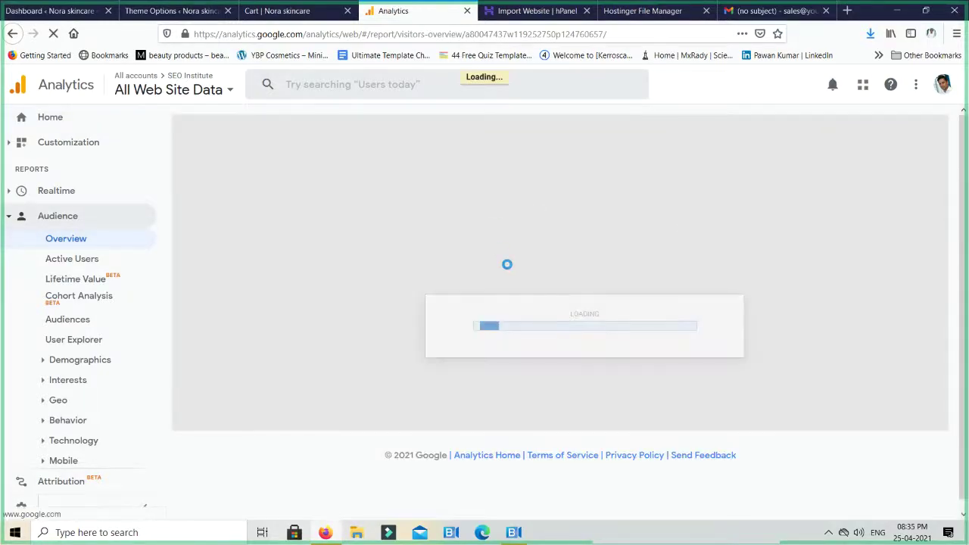
scroll(508, 264, down, 4)
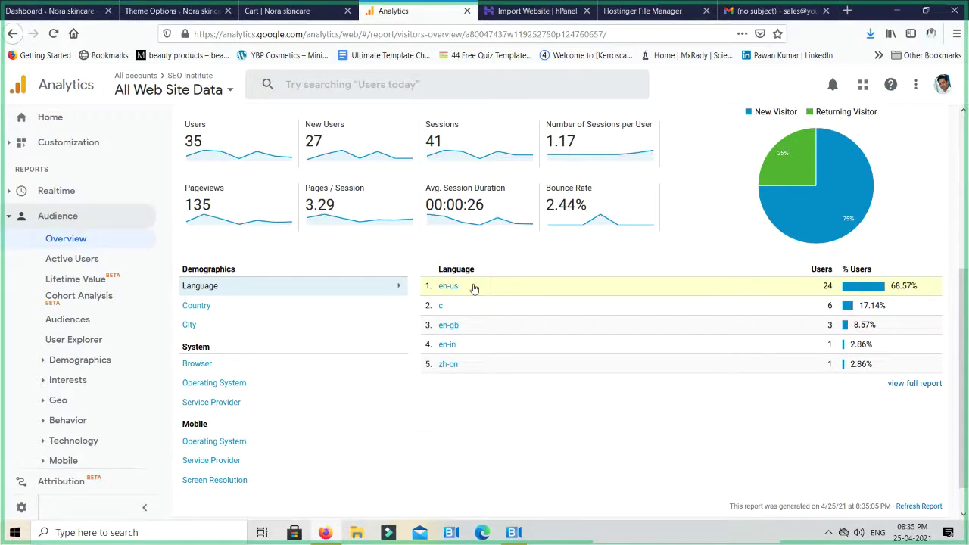
click(956, 34)
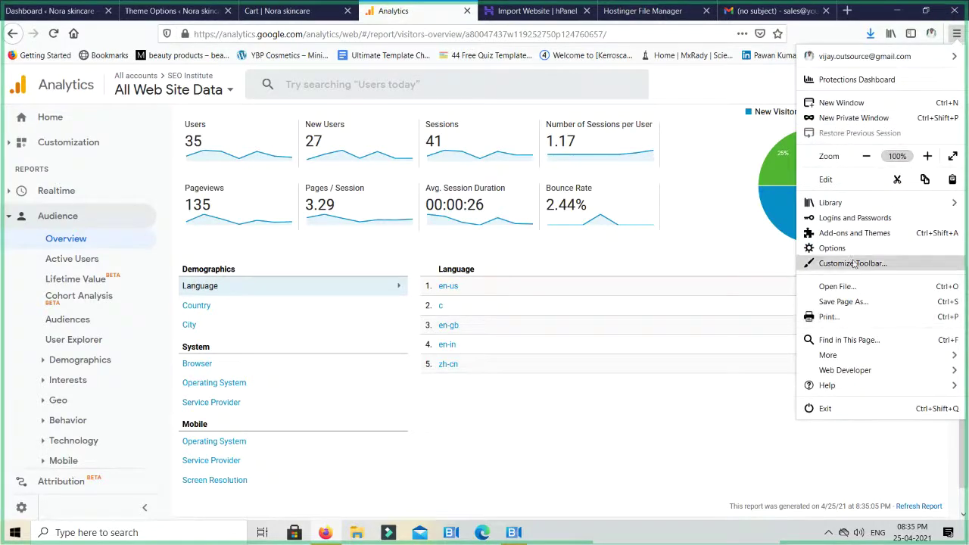
click(831, 248)
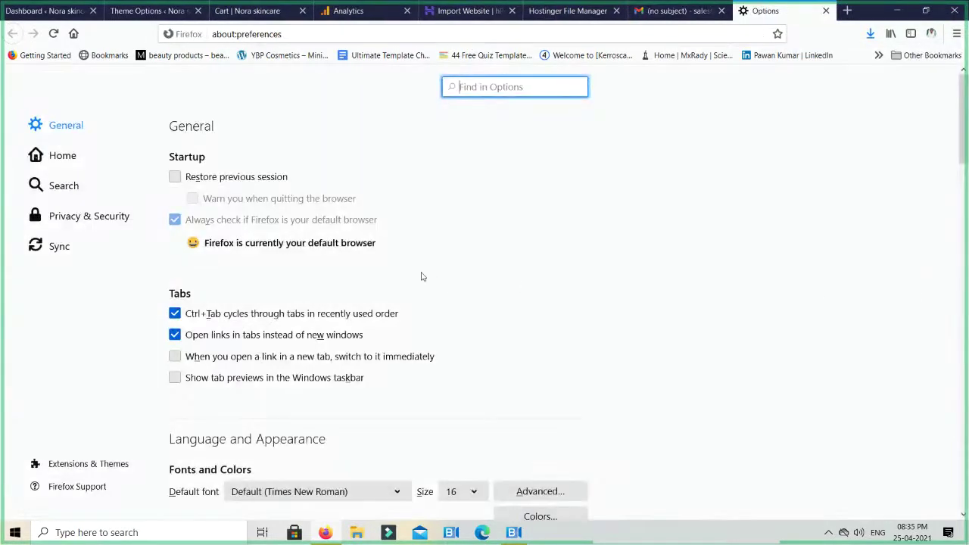
scroll(355, 216, down, 2)
scroll(363, 216, down, 4)
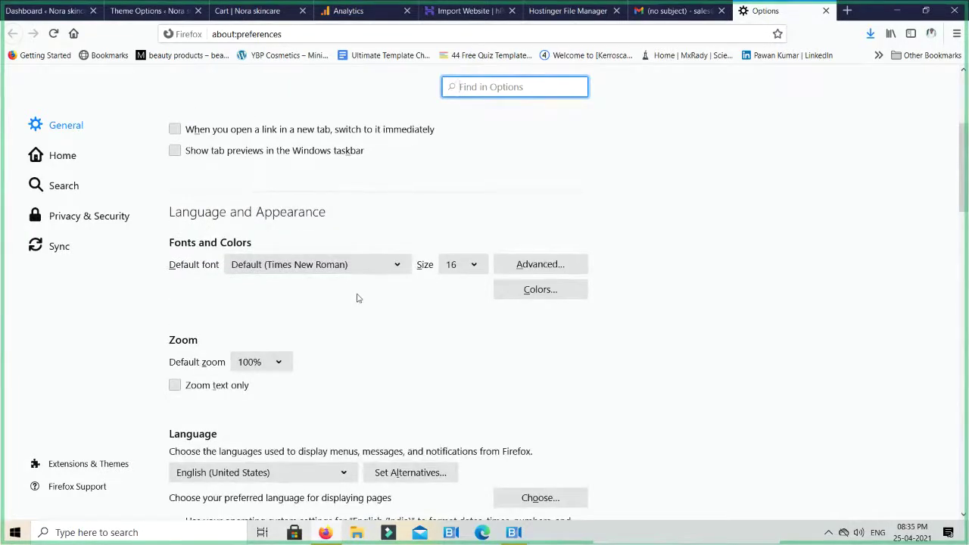
scroll(358, 297, down, 4)
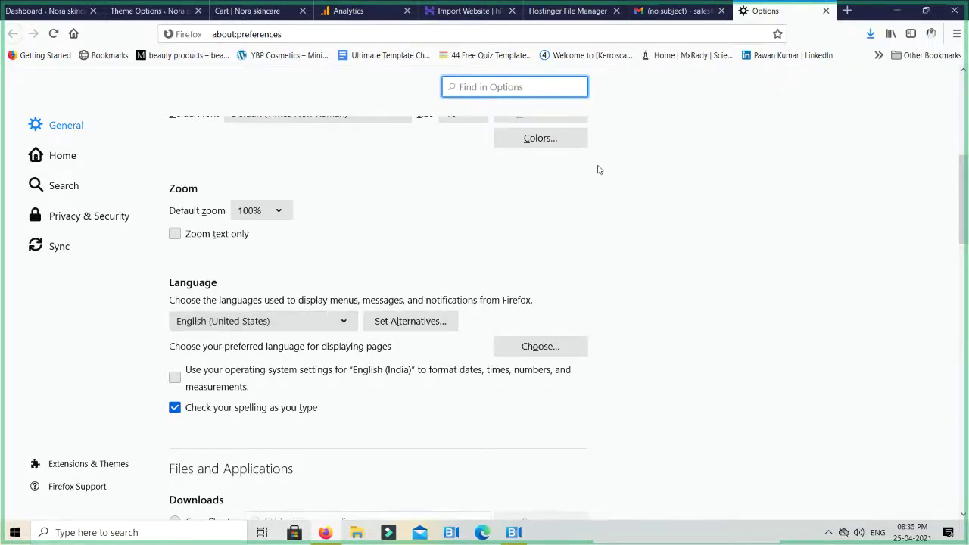
scroll(784, 180, up, 10)
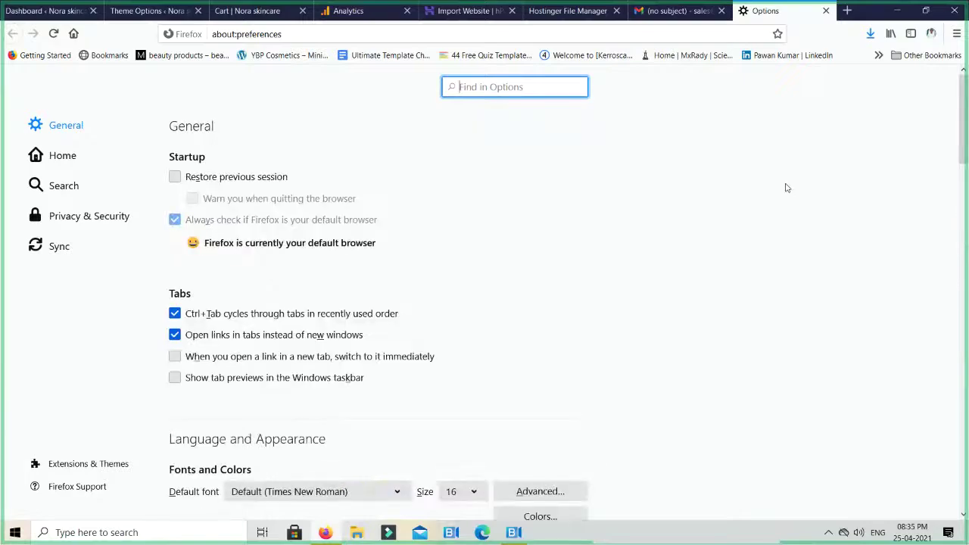
key(ctrl+w)
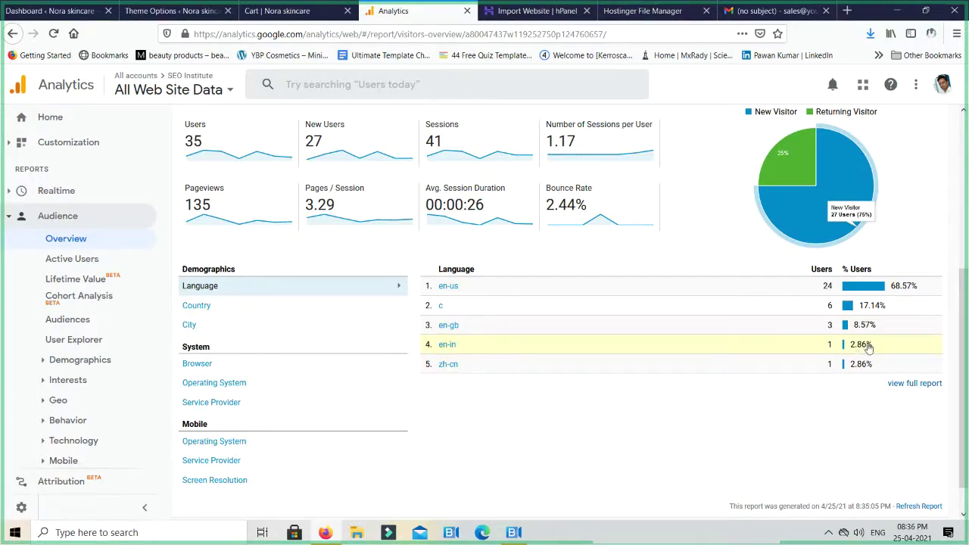
Apply the Last 30 days range (Mar 26 – Apr 24, 2021) and review 144 users, 200 sessions
scroll(868, 346, up, 4)
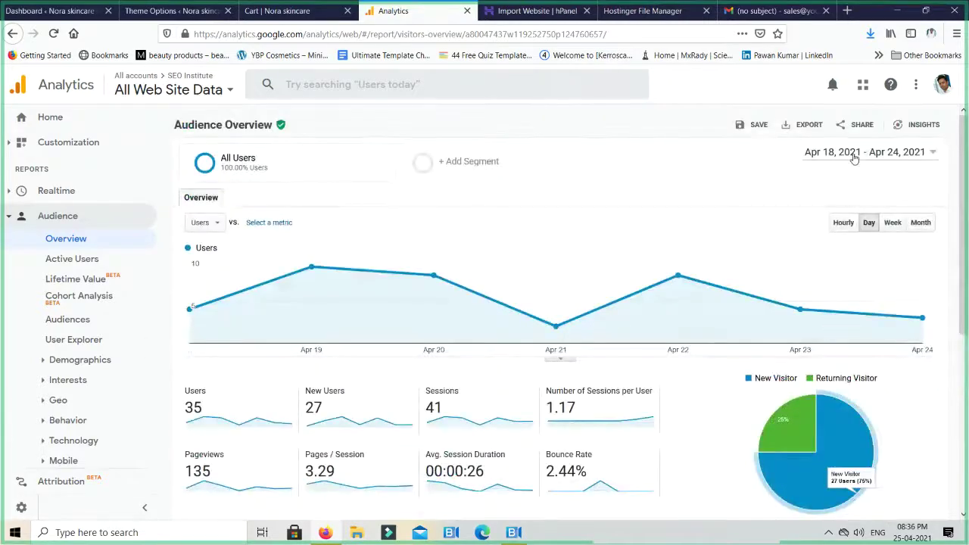
click(854, 155)
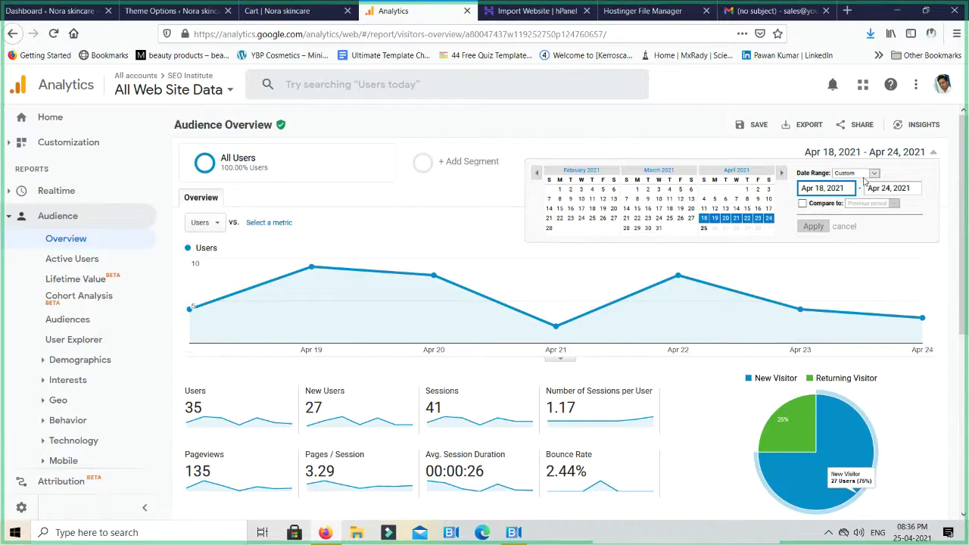
click(864, 175)
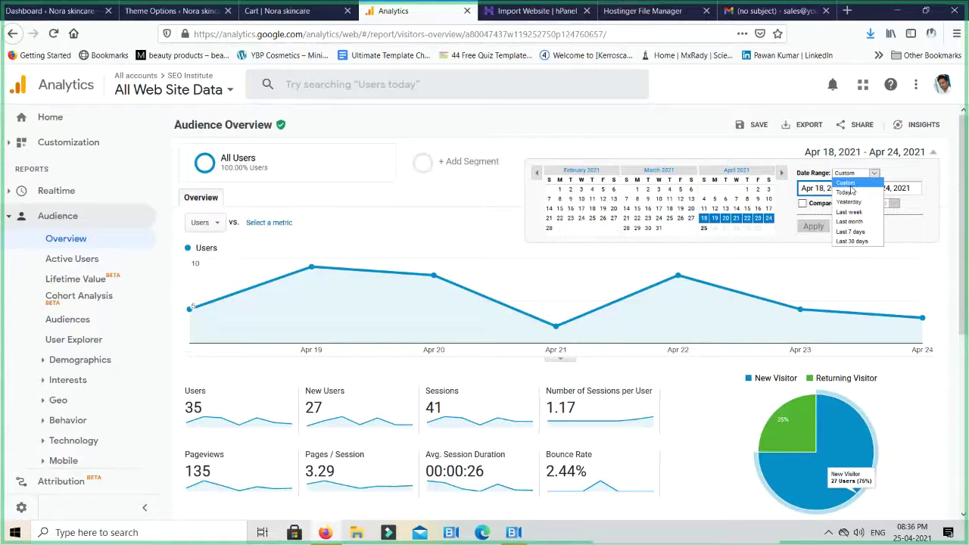
click(854, 240)
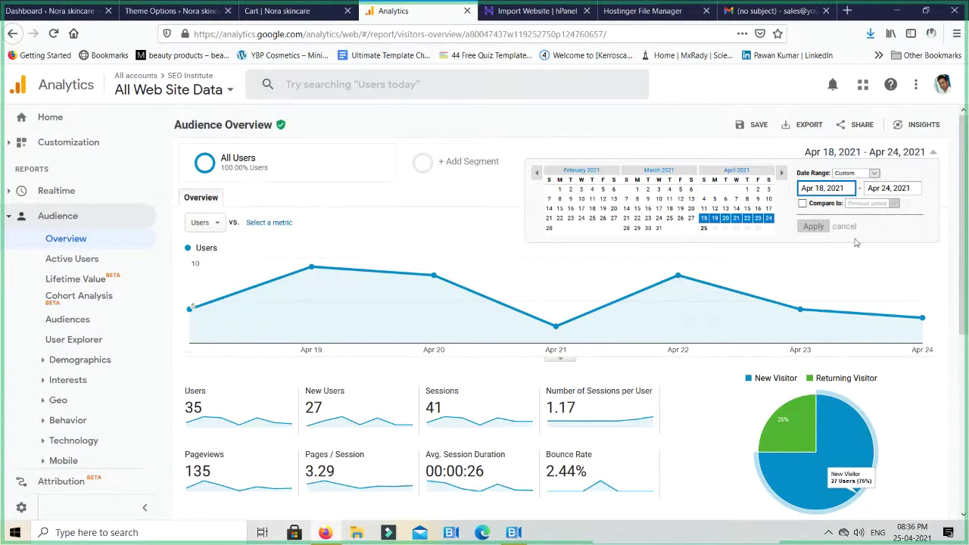
click(815, 227)
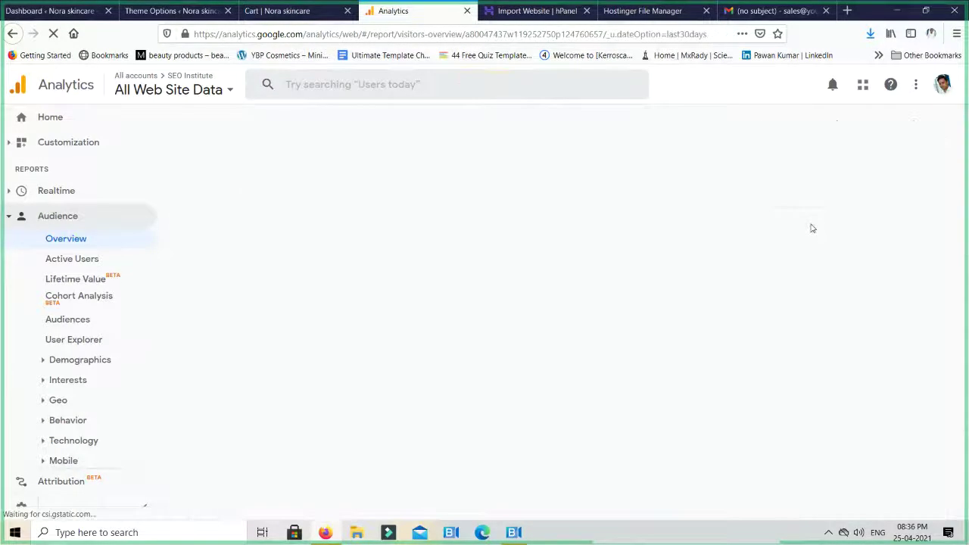
scroll(724, 341, down, 5)
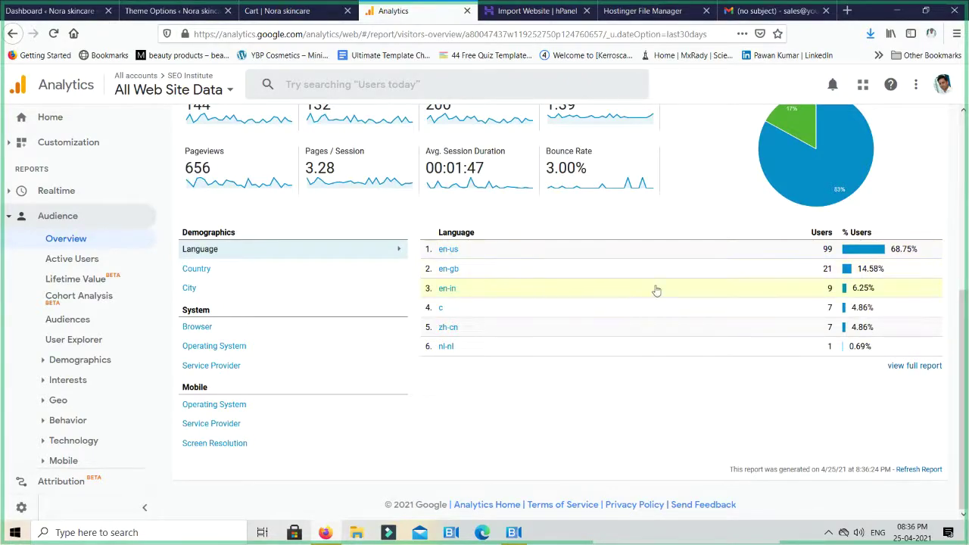
scroll(820, 293, up, 4)
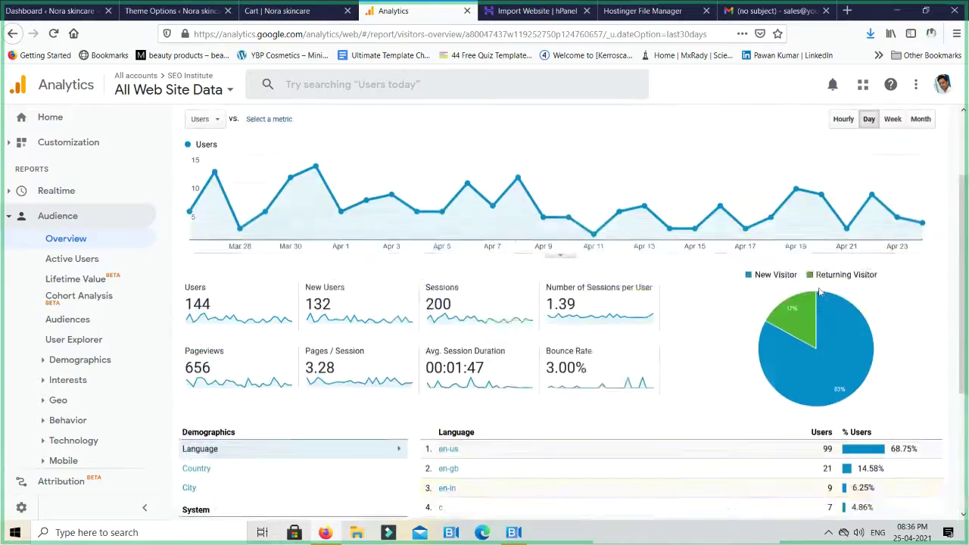
scroll(820, 293, down, 4)
scroll(819, 293, down, 1)
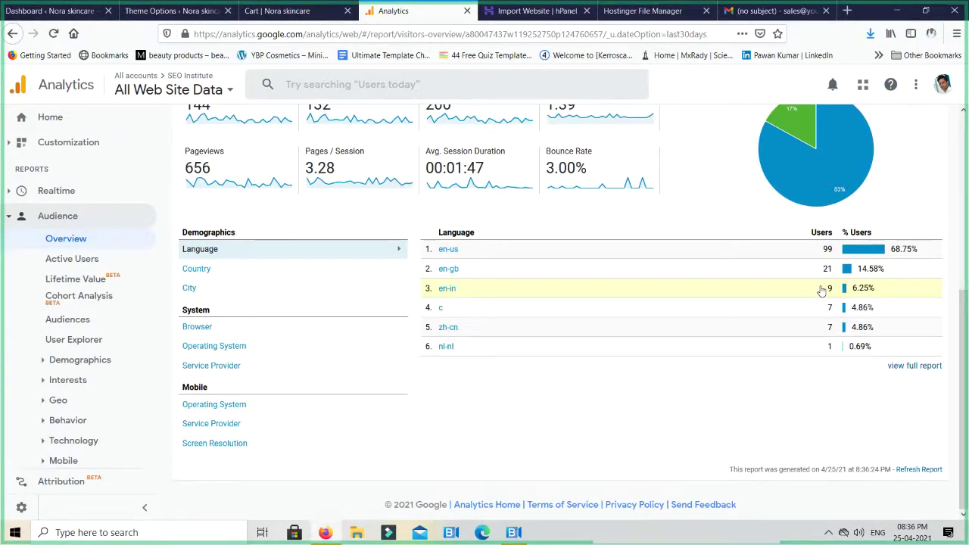
scroll(821, 291, up, 5)
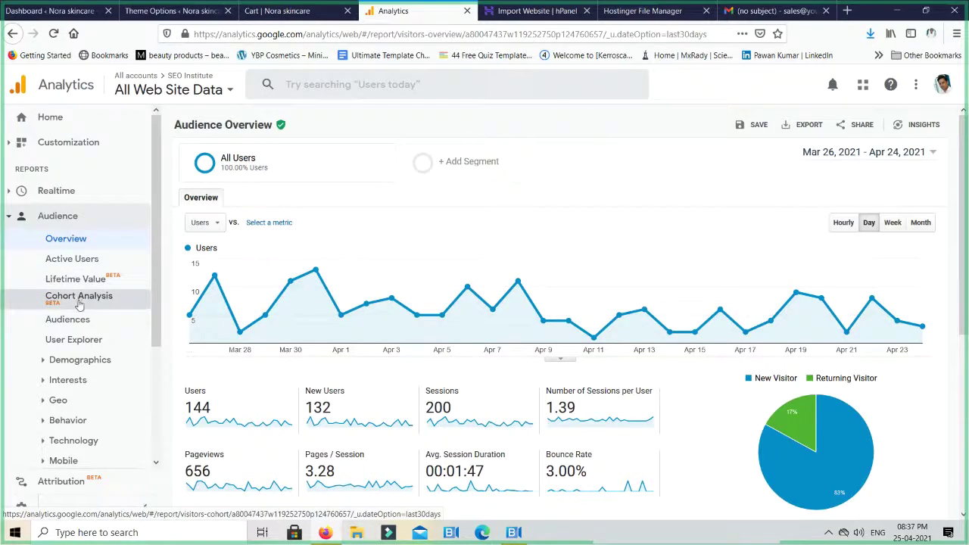
Open Audience > User Explorer, listing 144 users with the top visitor at 14 sessions
click(72, 319)
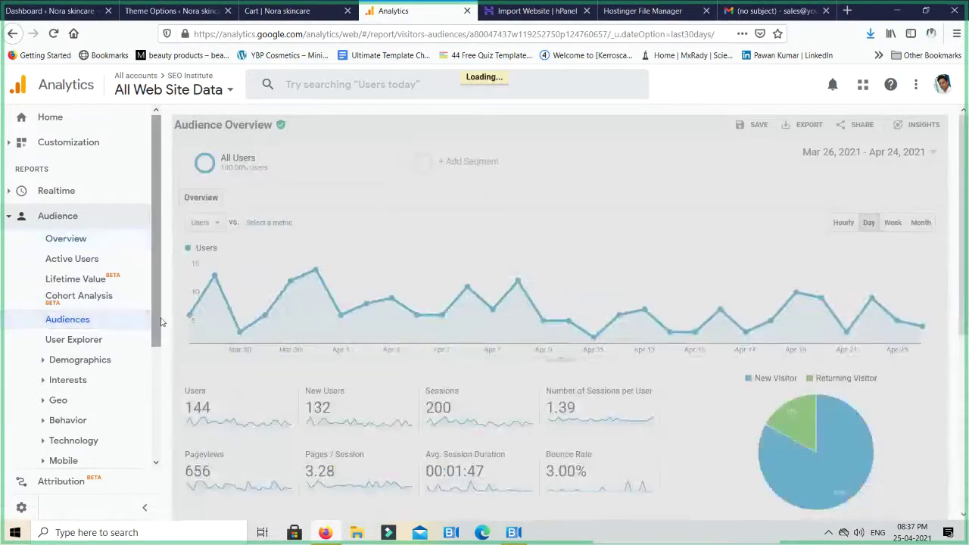
scroll(318, 276, down, 3)
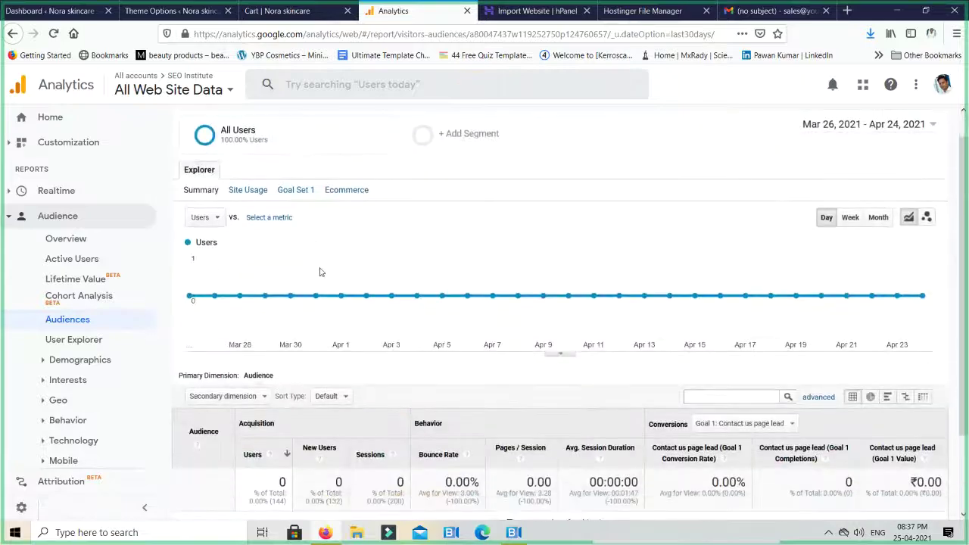
scroll(318, 276, up, 3)
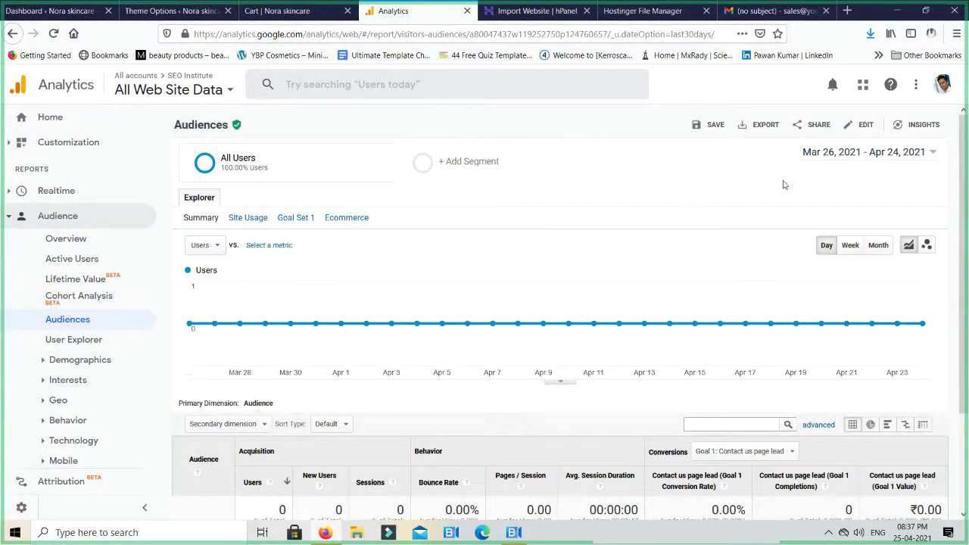
scroll(385, 280, down, 3)
click(75, 340)
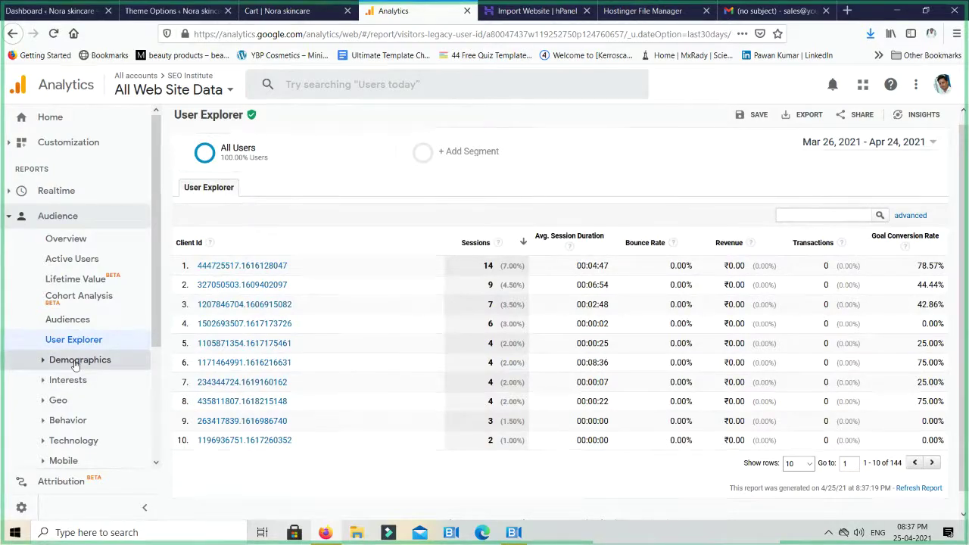
Open the Age report and compare 25-34 (20 users) with 18-24 (13 users)
click(76, 363)
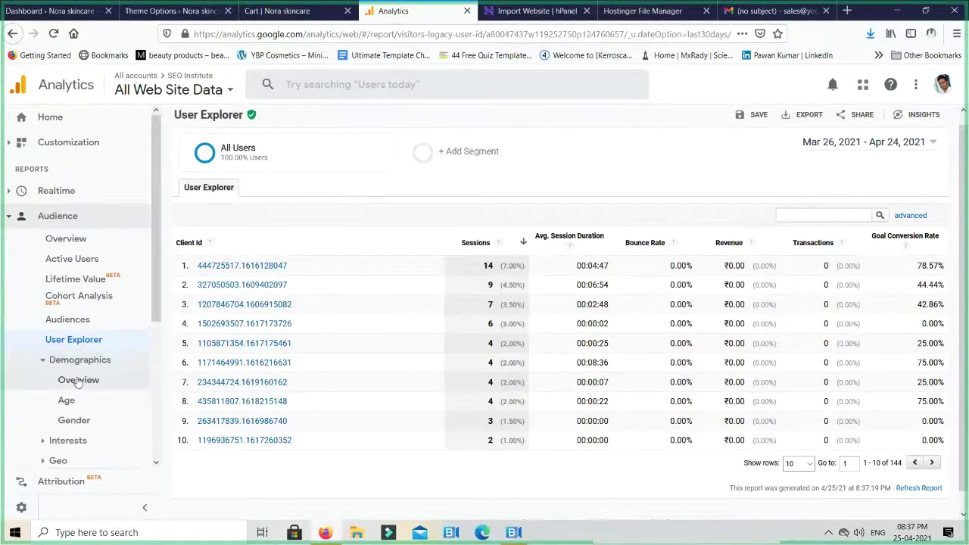
click(67, 400)
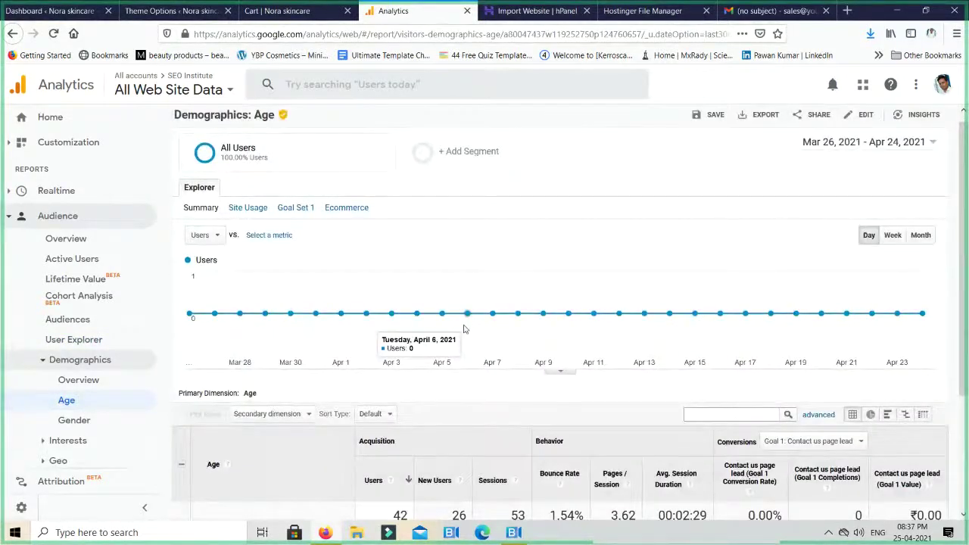
scroll(464, 329, down, 3)
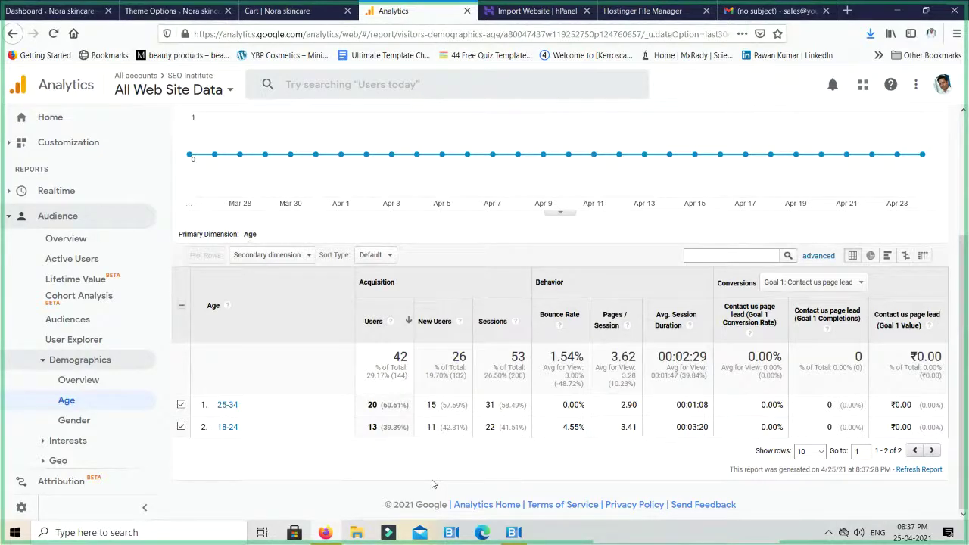
scroll(431, 483, up, 3)
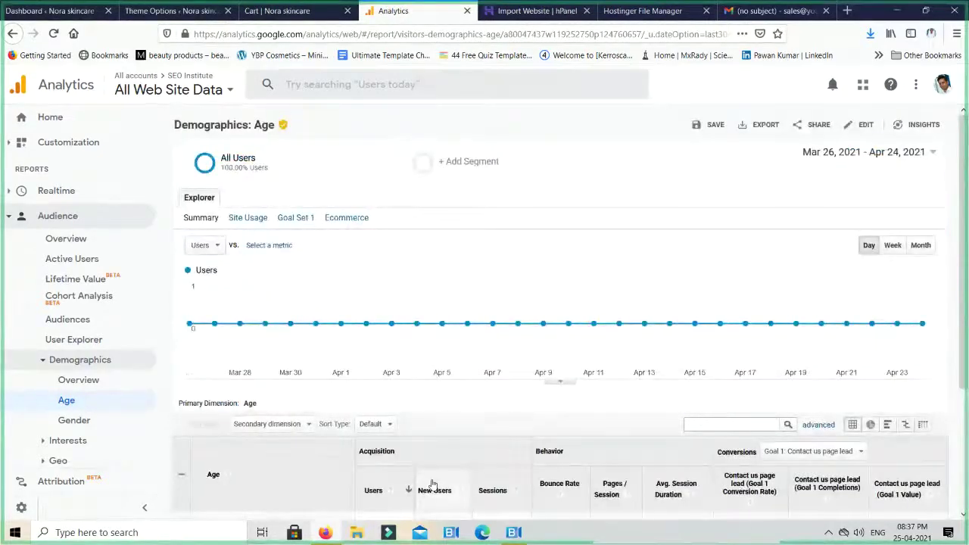
scroll(431, 483, down, 3)
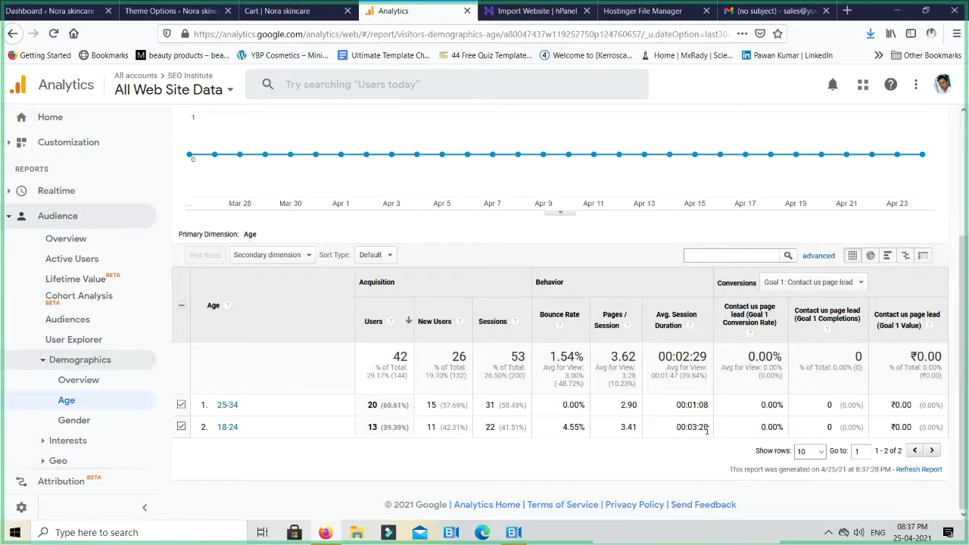
triple_click(703, 427)
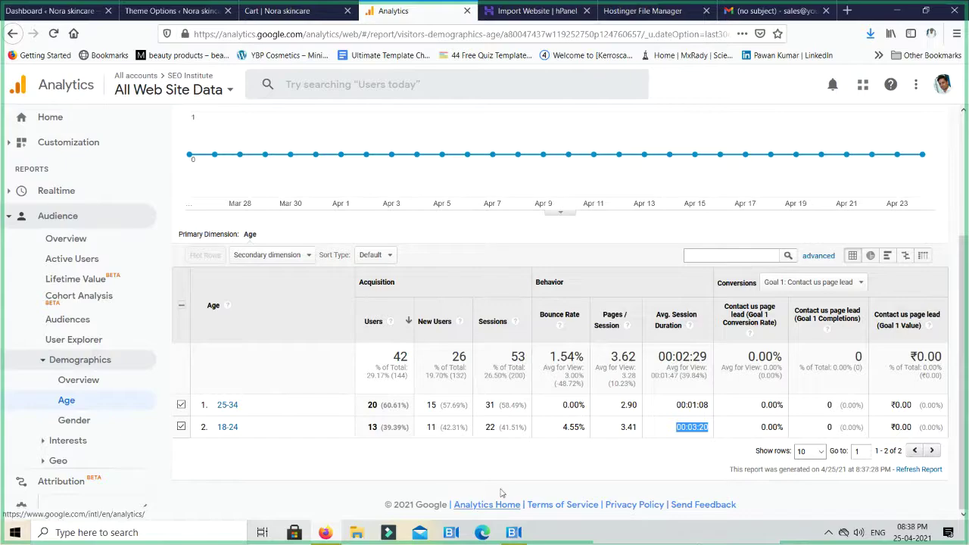
click(70, 420)
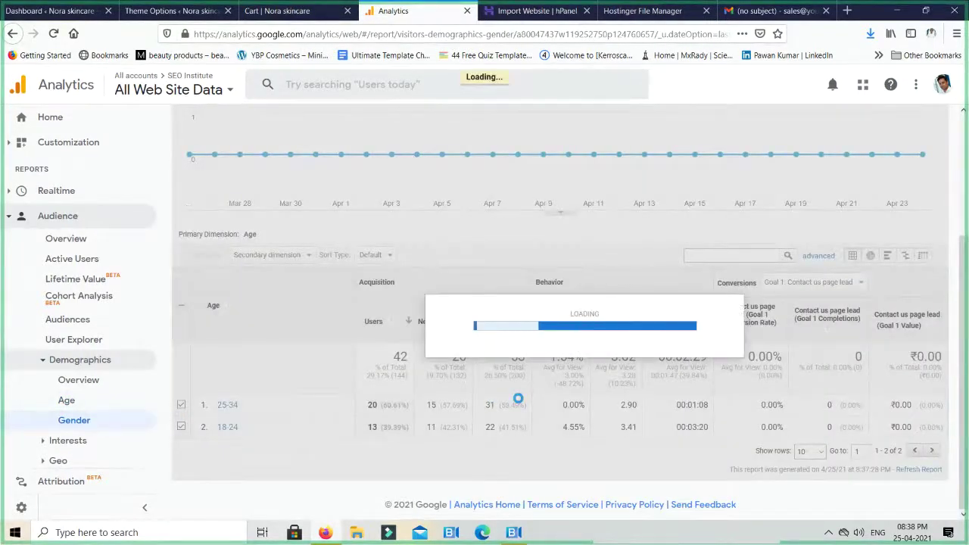
Review the Gender table: 45 users, 28 male (62.22%) and 17 female (37.78%)
scroll(519, 403, down, 3)
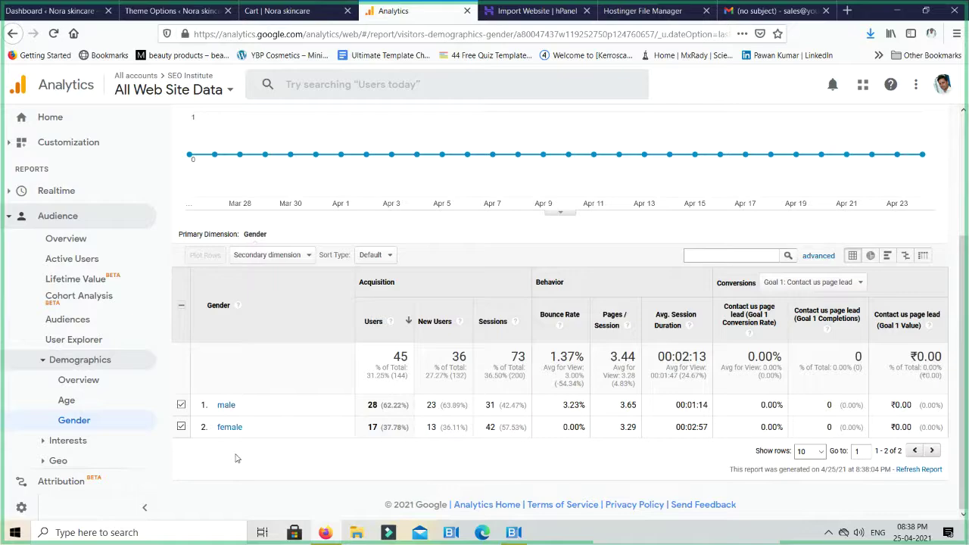
click(112, 440)
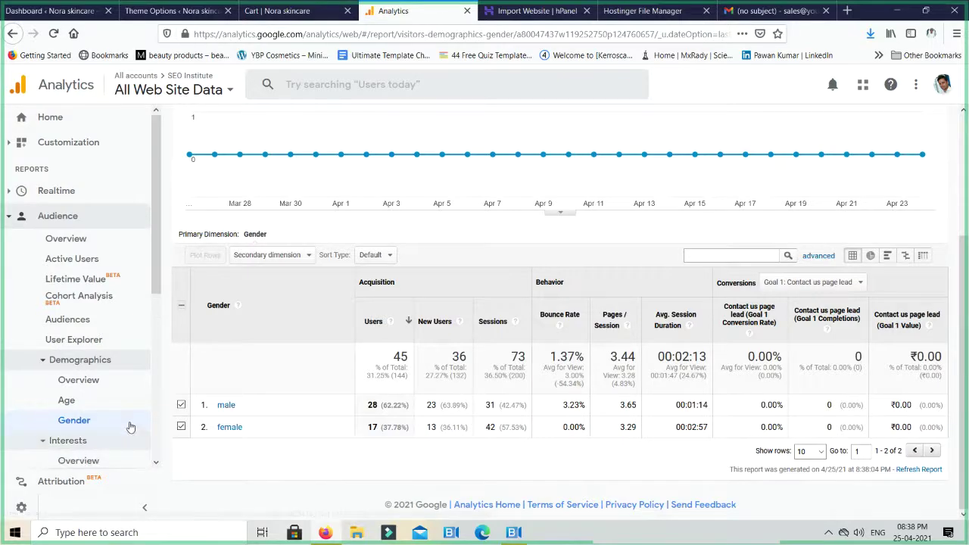
Open the Interests Overview and review affinity categories, led by Music Lovers at 4.45%
click(80, 346)
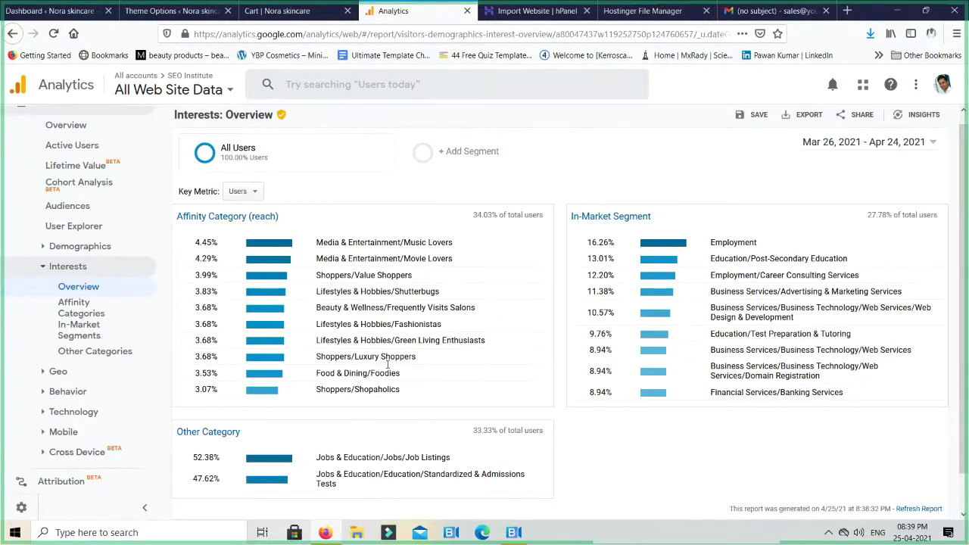
drag(429, 406, 305, 234)
click(329, 233)
Review the top in-market segments, led by Employment at 16.26%, and the Other Category split
drag(913, 296, 587, 248)
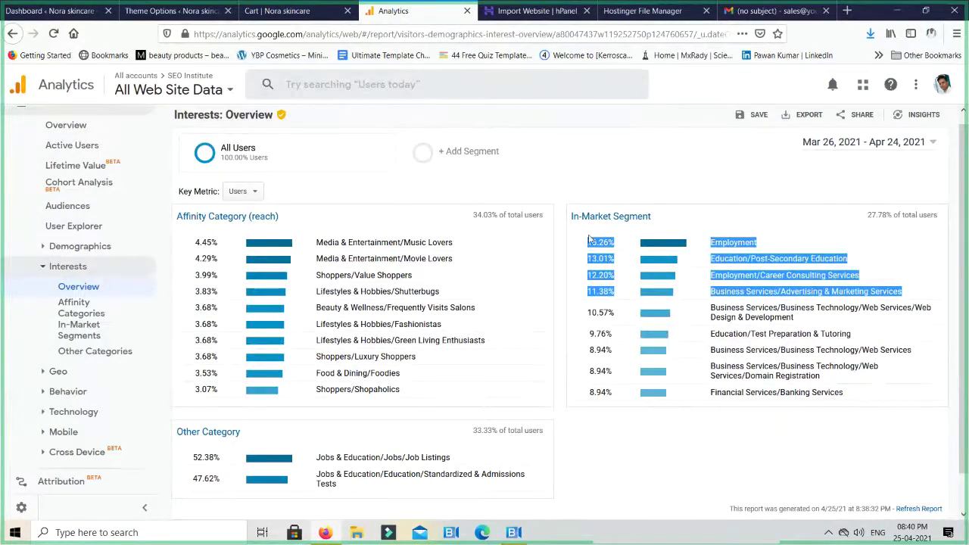
drag(843, 323, 588, 242)
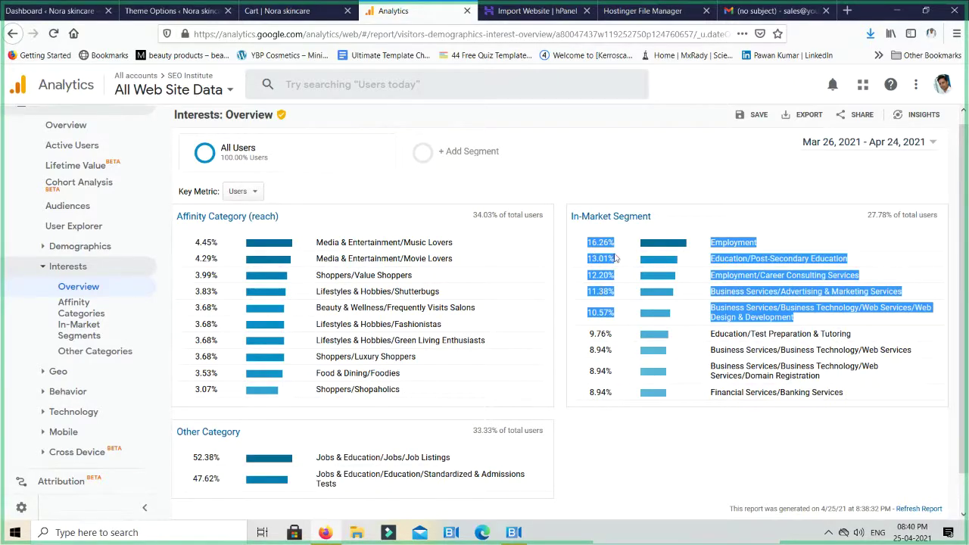
double_click(751, 243)
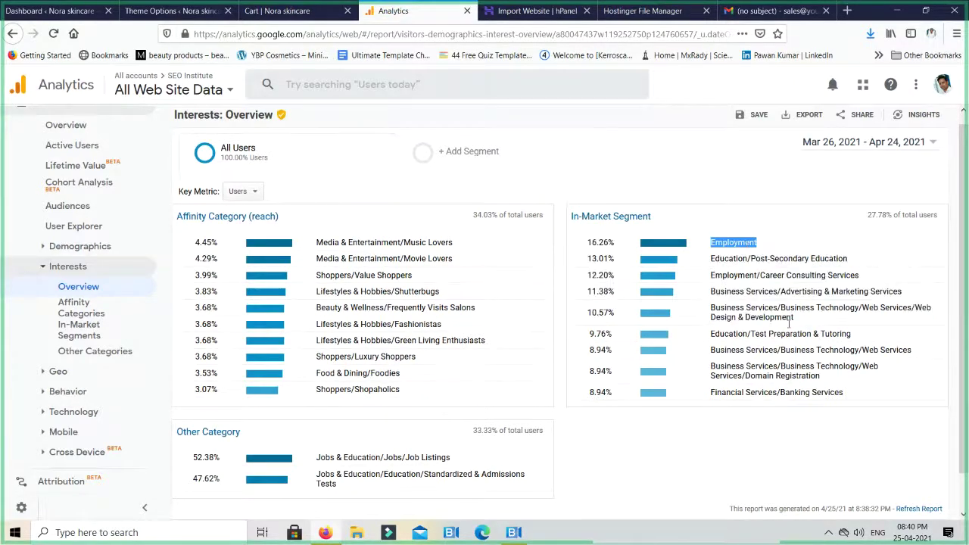
scroll(649, 351, down, 1)
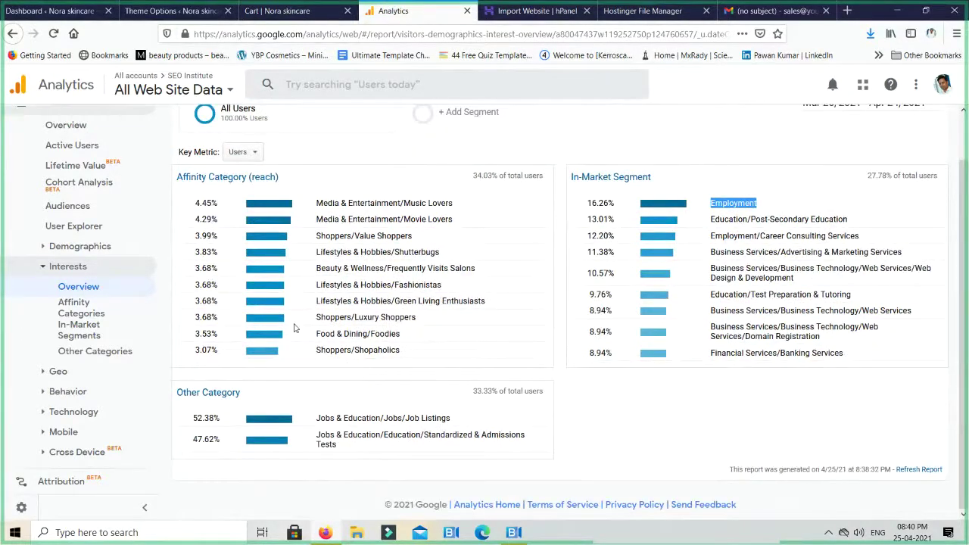
click(42, 373)
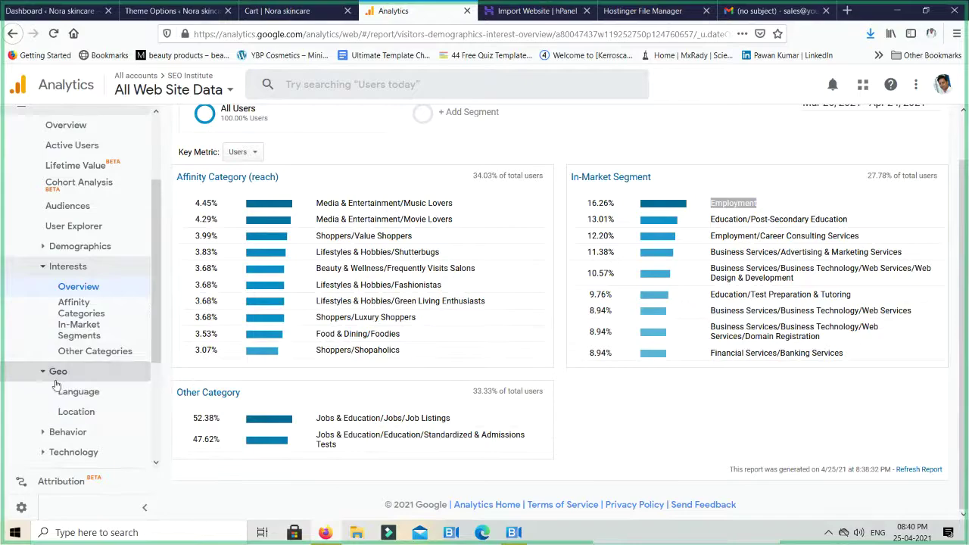
Drill the Location report into India by region: Delhi 50, Haryana 20, Uttar Pradesh 12
click(79, 414)
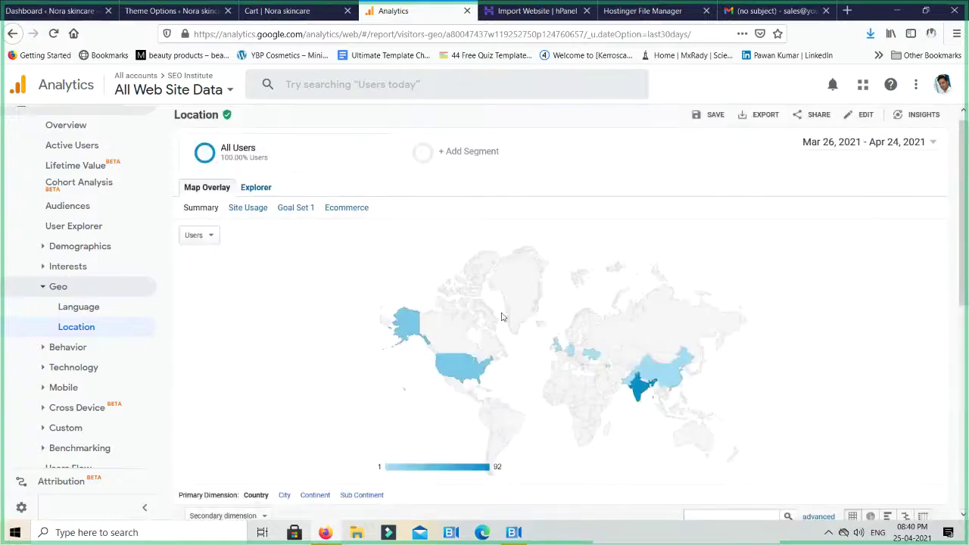
scroll(618, 300, down, 10)
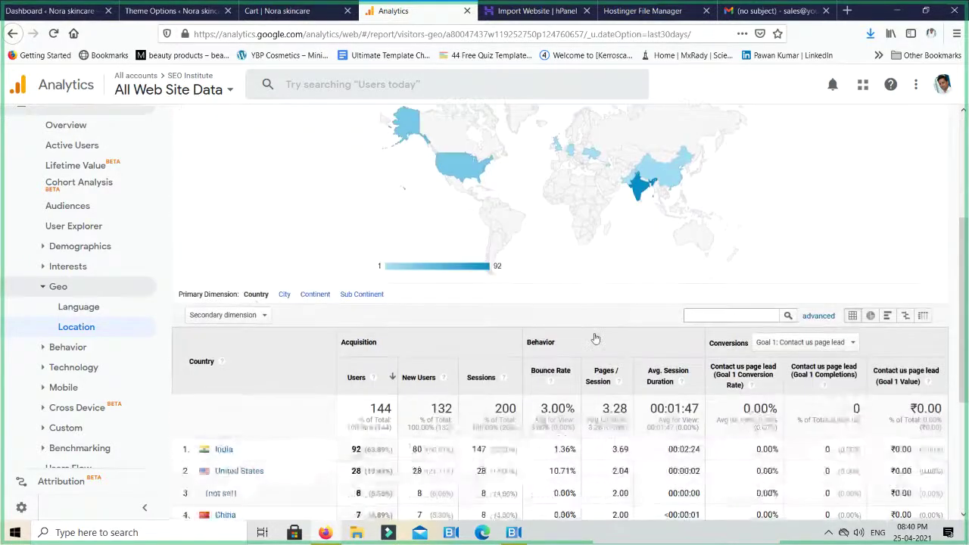
click(221, 229)
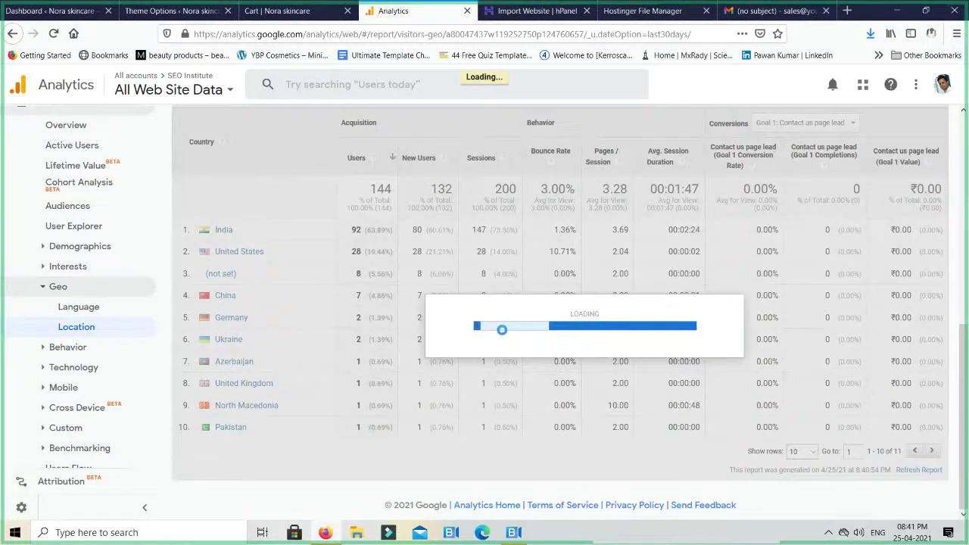
scroll(454, 354, down, 1)
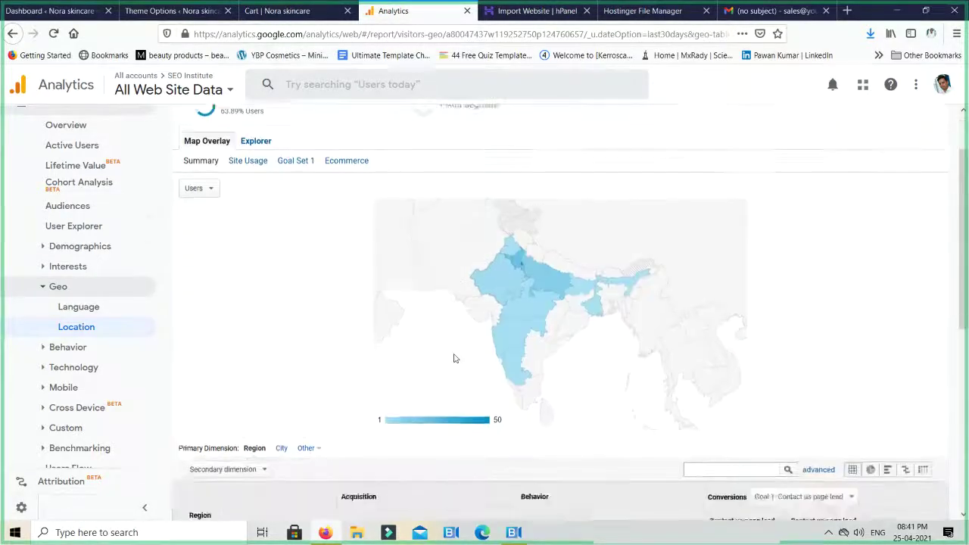
scroll(746, 303, down, 5)
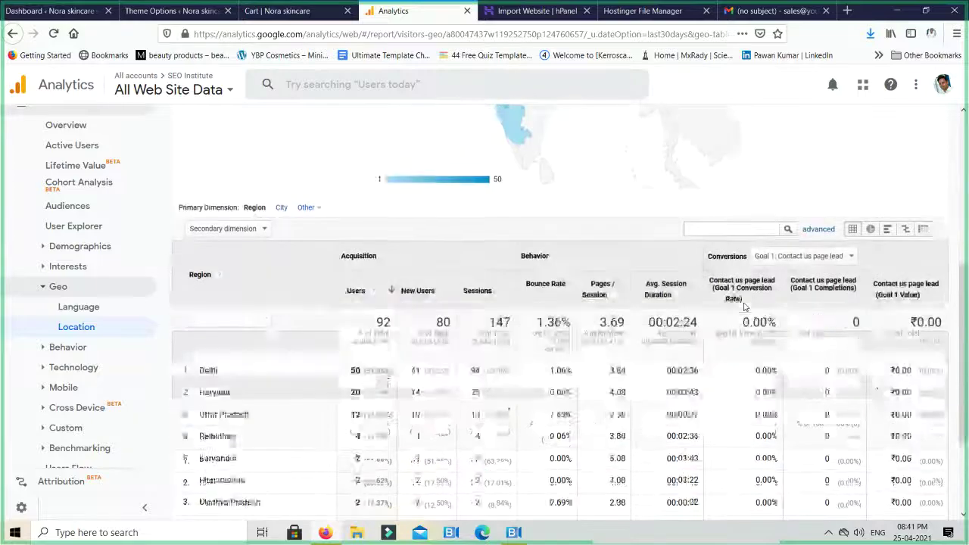
scroll(744, 303, down, 1)
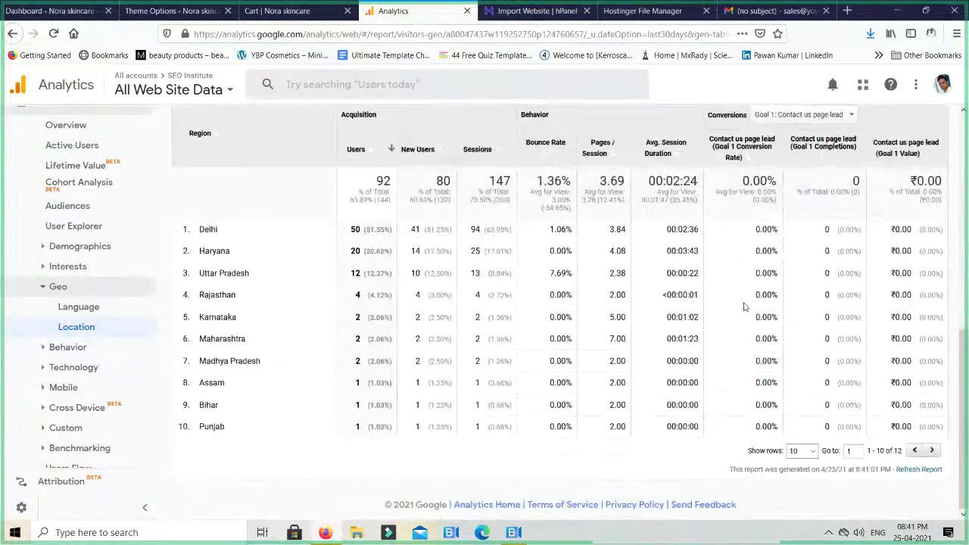
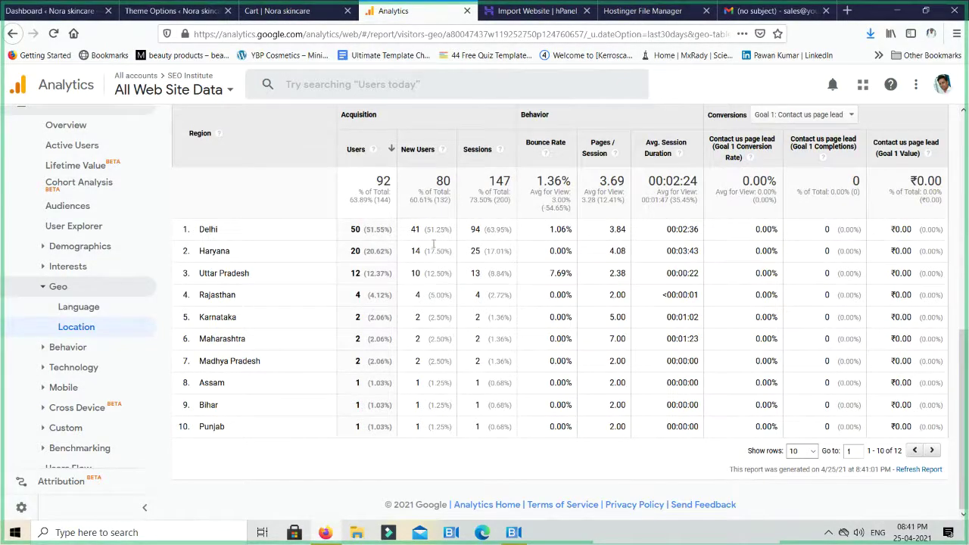
Go over India's regions in the Location table: Haryana, Rajasthan, Karnataka and Maharashtra
scroll(392, 203, up, 3)
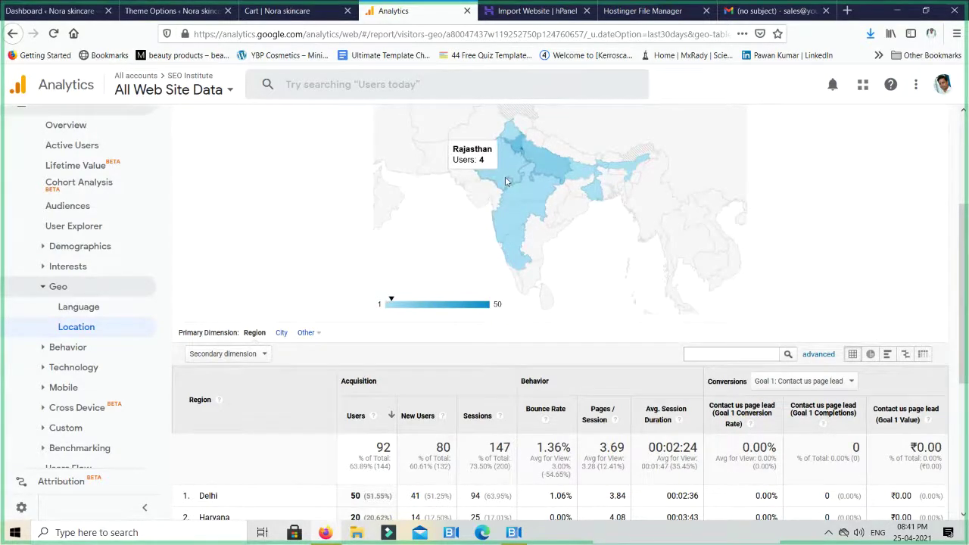
scroll(502, 156, down, 5)
scroll(257, 310, down, 2)
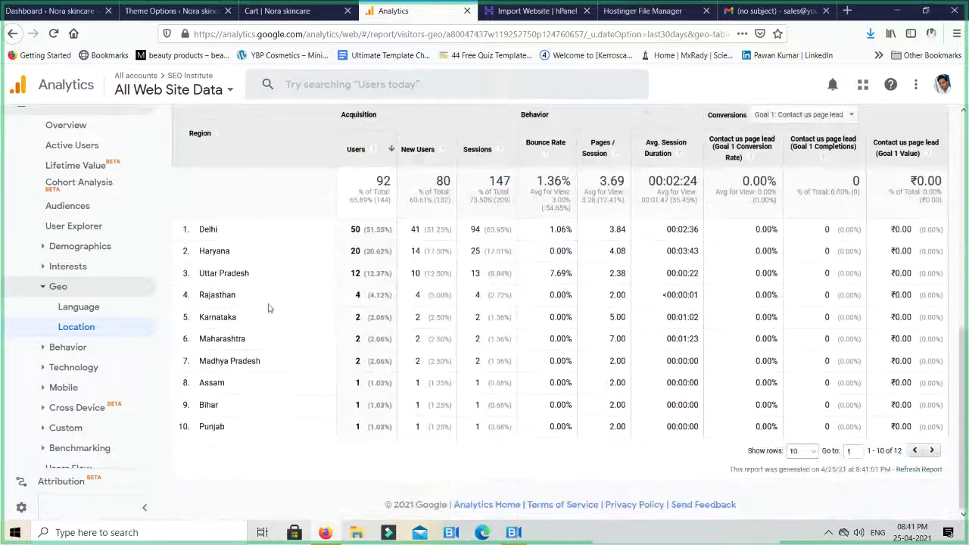
double_click(219, 252)
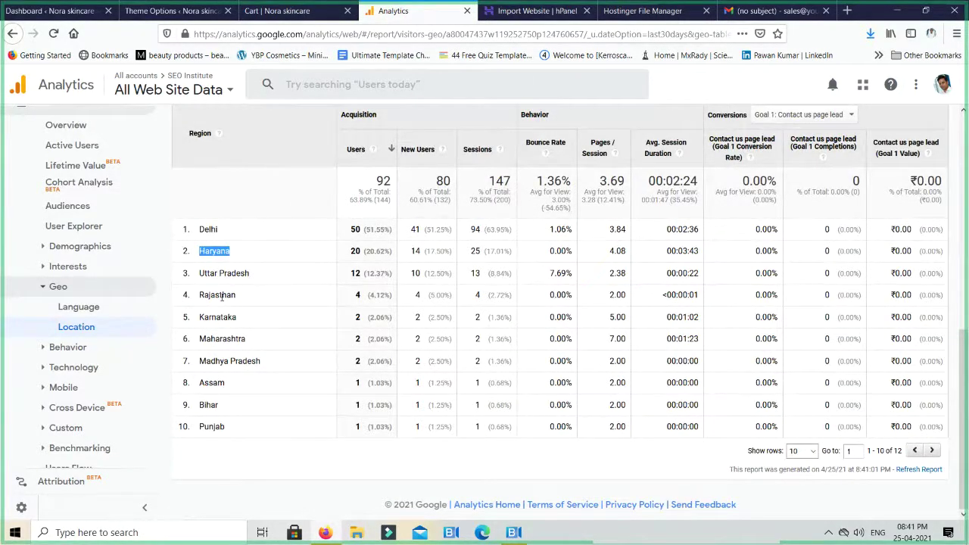
double_click(221, 296)
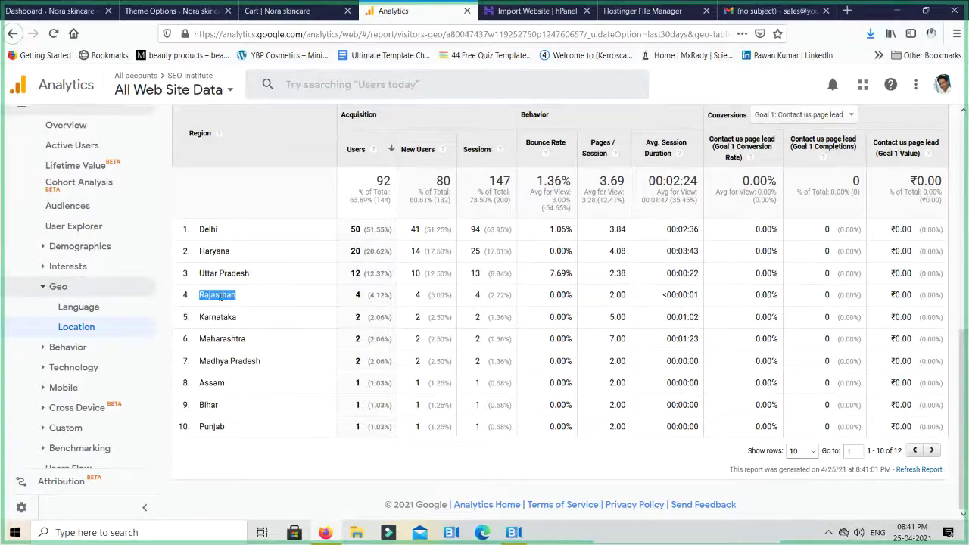
double_click(218, 320)
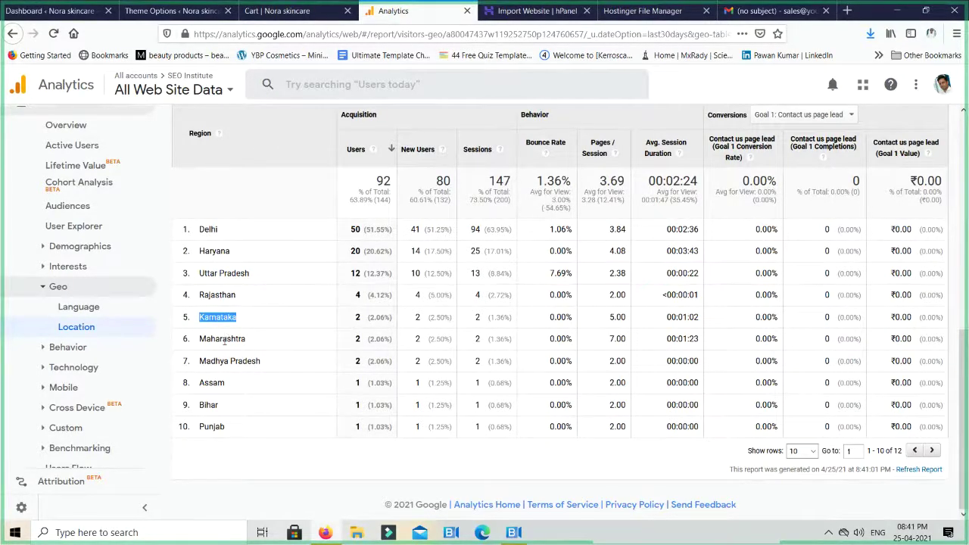
double_click(222, 338)
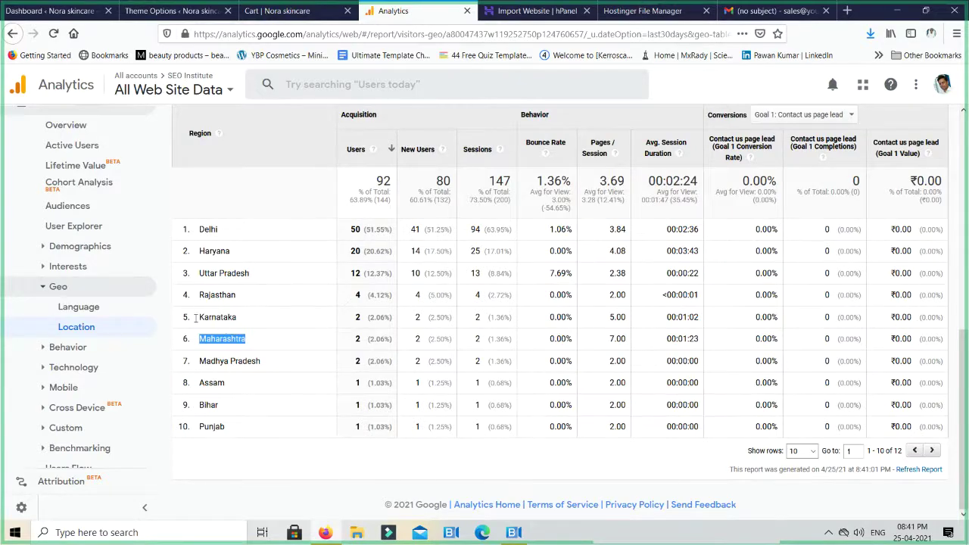
Expand the Behavior and Mobile report groups in the Audience sidebar
click(31, 348)
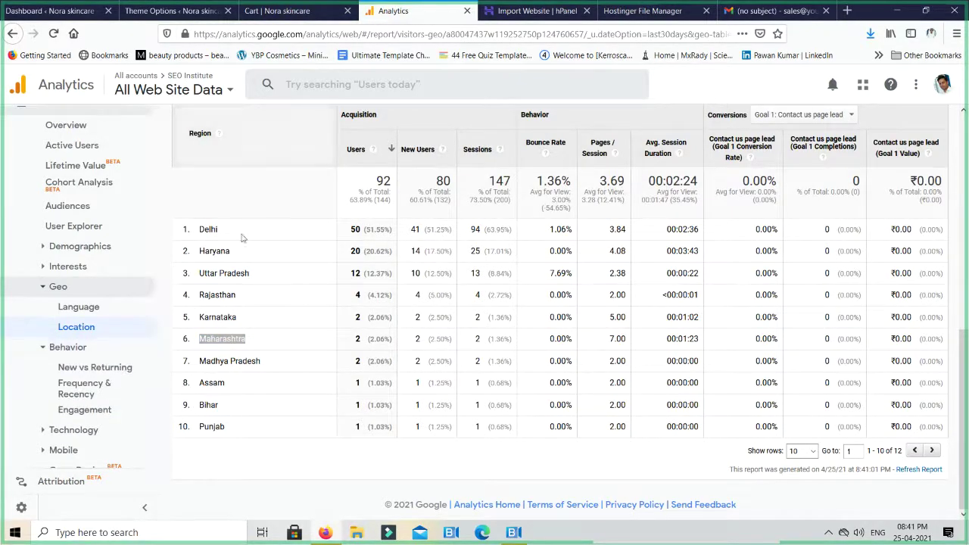
scroll(121, 355, down, 3)
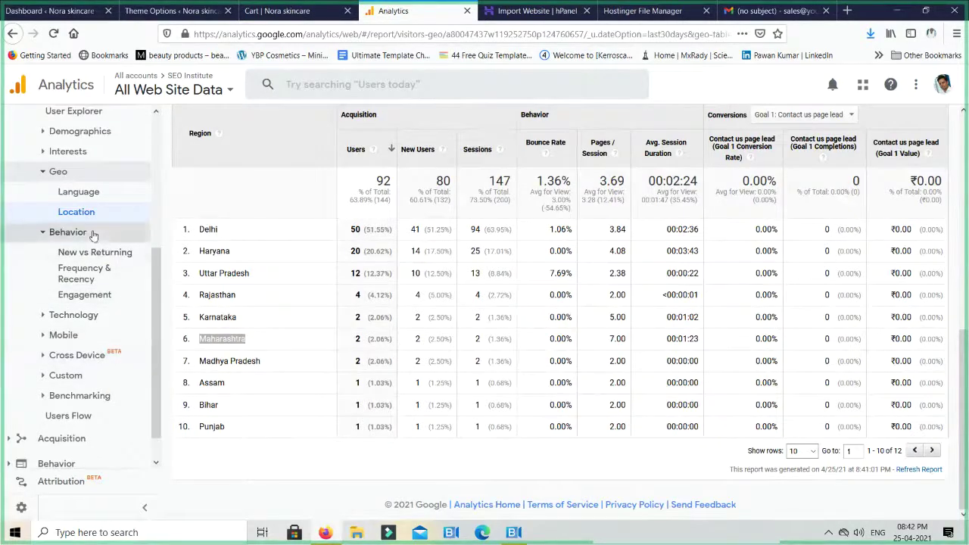
scroll(76, 284, down, 1)
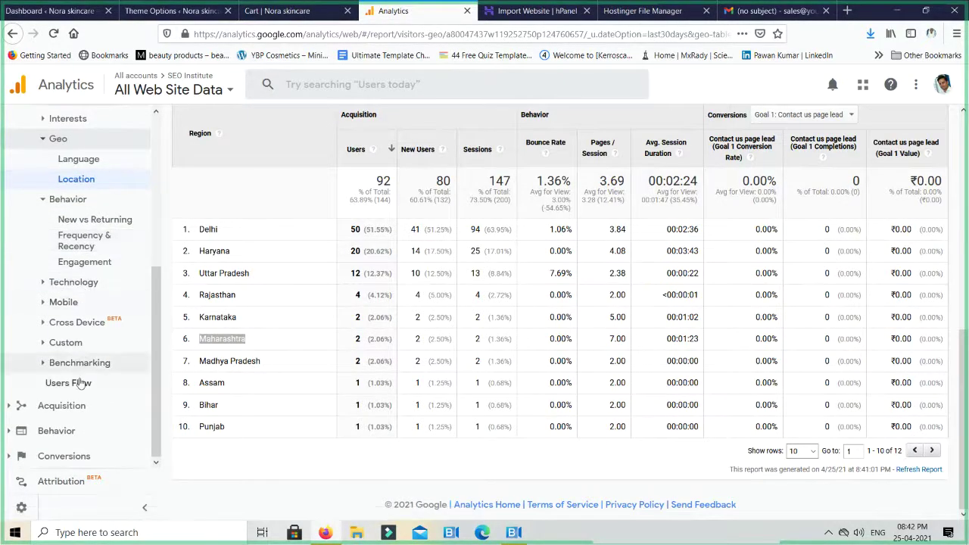
click(63, 303)
Open the Mobile > Devices report and look over it
click(68, 302)
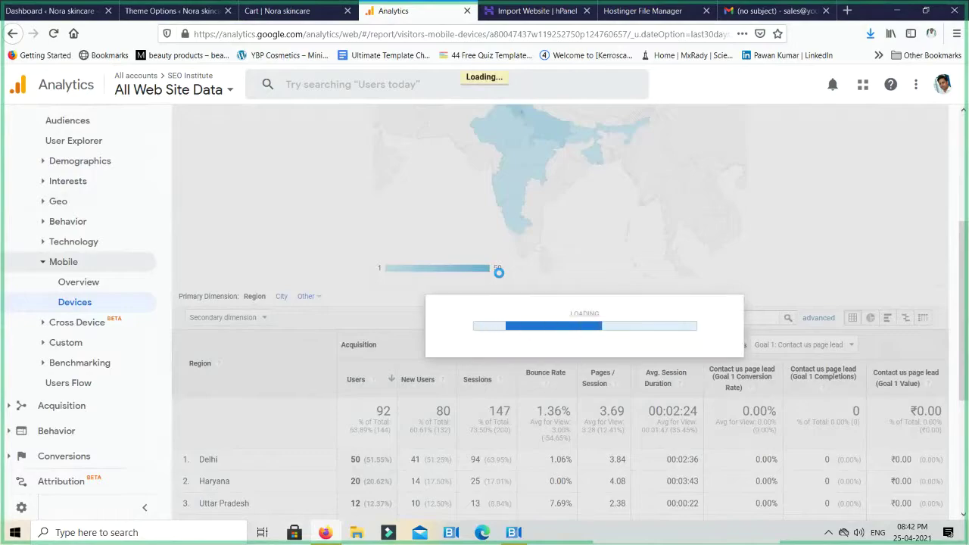
scroll(499, 278, down, 5)
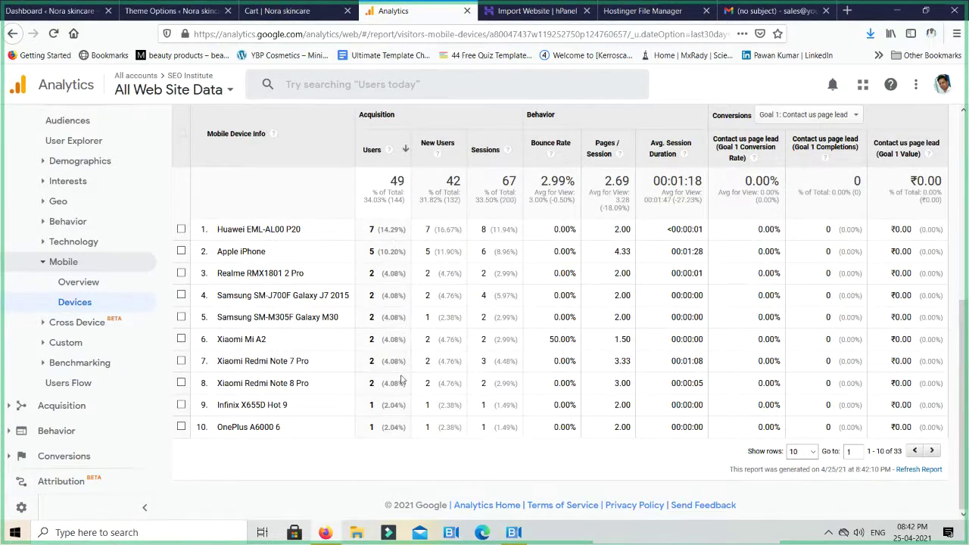
scroll(721, 349, up, 5)
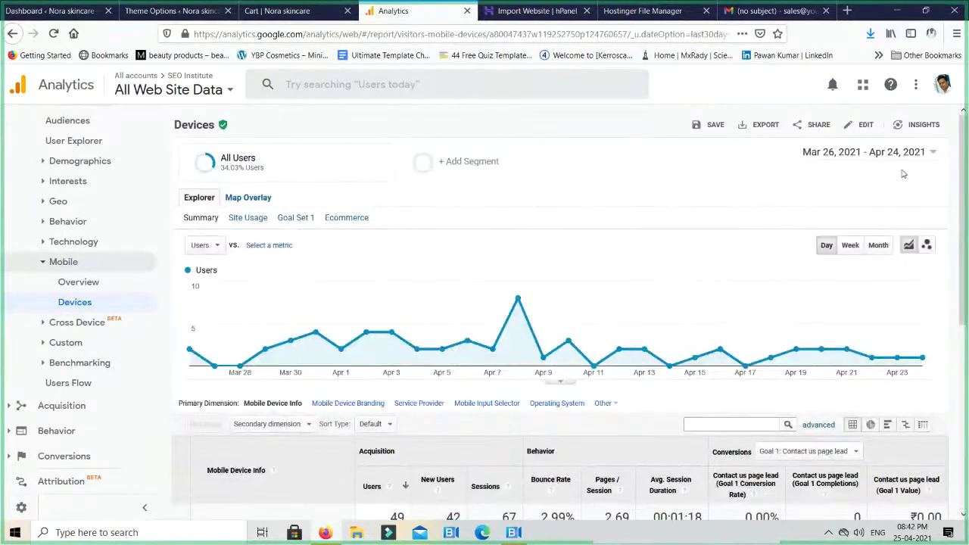
scroll(863, 168, down, 4)
scroll(848, 171, up, 2)
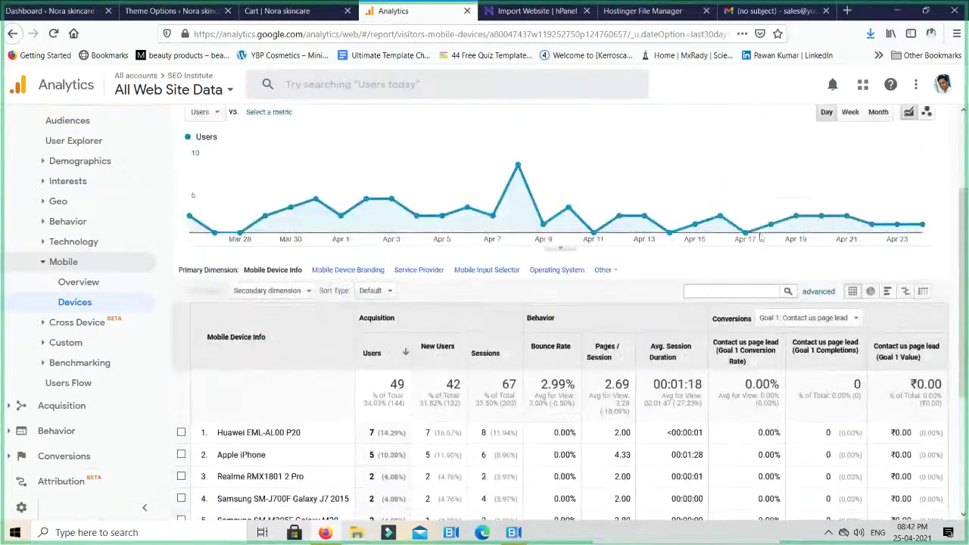
scroll(833, 174, up, 2)
Apply a custom date range from Nov 1, 2020 to Apr 24, 2021
click(888, 155)
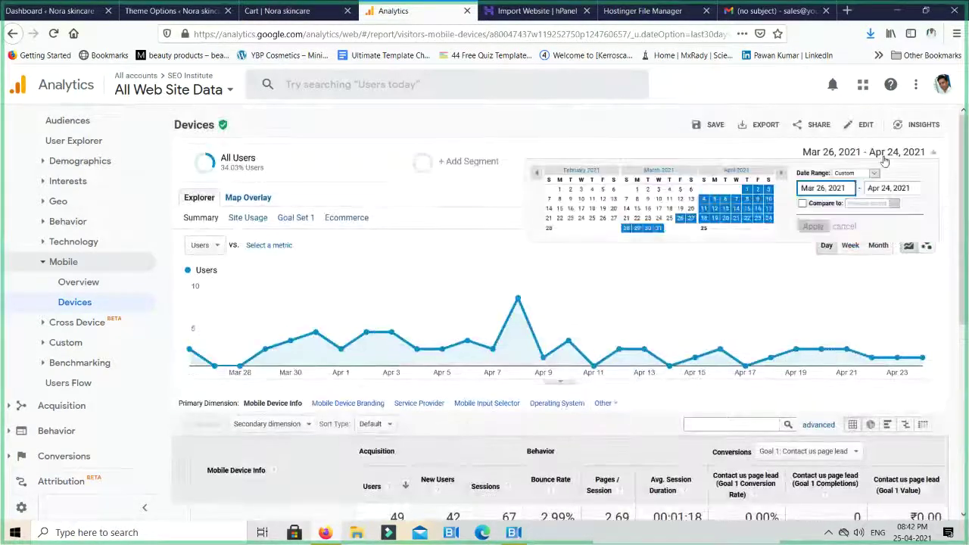
click(847, 173)
click(839, 178)
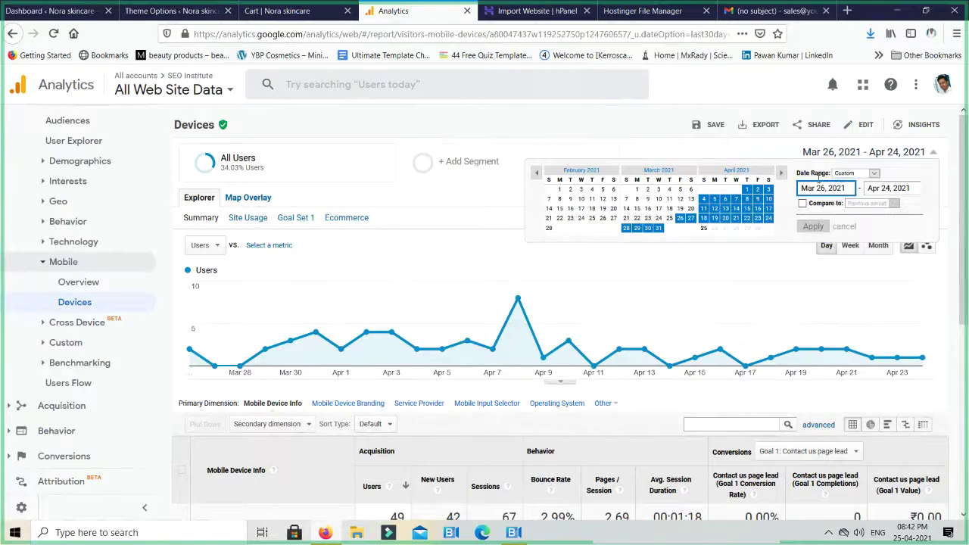
click(536, 173)
click(536, 172)
click(536, 173)
click(550, 190)
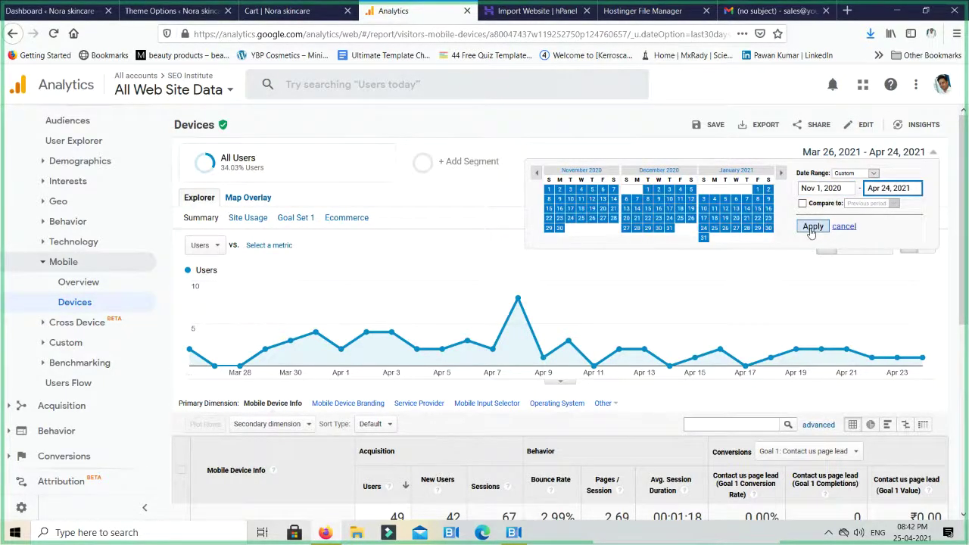
click(812, 227)
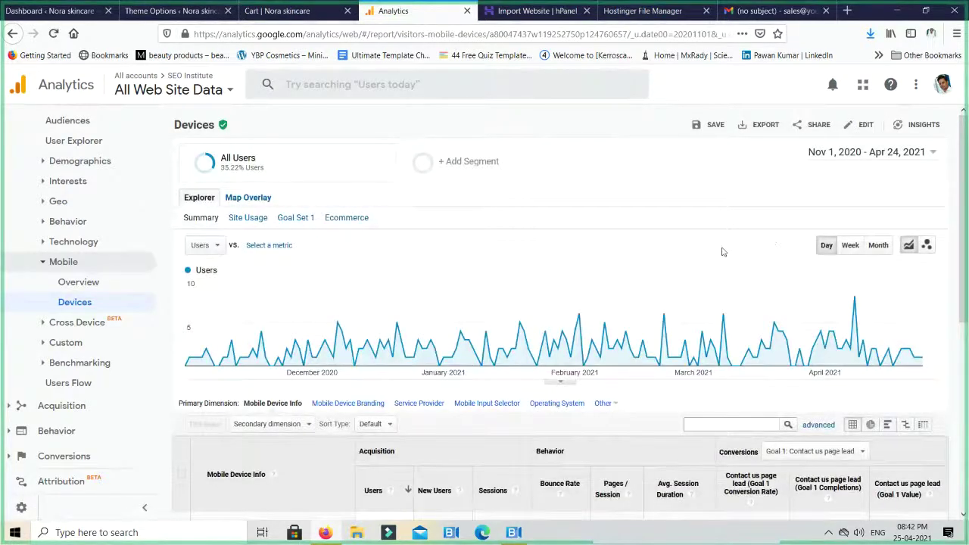
Compare user counts for the top devices, from Apple iPhone down to Samsung Galaxy A20
scroll(722, 253, down, 5)
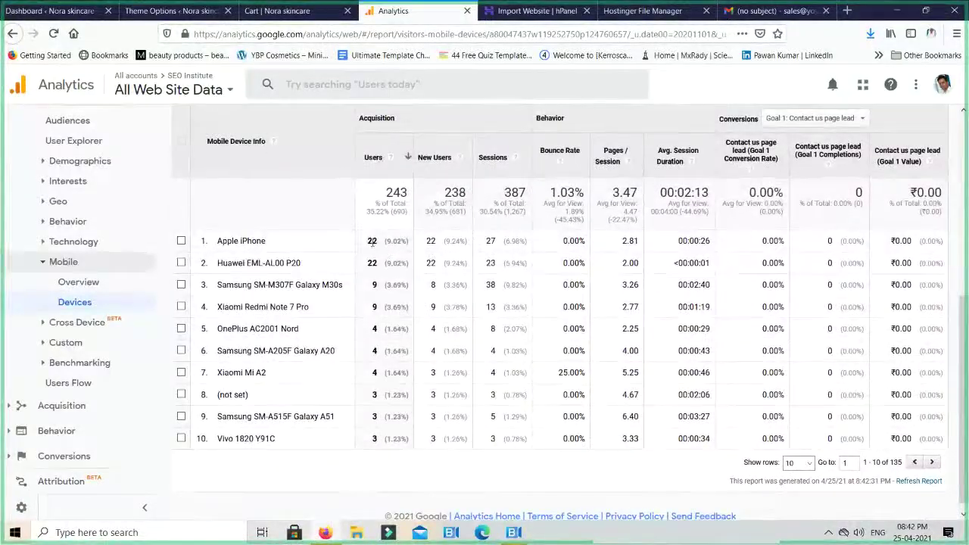
triple_click(371, 241)
click(371, 238)
triple_click(372, 262)
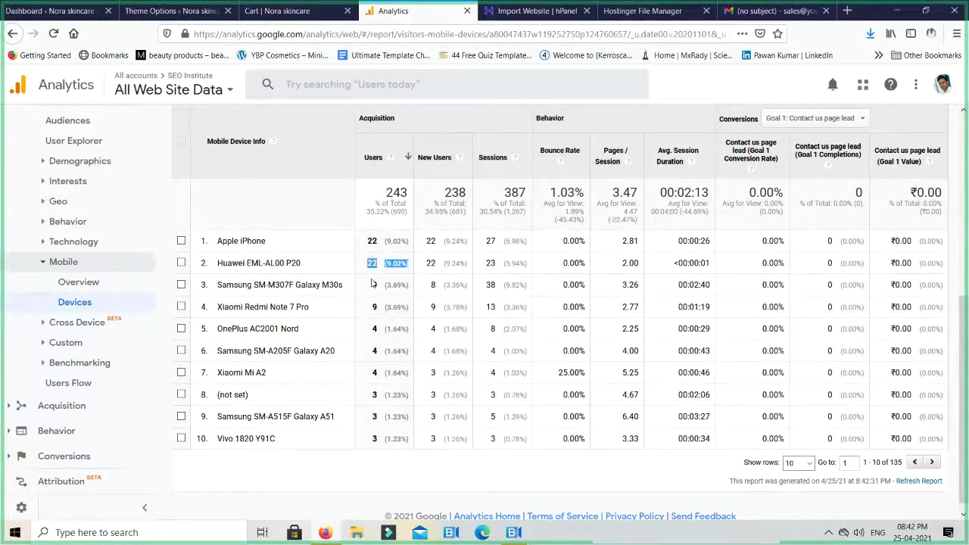
triple_click(372, 285)
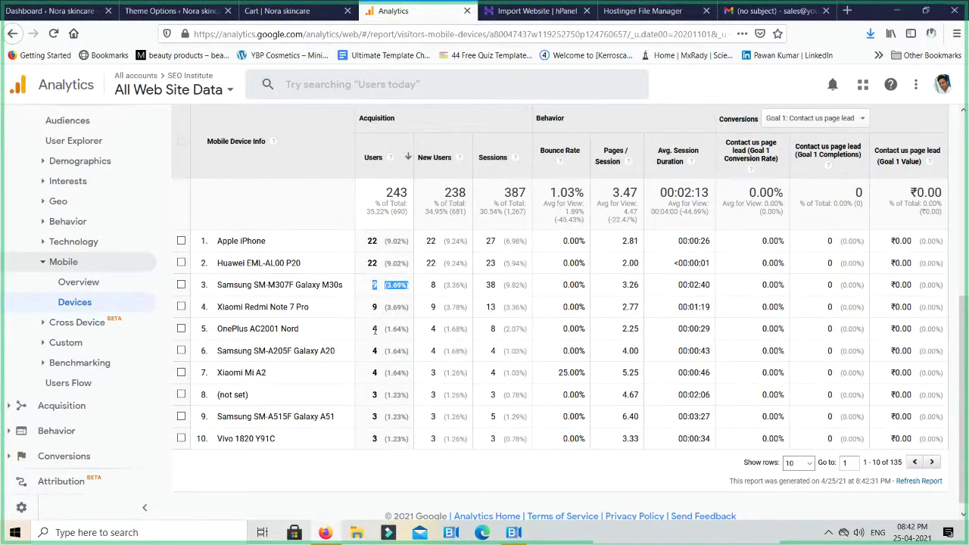
triple_click(374, 307)
click(372, 327)
triple_click(372, 327)
double_click(374, 351)
Show more device rows per page and mark the Apple iPhone and Huawei EML-AL00 P20 names
scroll(371, 382, down, 1)
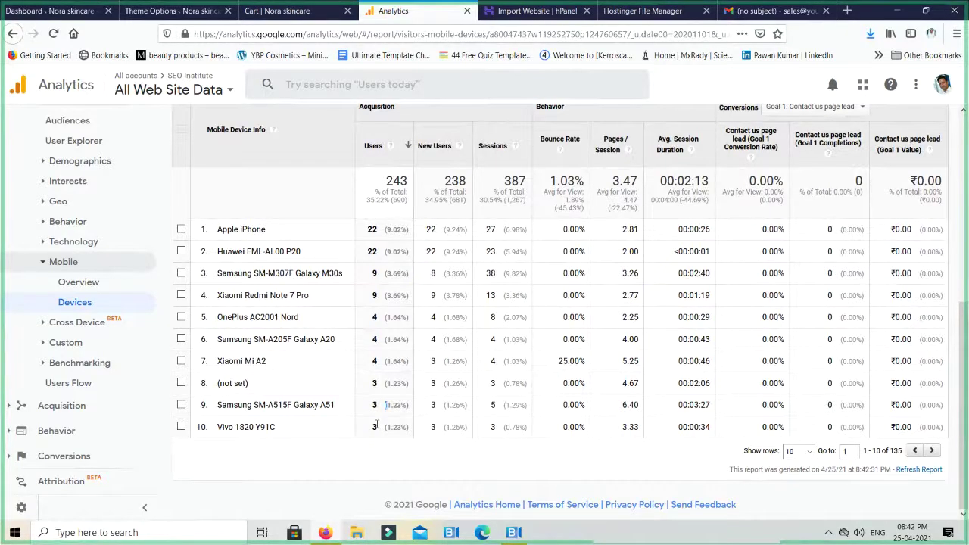
click(798, 451)
click(806, 400)
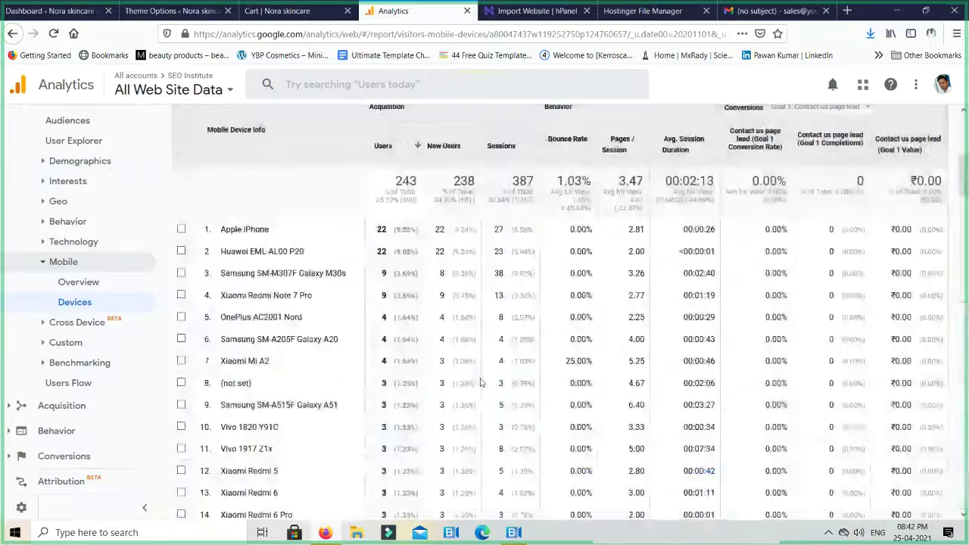
scroll(479, 381, down, 3)
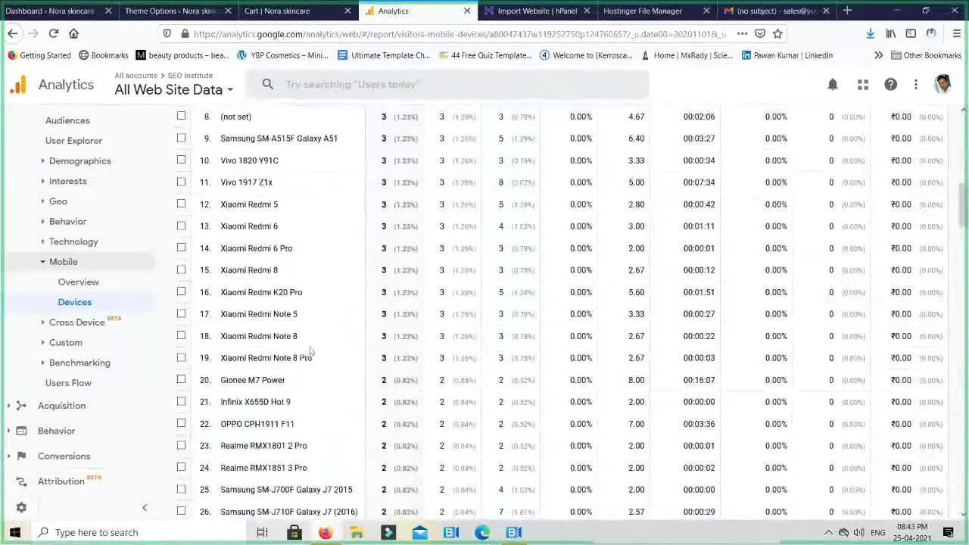
scroll(317, 338, up, 4)
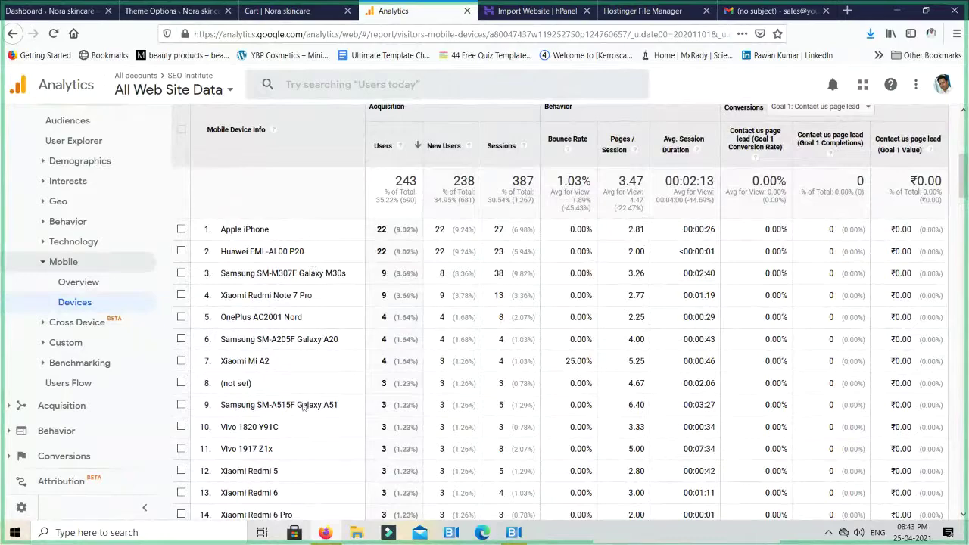
triple_click(257, 230)
triple_click(292, 251)
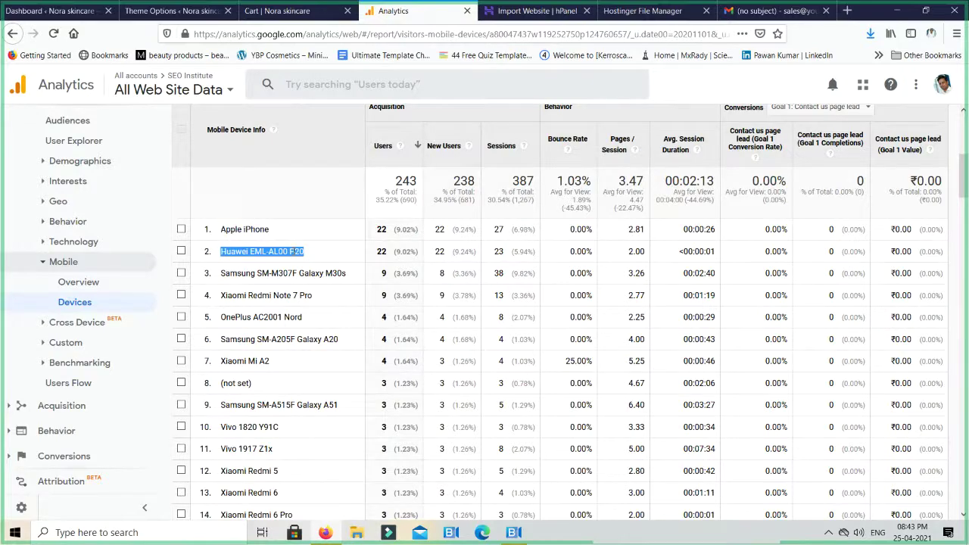
key(ctrl+c)
key(ctrl+t)
key(ctrl+v)
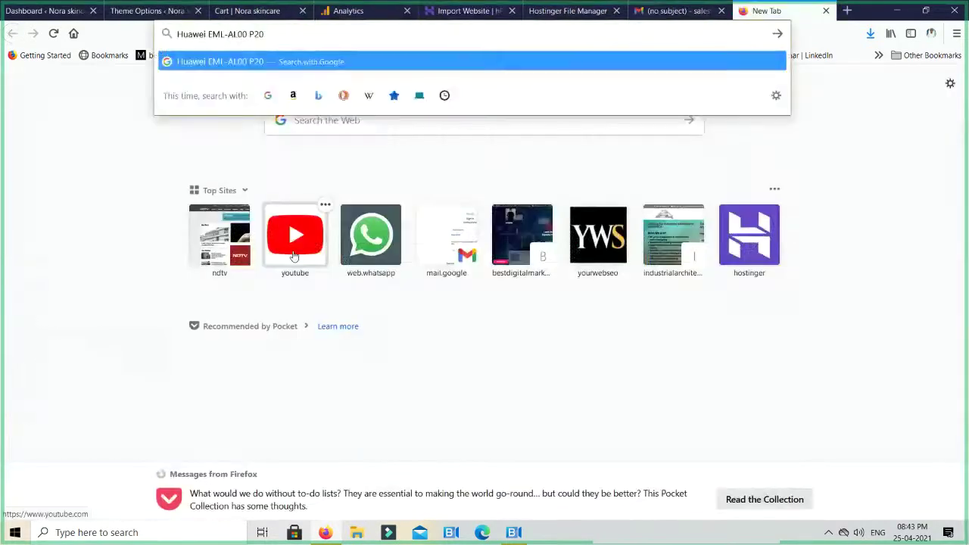
key(Return)
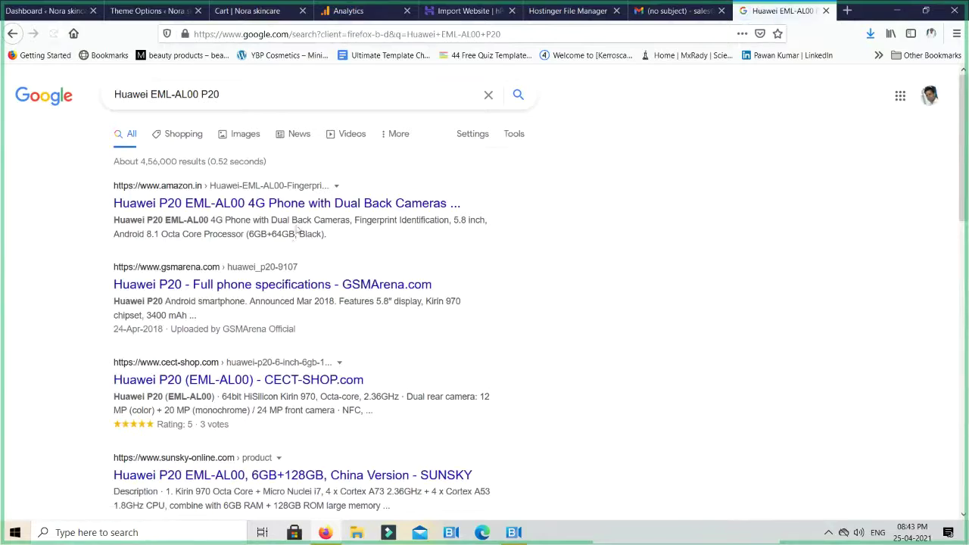
click(301, 216)
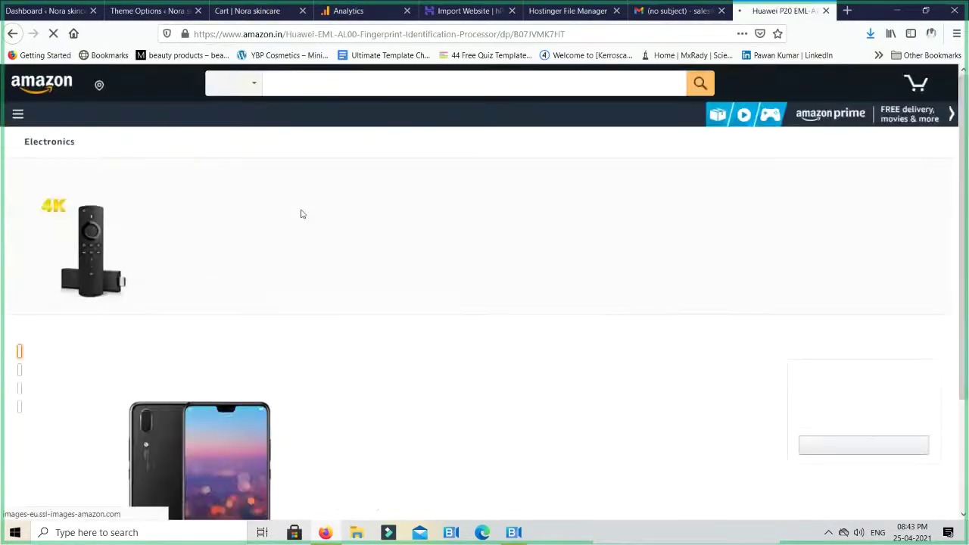
scroll(372, 341, down, 1)
scroll(374, 346, down, 2)
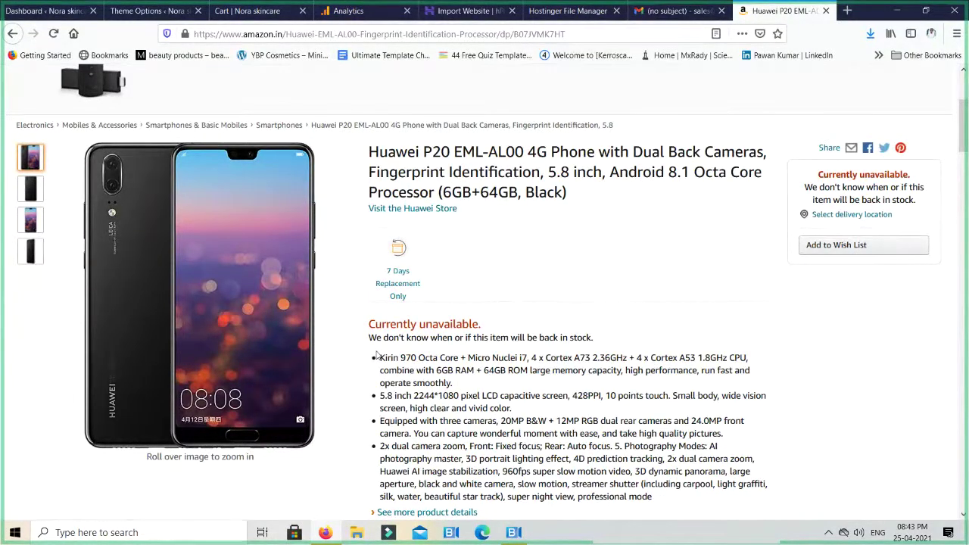
key(ctrl+w)
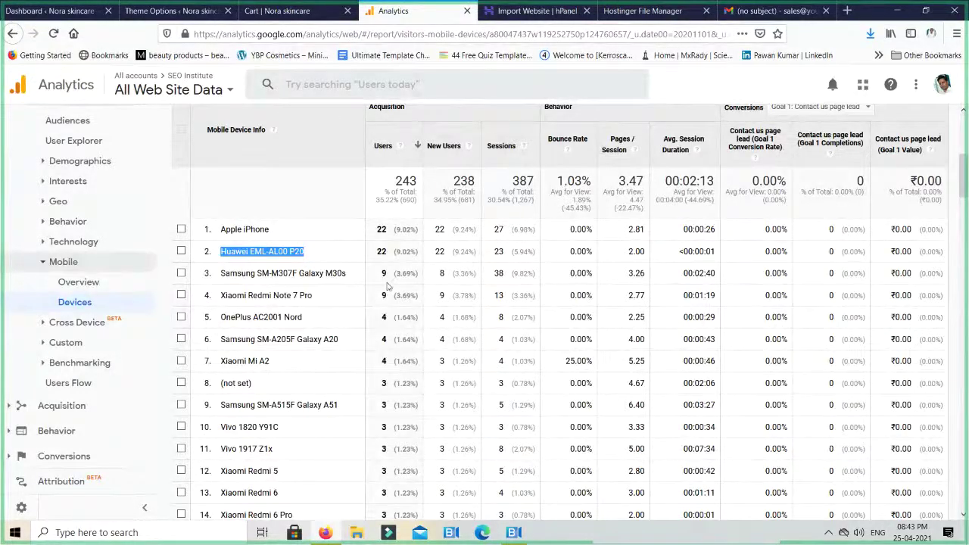
Compare bounce rates for Xiaomi Mi A2 (25.00%) in row 7 and Vivo 1807 Y95 in row 31
click(575, 241)
drag(566, 362, 219, 365)
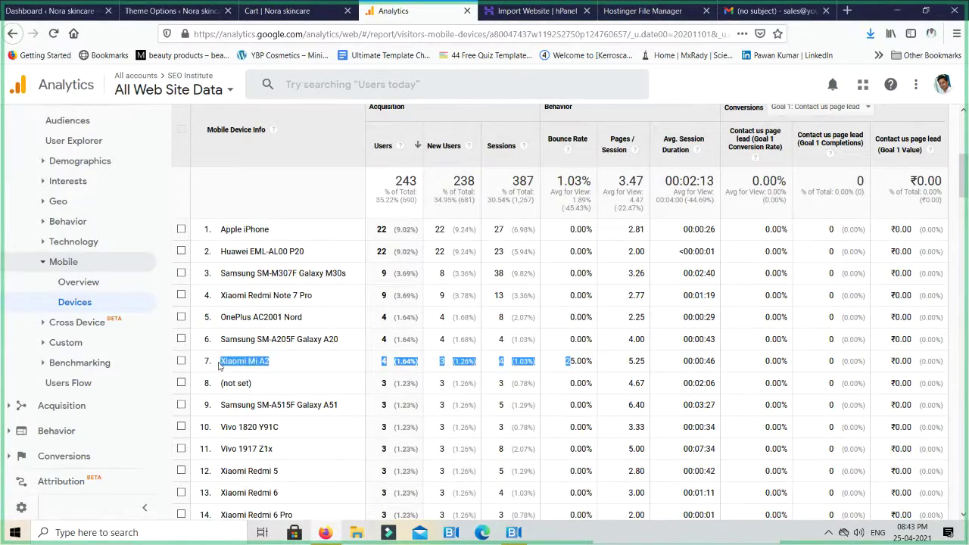
click(590, 364)
double_click(584, 365)
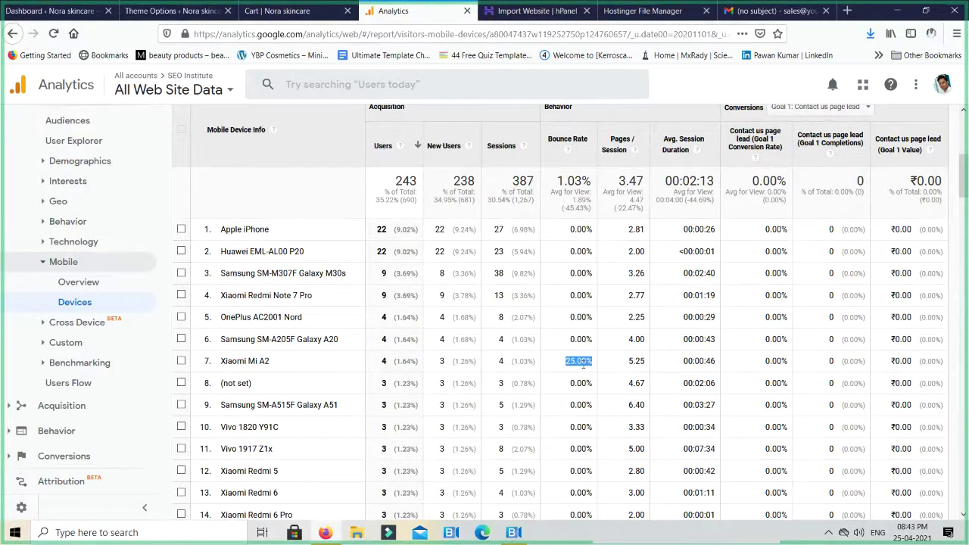
scroll(583, 364, down, 3)
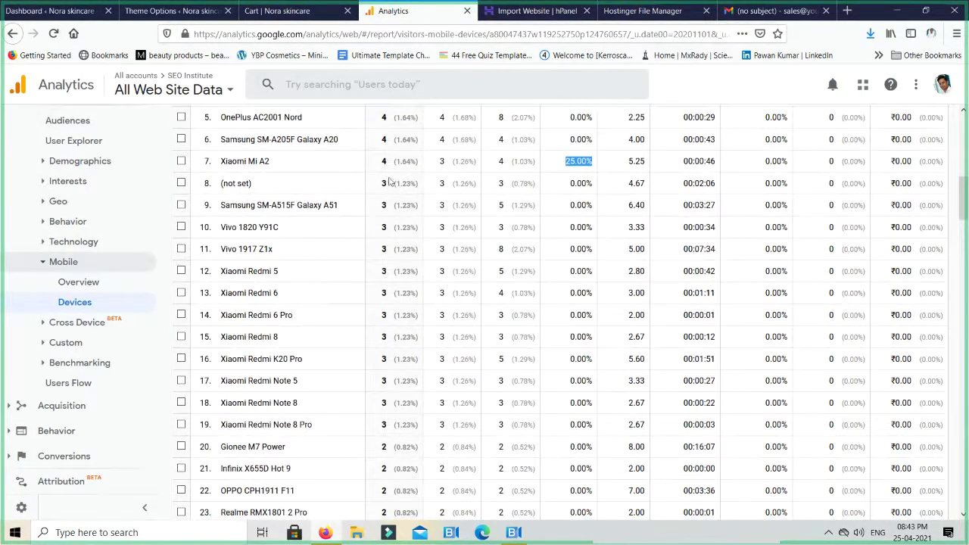
scroll(579, 360, down, 5)
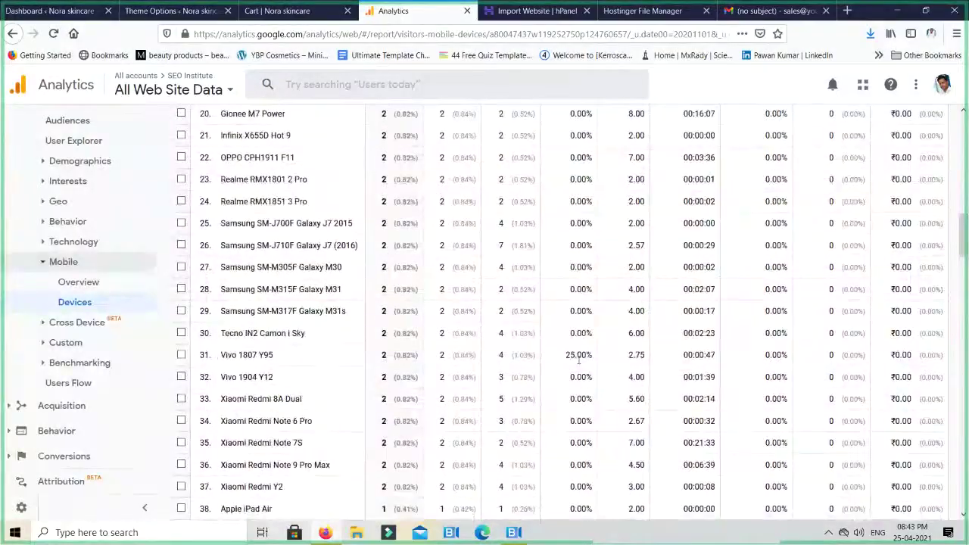
drag(579, 361, 236, 356)
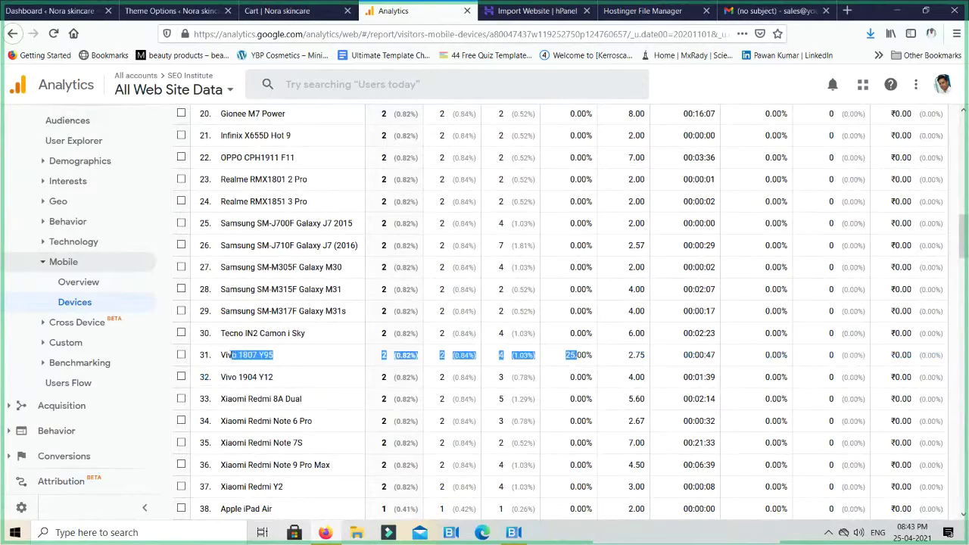
click(579, 362)
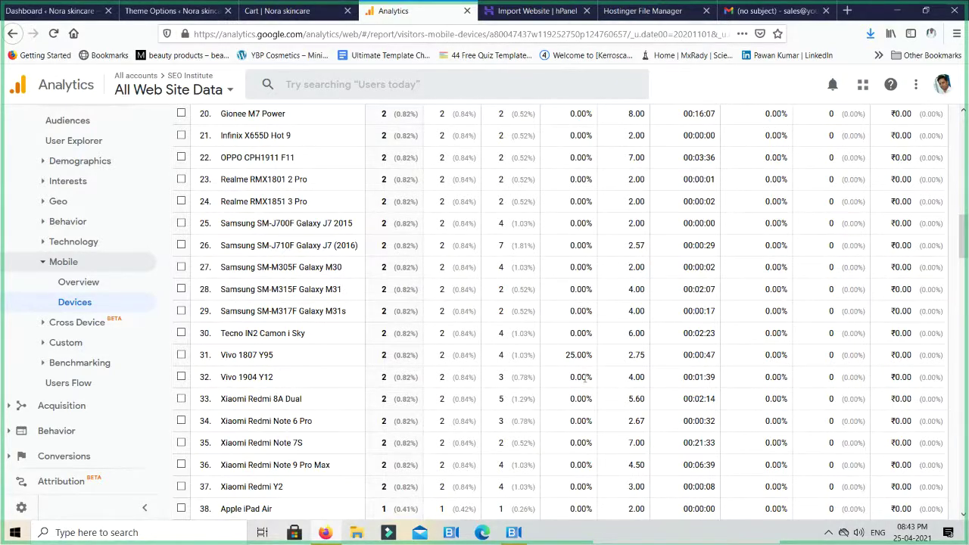
Scroll through the full device list, then expand the Acquisition reports section
scroll(584, 378, down, 3)
scroll(583, 386, down, 5)
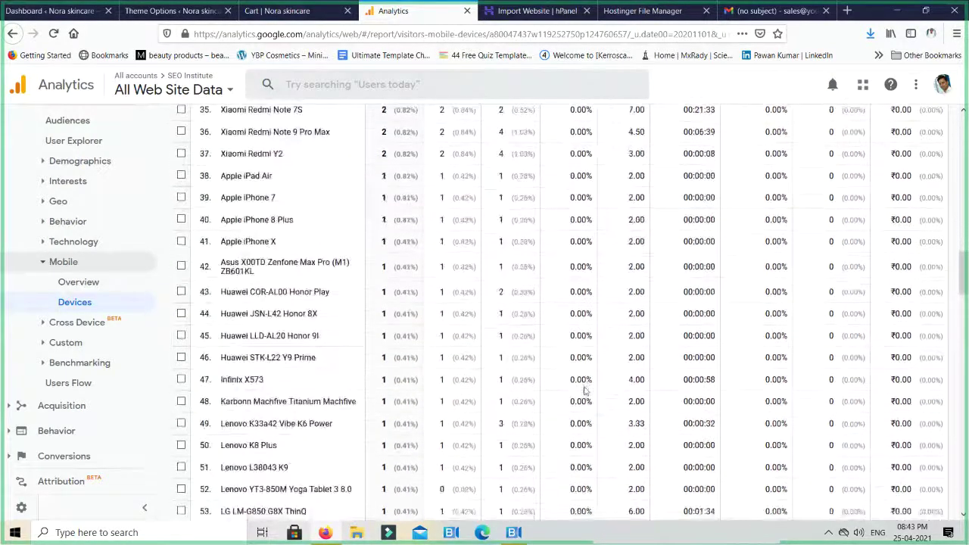
scroll(584, 390, down, 5)
scroll(584, 391, down, 14)
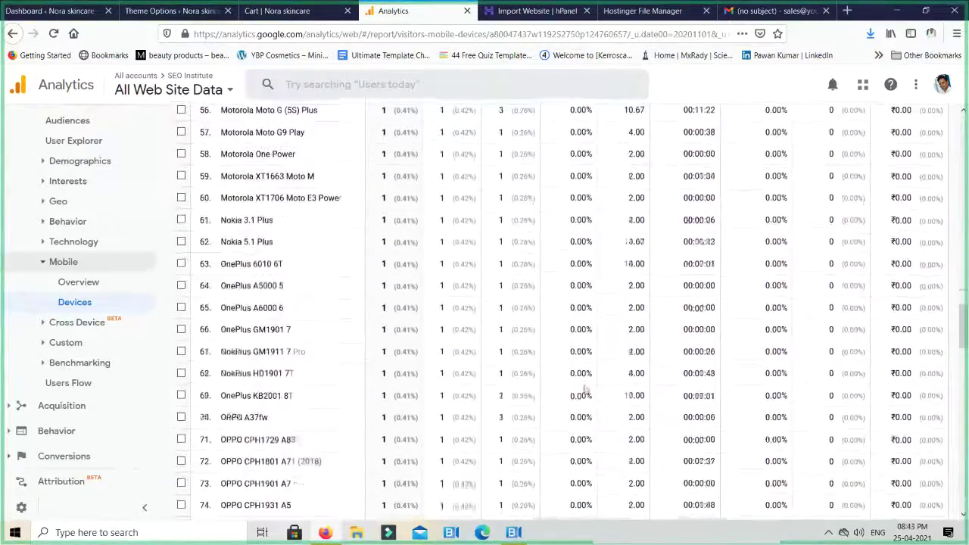
scroll(583, 390, down, 7)
scroll(584, 388, up, 20)
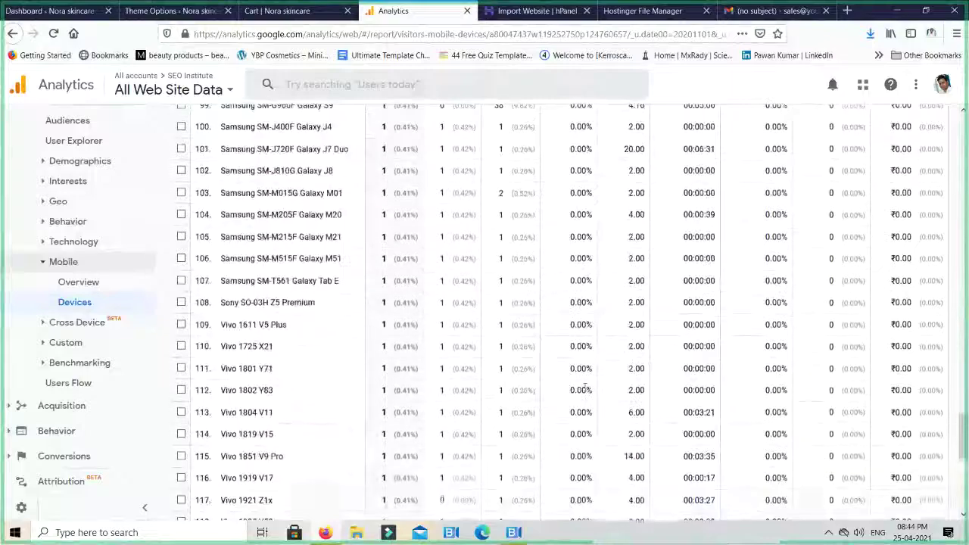
scroll(584, 388, up, 20)
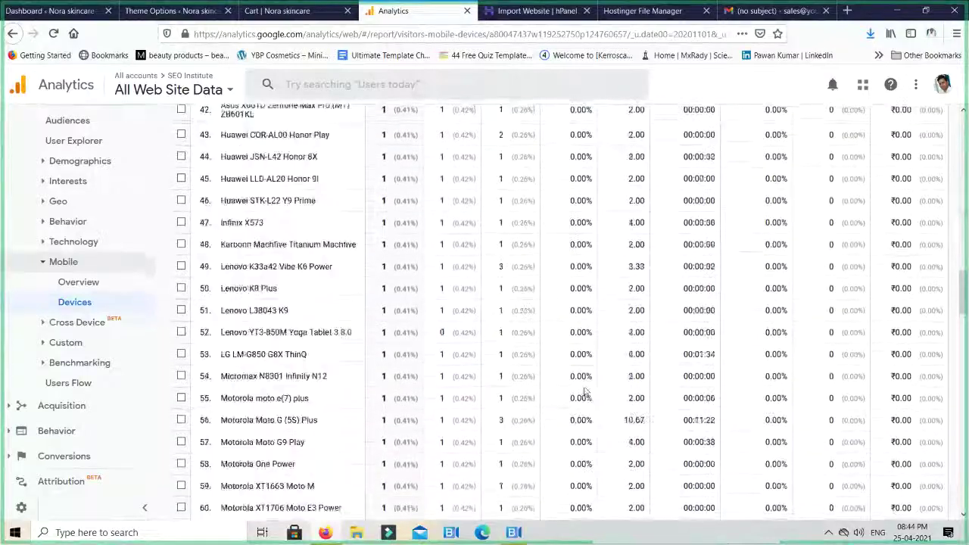
click(62, 406)
Read channel users on the Acquisition Overview pie chart: Organic Search 412, Direct 185, Social 81, Referral 28
click(65, 314)
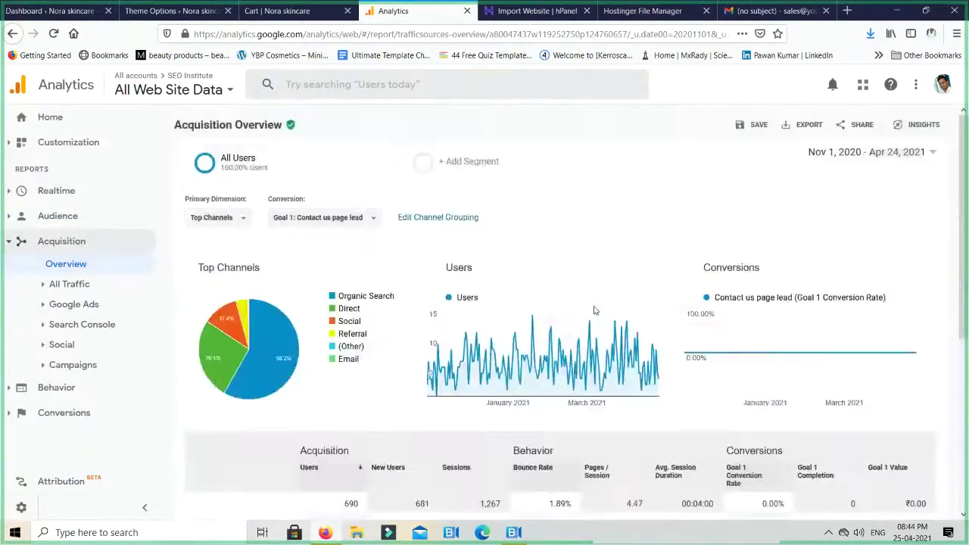
scroll(593, 307, down, 2)
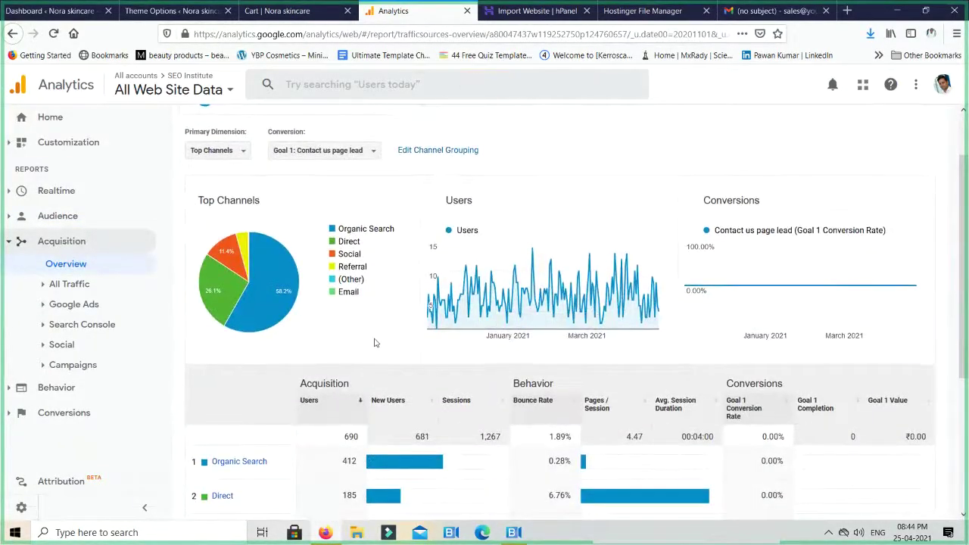
scroll(373, 340, down, 2)
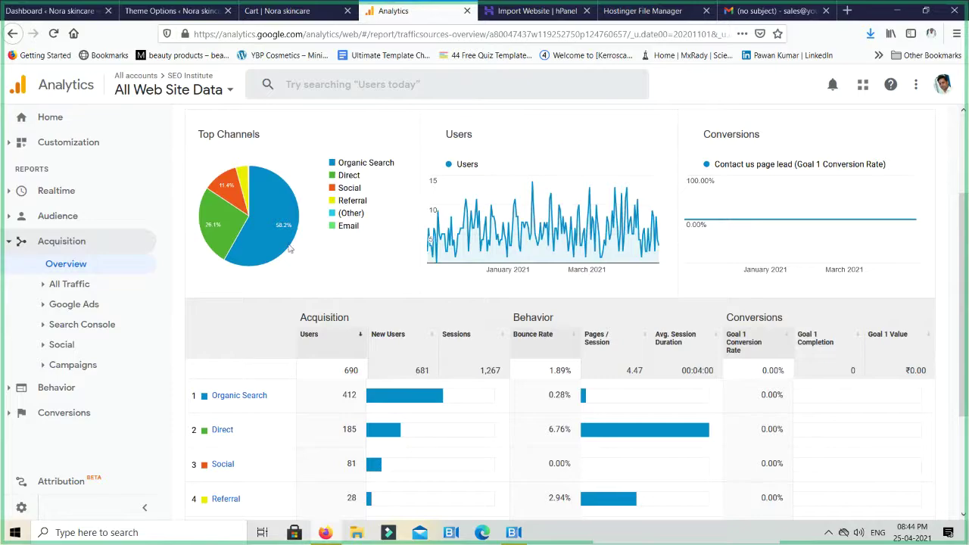
mouse_move(261, 238)
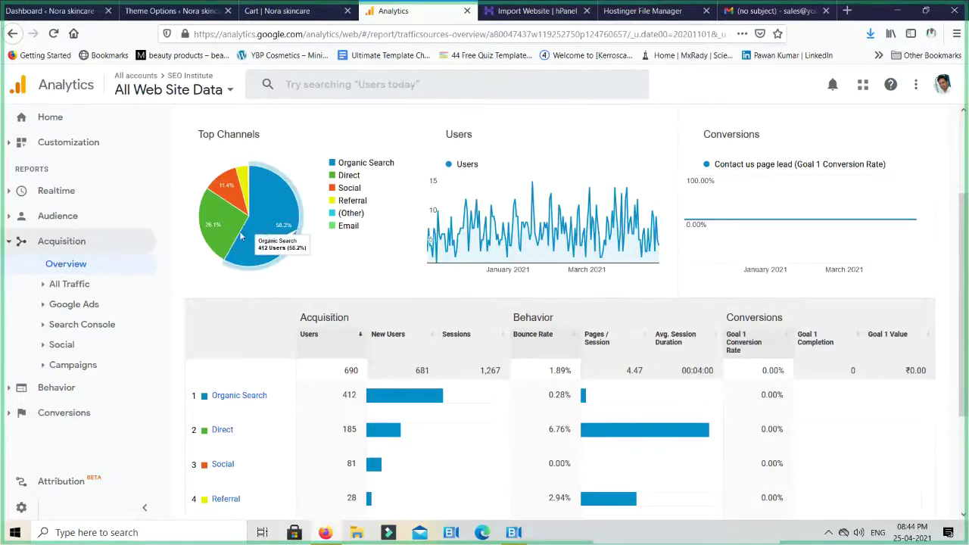
mouse_move(216, 227)
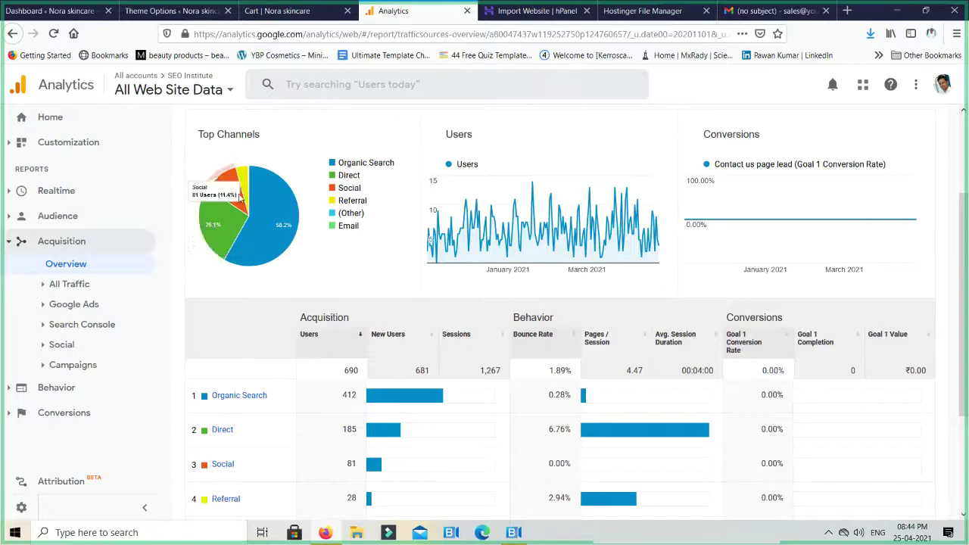
mouse_move(244, 185)
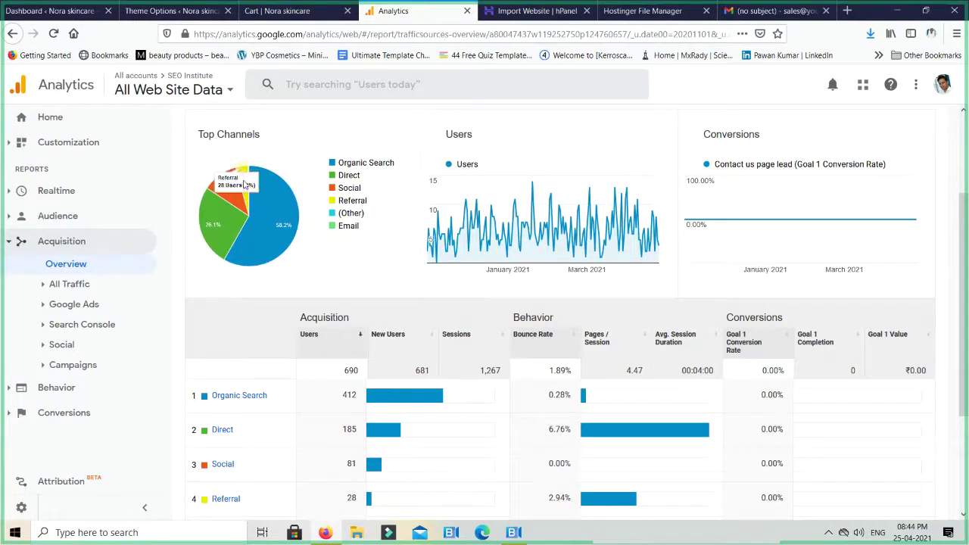
mouse_move(292, 224)
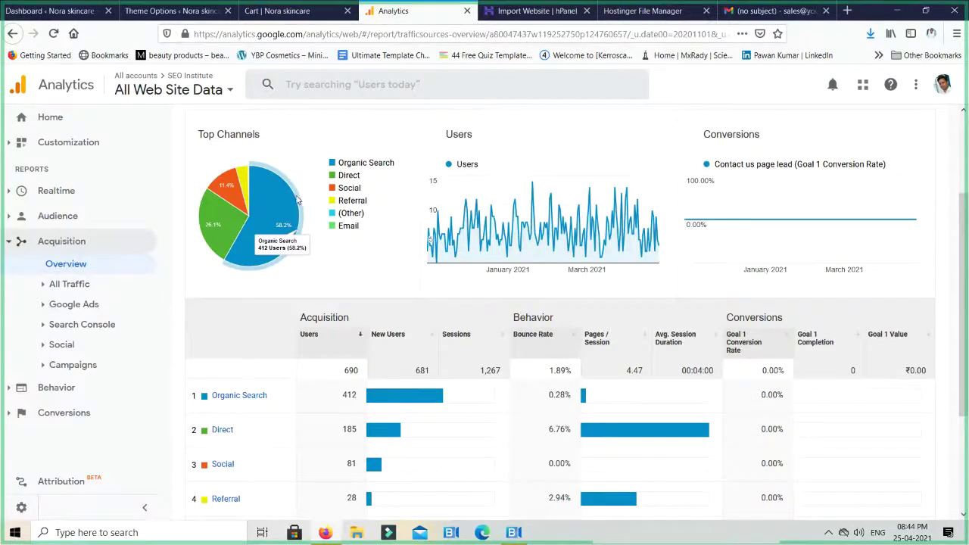
scroll(340, 210, down, 2)
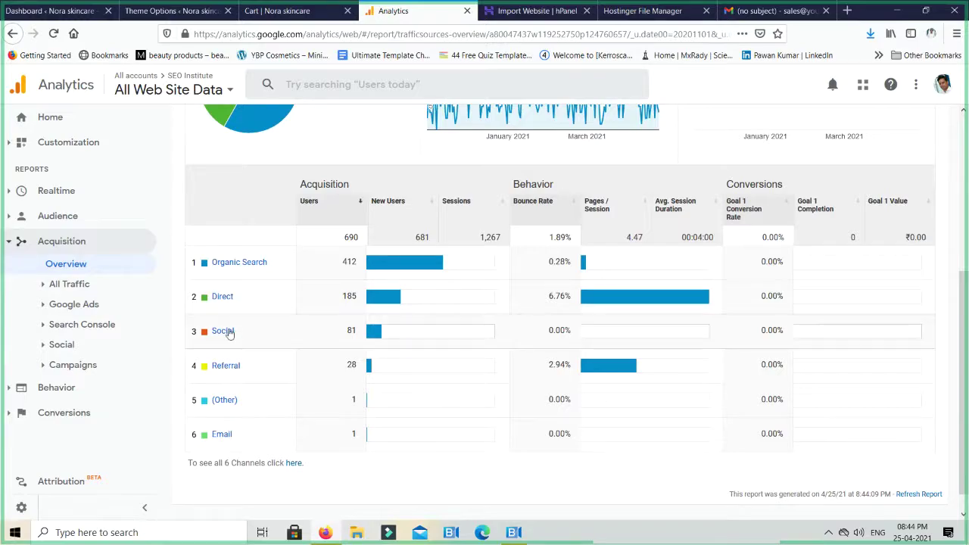
Open the Social channel report: Facebook 75 users, LinkedIn 4, Instagram 1, YouTube 1
click(223, 331)
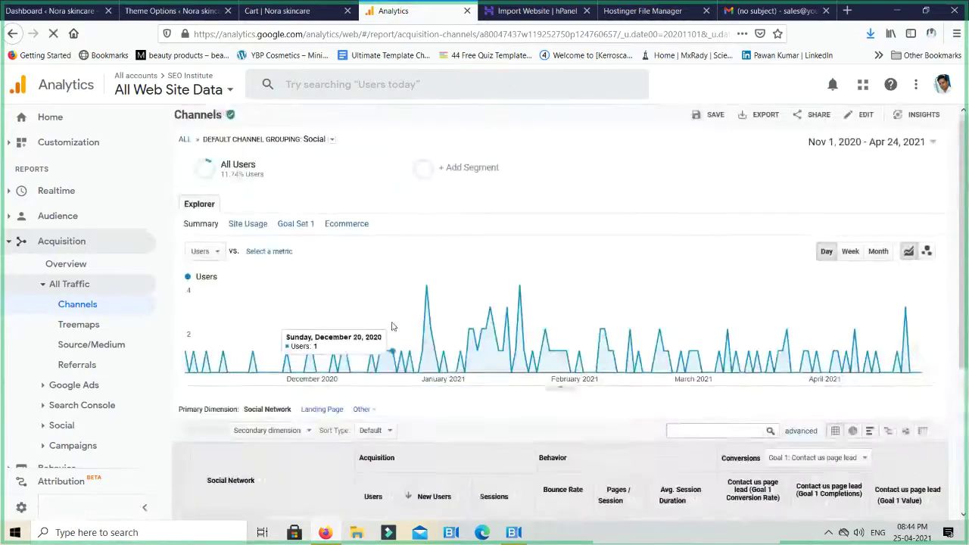
scroll(391, 326, down, 3)
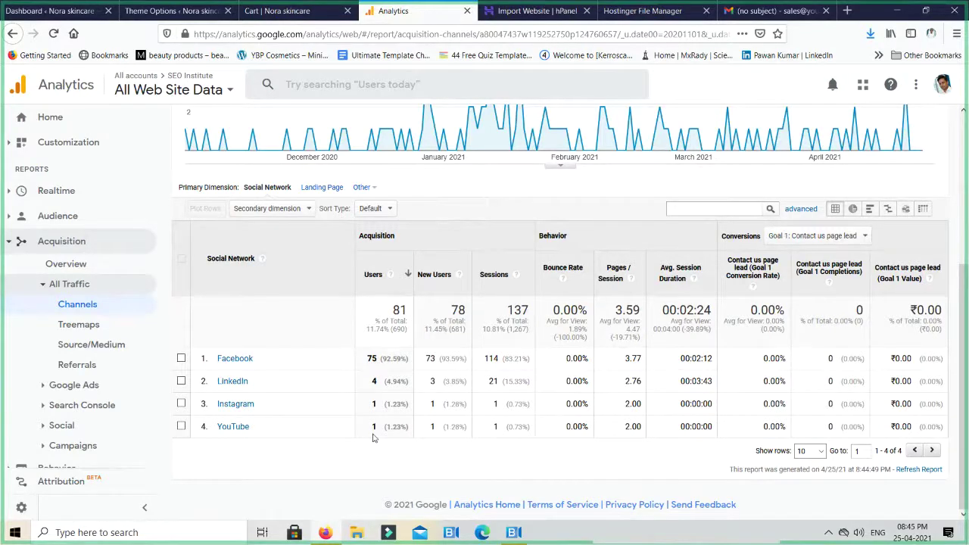
Open Search Console > Queries and set the table to show 2500 rows per page
click(99, 406)
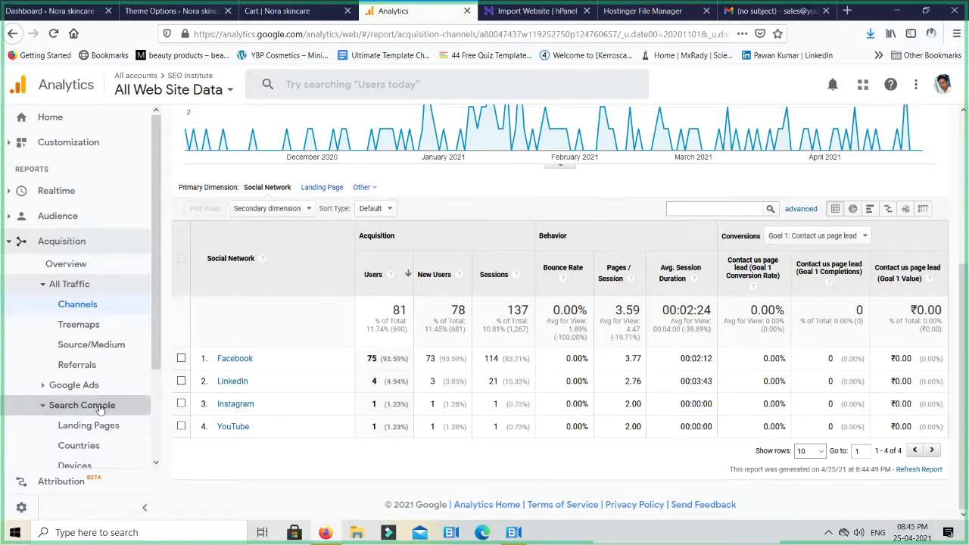
scroll(102, 408, down, 1)
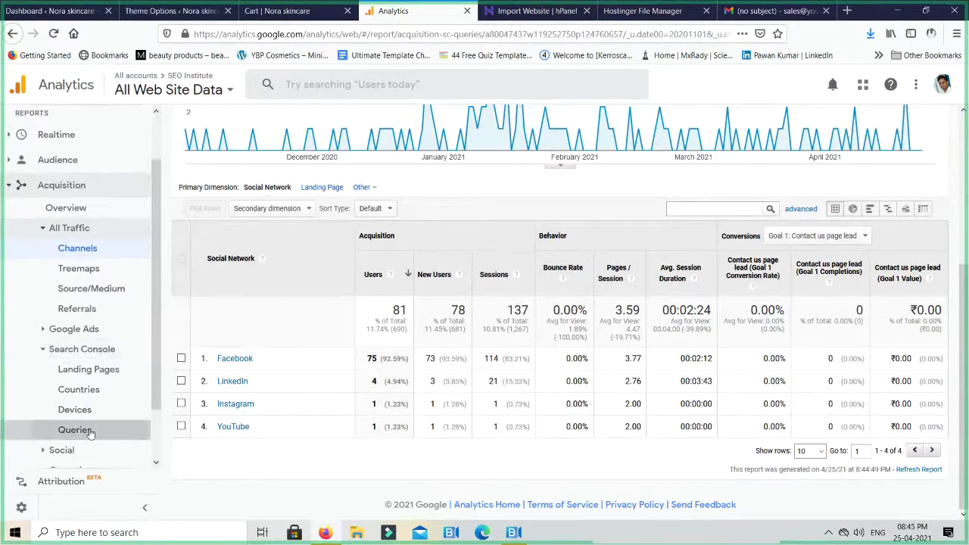
click(89, 430)
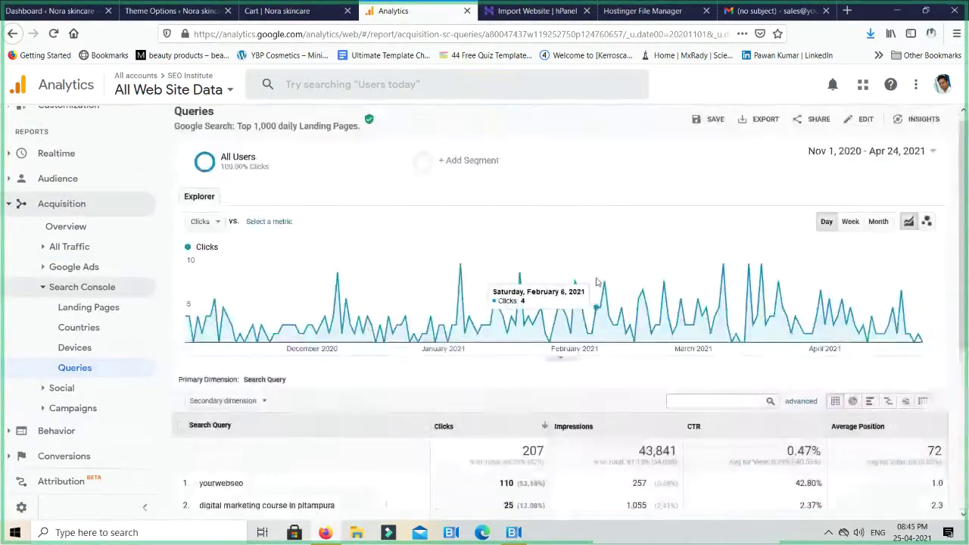
scroll(596, 281, down, 3)
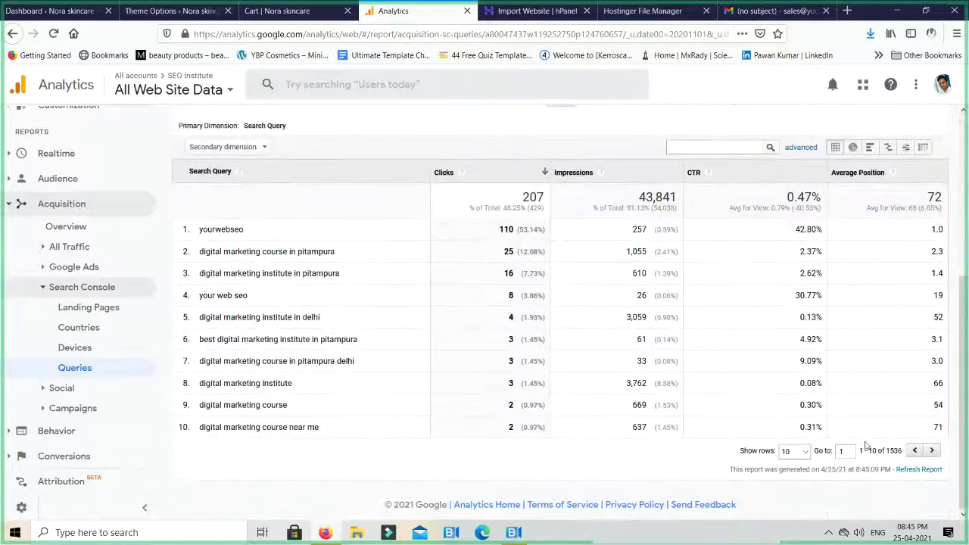
click(796, 453)
click(791, 423)
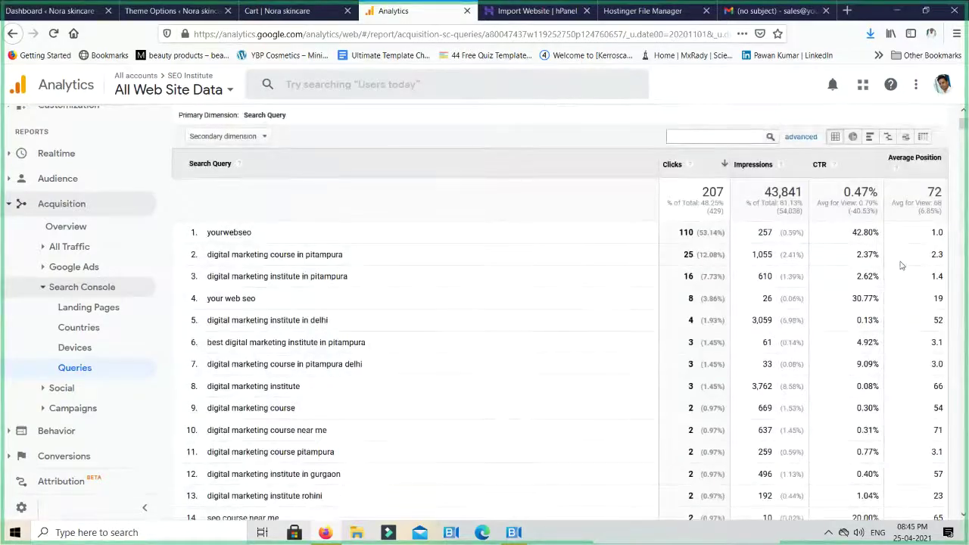
scroll(901, 265, down, 3)
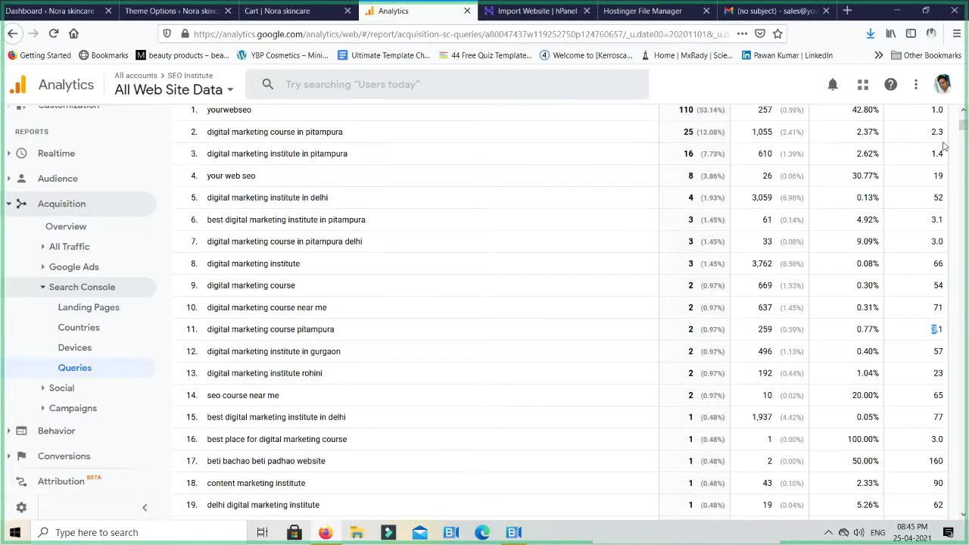
scroll(939, 151, up, 2)
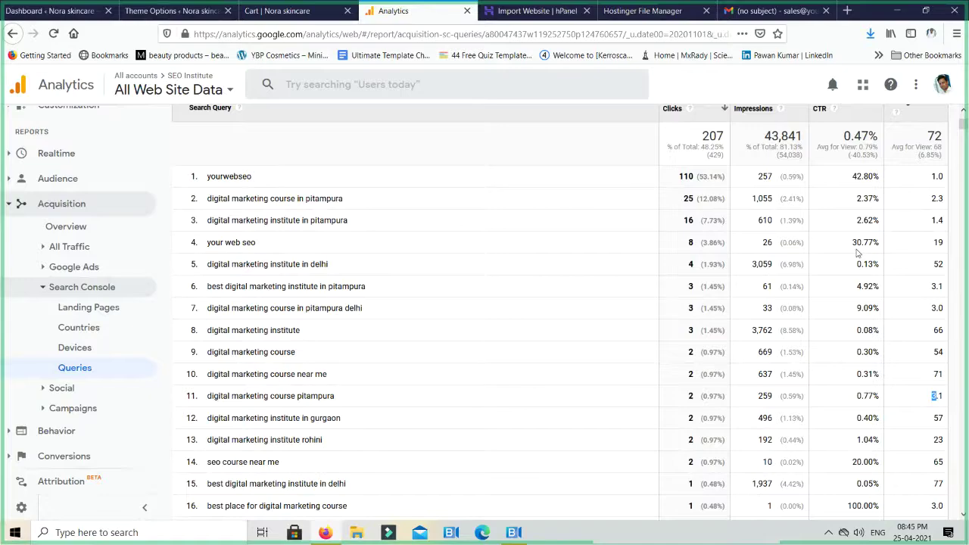
scroll(857, 253, up, 1)
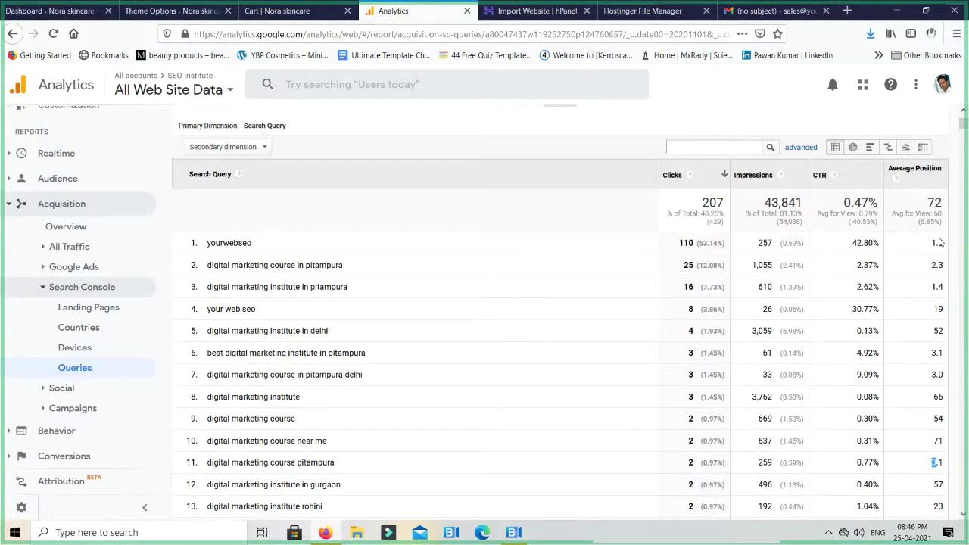
Mark the figures for the yourwebseo, your web seo and 'best place for digital marketing course' rows
drag(942, 243, 932, 243)
drag(861, 311, 236, 309)
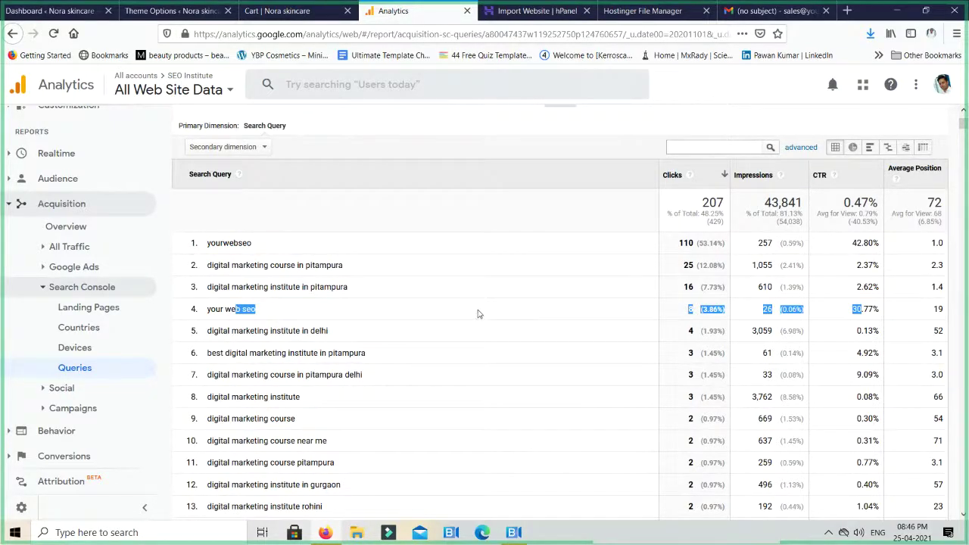
click(516, 300)
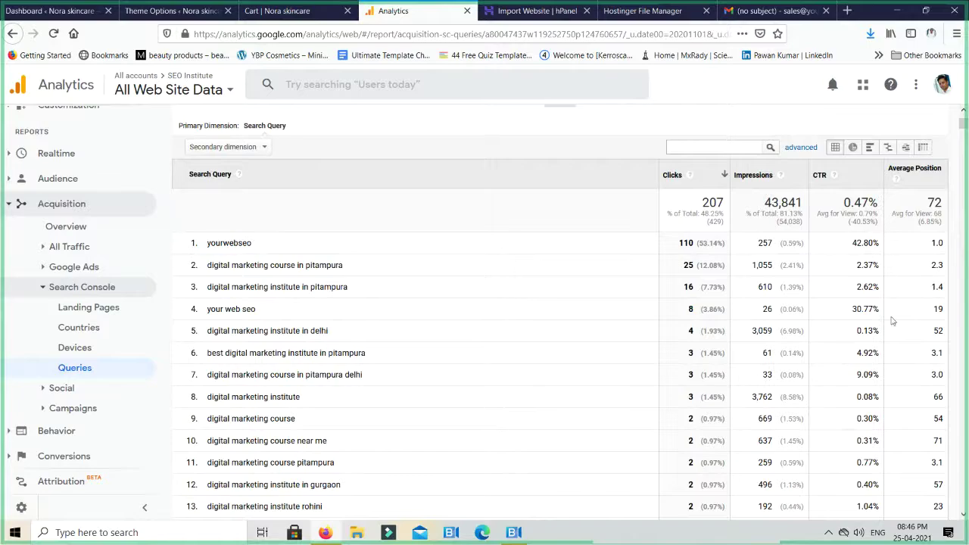
scroll(853, 327, down, 2)
scroll(853, 327, down, 4)
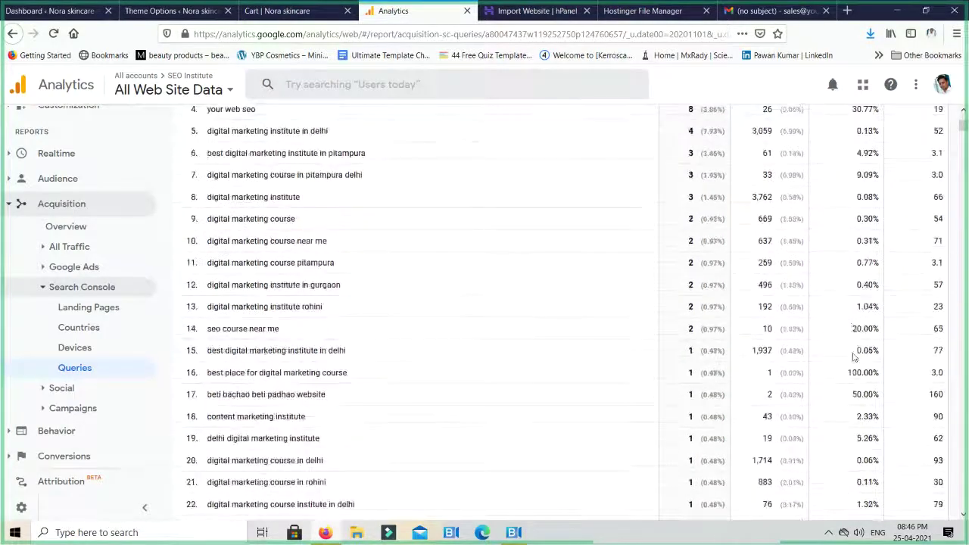
drag(856, 339, 201, 331)
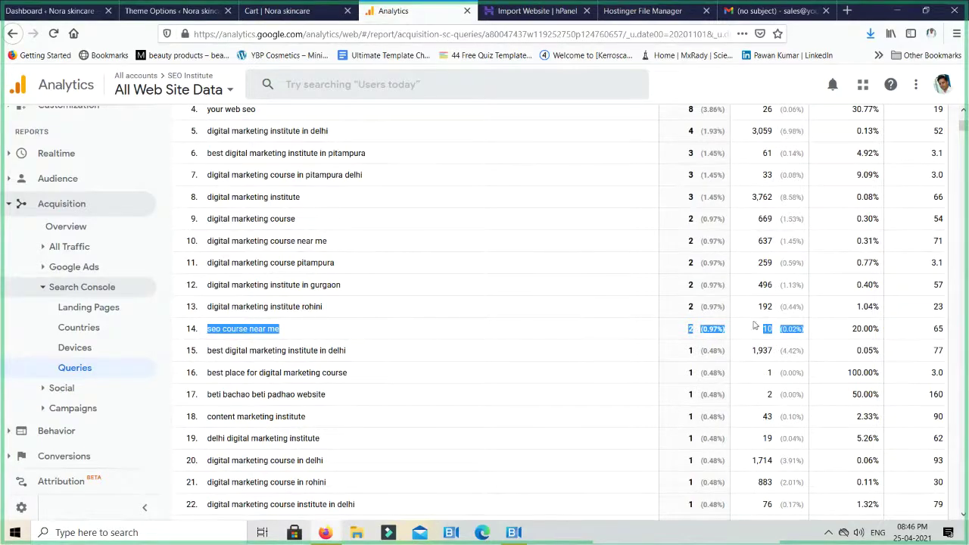
drag(856, 383, 204, 383)
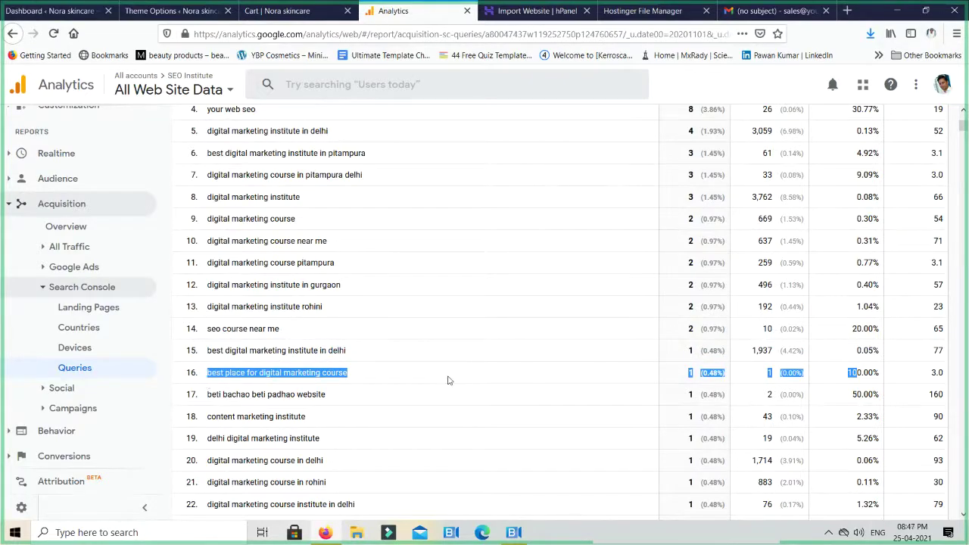
scroll(595, 375, down, 1)
scroll(595, 375, down, 1)
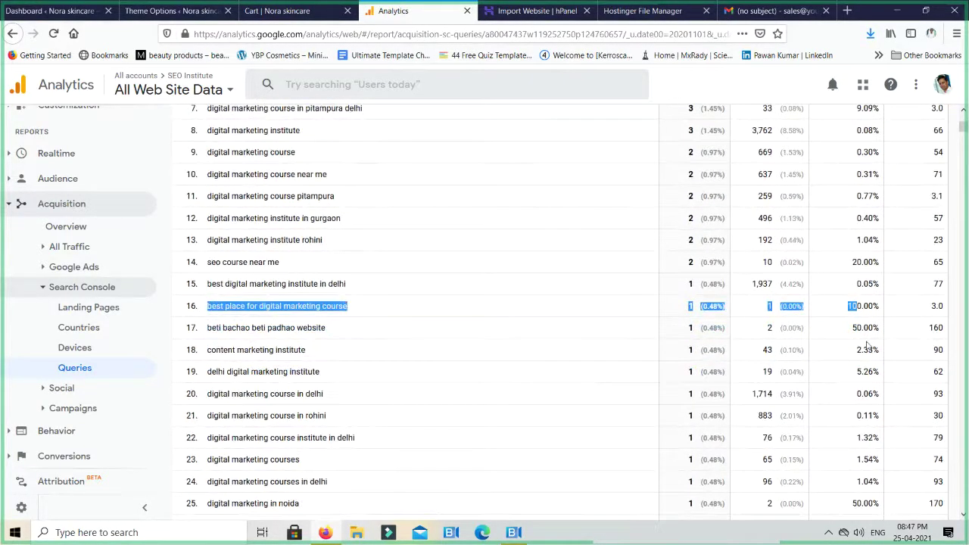
click(867, 346)
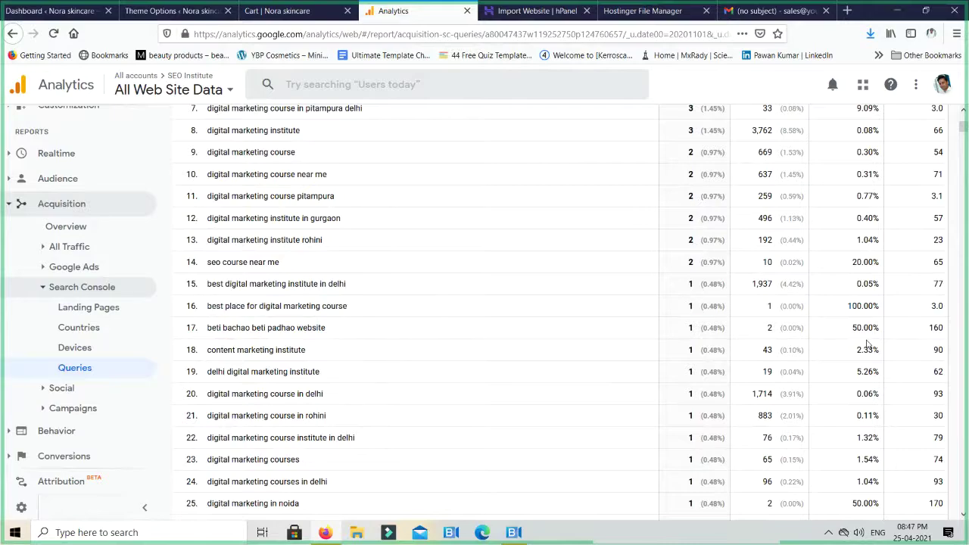
Scroll further down the queries and mark the aliexpress query containing Chinese characters
scroll(868, 340, down, 2)
scroll(868, 336, up, 5)
scroll(871, 329, down, 5)
scroll(869, 330, up, 2)
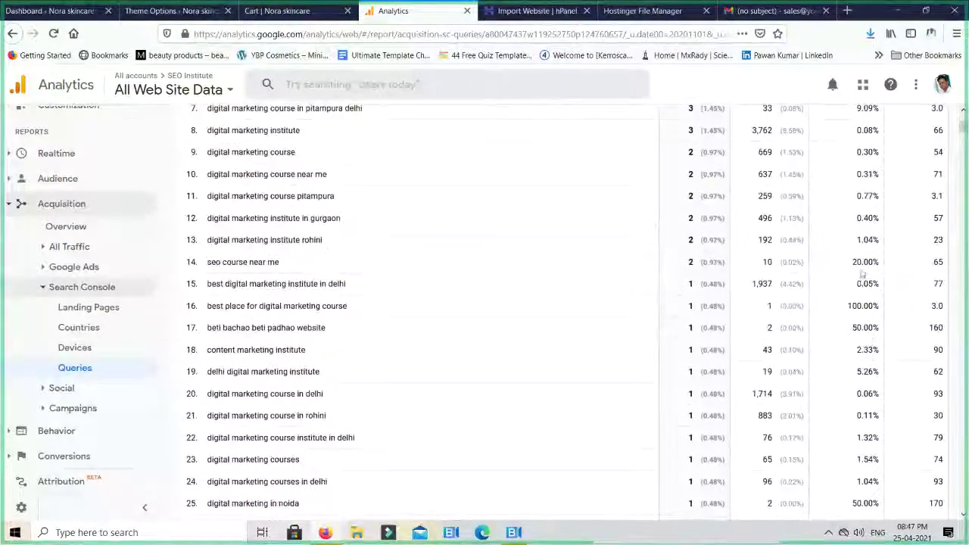
scroll(748, 281, up, 6)
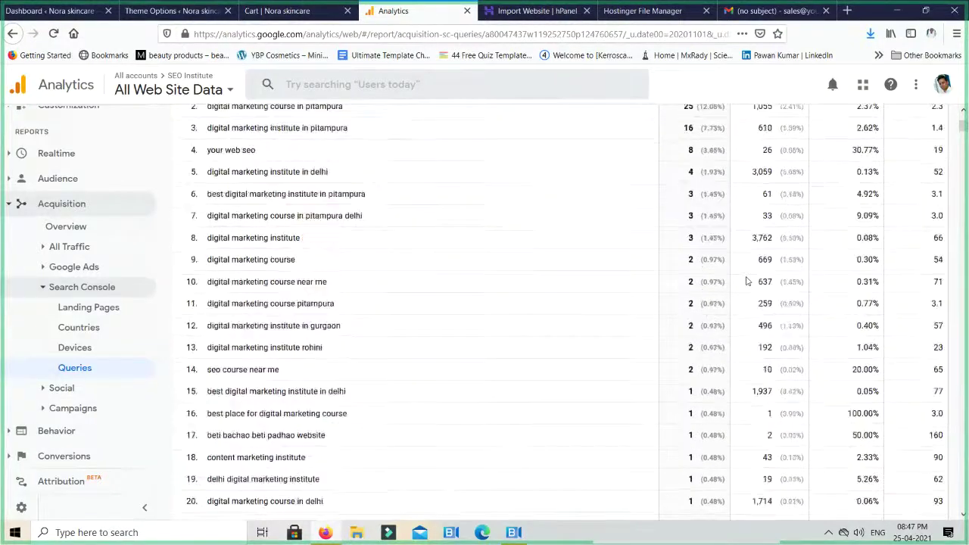
scroll(741, 448, down, 3)
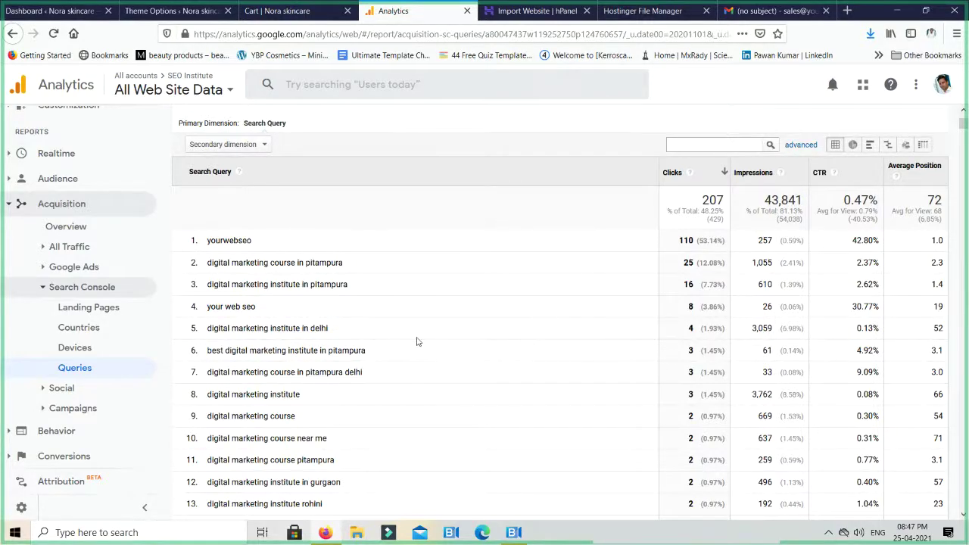
scroll(416, 342, down, 12)
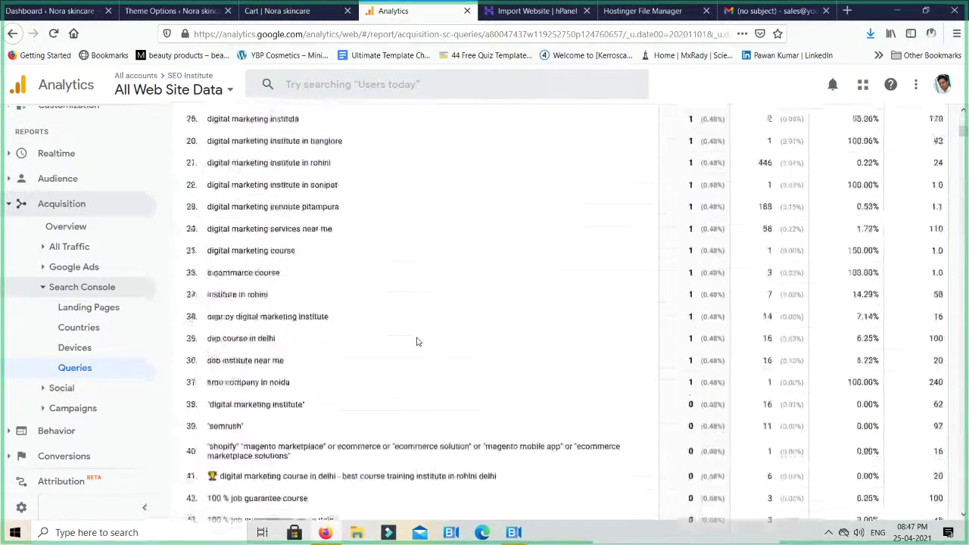
scroll(416, 342, down, 12)
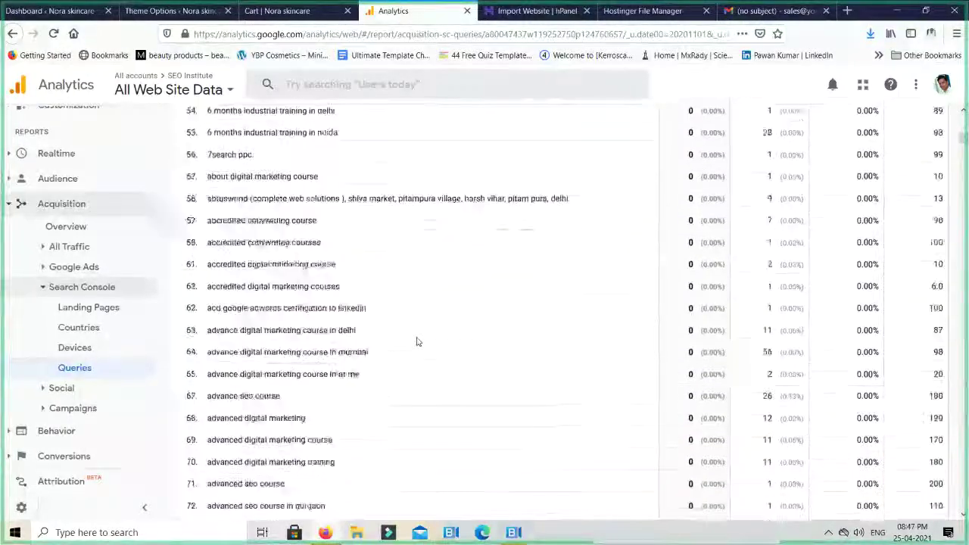
scroll(416, 342, down, 8)
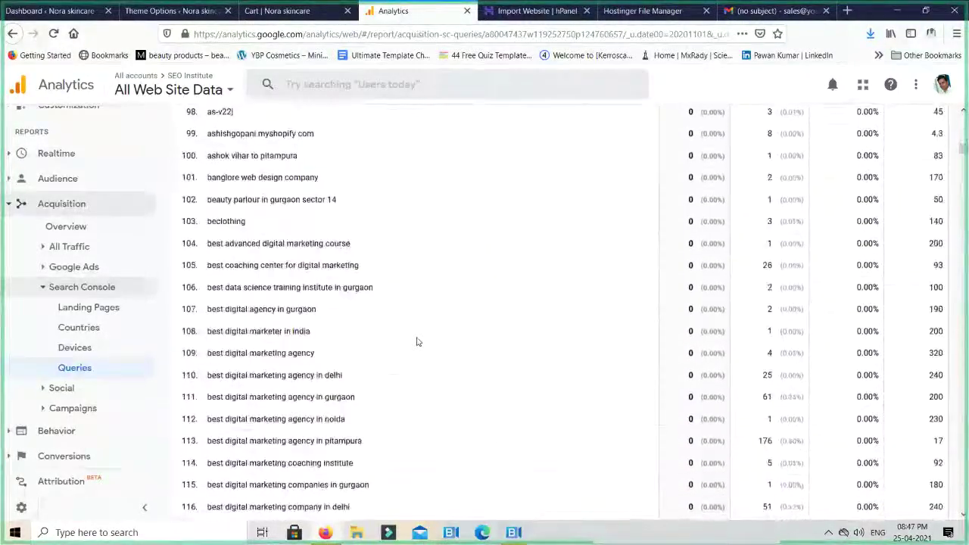
scroll(416, 342, up, 1)
scroll(416, 342, up, 2)
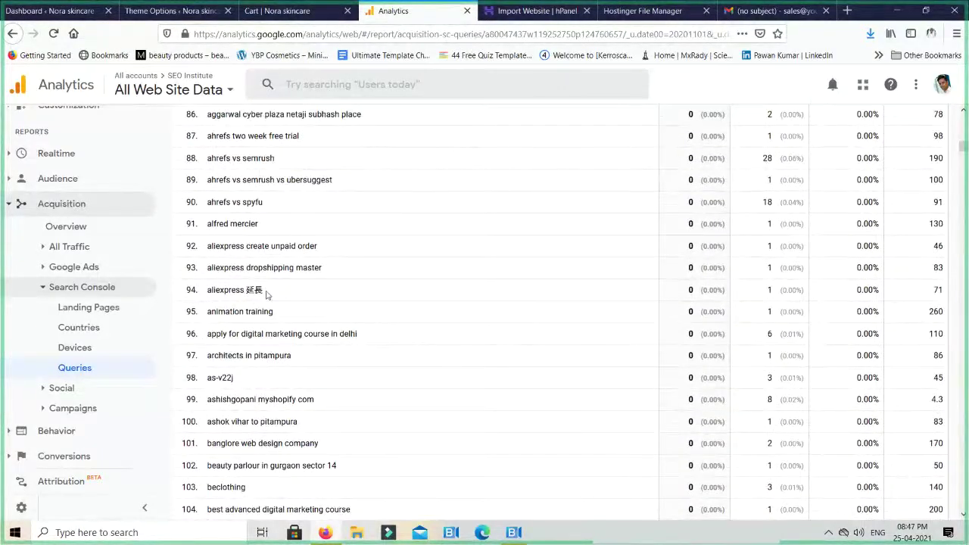
double_click(265, 292)
drag(211, 290, 373, 303)
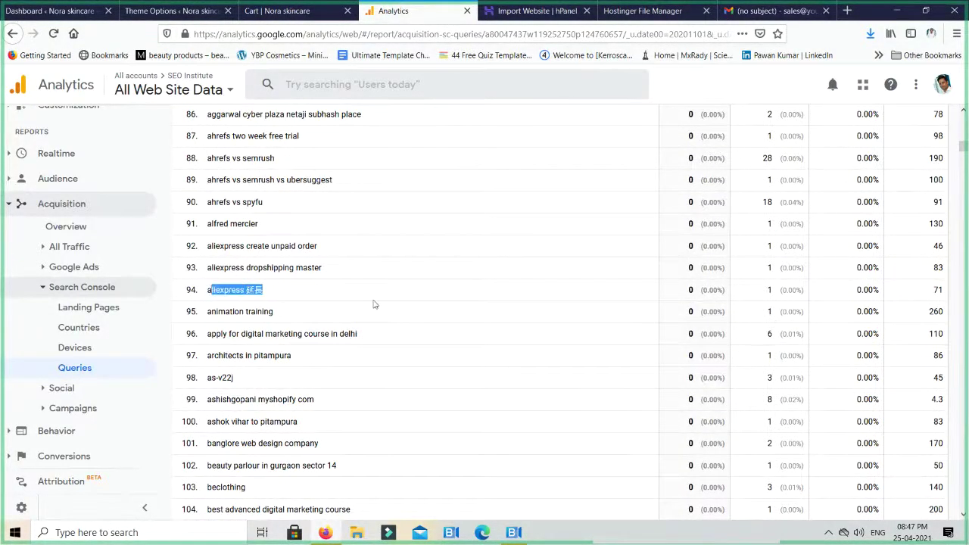
Select the query 'beauty parlour in gurgaon sector 14' and open a new tab for it
scroll(250, 325, down, 3)
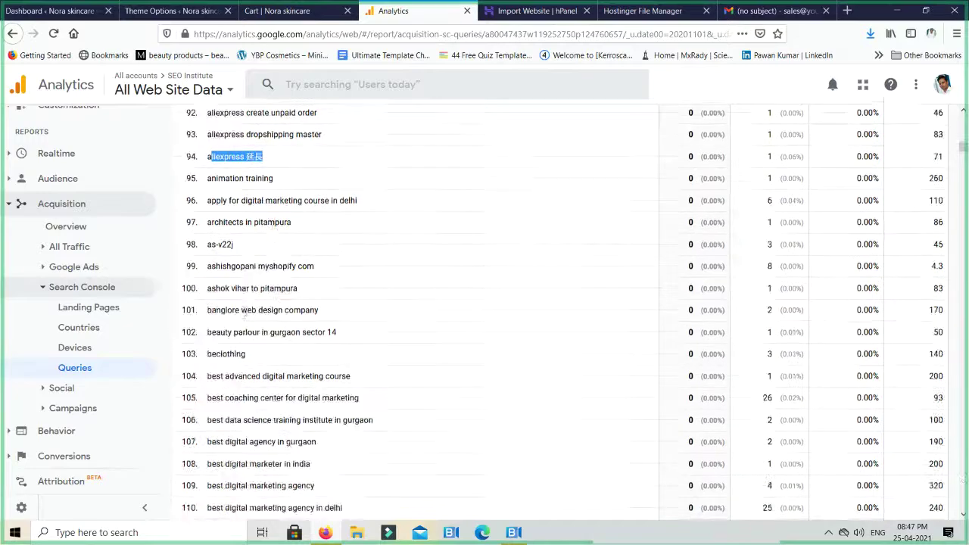
scroll(244, 324, down, 4)
scroll(288, 275, up, 3)
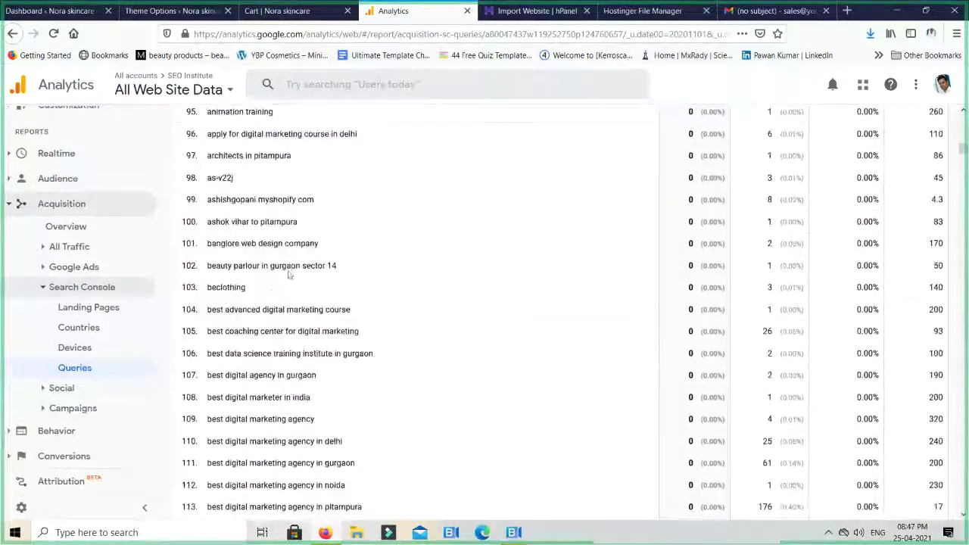
triple_click(291, 267)
key(ctrl+c)
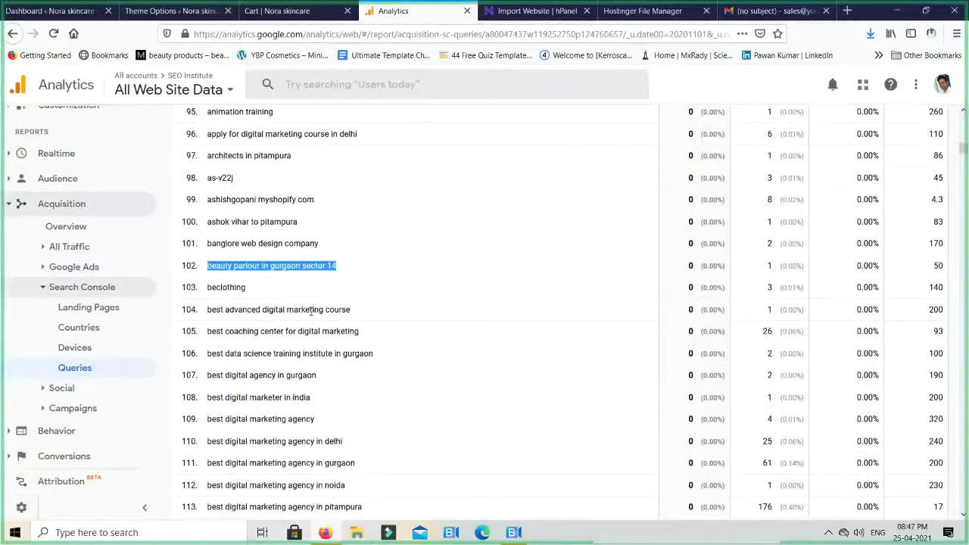
key(ctrl+t)
Search Google for 'beauty parlour in gurgaon sector 14' and scan the first results page
key(ctrl+v)
key(Return)
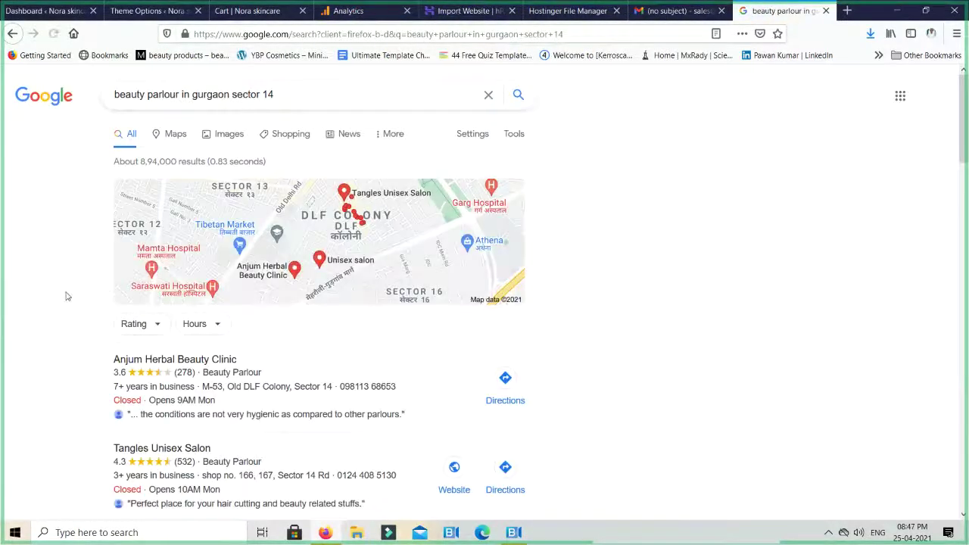
scroll(66, 296, down, 15)
scroll(66, 296, down, 8)
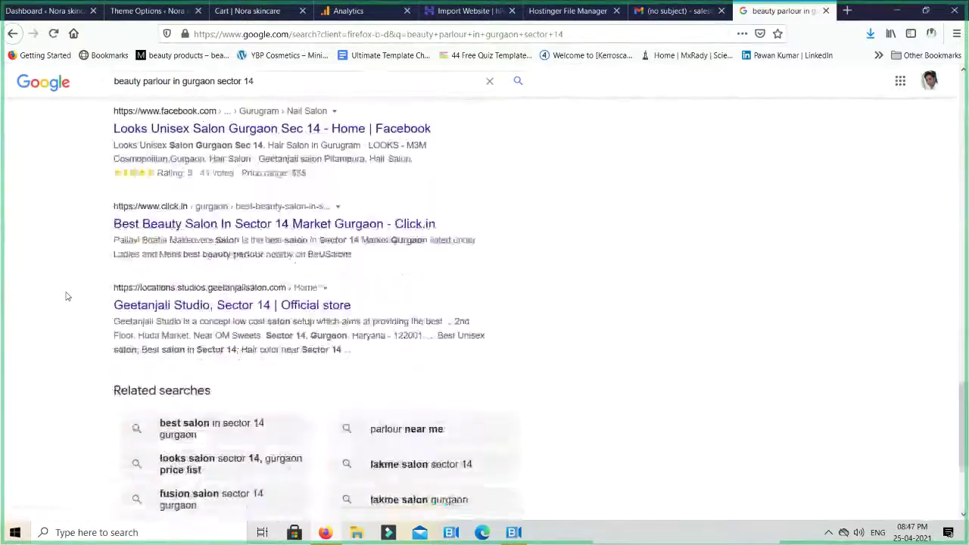
scroll(66, 296, down, 5)
Browse Google result pages 2, 3 and 4 for the query
click(407, 421)
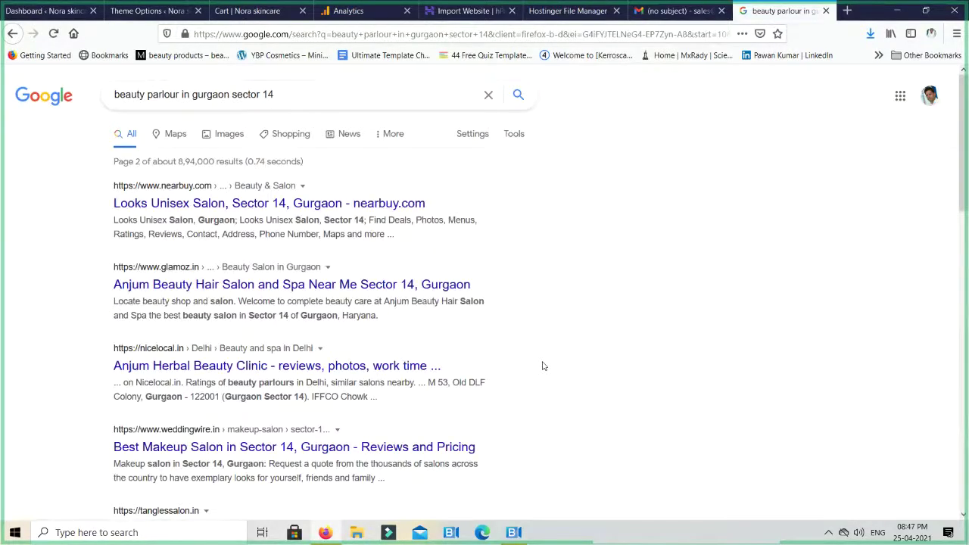
scroll(542, 366, down, 5)
scroll(542, 366, down, 7)
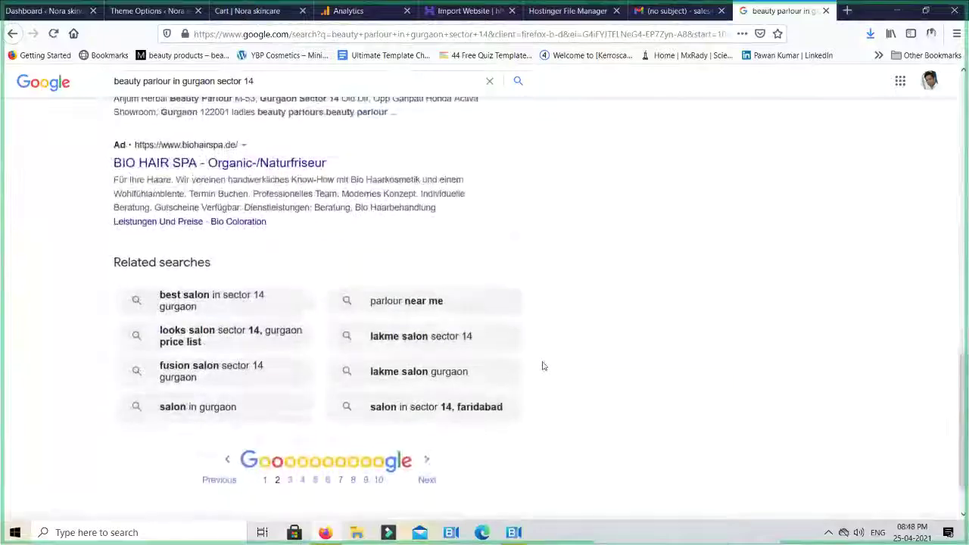
scroll(542, 366, down, 2)
click(432, 417)
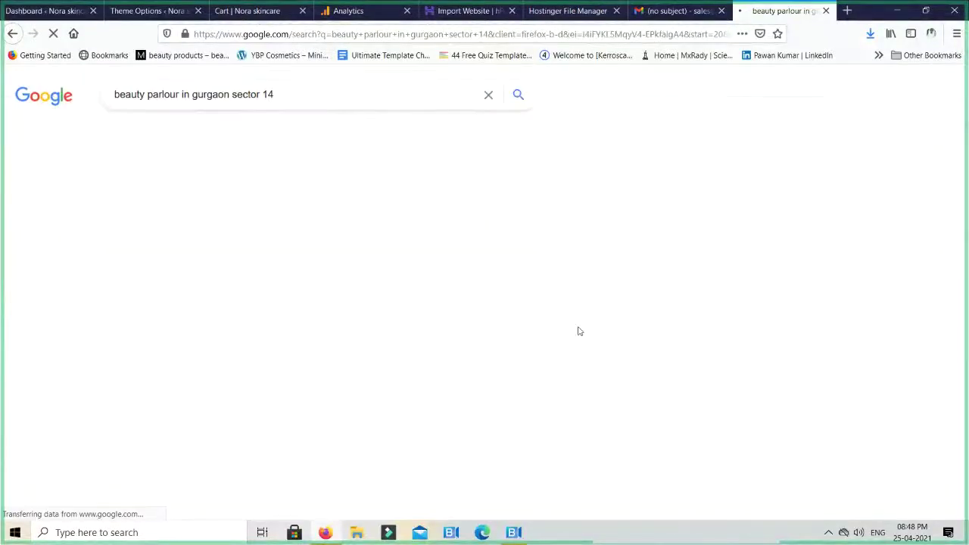
scroll(579, 331, down, 5)
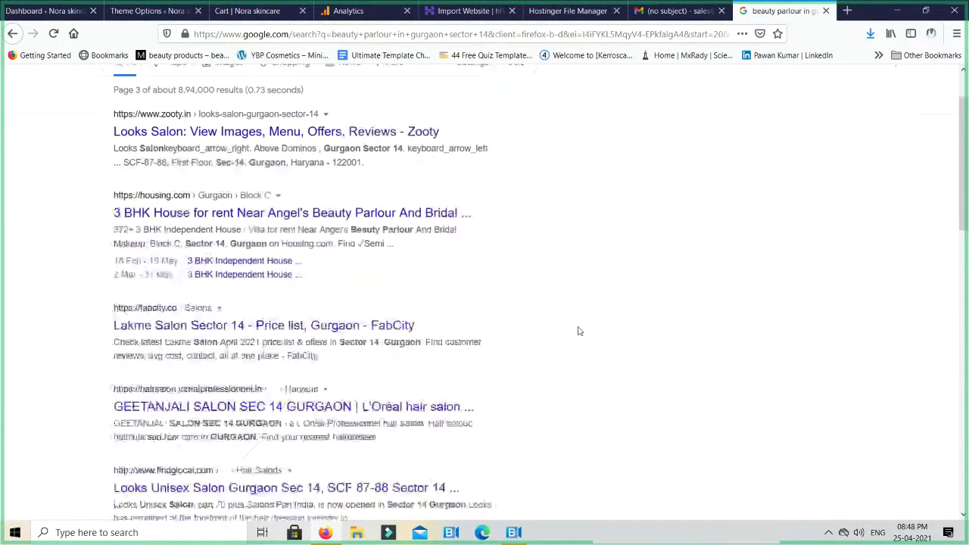
scroll(579, 330, down, 4)
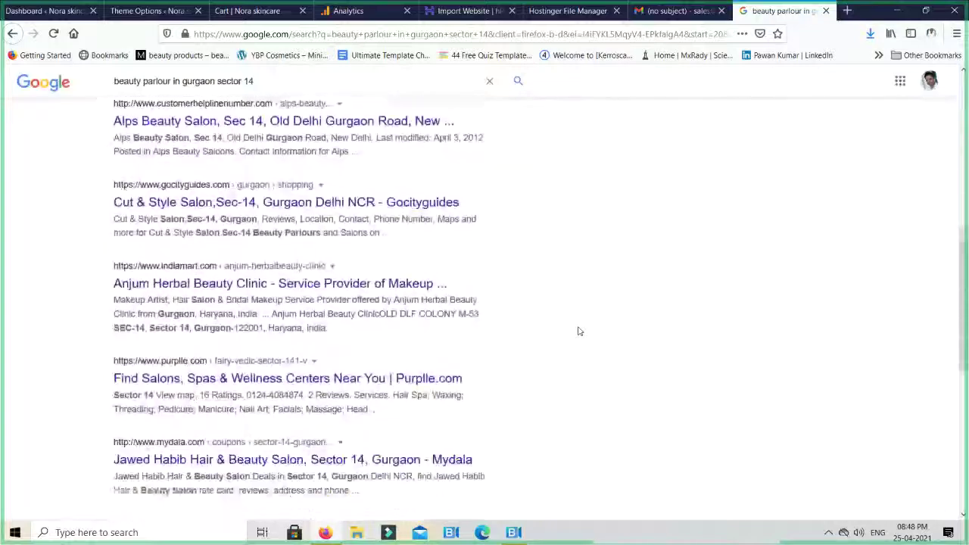
scroll(579, 331, down, 3)
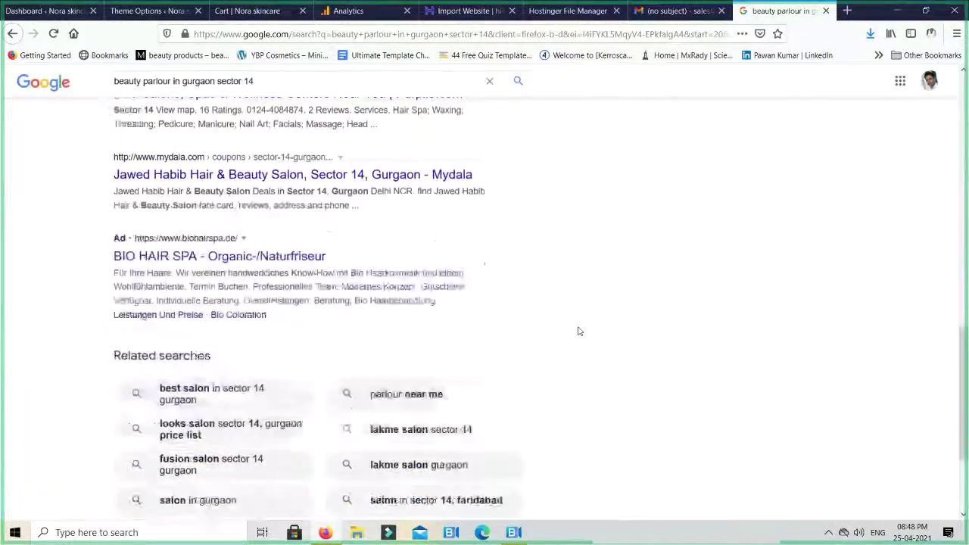
click(426, 475)
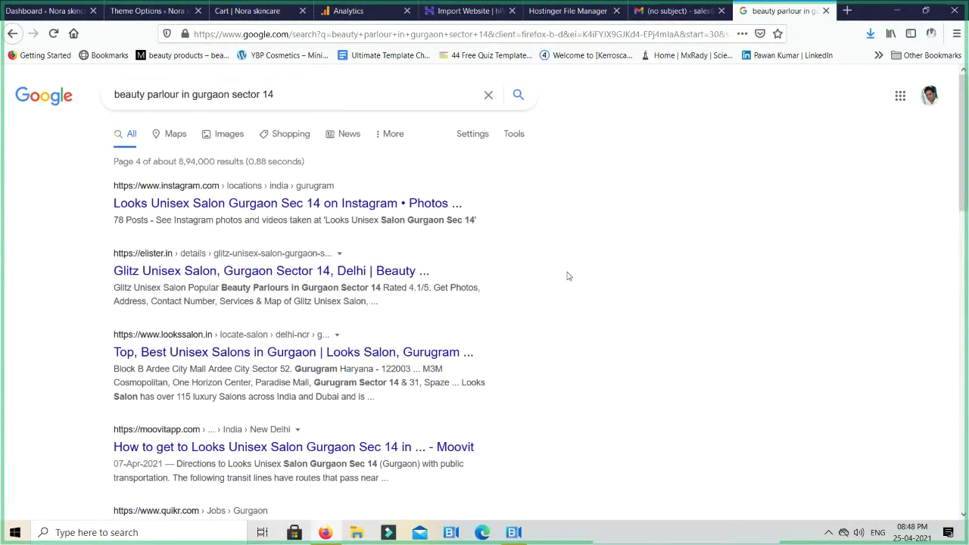
scroll(569, 277, down, 10)
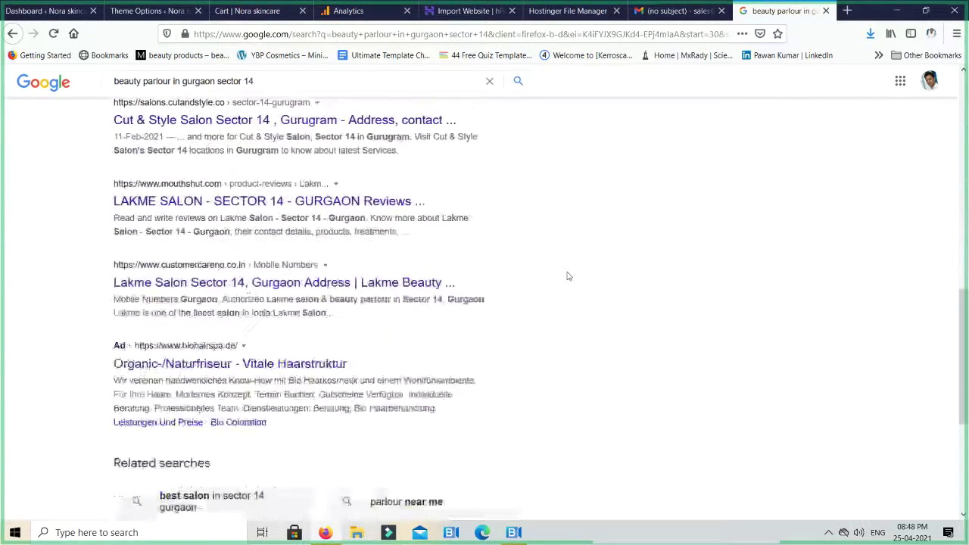
Glance at the meeting window, then close the results tab to return to Analytics
key(alt+Tab)
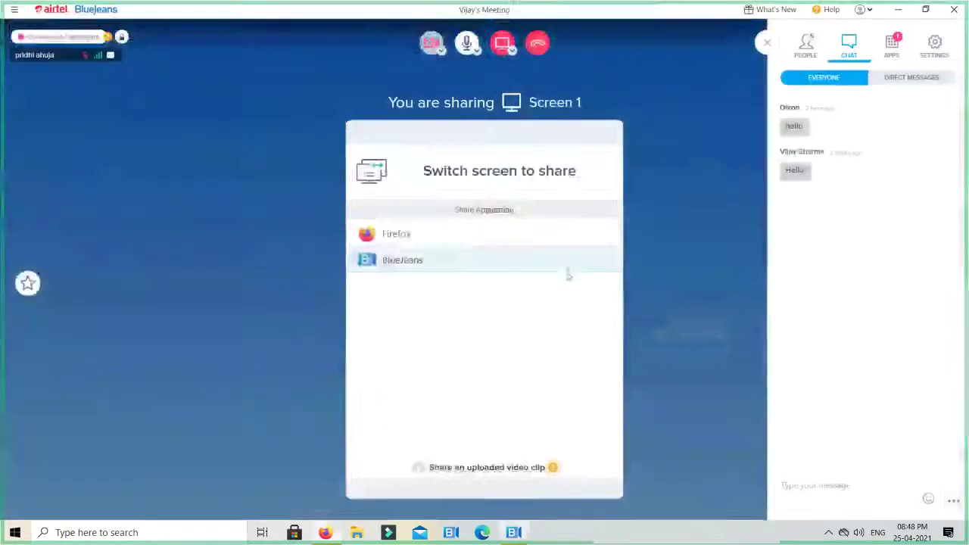
key(alt+Tab)
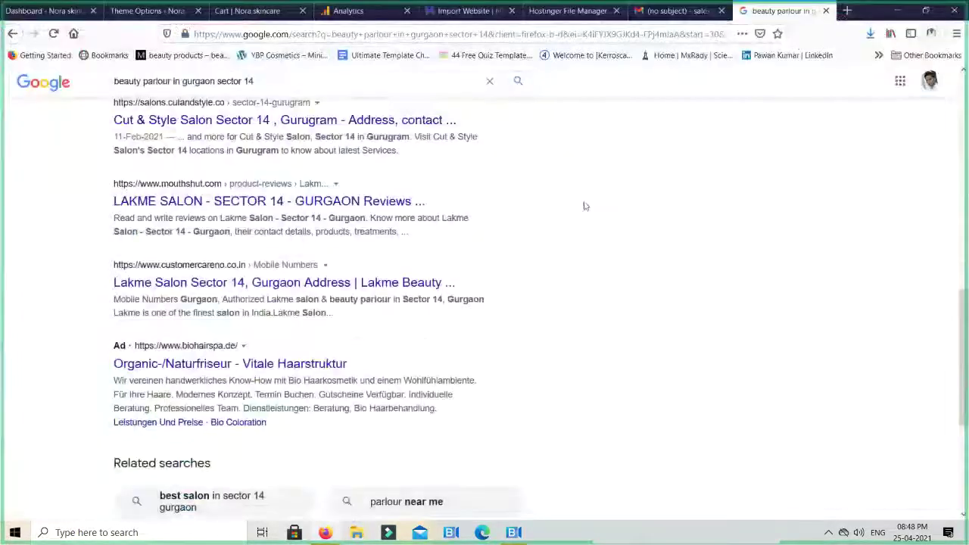
scroll(598, 212, up, 10)
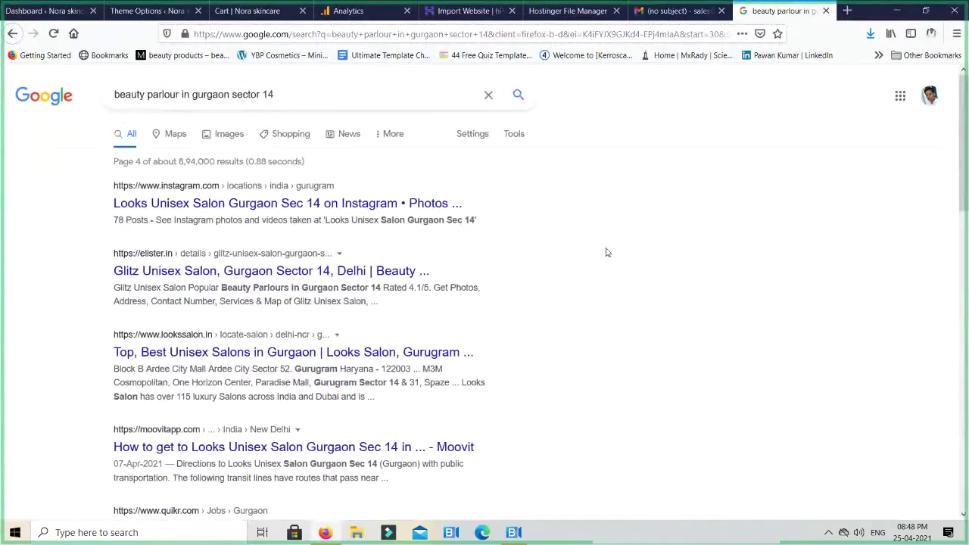
key(ctrl+w)
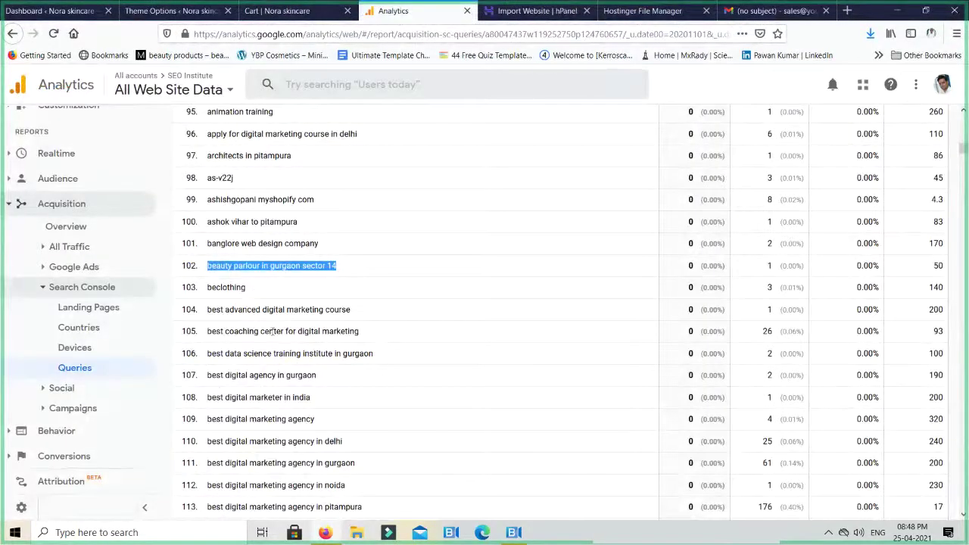
Survey the Queries table, starting from 'best advanced digital marketing course'
triple_click(235, 311)
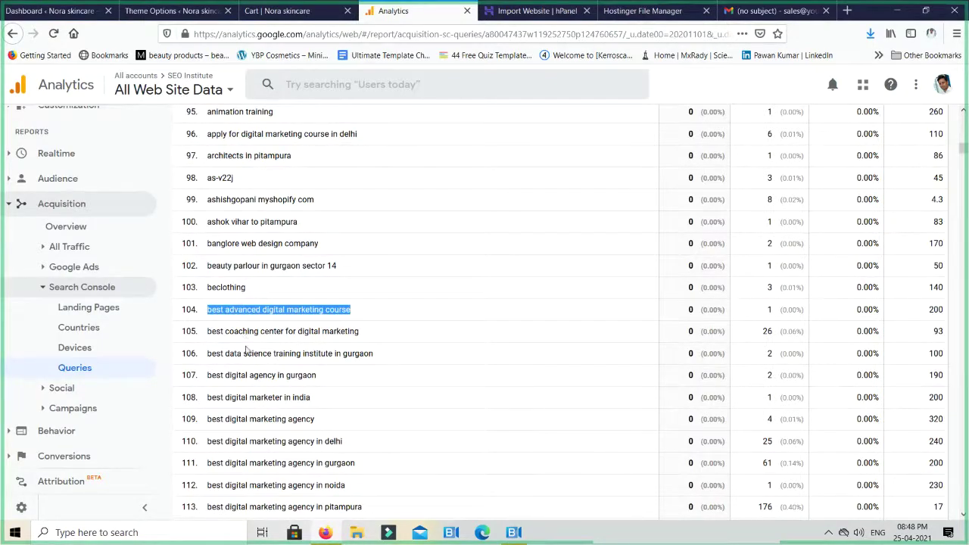
scroll(258, 378, down, 6)
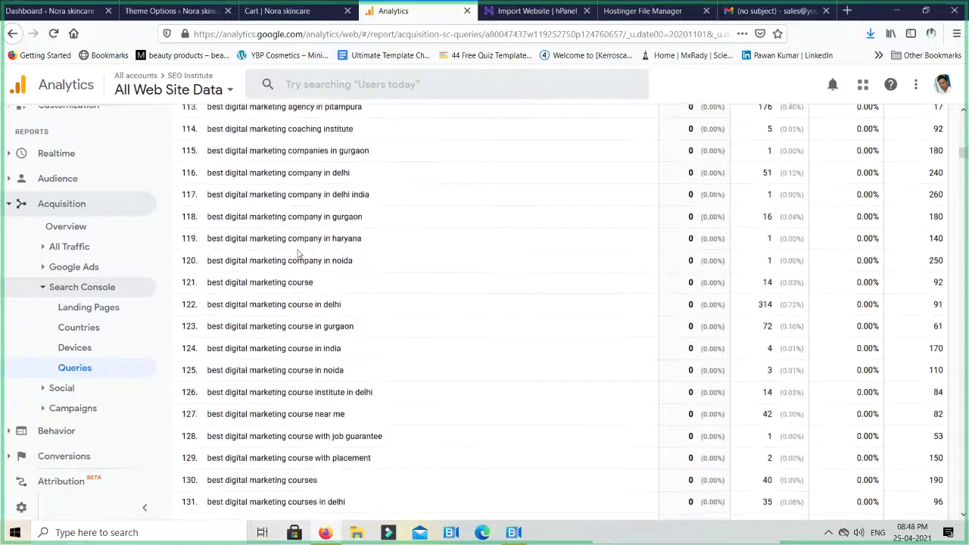
scroll(298, 254, down, 8)
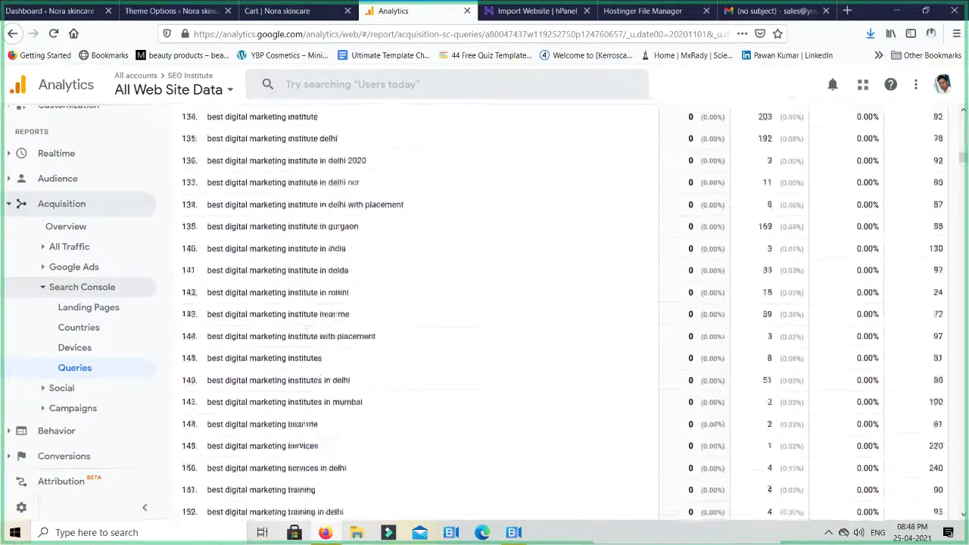
scroll(306, 335, down, 2)
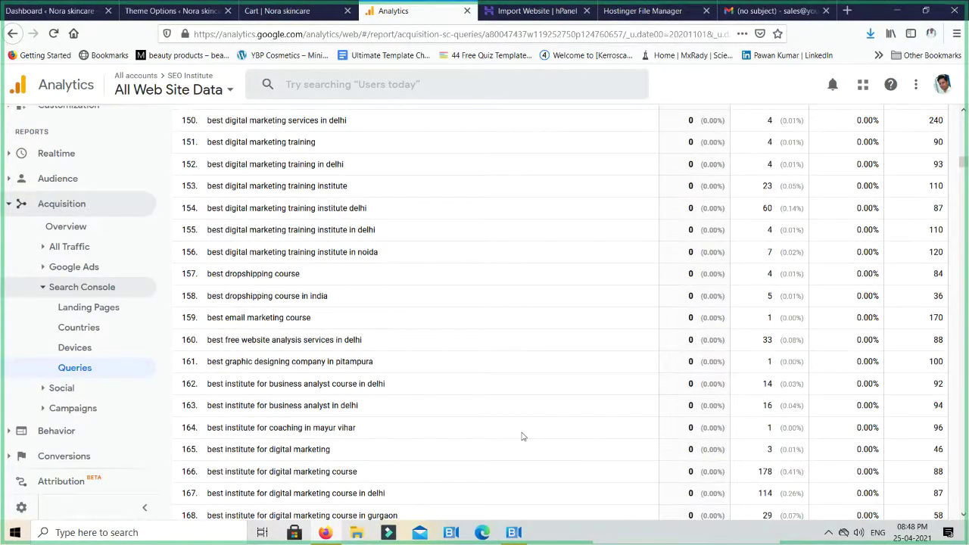
scroll(522, 436, up, 20)
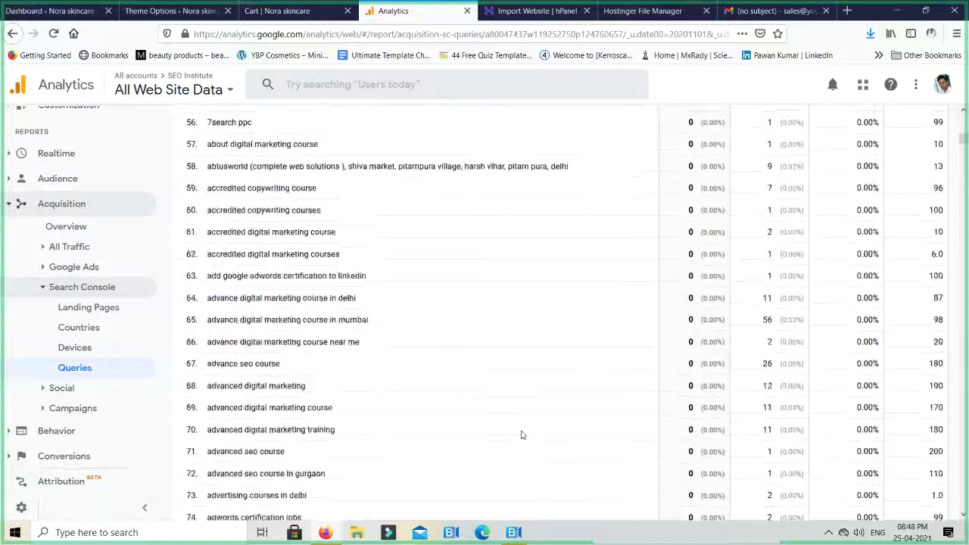
scroll(522, 436, up, 5)
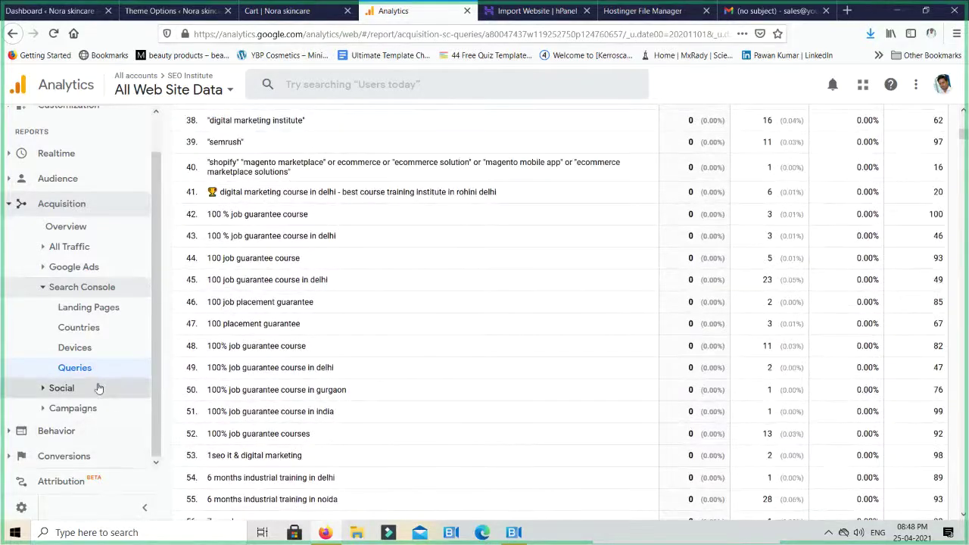
Expand the Social, Campaigns, Behavior and Site Content groups in the sidebar
click(76, 390)
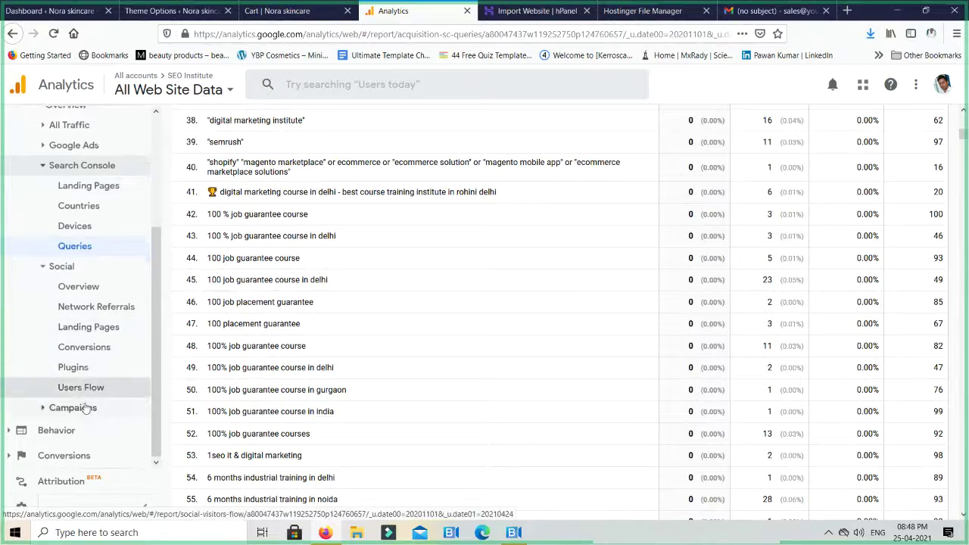
click(74, 411)
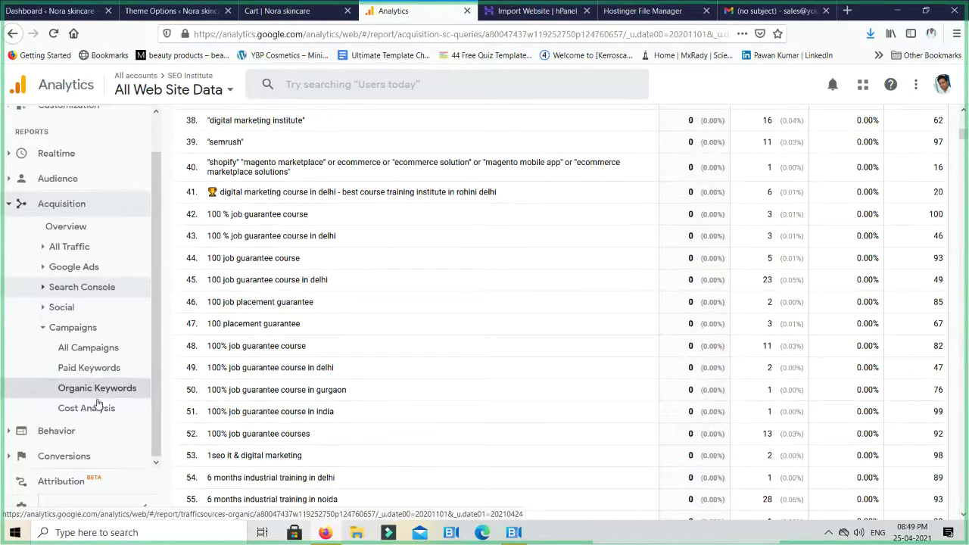
click(72, 431)
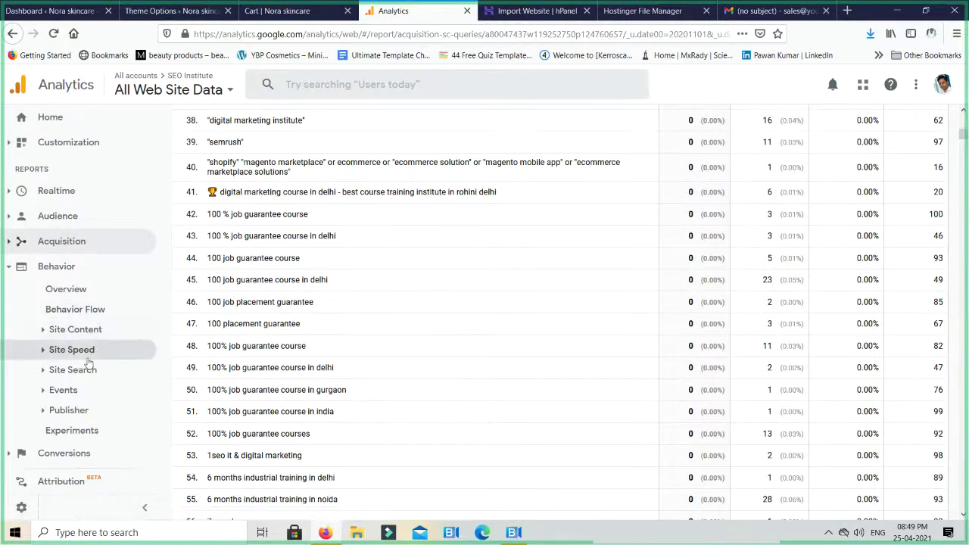
click(84, 330)
Review the All Pages report's top ten rows, with '/digital-marketing-course/' second at 359 pageviews, and expand Site Speed
click(92, 350)
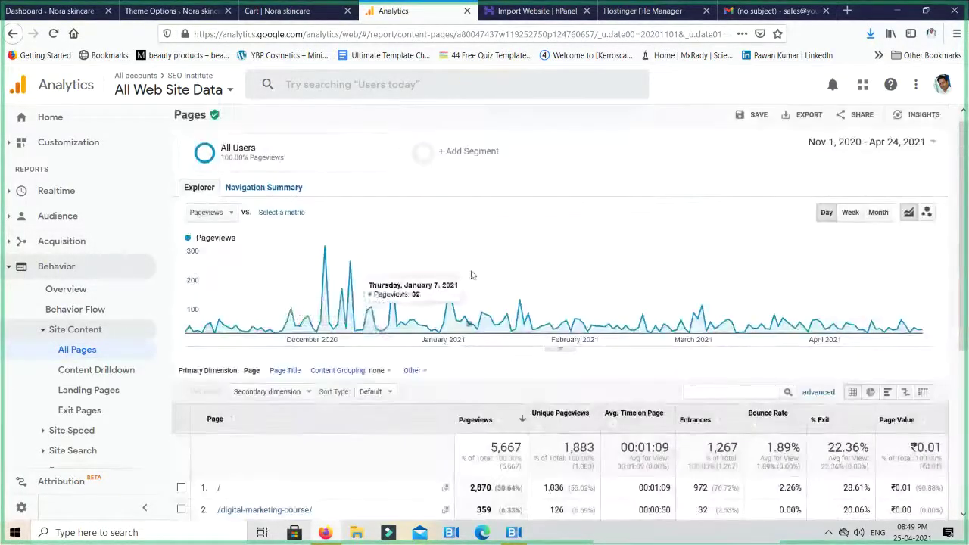
scroll(265, 278, down, 3)
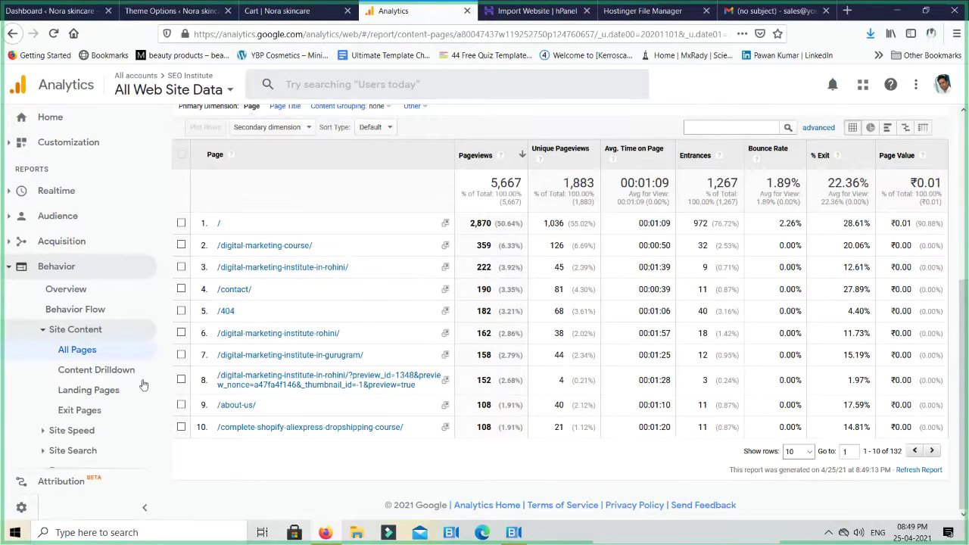
scroll(113, 386, down, 2)
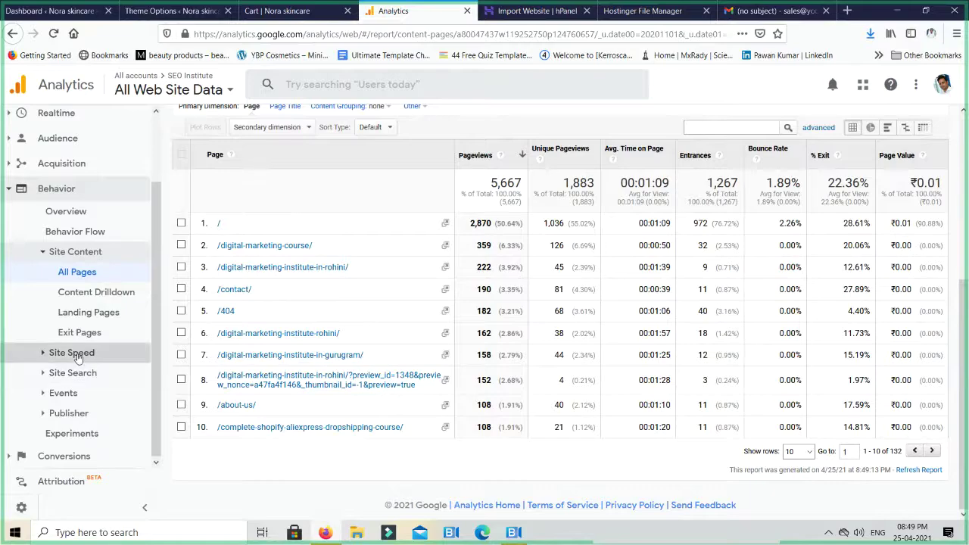
click(76, 352)
Review the Site Speed Overview: 14.15 s average page load time, Firefox 9.12 and Chrome 16.67
click(79, 373)
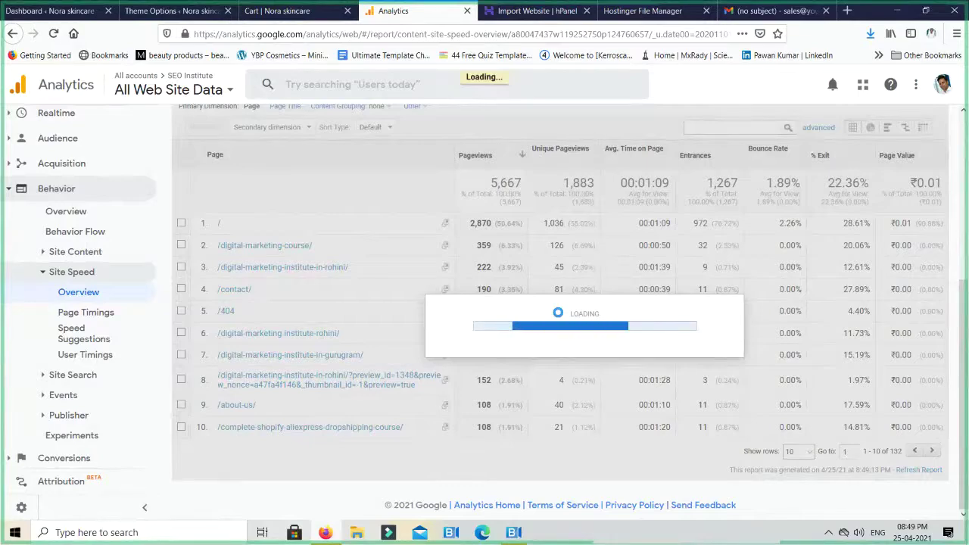
scroll(558, 317, down, 3)
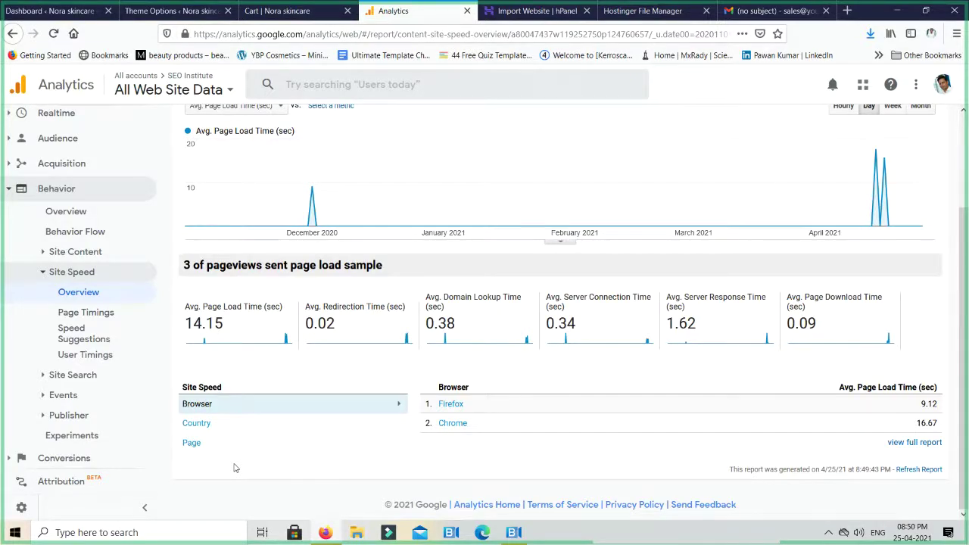
scroll(106, 380, down, 1)
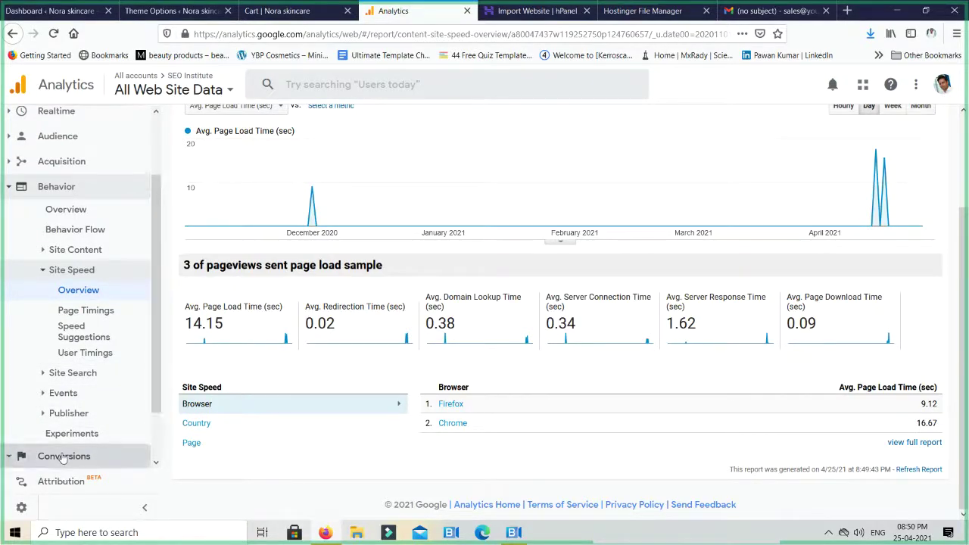
Review Conversions > Goals > Overview (460 completions, 36.31% conversion rate), then switch to the Nora skincare cart tab
click(103, 457)
click(61, 416)
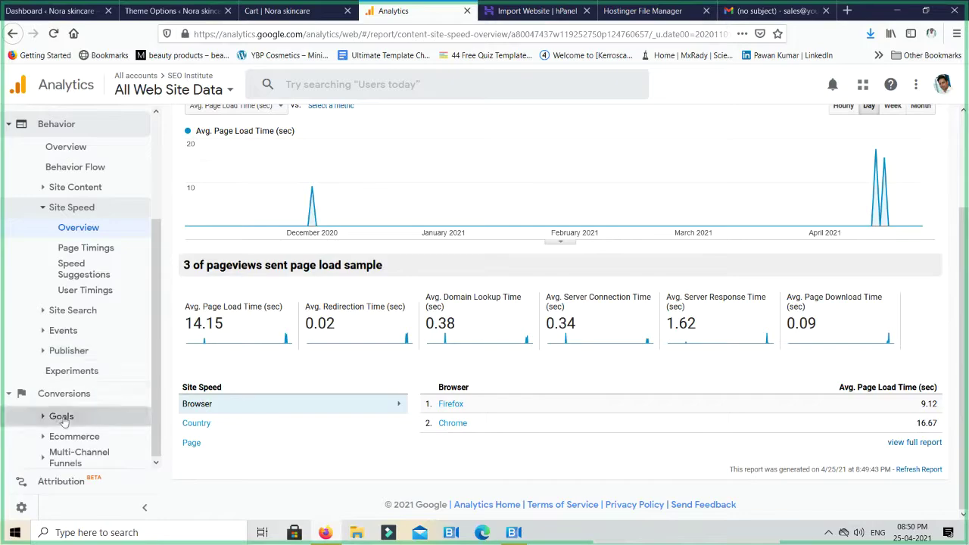
click(97, 335)
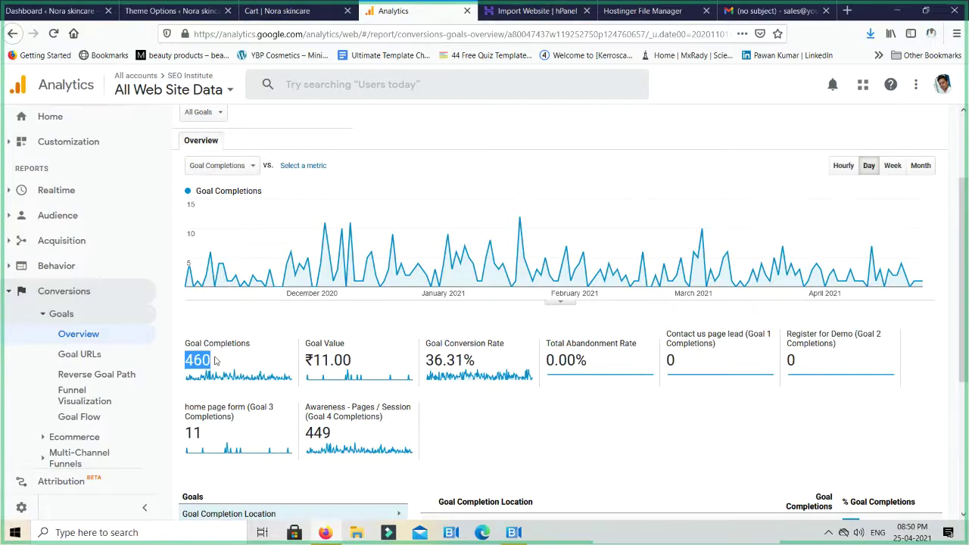
scroll(832, 185, up, 2)
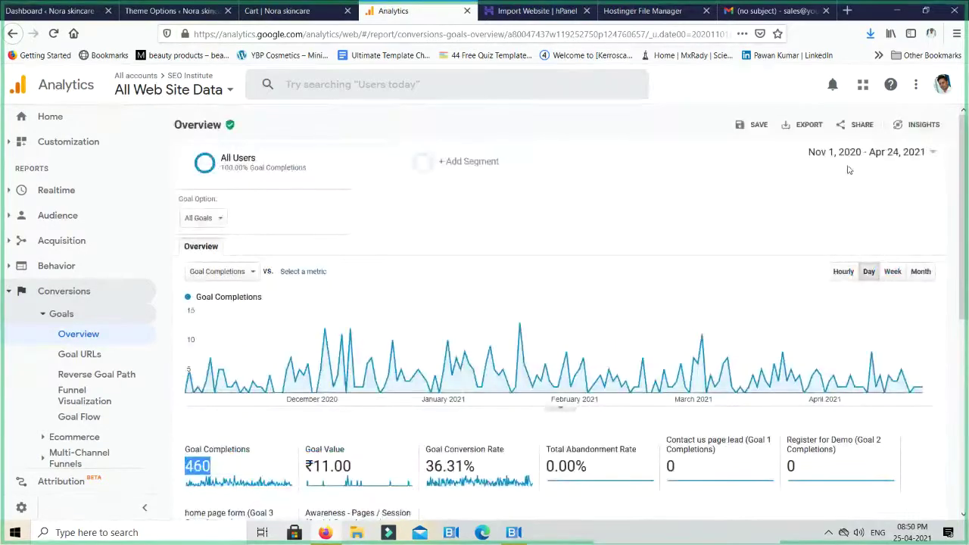
scroll(364, 375, down, 4)
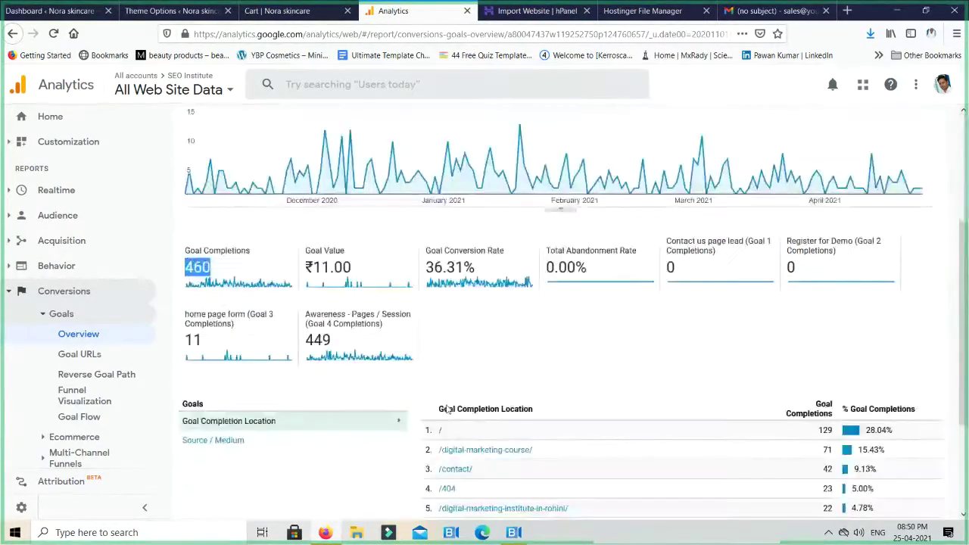
scroll(364, 375, up, 4)
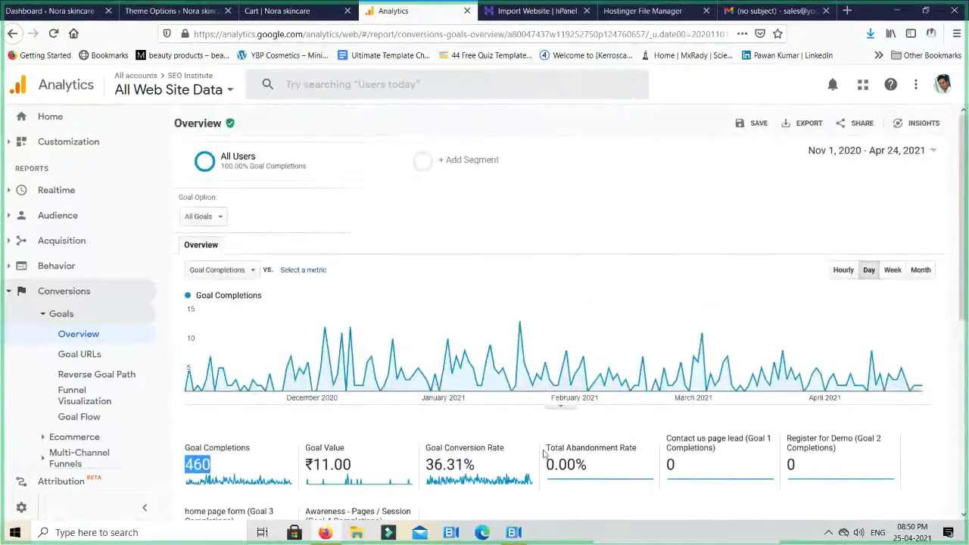
scroll(439, 441, down, 3)
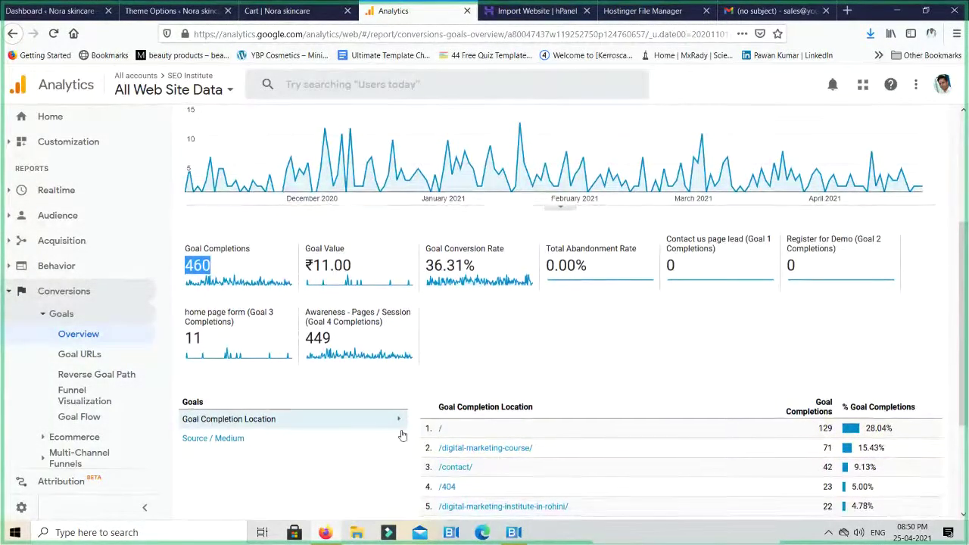
scroll(402, 436, down, 2)
scroll(402, 435, down, 1)
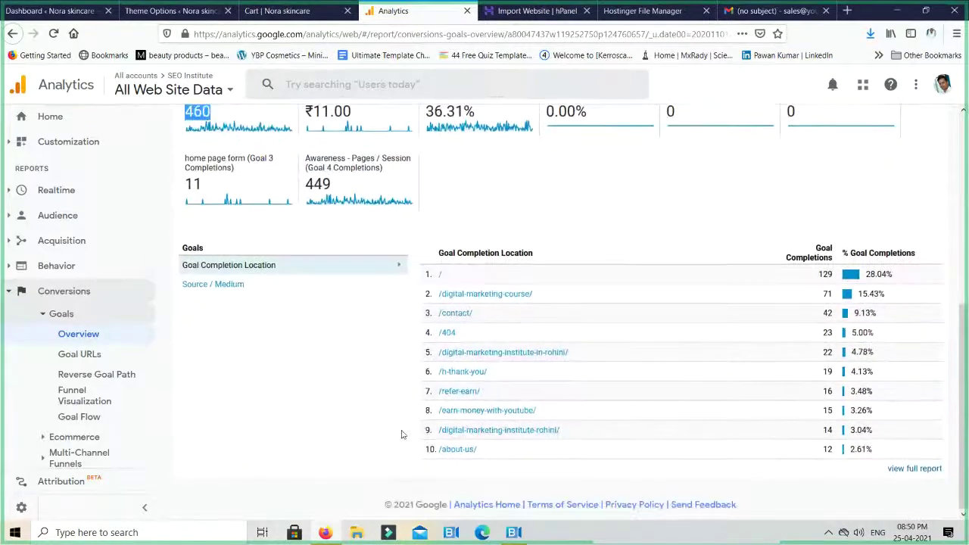
scroll(402, 435, up, 5)
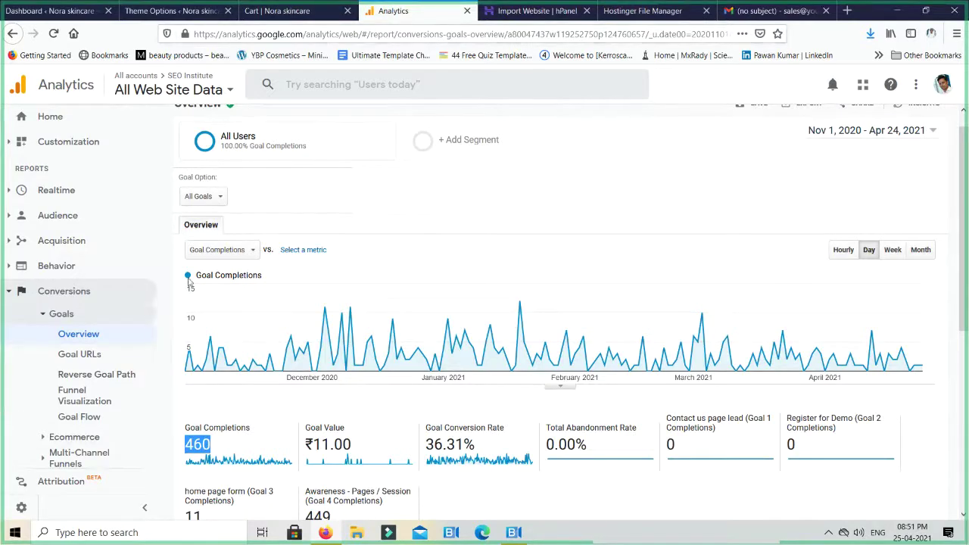
scroll(342, 225, up, 1)
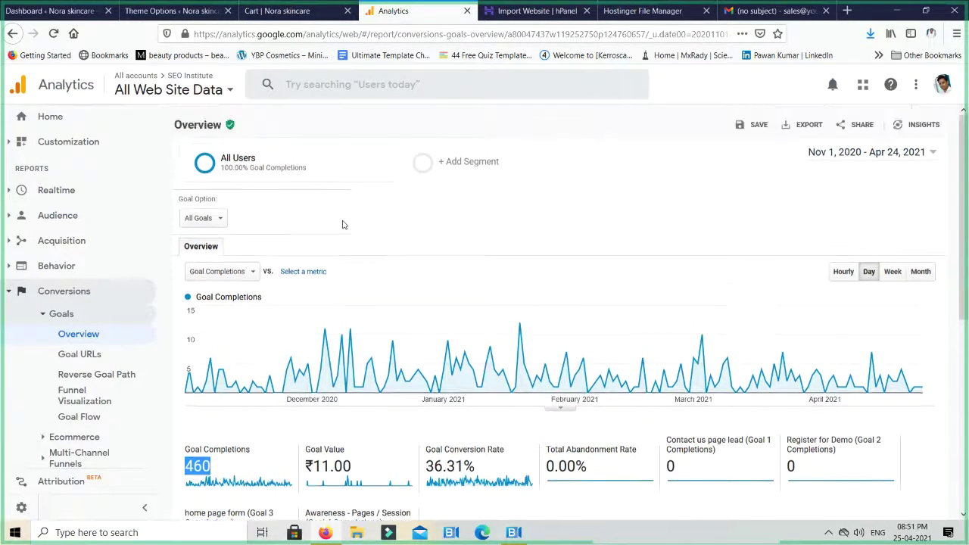
click(270, 9)
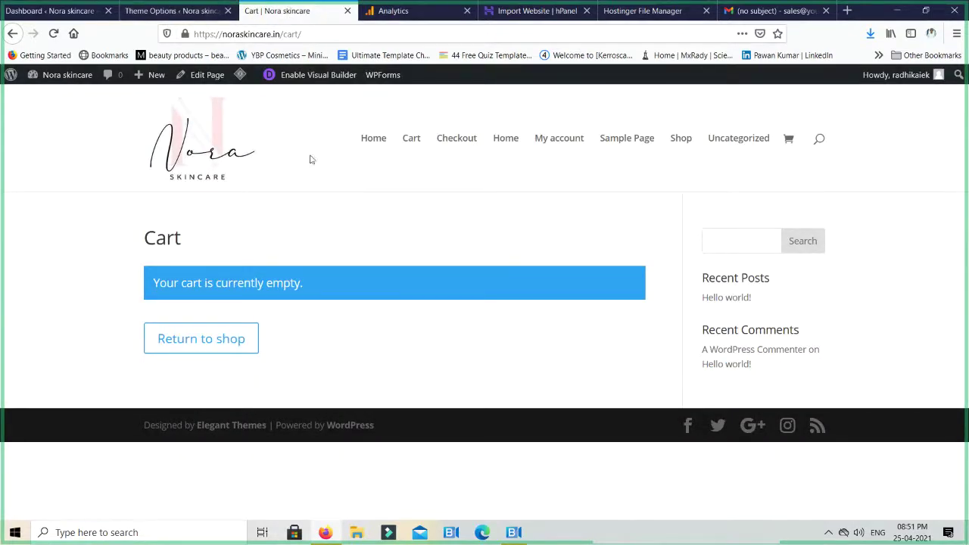
Return to the Analytics tab and switch to the Noraskincare.in property
click(449, 9)
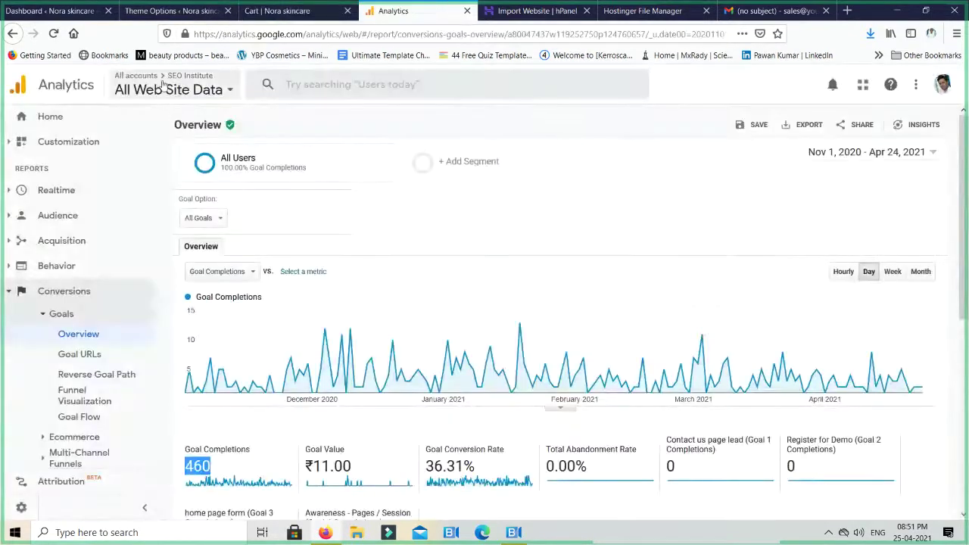
click(148, 81)
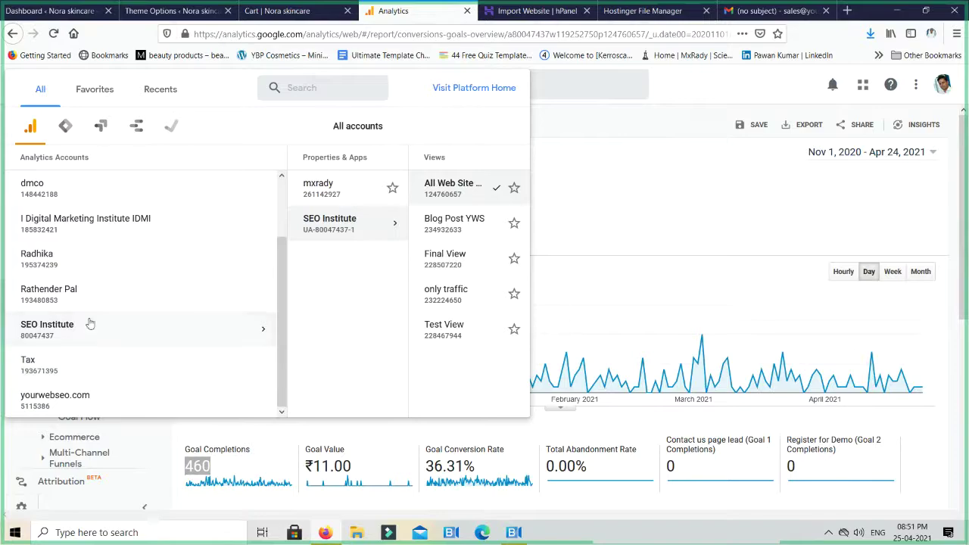
click(39, 258)
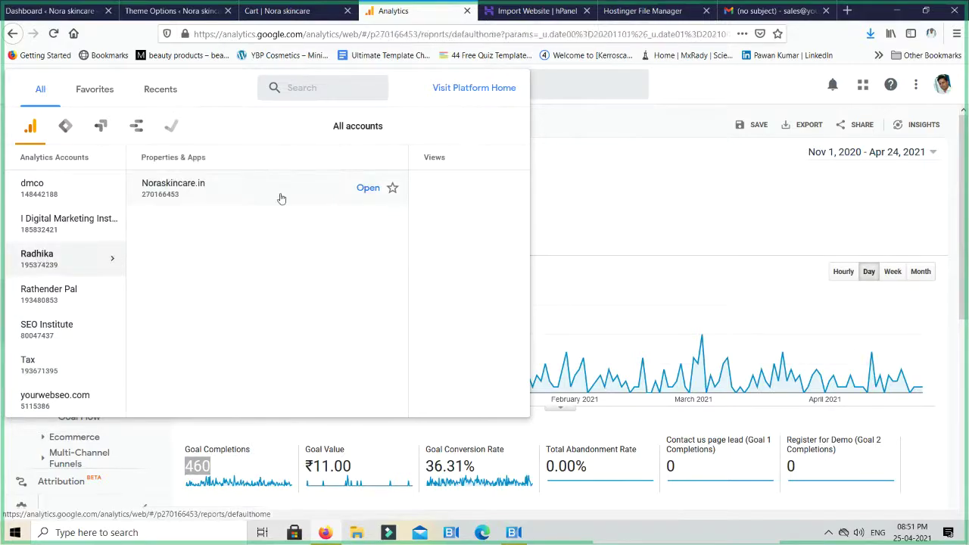
click(314, 194)
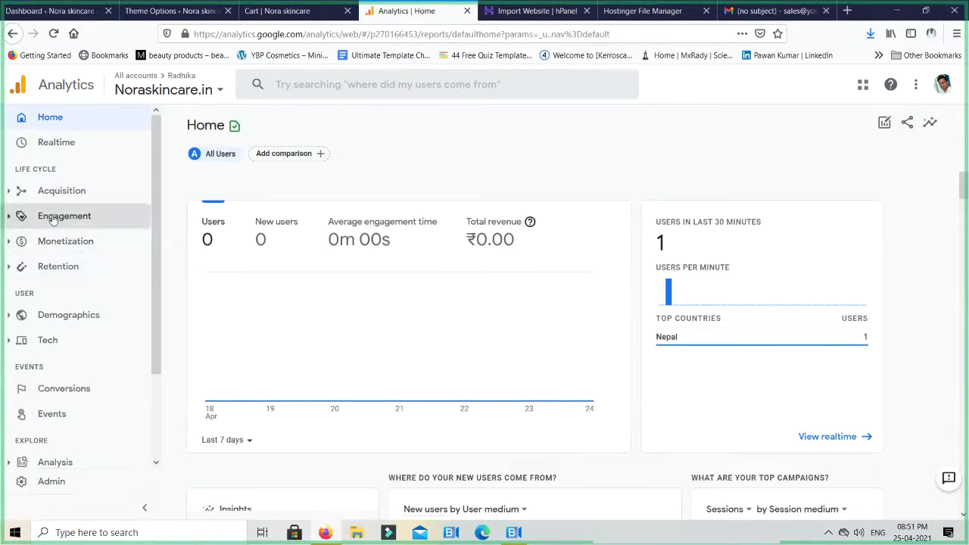
Open Analysis > Analysis hub for Noraskincare.in, then switch to the BlueJeans meeting window
scroll(68, 378, down, 2)
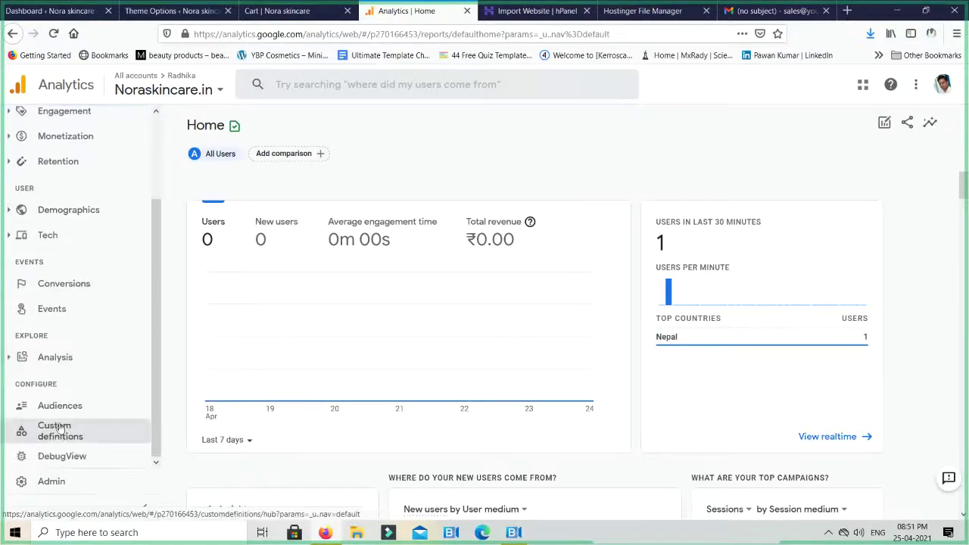
click(66, 356)
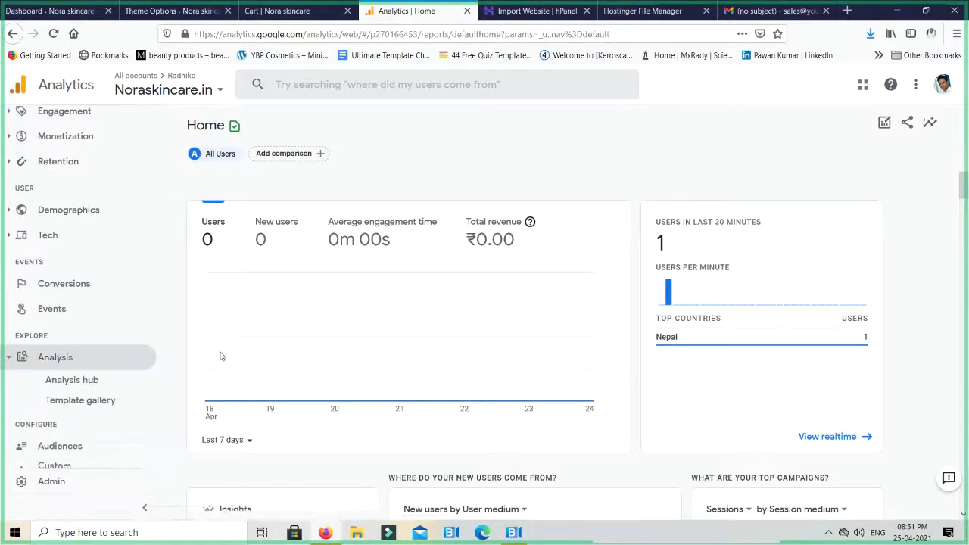
click(89, 382)
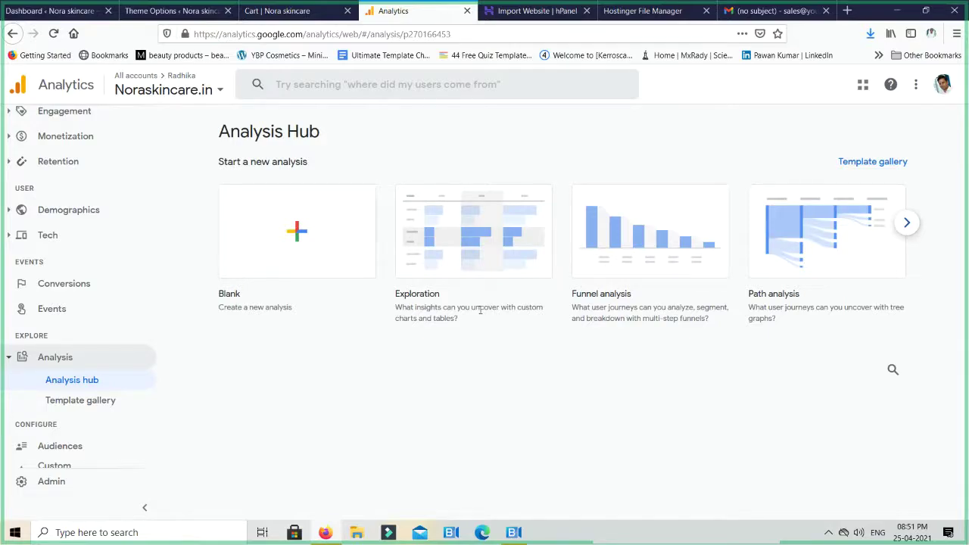
key(alt+Tab)
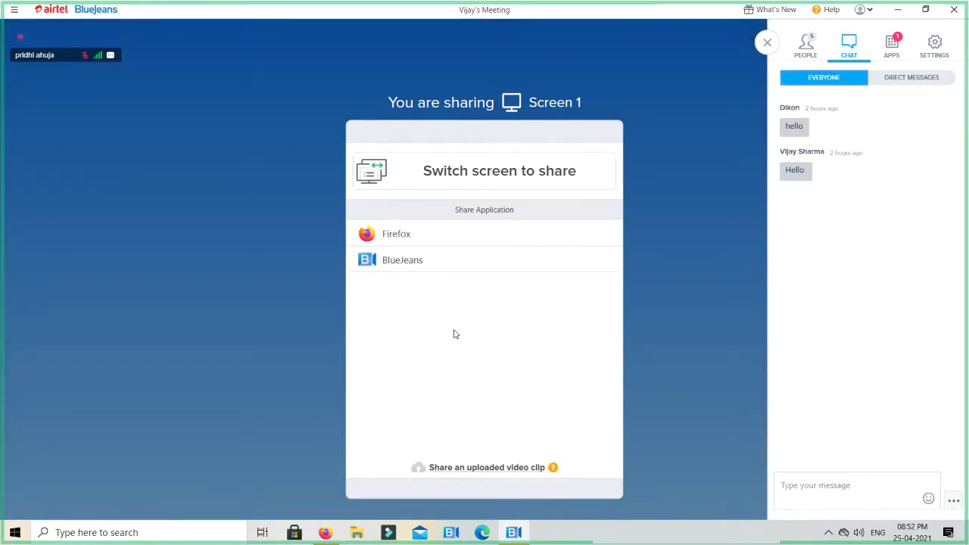
Show the BlueJeans Meeting Highlights panel, listing one highlight from 08:27:56 PM
click(899, 45)
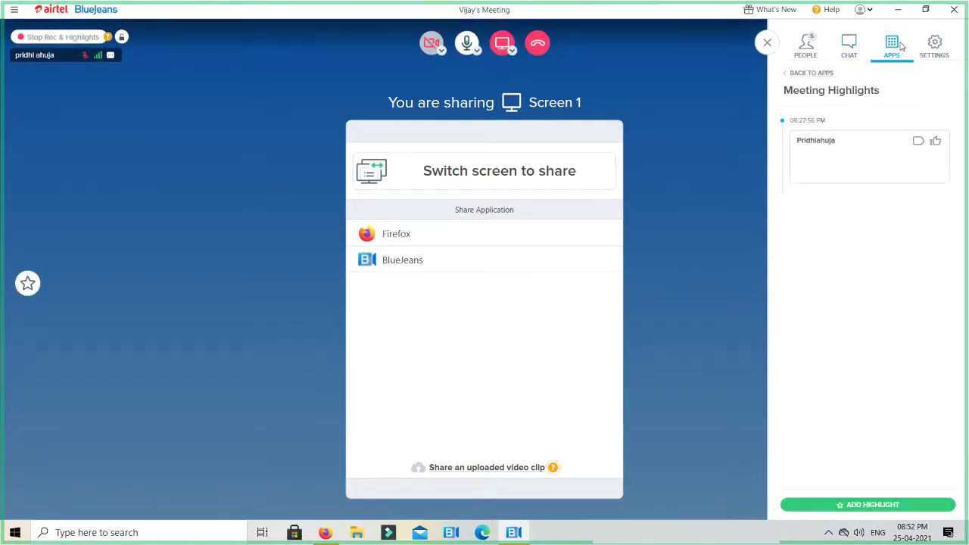
mouse_move(833, 169)
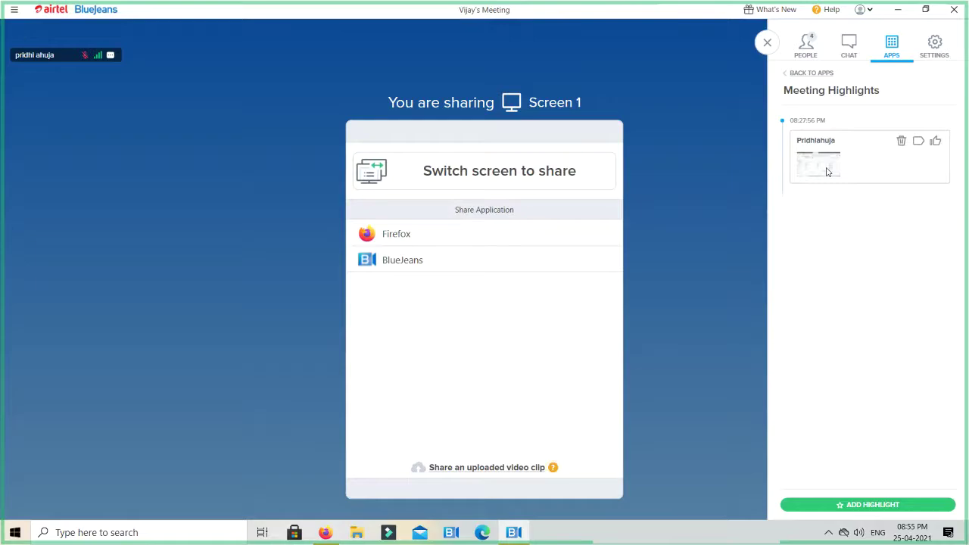
mouse_move(292, 172)
mouse_move(705, 142)
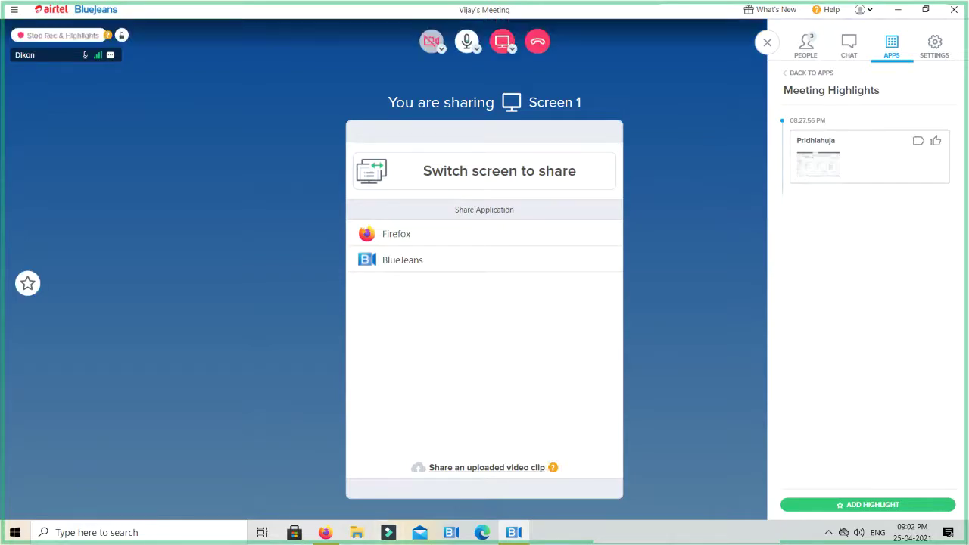
Open dikonarchitects.com in a new Firefox tab from the address-bar suggestion
click(325, 533)
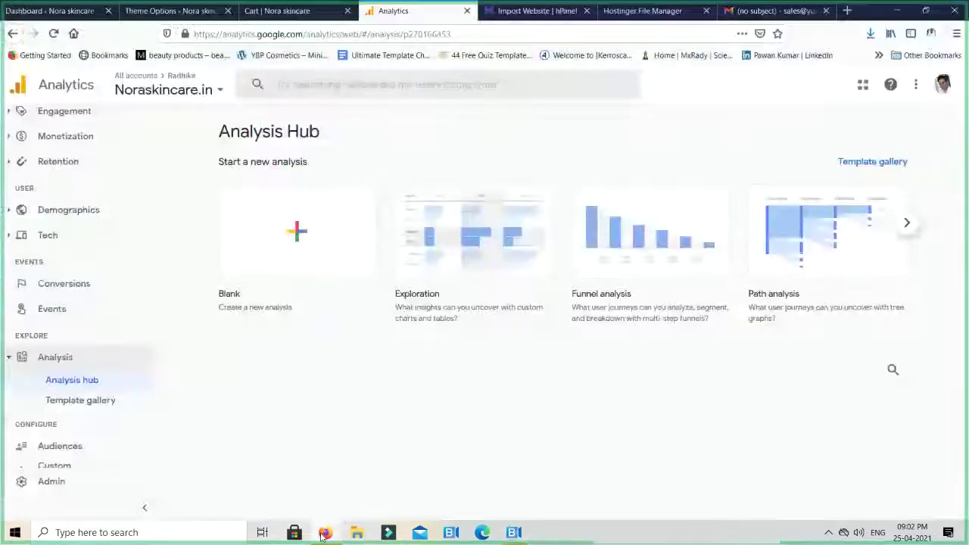
click(558, 10)
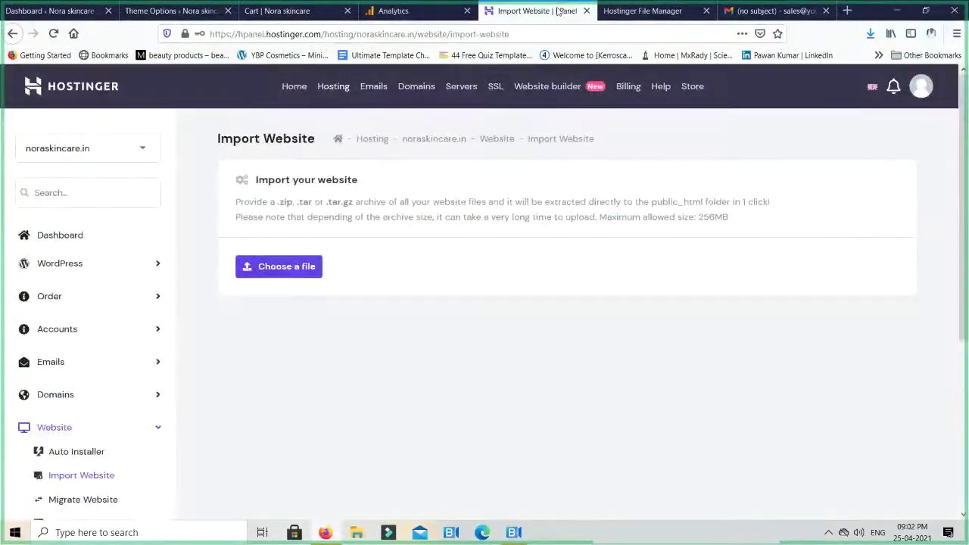
key(ctrl+t)
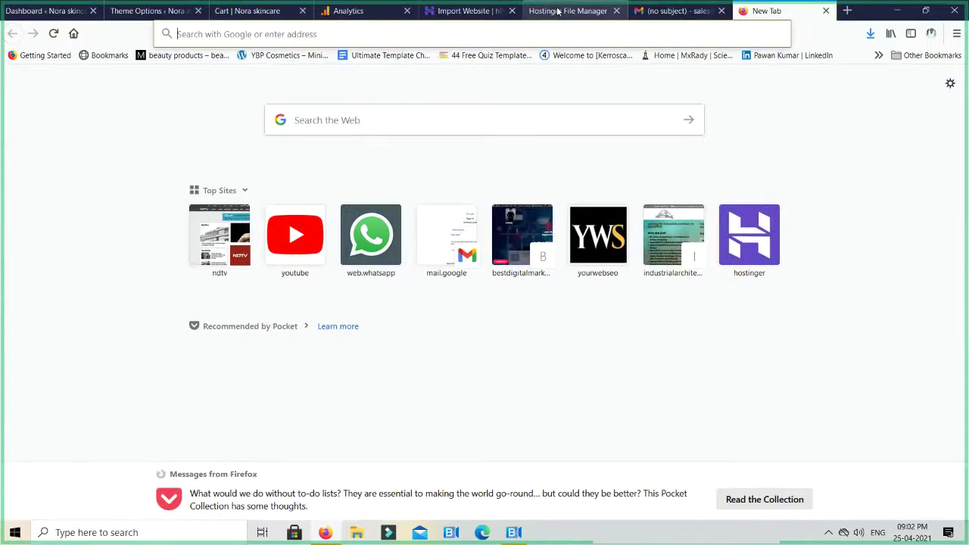
text(dik)
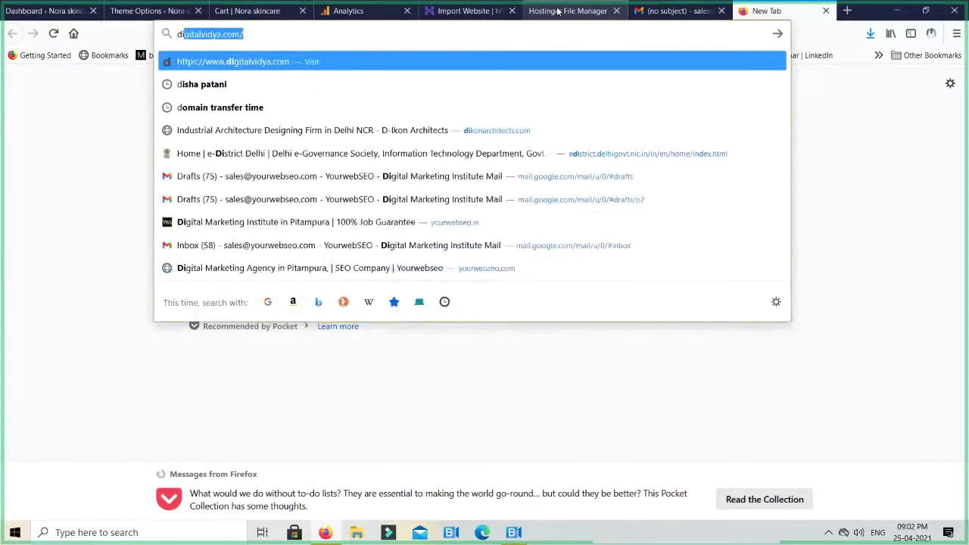
key(BackSpace)
key(BackSpace)
key(BackSpace)
text(iko)
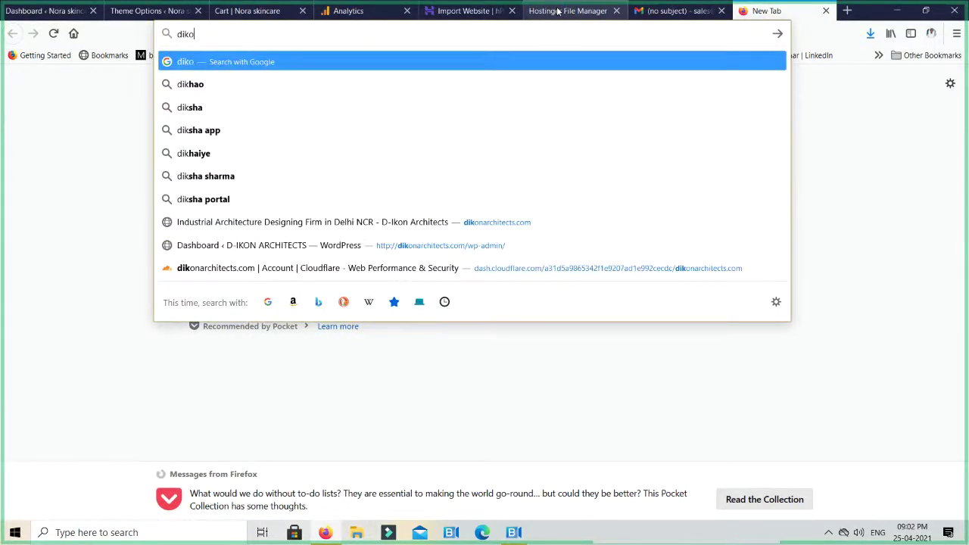
key(Down)
key(Down)
key(Down)
key(Down)
key(Down)
key(Down)
key(Down)
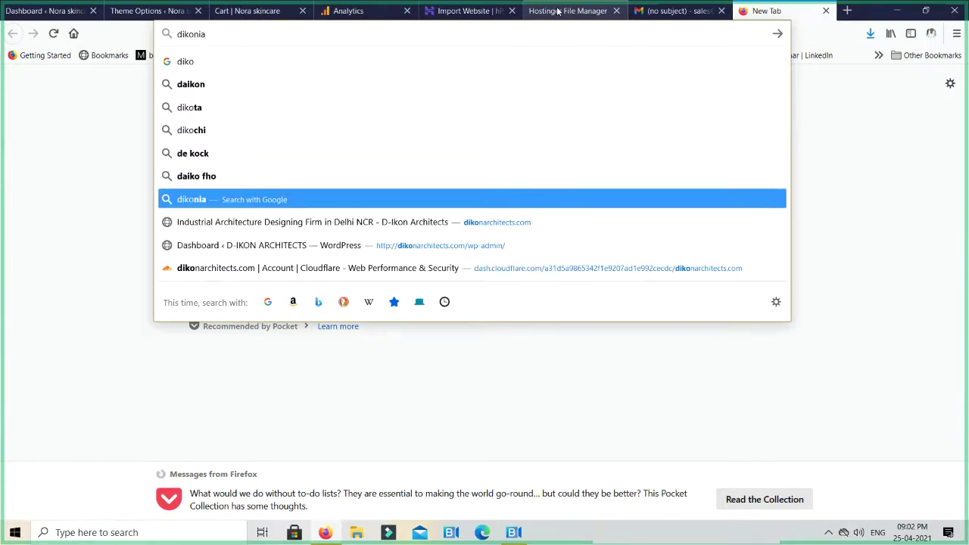
key(Return)
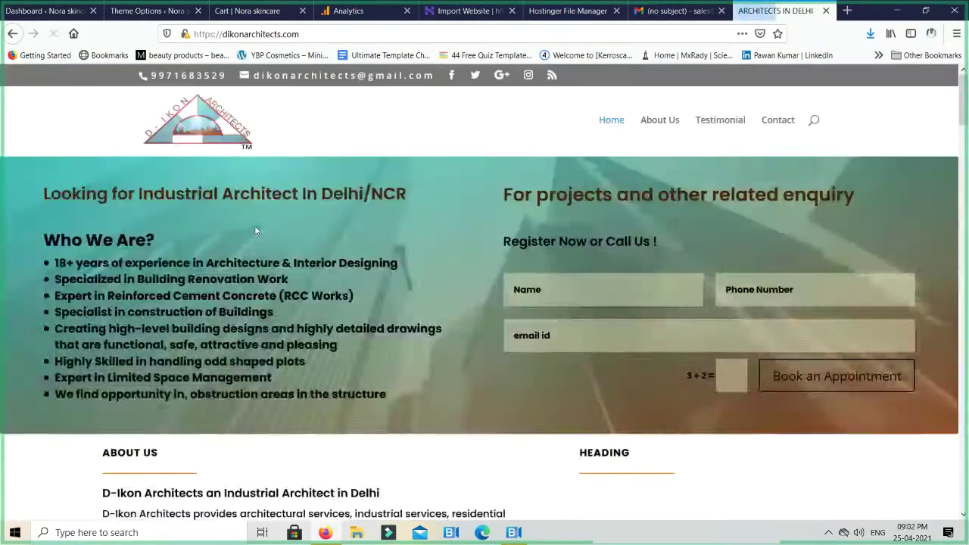
Scroll through the D-Ikon Architects homepage sections, including the residential project gallery
scroll(406, 200, down, 5)
scroll(406, 203, down, 10)
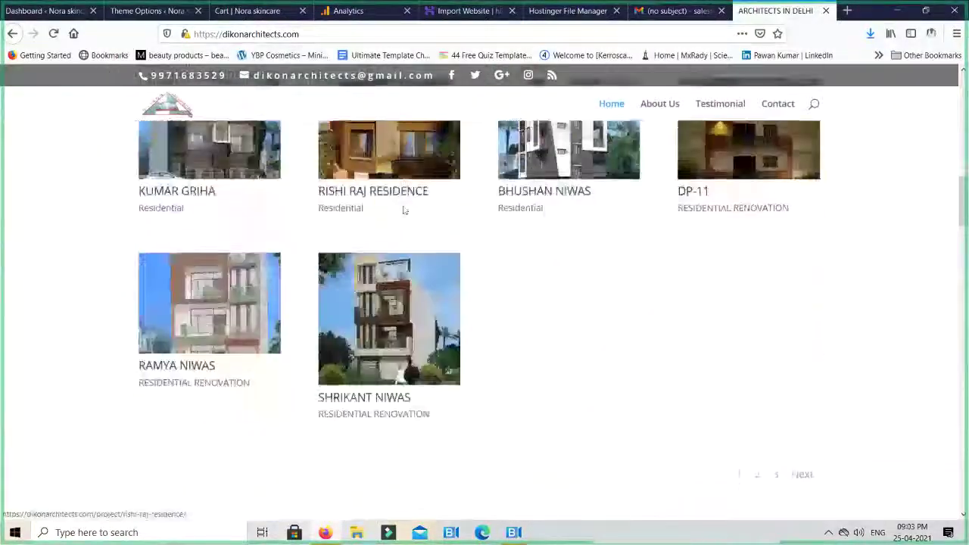
scroll(403, 210, down, 12)
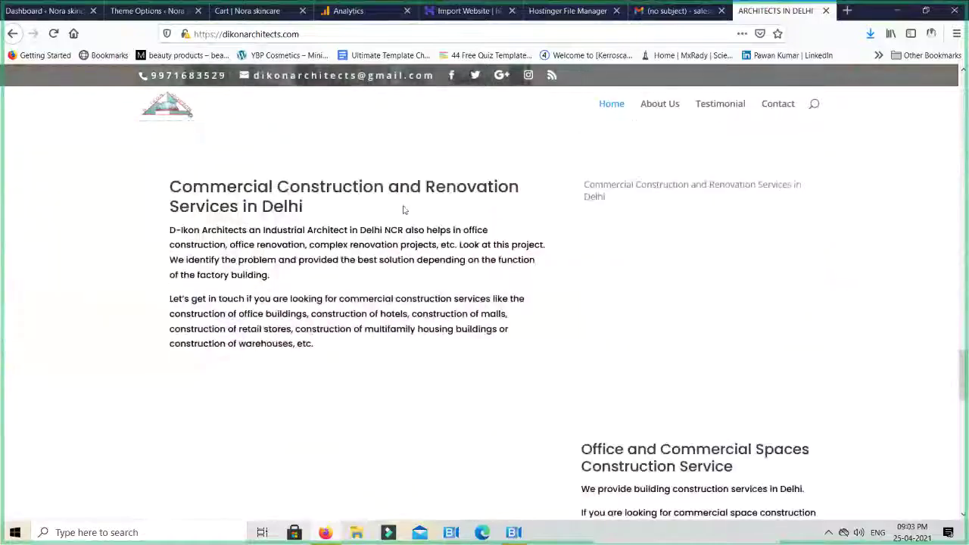
scroll(404, 211, down, 2)
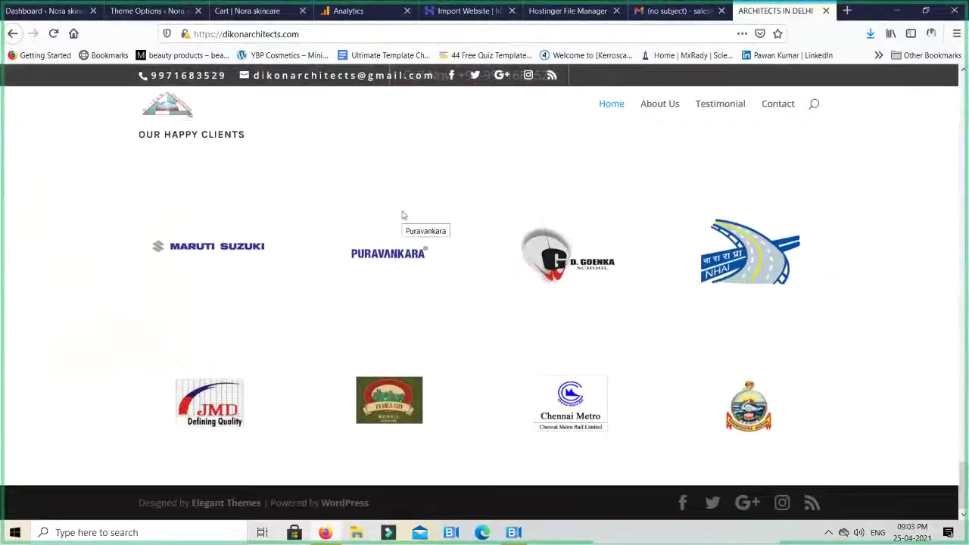
scroll(404, 214, up, 6)
scroll(406, 215, up, 8)
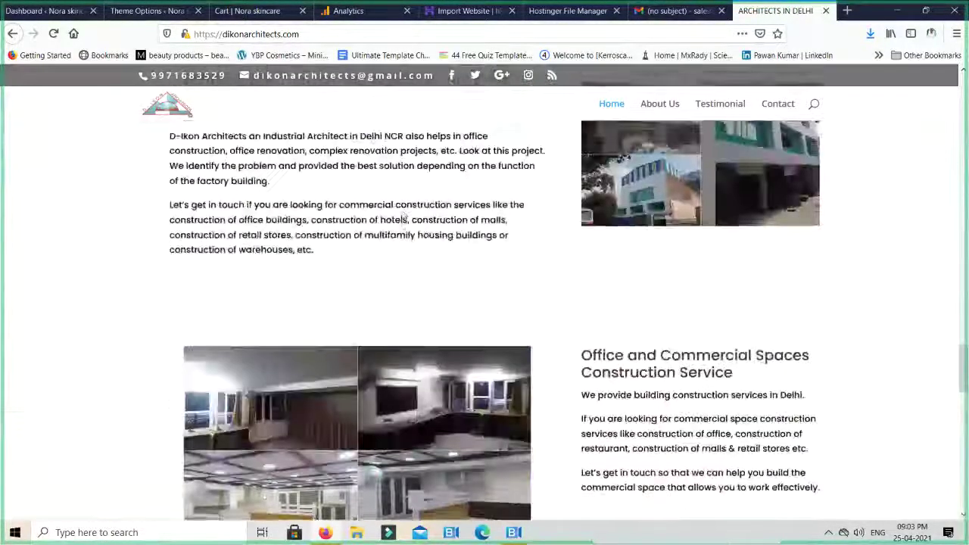
scroll(403, 216, up, 10)
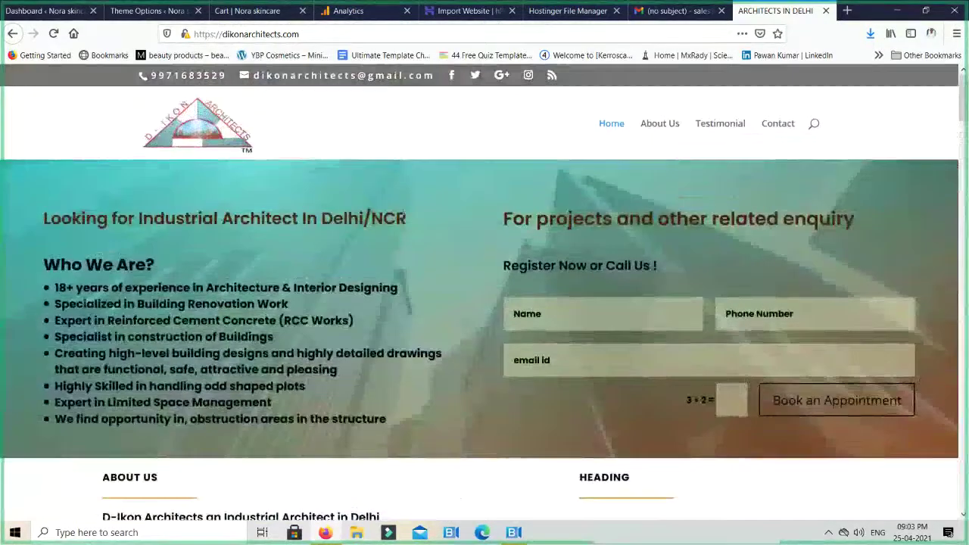
Go to the site's /wp-admin address and log in to WordPress
click(358, 34)
text(/wp-admin)
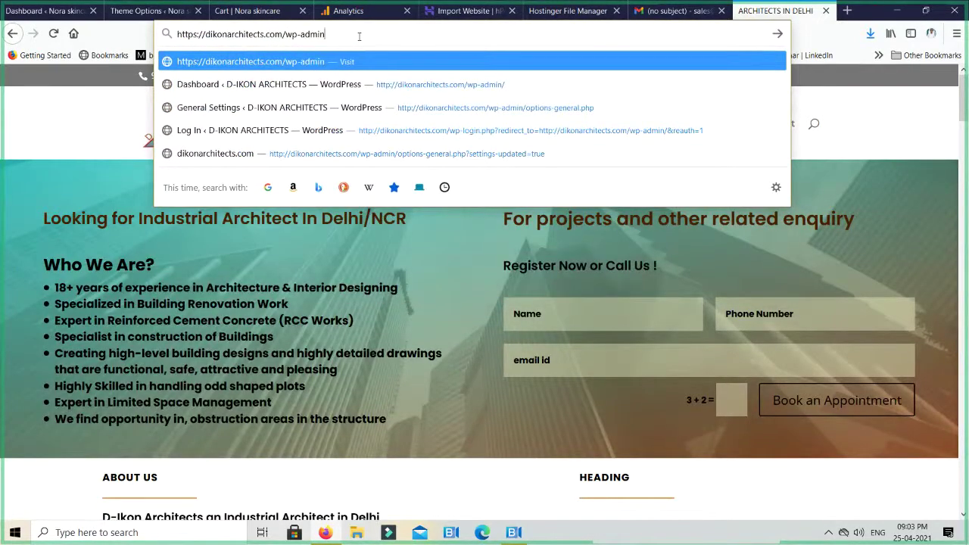
key(Return)
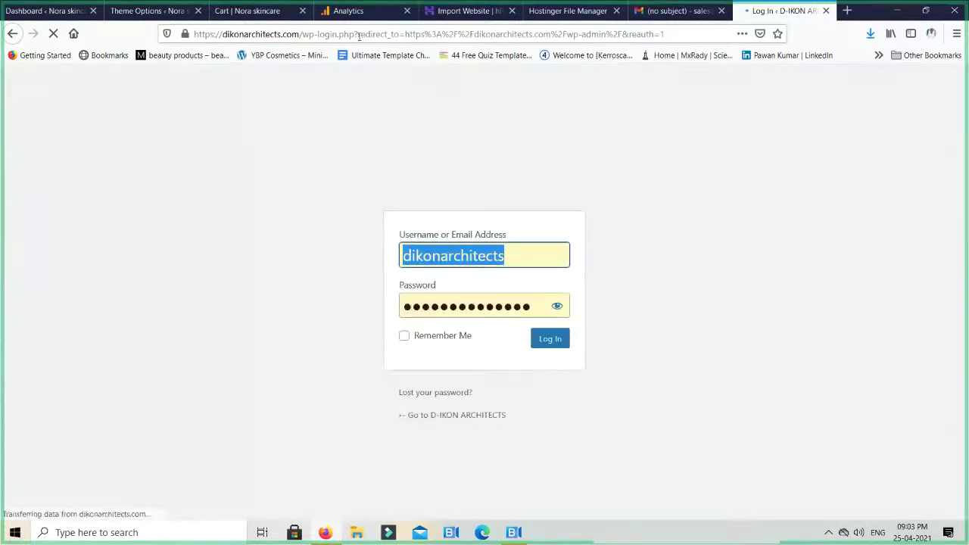
click(547, 340)
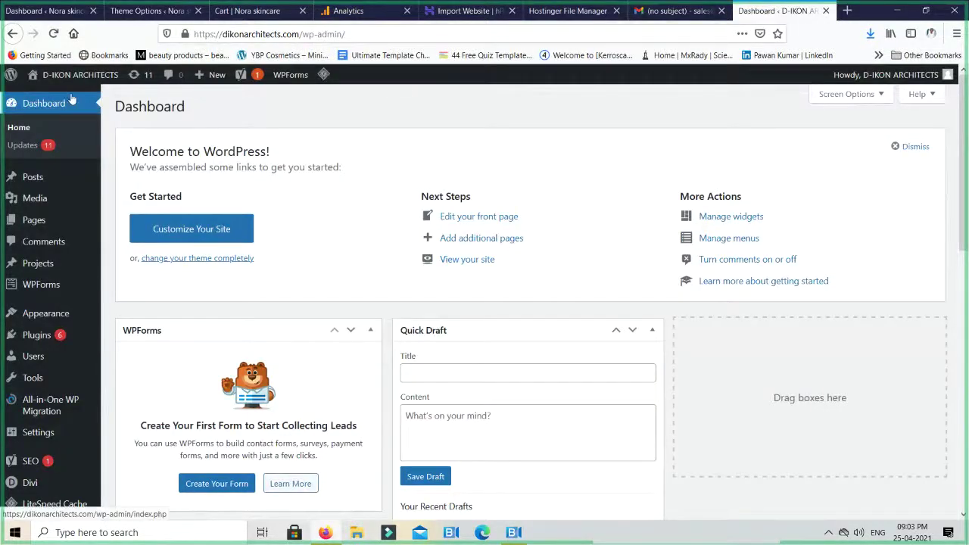
Open the live site from the Visit Site link in a new tab
mouse_move(60, 76)
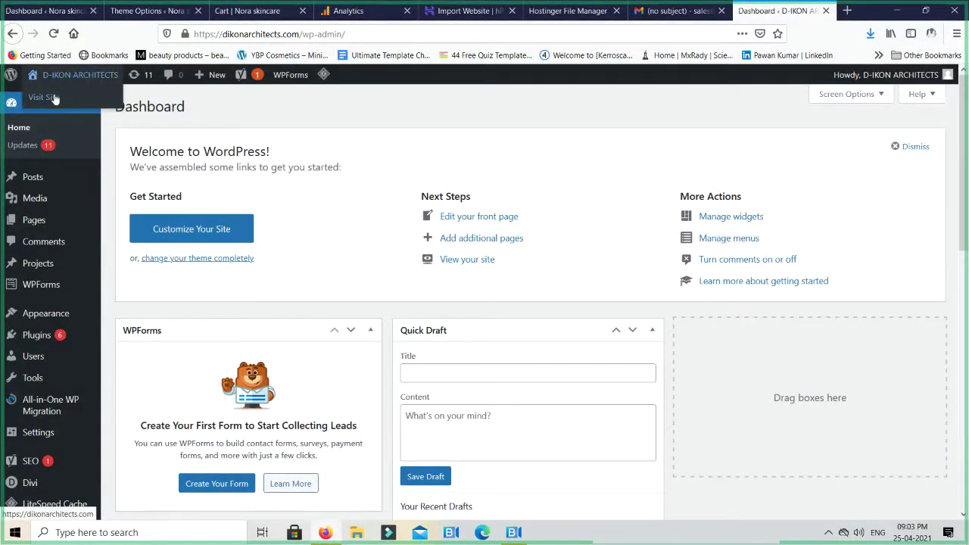
scroll(47, 460, down, 3)
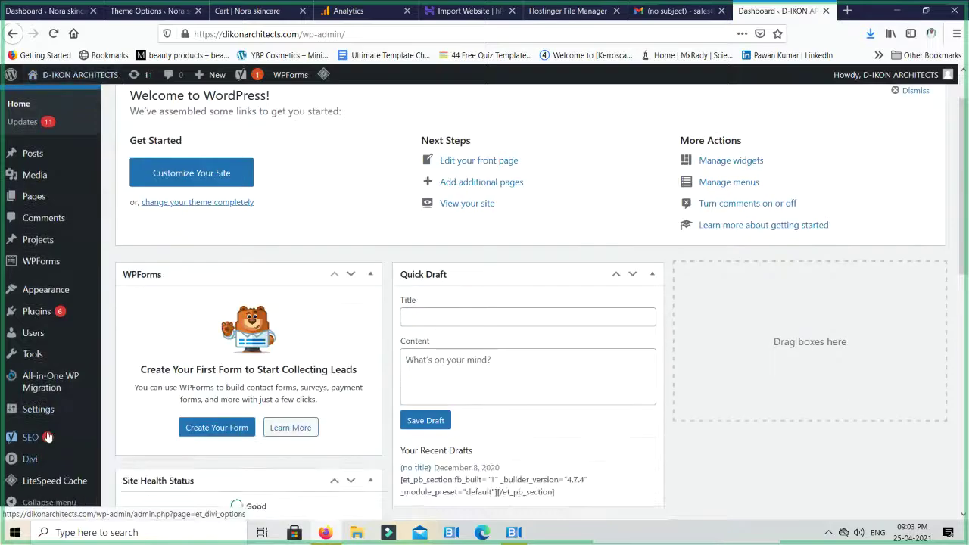
mouse_move(34, 475)
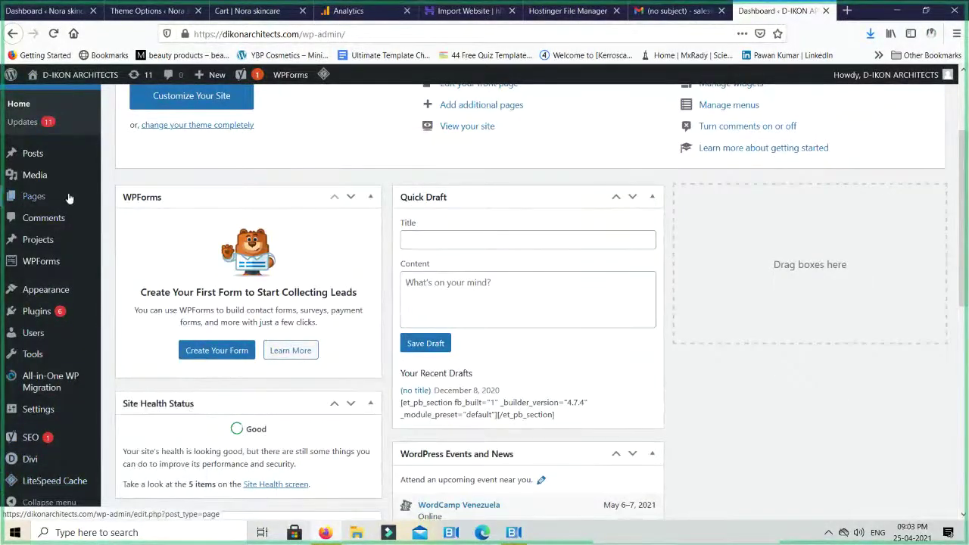
scroll(64, 196, up, 3)
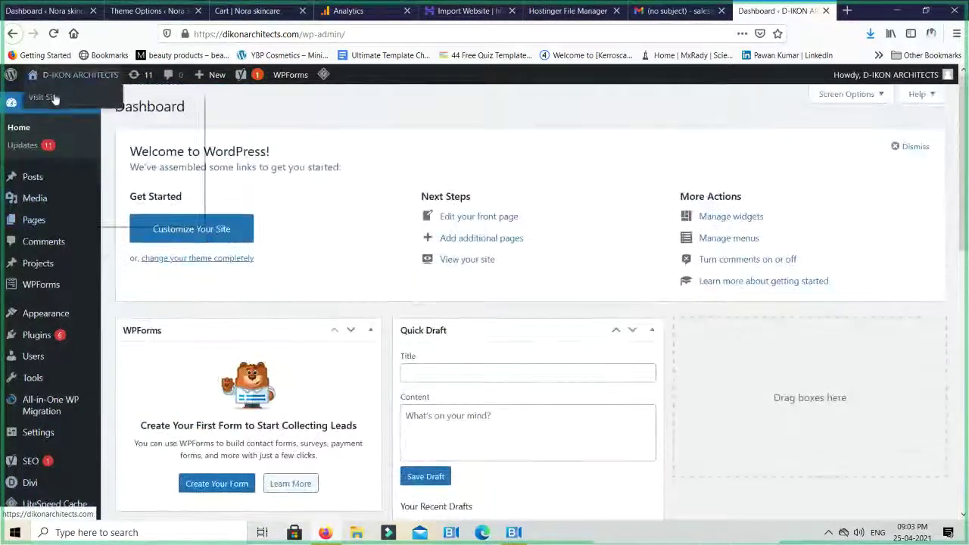
right_click(57, 96)
click(83, 106)
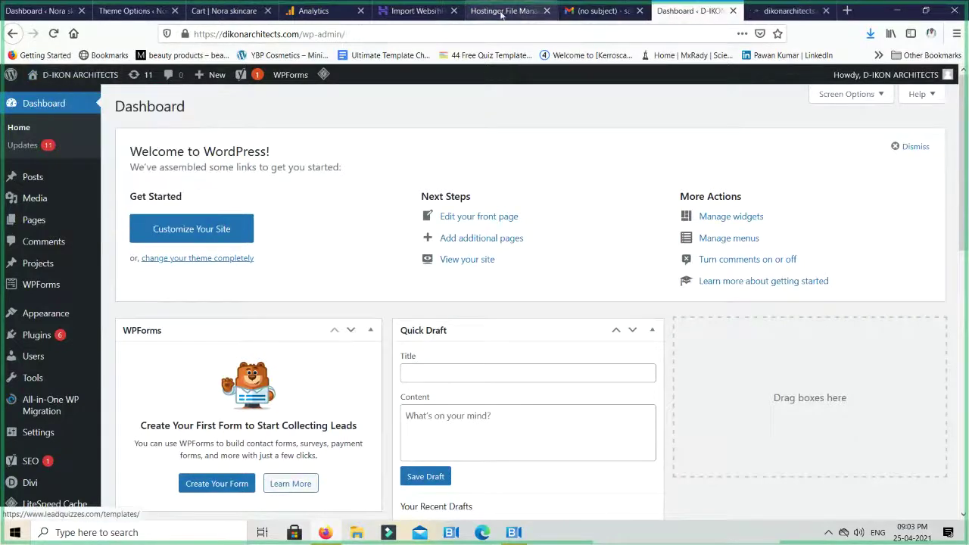
From Pages > All Pages, open the Home page in the block editor
mouse_move(36, 205)
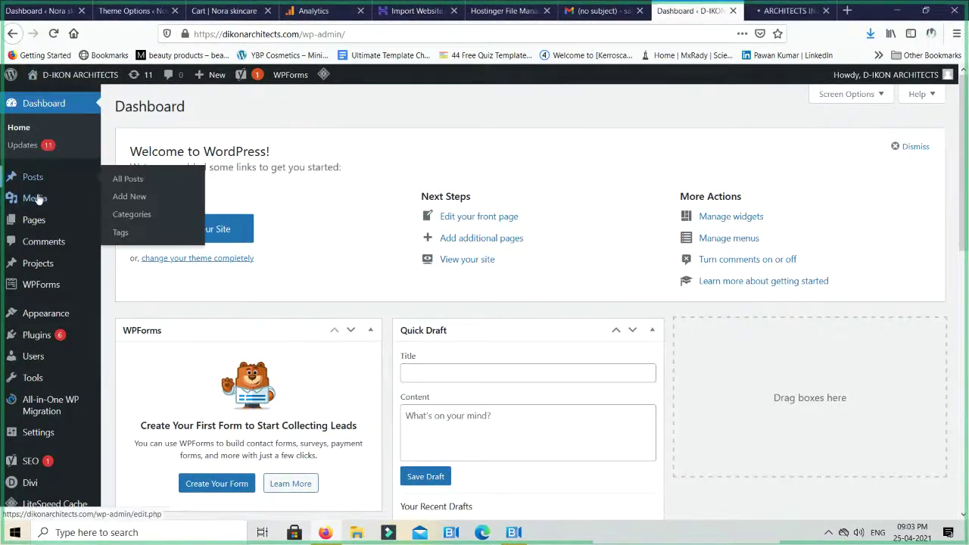
mouse_move(38, 226)
click(115, 230)
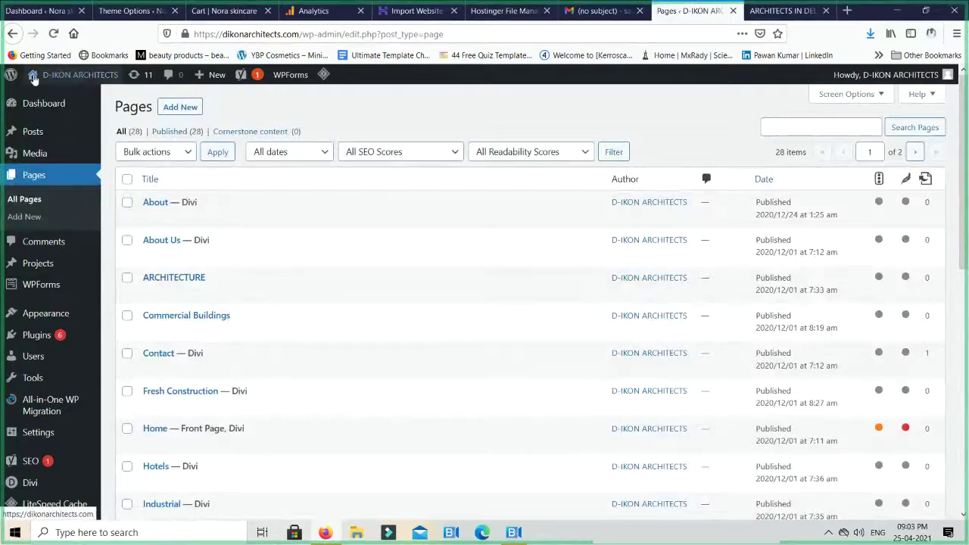
mouse_move(40, 104)
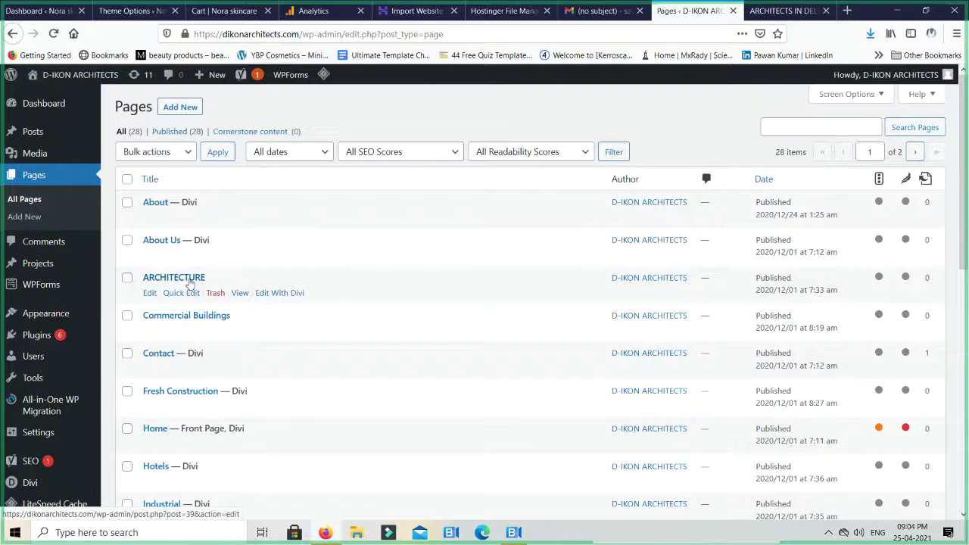
scroll(190, 283, down, 2)
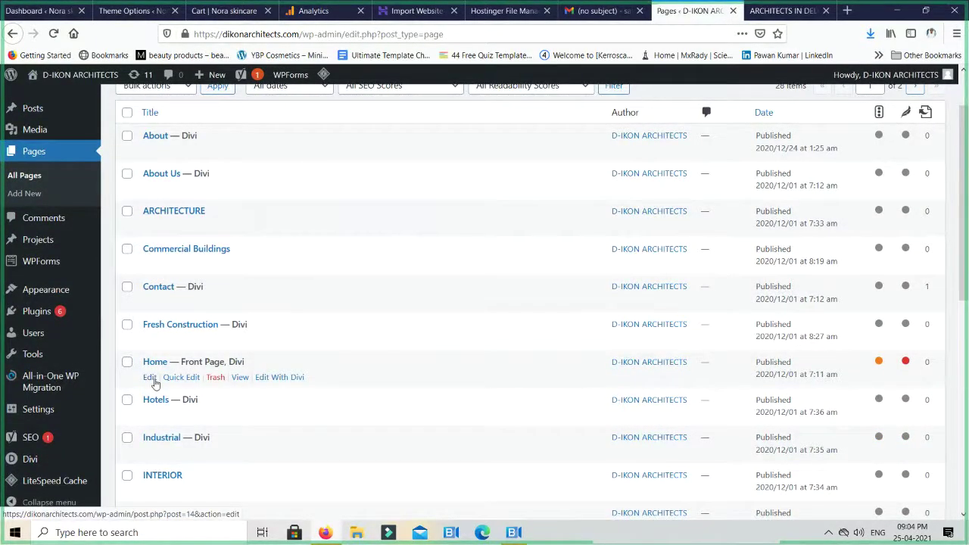
click(152, 378)
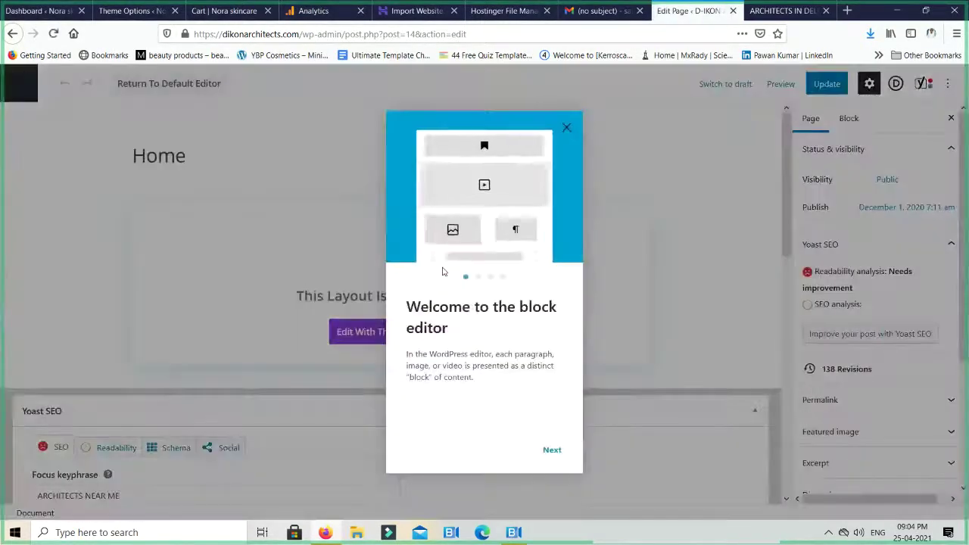
Close the welcome guide and scroll to Yoast SEO, showing title 'ARCHITECTS IN DELHI' and slug 'home'
click(566, 128)
scroll(598, 189, down, 3)
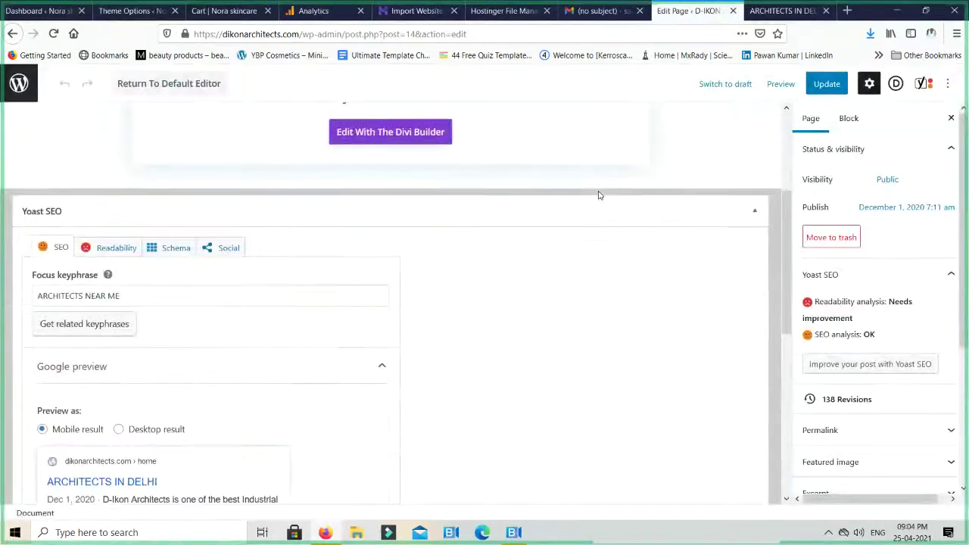
scroll(598, 195, up, 1)
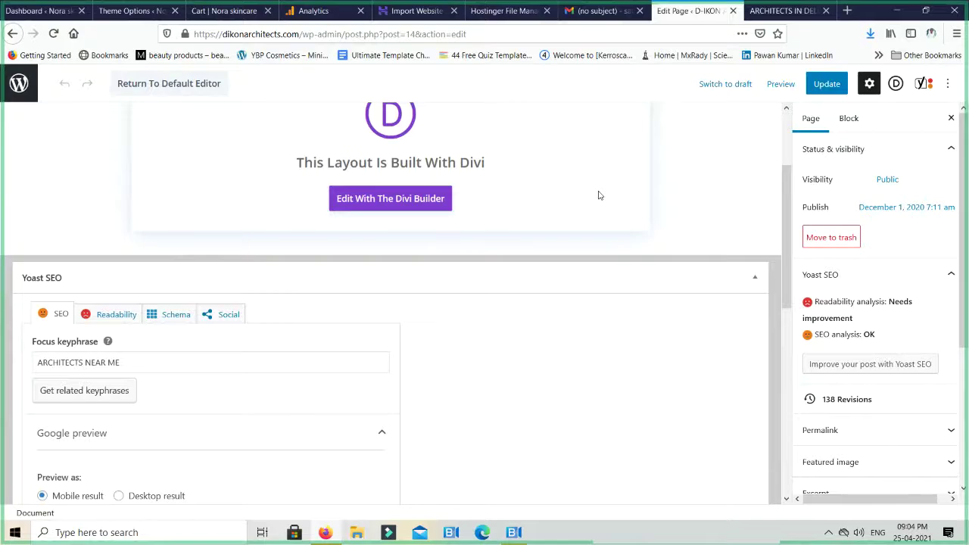
scroll(598, 195, down, 2)
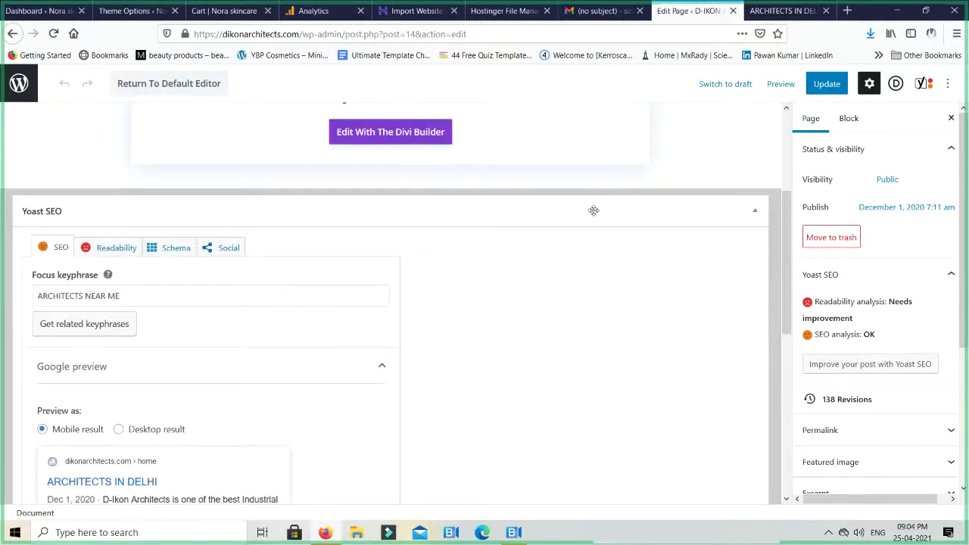
scroll(594, 215, down, 1)
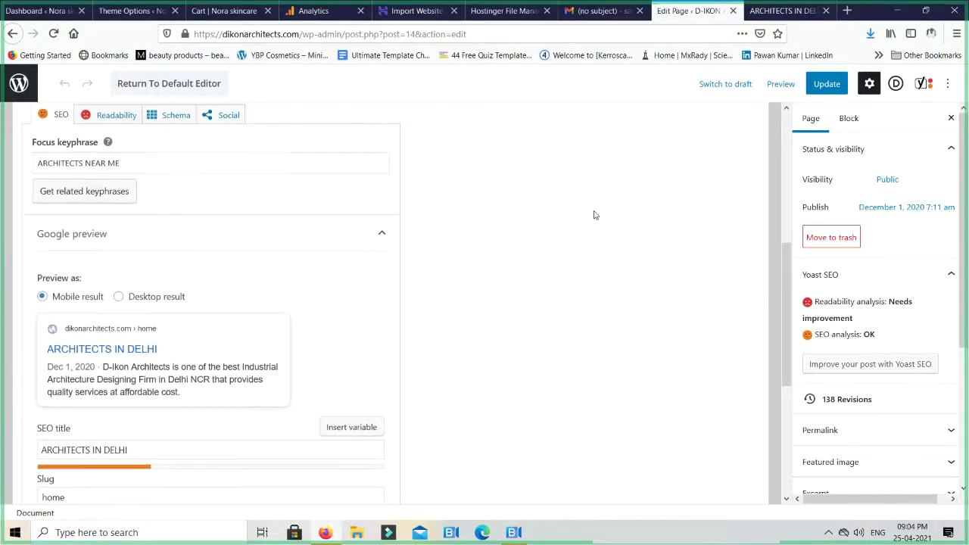
scroll(593, 215, up, 3)
scroll(593, 215, down, 2)
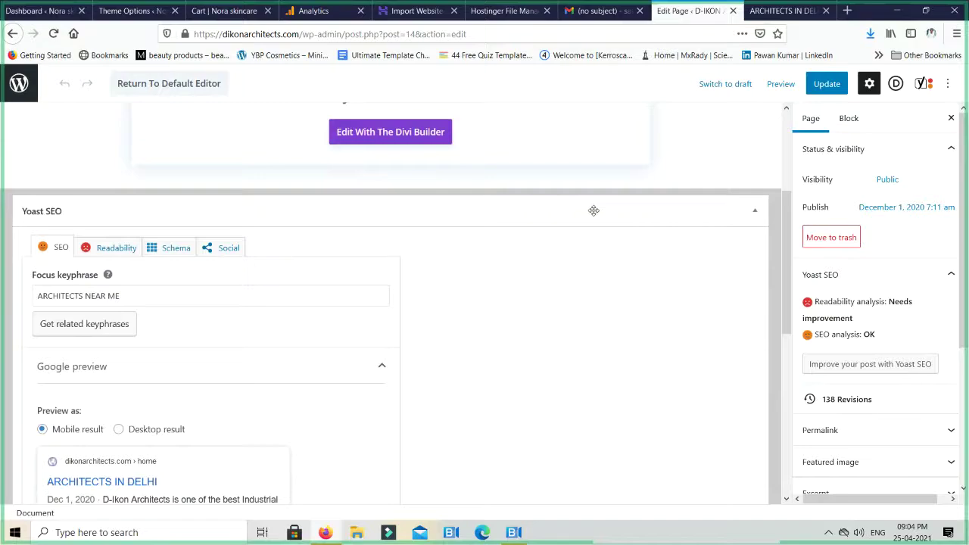
scroll(589, 225, down, 6)
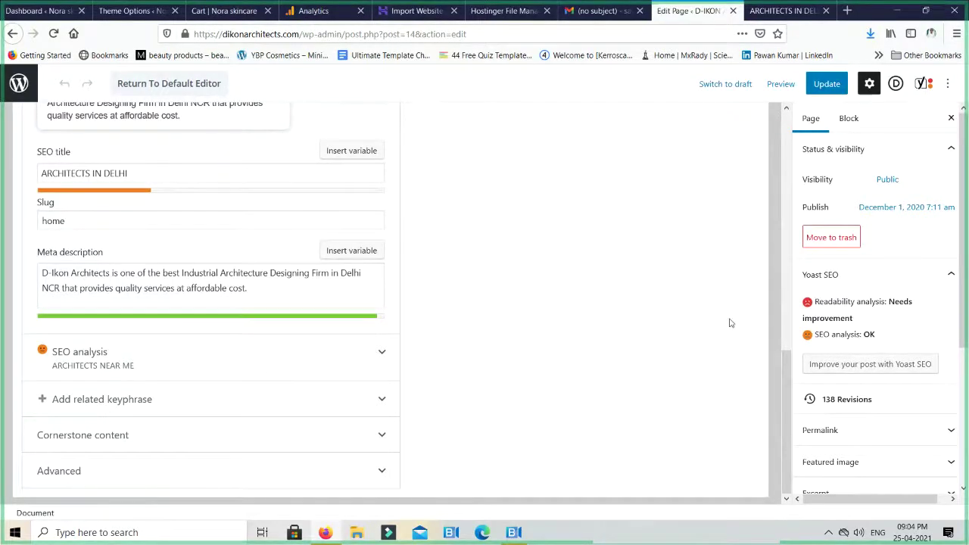
scroll(893, 323, down, 3)
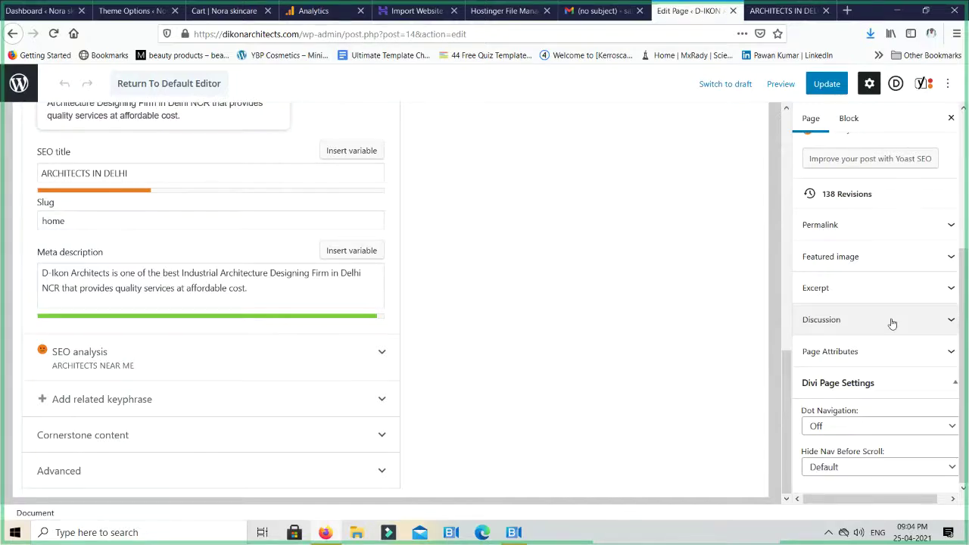
Expand the Yoast Cornerstone content section, confirming the Home page is not marked cornerstone
scroll(891, 323, up, 5)
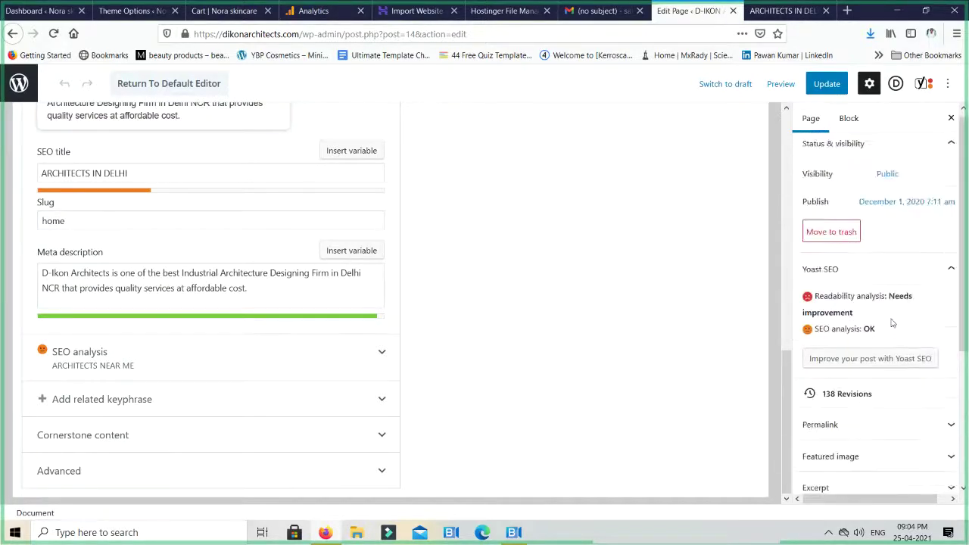
scroll(892, 323, up, 1)
scroll(892, 324, down, 3)
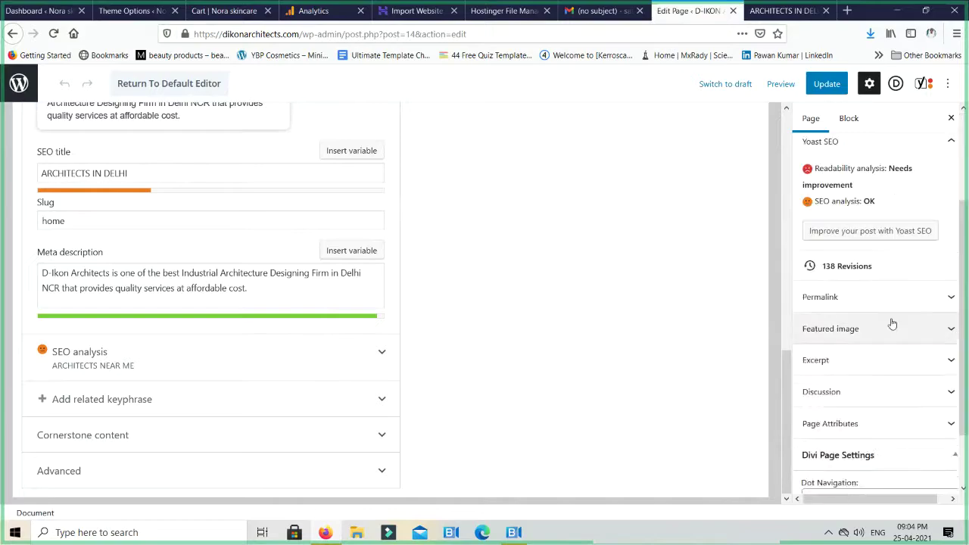
scroll(892, 323, down, 2)
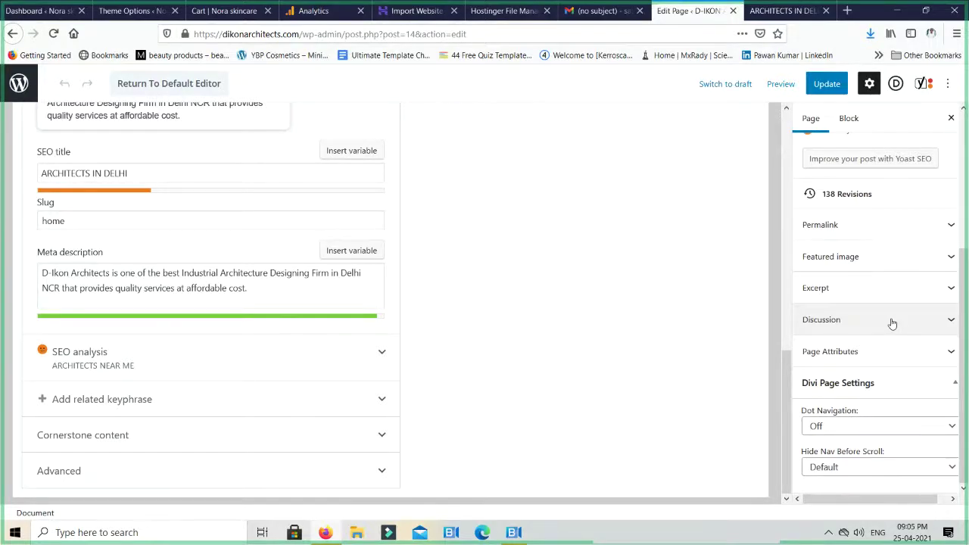
scroll(881, 369, up, 2)
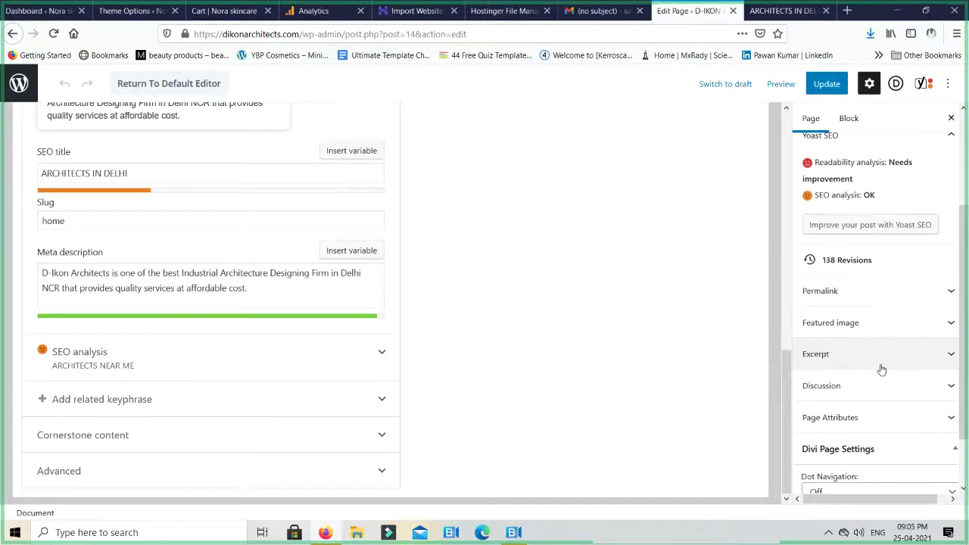
scroll(881, 370, down, 2)
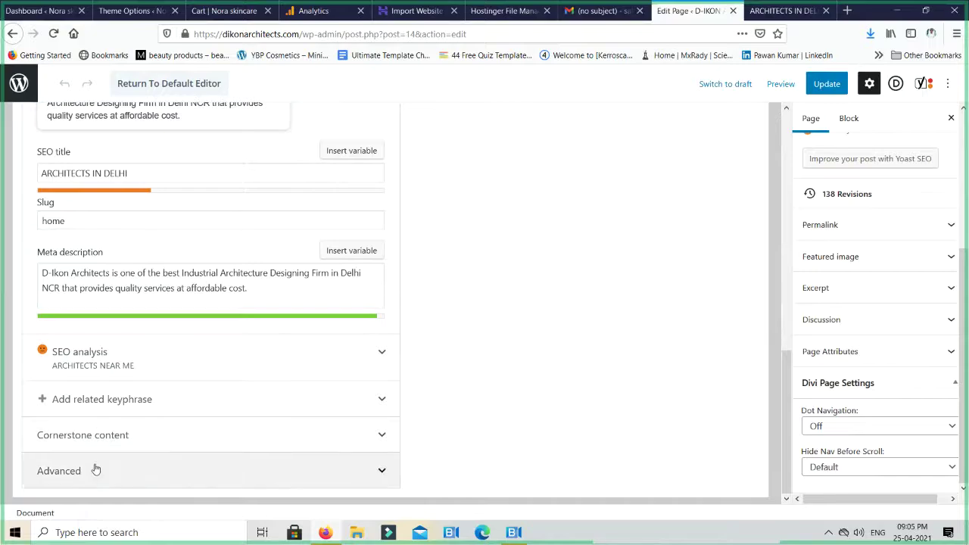
click(110, 444)
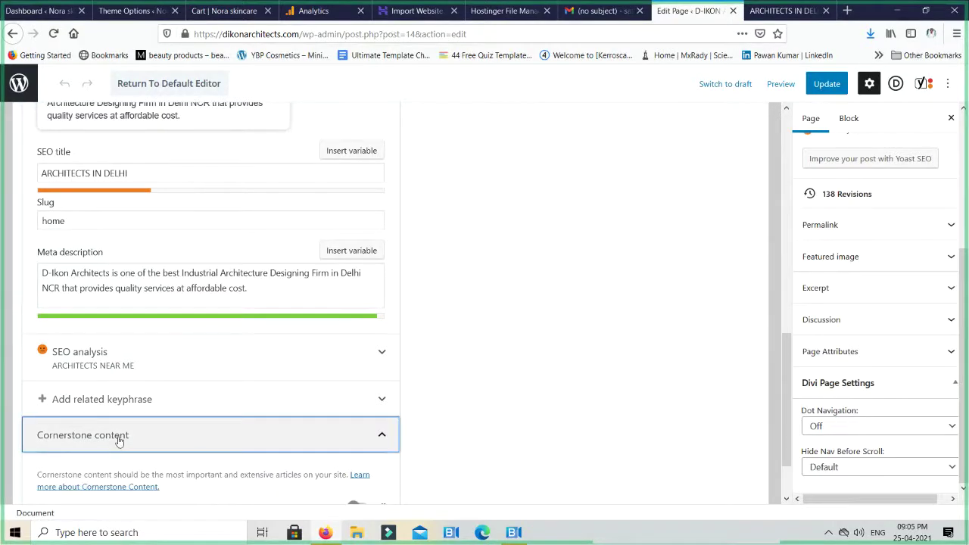
scroll(241, 438, down, 2)
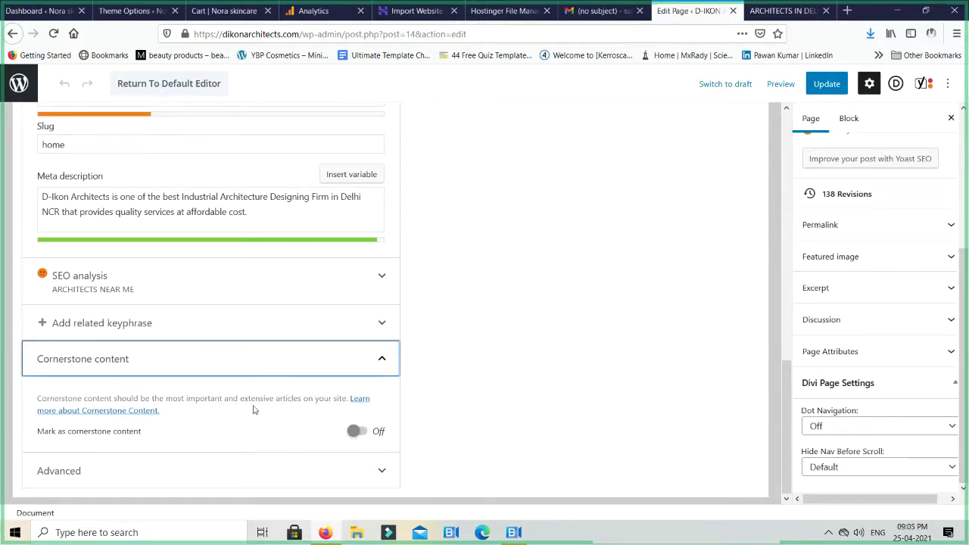
scroll(254, 410, up, 3)
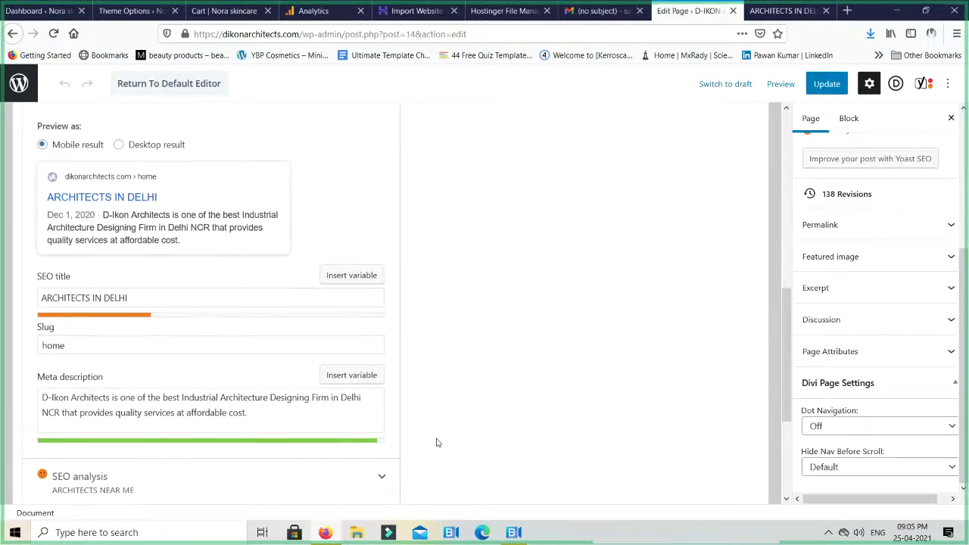
scroll(436, 443, up, 10)
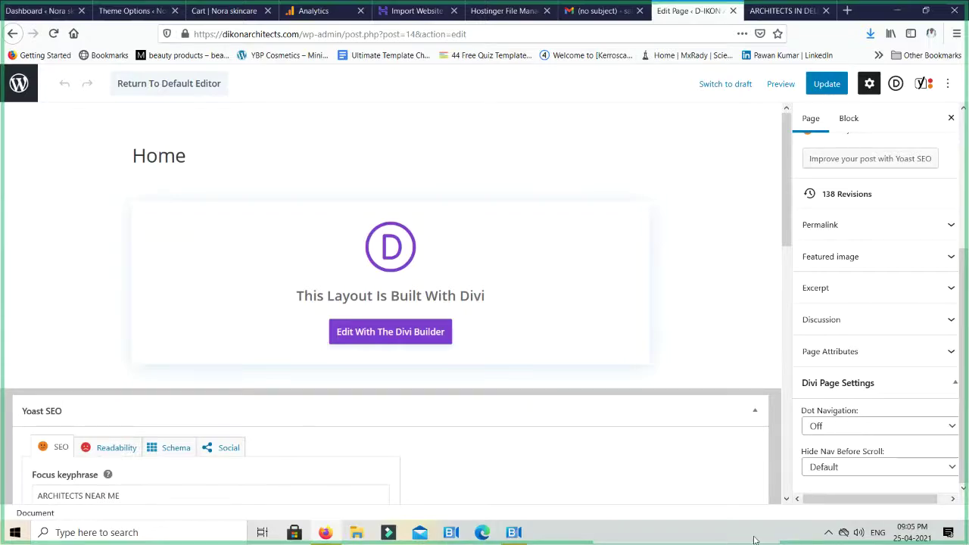
Bring BlueJeans forward and mute one participant's microphone from the People list
click(514, 532)
click(807, 44)
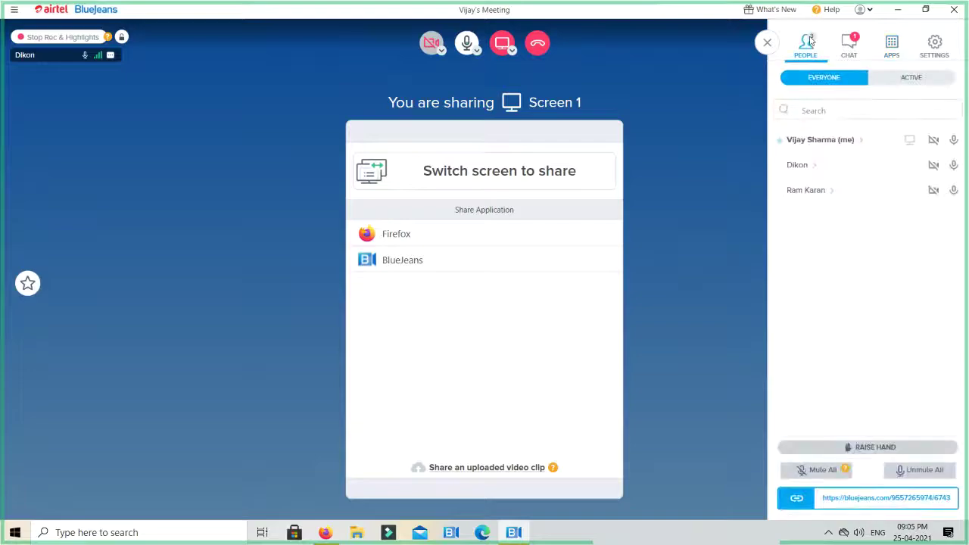
click(952, 193)
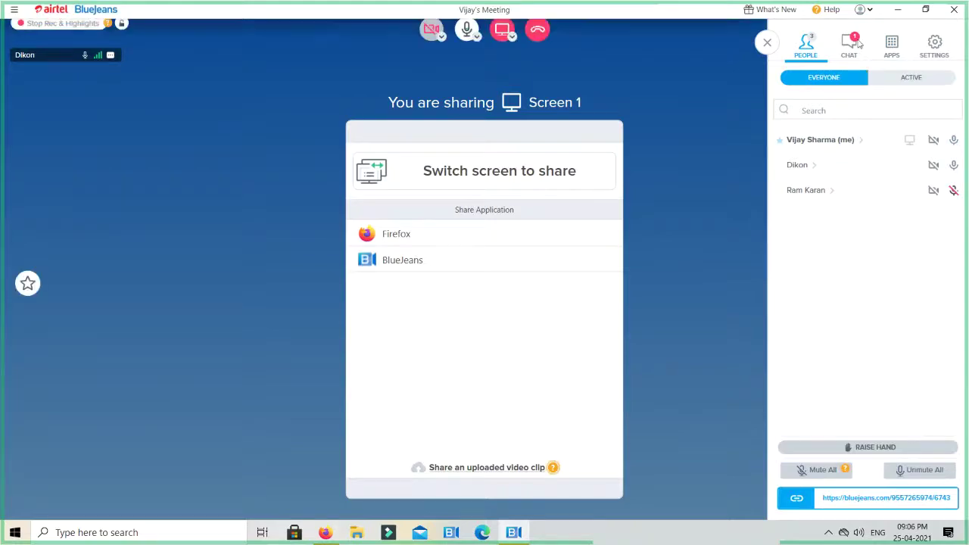
Read the meeting chat, return to People, and leave the meeting
click(856, 43)
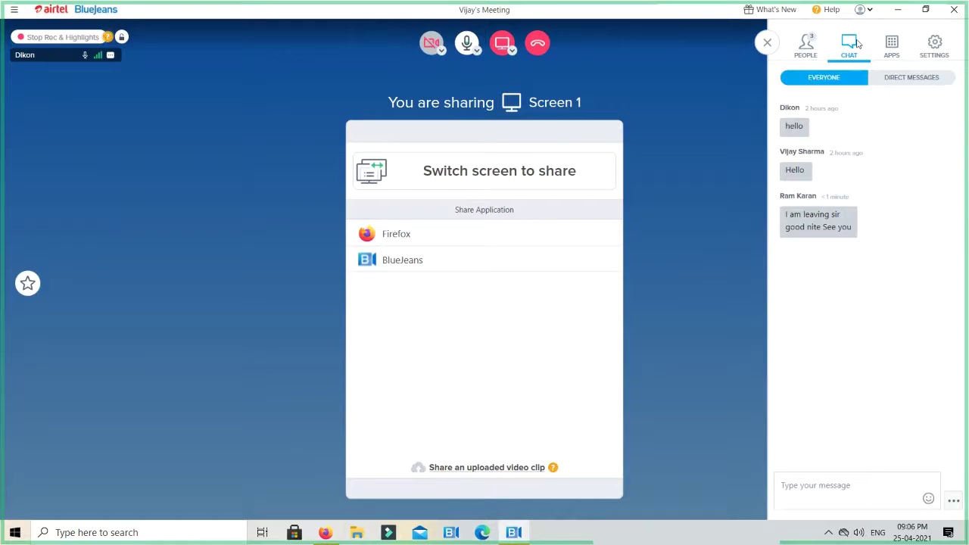
click(807, 47)
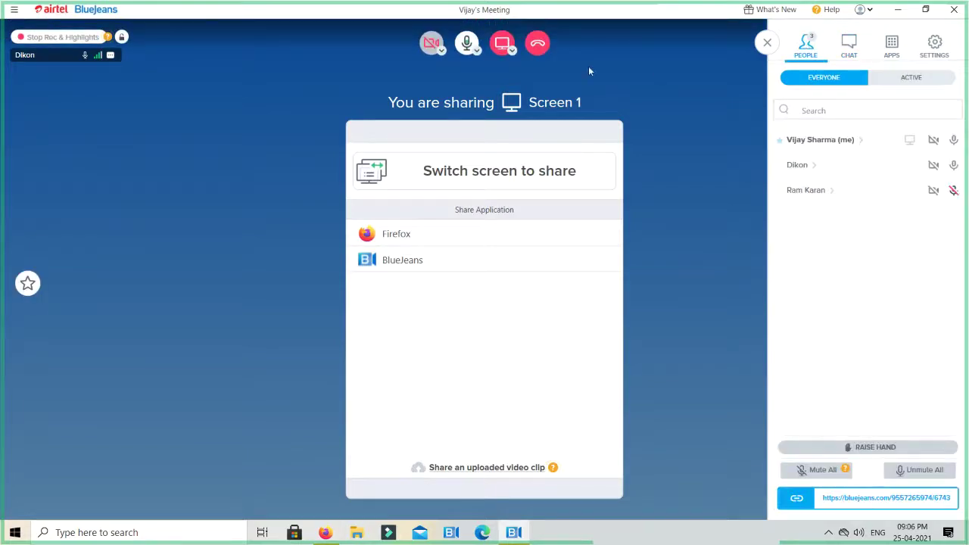
click(538, 46)
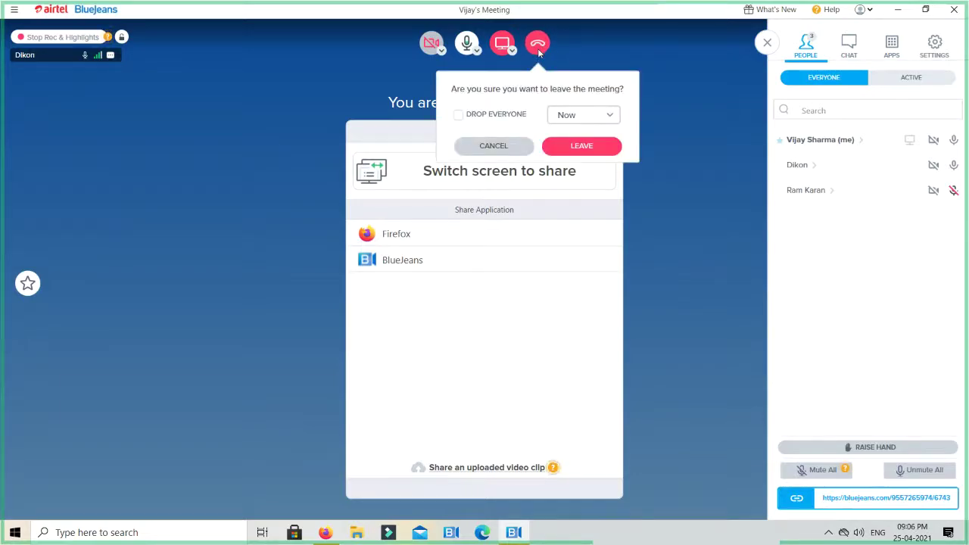
click(579, 146)
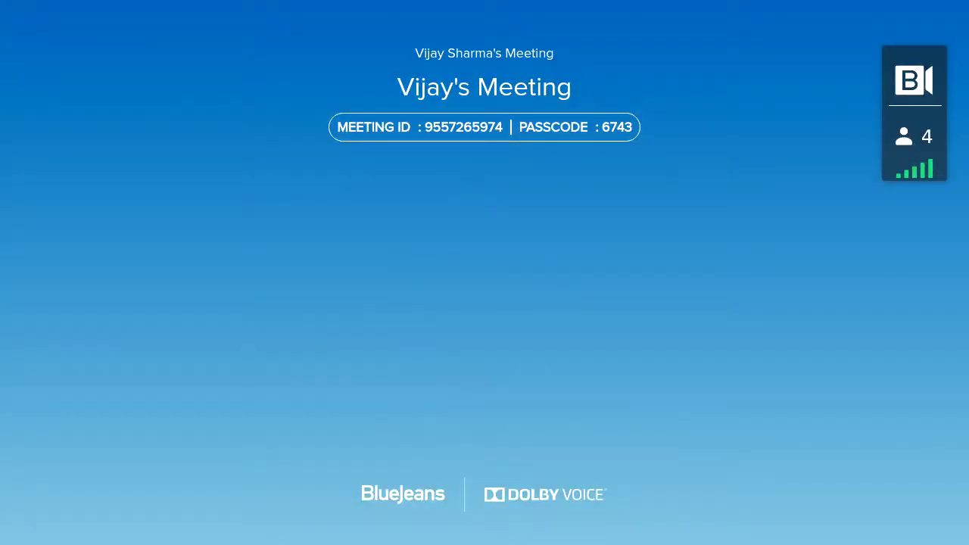